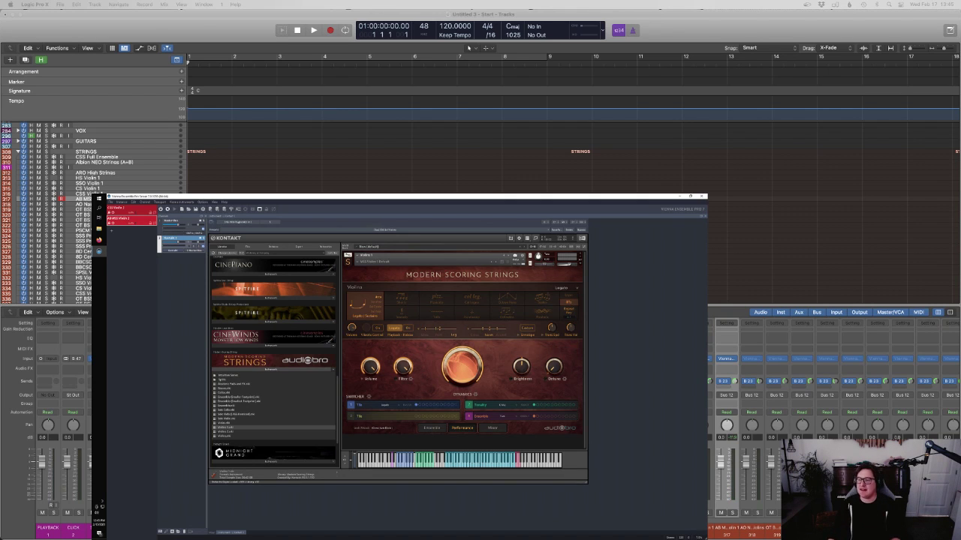
Show the inspector and assign the Modern Scoring Strings articulation set to the AB MSS Violin 1 track
left_click(468, 47)
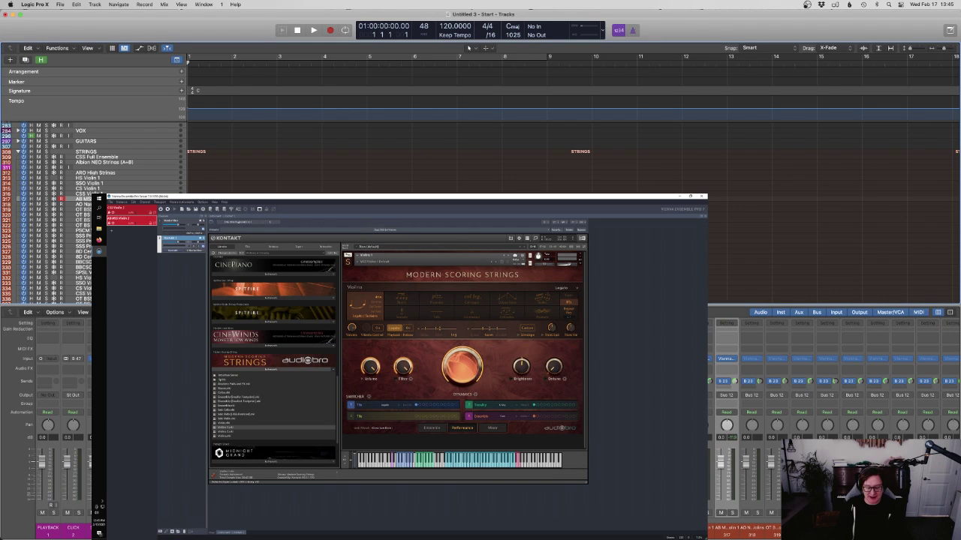
key("i")
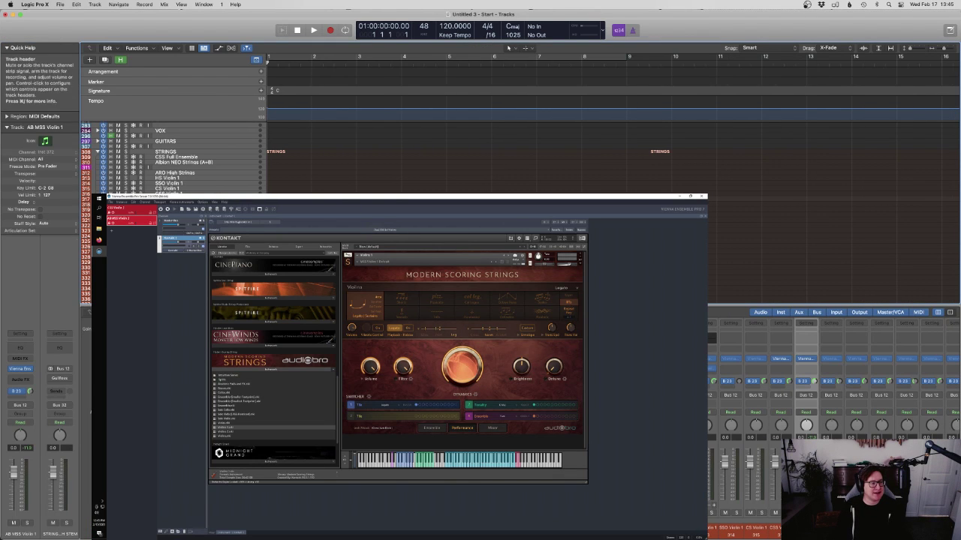
left_click(44, 230)
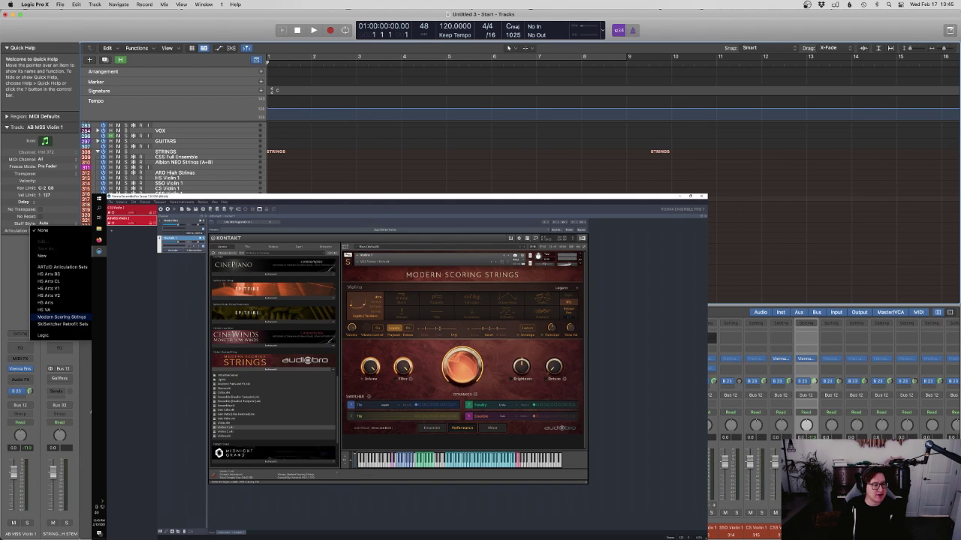
left_click(62, 317)
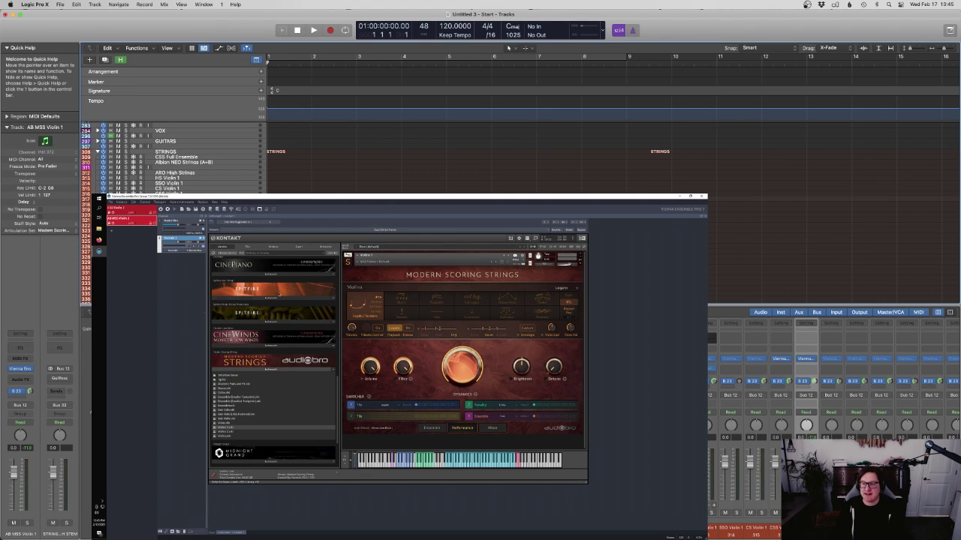
Load the MSS Violin 1 DAW Integration snapshot into the Modern Scoring Strings instrument in Kontakt
left_click(357, 262)
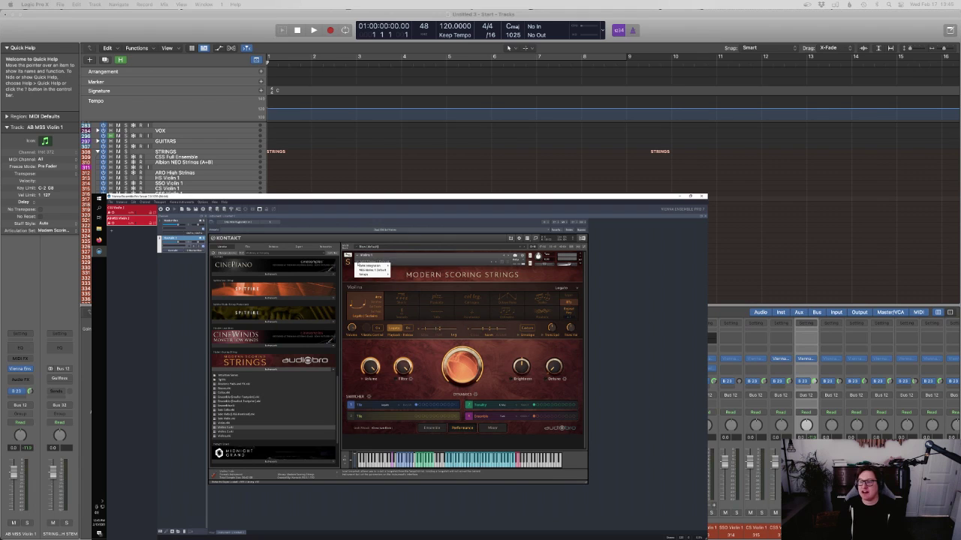
mouse_move(367, 275)
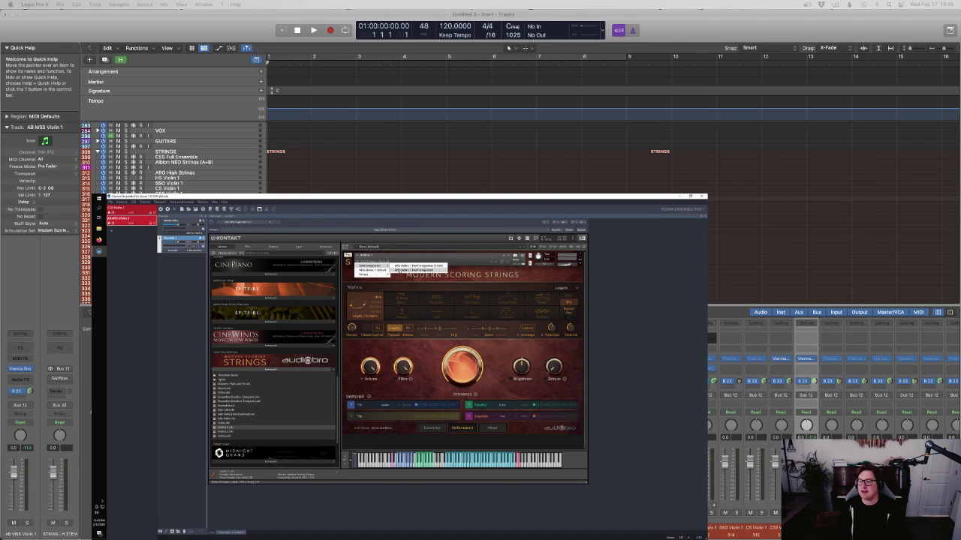
left_click(398, 270)
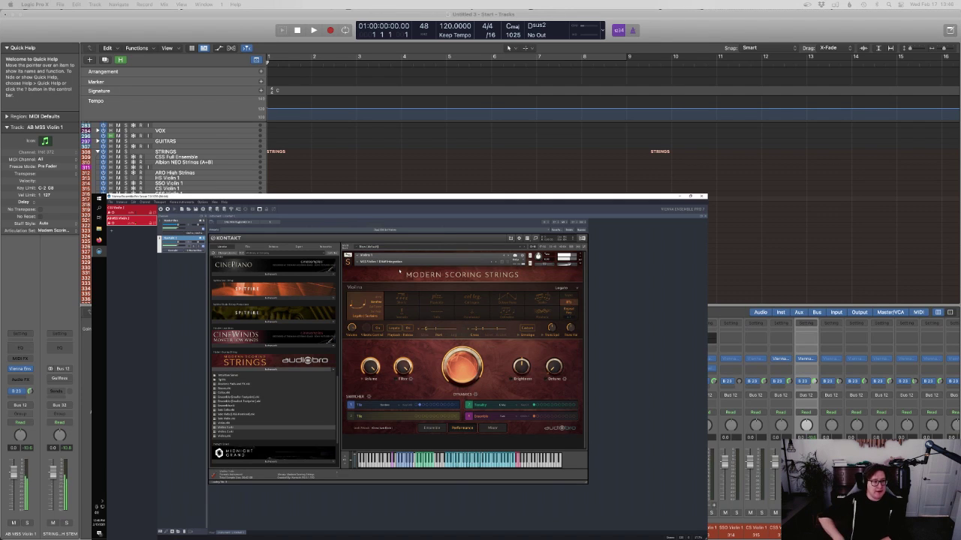
Set the Logic project tempo to 60 bpm
left_click(444, 26)
type("060")
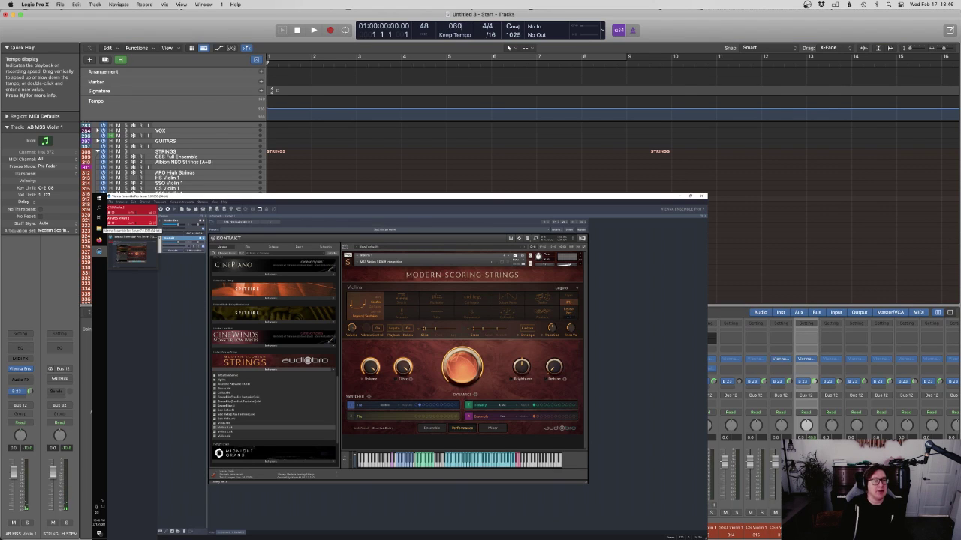
key("Return")
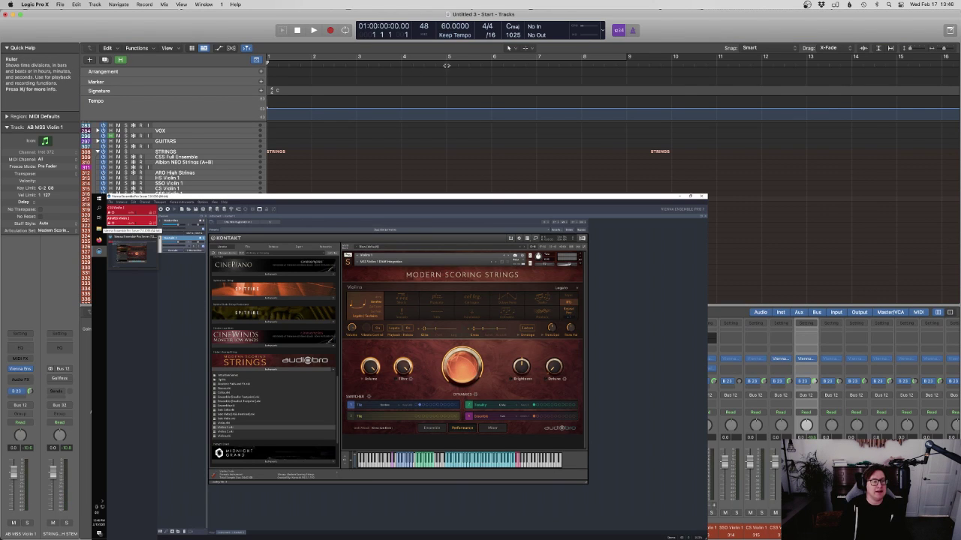
Record a violin passage on the AB MSS Violin 1 track from bar 5 to the end of bar 10
left_click(448, 65)
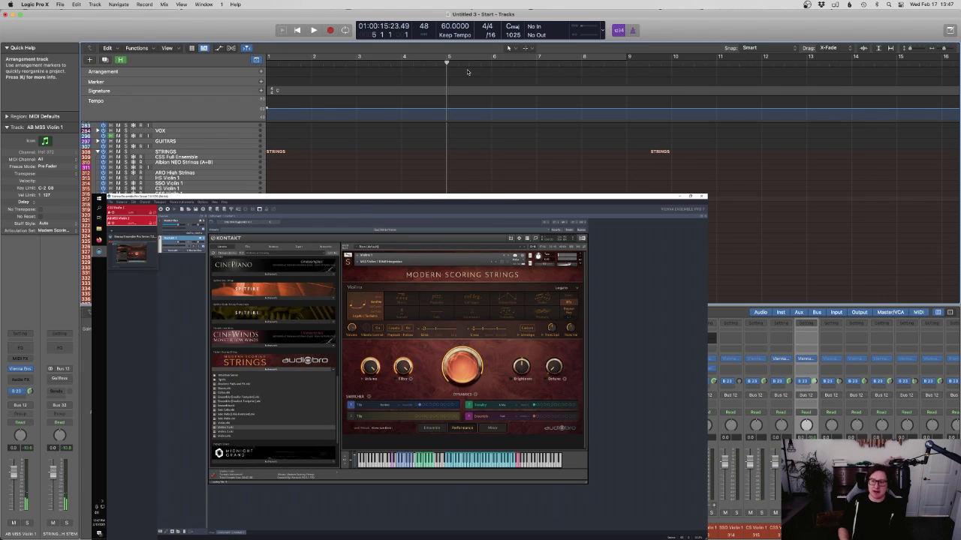
key("space")
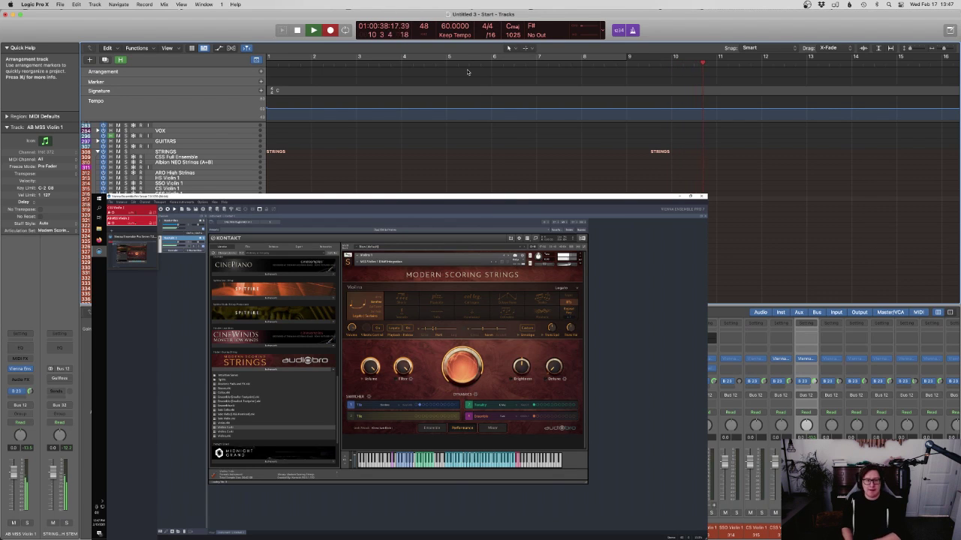
key("space")
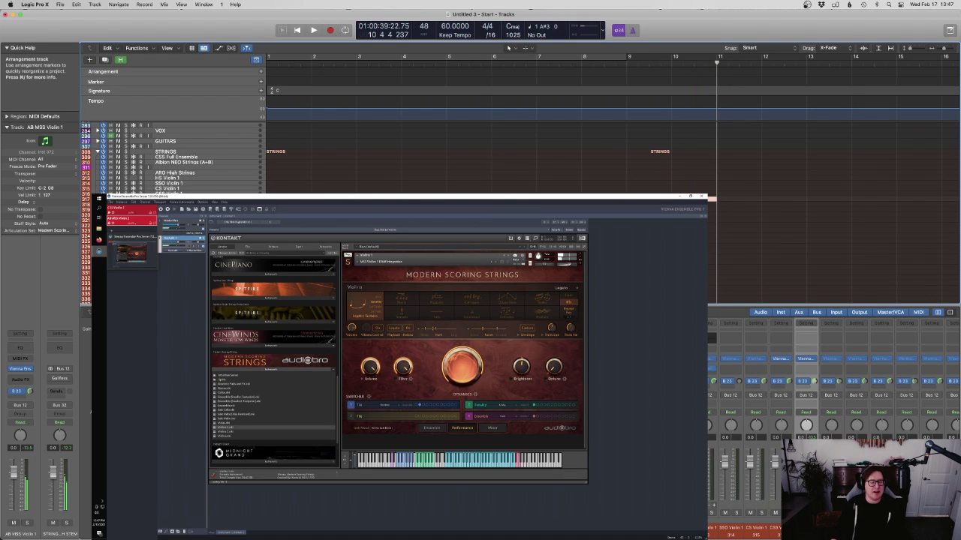
Open the violin region in the Piano Roll, select all its notes, and record a short overdub near the start of bar 5
key("p")
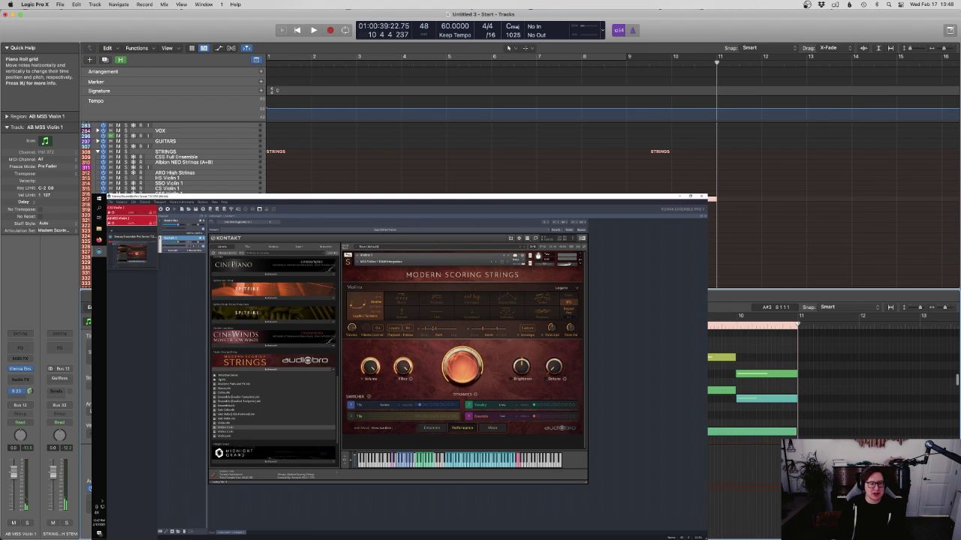
key("super+a")
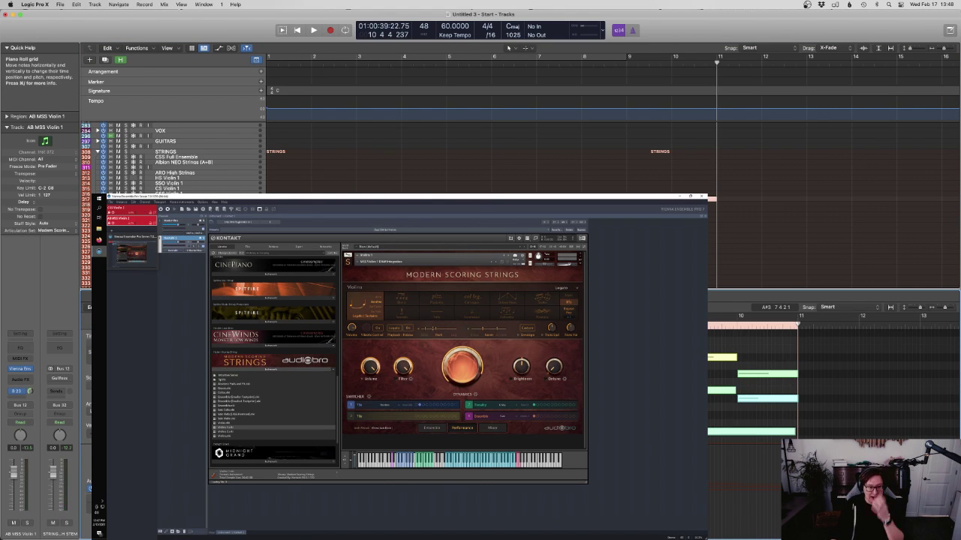
left_click(447, 318)
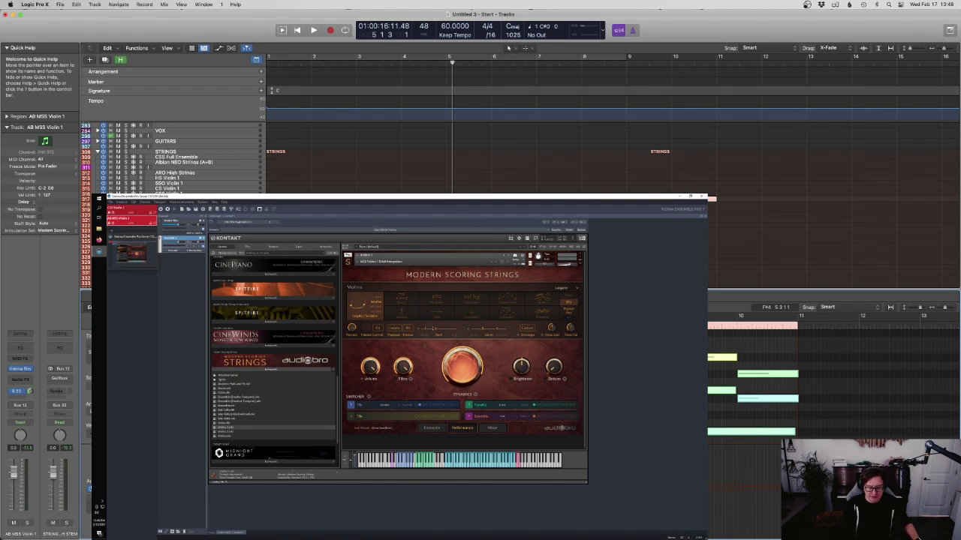
key("r")
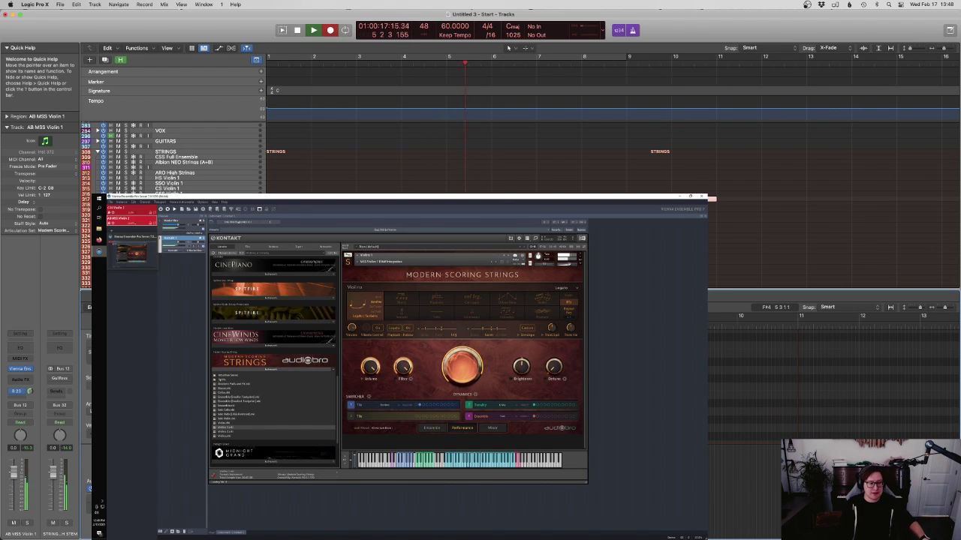
key("space")
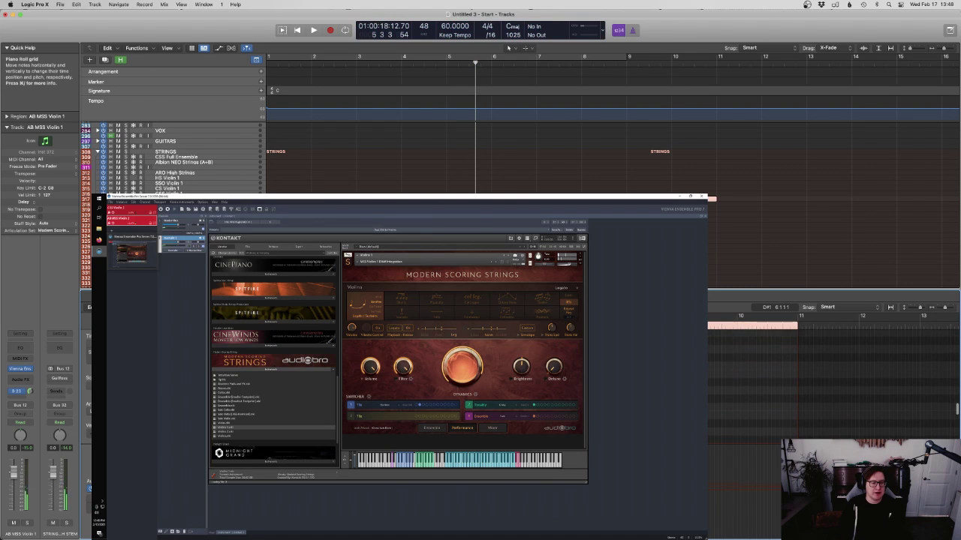
Examine the recorded violin notes and the low keyswitch range in the Piano Roll, and check the passage in the score view
scroll(825, 375, "down", 5)
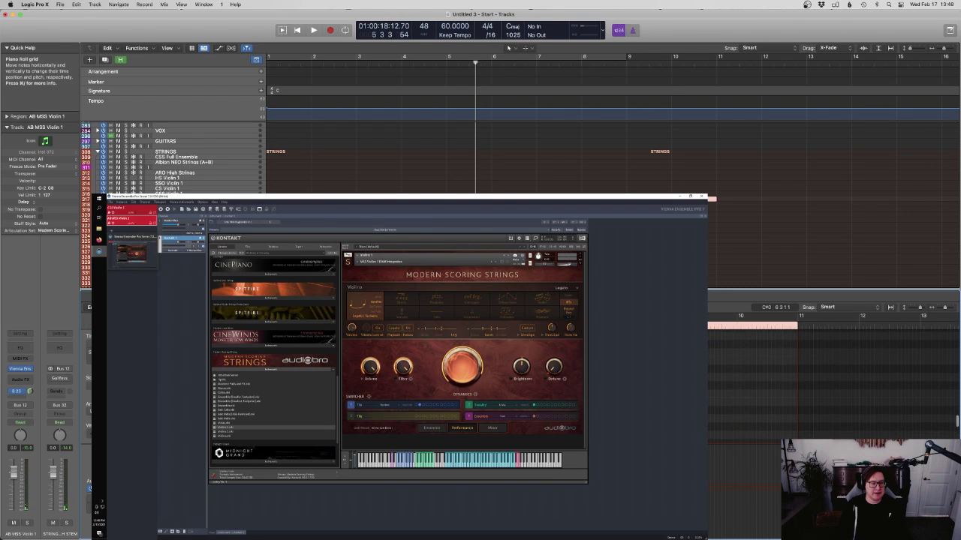
scroll(826, 375, "up", 10)
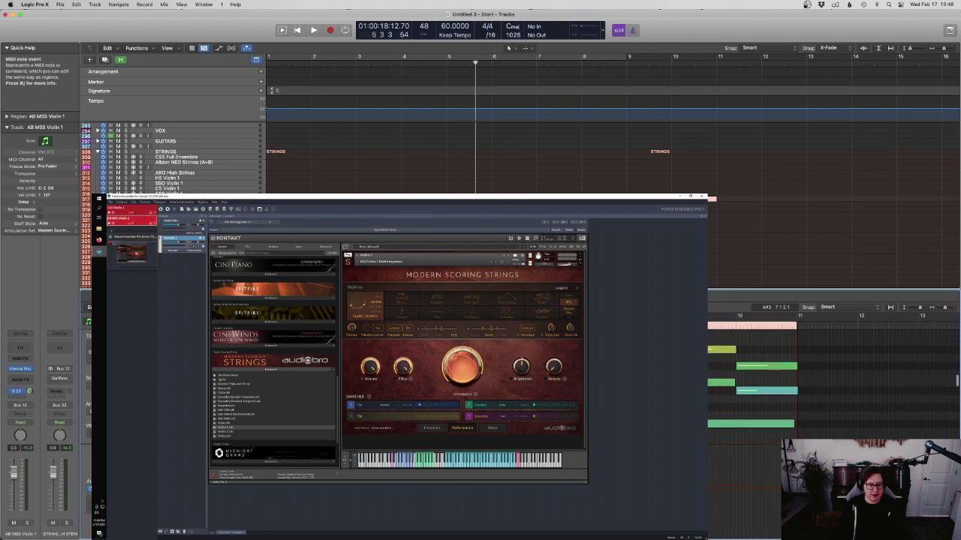
scroll(825, 375, "down", 10)
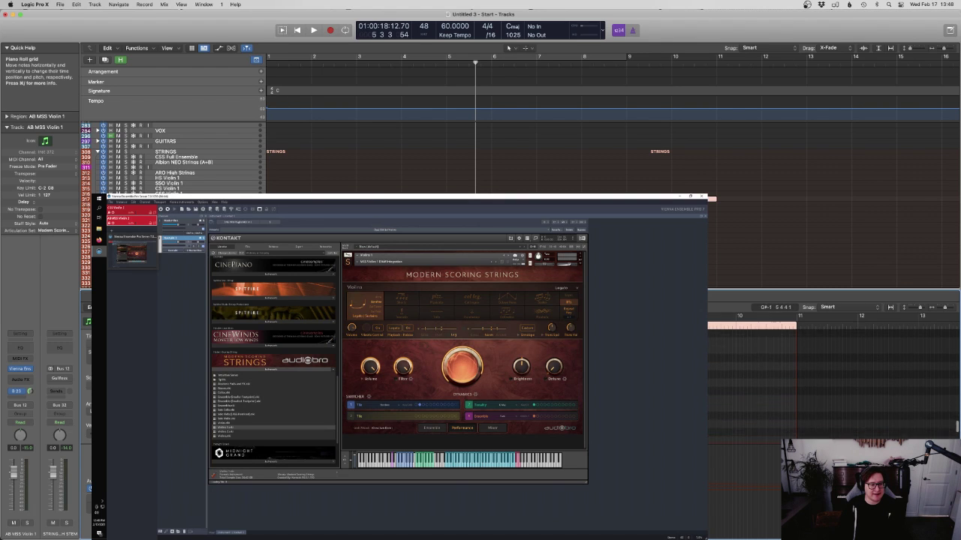
scroll(826, 376, "up", 2)
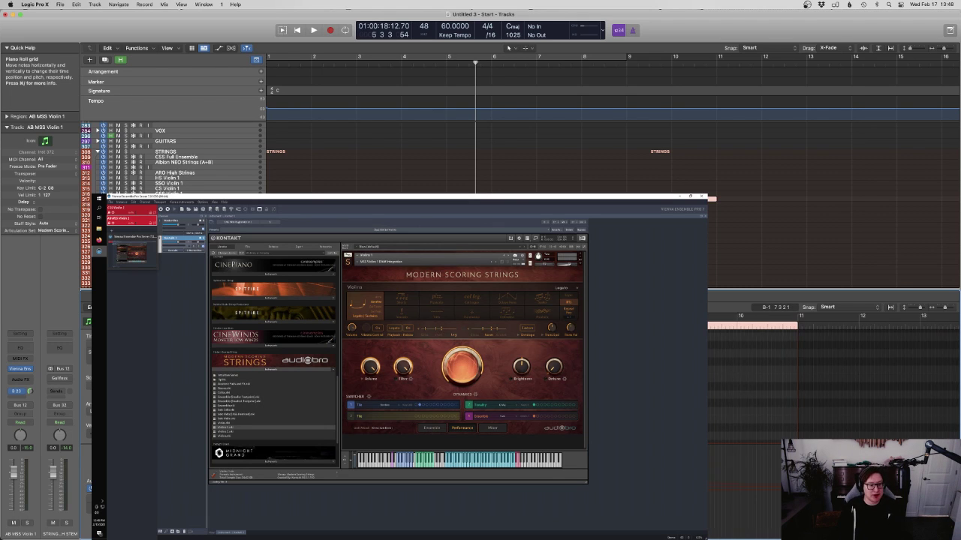
scroll(825, 375, "right", 5)
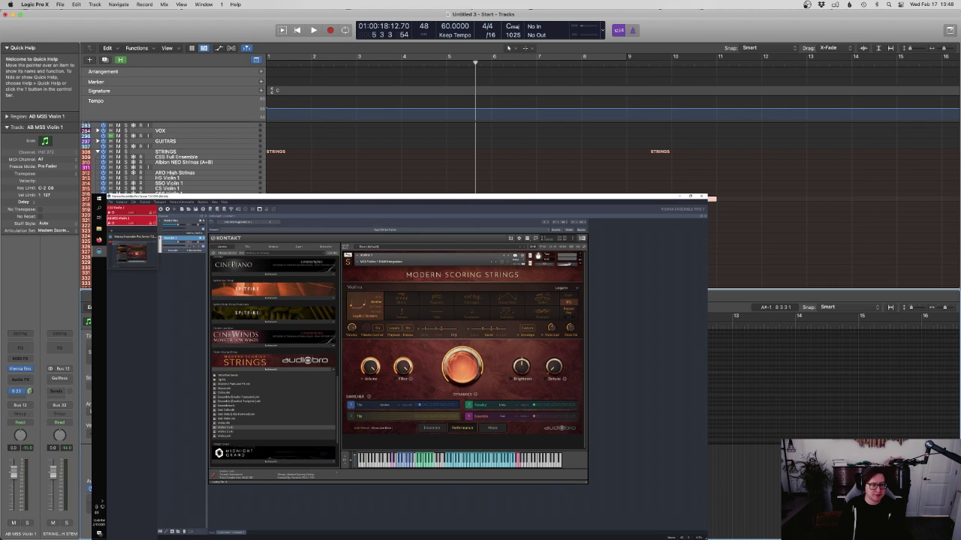
key("ctrl+Left")
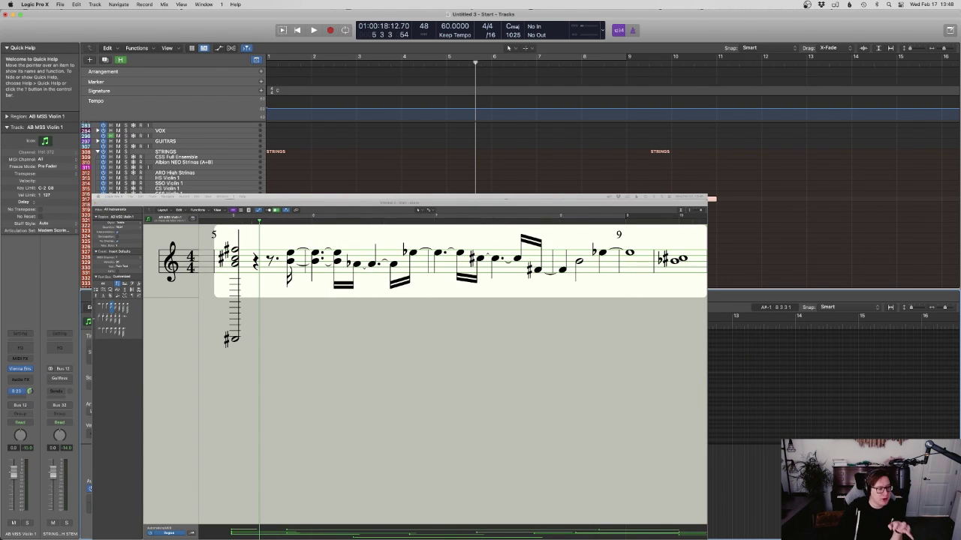
Set the cycle range from bar 5 to just past bar 11 and play back the recorded violin passage
left_click(461, 425)
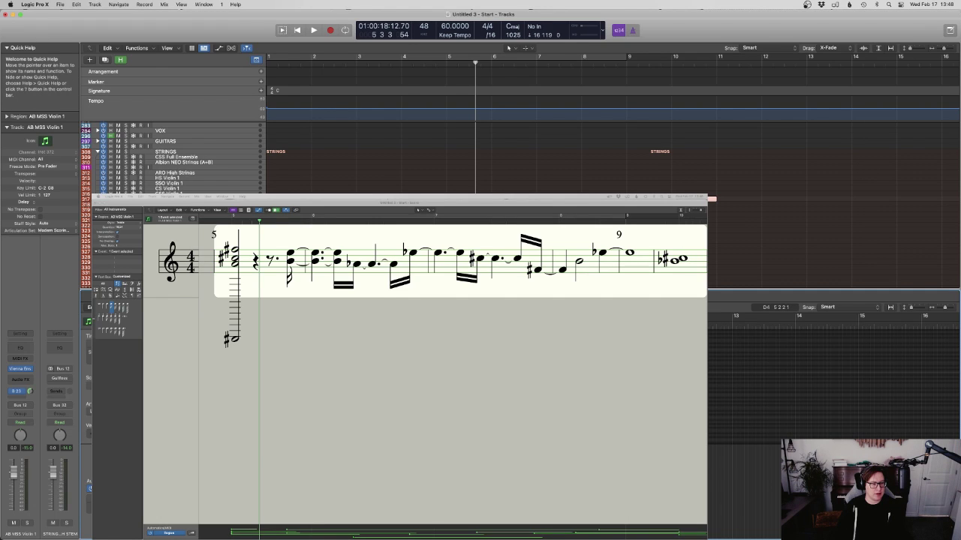
left_click(453, 56)
left_click_drag(244, 316, 622, 316)
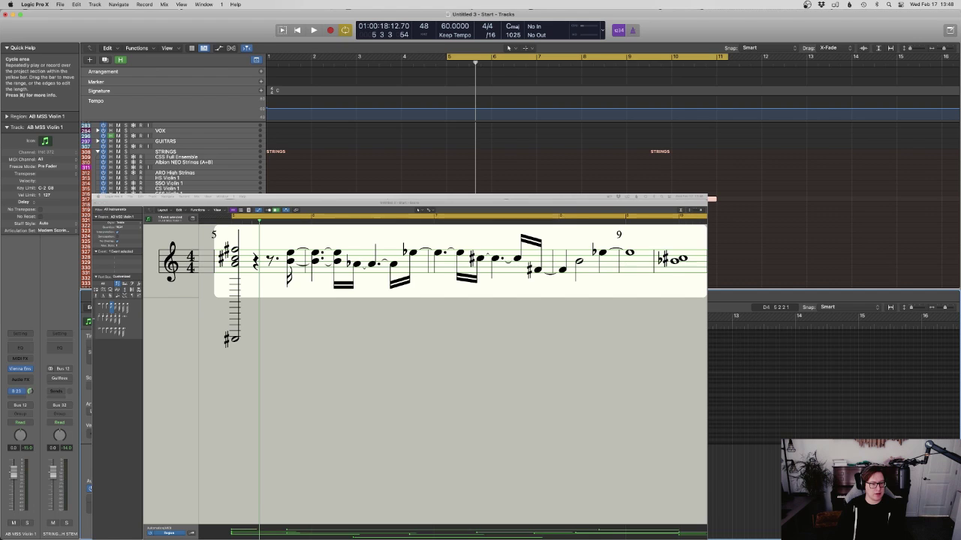
key("space")
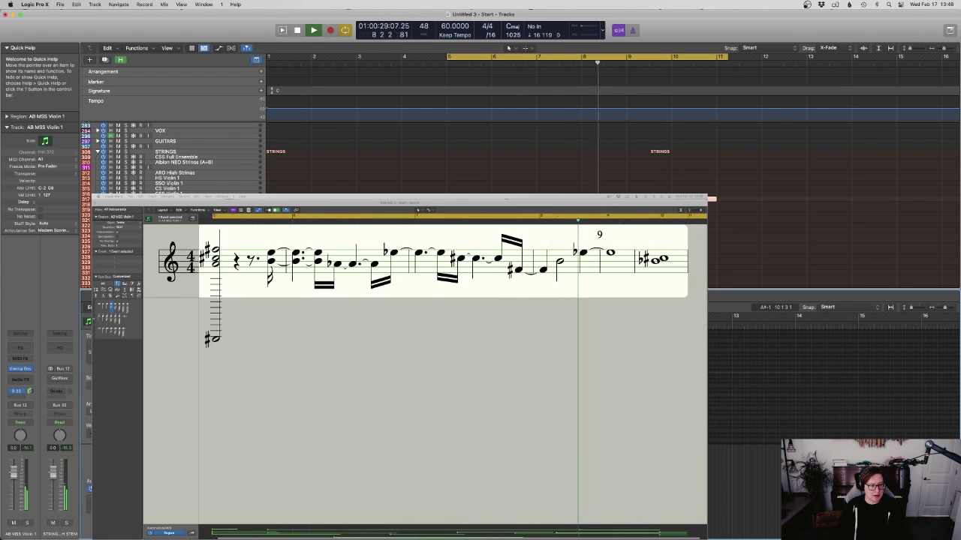
key("space")
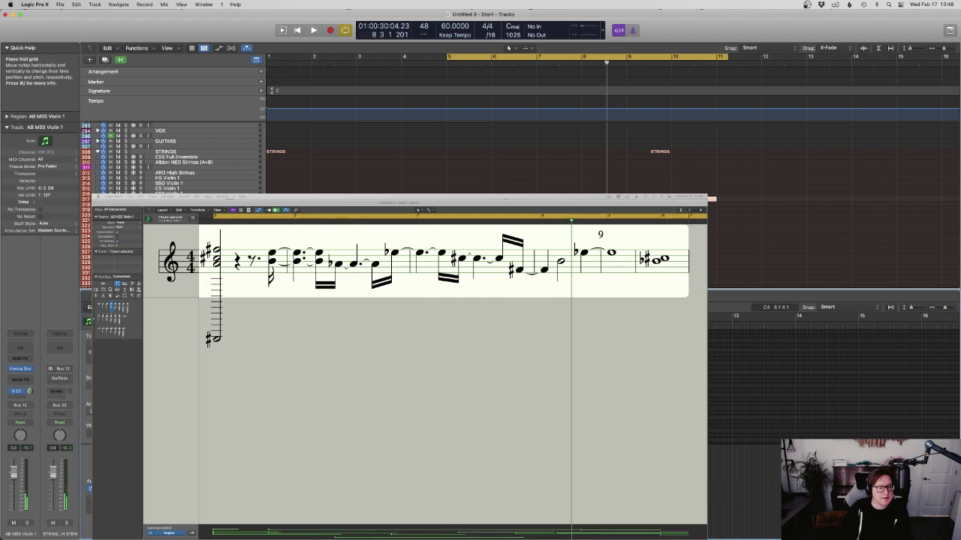
Adjust the timing of the B3 note in bar 8 and the preceding C#4 note in the violin's Piano Roll
left_click(560, 261)
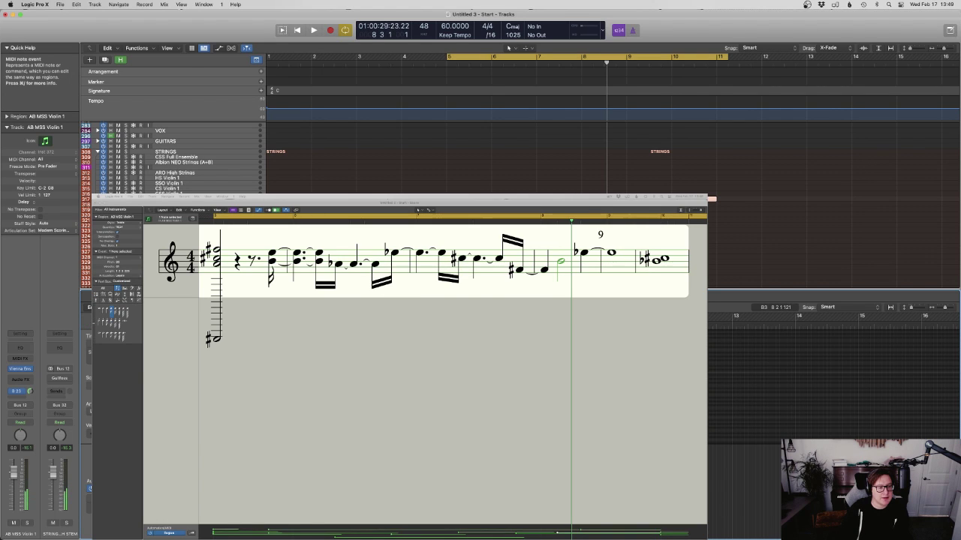
left_click_drag(448, 379, 453, 379)
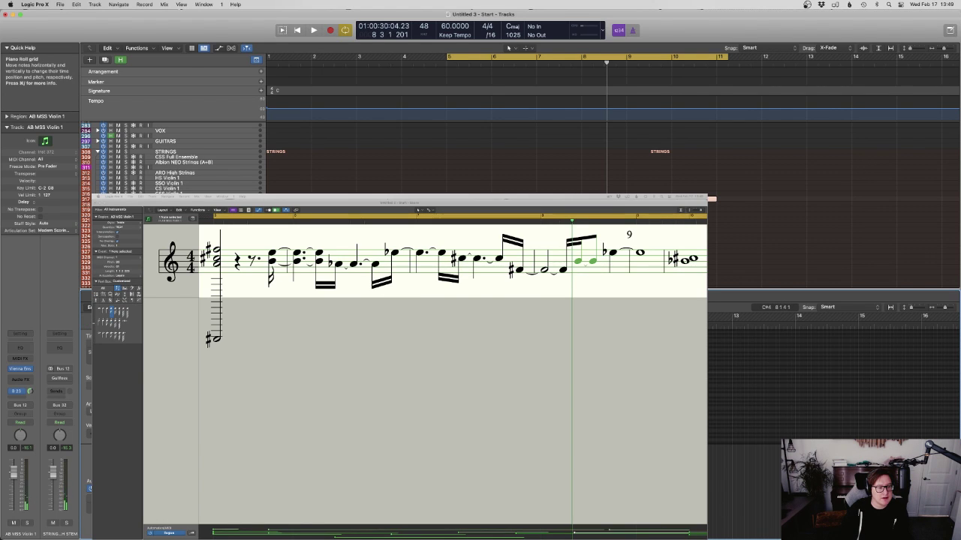
left_click(415, 383)
key("z")
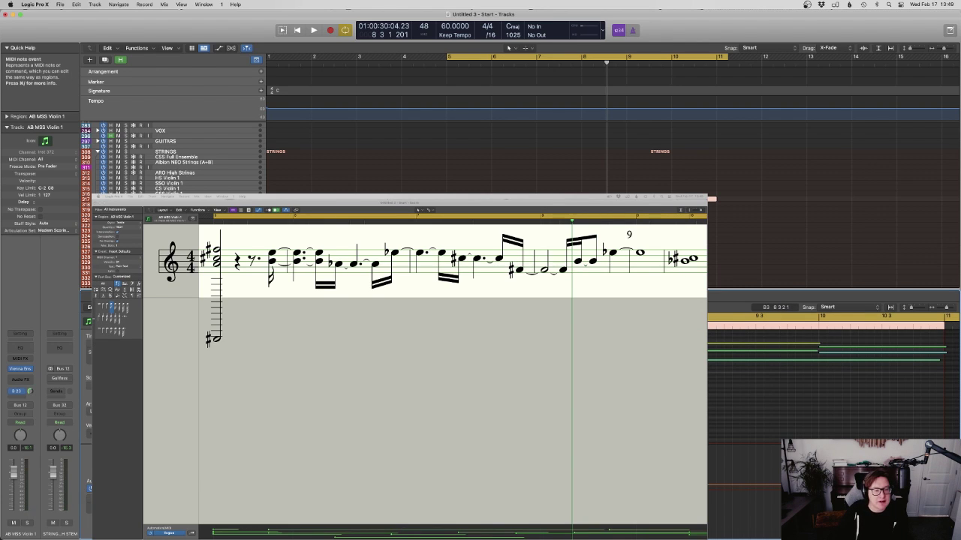
left_click_drag(637, 351, 632, 351)
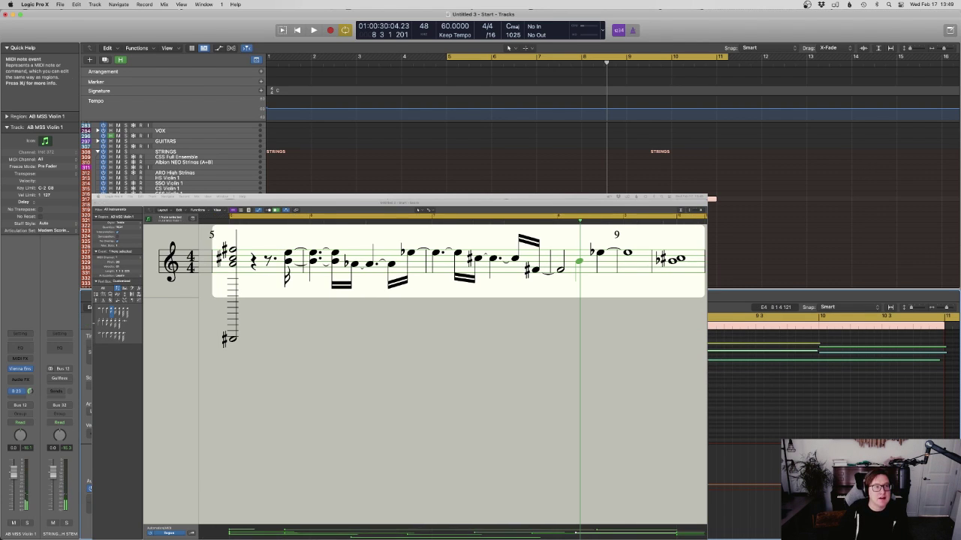
left_click_drag(591, 347, 614, 347)
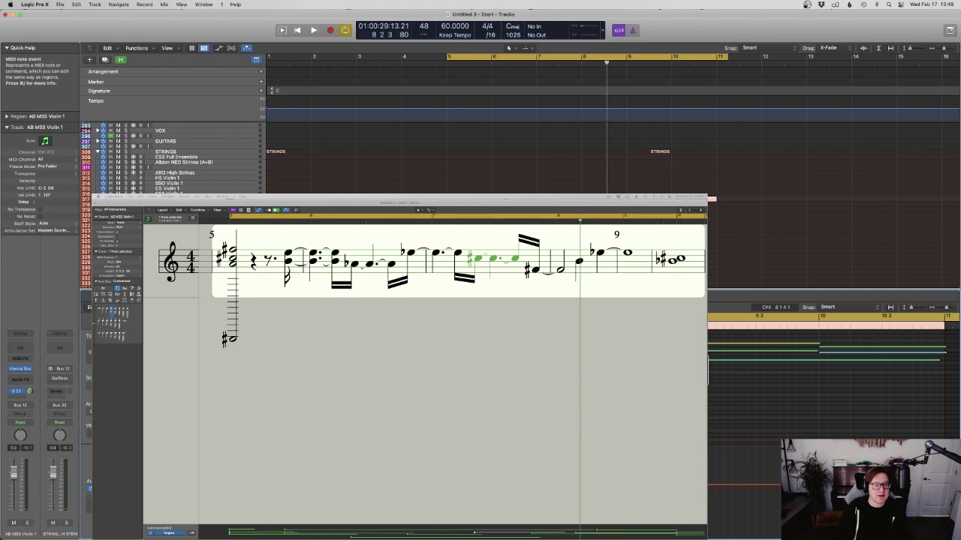
Show the mixer and open the Spaces II reverb on the REV S. Cal Vln/Vla channel
key("x")
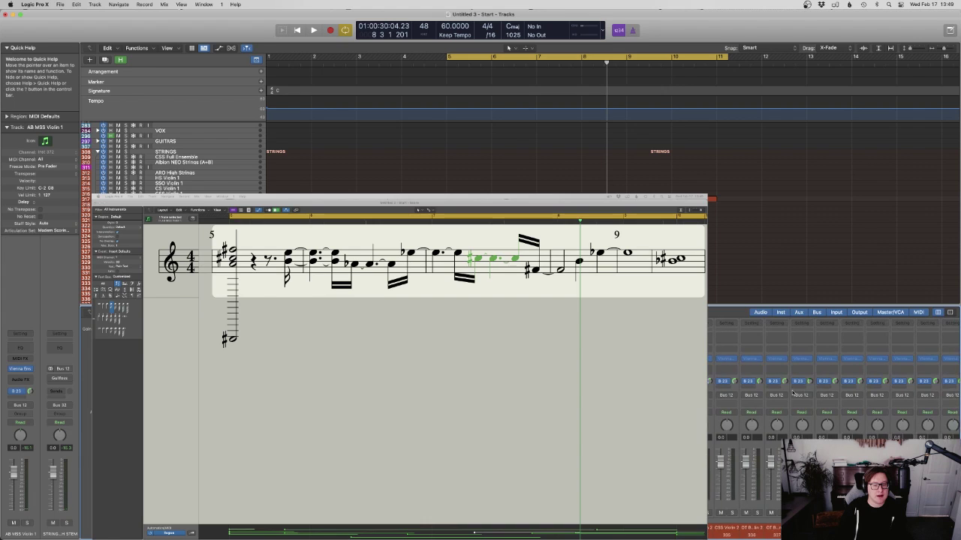
scroll(818, 390, "right", 10)
scroll(835, 396, "right", 10)
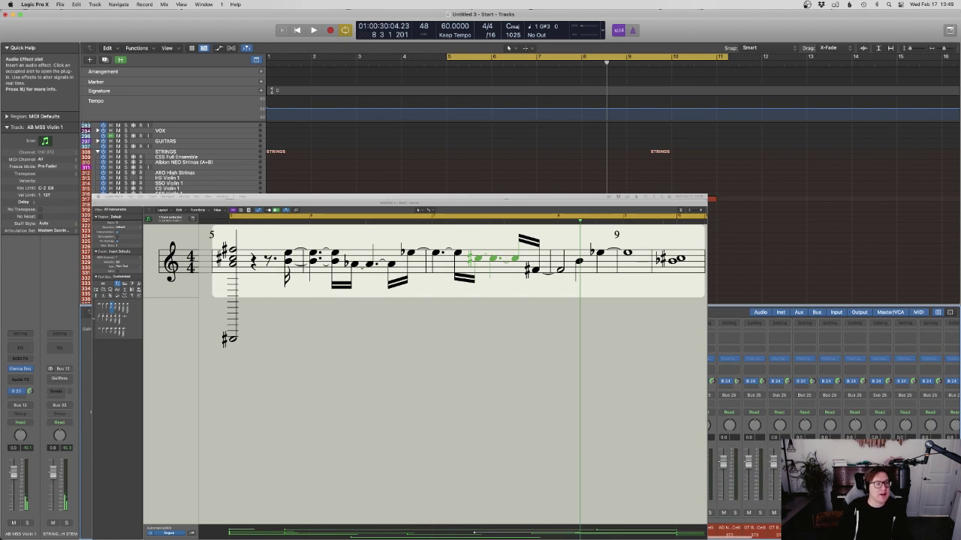
left_click(519, 369)
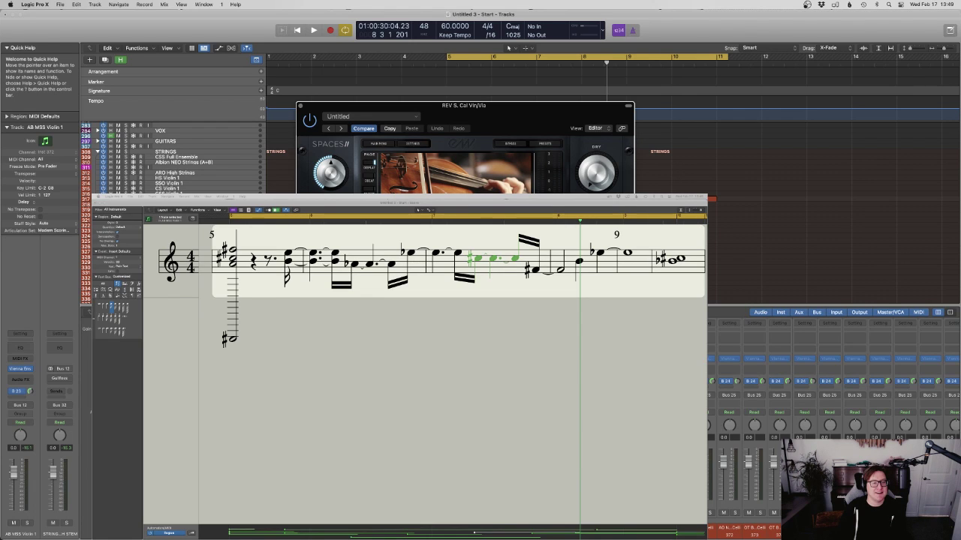
Close the Spaces II reverb and play back the cycled violin passage
left_click(300, 106)
key("space")
Open the AB MSS Violin 1 region in the Piano Roll and draw a falling modulation curve toward the end of the passage
double_click(577, 199)
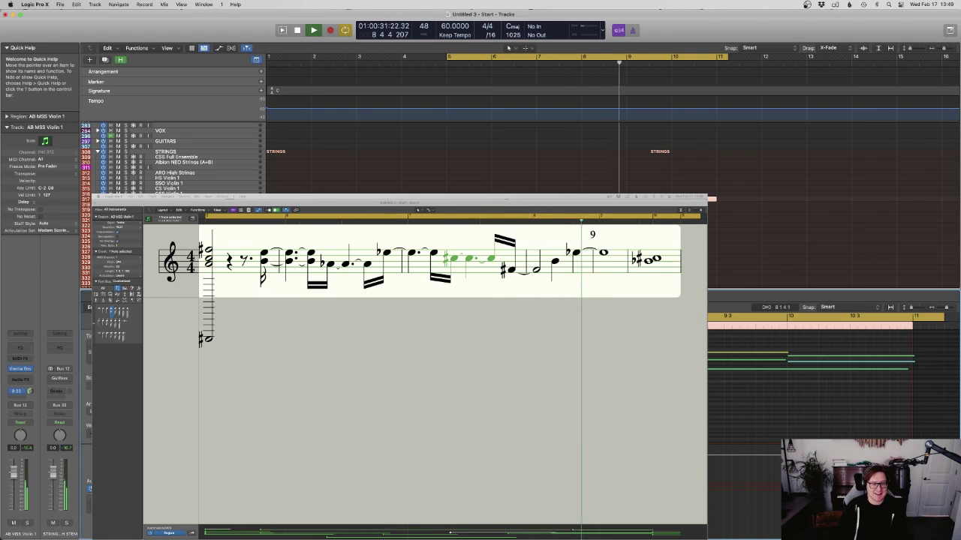
left_click_drag(653, 454, 792, 520)
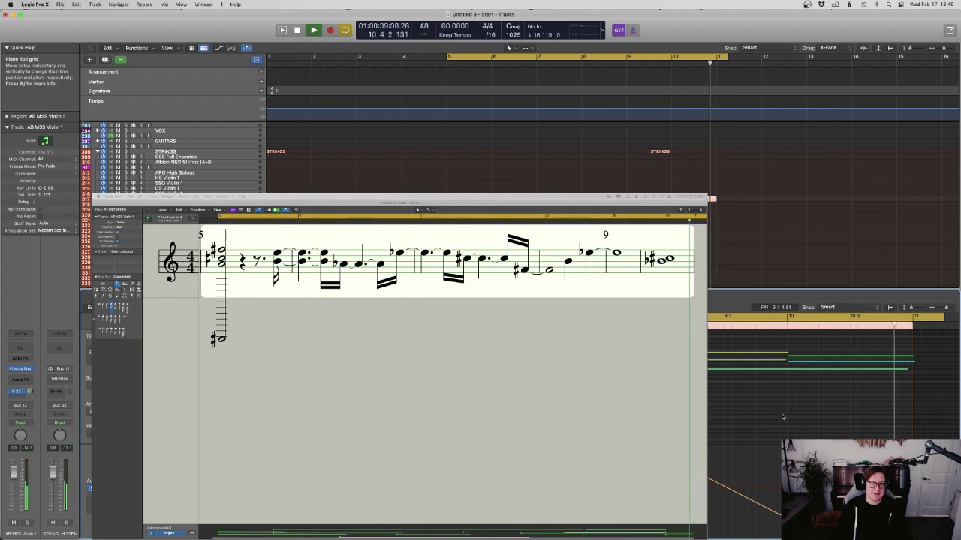
scroll(782, 417, "left", 3)
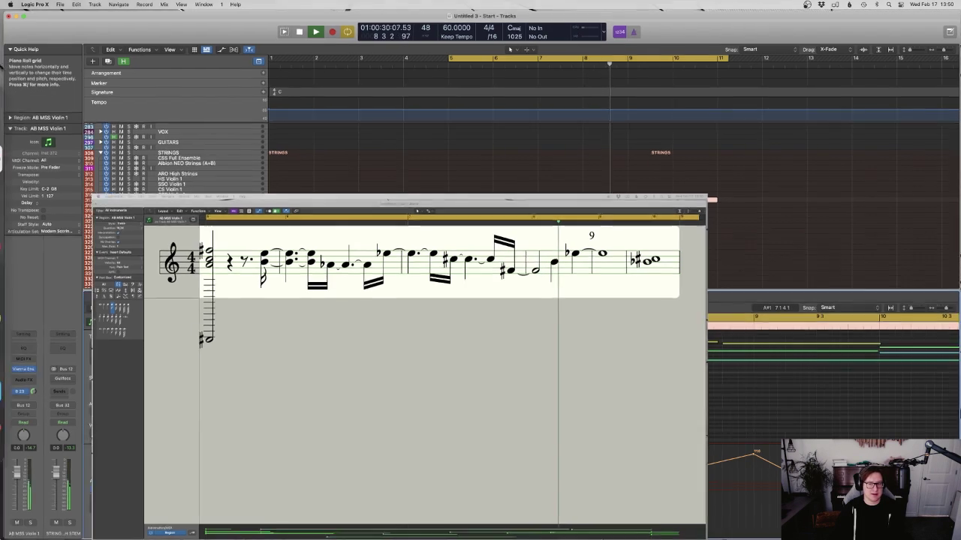
Switch to Vienna Ensemble Pro and examine the Ensemble Builder options on the Ensemble page of Modern Scoring Strings
key("ctrl+Up")
left_click(399, 212)
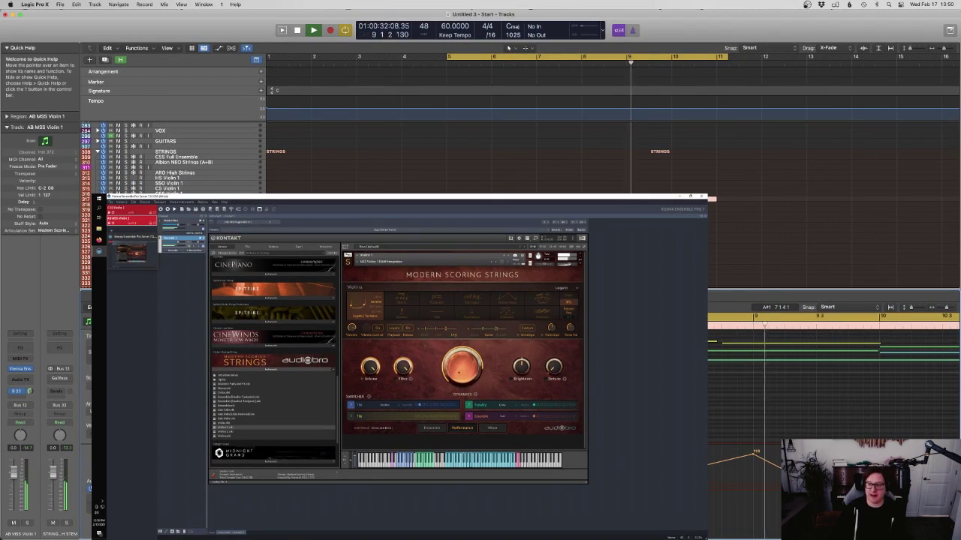
left_click(439, 428)
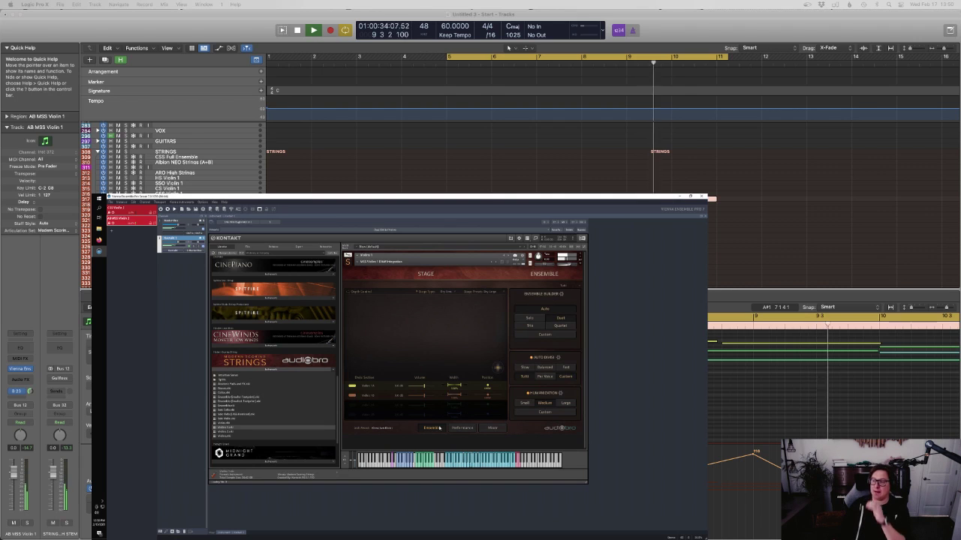
left_click(540, 326)
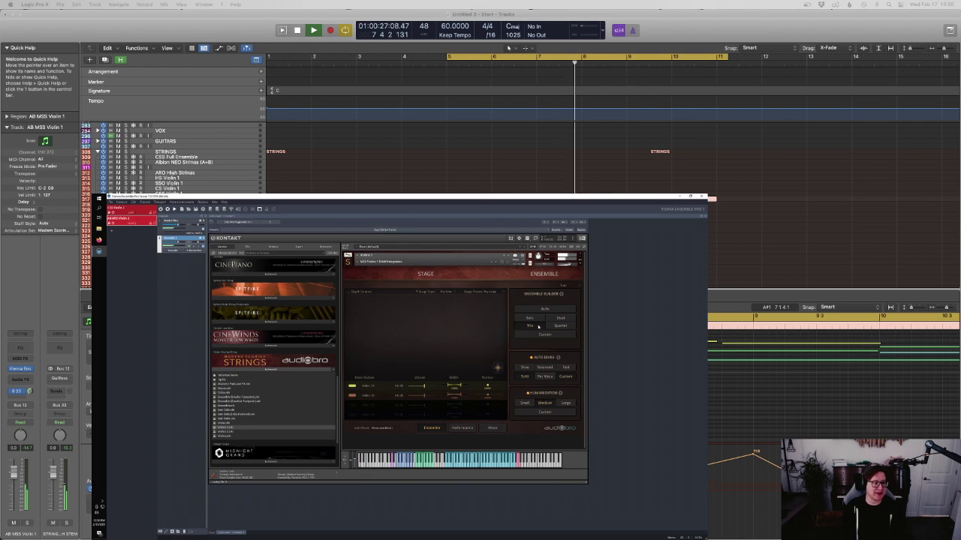
Adjust where the final chord notes in bar 10 of the violin's Piano Roll end, and stop playback
scroll(771, 418, "up", 3)
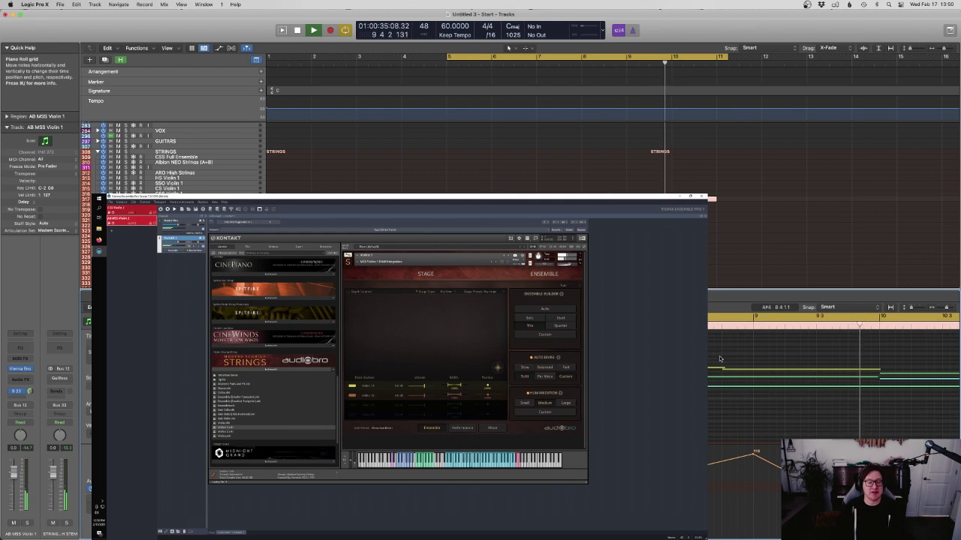
left_click_drag(858, 384, 834, 379)
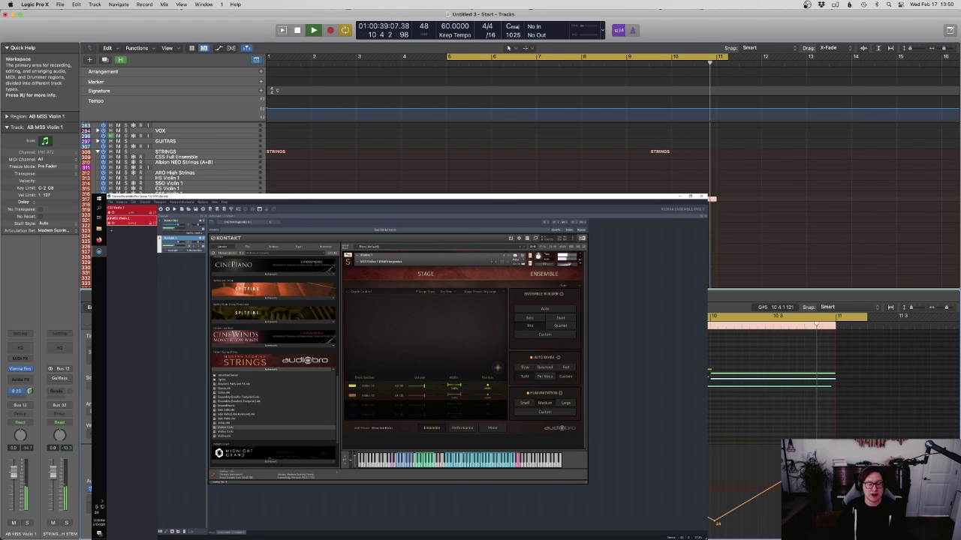
left_click(802, 251)
key("space")
Turn off cycling and move the AB MSS Violin 1 region to start at bar 7, with the playhead at bar 5
key("c")
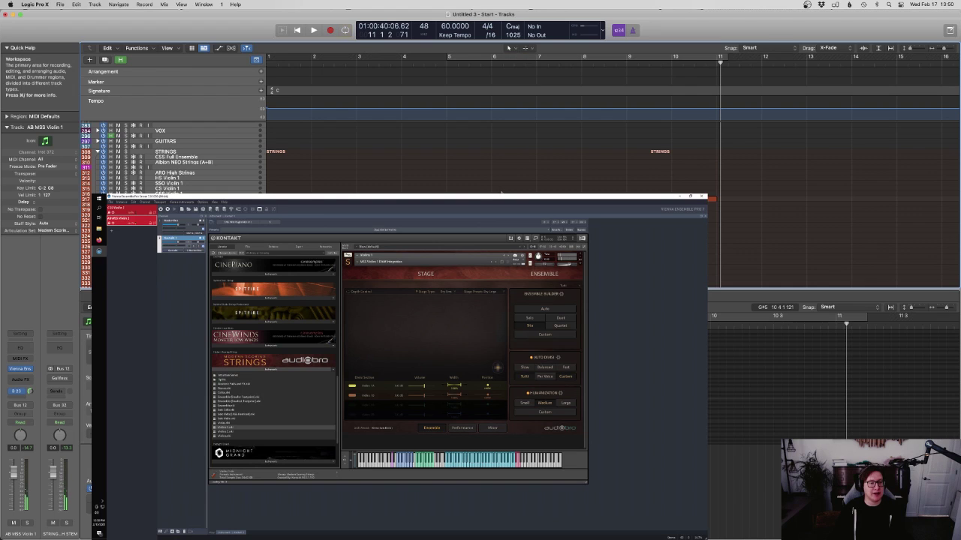
left_click_drag(539, 200, 629, 200)
left_click(445, 62)
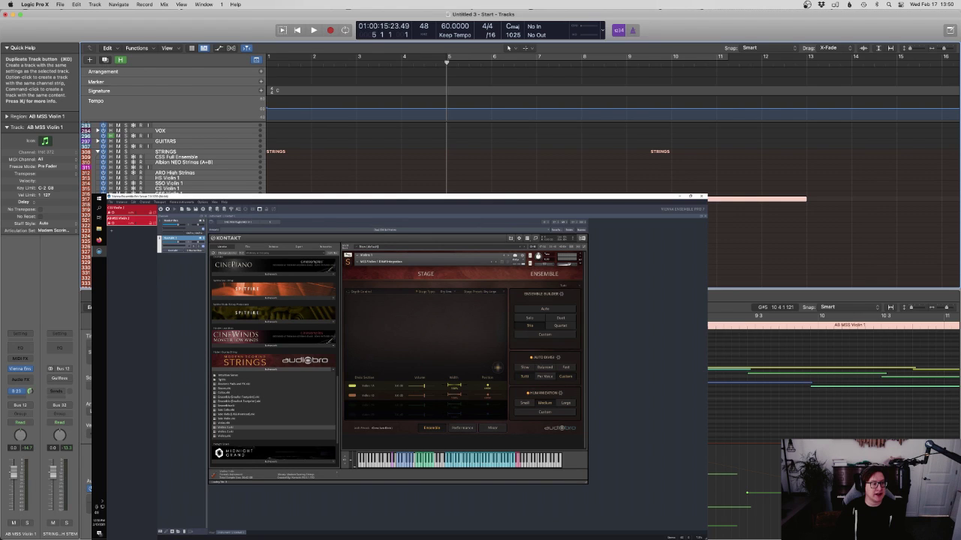
Duplicate the AB MSS Violin 1 track and rename the copy AB MSS Violin 2, with its own Vienna instance
left_click(105, 59)
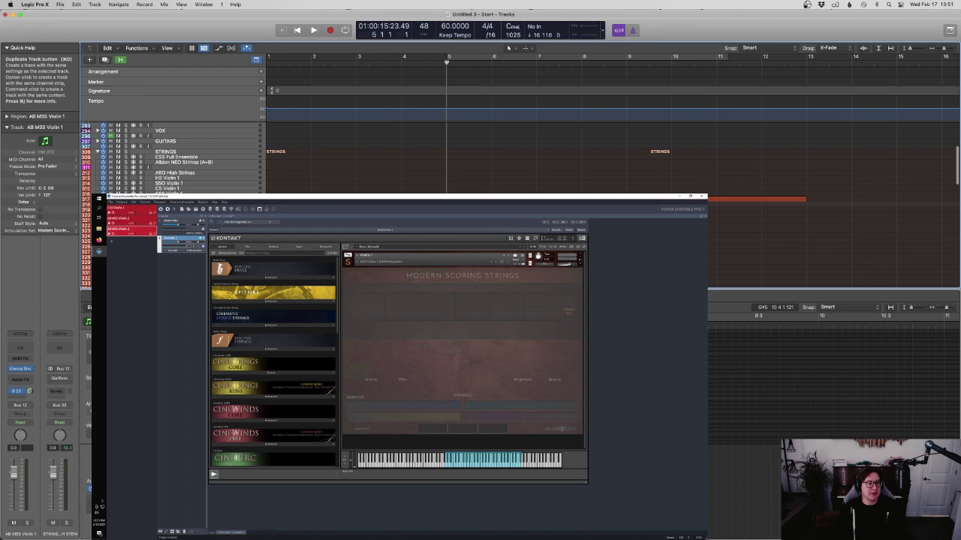
scroll(495, 159, "down", 3)
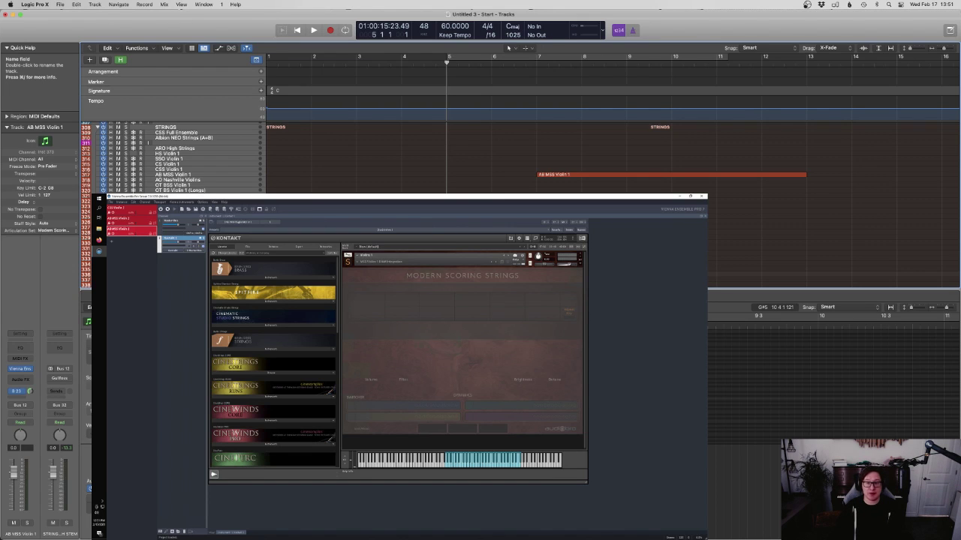
key("Return")
double_click(132, 229)
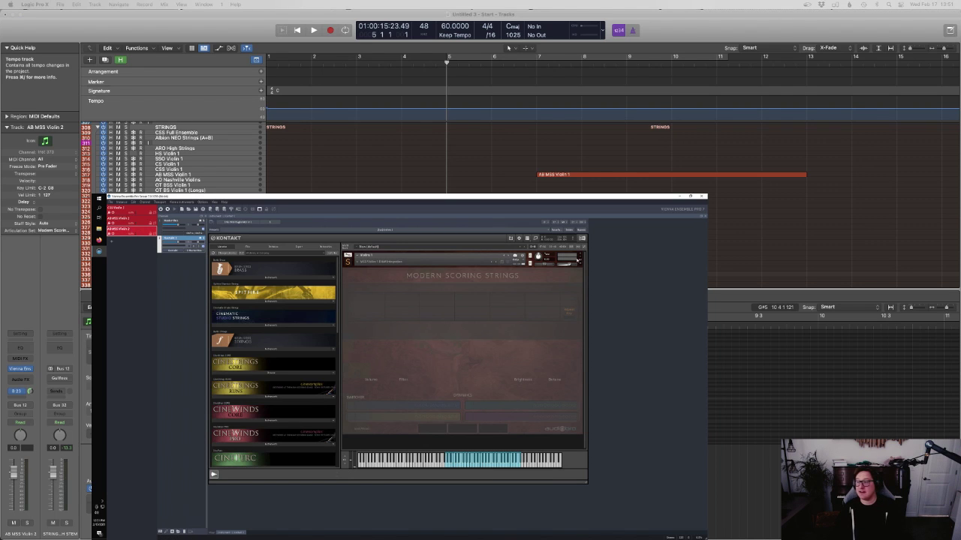
Replace the Violin 1 instrument in the new Kontakt instance with the Violin 2 patch from the Modern Scoring Strings library
left_click(578, 253)
scroll(270, 379, "down", 15)
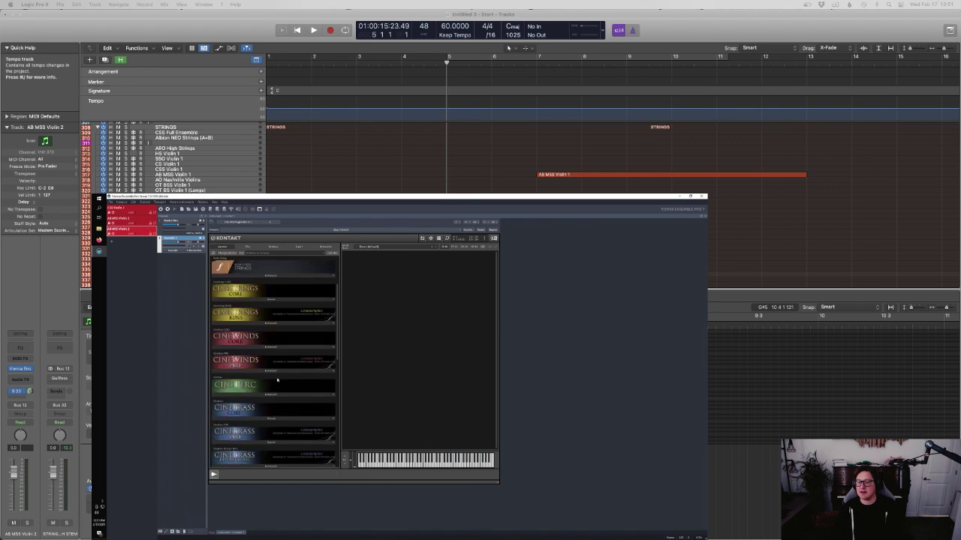
scroll(276, 380, "down", 2)
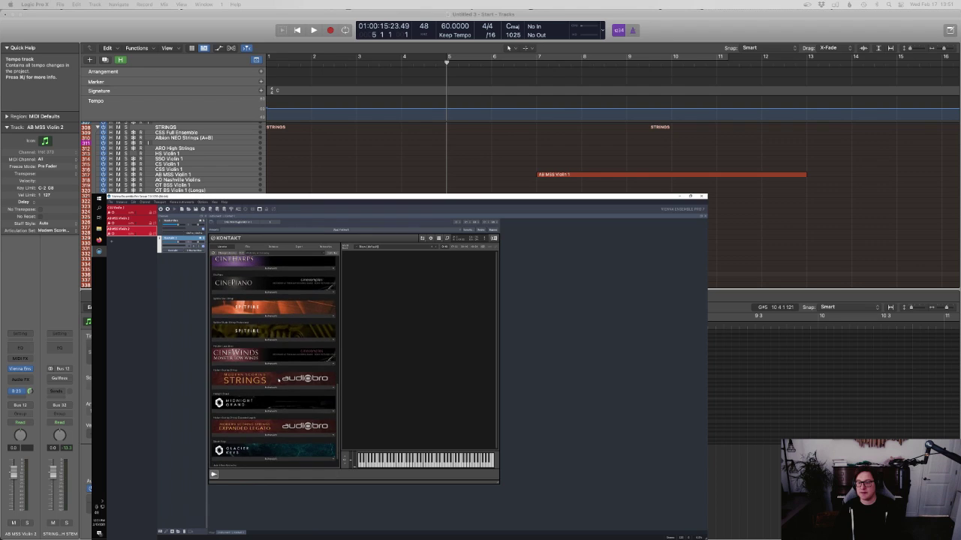
left_click(251, 385)
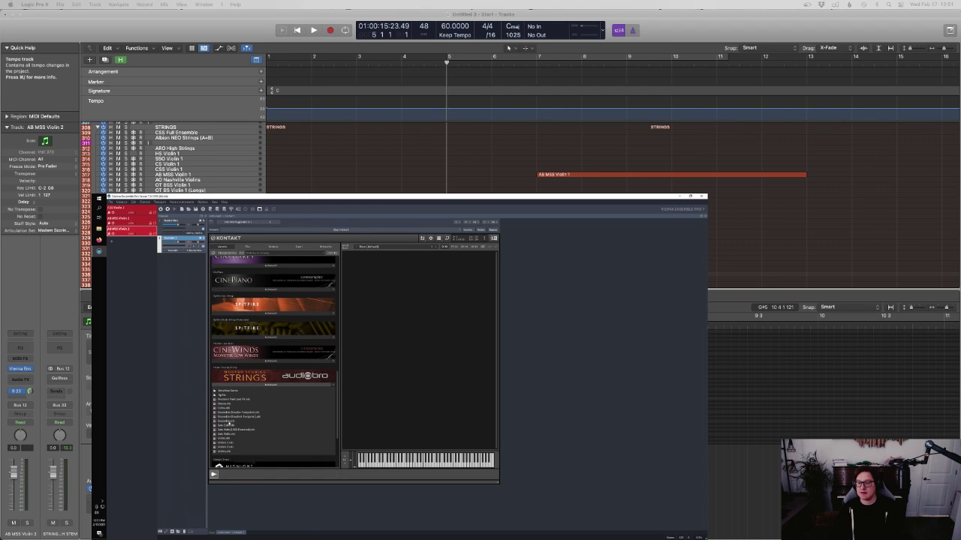
left_click(225, 447)
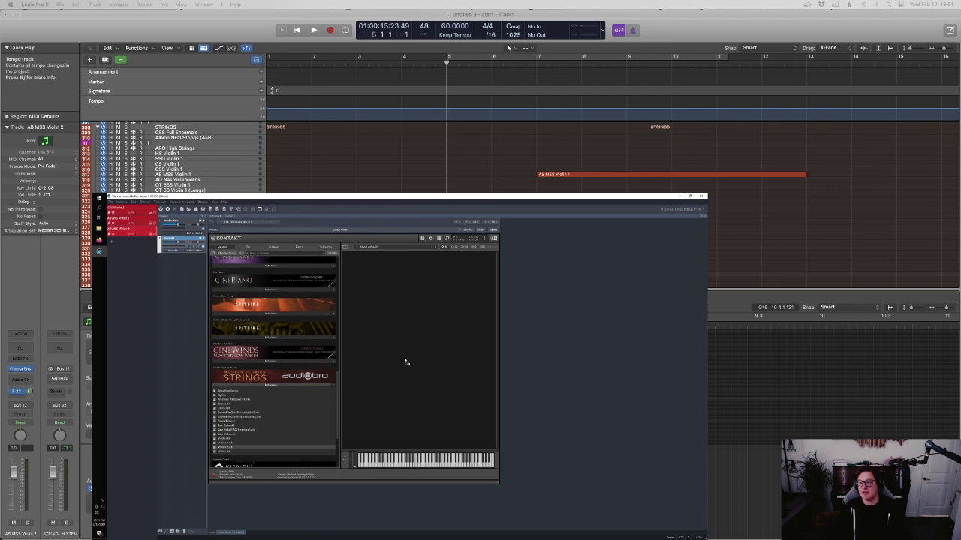
left_click_drag(406, 363, 405, 360)
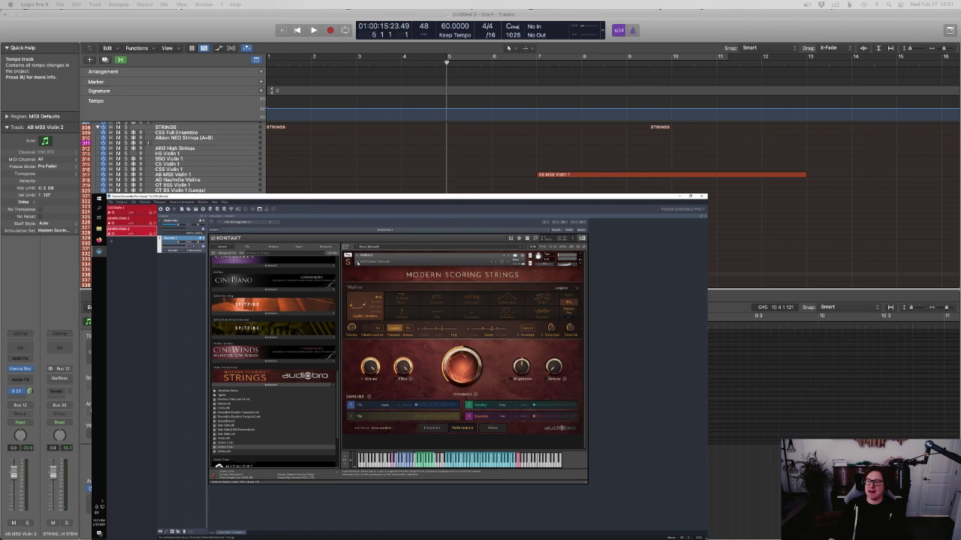
Load the MSS Violin 2 DAW Integration snapshot for the Violin 2 instrument
left_click(359, 265)
mouse_move(367, 273)
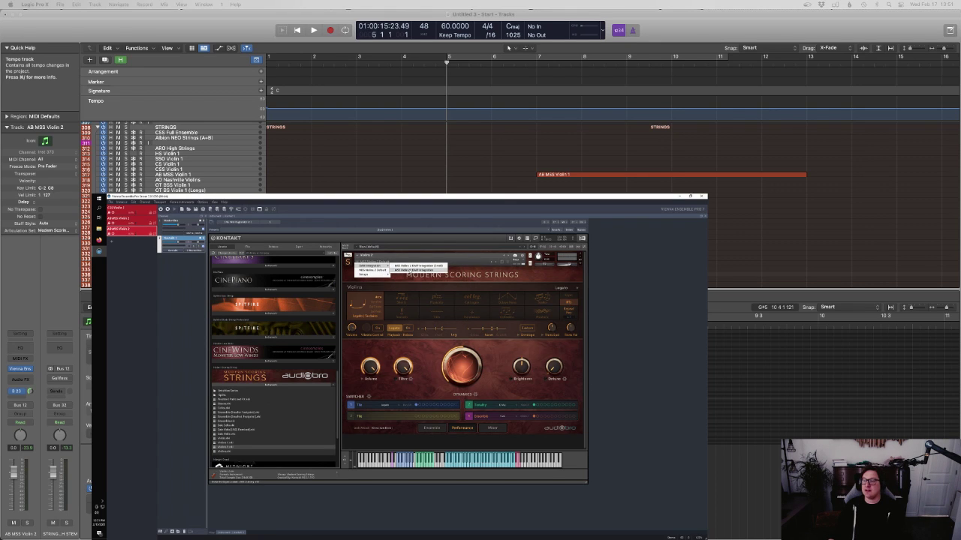
left_click(411, 270)
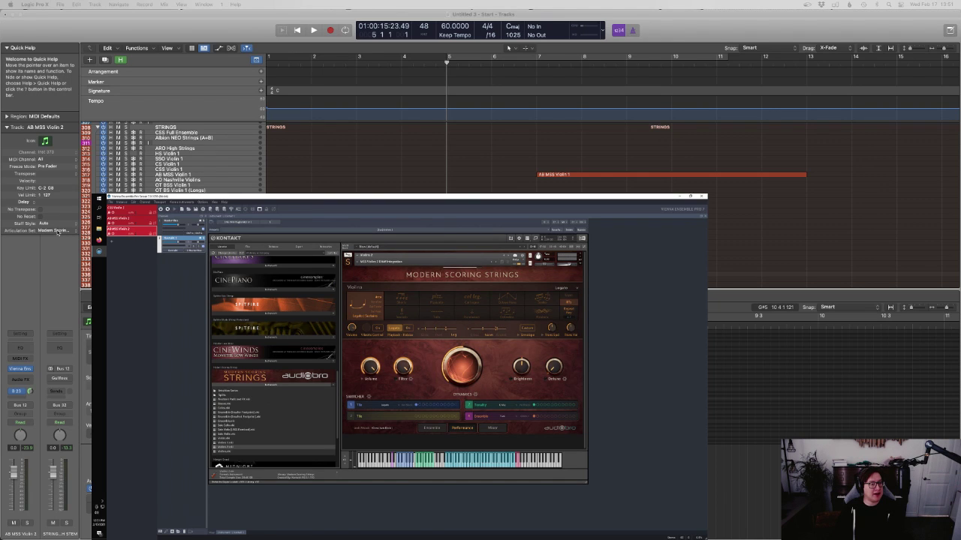
Hide the inspector and record a test part on the AB MSS Violin 2 track from bar 5 into bar 9
key("i")
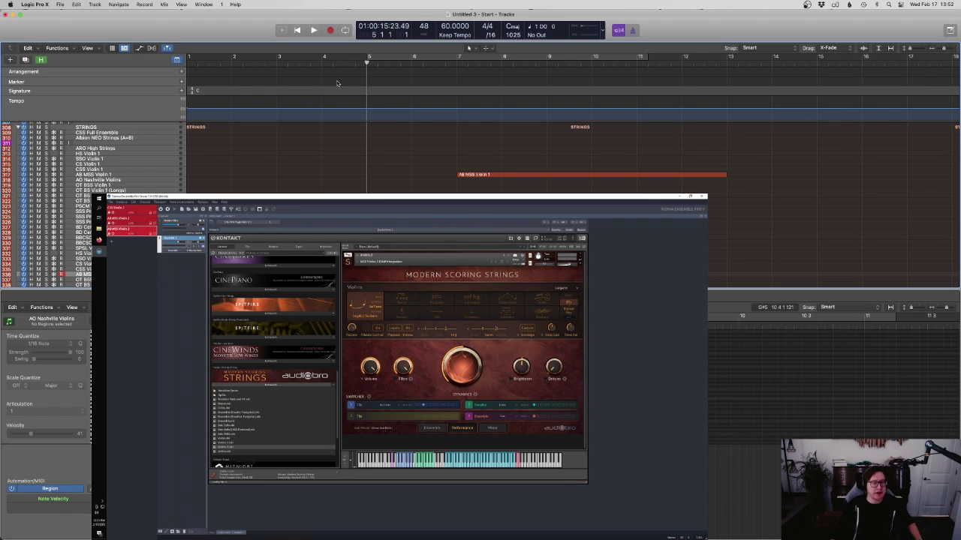
key("space")
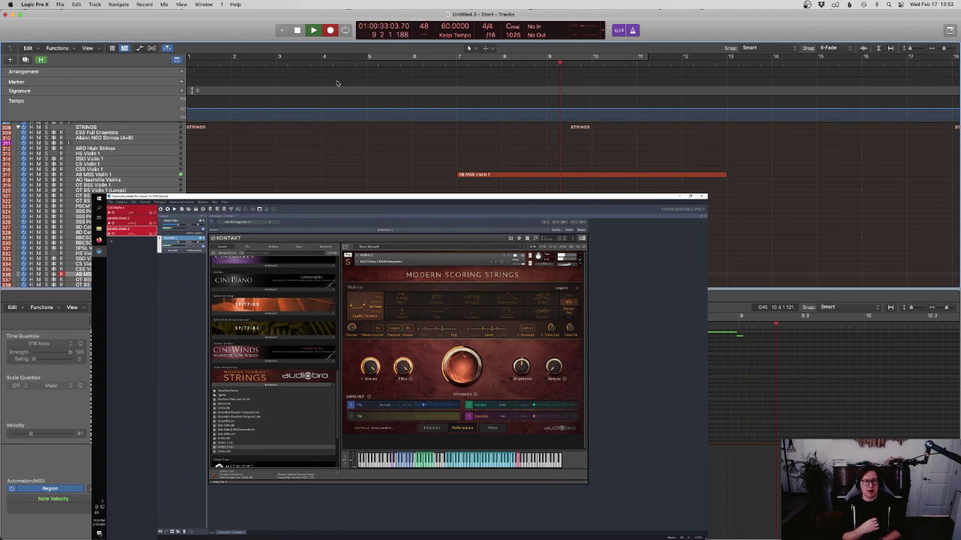
key("space")
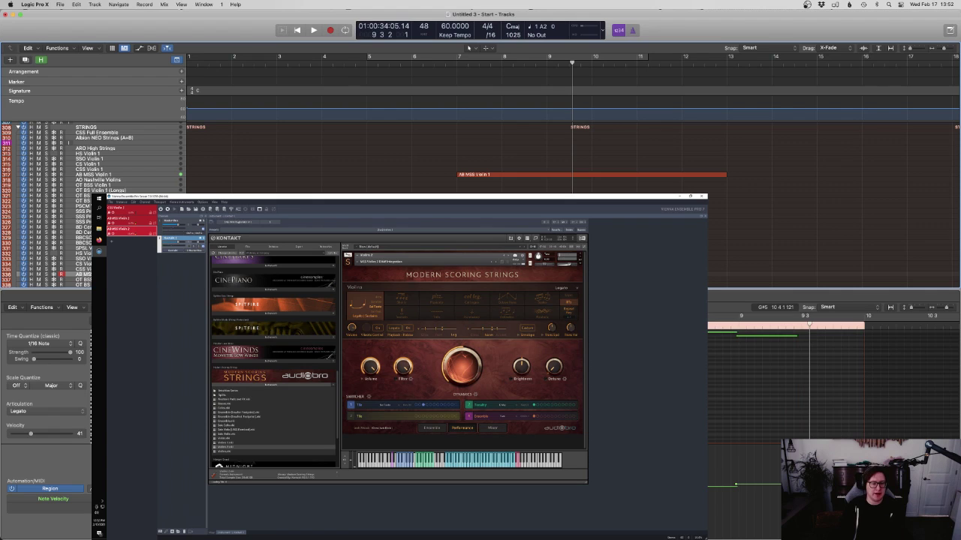
Lengthen the held legato note in the Violin 2 region to the region's end near bar 10 and check its modulation and low notes
scroll(757, 376, "up", 4)
left_click_drag(693, 367, 799, 422)
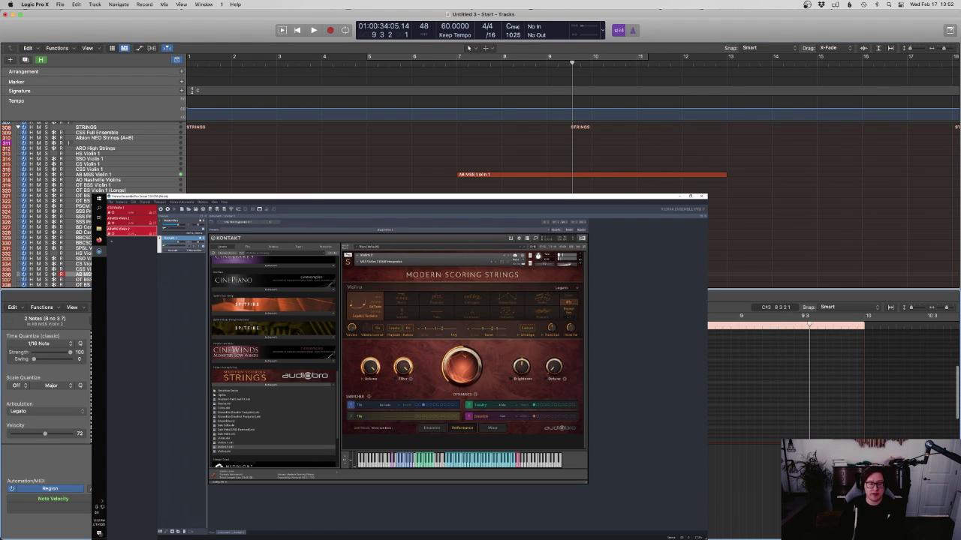
left_click_drag(634, 379, 864, 380)
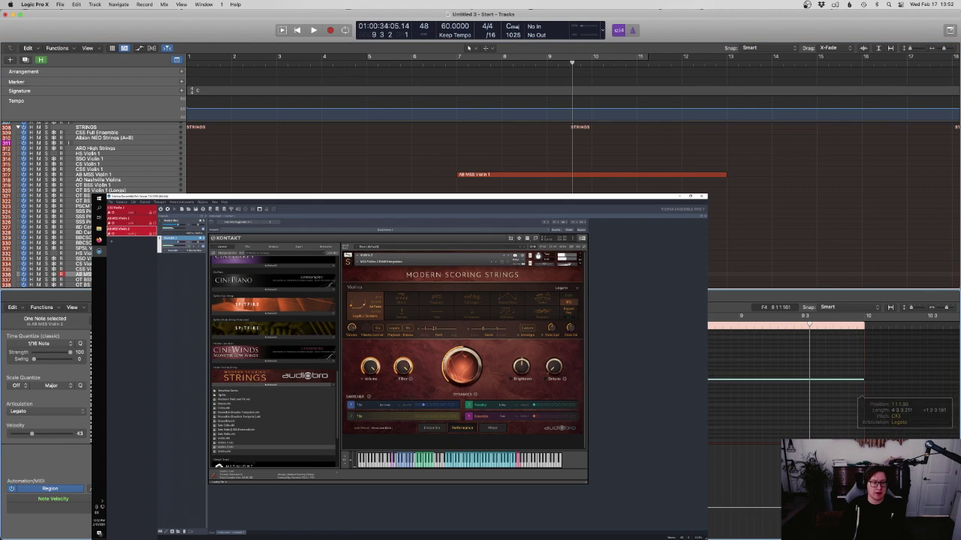
left_click(390, 390)
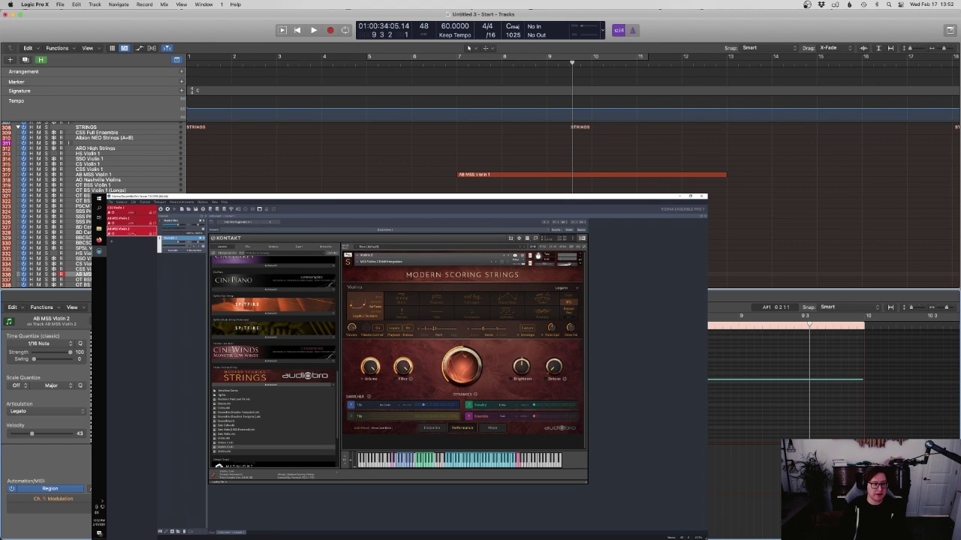
scroll(391, 390, "down", 5)
scroll(457, 382, "up", 5)
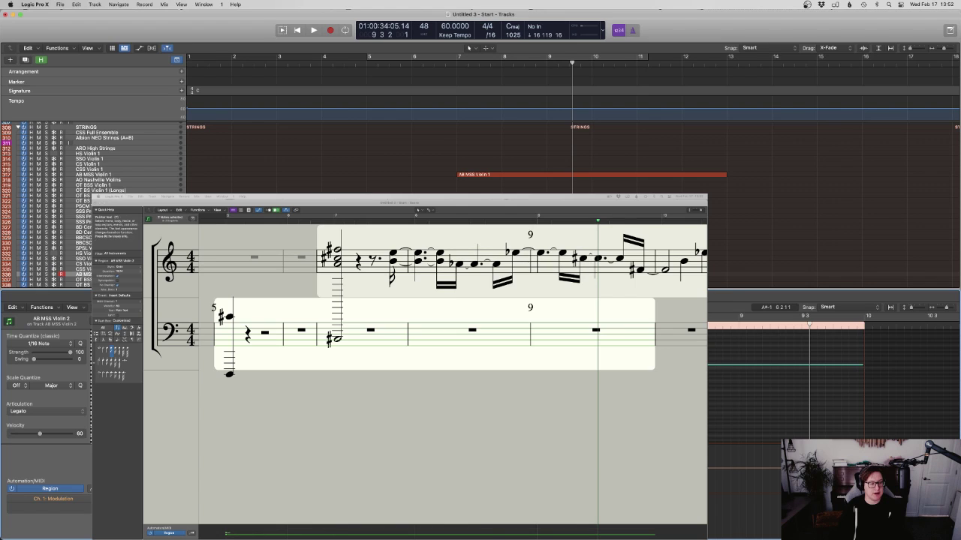
Play both violin parts together and extend the AB MSS Violin 2 region to match the Violin 1 region's end near bar 13
key("space")
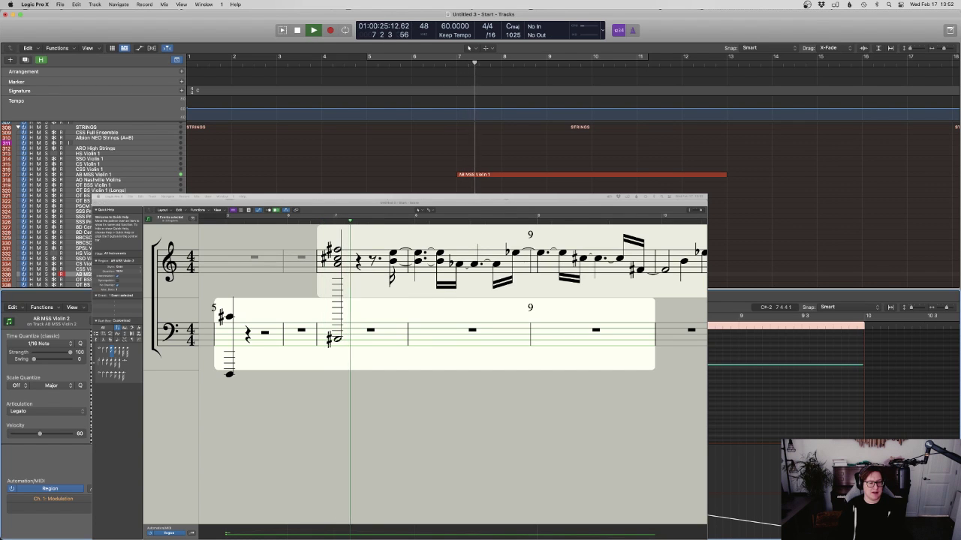
key("p")
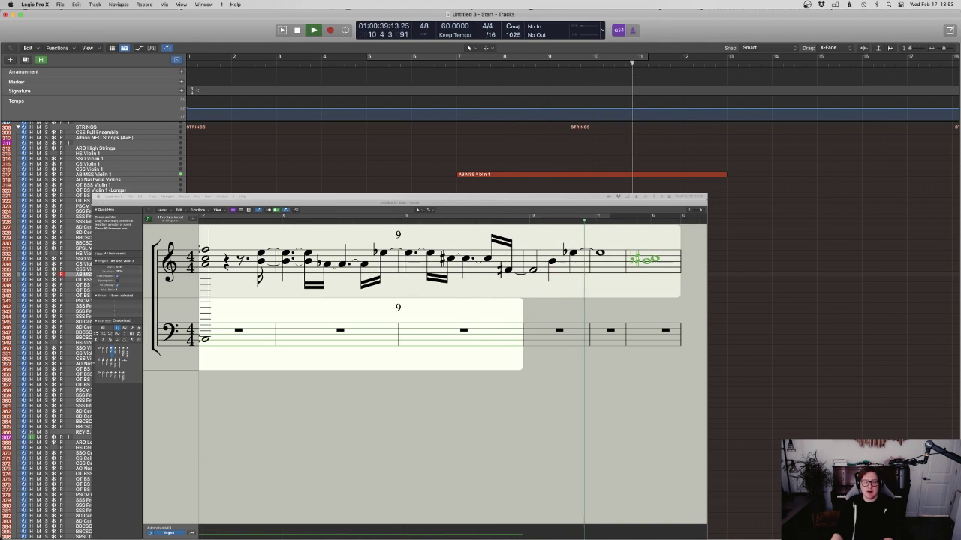
left_click_drag(589, 277, 724, 279)
key("p")
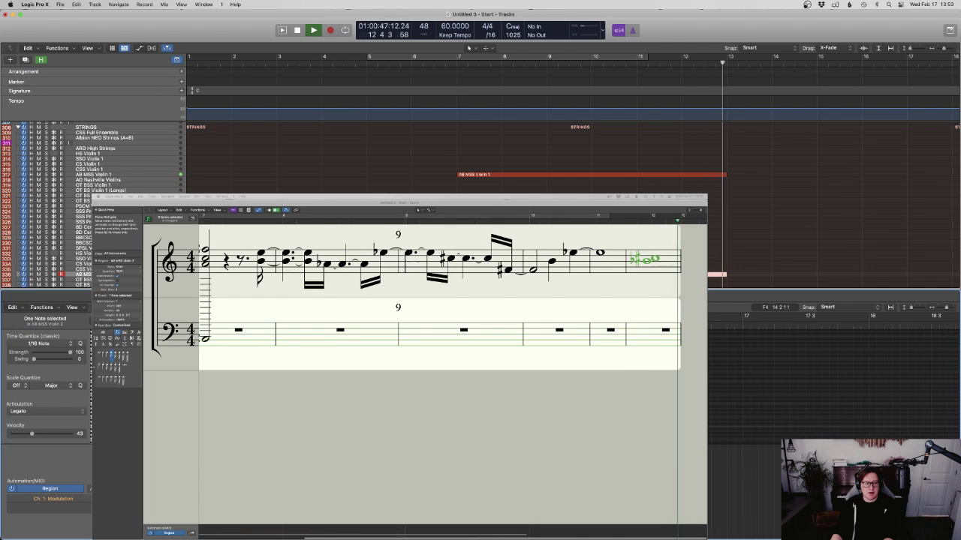
Stop playback and extend Violin 2's held note and modulation curve to the region's end near bar 13 in the Piano Roll
key("space")
key("z")
key("z")
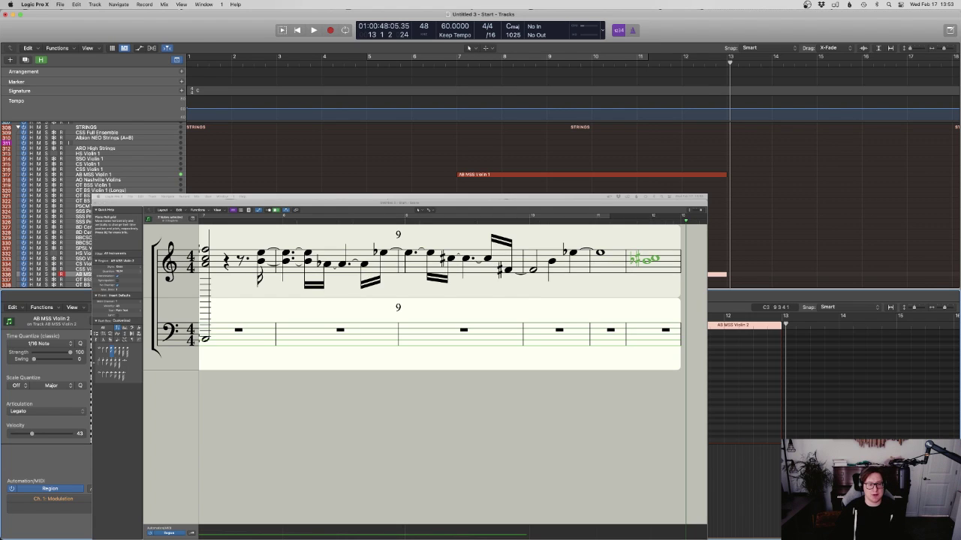
left_click_drag(612, 342, 781, 342)
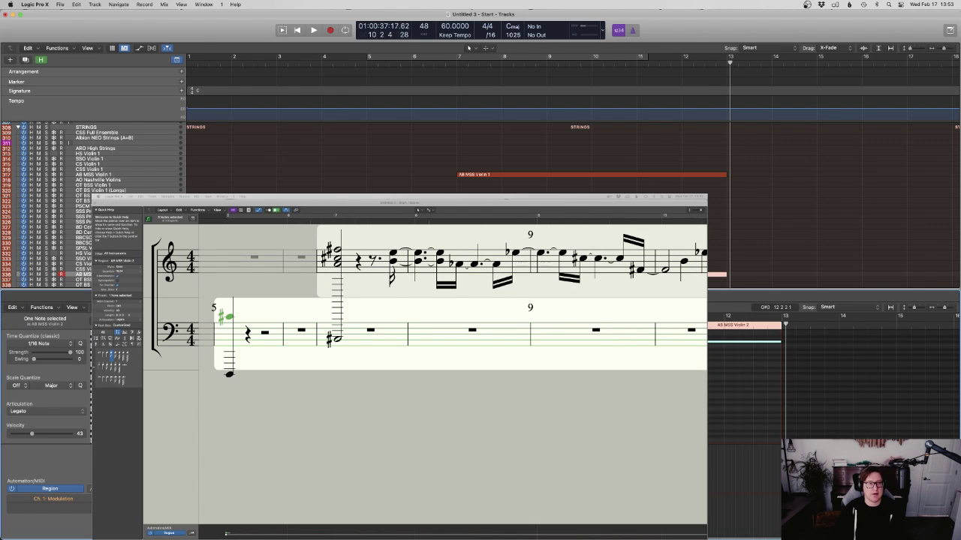
left_click_drag(683, 523, 780, 538)
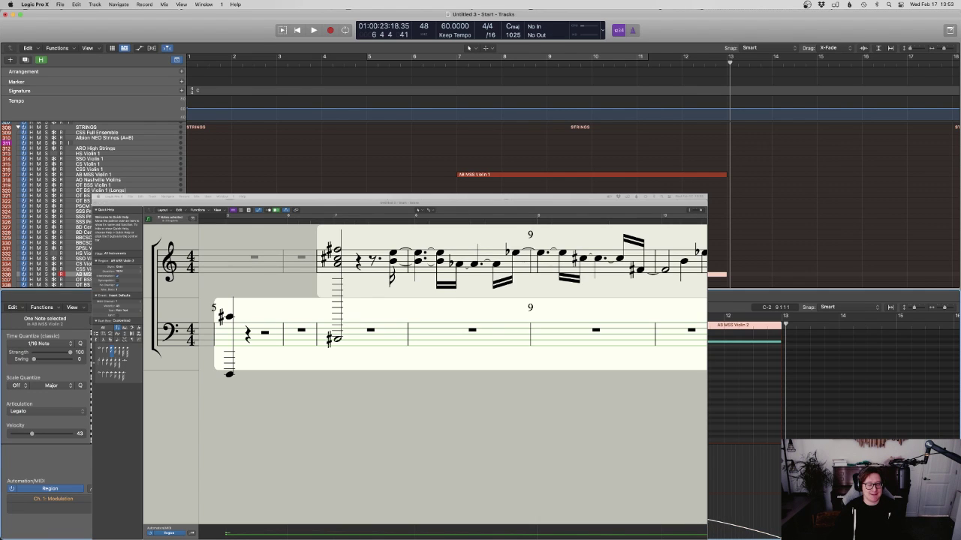
Hide the Piano Roll and play back both violin parts from bar 5
key("p")
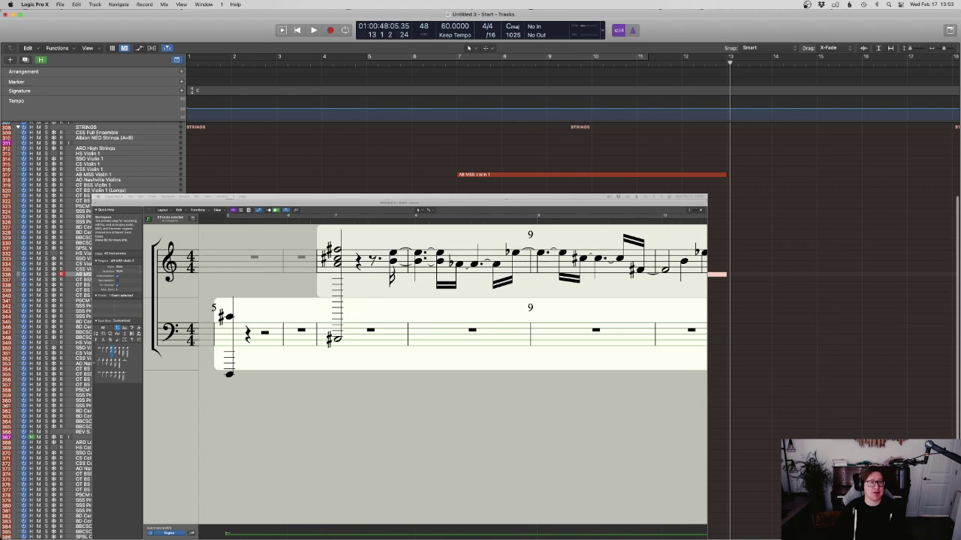
left_click(364, 65)
key("space")
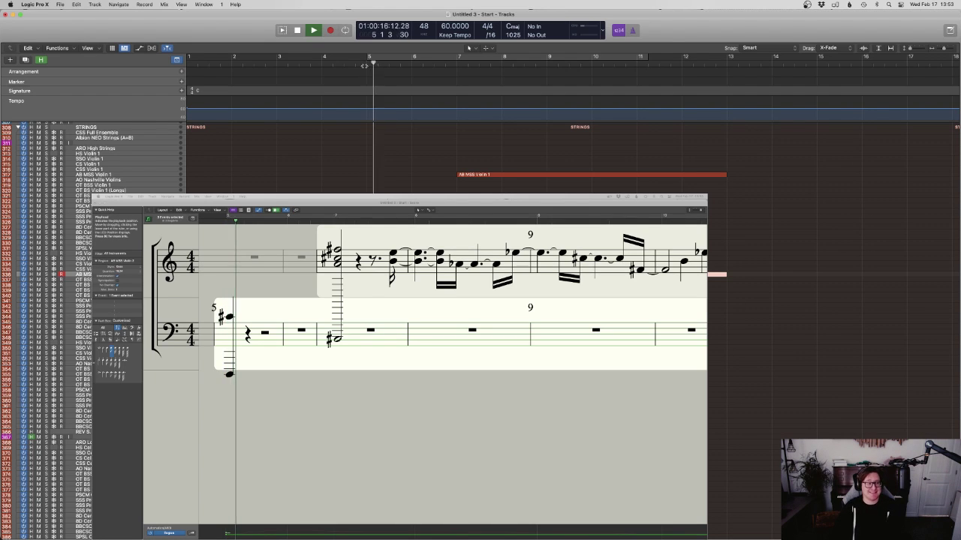
Check the AB MSS Violin 2 region in the Piano Roll and the track list while both violin parts play
key("p")
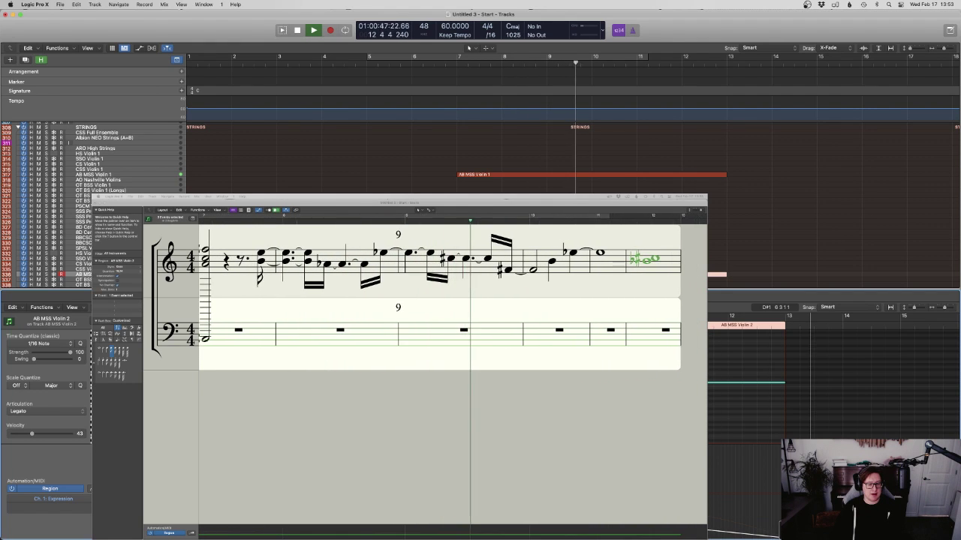
key("p")
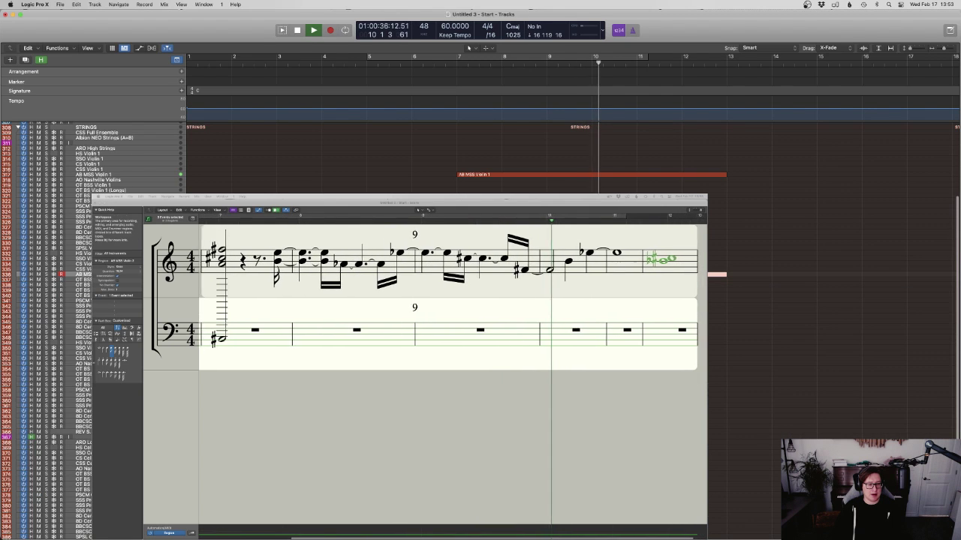
scroll(570, 330, "up", 5)
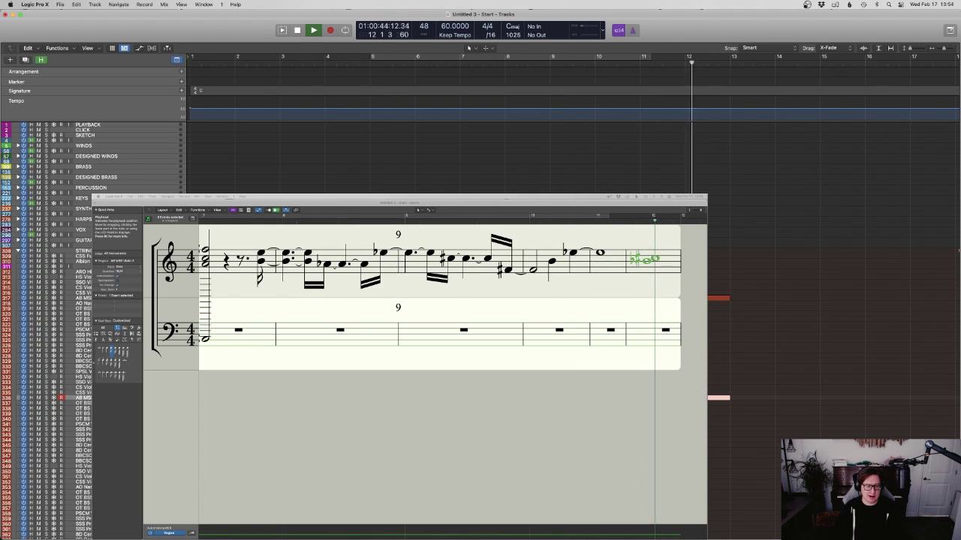
Raise the end of Violin 2's expression curve near bar 13 in the Piano Roll, play the ending, and close the editor
key("p")
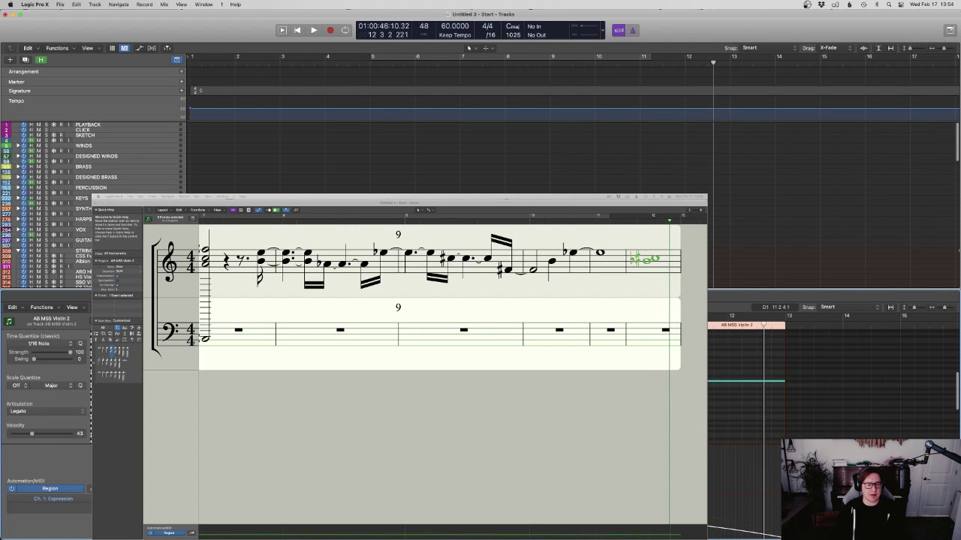
left_click_drag(784, 538, 784, 516)
key("space")
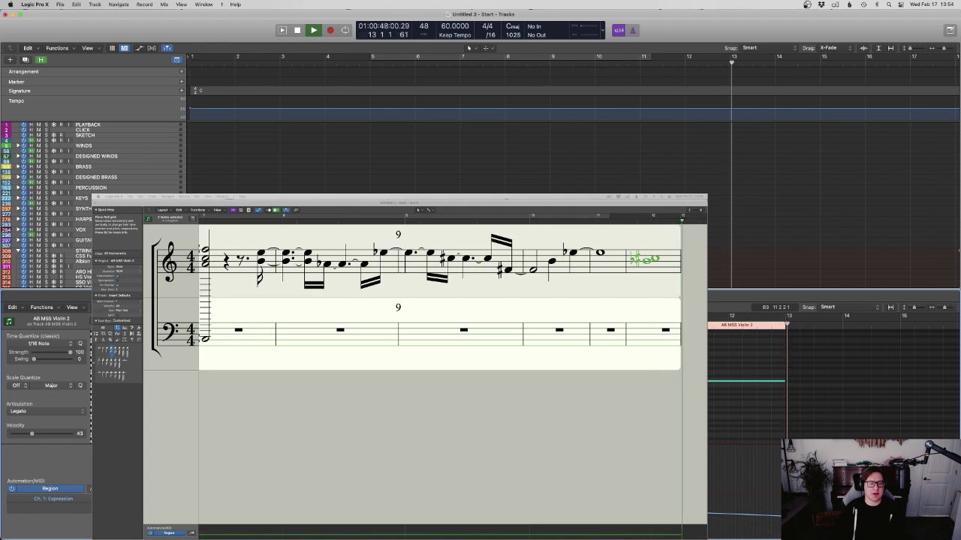
key("space")
key("p")
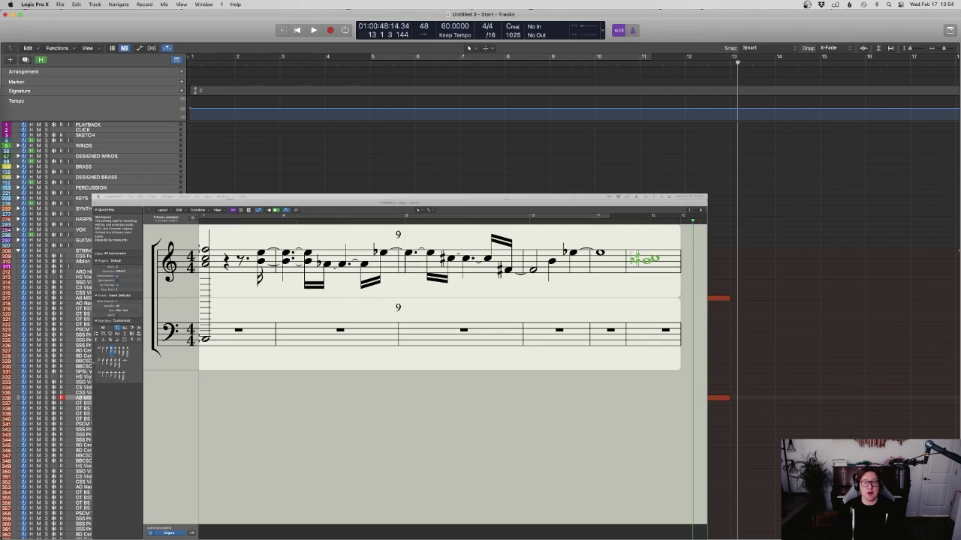
Switch to the Vienna Ensemble Pro window and select another articulation in the lower row of Violin 2's Modern Scoring Strings patch
key("ctrl+Up")
left_click(397, 217)
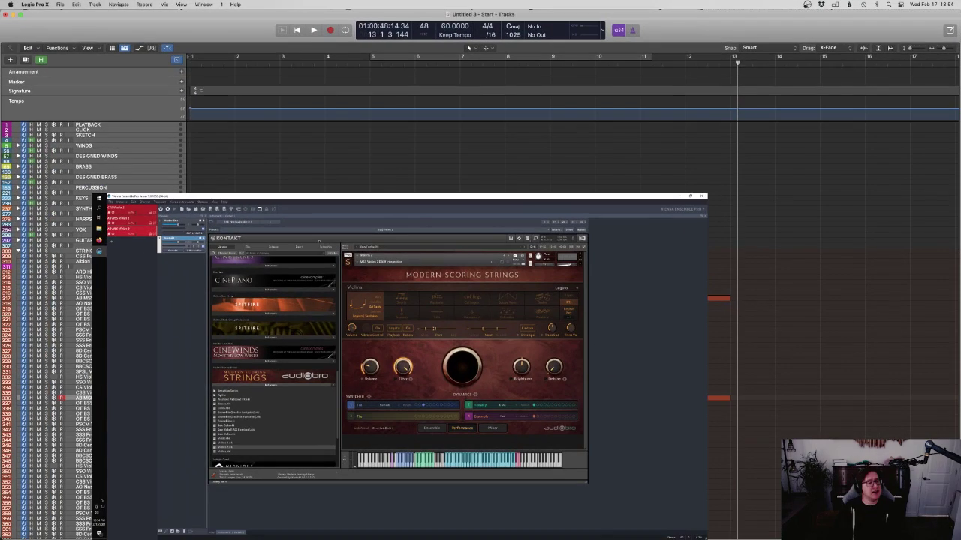
scroll(573, 300, "right", 3)
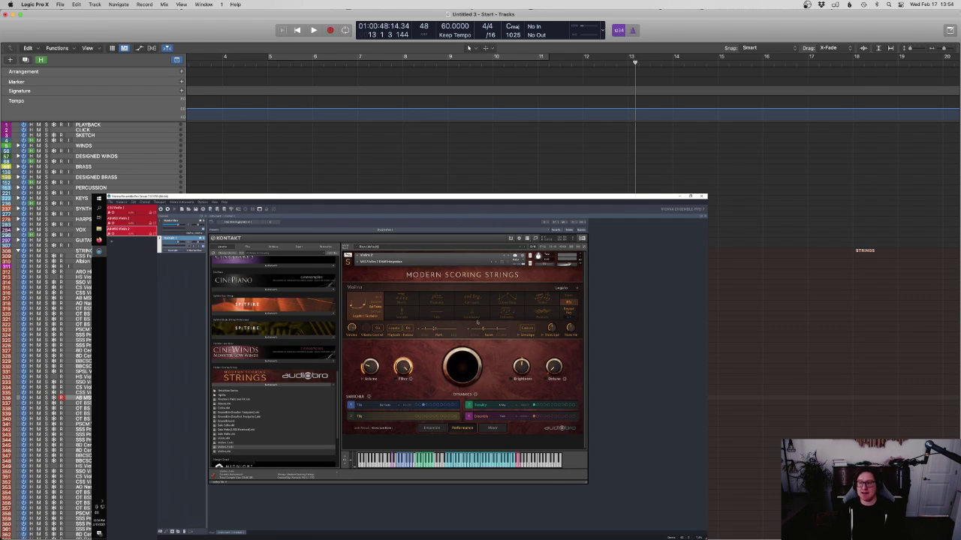
left_click(501, 316)
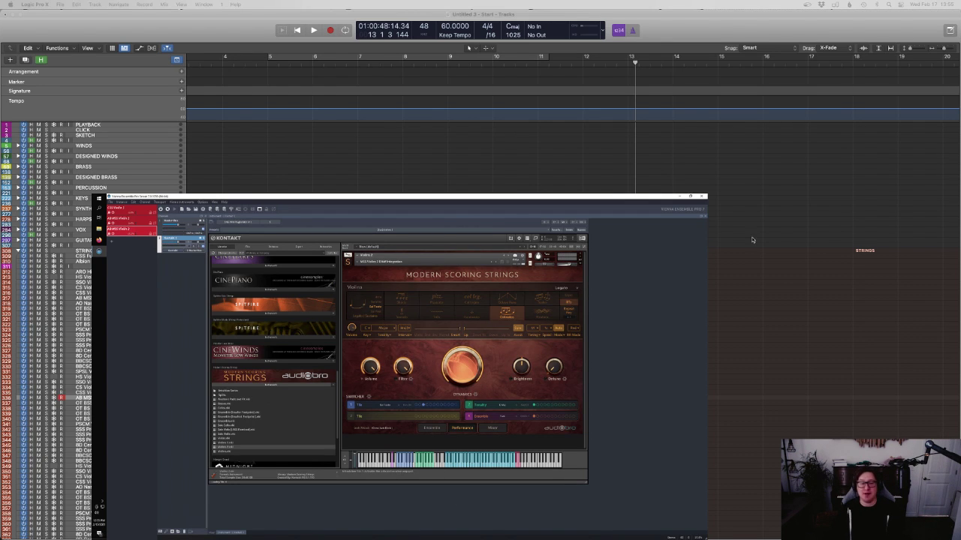
Play the passage from just before bar 5 while viewing the Ensemble, Performance and Mixer pages of Violin 1's Modern Scoring Strings patch
left_click(256, 69)
key("space")
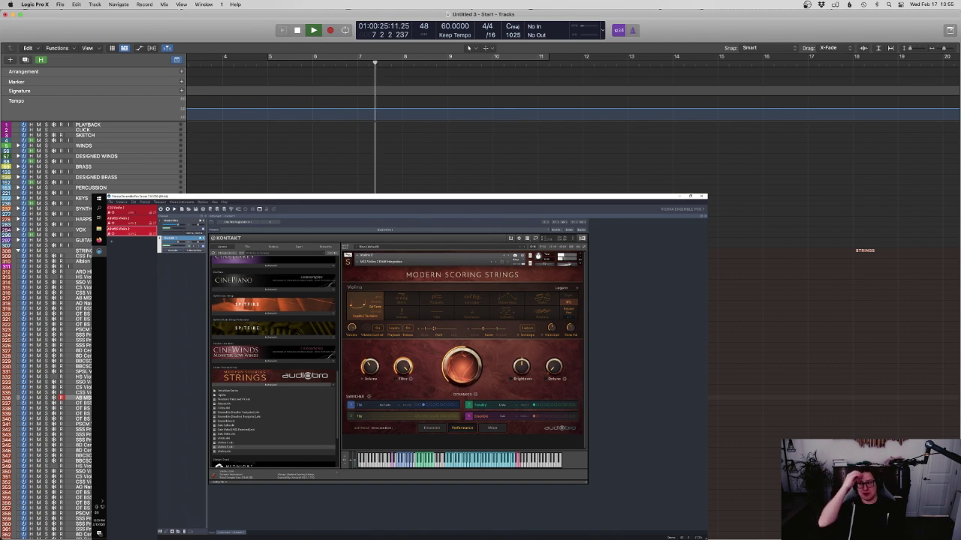
left_click(126, 219)
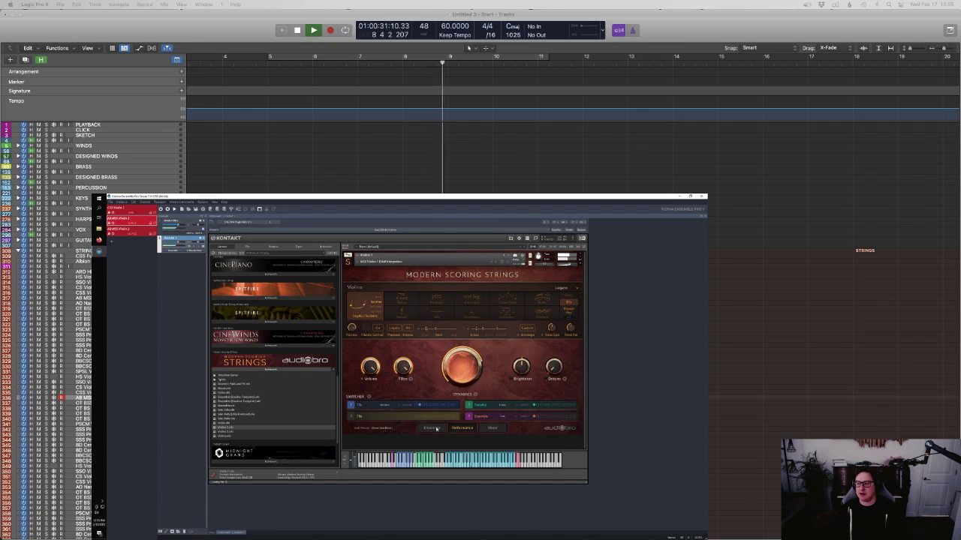
left_click(432, 429)
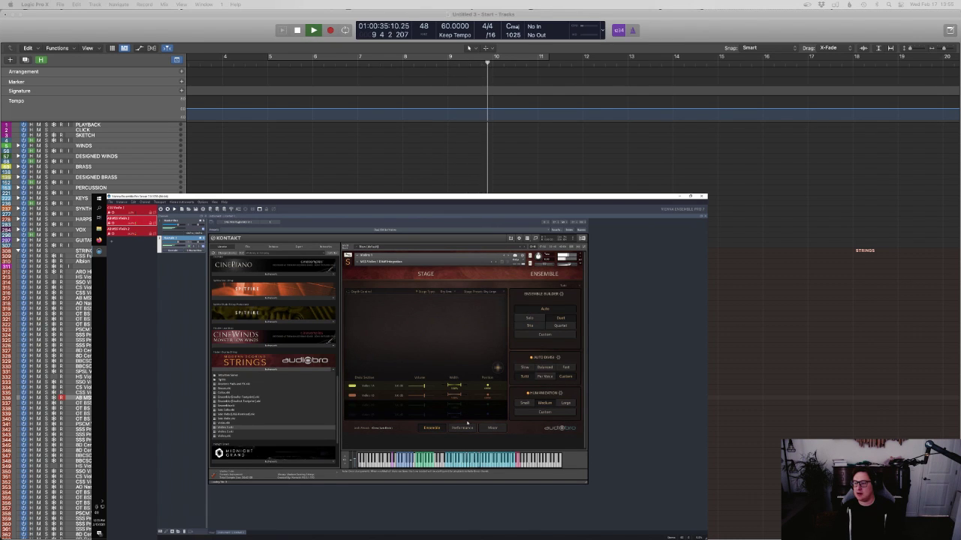
left_click(465, 428)
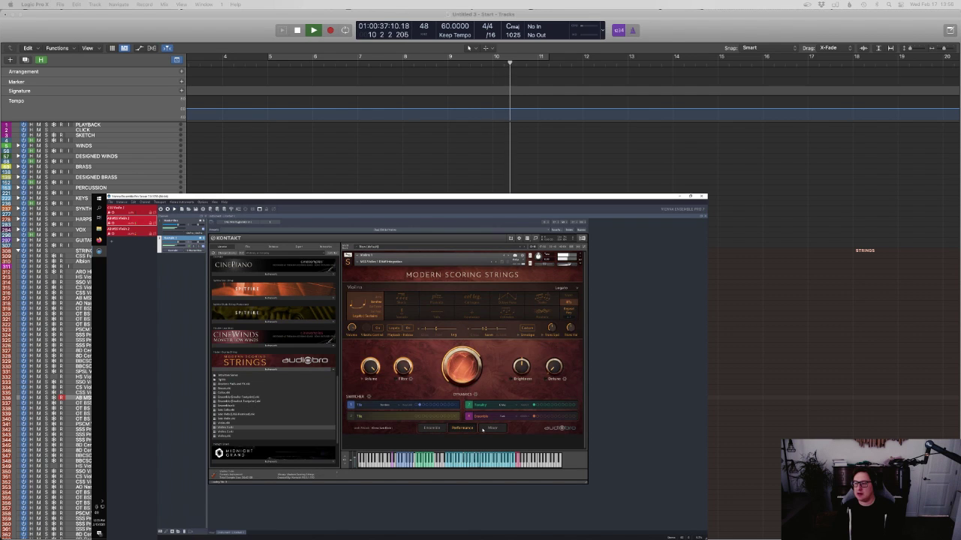
left_click(492, 428)
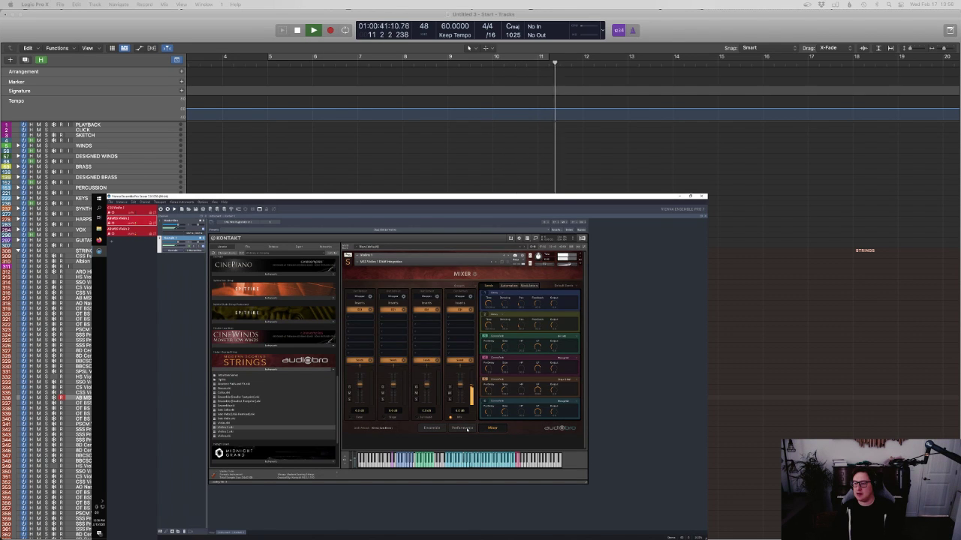
left_click(466, 428)
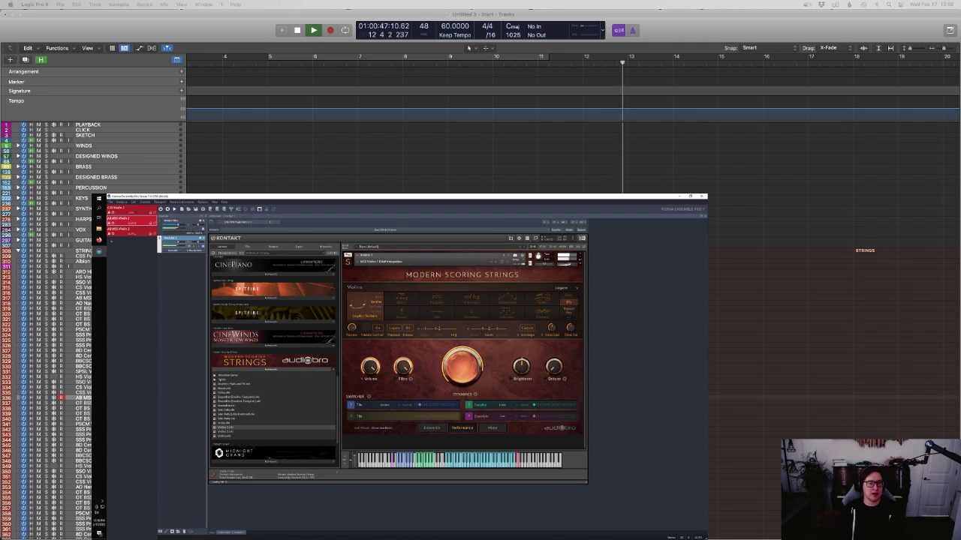
key("space")
Duplicate the CSS Celli track among the cello tracks and rename the copy MSS Celli
left_click(542, 63)
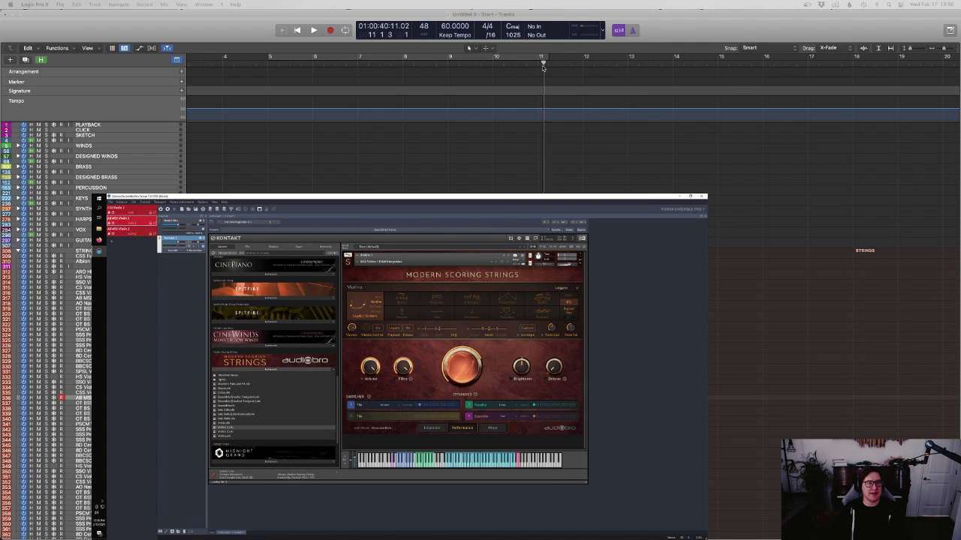
scroll(450, 330, "down", 10)
scroll(90, 300, "up", 1)
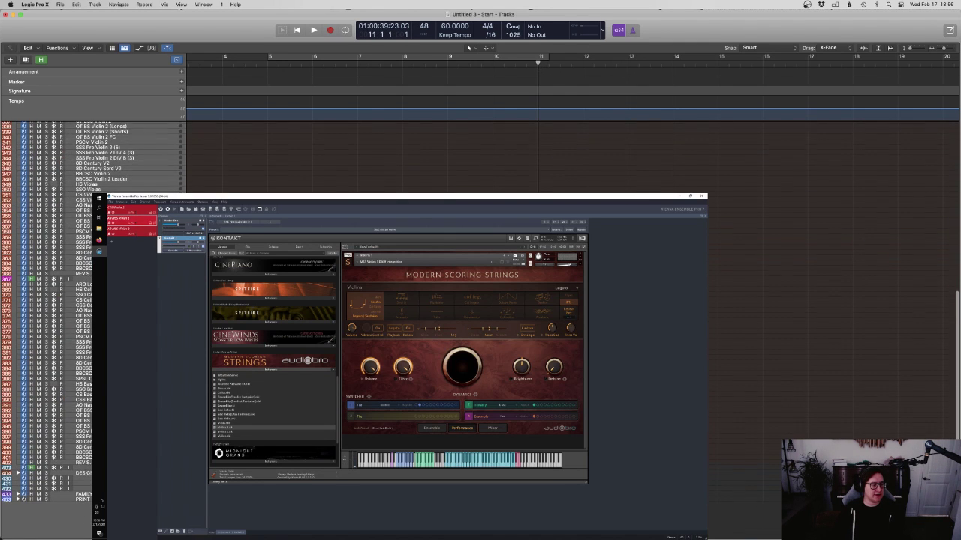
scroll(90, 300, "up", 3)
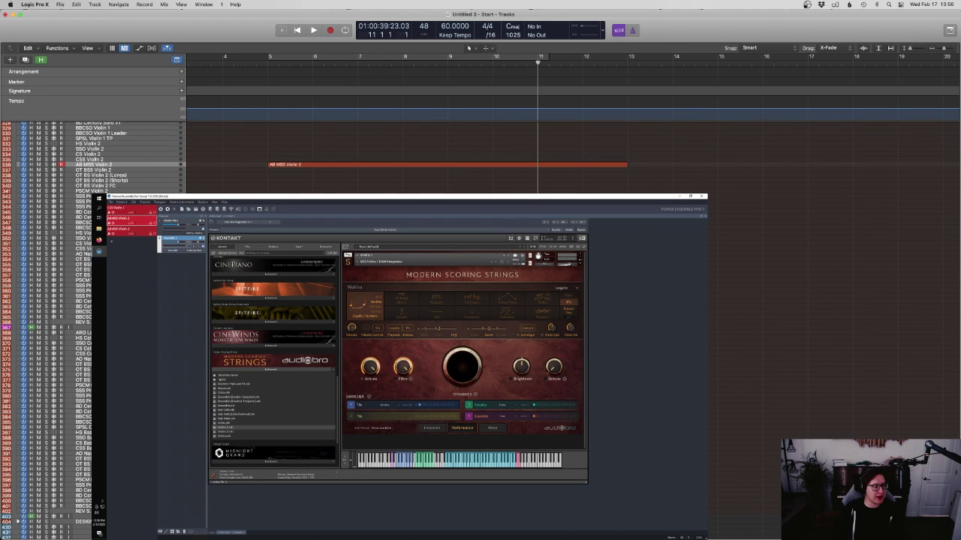
scroll(90, 300, "down", 2)
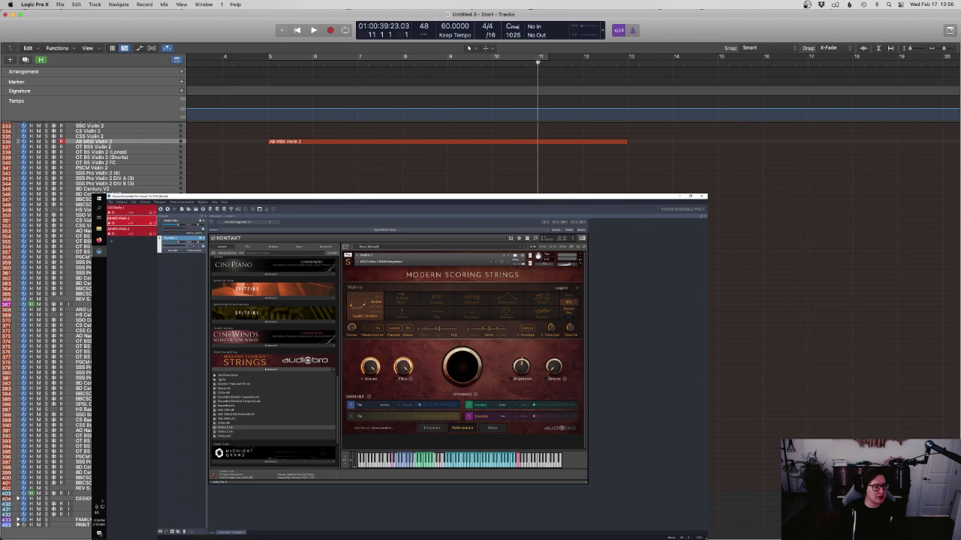
left_click(83, 331)
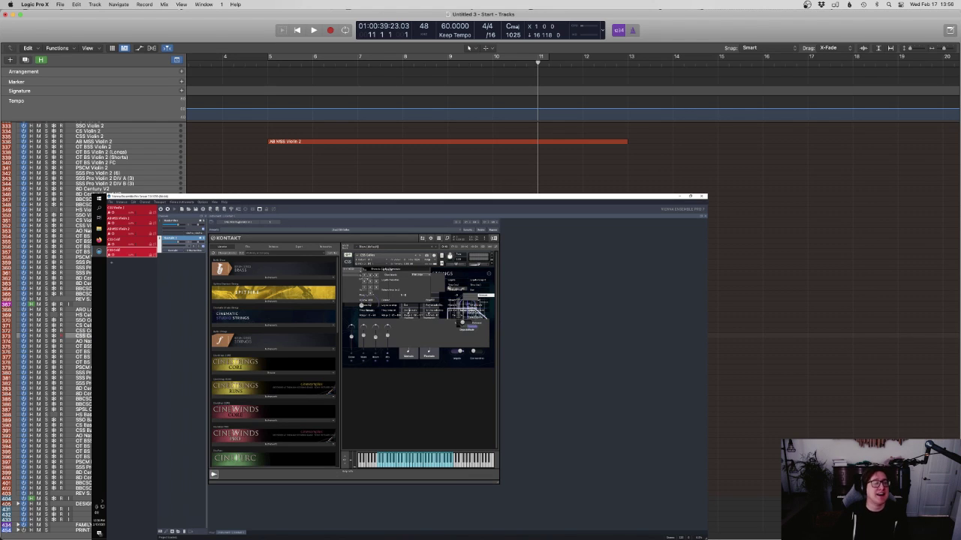
double_click(88, 336)
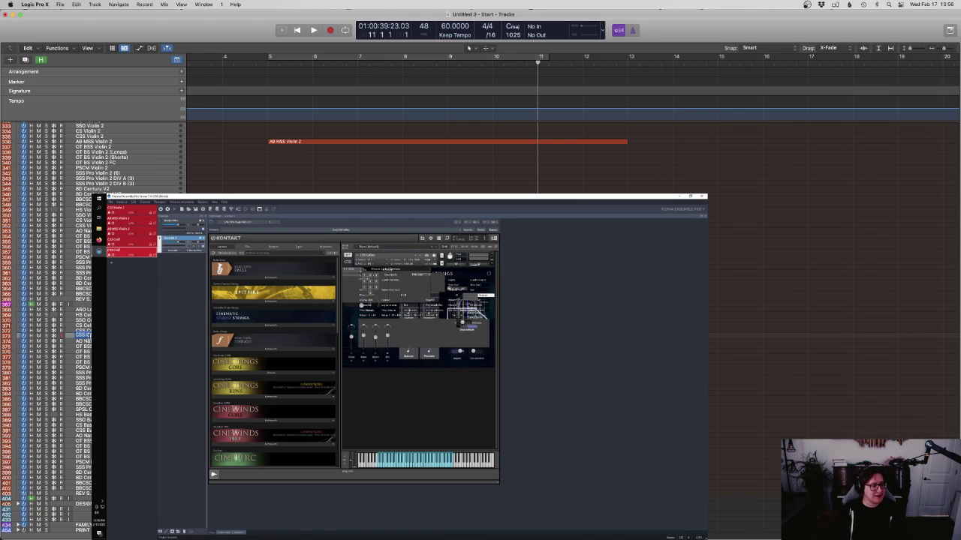
type("M")
key("Return")
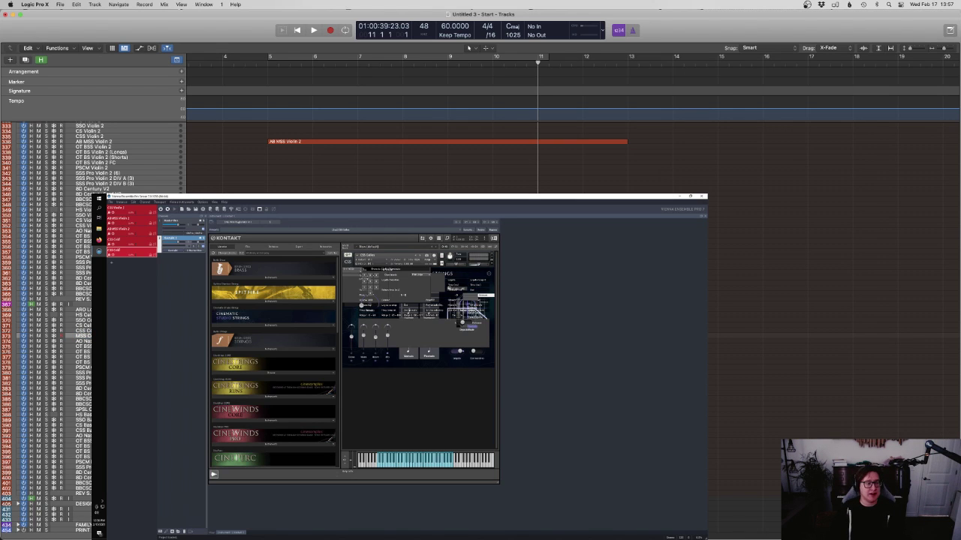
Open the new cello track's Vienna Ensemble Pro plug-in and rename its connected instance MSS Celli
key("x")
left_click(675, 359)
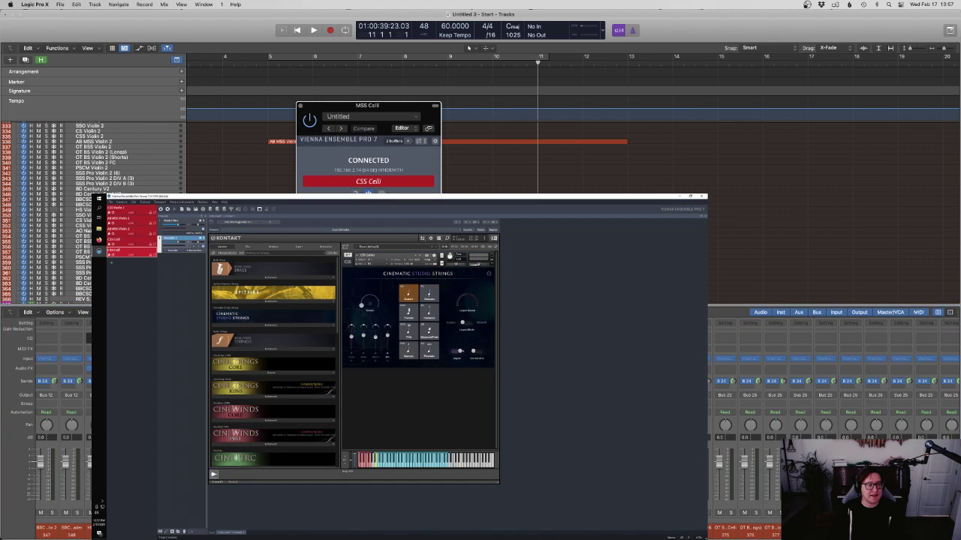
key("x")
left_click(364, 179)
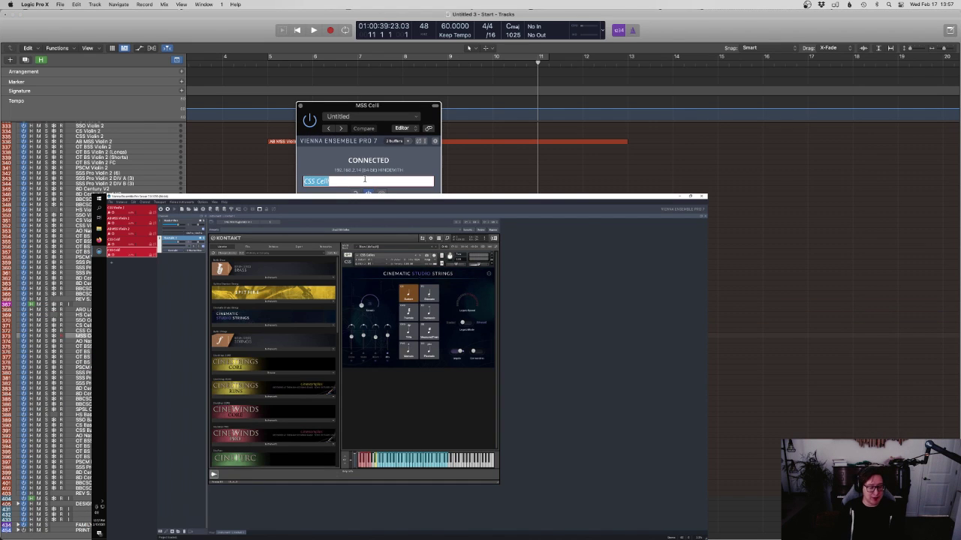
type("MSS Celli")
key("Return")
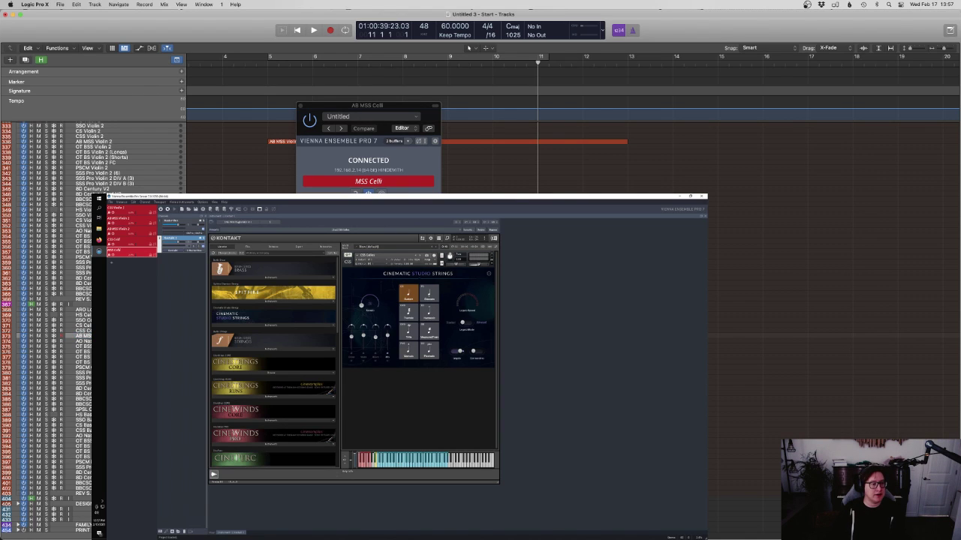
Add the prefix AB to the cello instance name so it reads AB MSS Celli, and close the plug-in window
left_click(334, 182)
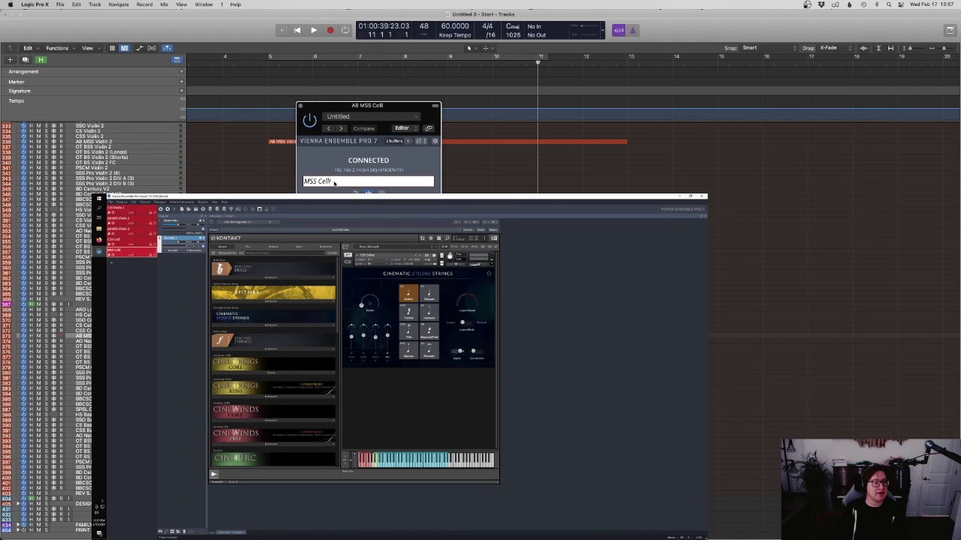
key("super+Left")
type("AB")
key("Return")
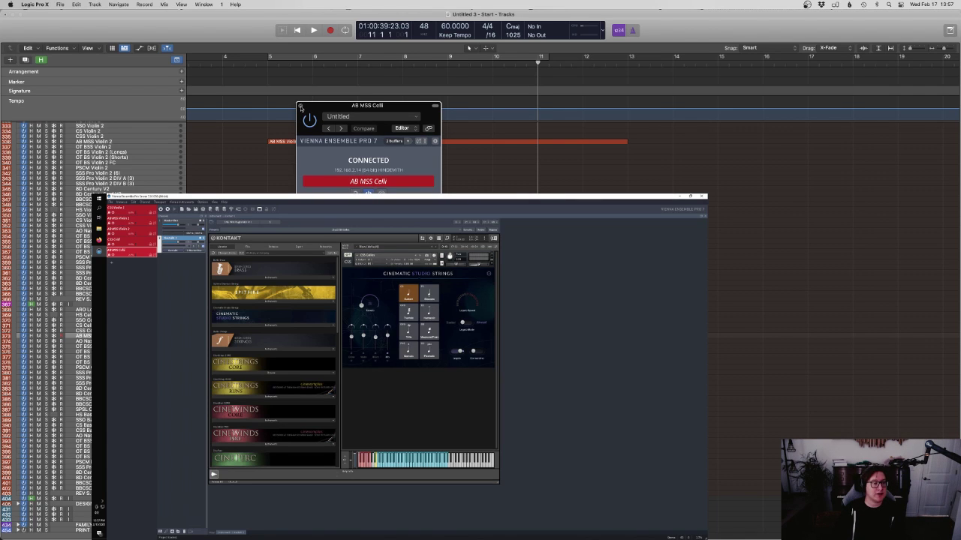
left_click(301, 107)
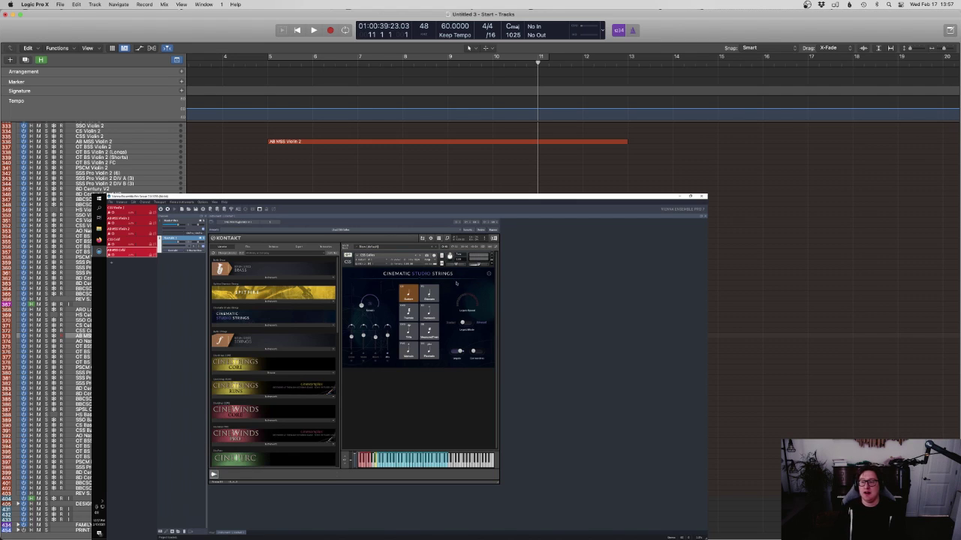
Remove the Cinematic Studio Strings cello patch from Kontakt without saving and load the Cellos patch from Modern Scoring Strings
left_click(491, 254)
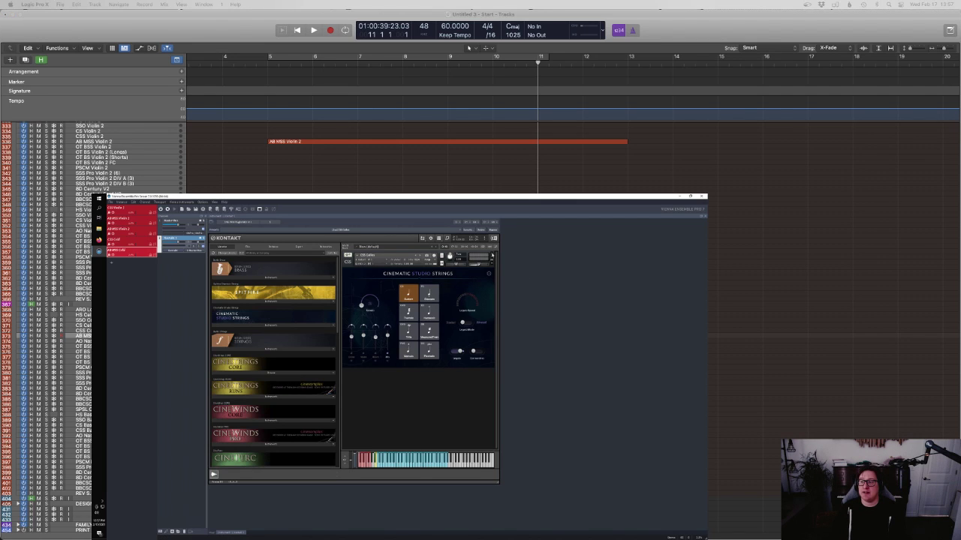
left_click(409, 386)
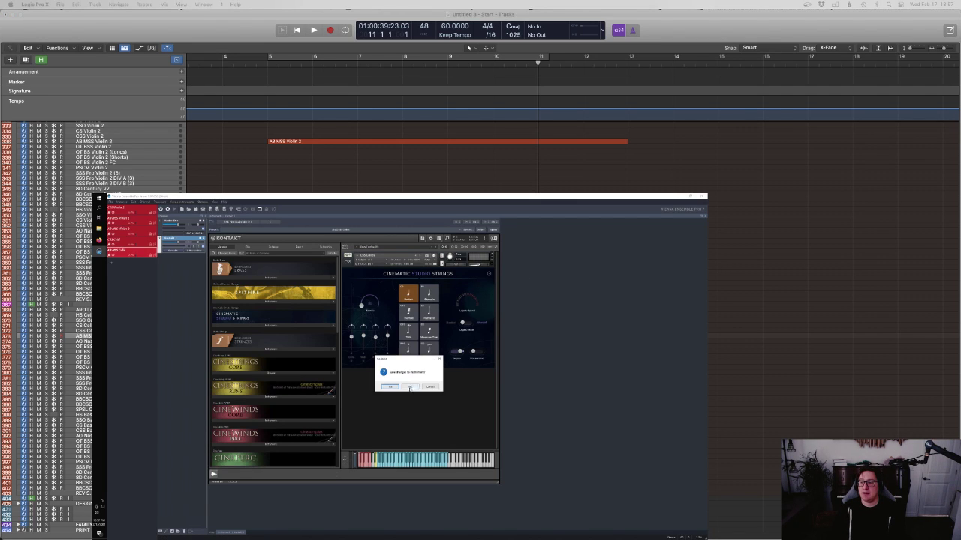
scroll(285, 371, "down", 10)
scroll(285, 371, "down", 1)
left_click(285, 371)
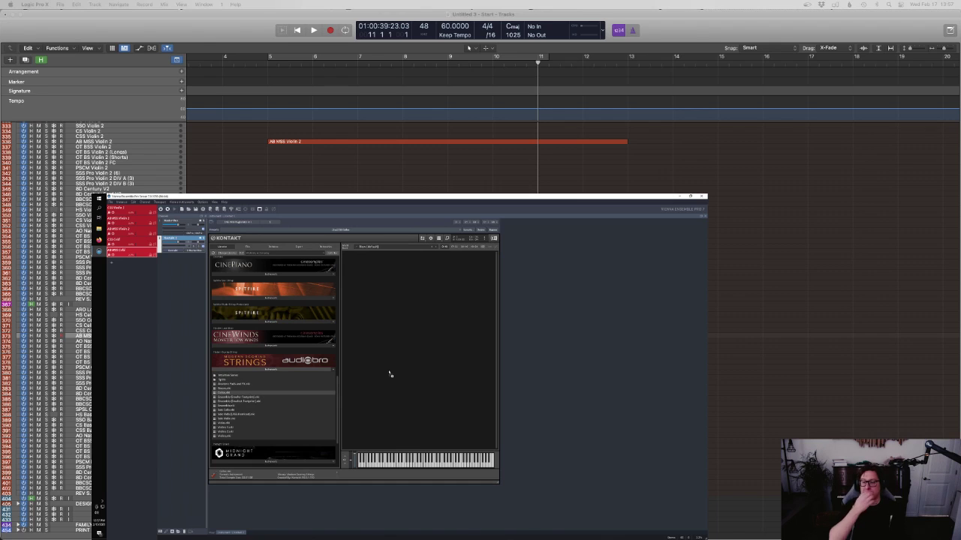
left_click_drag(389, 372, 389, 372)
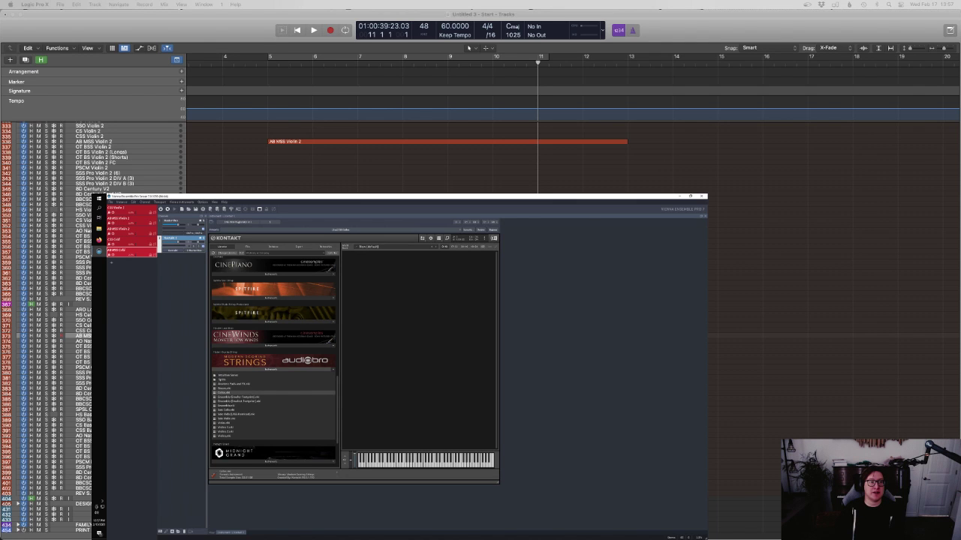
Assign the Modern Scoring Strings articulation set to the AB MSS Celli track
scroll(480, 161, "up", 8)
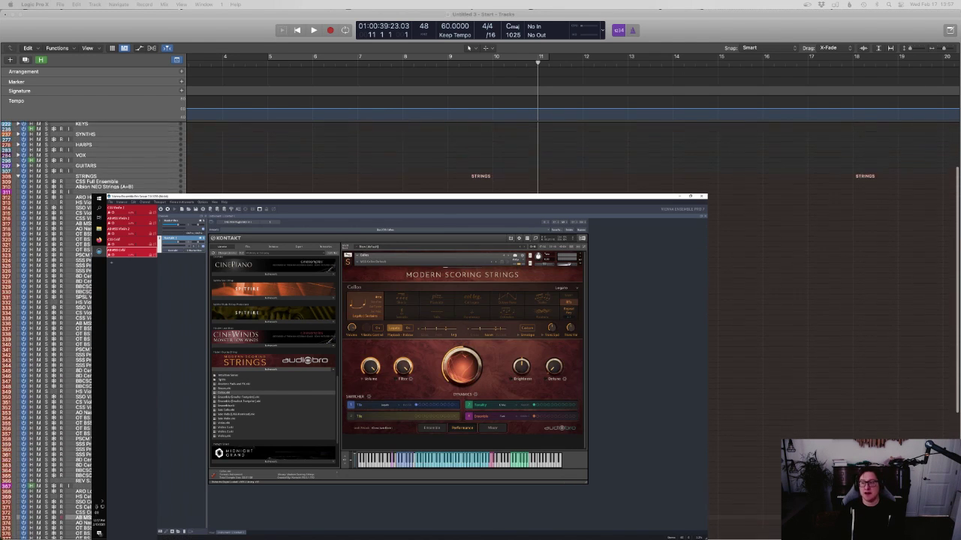
scroll(481, 162, "up", 1)
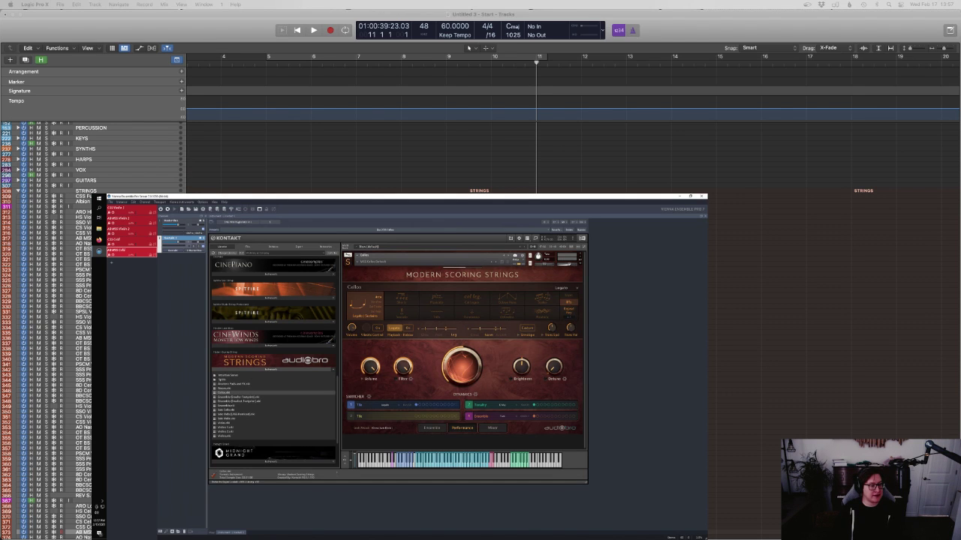
key("i")
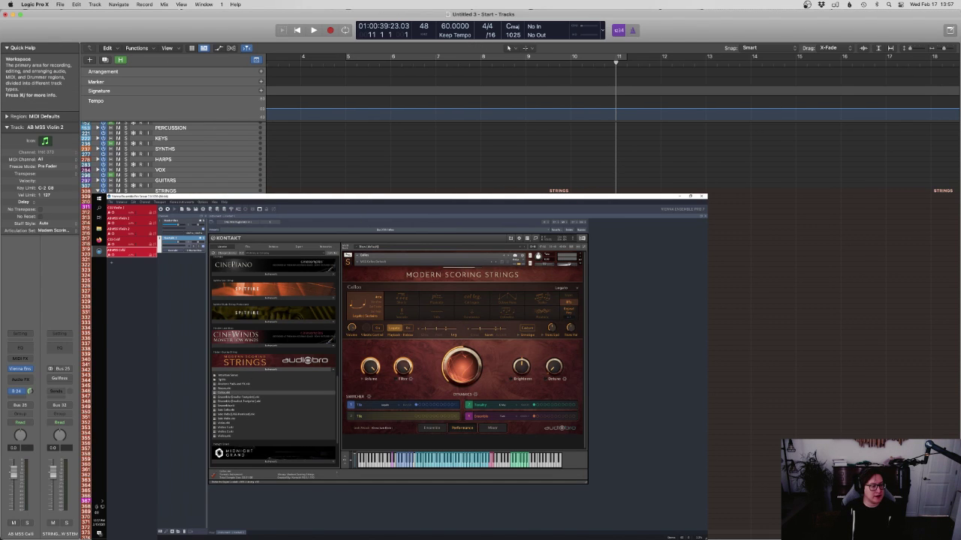
scroll(173, 157, "down", 3)
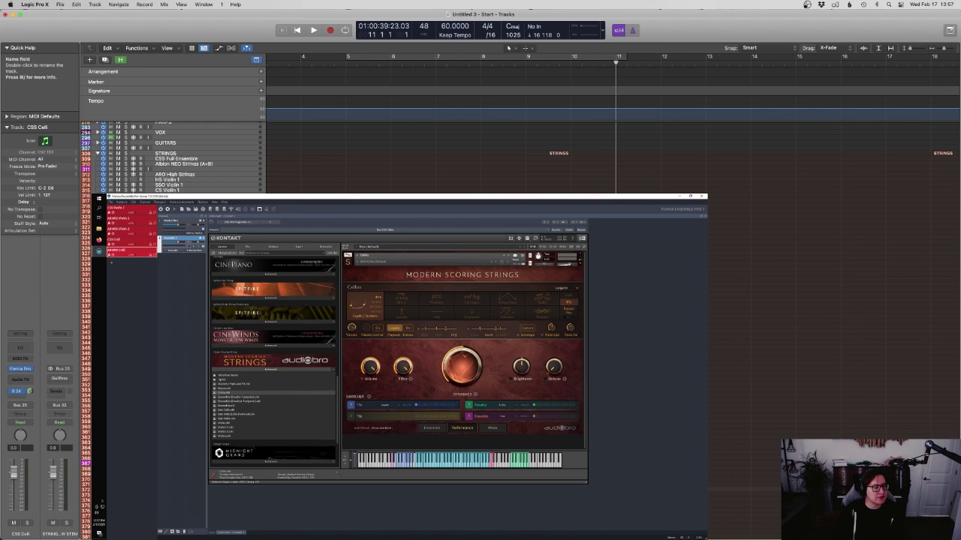
left_click(62, 232)
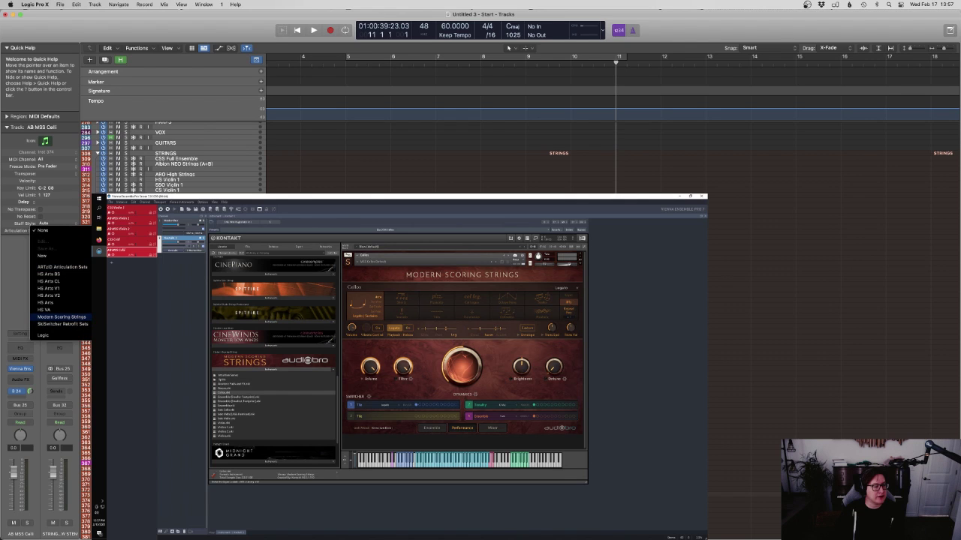
left_click(61, 316)
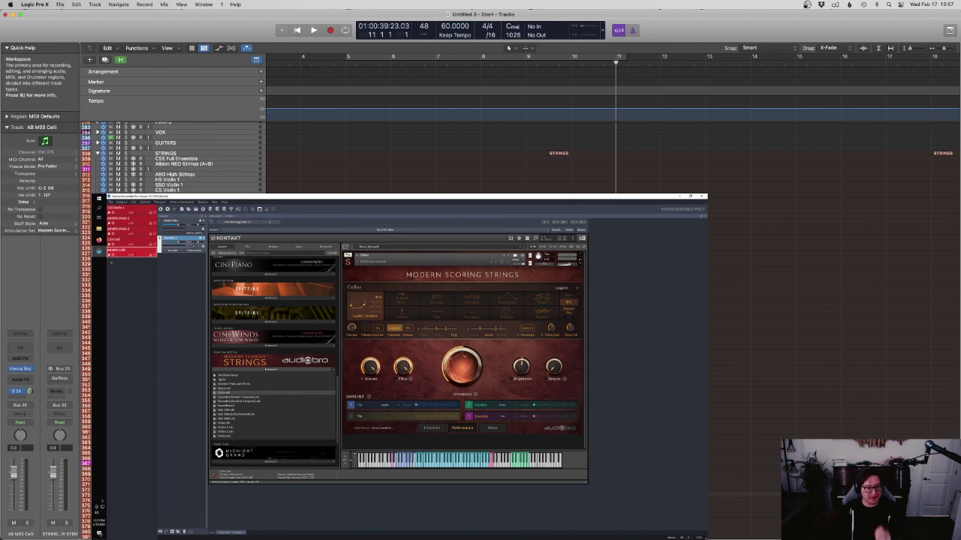
key("i")
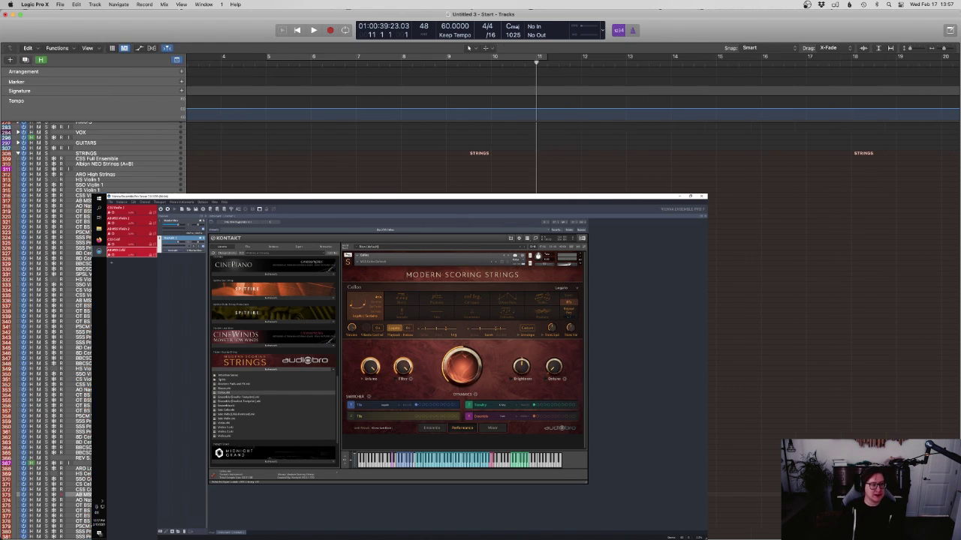
Load the MSS Cellos DAW Integration snapshot into the Cellos patch in Kontakt
left_click(256, 364)
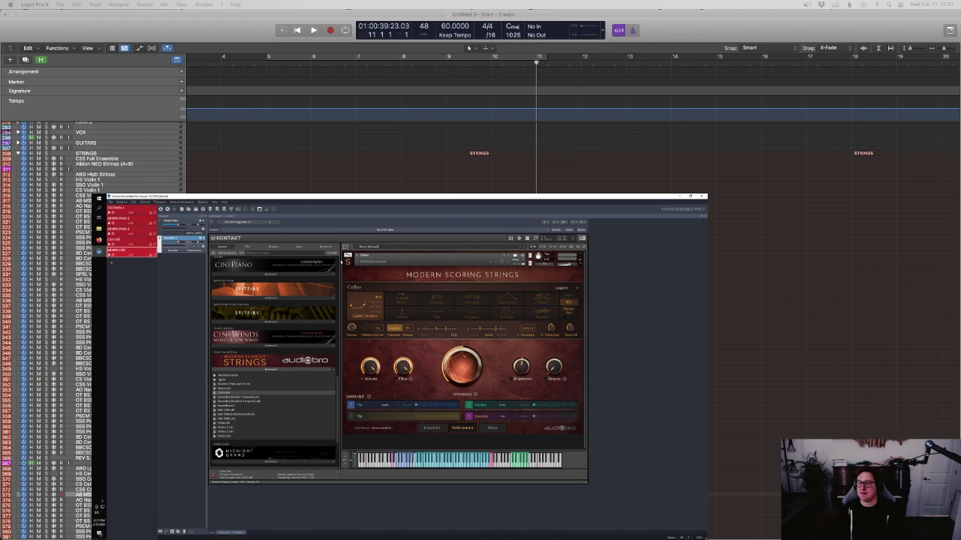
left_click(358, 262)
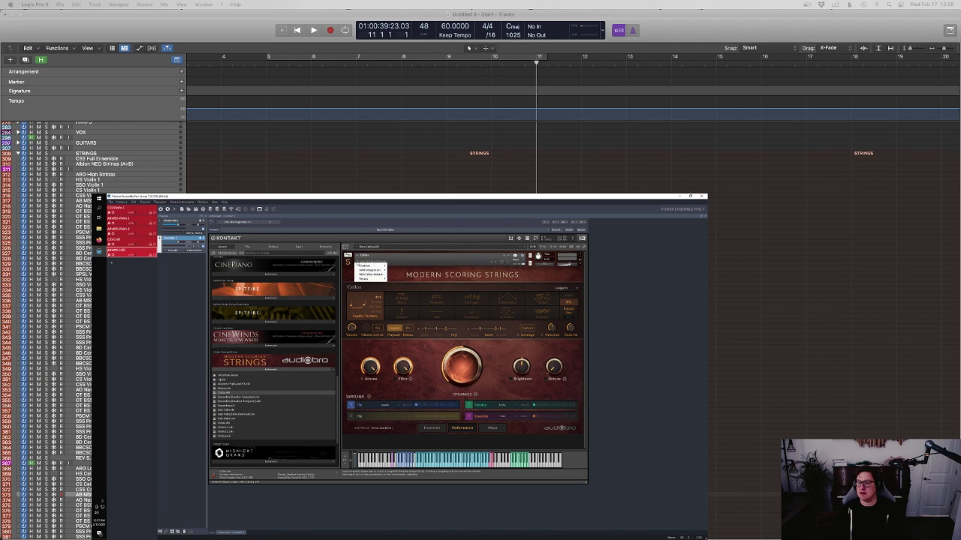
mouse_move(364, 271)
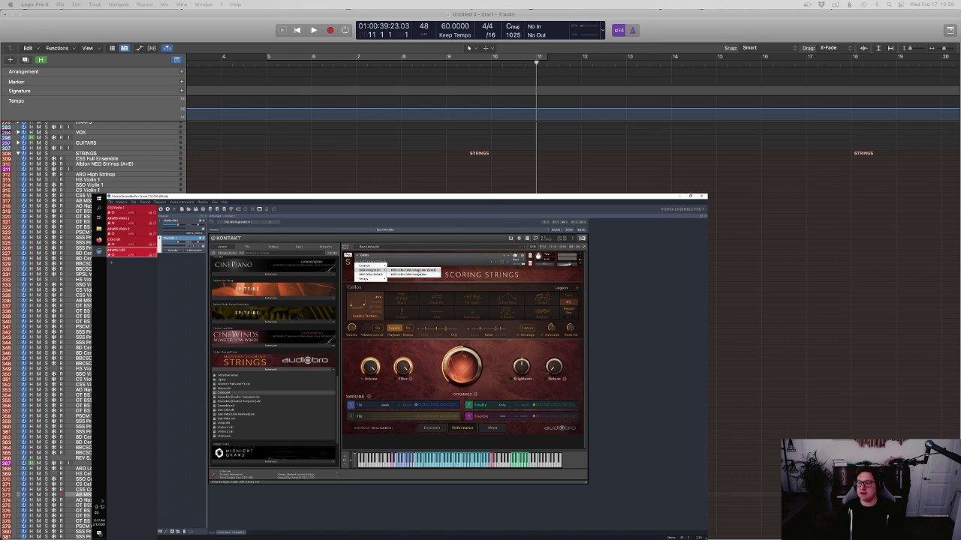
left_click(413, 275)
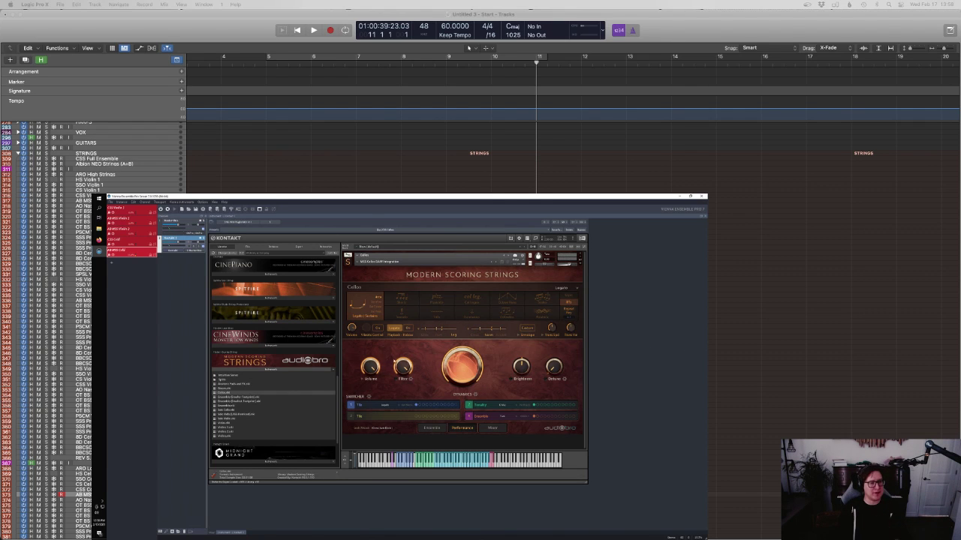
Run the transport from bar 9 to try out the cello patch, and stop it after bar 13
left_click(448, 66)
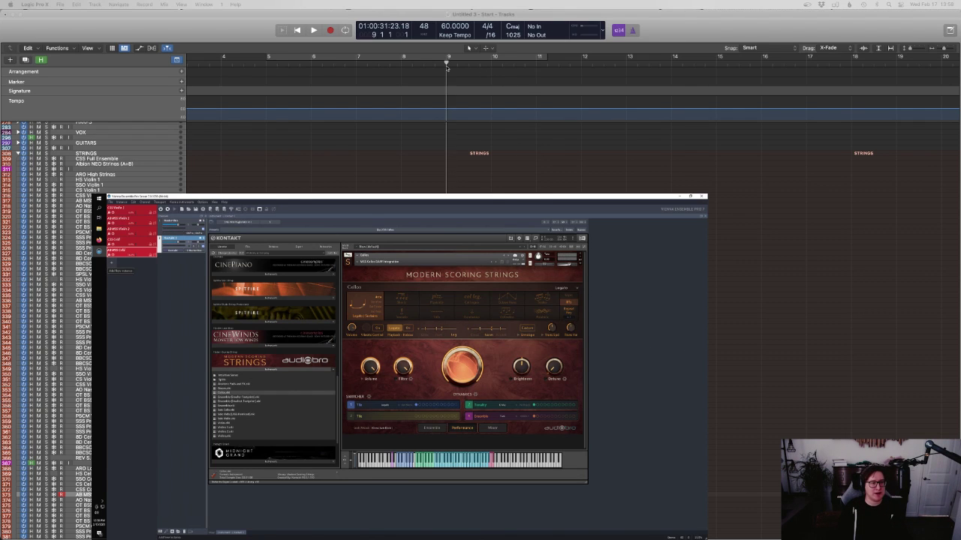
key("space")
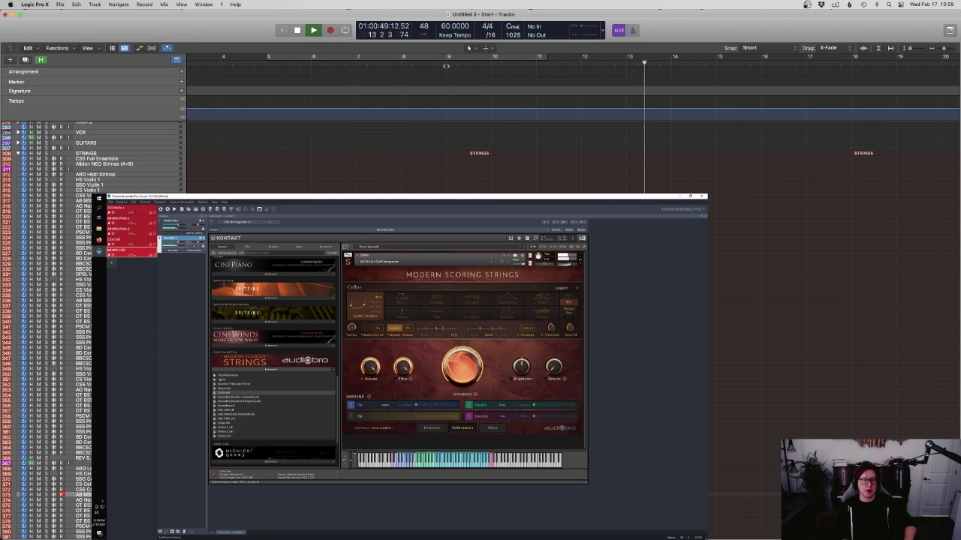
key("space")
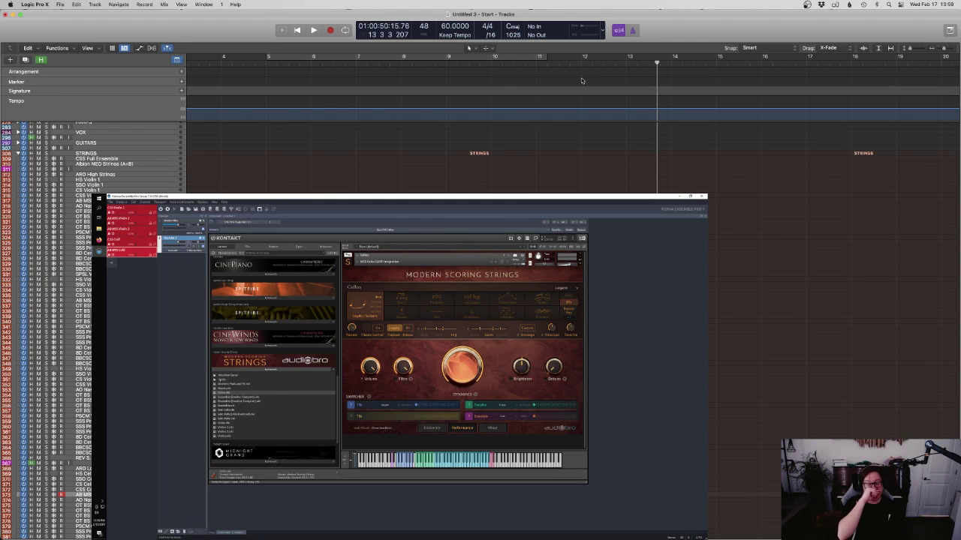
Record a cello passage on the AB MSS Celli track from bar 12 to the start of bar 17
left_click(540, 65)
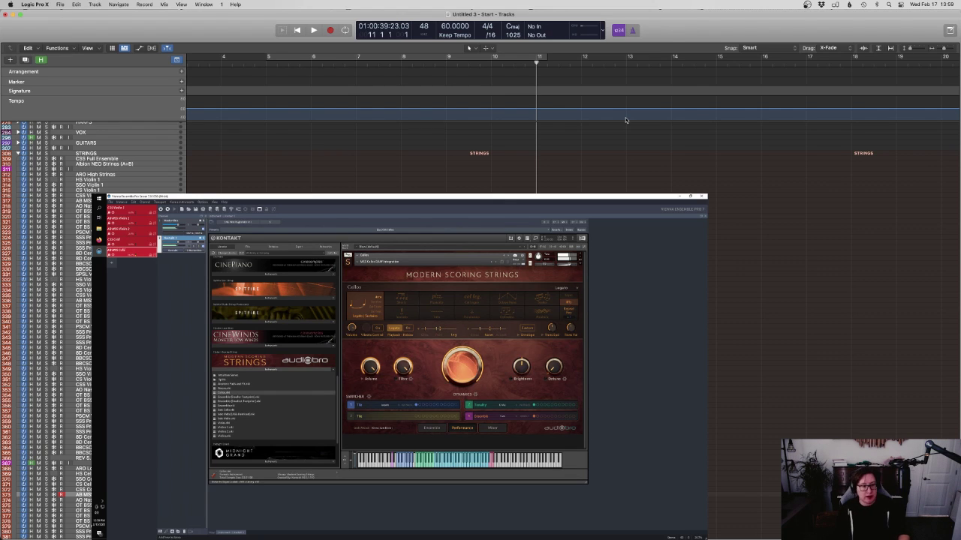
left_click(584, 63)
key("space")
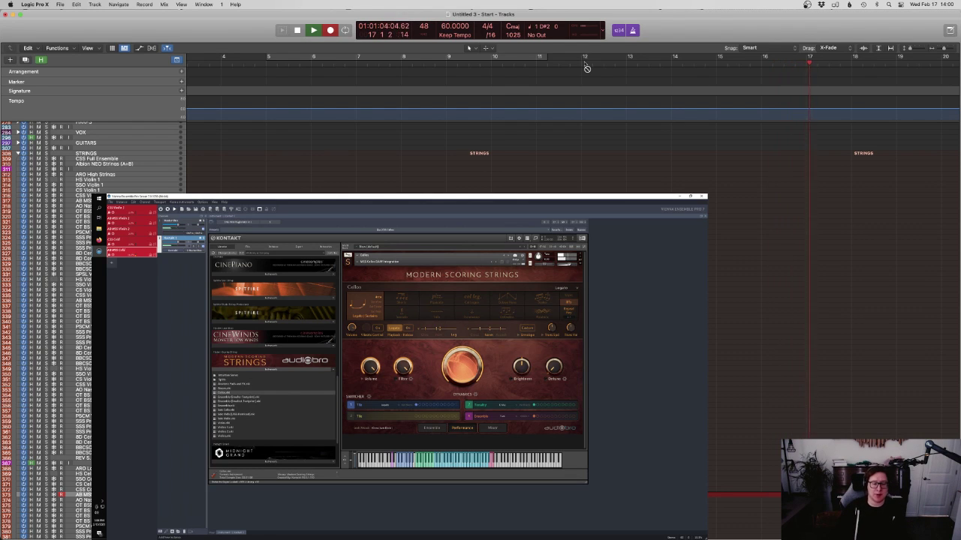
key("space")
Open the recorded cello region in the piano roll, show its Modulation lane and raise the modulation on the recorded notes
key("p")
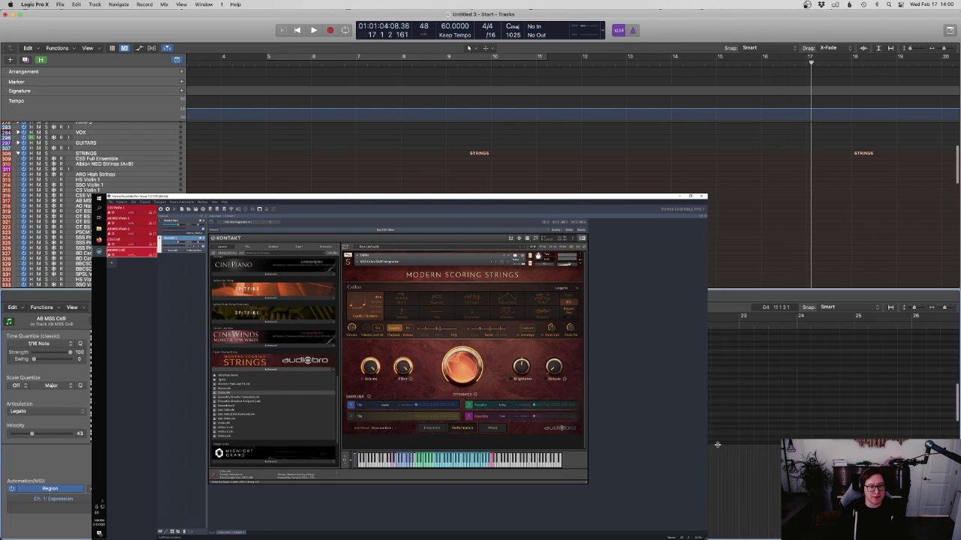
left_click(609, 373)
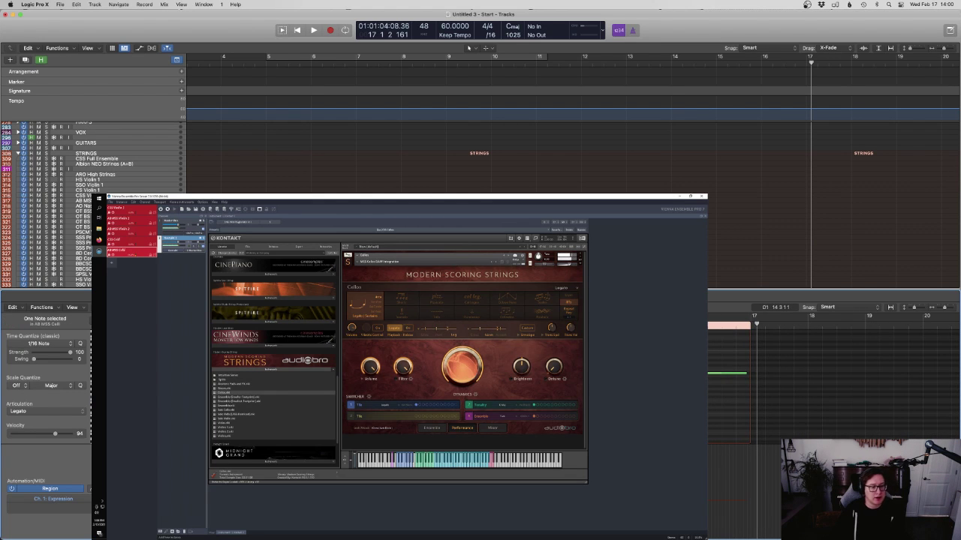
left_click(783, 422)
key("ctrl+Left")
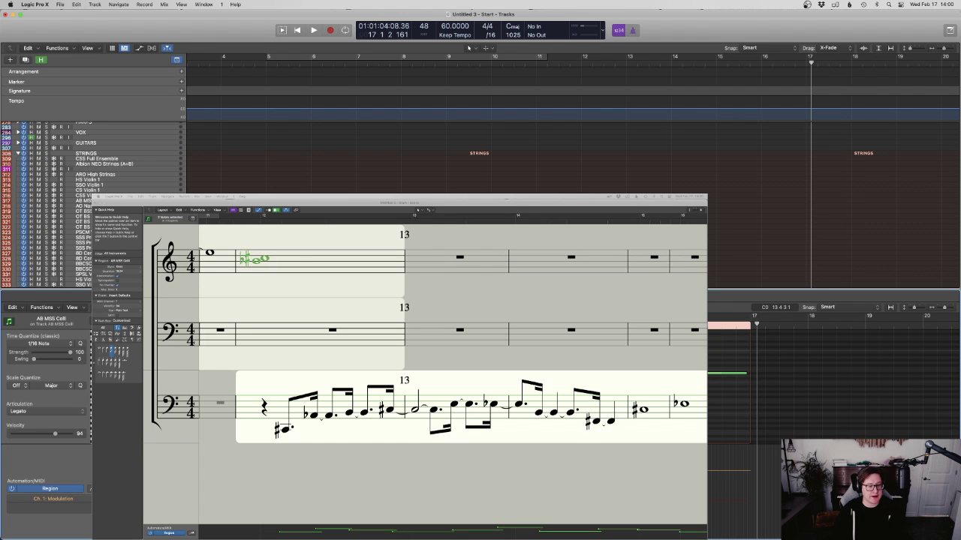
left_click_drag(527, 471, 526, 447)
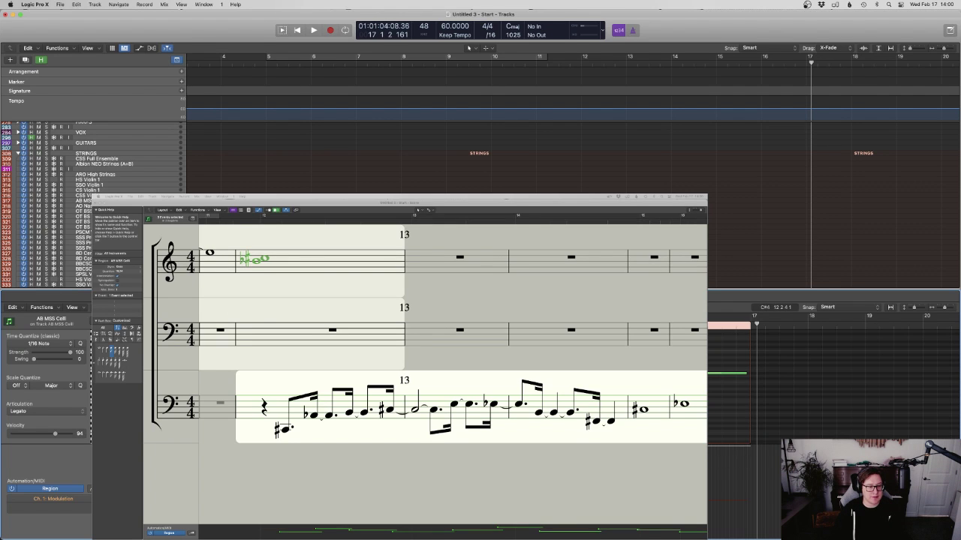
key("c")
key("space")
key("c")
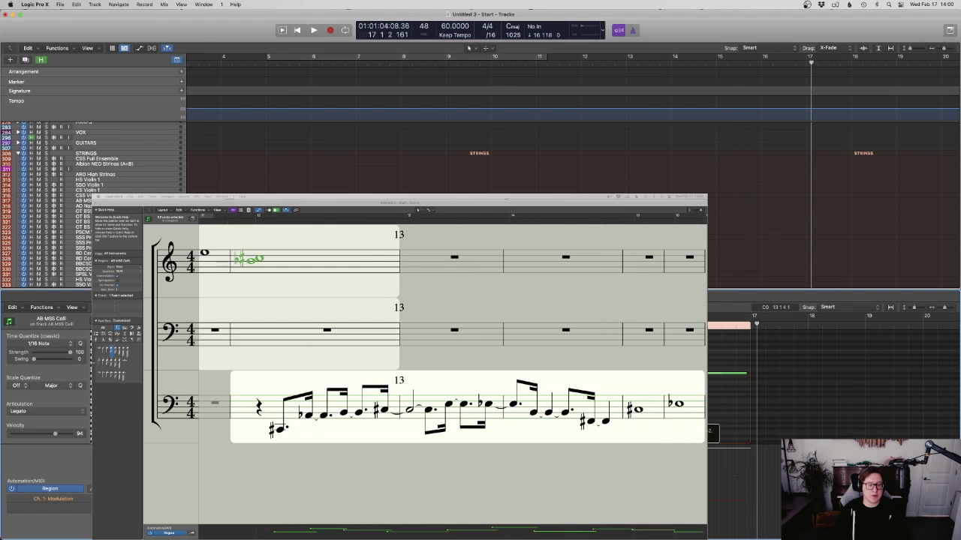
Switch the second display back to Vienna Ensemble Pro and show the Cellos patch's Ensemble page
key("ctrl+super+f")
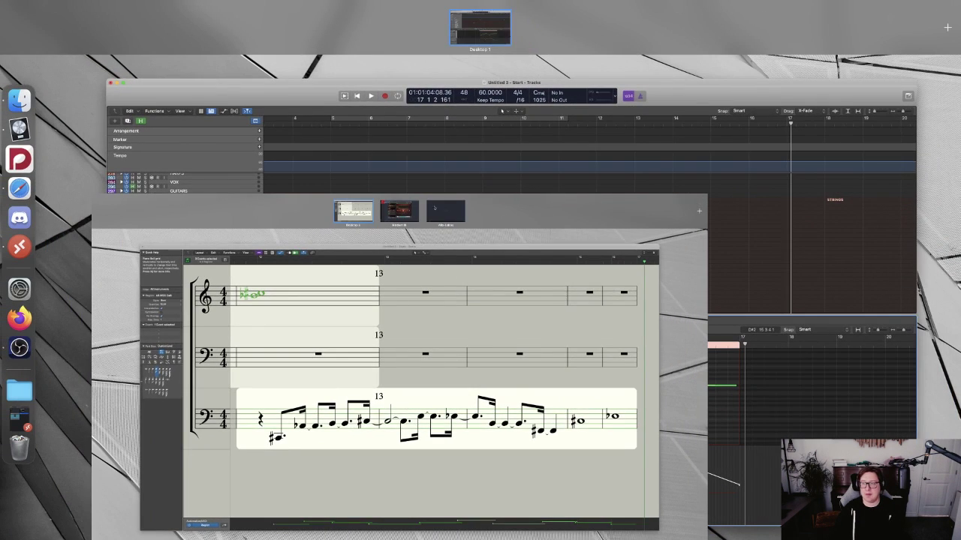
left_click(399, 211)
scroll(820, 191, "up", 15)
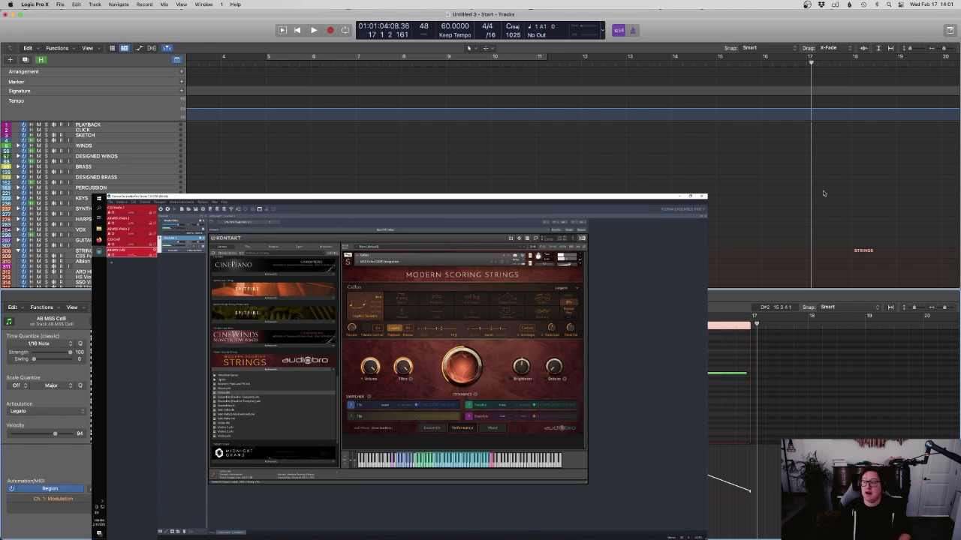
left_click(439, 428)
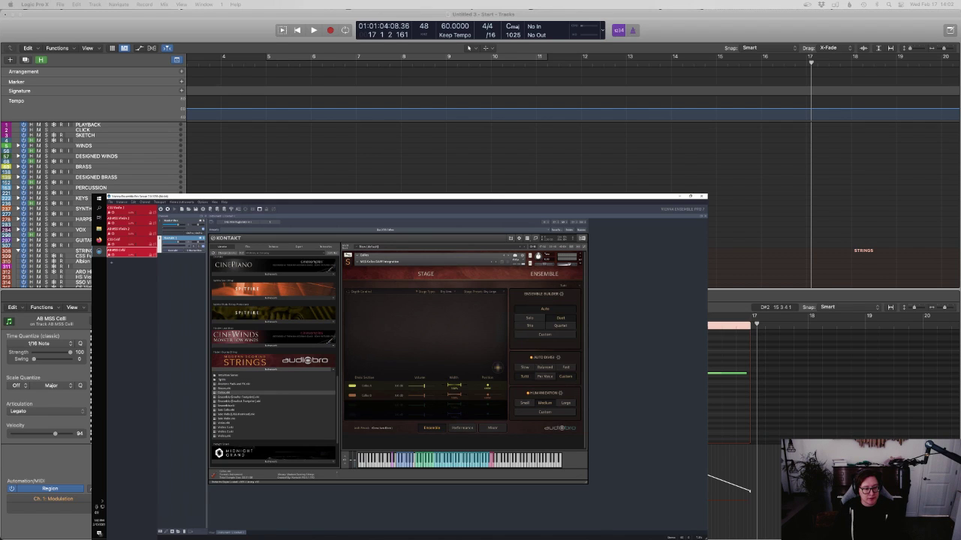
Lower the region's final modulation point during playback of the cello part, and return the patch to its Performance page
left_click(678, 390)
left_click(471, 316)
key("space")
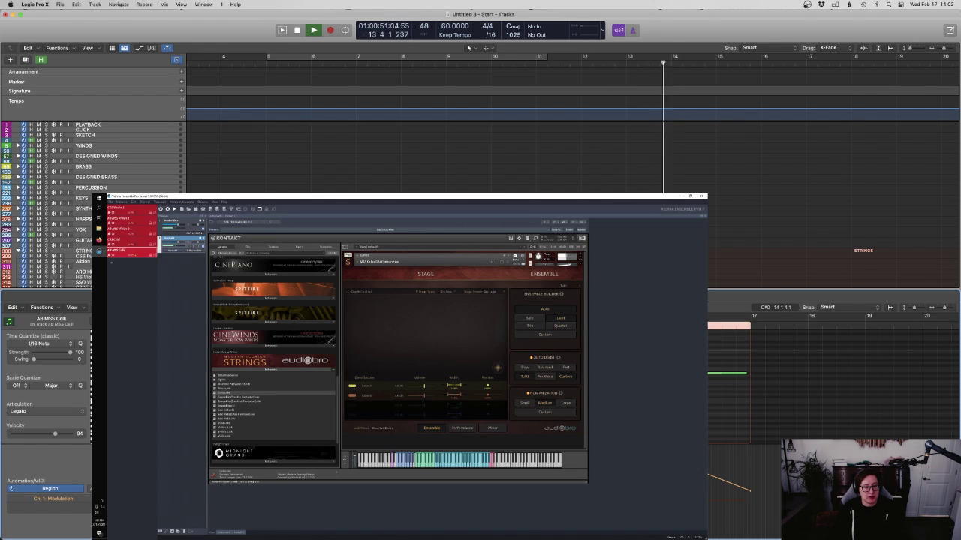
left_click_drag(751, 492, 750, 503)
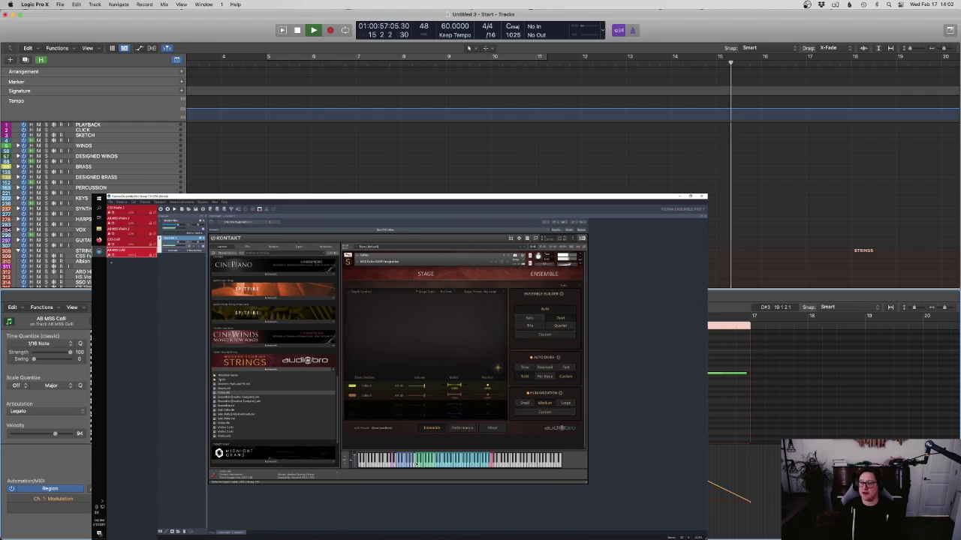
left_click(458, 429)
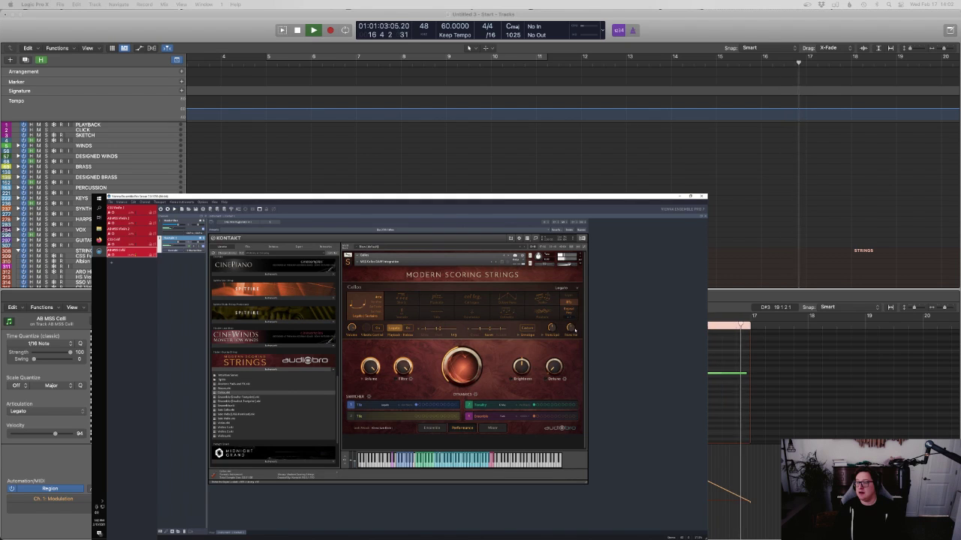
key("space")
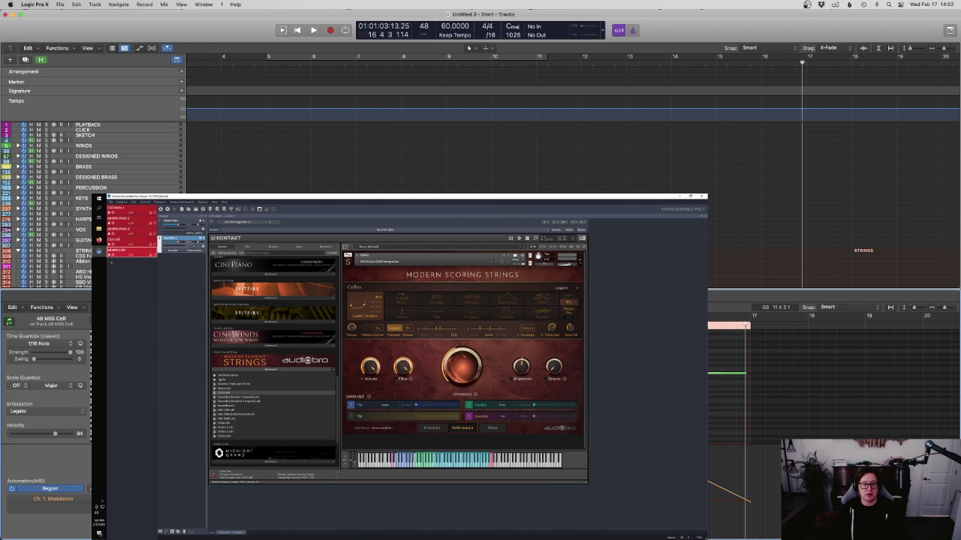
Bend the closing modulation slope into an upward-bulging curve with the Automation Curve tool while playing the cello part
key("space")
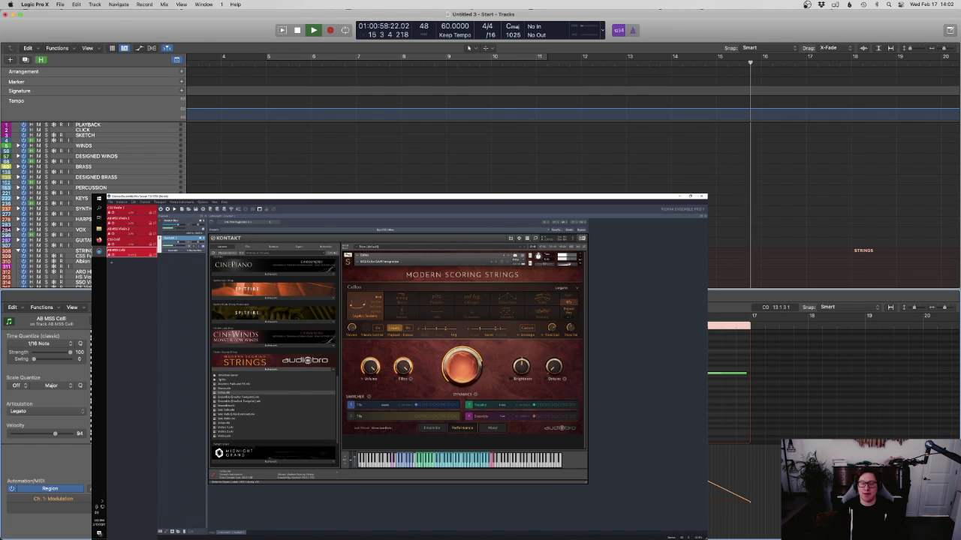
key("t")
key("u")
left_click_drag(711, 497, 707, 477)
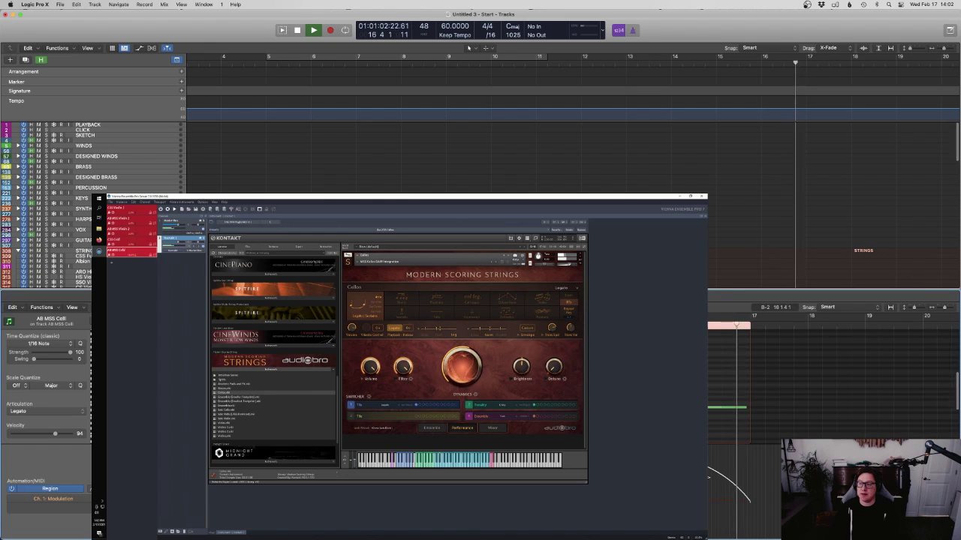
key("space")
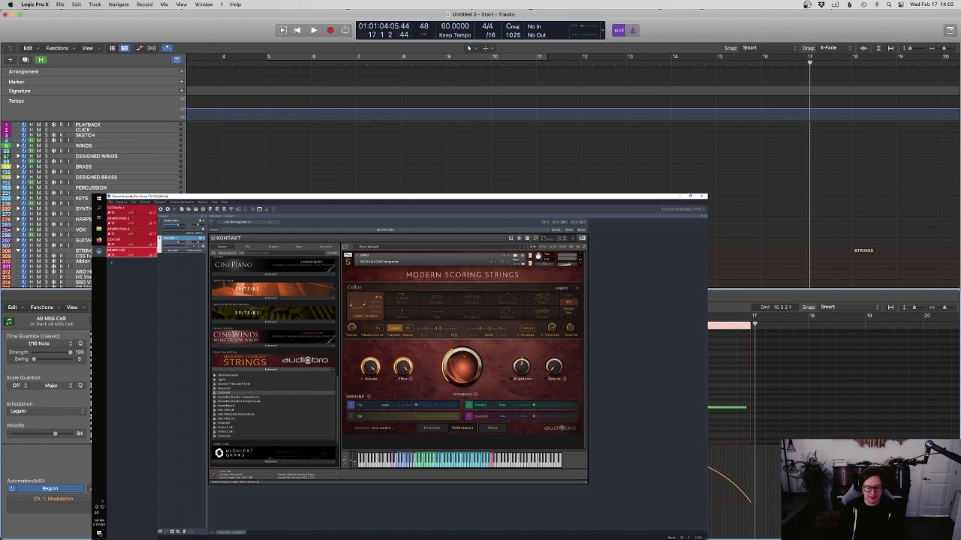
Show note velocity for the cello region, raise the notes' velocities with the last one at 115, and audition the passage
key("v")
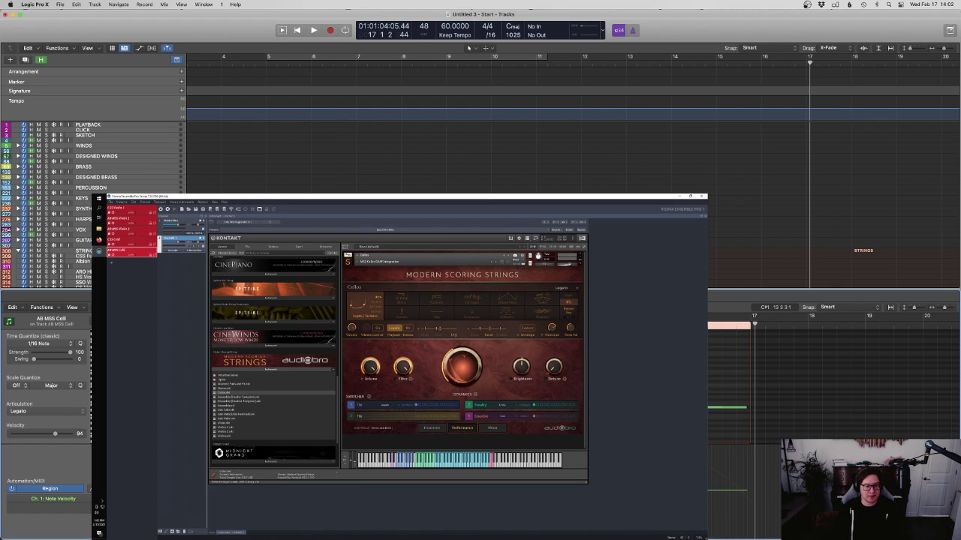
key("super+a")
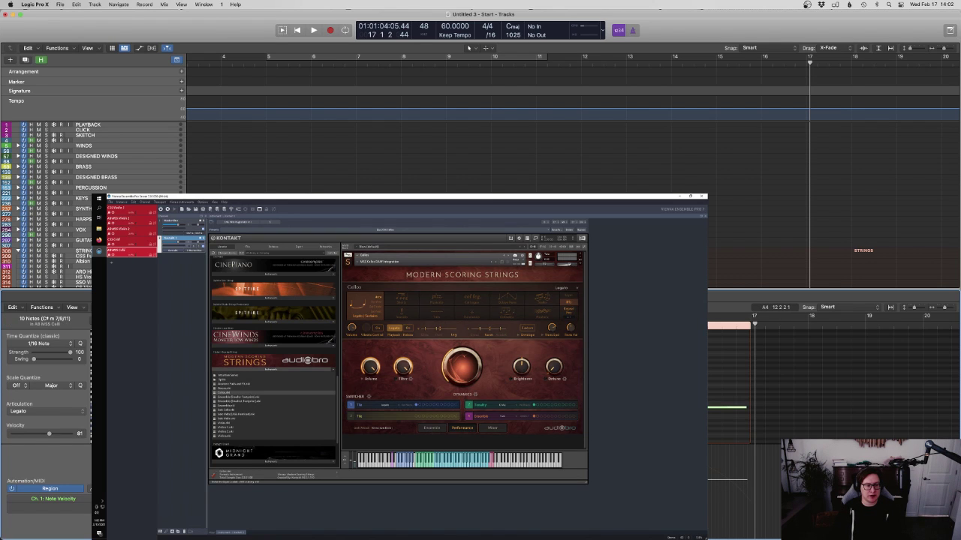
key("space")
left_click(514, 412)
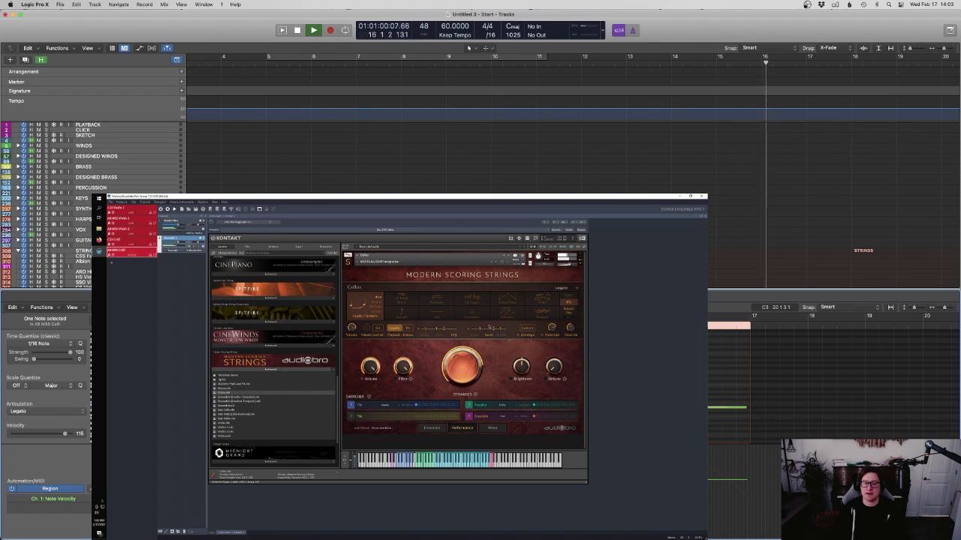
key("space")
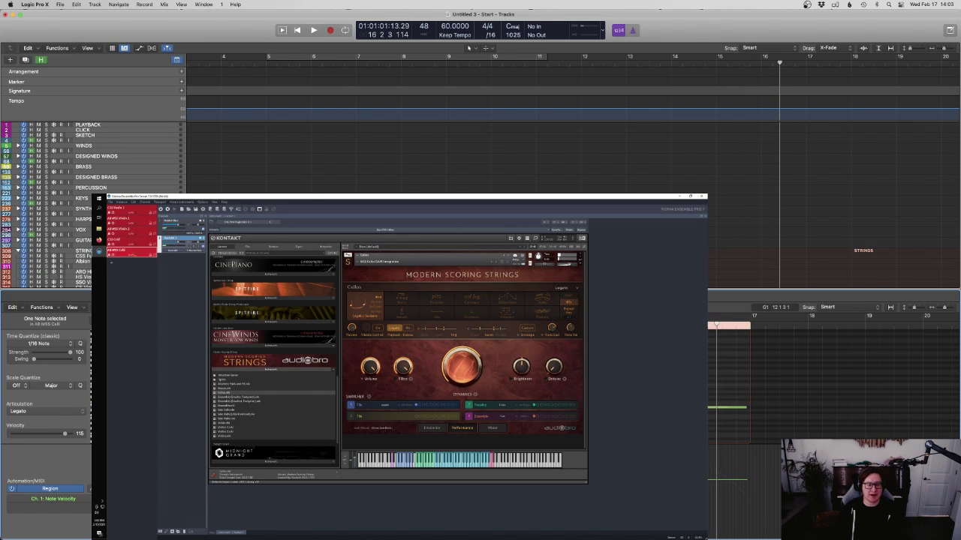
Select all ten notes in the cello region, lower their velocity to 70, and audition the end of the part
left_click_drag(476, 392, 796, 446)
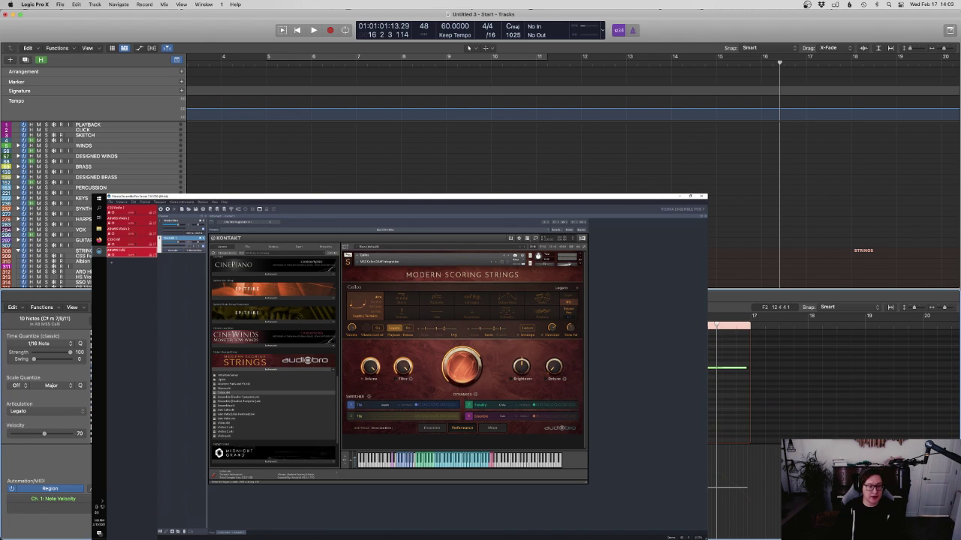
key("space")
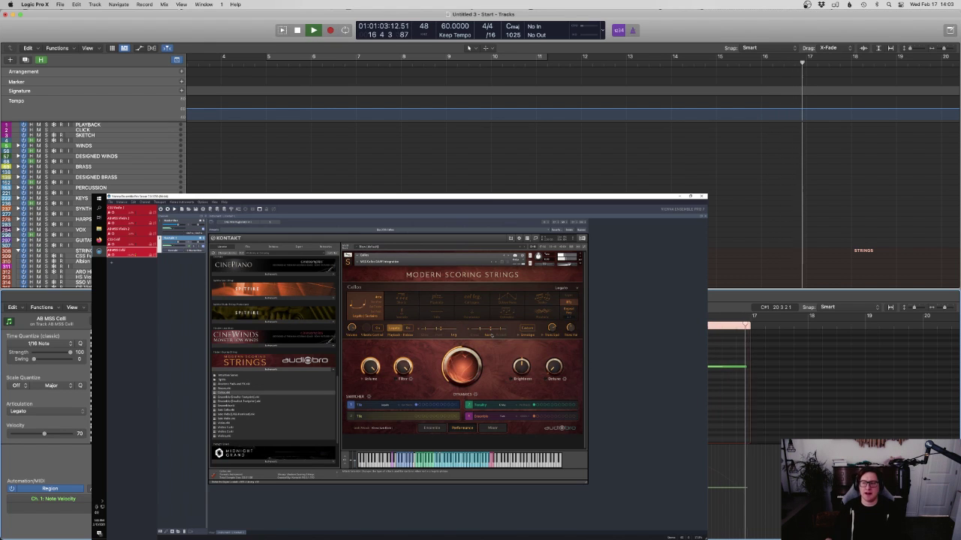
key("space")
Close the note editor and play the cello part from bar 12 with the score shown on the second display
key("p")
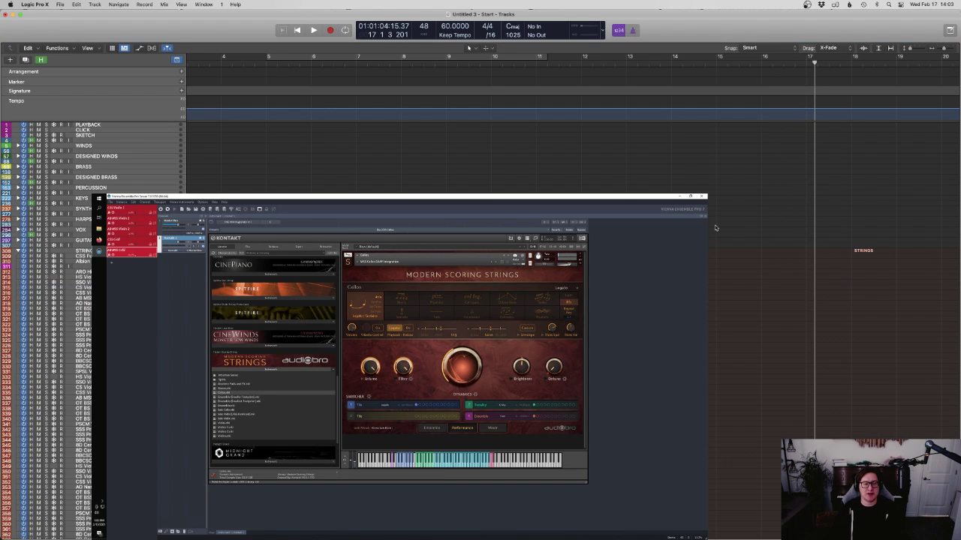
scroll(713, 217, "down", 20)
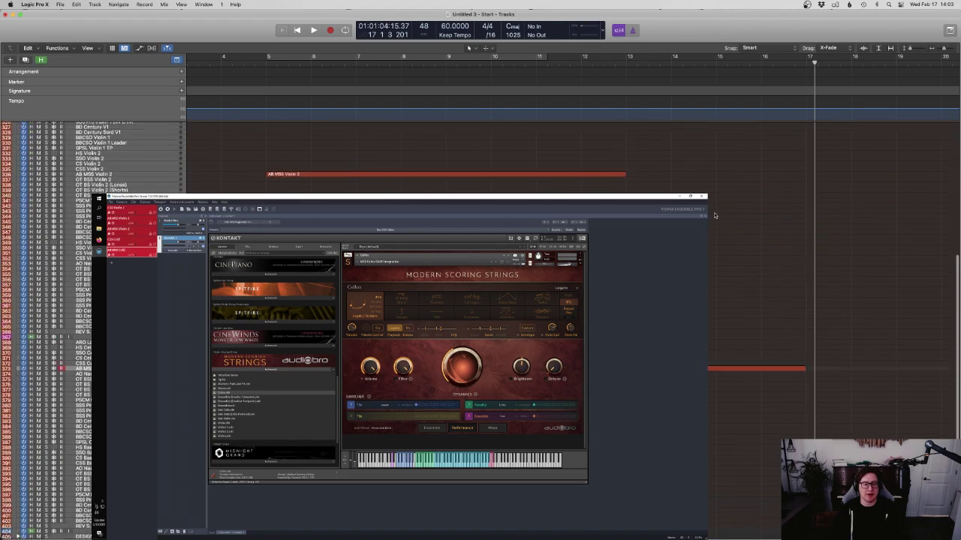
left_click(585, 57)
key("space")
key("ctrl+Up")
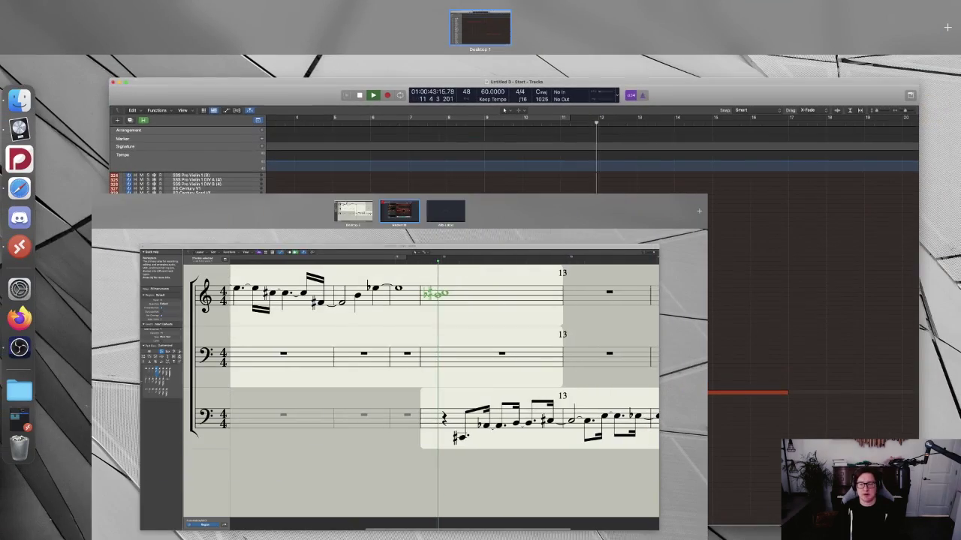
left_click(371, 368)
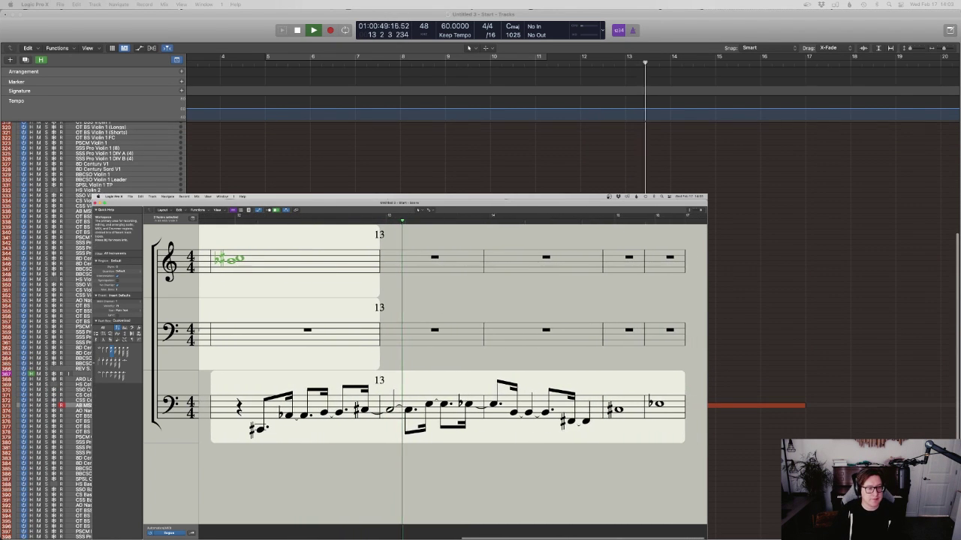
scroll(525, 158, "down", 3)
double_click(637, 63)
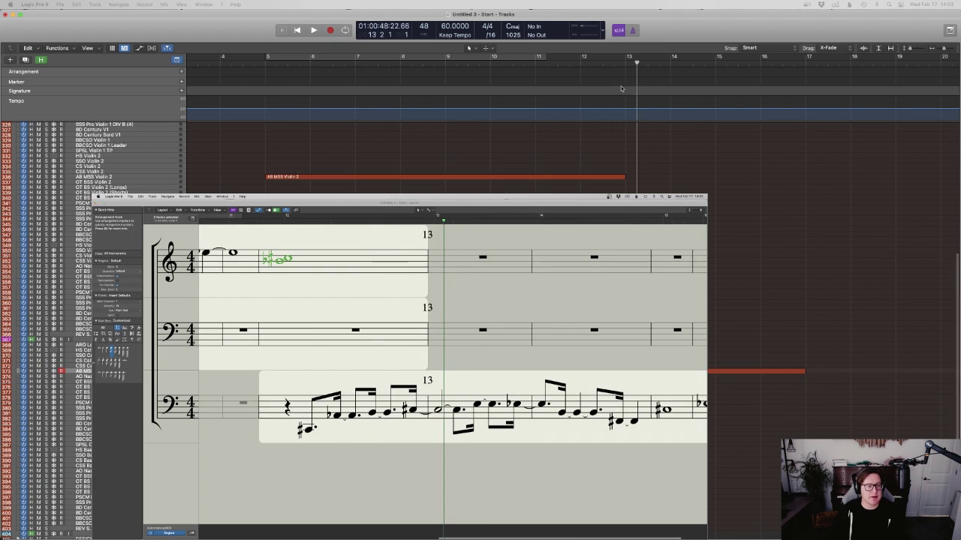
scroll(525, 150, "down", 3)
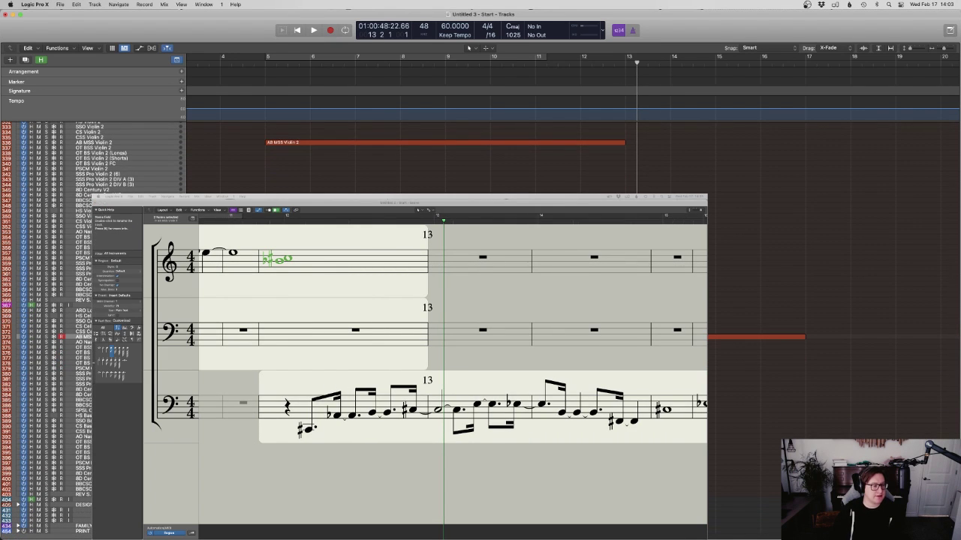
Duplicate the CSS Basses track with its settings and name the copy AB MSS Basses
left_click(83, 432)
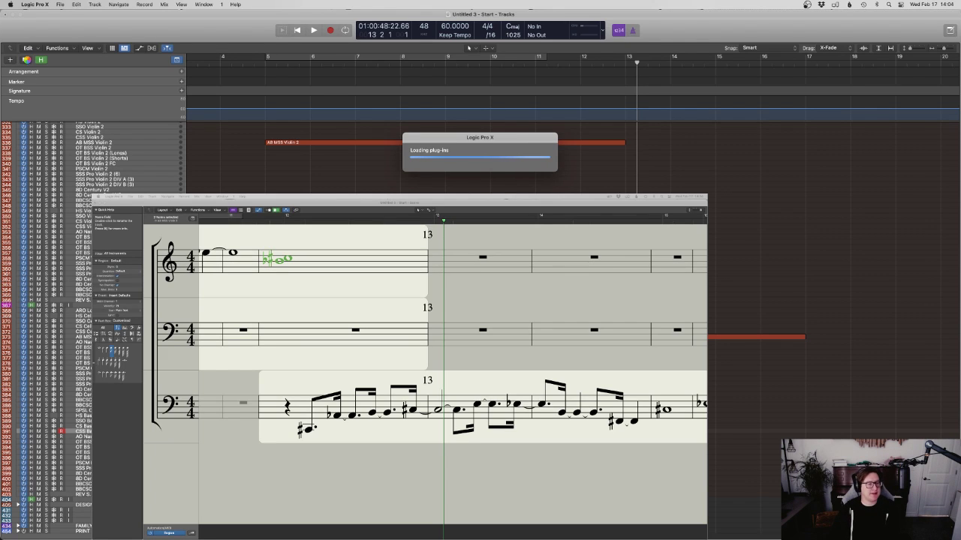
left_click(28, 62)
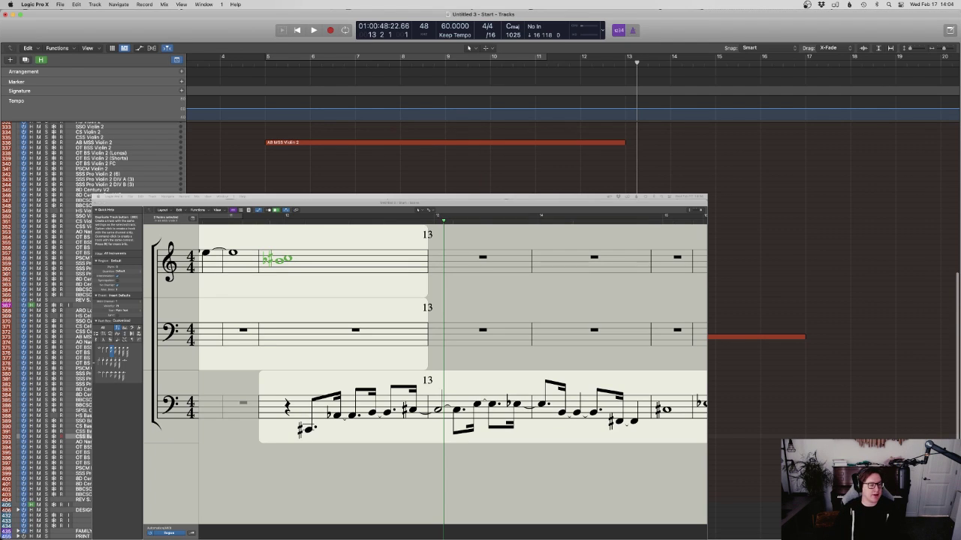
key("shift+Return")
type("C")
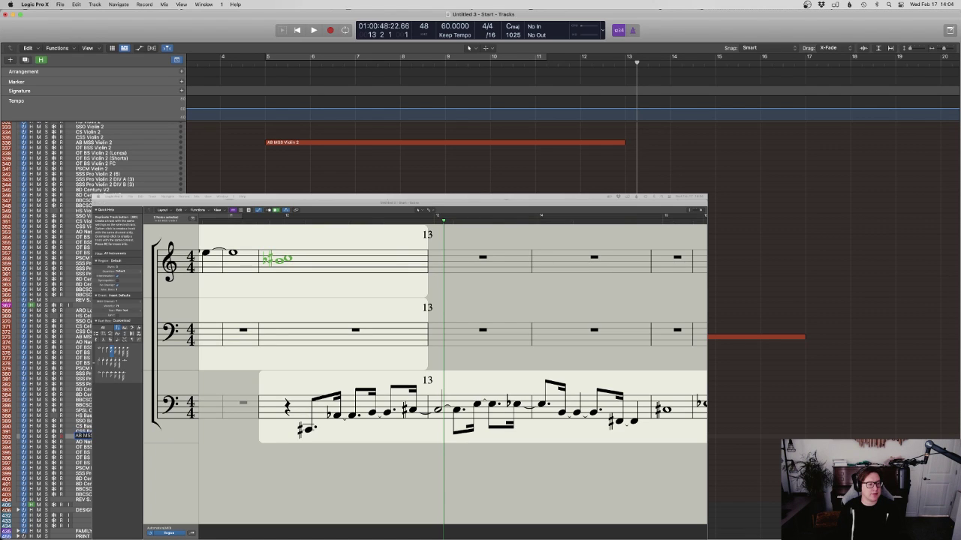
Show the mixer and rename the new track's Vienna Ensemble Pro instance AB MSS Basses
key("x")
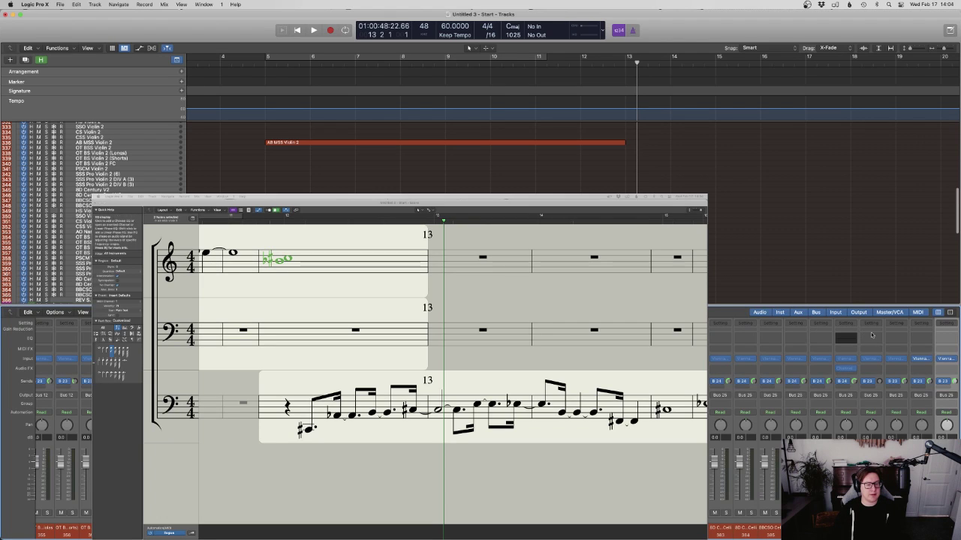
left_click(947, 360)
left_click(390, 182)
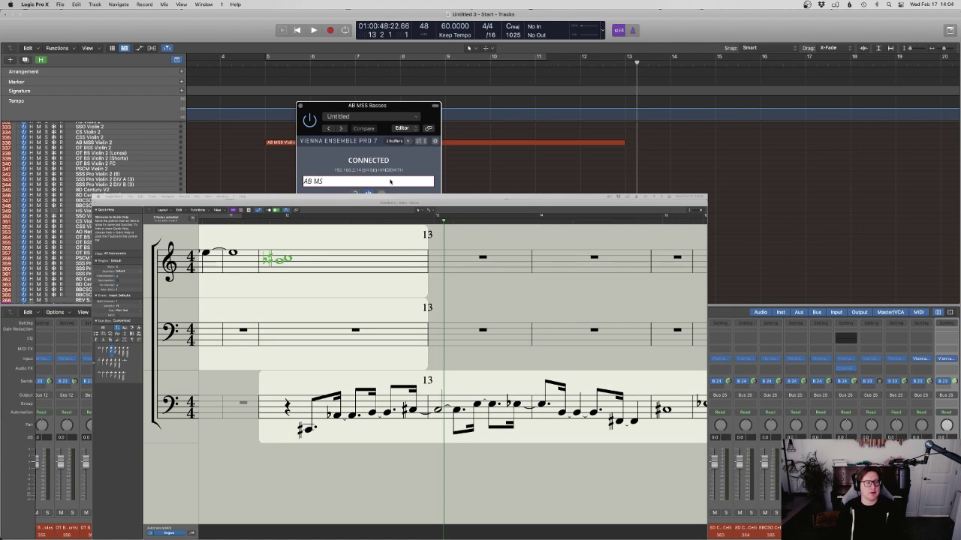
type("AB MSS Basses")
key("Return")
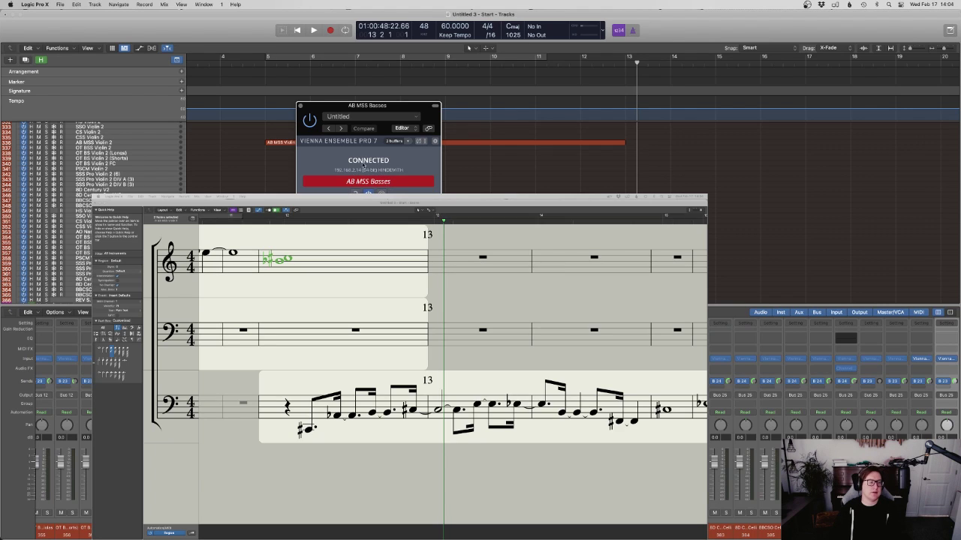
left_click(300, 106)
Switch the second display to Vienna Ensemble Pro and remove the CSS Basses instrument from Kontakt without saving its changes
key("ctrl+Up")
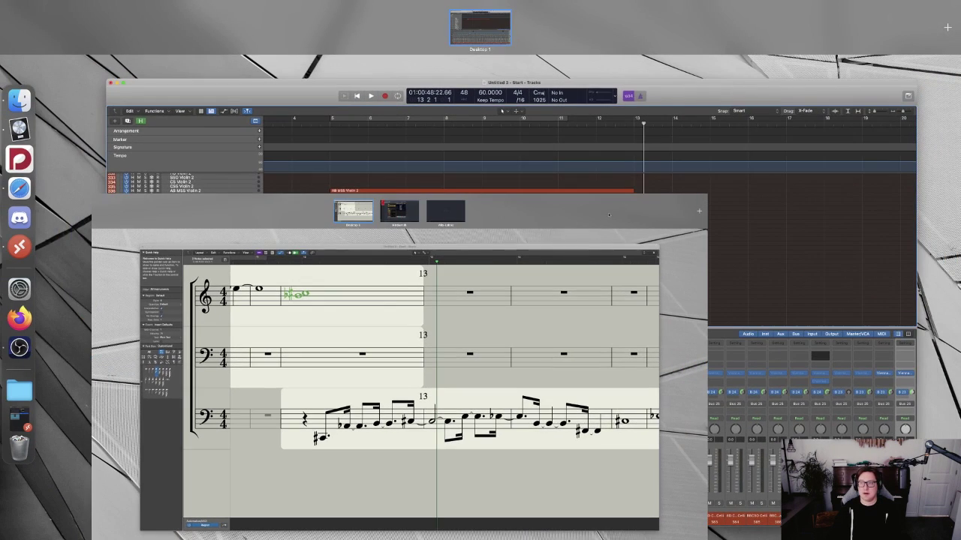
left_click(502, 111)
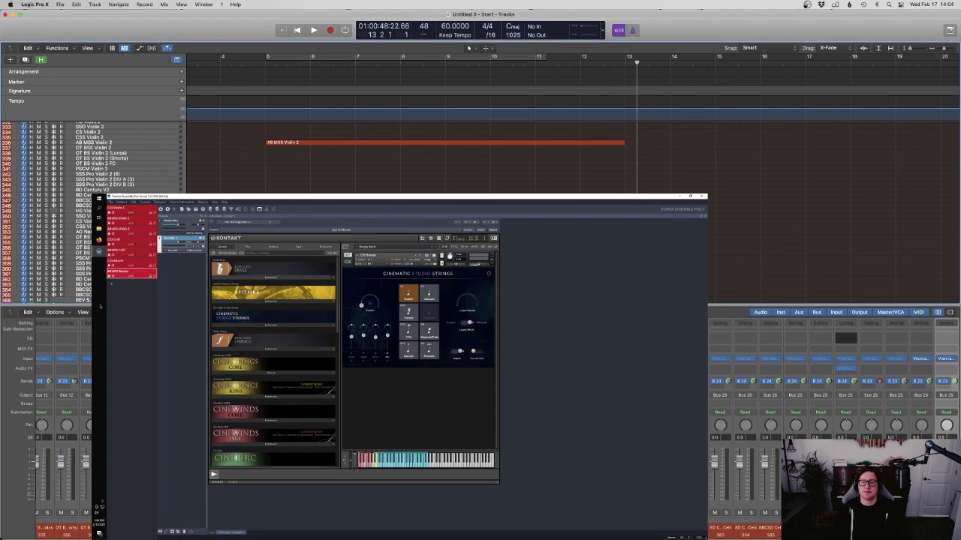
left_click(492, 255)
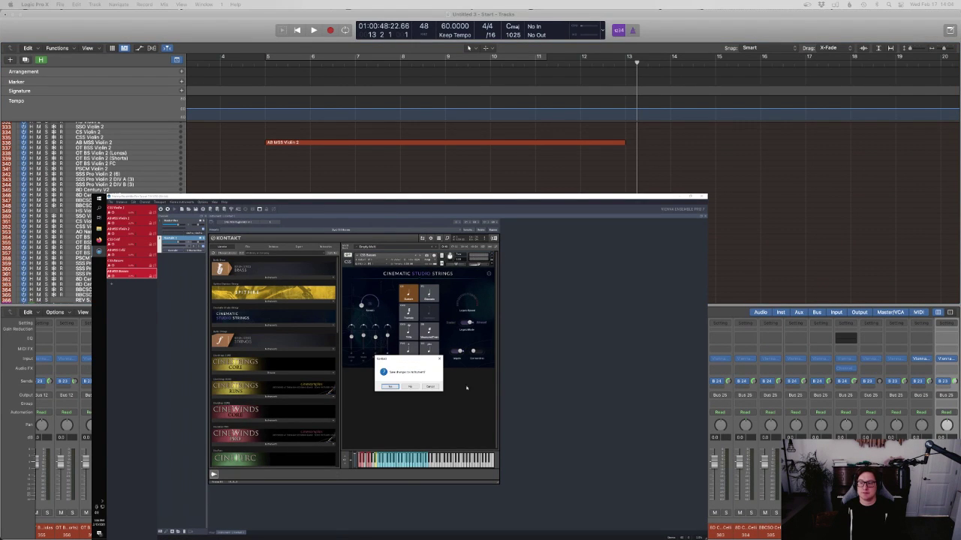
left_click(411, 386)
Load the Basses patch from the Modern Scoring Strings library into the empty Kontakt rack
scroll(282, 381, "down", 10)
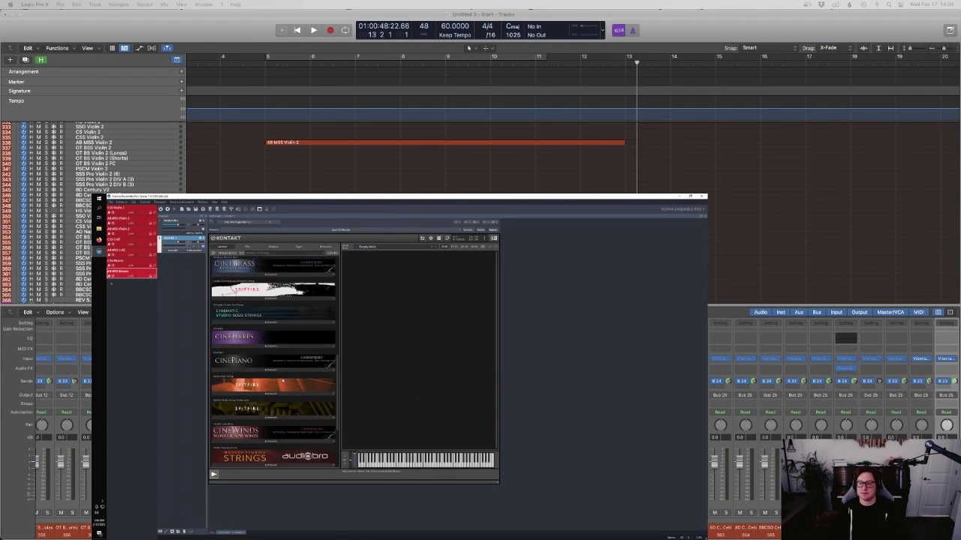
left_click(274, 398)
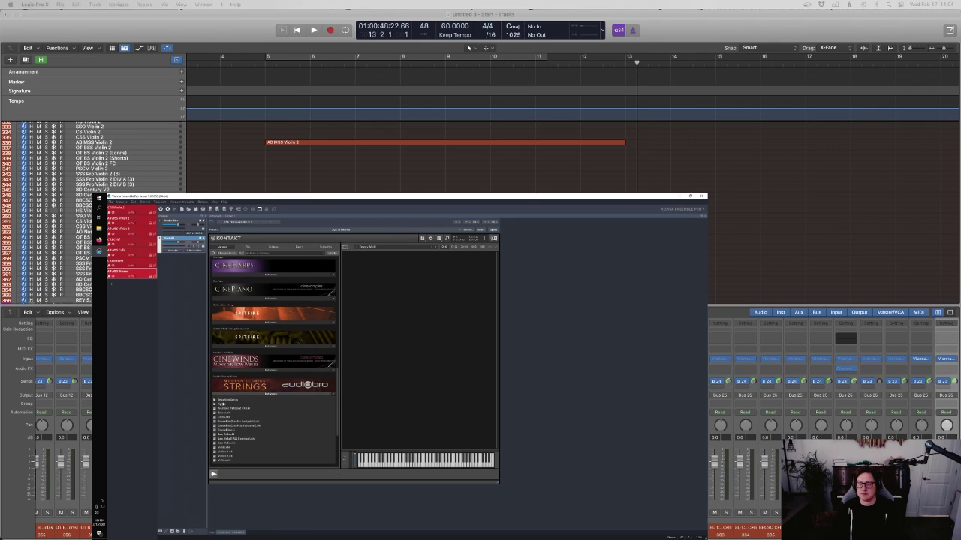
left_click(223, 406)
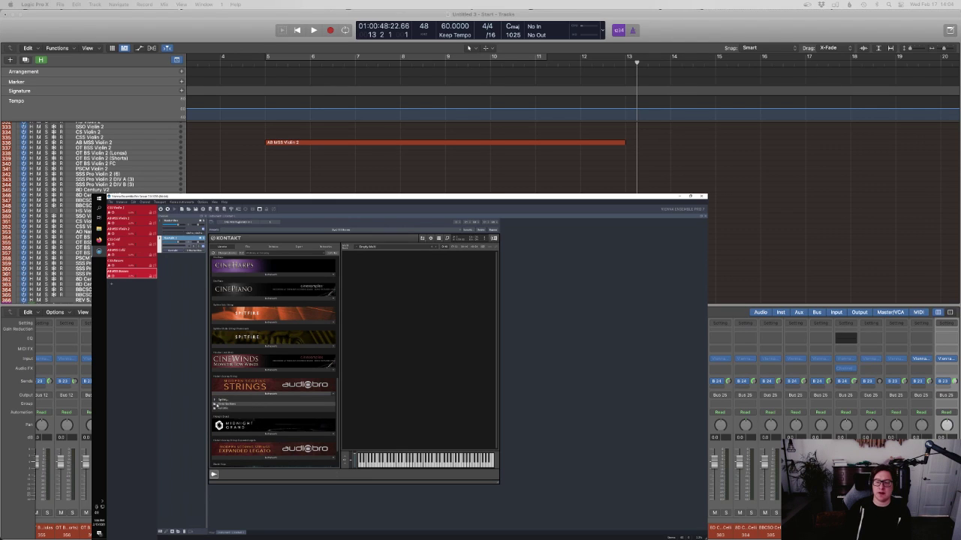
left_click(214, 404)
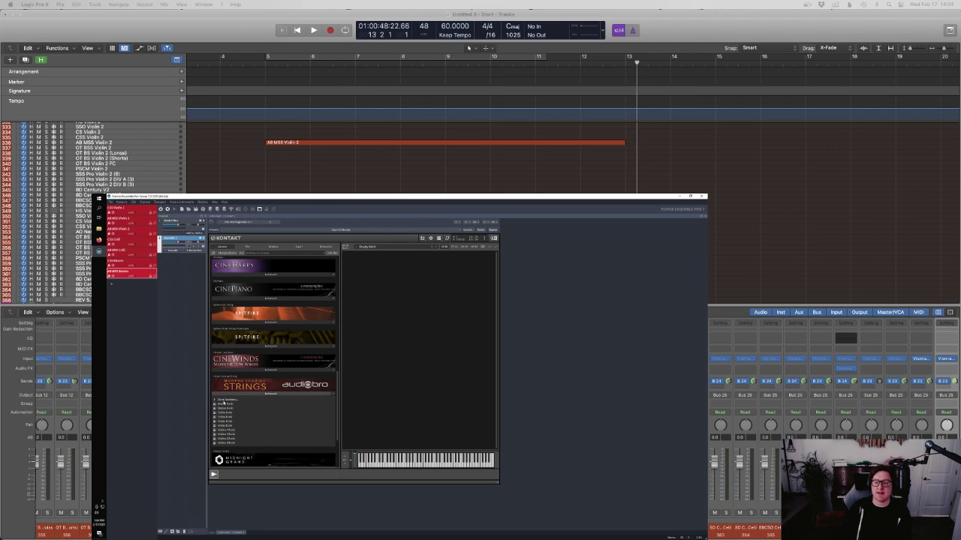
scroll(233, 441, "down", 2)
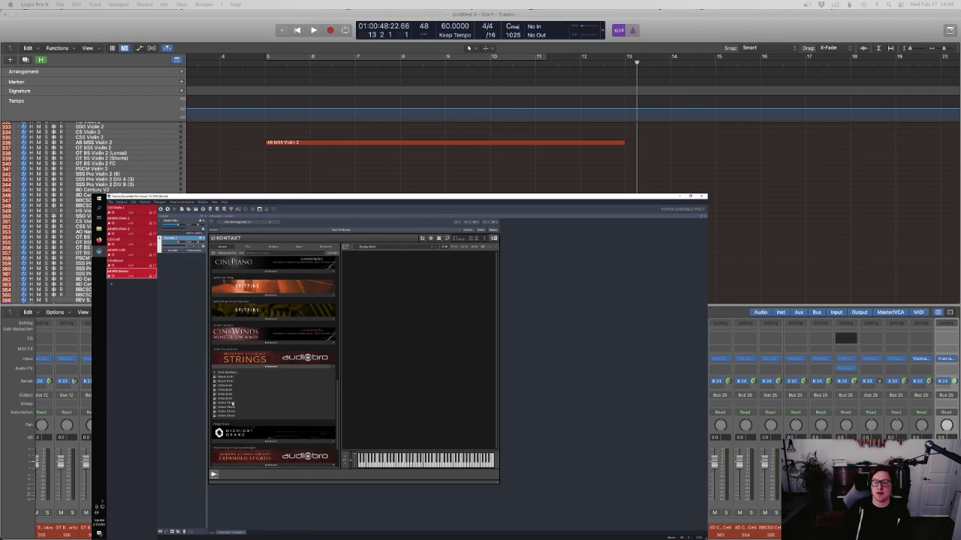
left_click(216, 374)
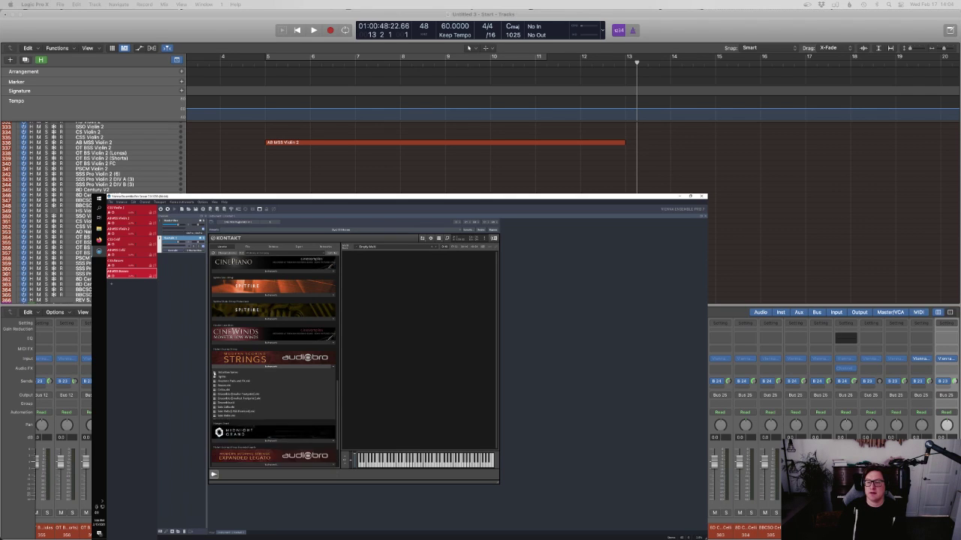
scroll(274, 406, "down", 1)
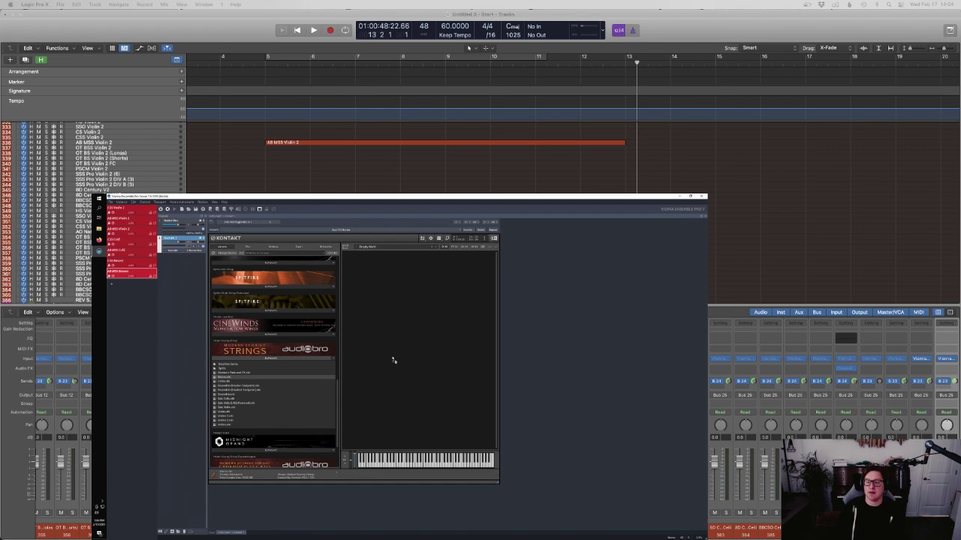
left_click_drag(392, 360, 392, 360)
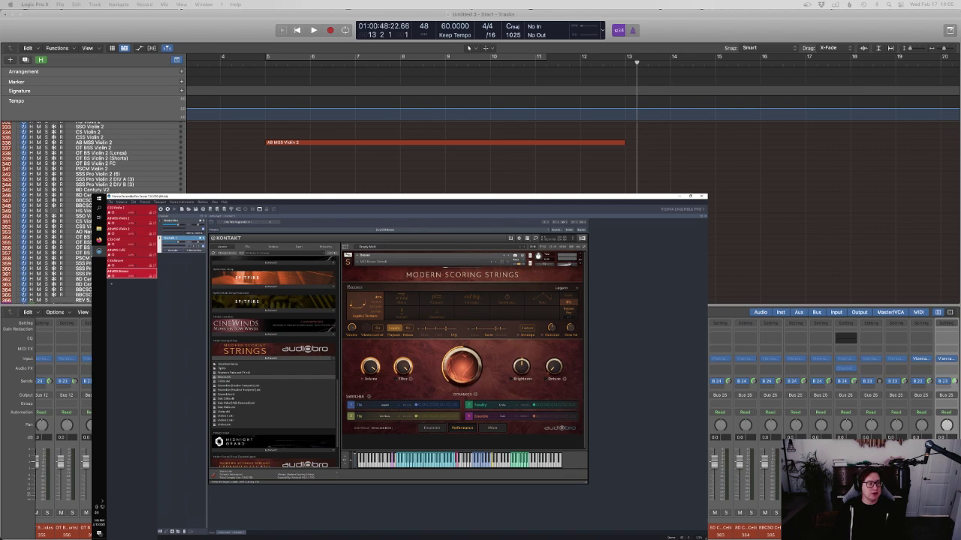
Assign the Modern Scoring Strings articulation set to the AB MSS Basses track, showing the inspector only for this change
key("i")
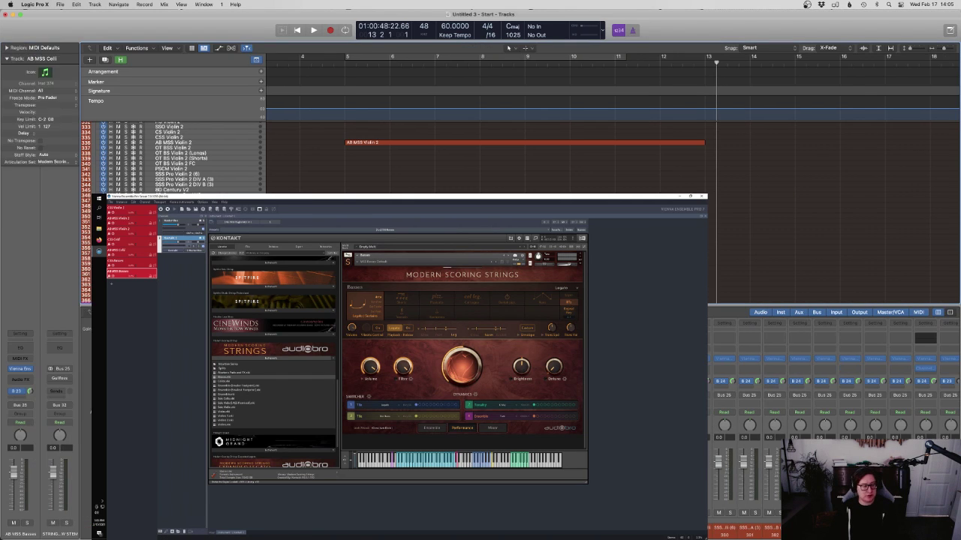
scroll(173, 164, "down", 10)
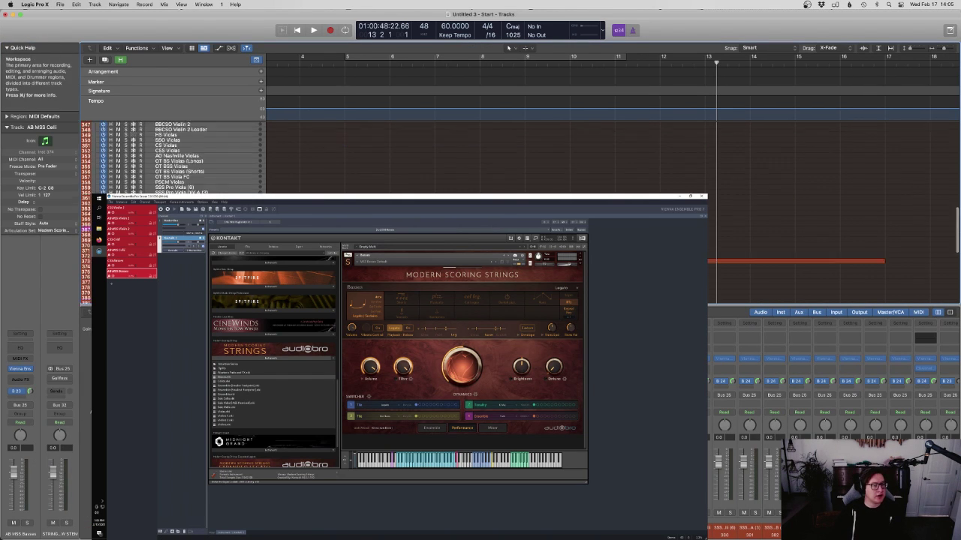
left_click(172, 164)
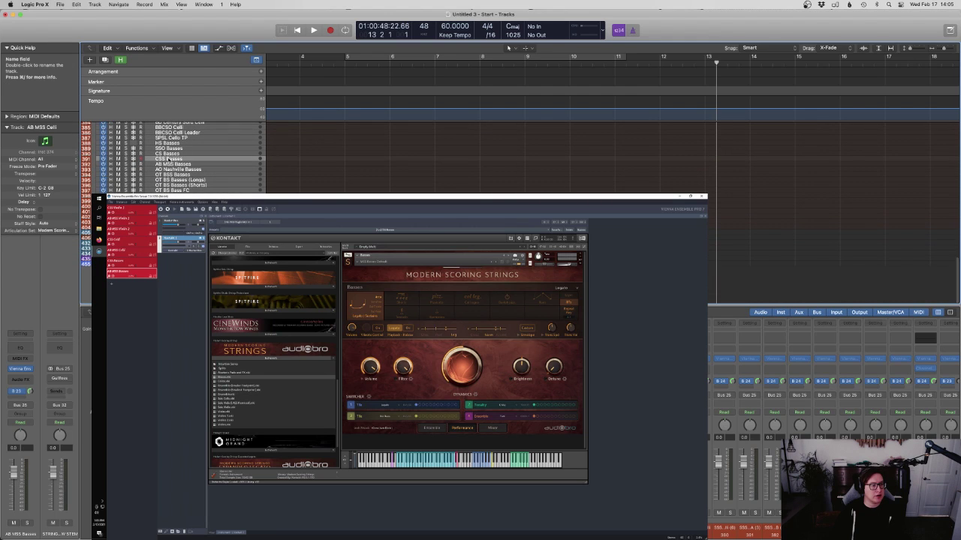
left_click(54, 230)
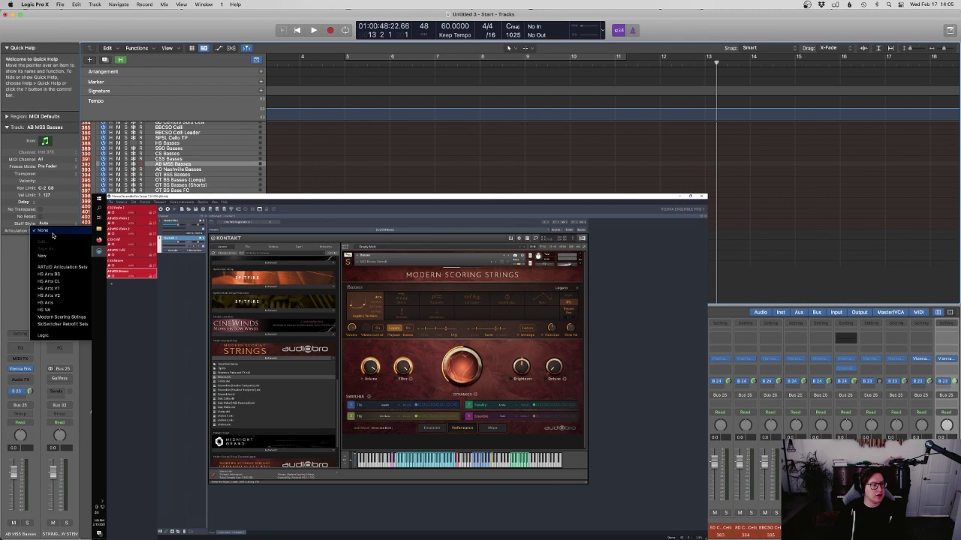
left_click(61, 317)
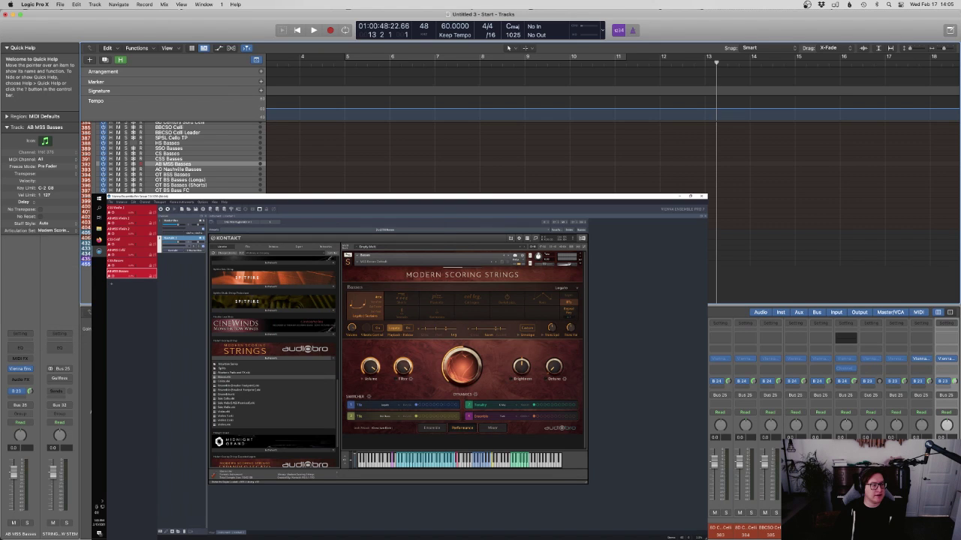
key("i")
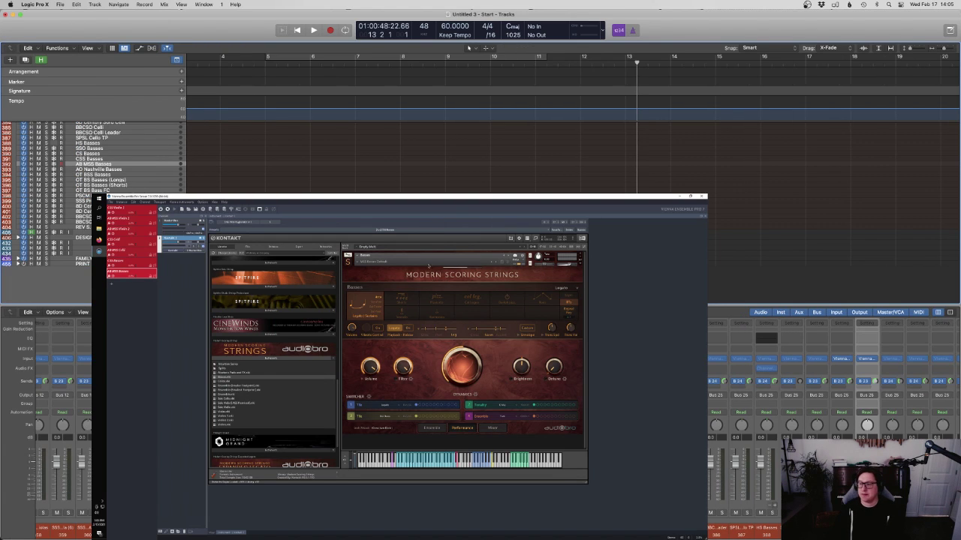
Load the DAW Integration snapshot for the Basses patch in Kontakt
left_click(361, 263)
left_click(361, 264)
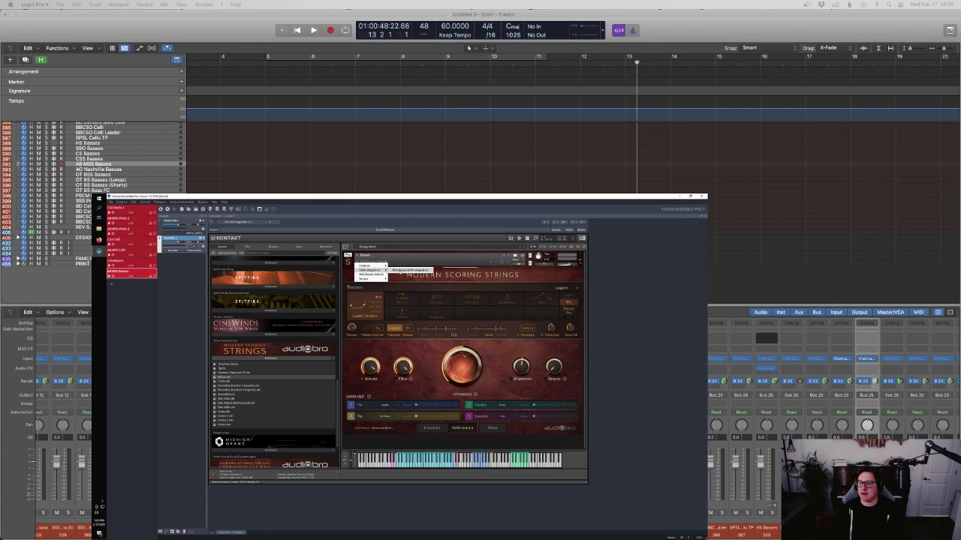
left_click(412, 269)
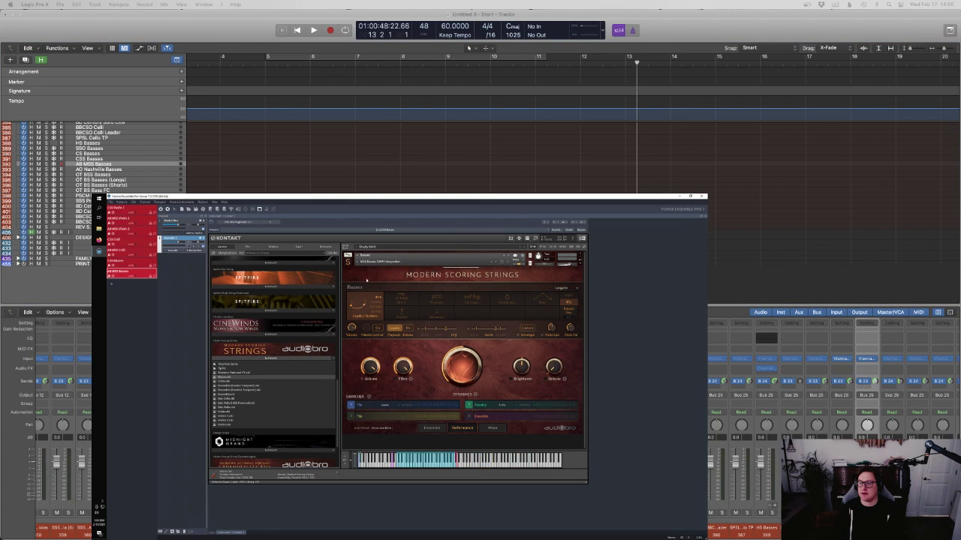
Hide the mixer and play the arrangement from around bar 12 to rehearse the bass entrance against the cello part
left_click(765, 222)
key("x")
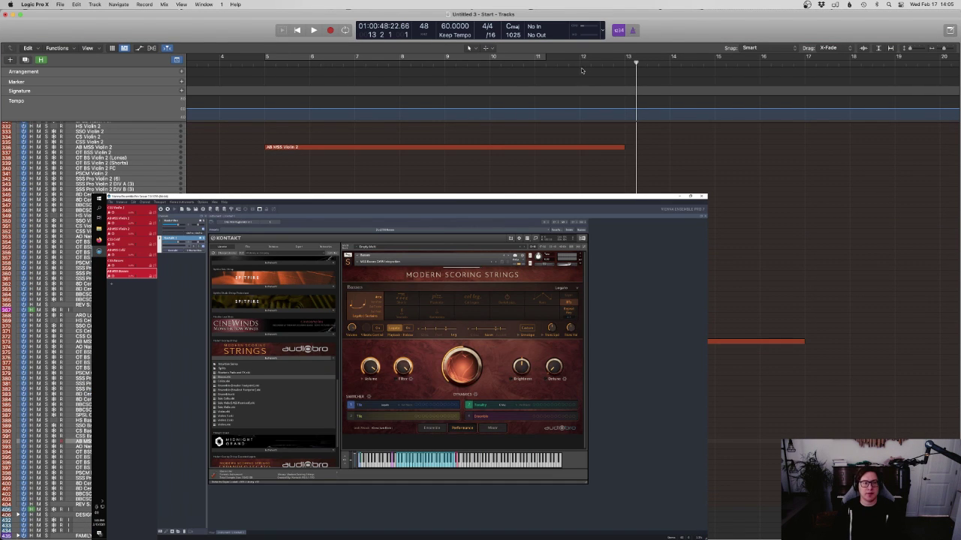
left_click(578, 66)
key("space")
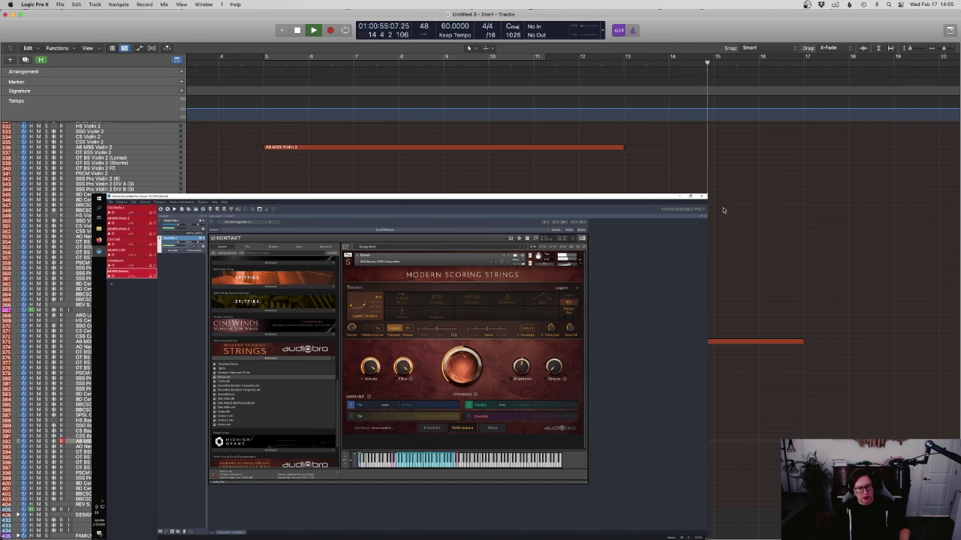
Record a bass part beneath the cellos on the AB MSS Basses track, from bar 13 to about bar 17
left_click(625, 61)
key("r")
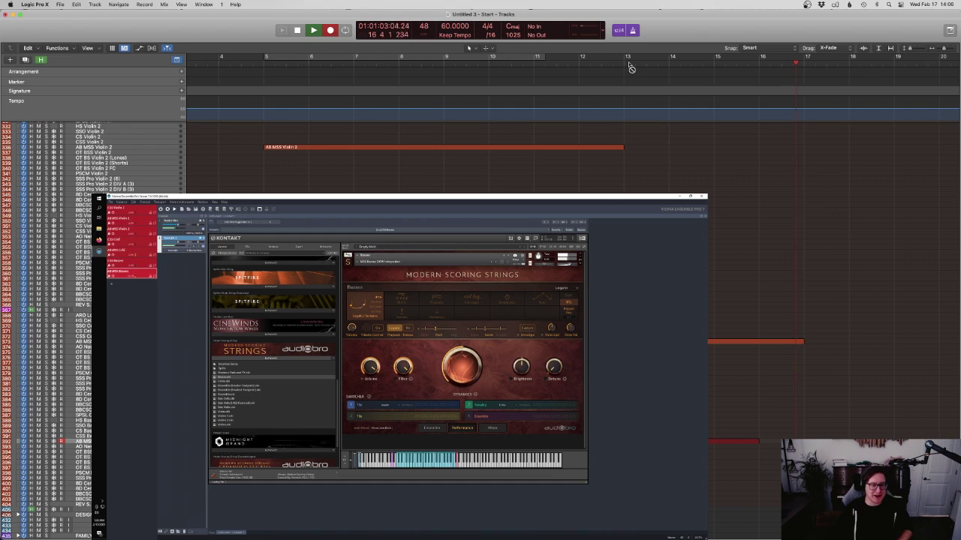
key("space")
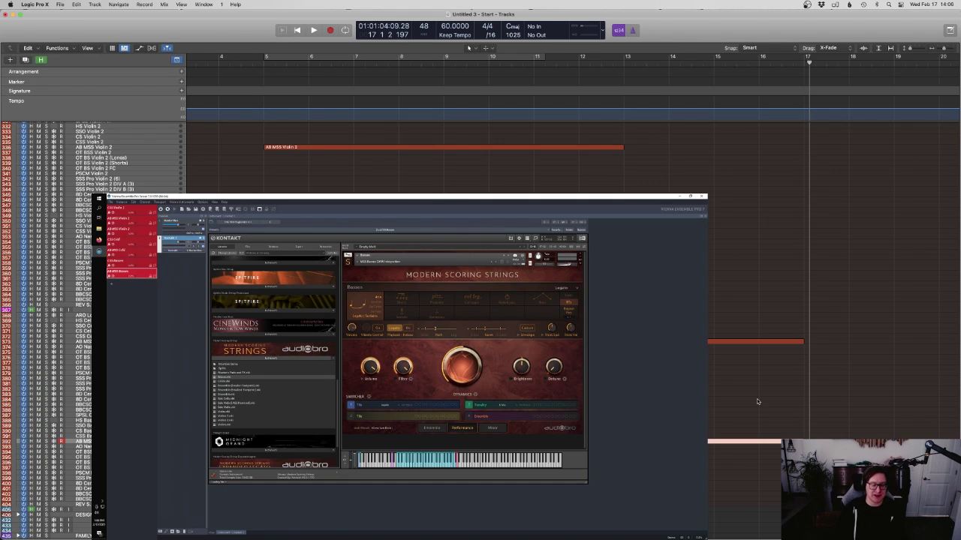
Shape a rising and falling Modulation curve for the AB MSS Basses region in the piano roll during playback, and close the editor
scroll(756, 400, "right", 3)
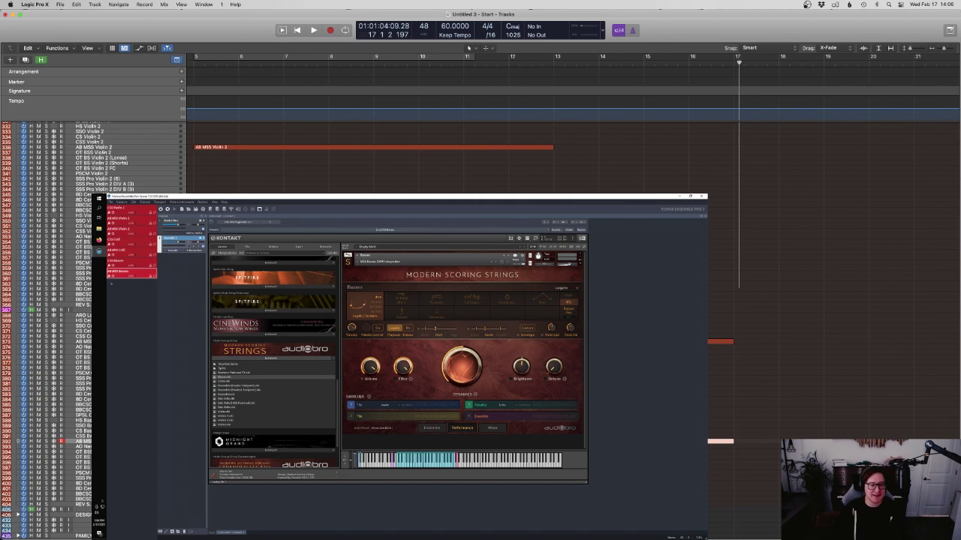
key("p")
left_click(584, 374)
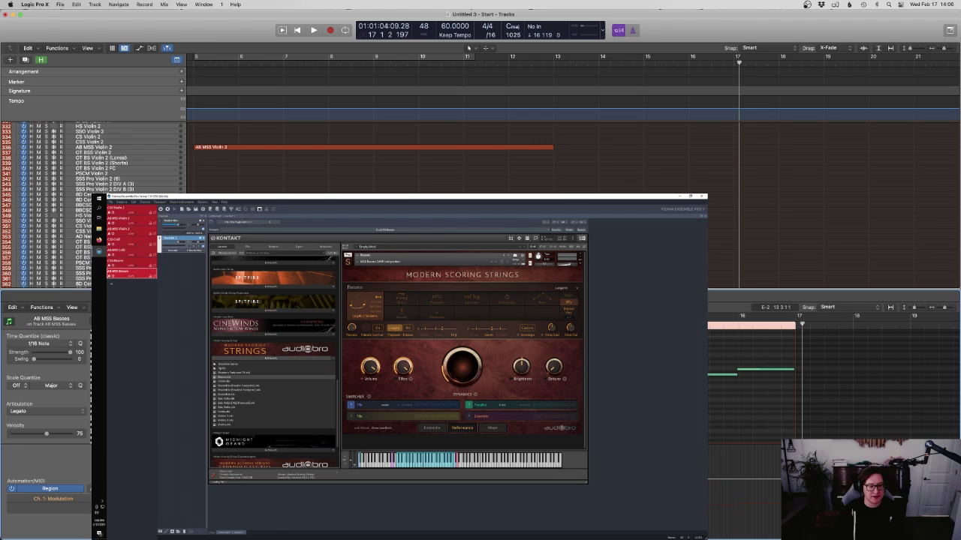
key("space")
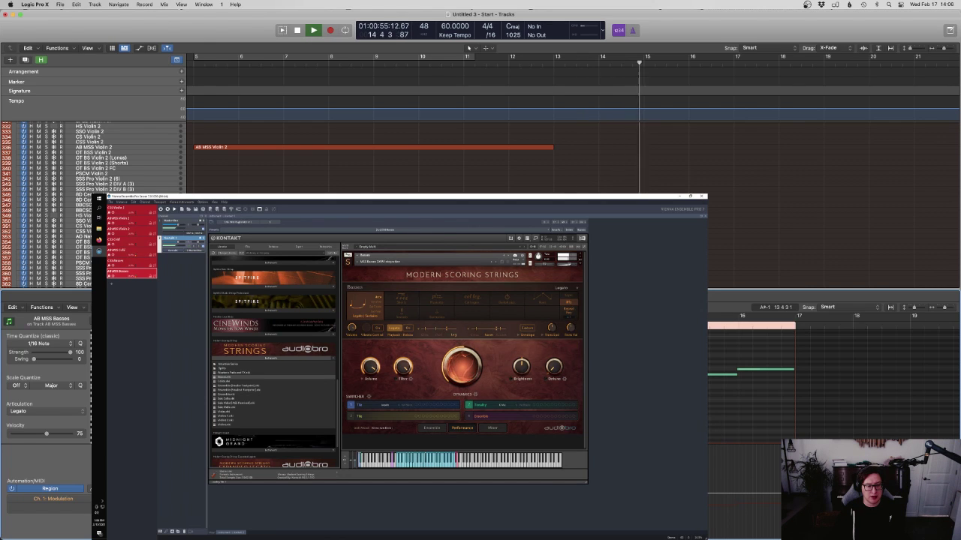
left_click_drag(732, 493, 863, 528)
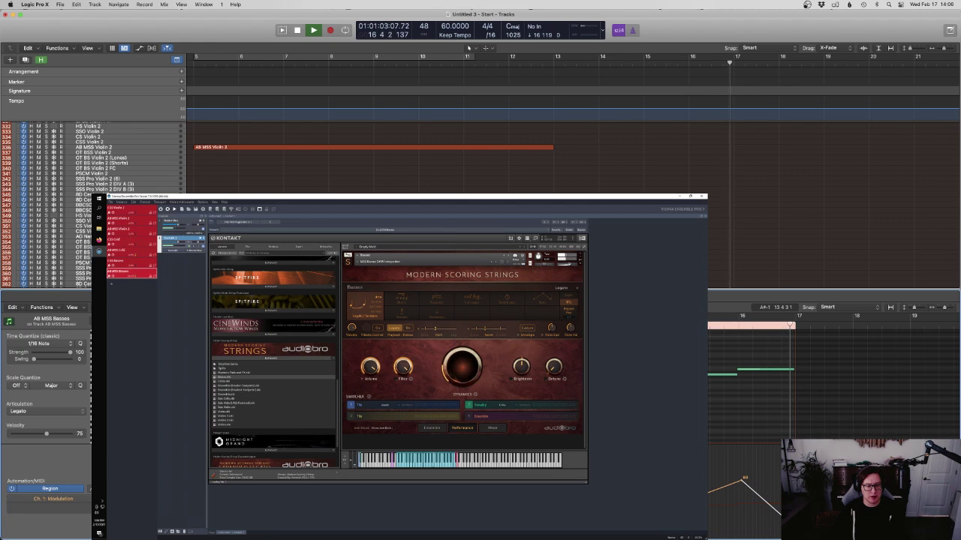
key("p")
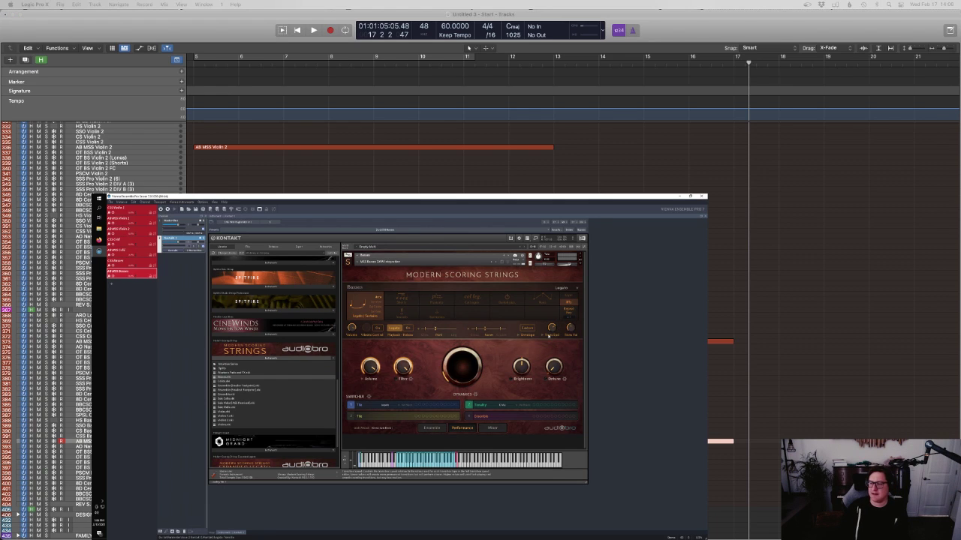
Play back the combined cello and bass parts from bar 13 and stop around bar 16
left_click(548, 65)
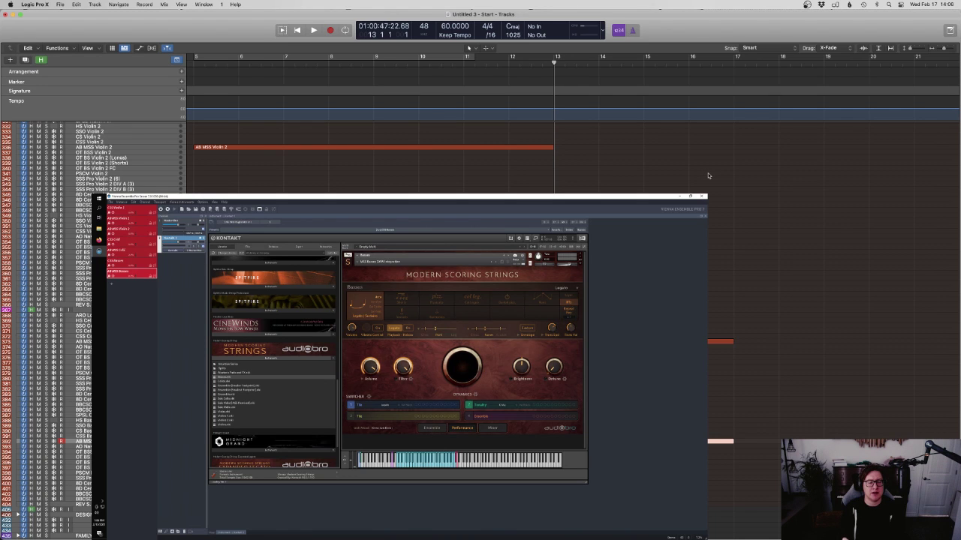
key("space")
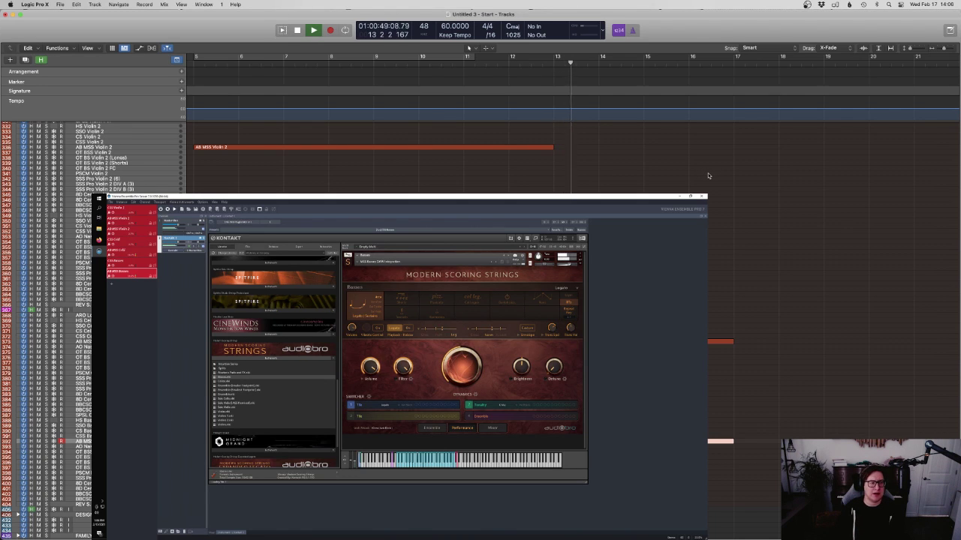
scroll(708, 176, "up", 2)
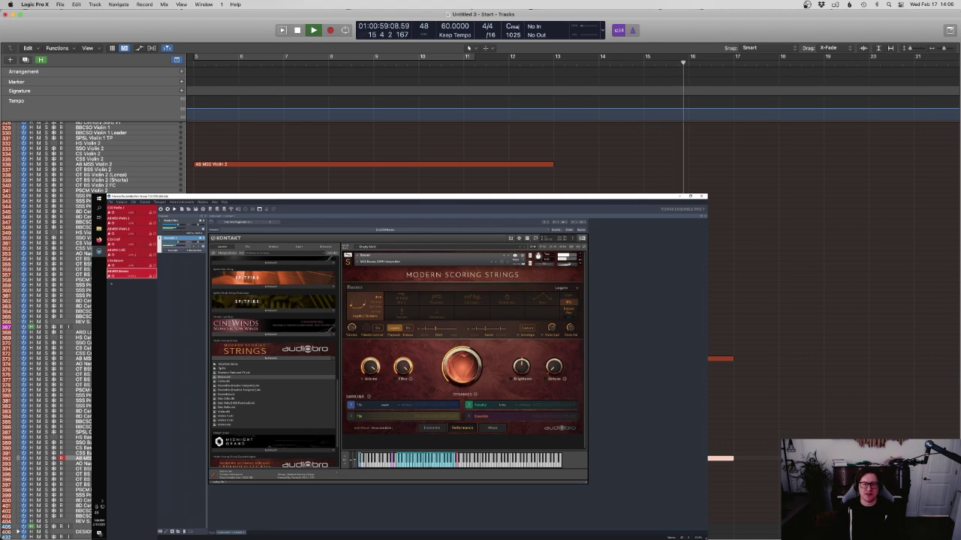
key("space")
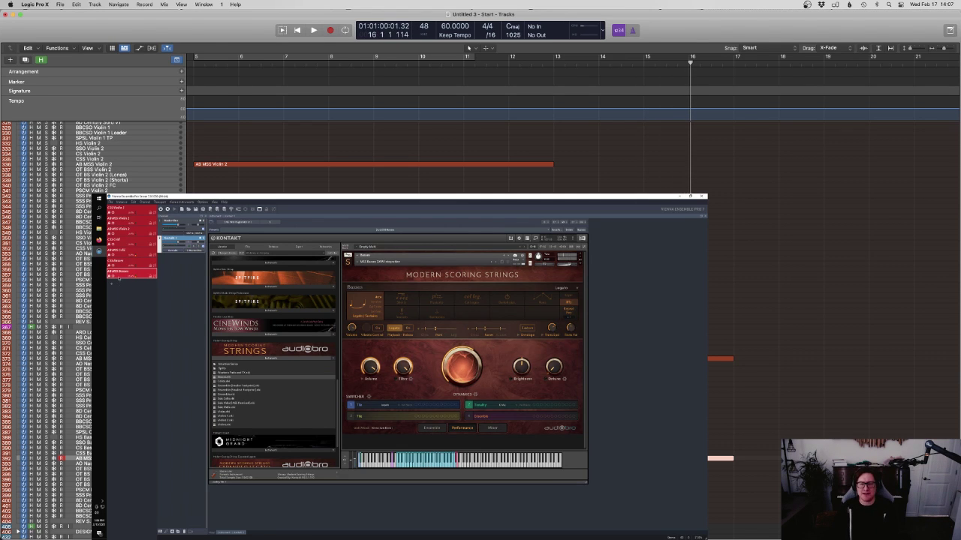
Solo the AB MSS Celli track, play it from bar 12, and show the Mixer page of its Kontakt instrument
left_click(118, 250)
left_click(83, 359)
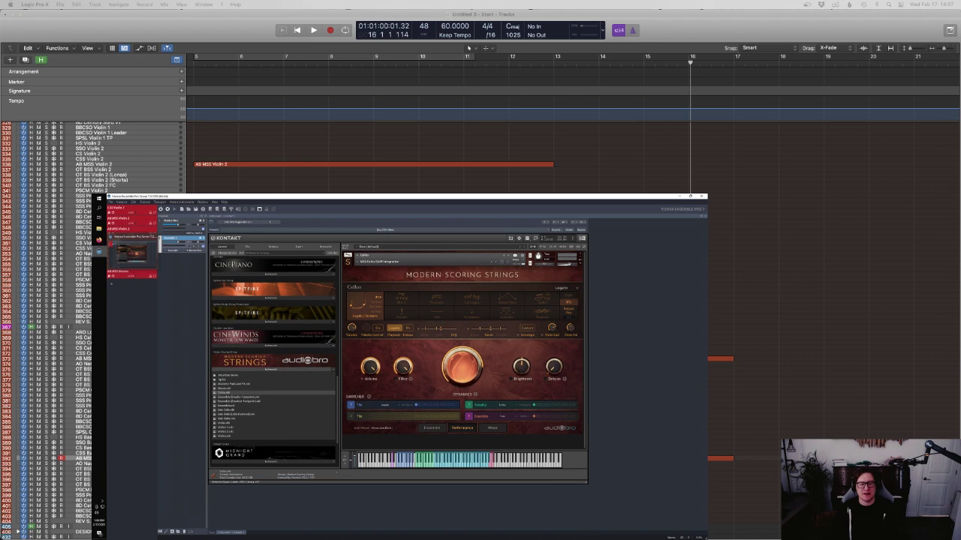
key("s")
left_click(507, 62)
key("space")
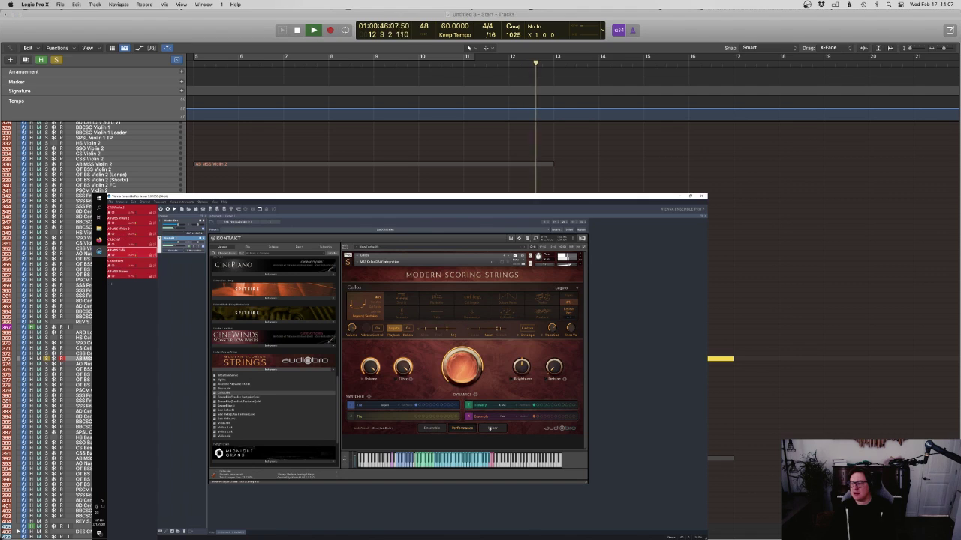
left_click(490, 427)
key("space")
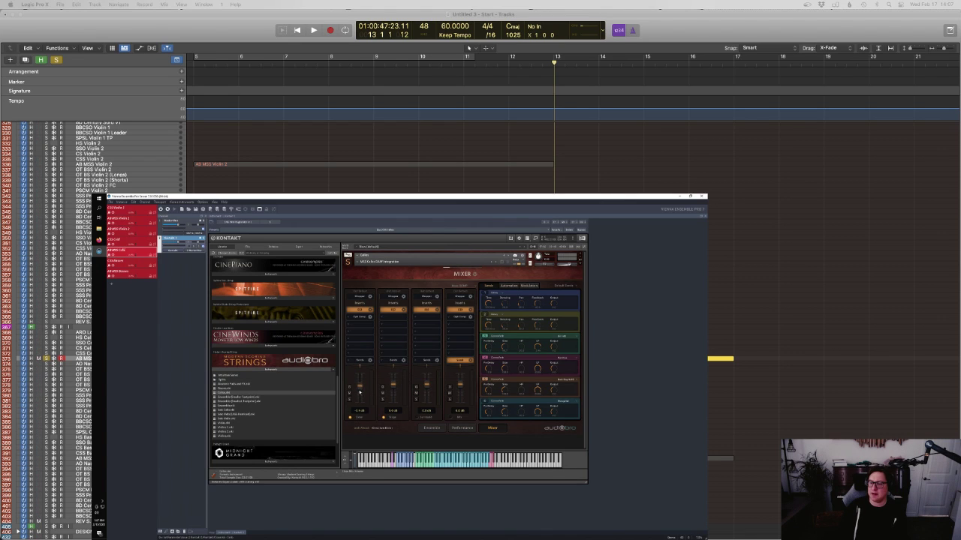
Audition the soloed cello part from bar 12 with the instrument's microphone Mixer on view
left_click(507, 64)
key("space")
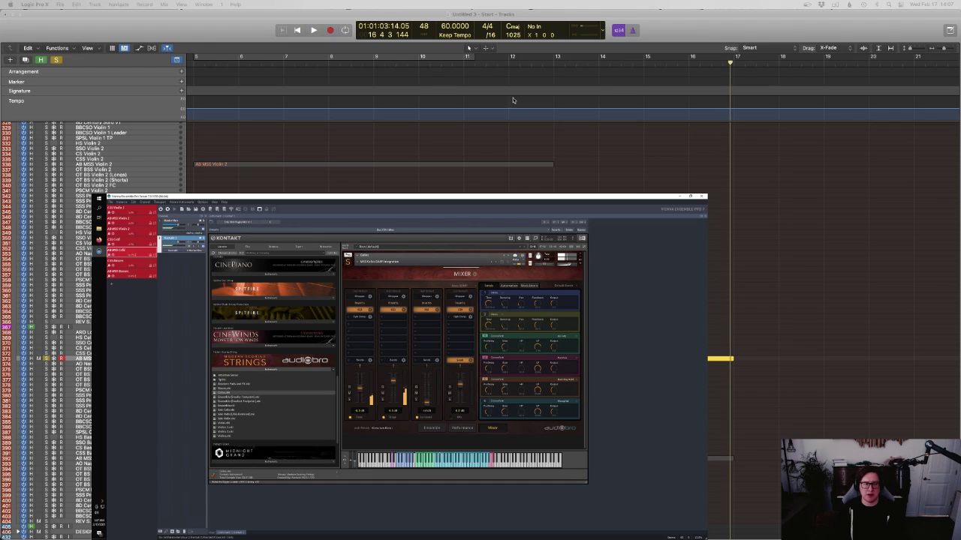
key("space")
left_click(510, 63)
key("space")
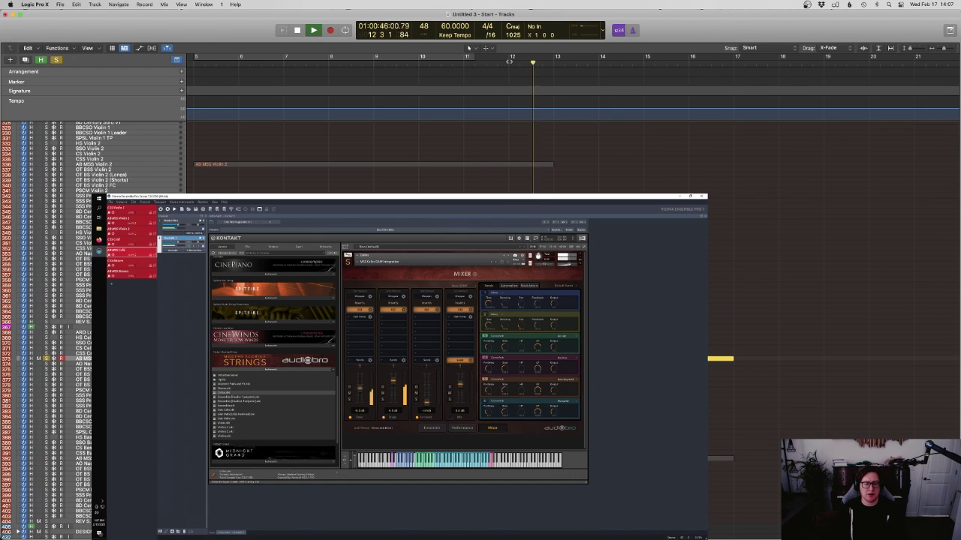
key("space")
Play the cello region with its Modulation curve shown in the piano roll, turn off solo and close the editor
key("e")
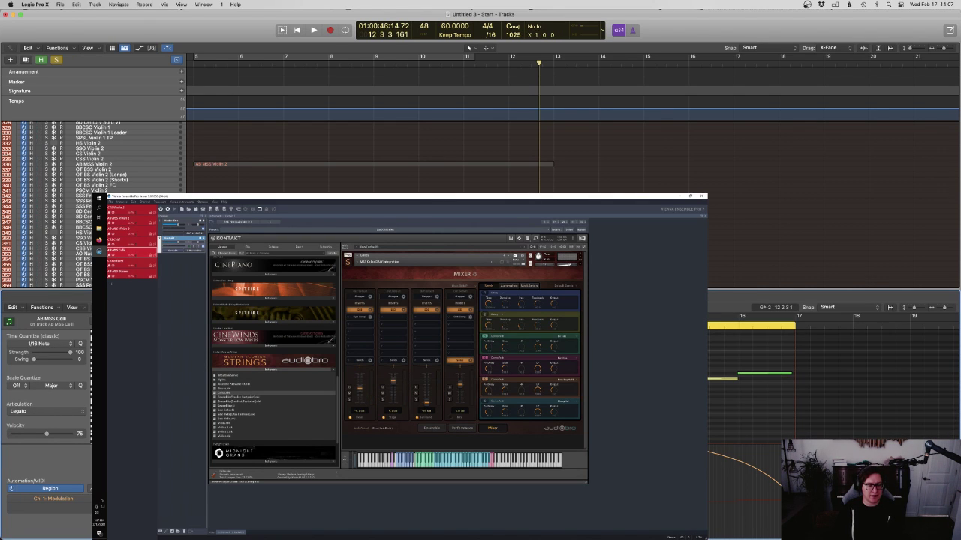
key("space")
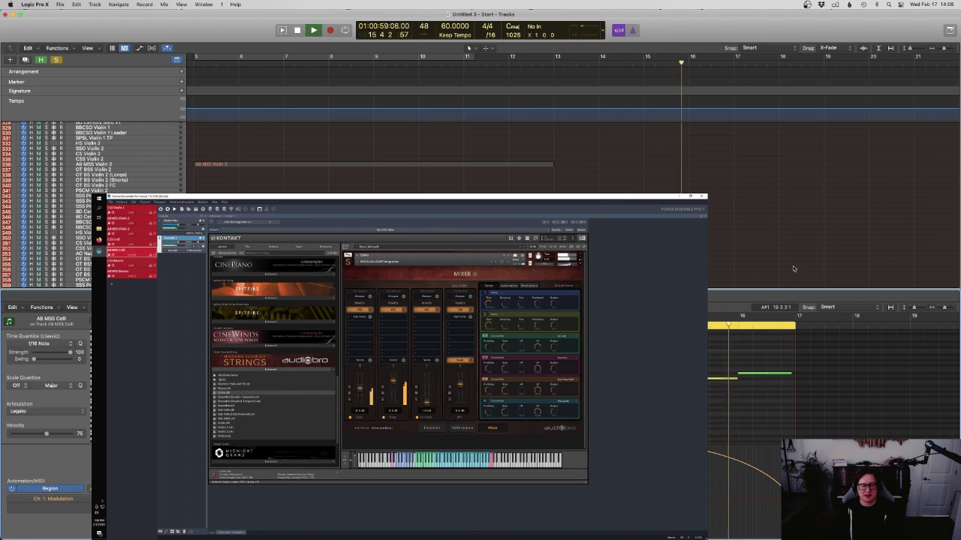
left_click(634, 159)
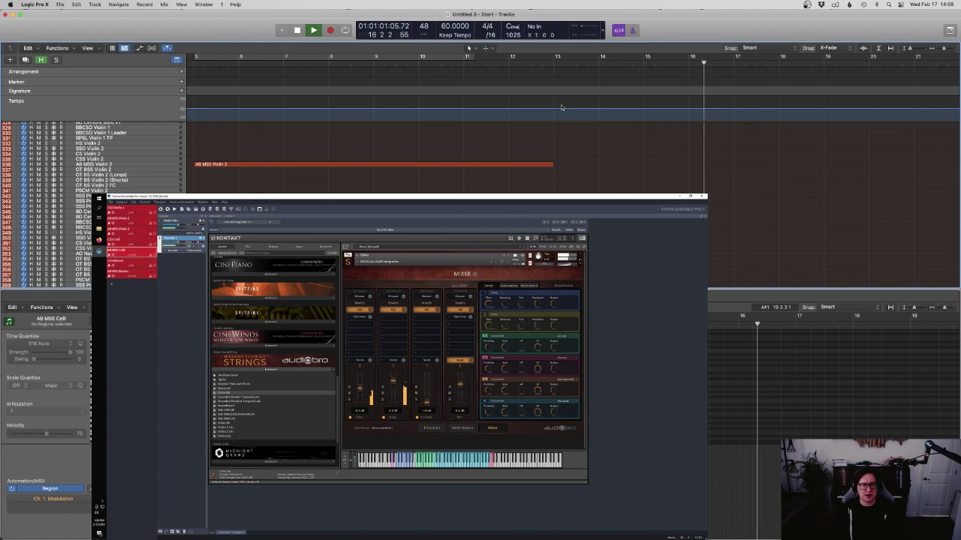
key("e")
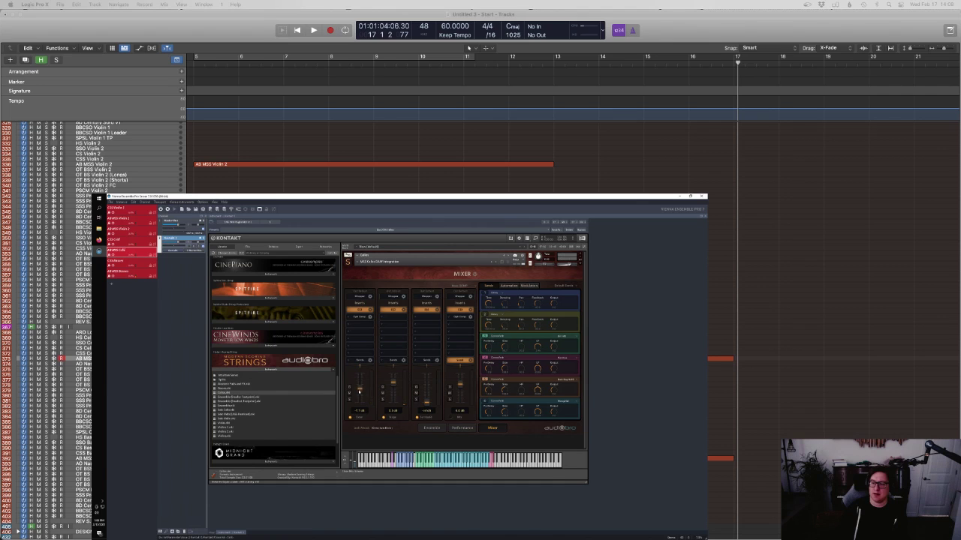
Play all the string parts together from bar 12 with the cello instrument's Mixer shown
left_click(507, 66)
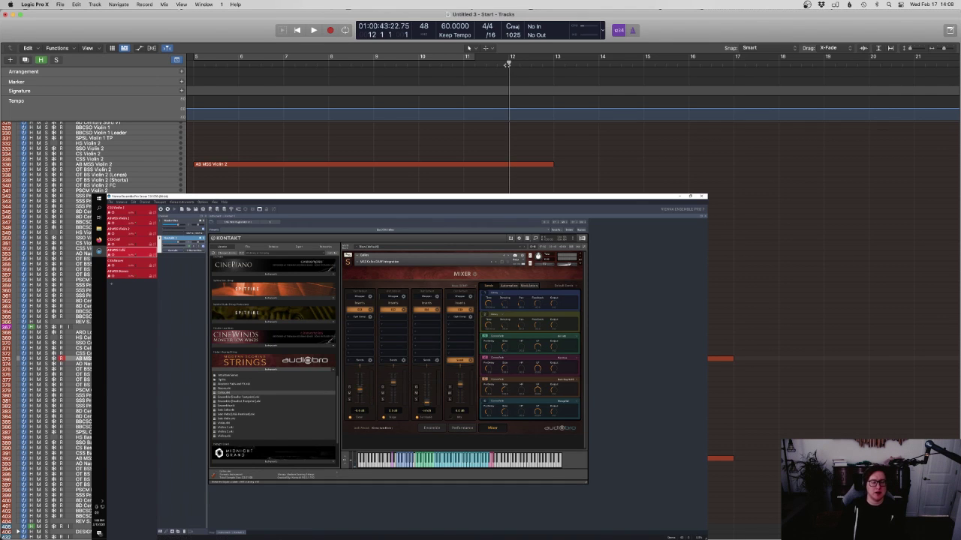
key("space")
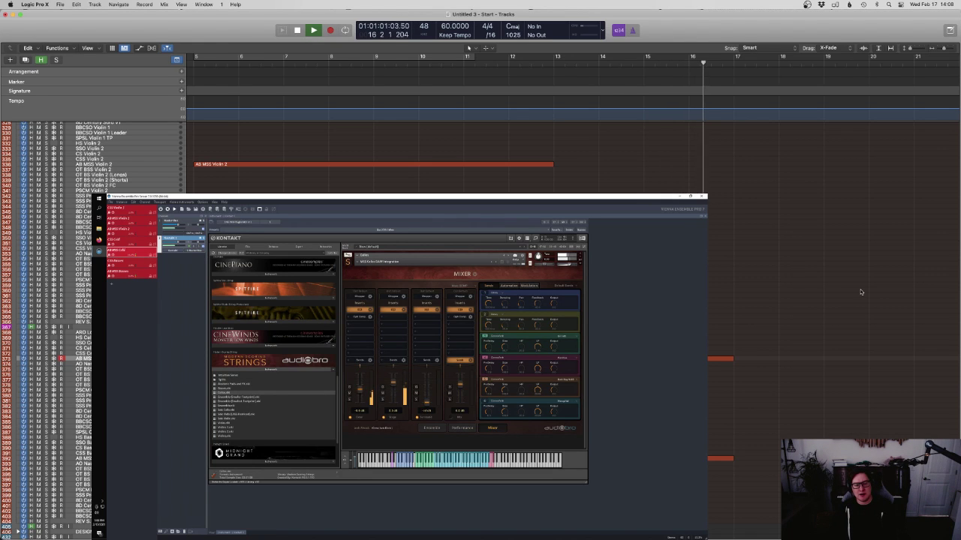
key("space")
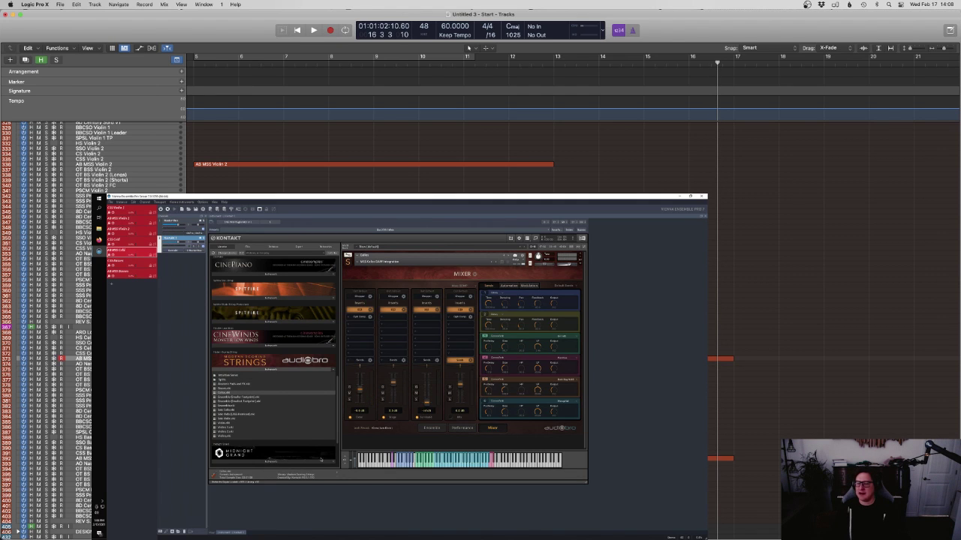
Play the arrangement from the Violin 1 entrance, show the score window, and set a coarser display quantization for the AB MSS Violin 1 region
scroll(359, 150, "up", 10)
scroll(360, 67, "left", 5)
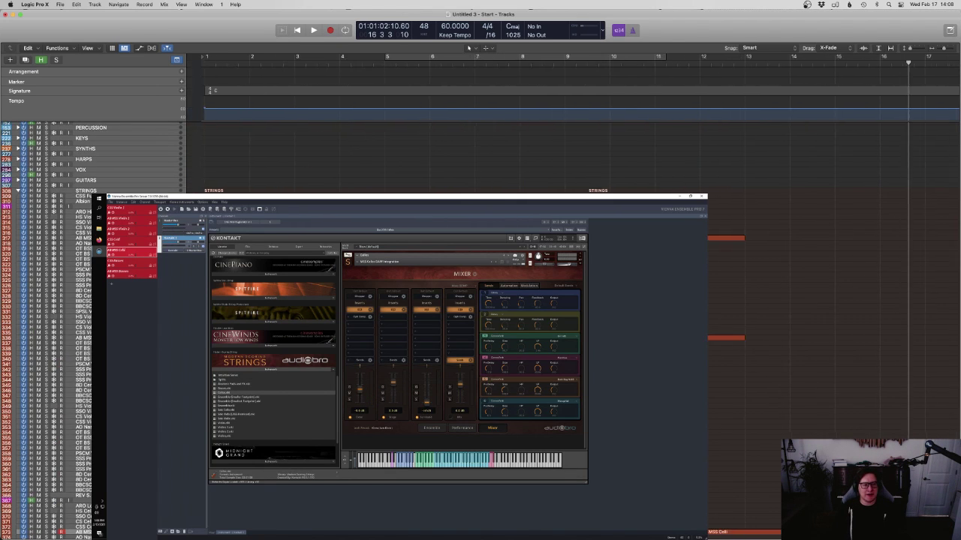
key("space")
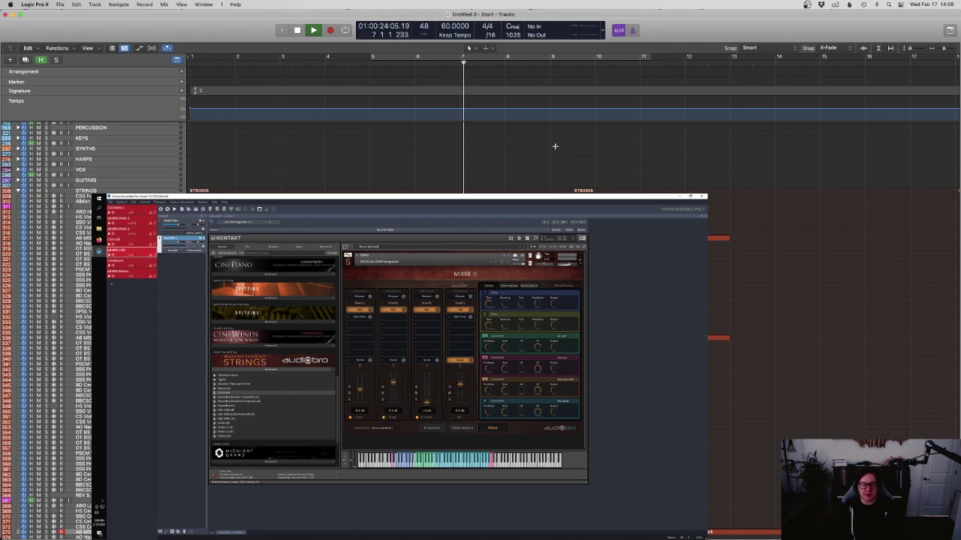
key("ctrl+Up")
left_click(437, 354)
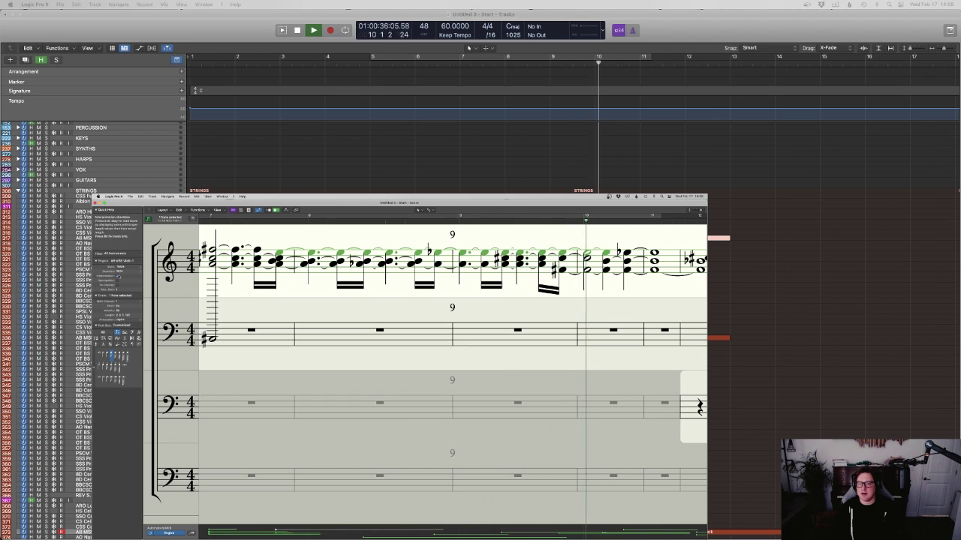
left_click(116, 271)
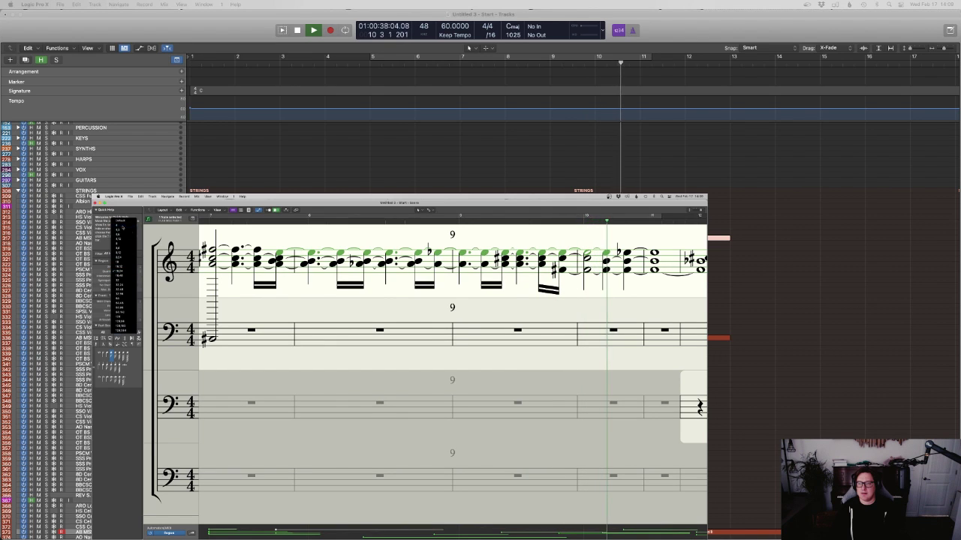
left_click(118, 225)
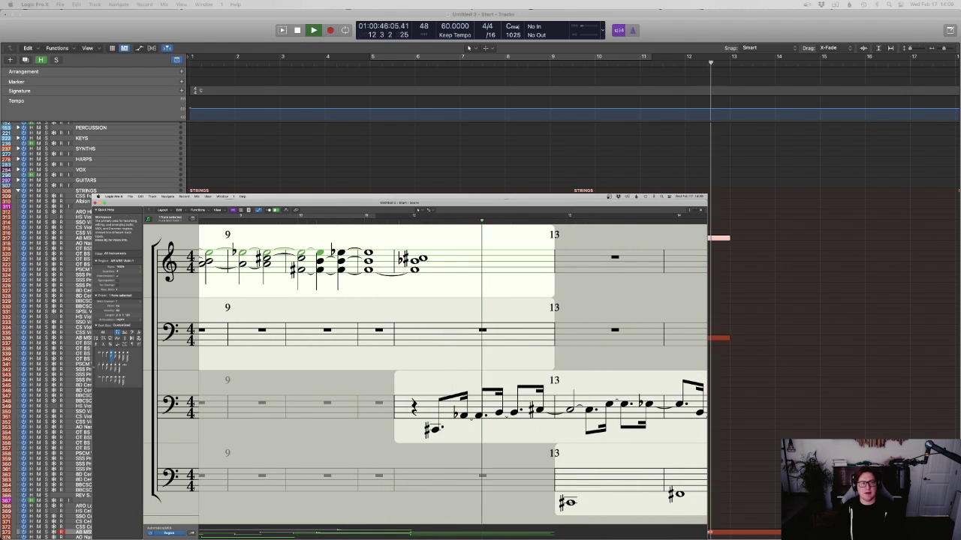
Inspect the AB MSS Celli region's notes and Modulation curve in the piano roll during playback, and close the editor
left_click(801, 408)
scroll(801, 412, "down", 5)
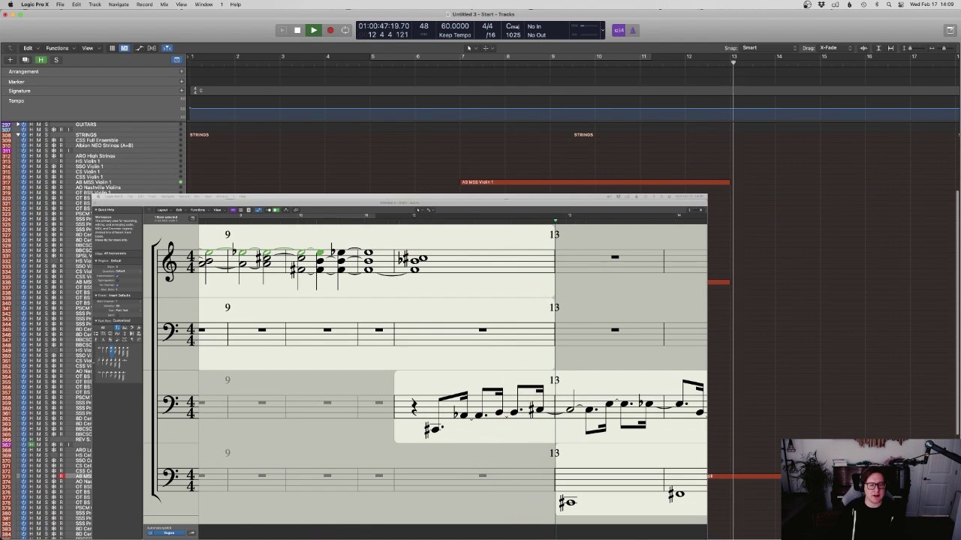
double_click(769, 473)
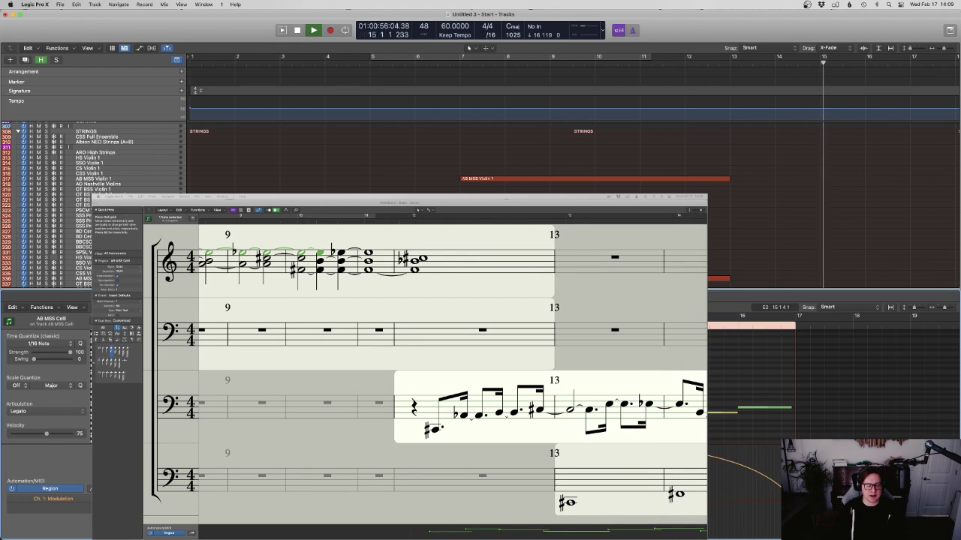
key("e")
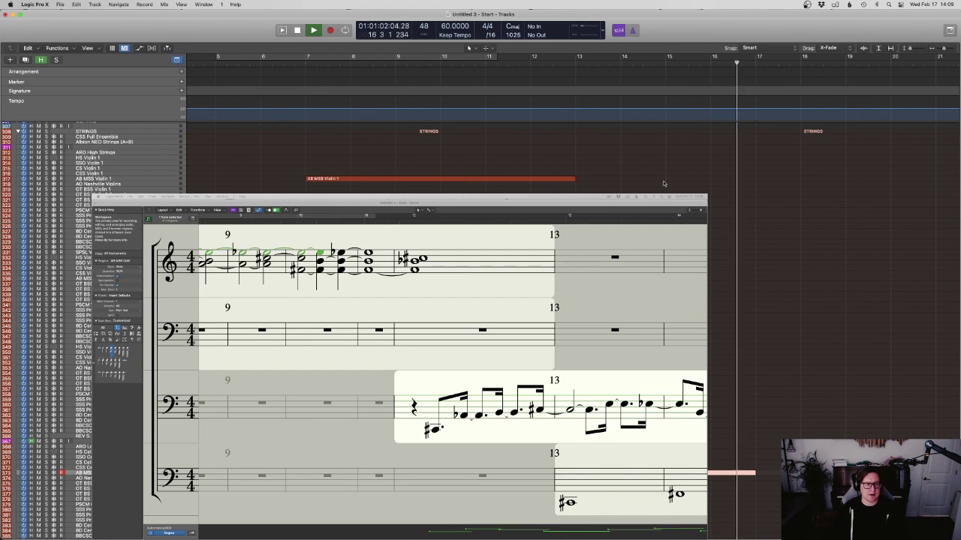
Stop playback, add a duplicate of the CSS Violas track below it and rename the new track AB MSS Viola
key("space")
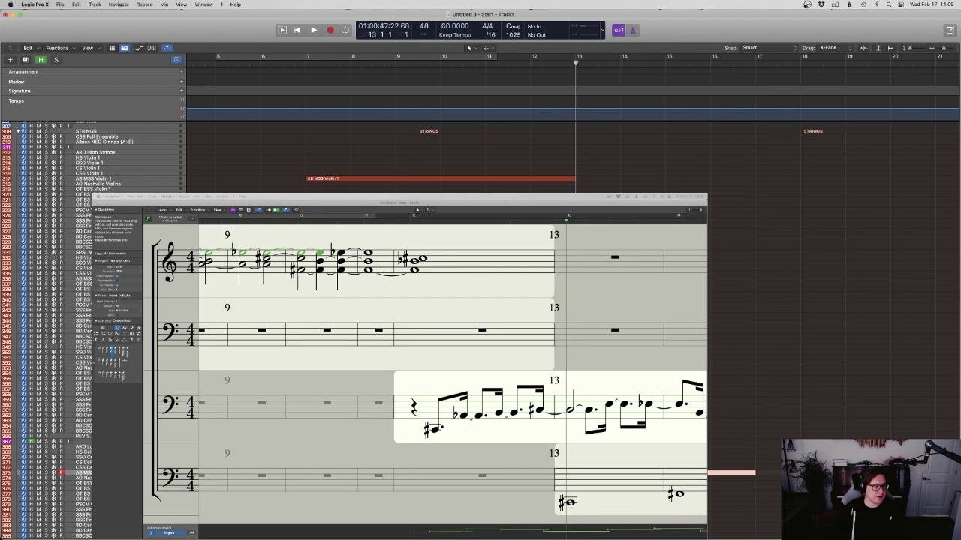
left_click(88, 364)
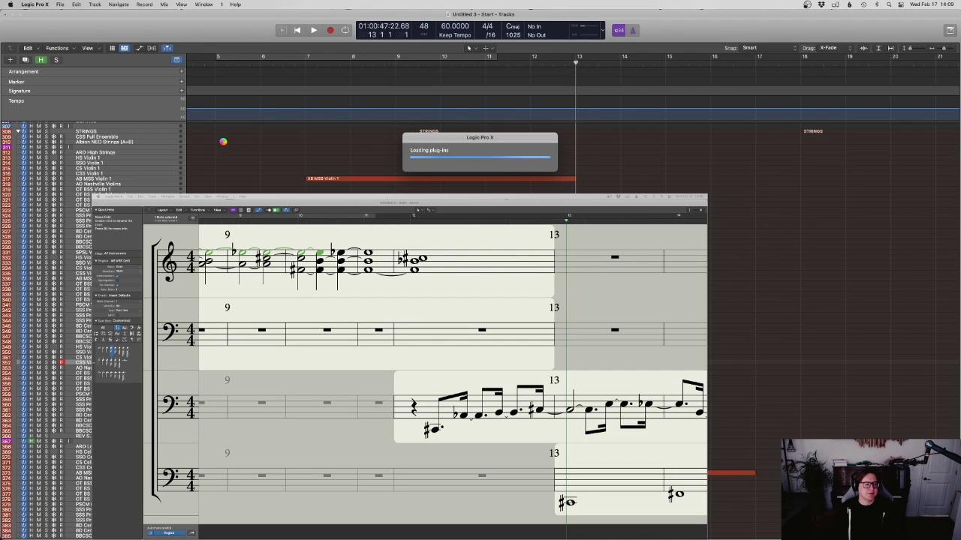
left_click(27, 61)
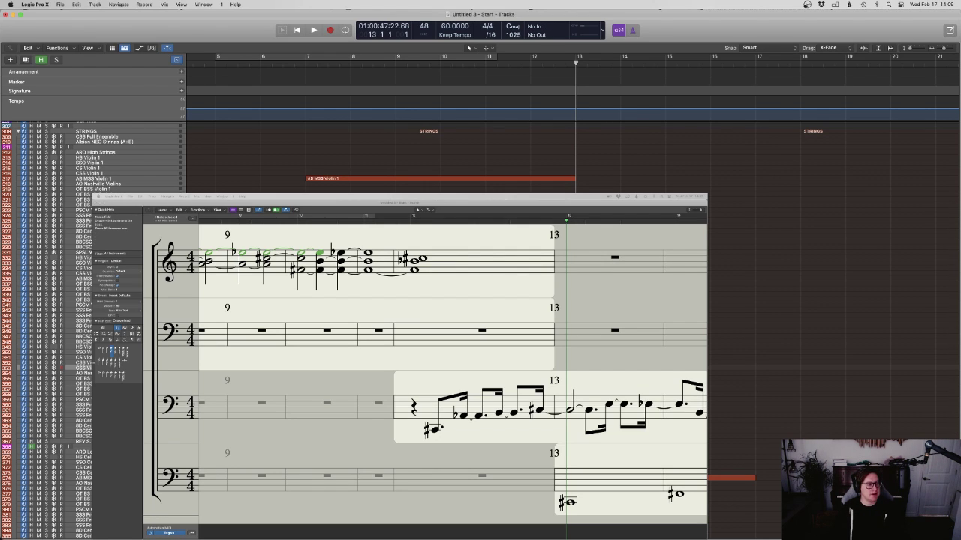
double_click(84, 368)
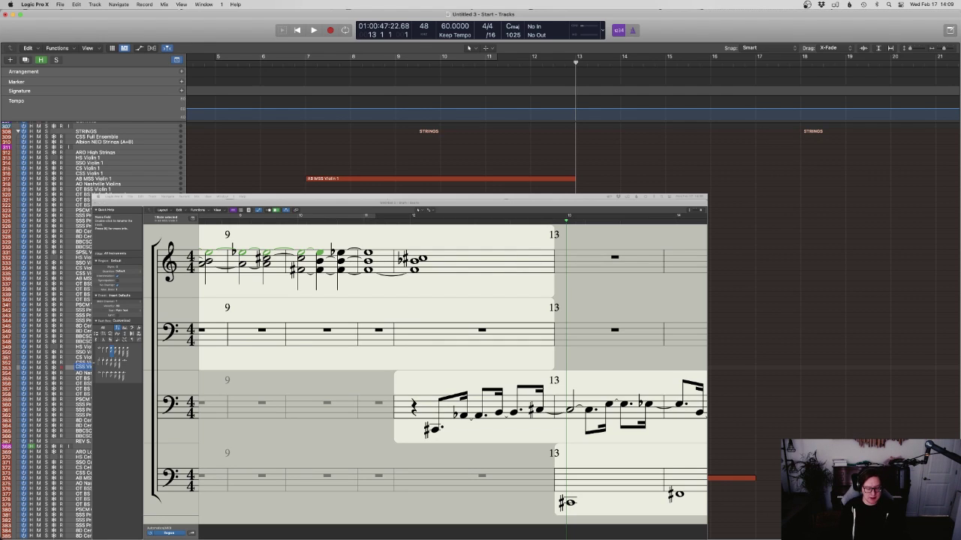
type("AB MS")
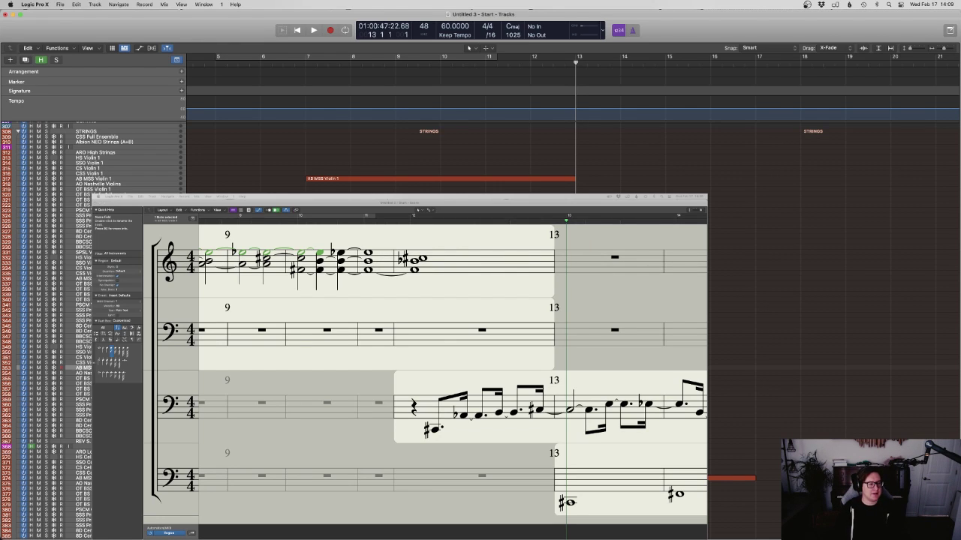
Rename the AB MSS Viola track's Vienna Ensemble Pro instance to AB MSS Violas and close the plug-in
key("x")
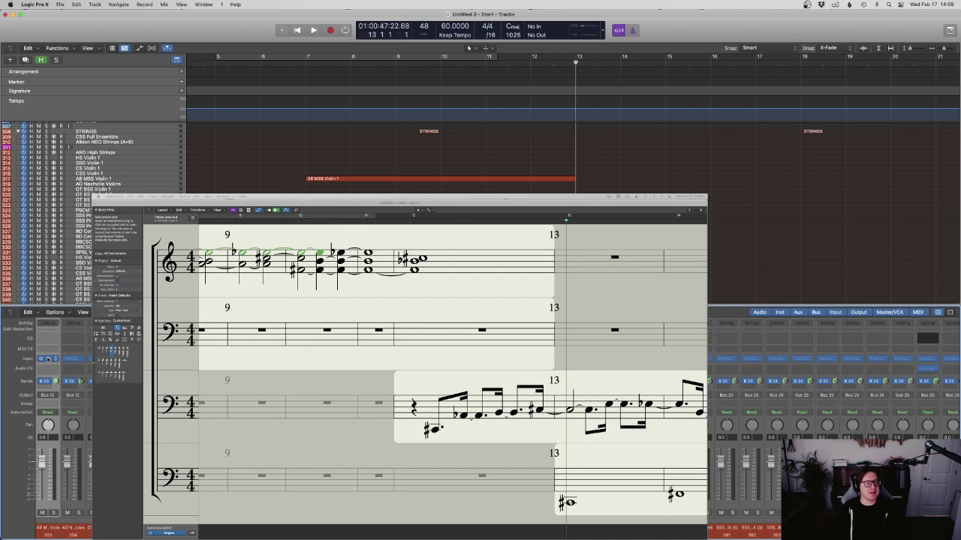
left_click(48, 360)
double_click(380, 183)
type("AB MSS Violas")
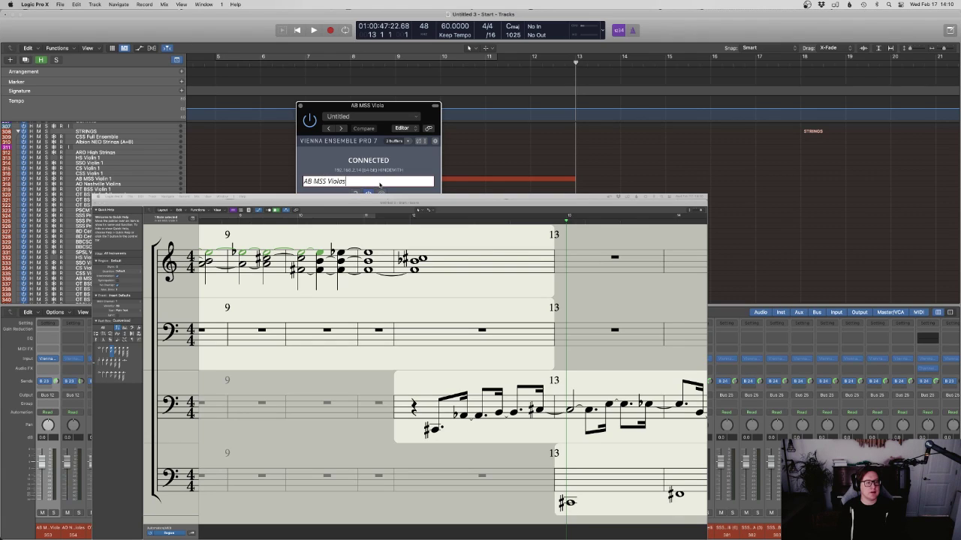
key("Return")
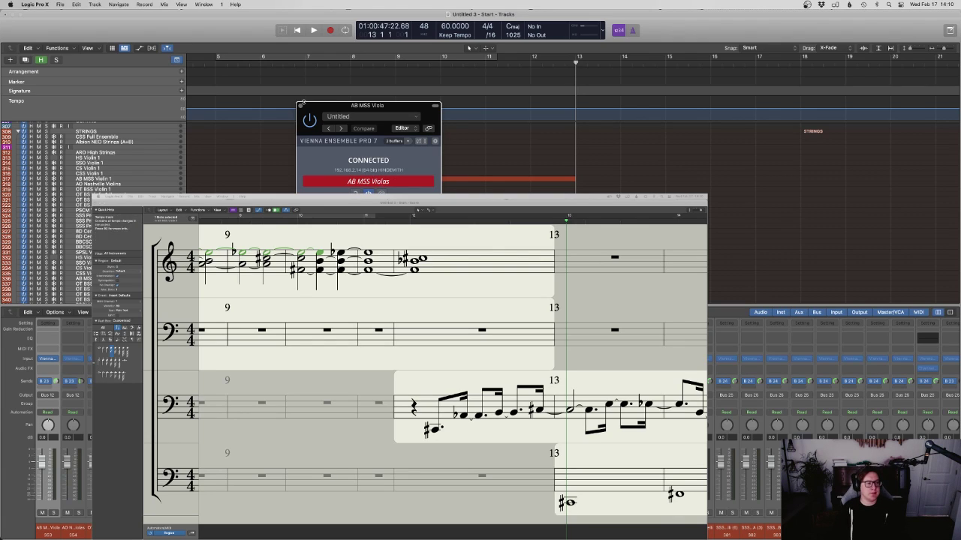
left_click(303, 105)
Switch to the Vienna Ensemble Pro server and remove the CSS Violas patch from Kontakt without saving changes
key("ctrl+Up")
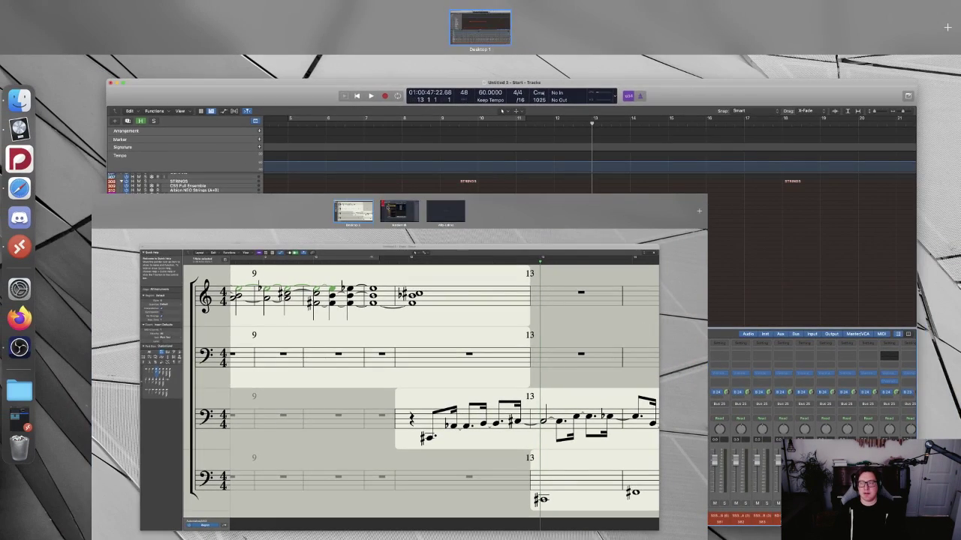
left_click(398, 211)
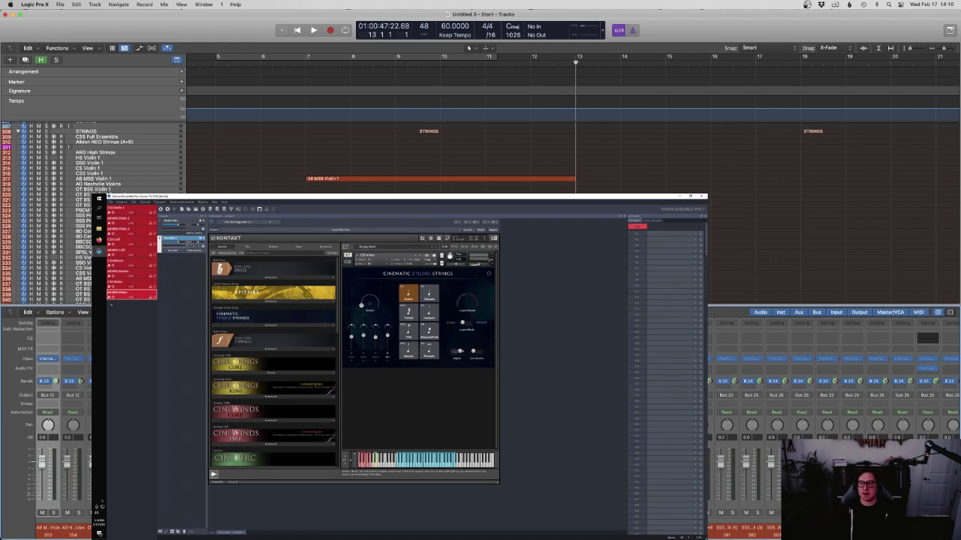
left_click(491, 254)
left_click(410, 387)
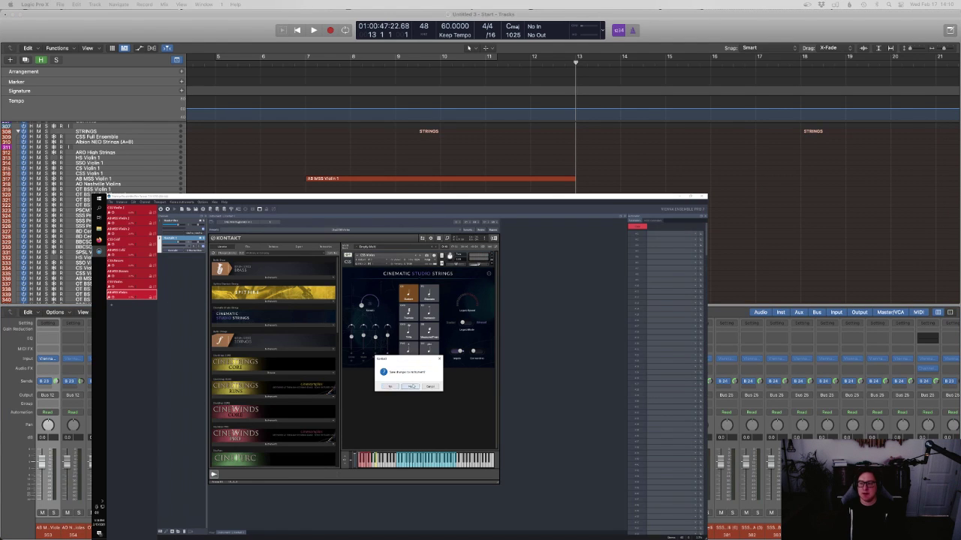
Load the Violas patch from the Modern Scoring Strings library into Kontakt and hide the server's automation mapping list
scroll(295, 397, "down", 5)
scroll(295, 396, "down", 3)
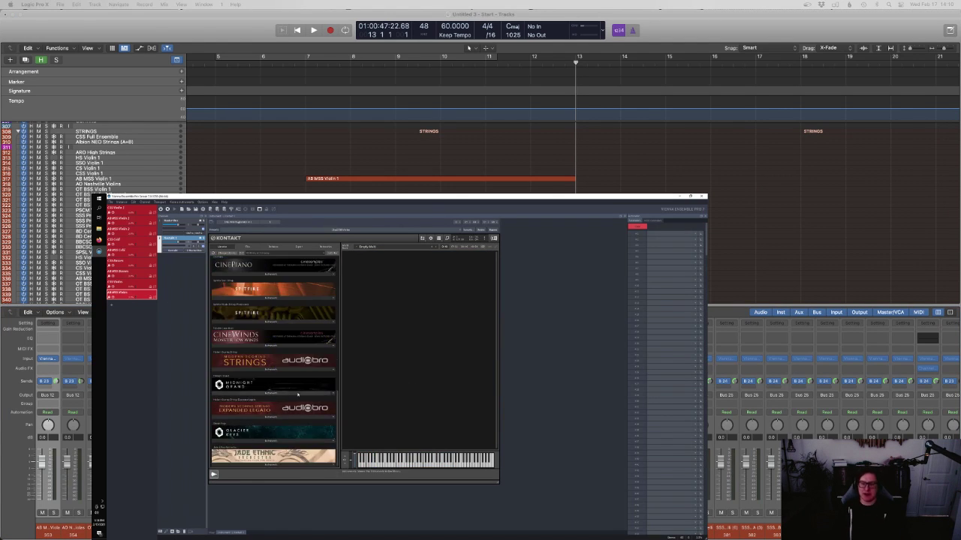
left_click(253, 370)
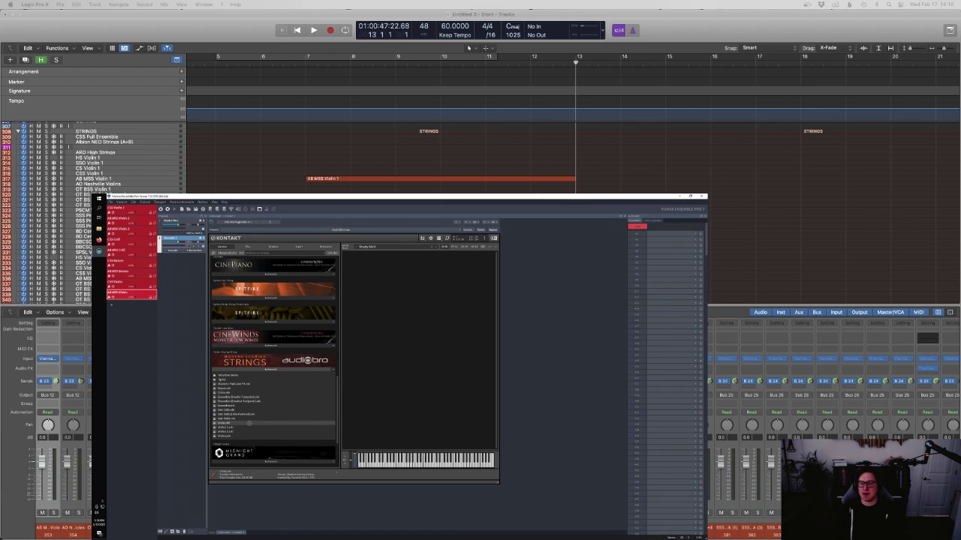
left_click_drag(403, 375, 403, 374)
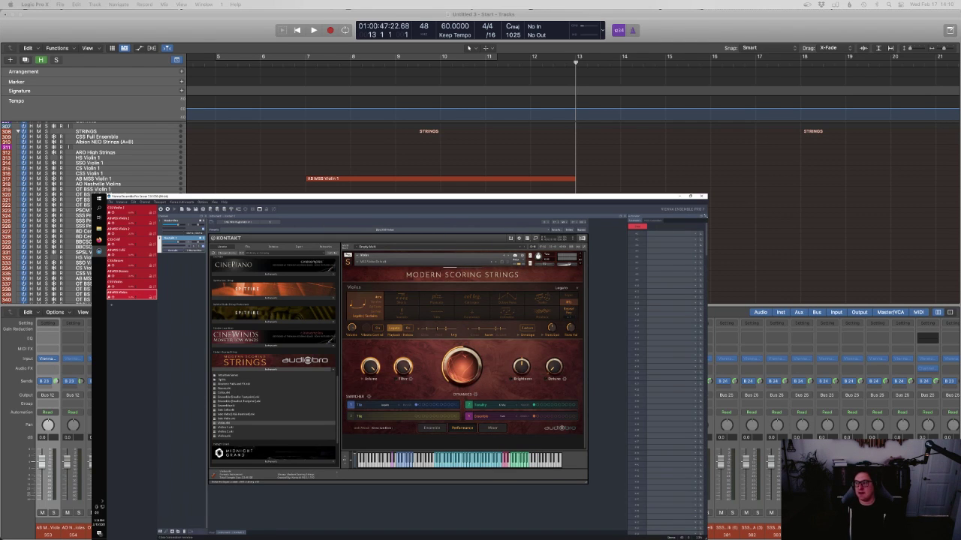
left_click(705, 216)
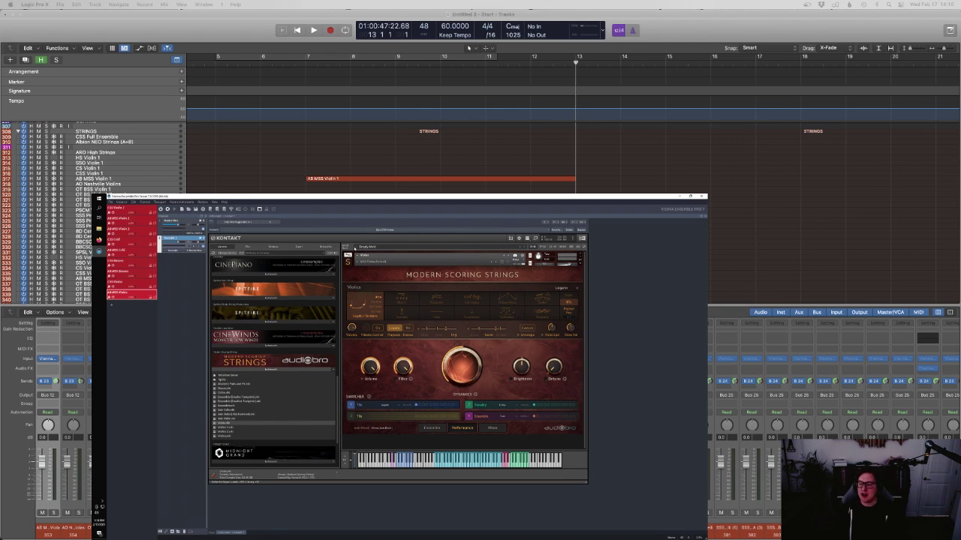
Examine the viola patch's Mixer page with its microphone channels, and return to the Performance page
left_click(492, 429)
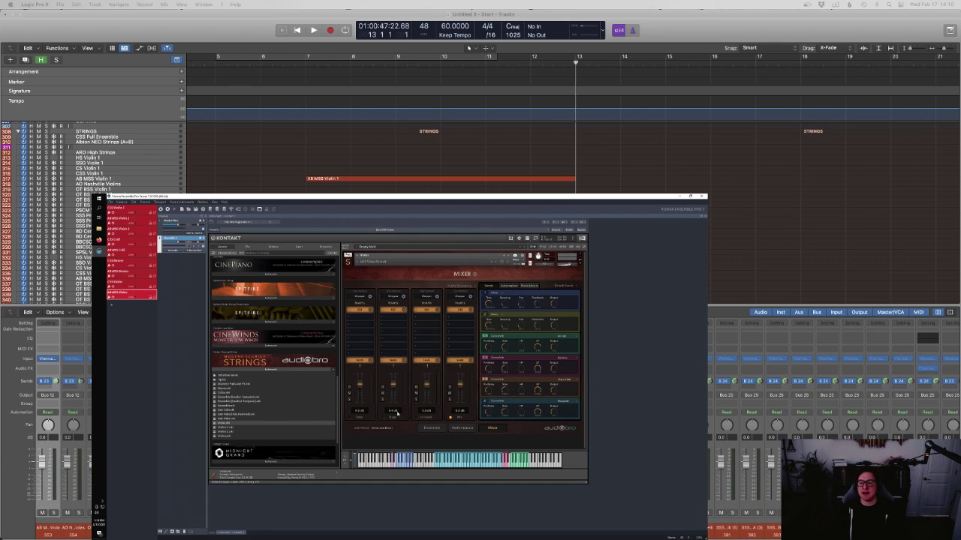
left_click(466, 428)
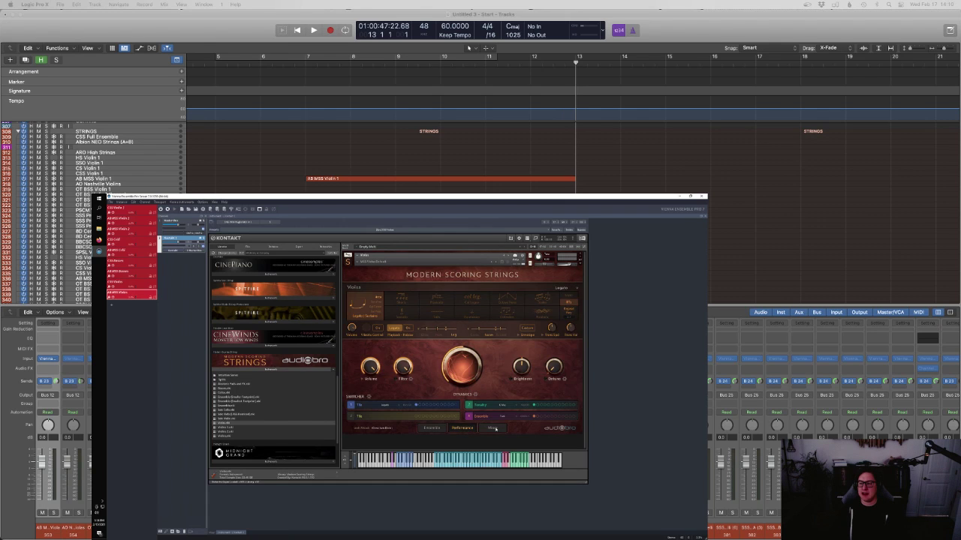
left_click(494, 429)
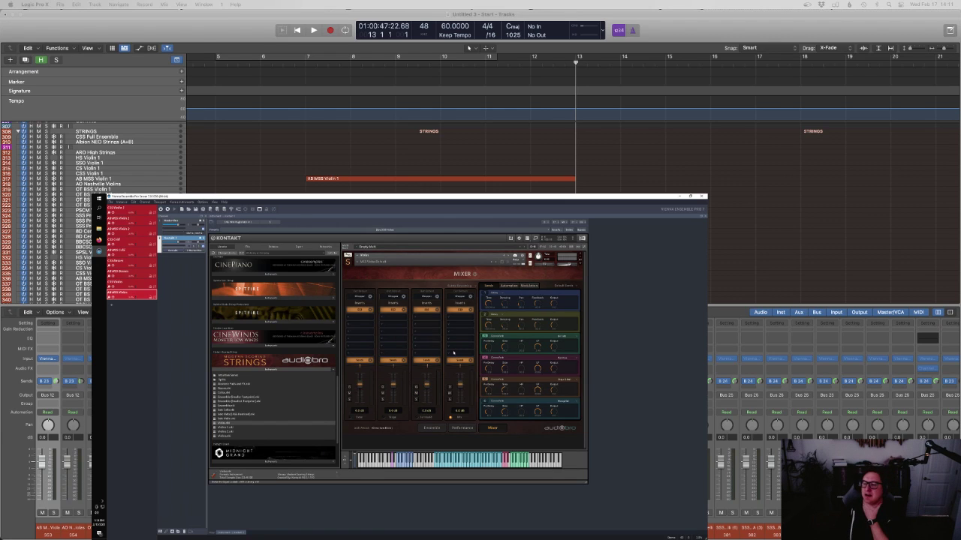
left_click(457, 428)
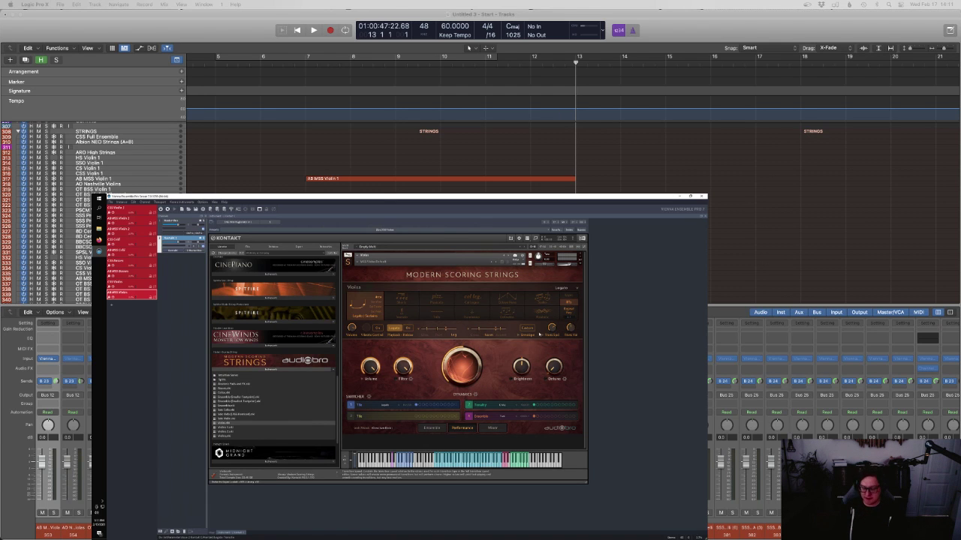
Return to the score window and create an empty MIDI region on the AB MSS Viola track from bar 12 to bar 17
key("ctrl+Up")
left_click(399, 379)
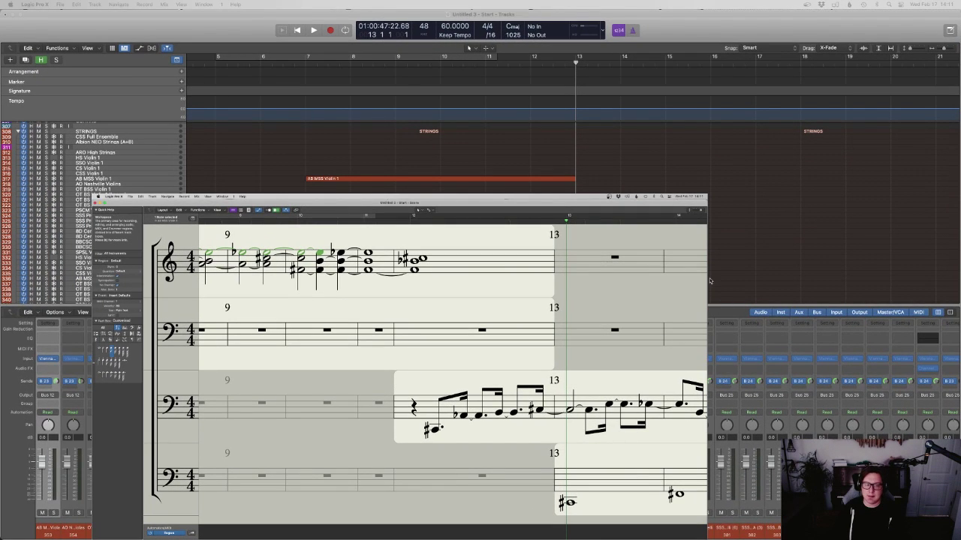
scroll(71, 331, "down", 3)
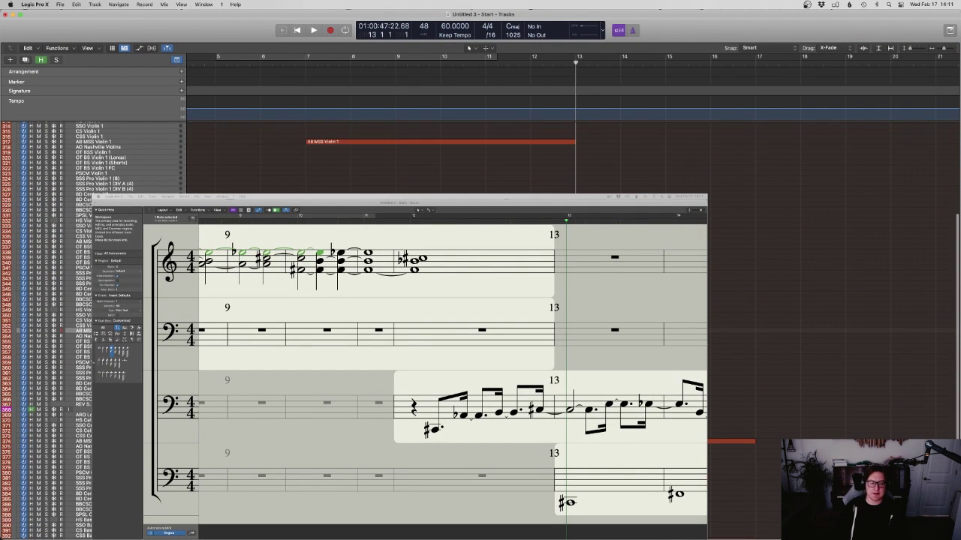
right_click(537, 331)
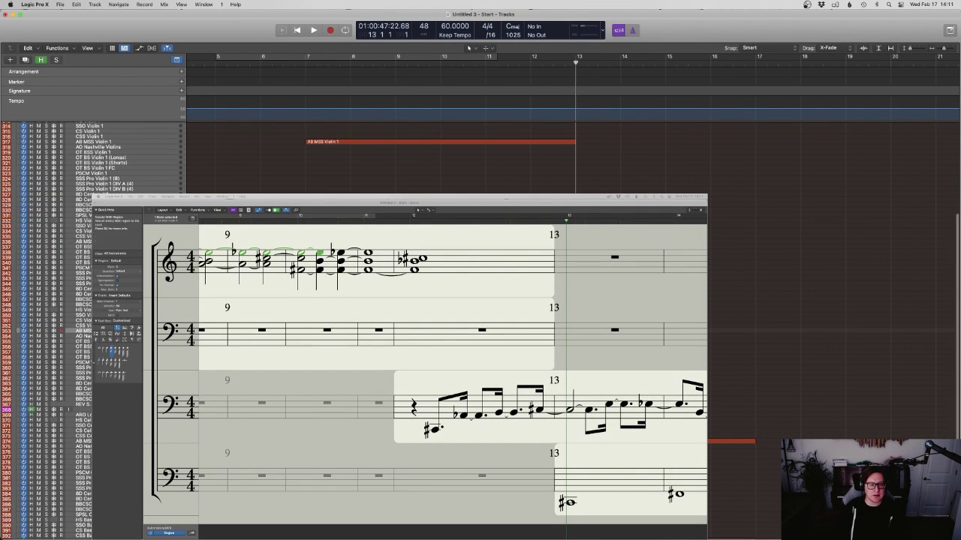
left_click(559, 336)
left_click_drag(574, 332, 752, 343)
Copy the AB MSS Basses region's Modulation curve into the AB MSS Viola region, trimming the viola region to start at bar 13
double_click(721, 442)
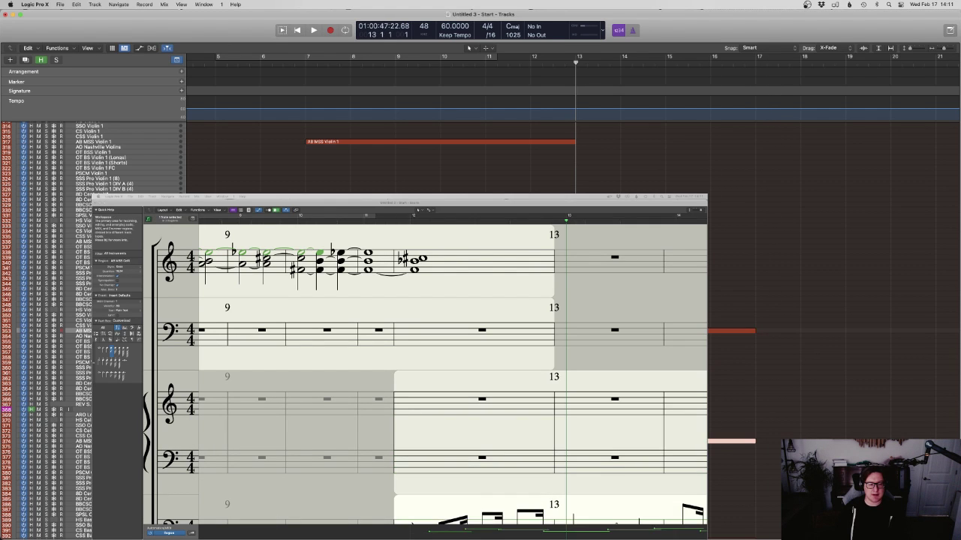
key("p")
scroll(720, 442, "down", 10)
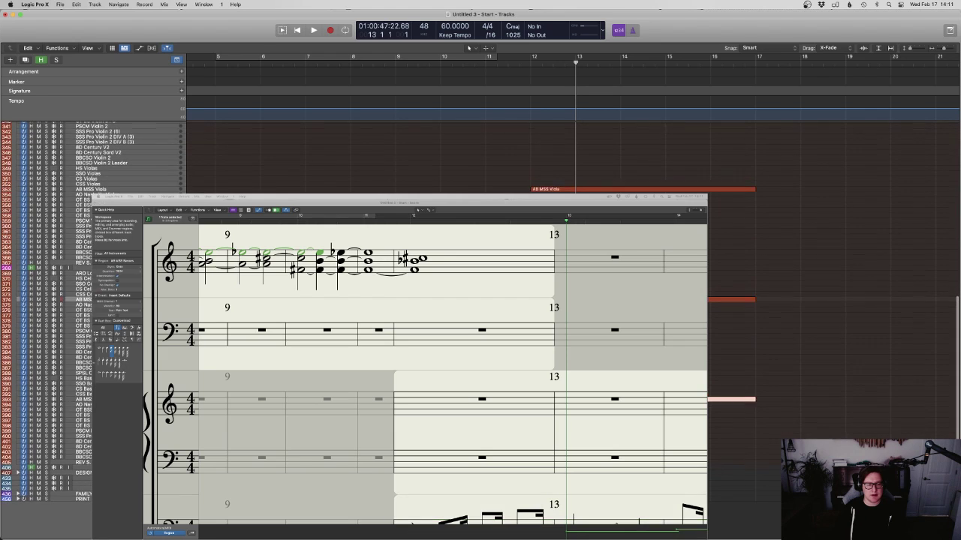
key("p")
scroll(425, 375, "down", 5)
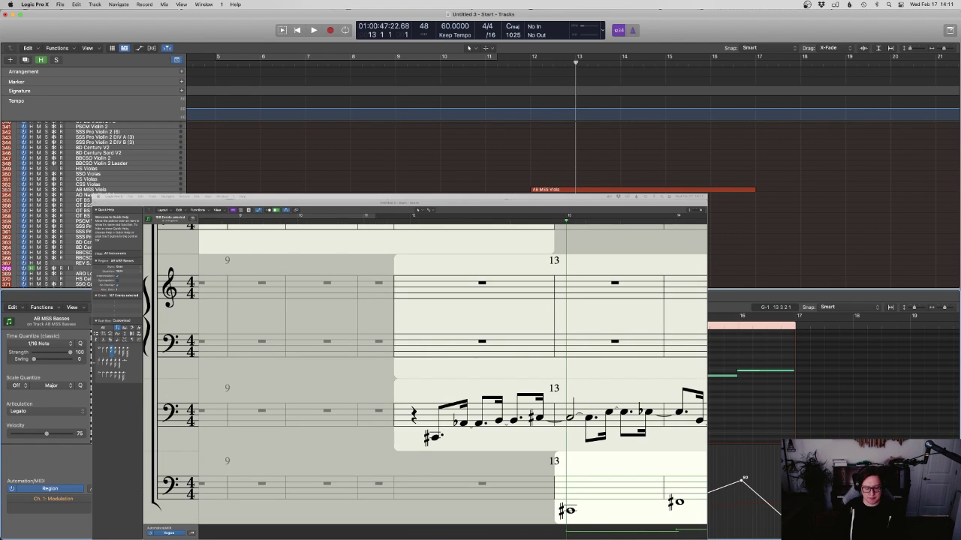
left_click_drag(532, 189, 576, 189)
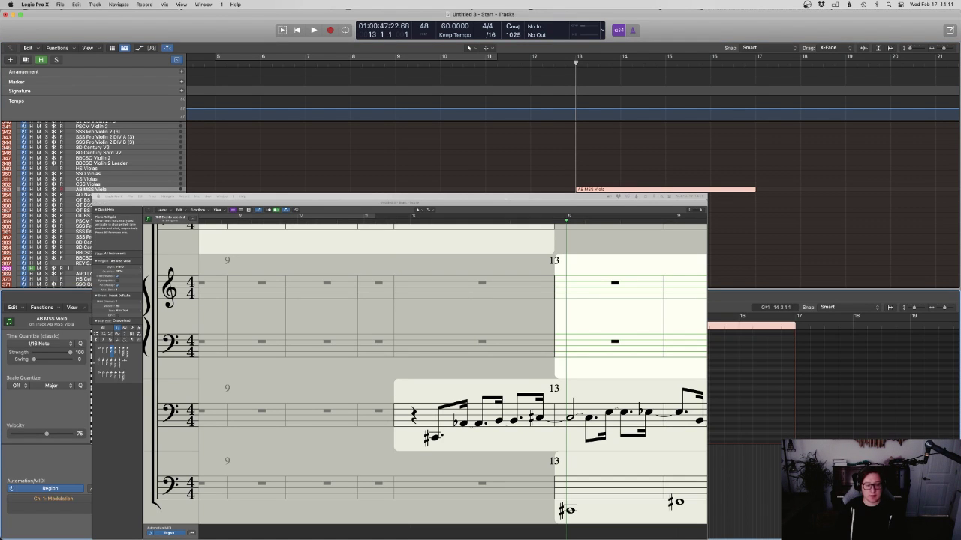
key("super+v")
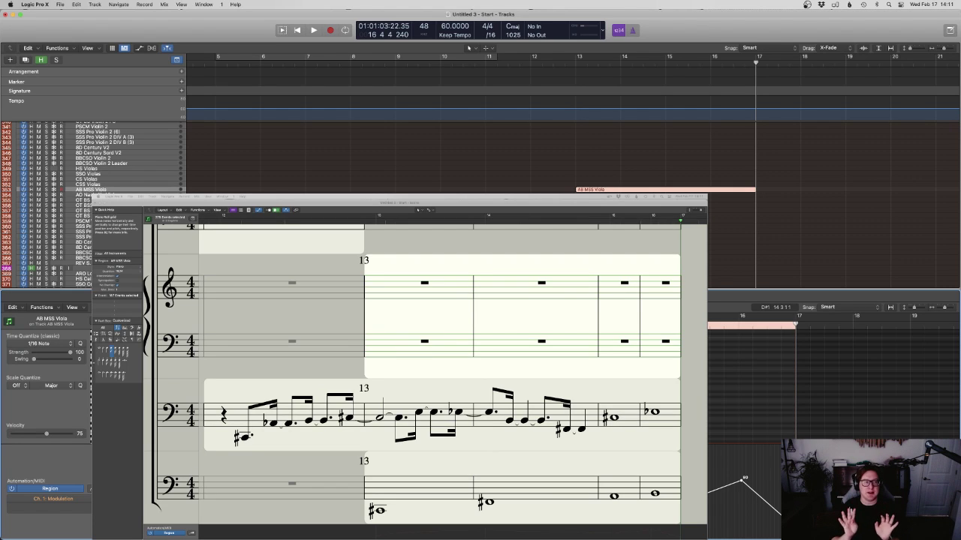
Record a sustained viola line into the AB MSS Viola region over bars 13 to 16
scroll(614, 319, "left", 1)
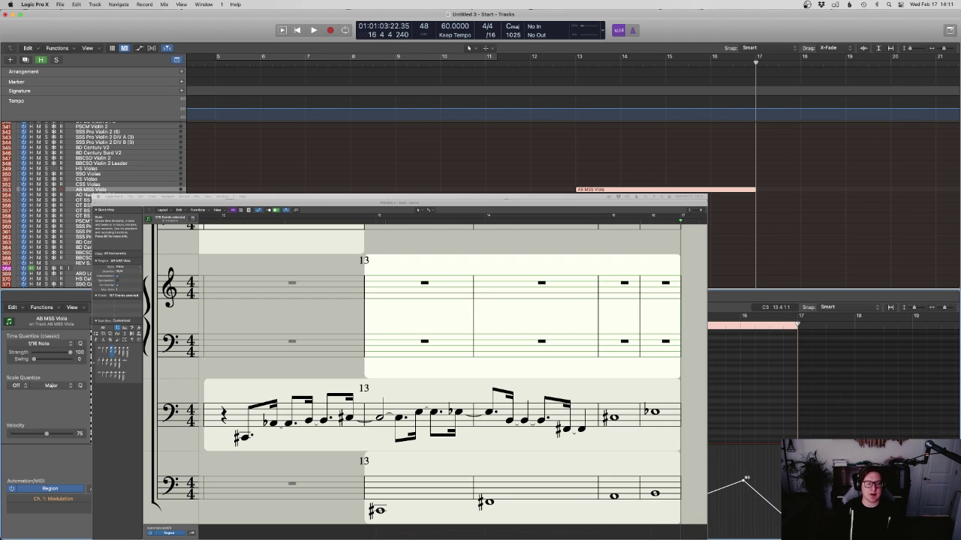
left_click(582, 318)
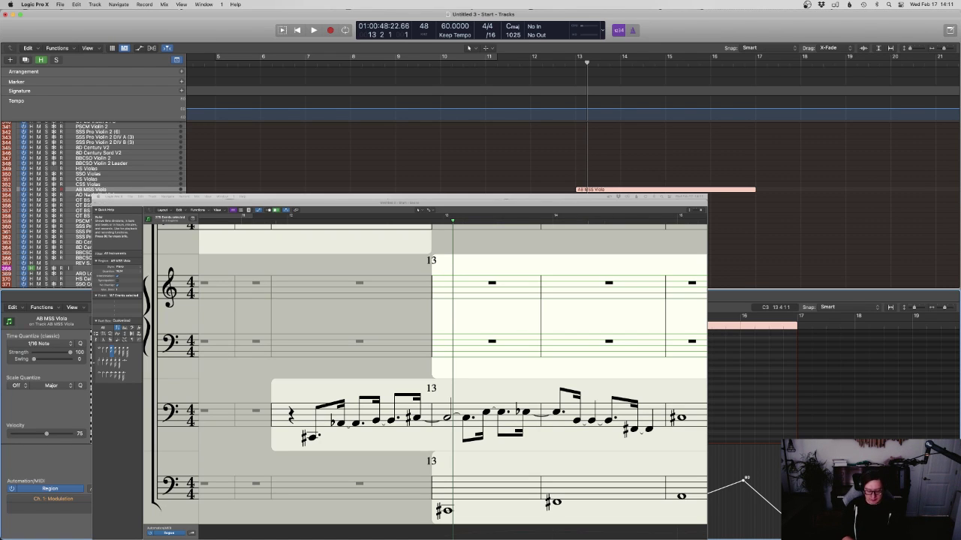
key("space")
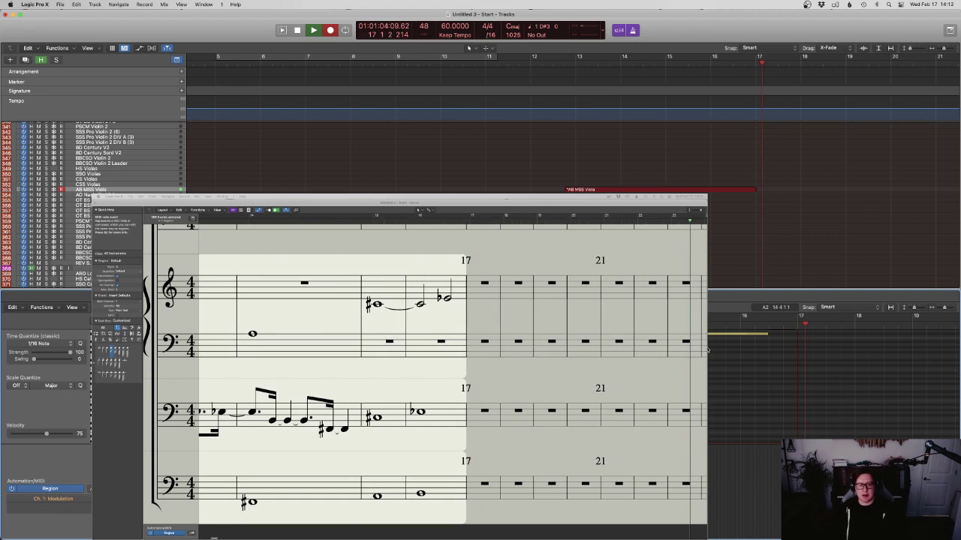
key("space")
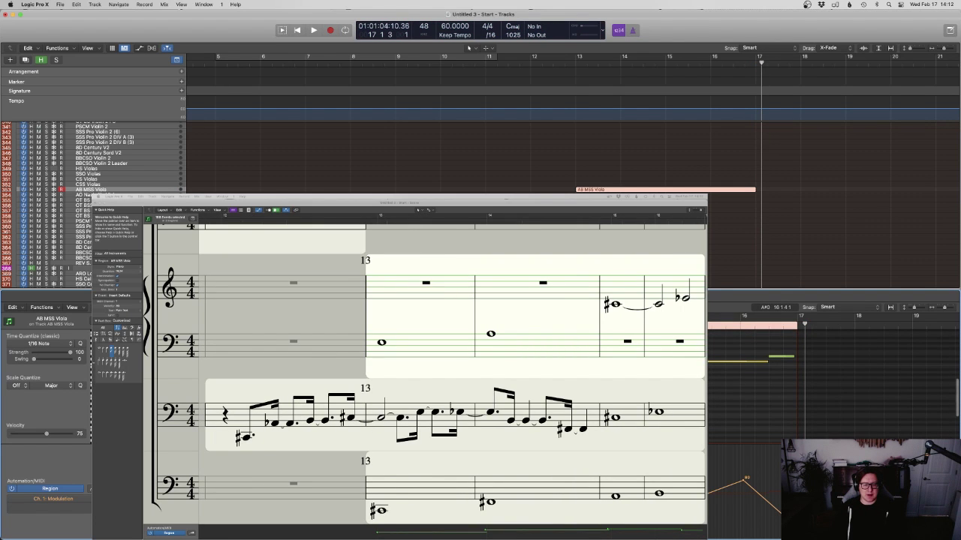
Raise the viola region's Modulation peak near bar 16 to 104 and move the bar 14 note up a semitone
left_click_drag(745, 478, 744, 461)
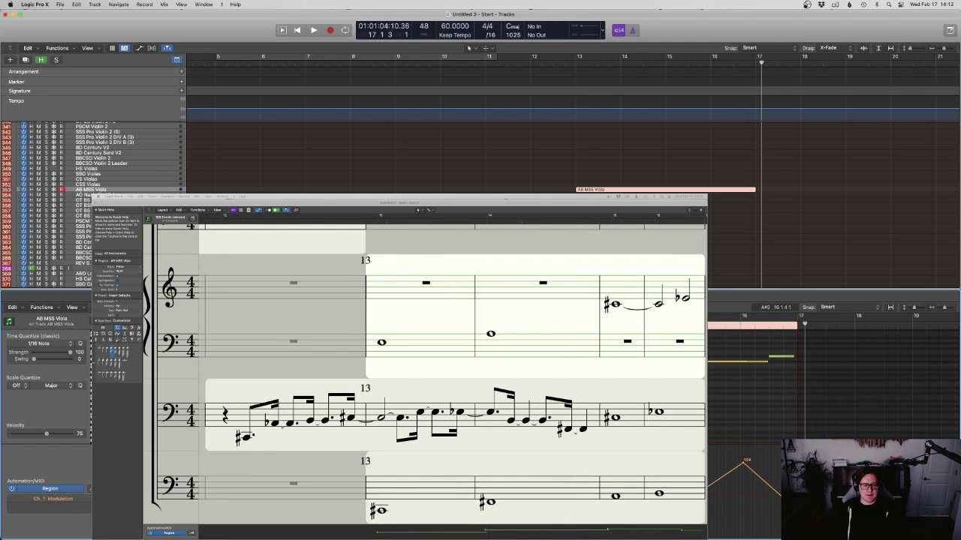
left_click_drag(797, 511, 797, 502)
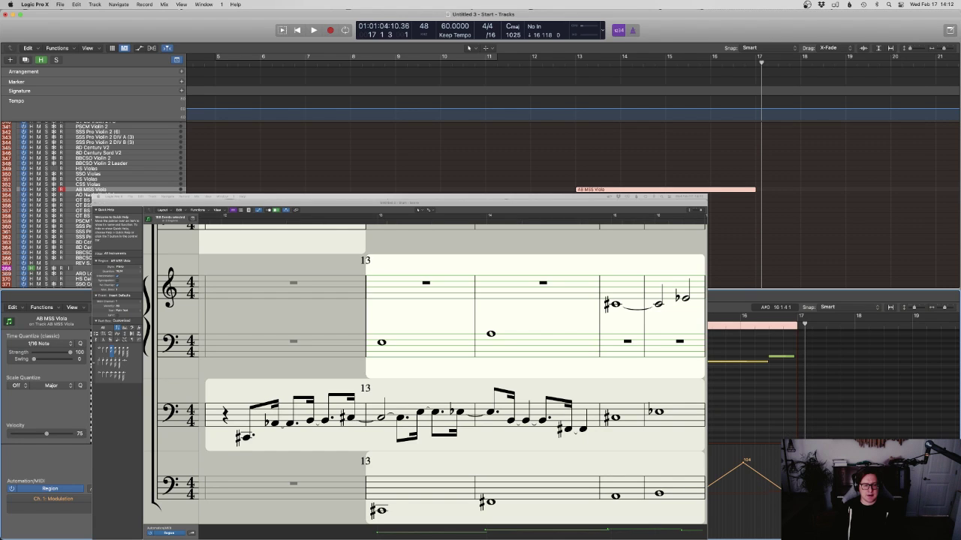
left_click_drag(626, 536, 626, 523)
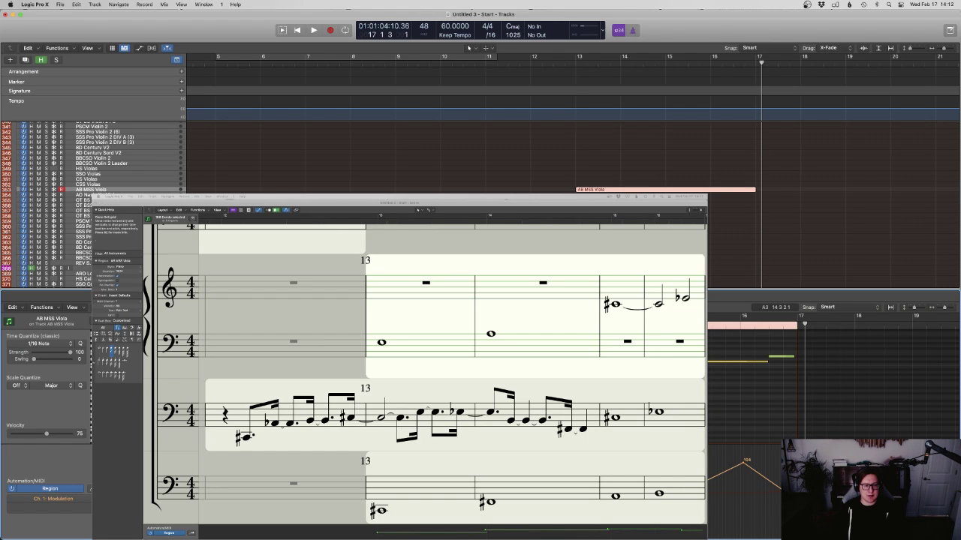
left_click(490, 333)
key("alt+Up")
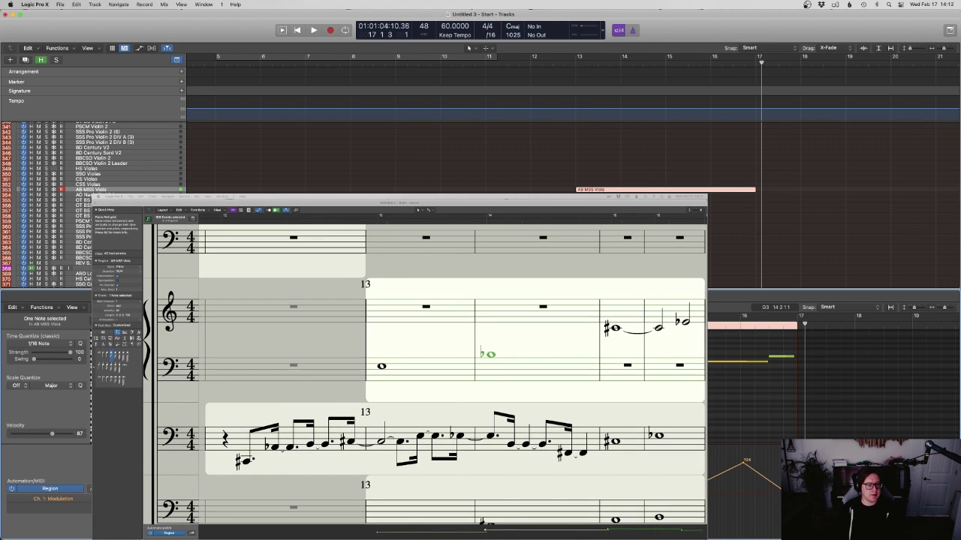
Try replacing the bar 14 viola note with the bar 13 note sustained through bar 14
key("space")
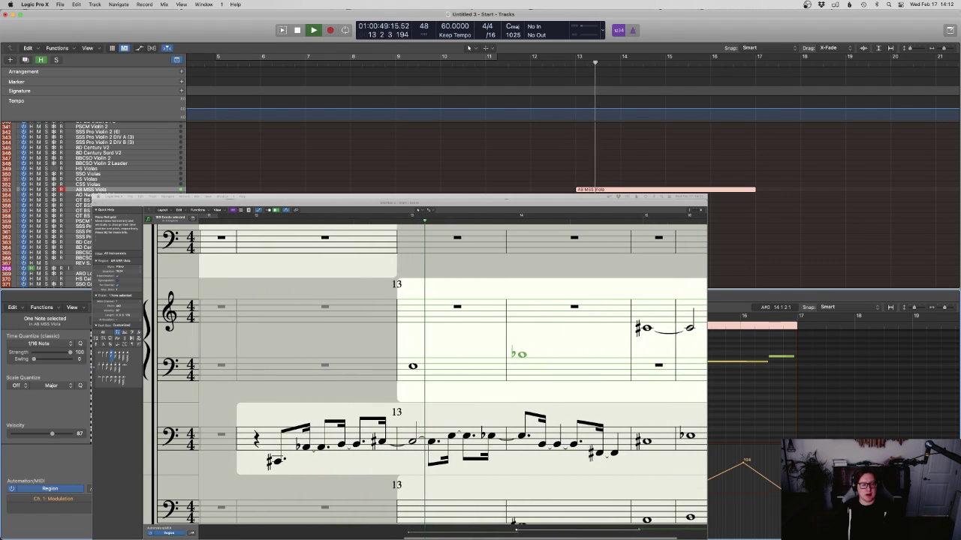
left_click(640, 430)
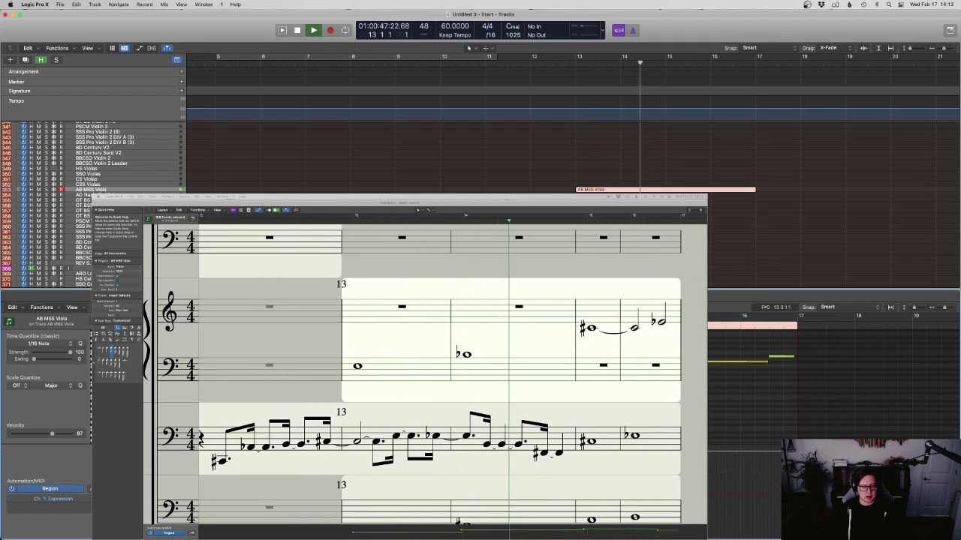
key("space")
left_click(644, 369)
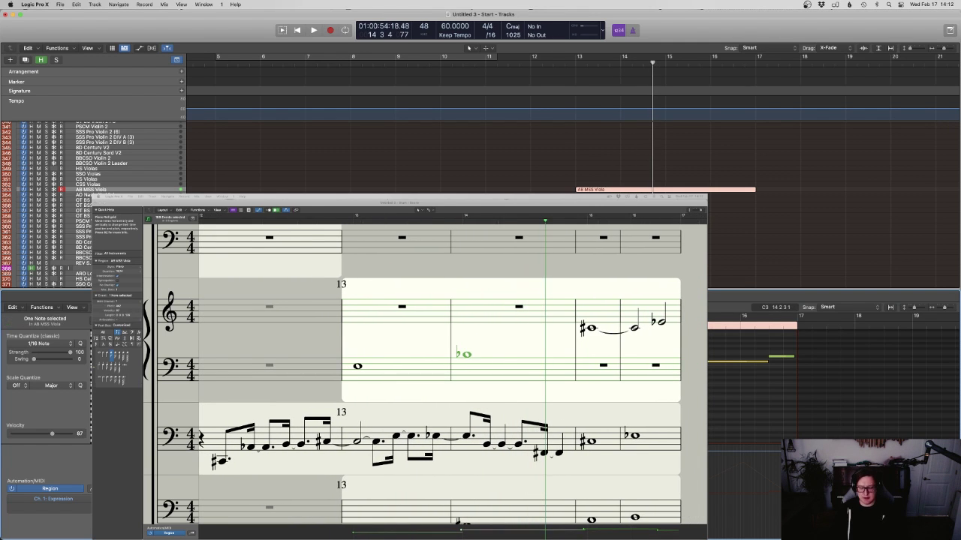
key("Delete")
left_click_drag(630, 386, 687, 386)
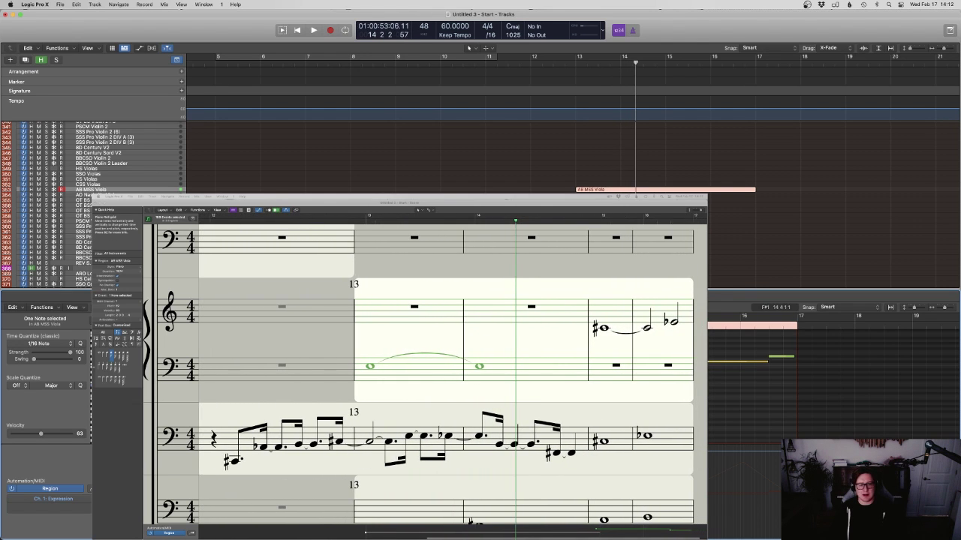
key("space")
Lower the flat note in bar 14 of the AB MSS Viola part to the sharp just above the bar 13 note, and play it back
key("alt+Down")
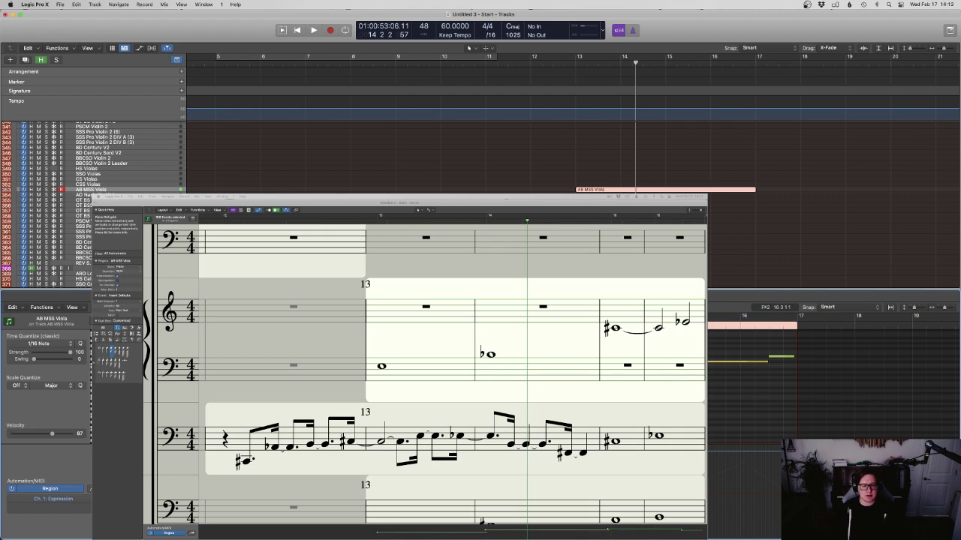
key("alt+Down")
key("alt+Down")
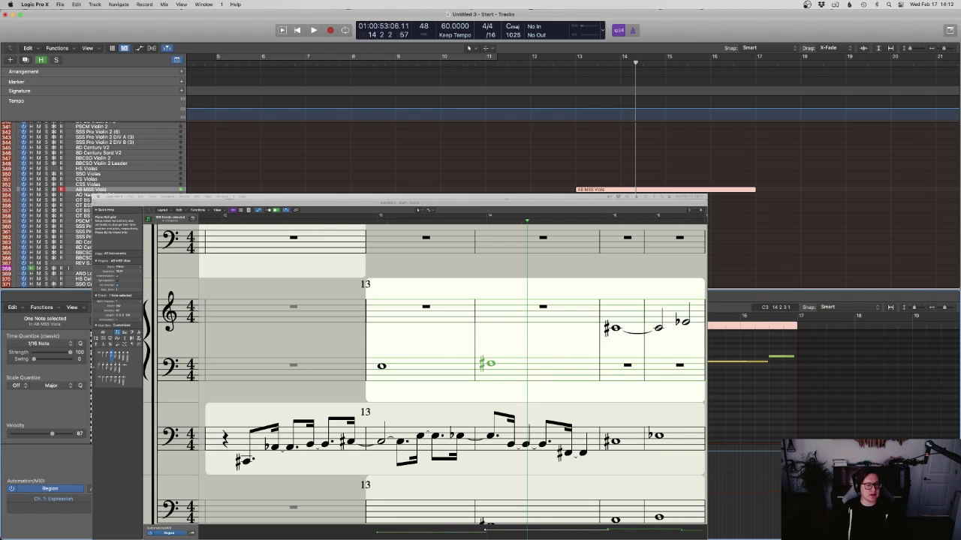
left_click(913, 345)
key("space")
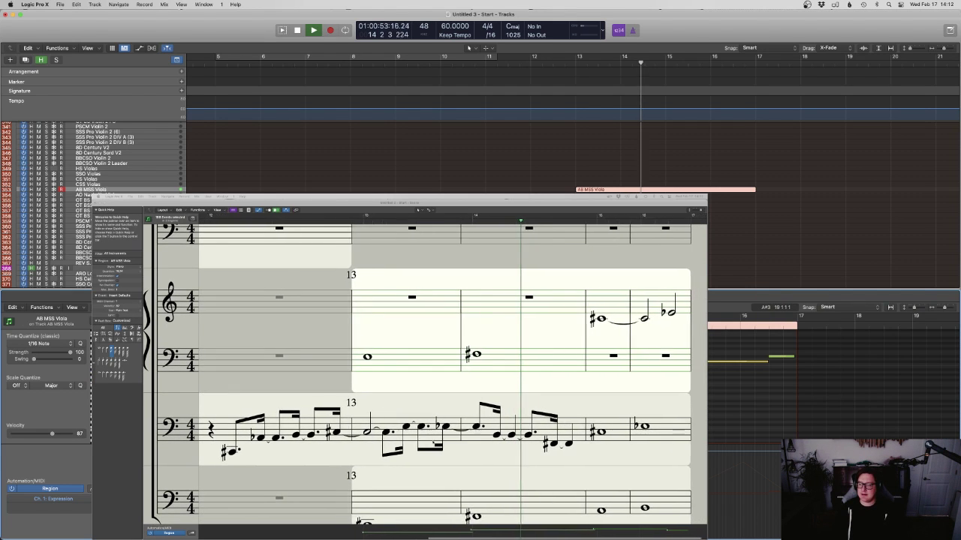
key("space")
key("space")
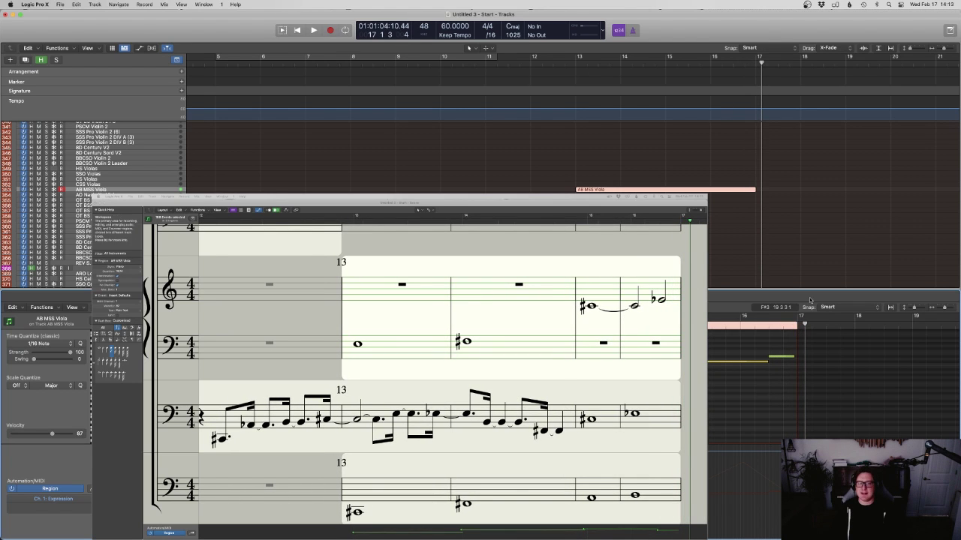
Audition the AB MSS Viola part soloed, and again together with the other strings
key("comma")
key("comma")
key("comma")
key("s")
key("space")
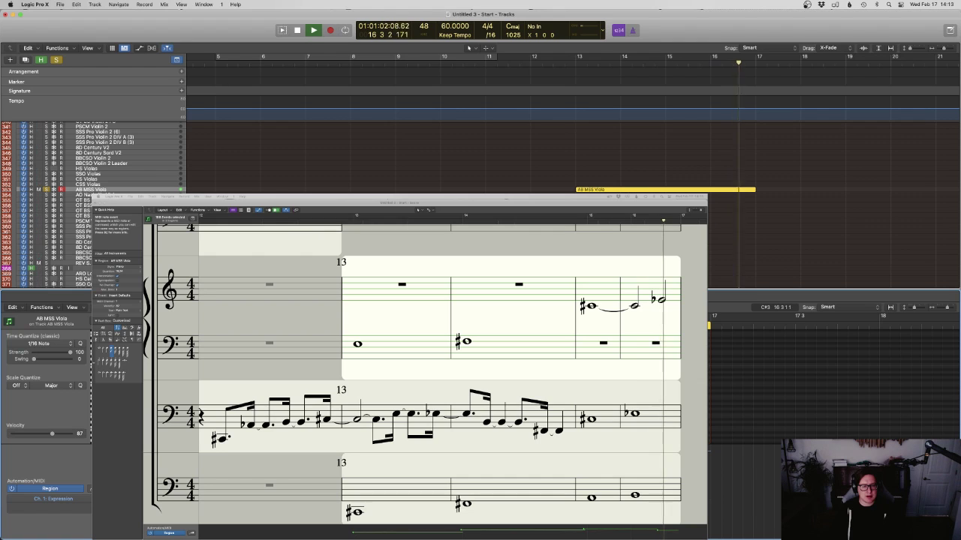
key("space")
left_click(592, 306)
left_click(371, 345)
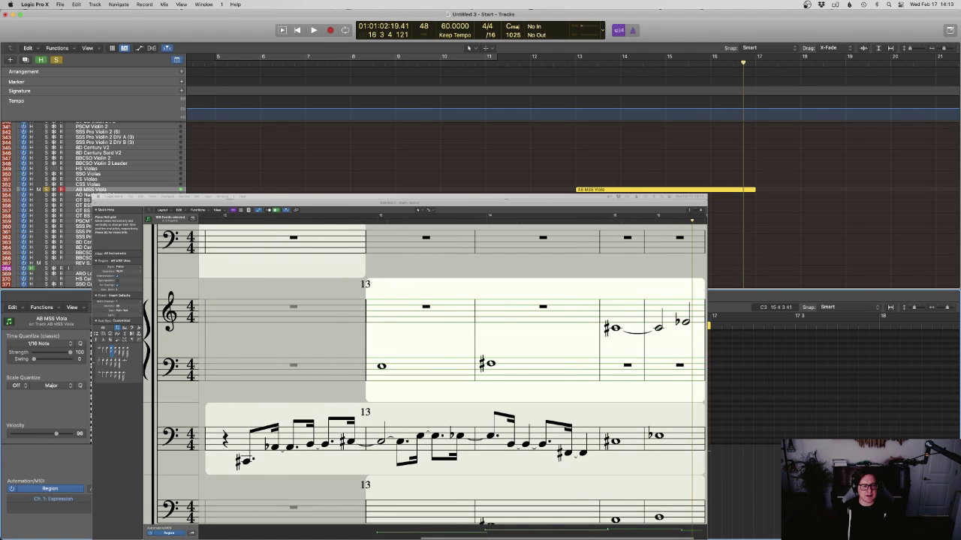
key("s")
key("space")
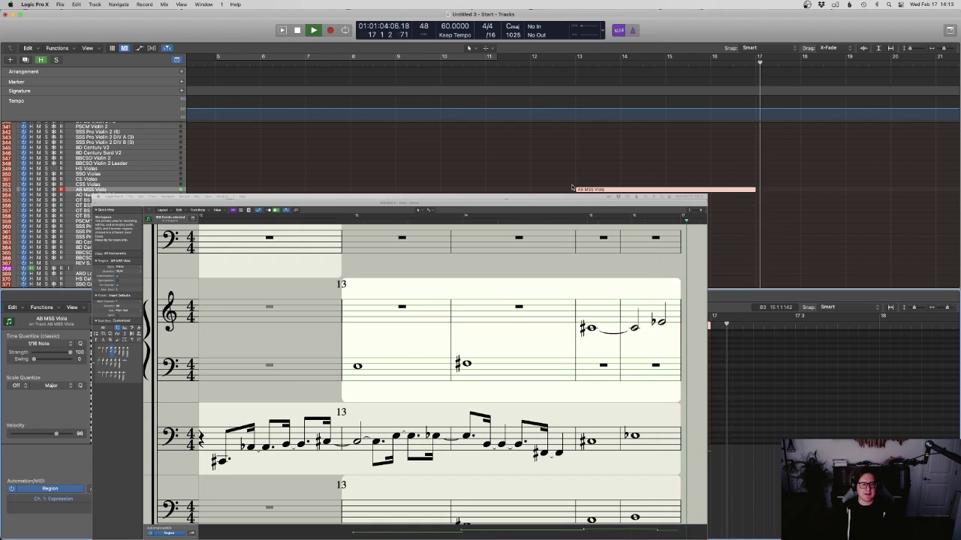
Close the piano roll, select the AB MSS Violin 2 region in the score and place the playhead at bar 17
key("p")
scroll(480, 330, "up", 6)
key("space")
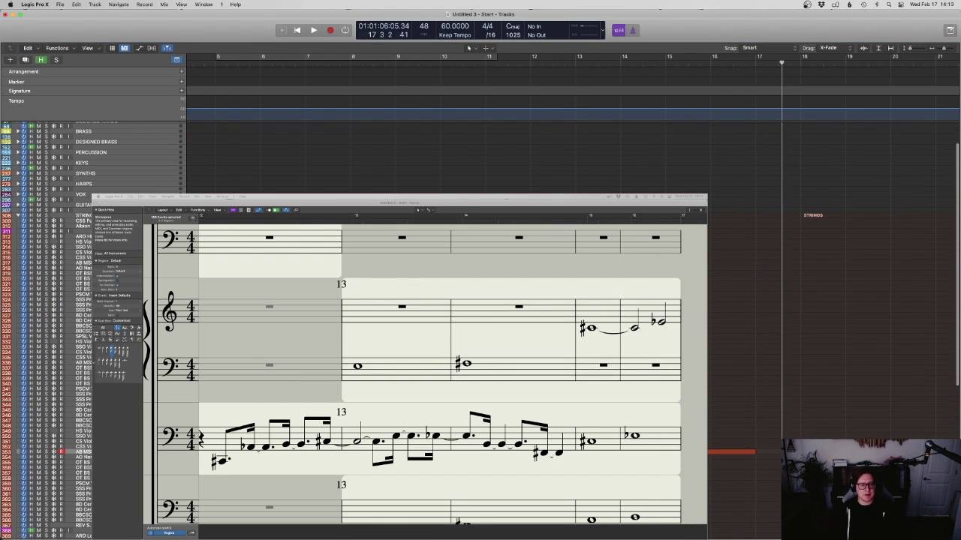
scroll(480, 331, "up", 1)
scroll(481, 330, "down", 1)
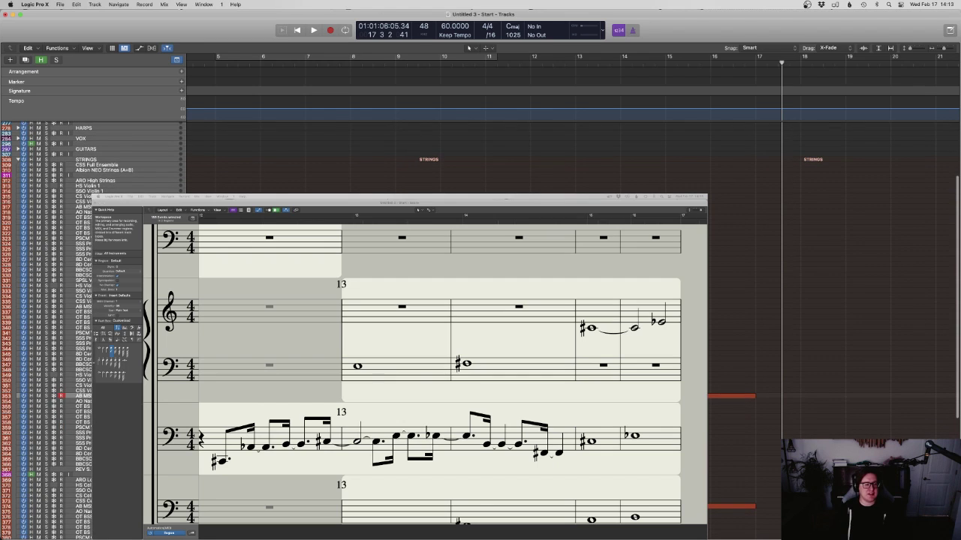
left_click(270, 259)
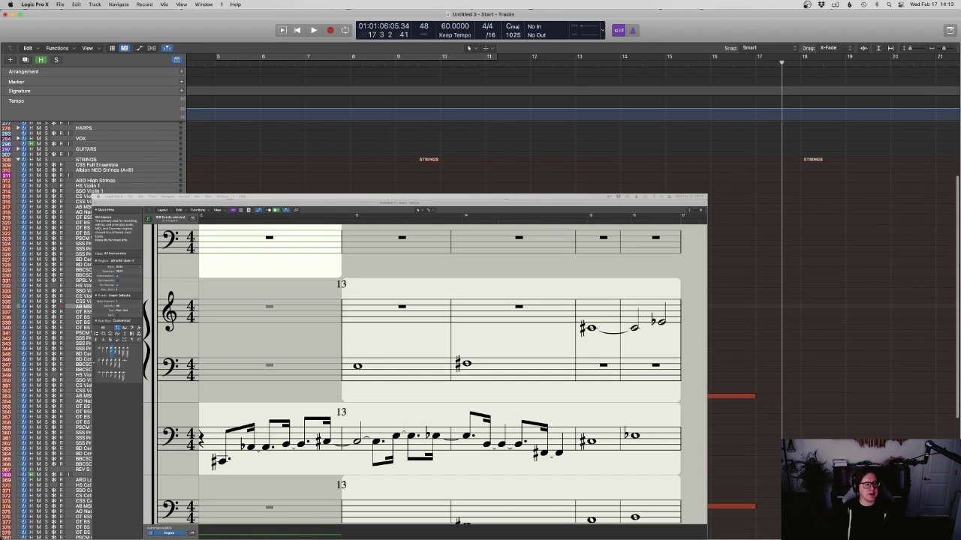
left_click(745, 63)
left_click_drag(747, 65, 756, 65)
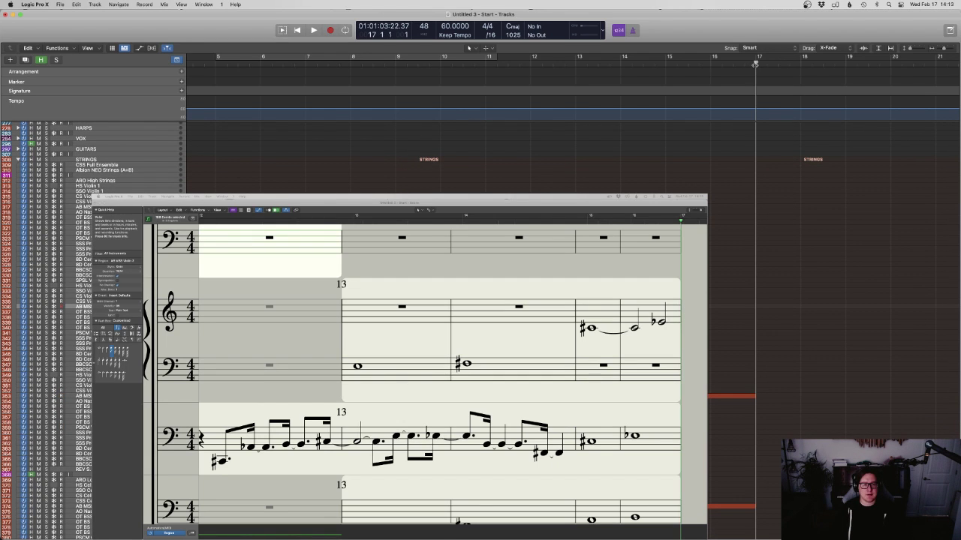
Switch to Vienna Ensemble Pro, show the AB MSS Violin 2 instance and try its ostinato articulation
key("ctrl+Up")
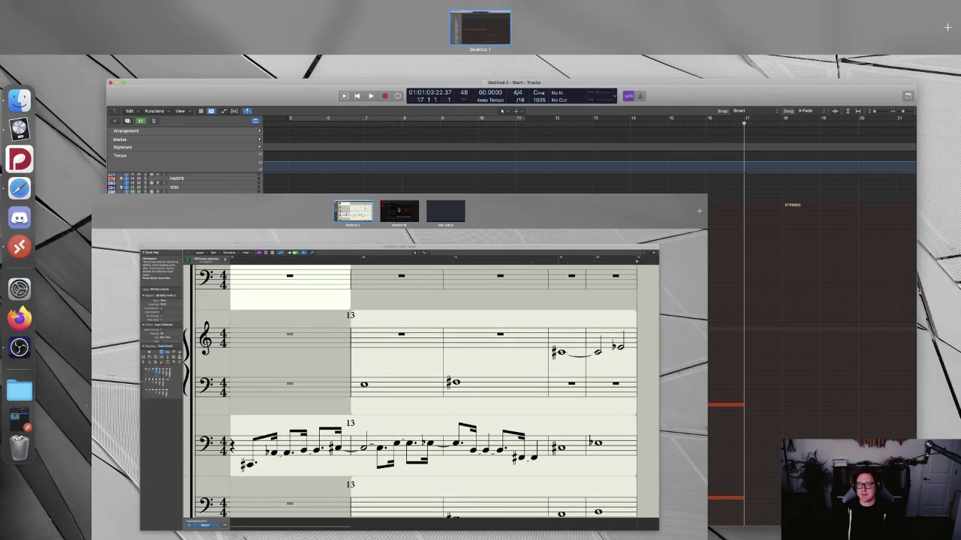
left_click(398, 212)
left_click(125, 235)
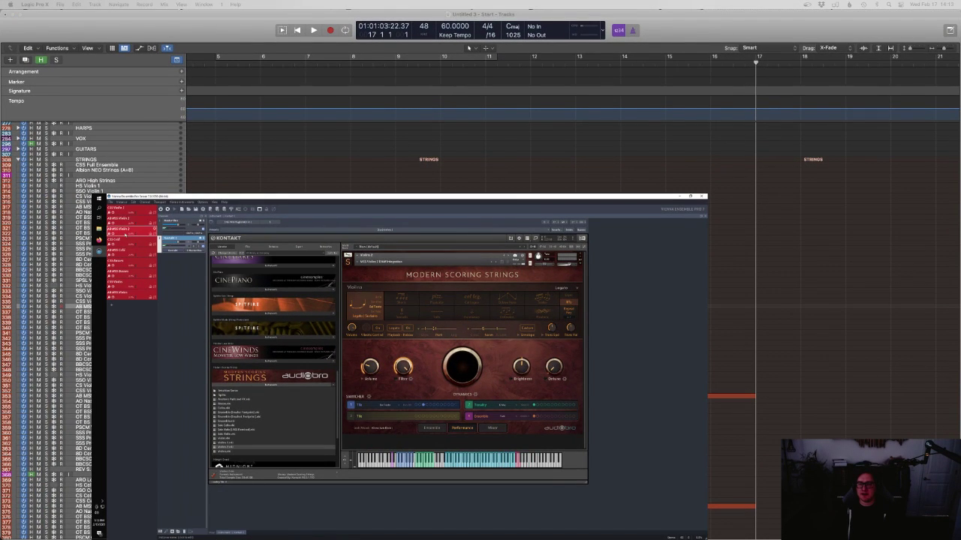
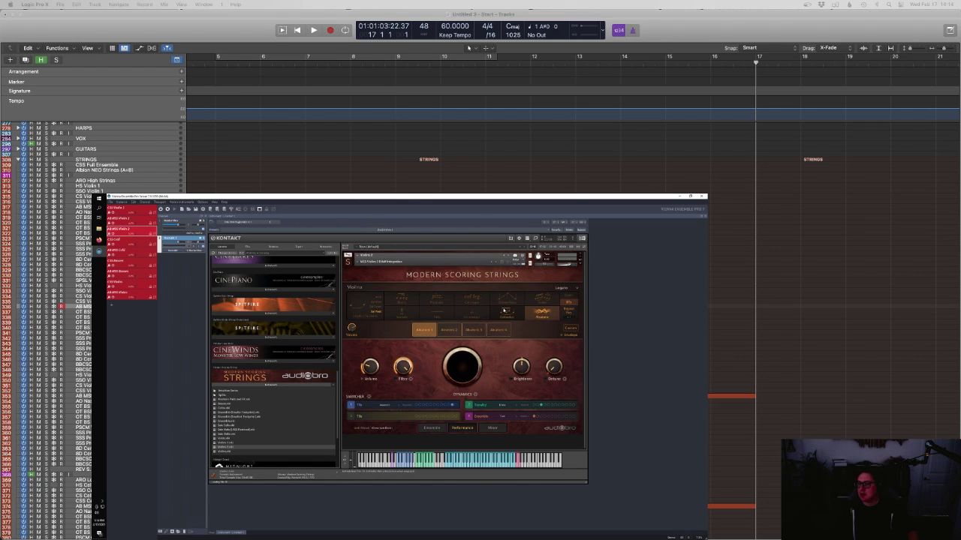
left_click(506, 311)
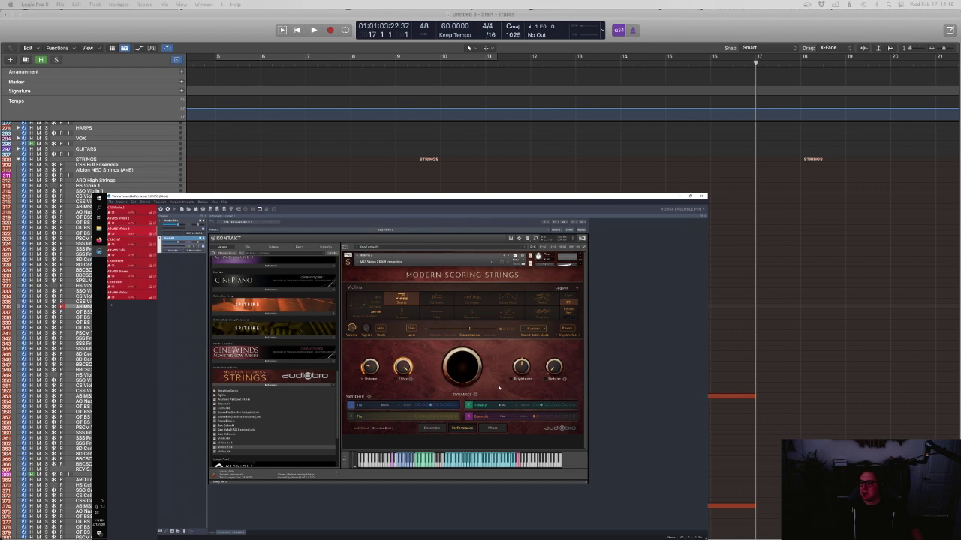
Duplicate the AB MSS Violin 2 track with its own Modern Scoring Strings instance, and place the playhead at bar 13
left_click(756, 279)
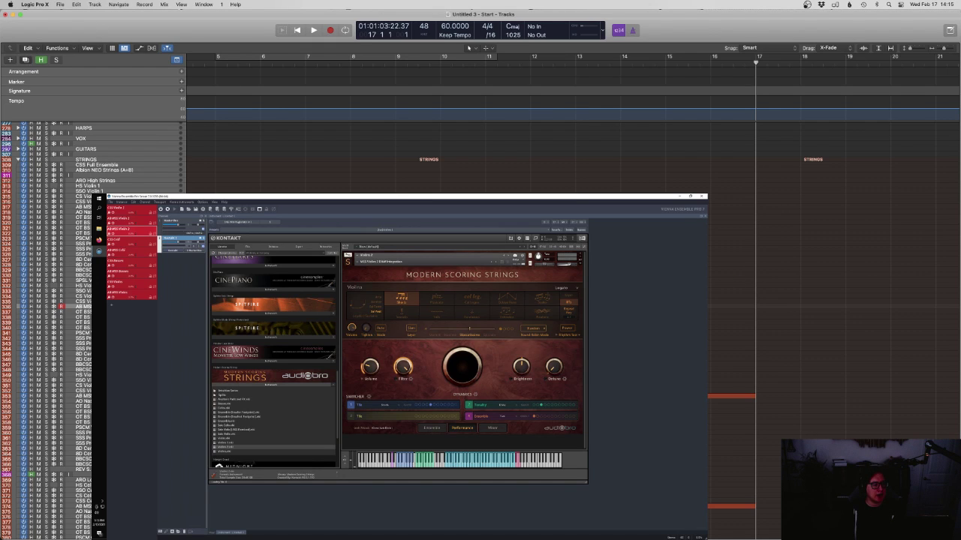
key("ctrl+s")
key("super+d")
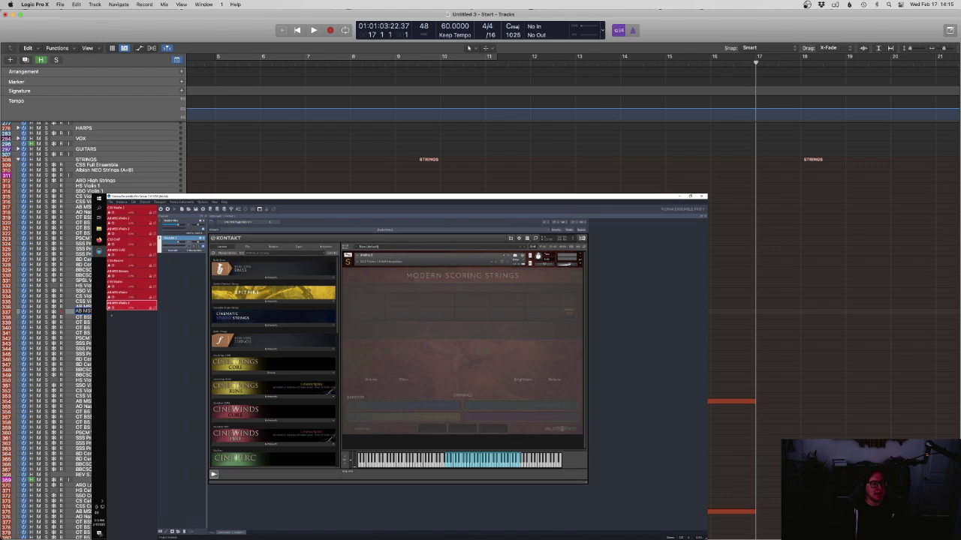
left_click(578, 66)
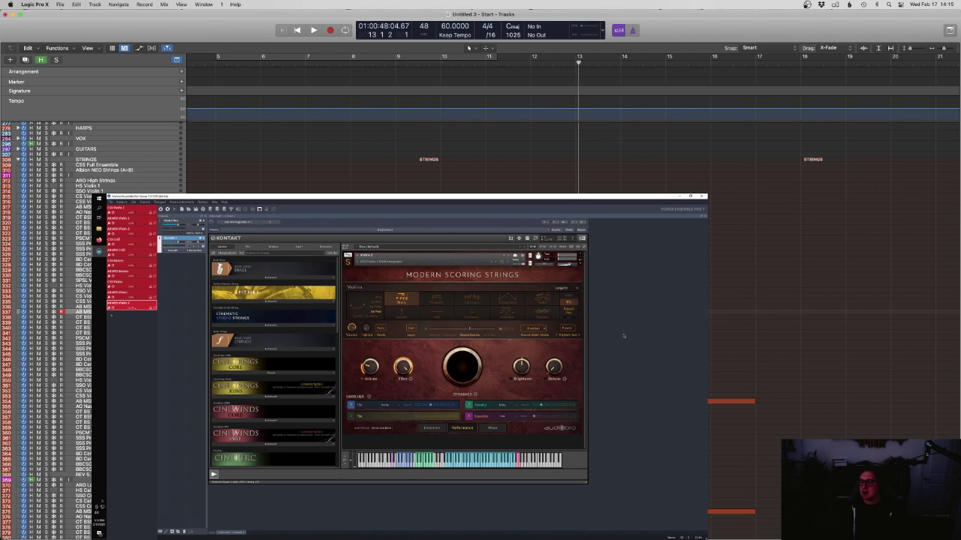
Compare the ostinato and legato articulations in the duplicated Violin 2 patch and leave the ostinato one active
left_click(506, 313)
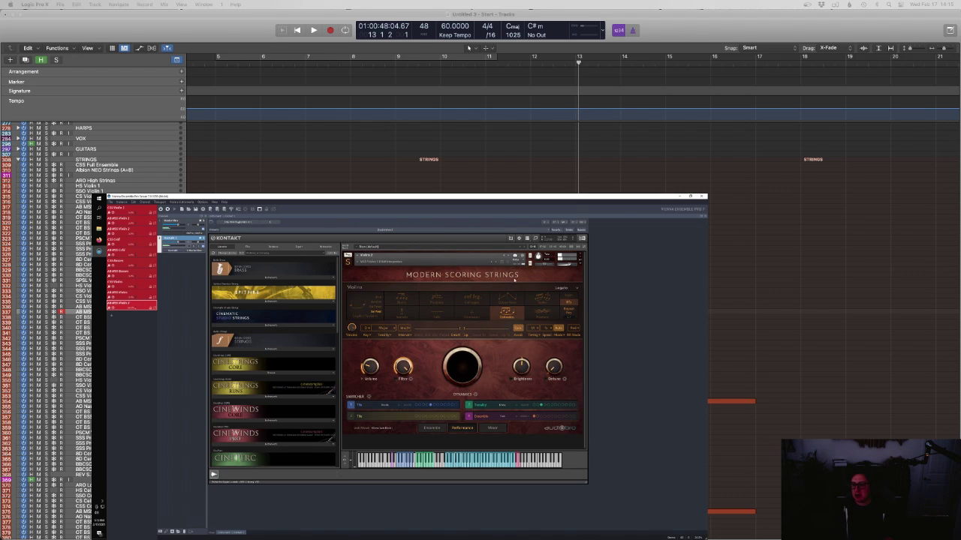
left_click(379, 299)
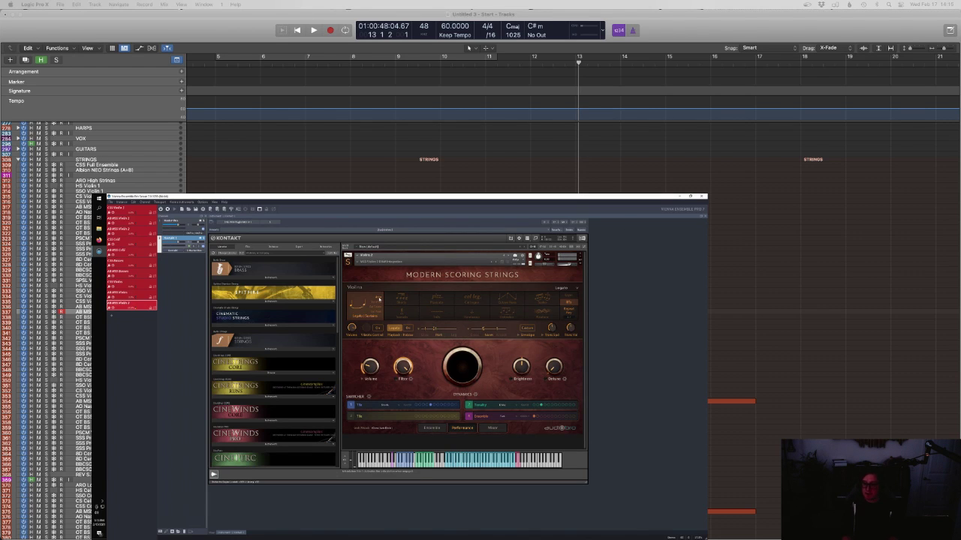
left_click(507, 314)
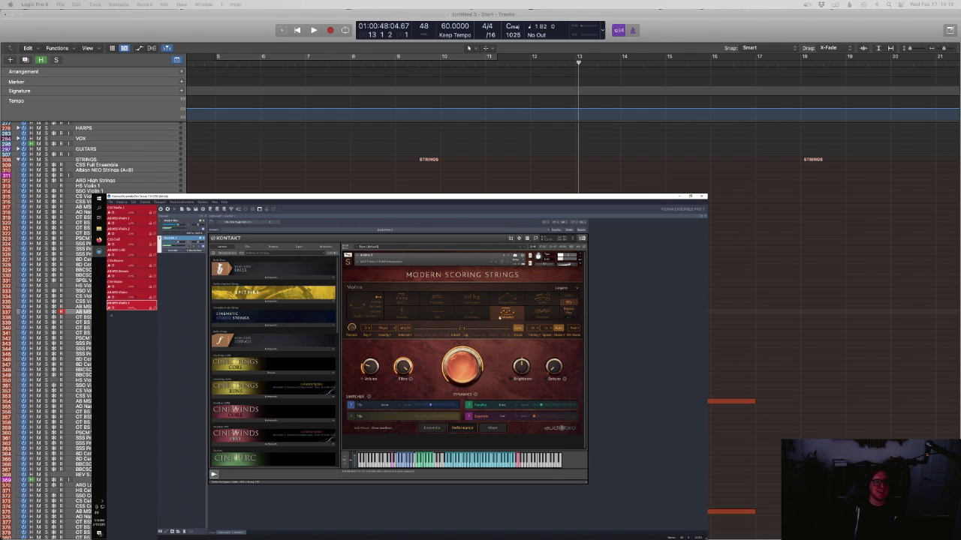
Record an ostinato chord part on the duplicated Violin 2 track from bar 17 to bar 21
left_click(762, 67)
key("r")
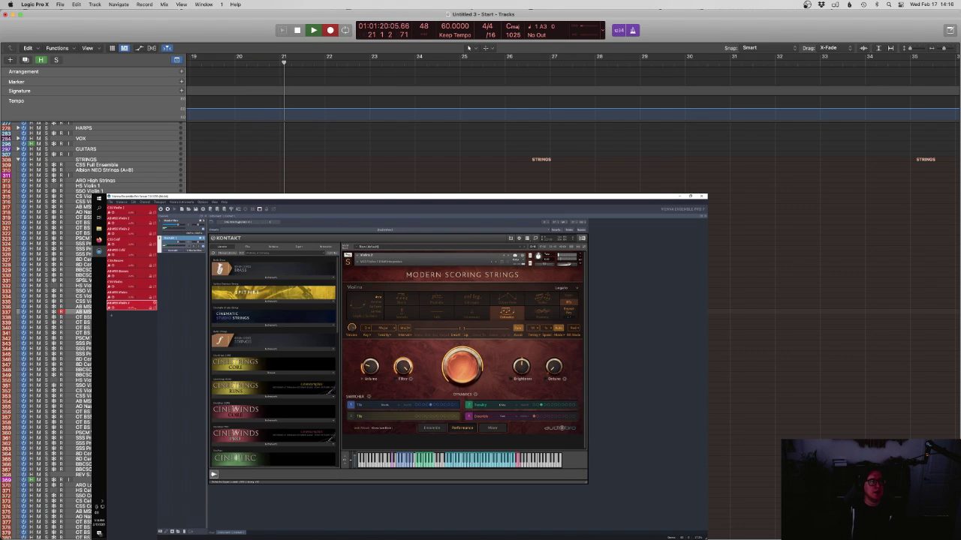
key("space")
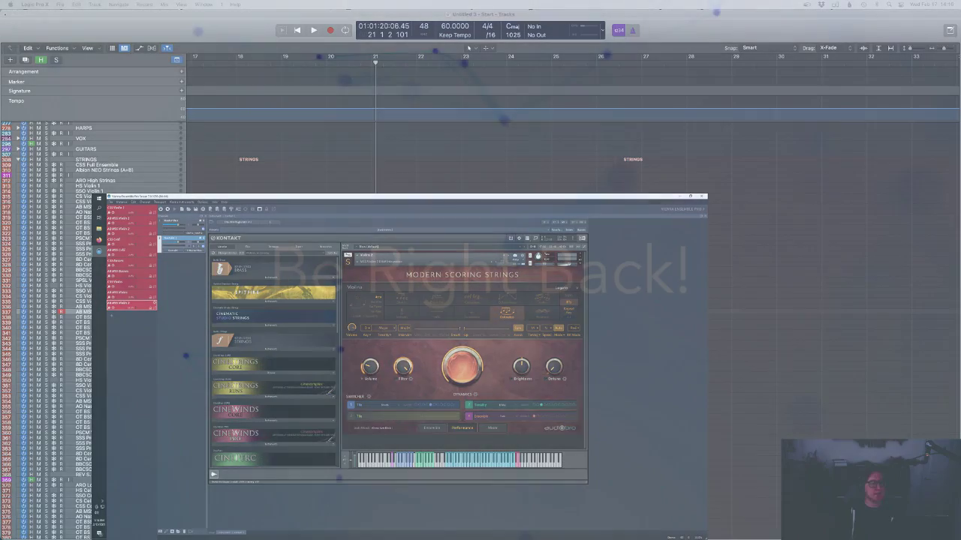
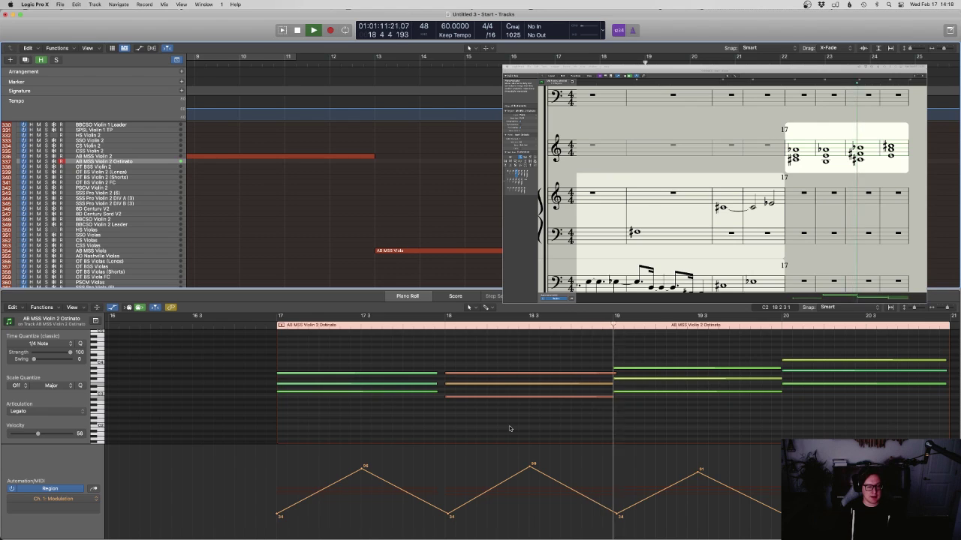
Shorten the overlapping top note of the bar 18 chord to exactly one bar and play the passage back
key("space")
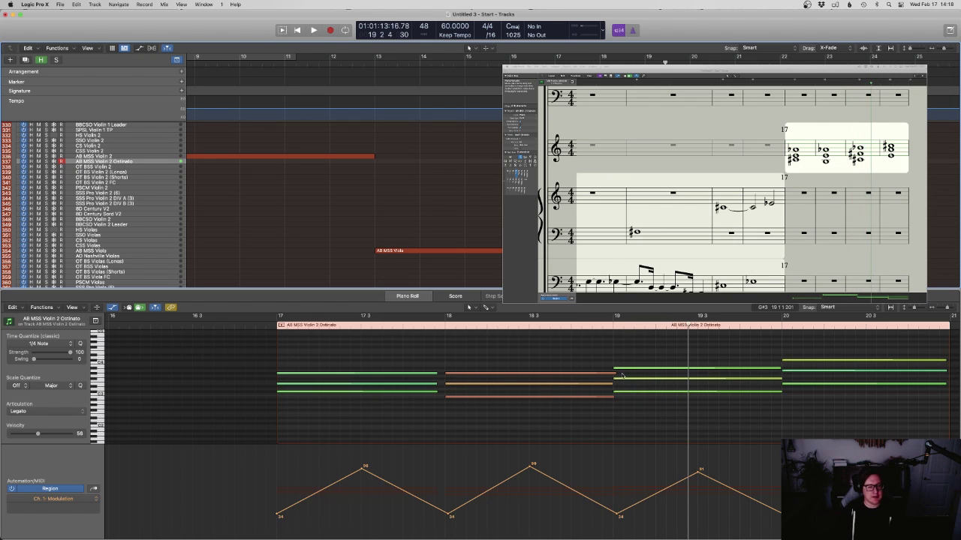
left_click_drag(614, 376, 610, 376)
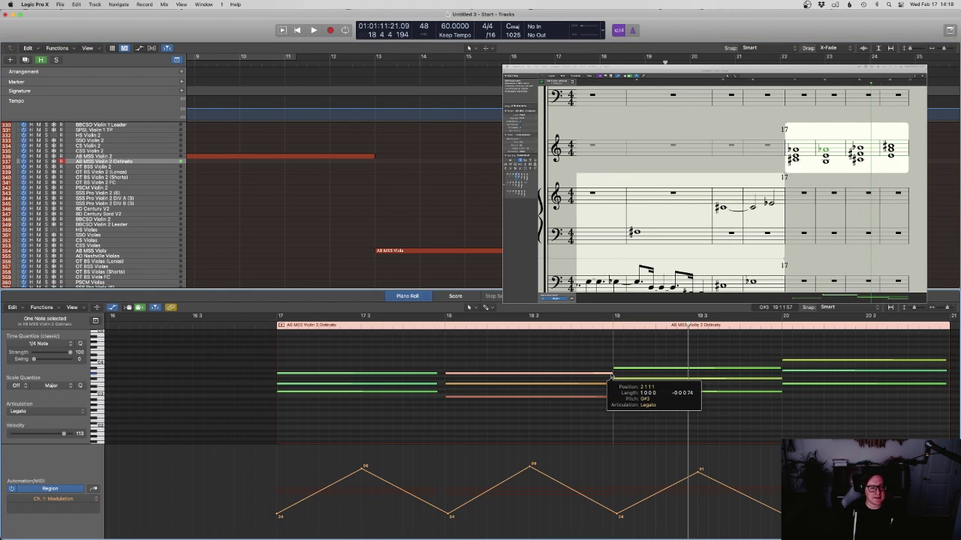
left_click(553, 316)
key("space")
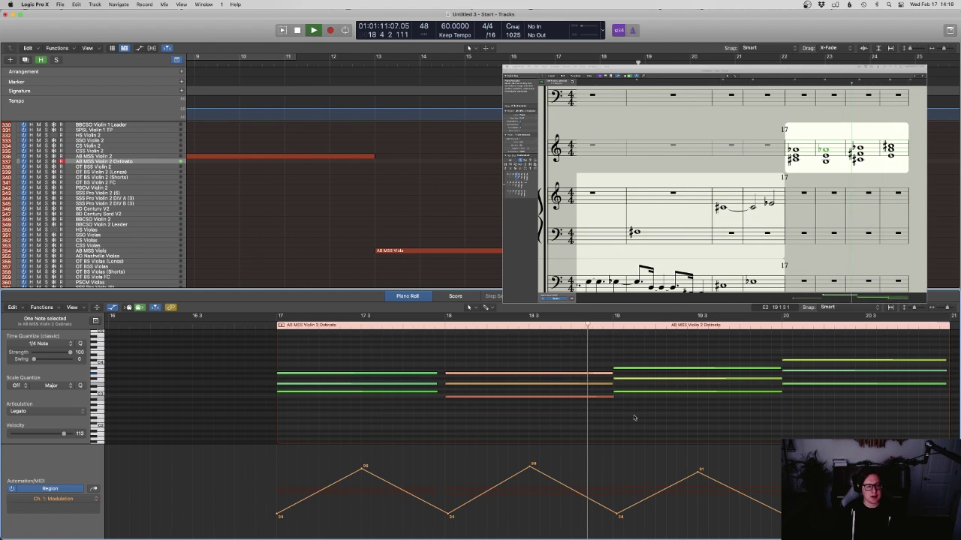
left_click(635, 418)
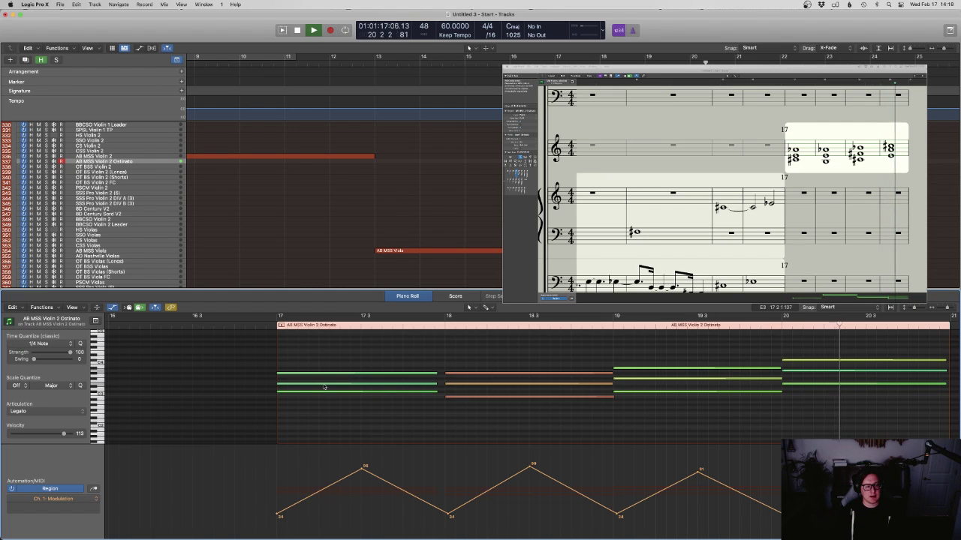
Play the Violin 2 Ostinato region from its start and raise the Modulation peak in bar 20 to 108
scroll(304, 364, "down", 1)
left_click(265, 317)
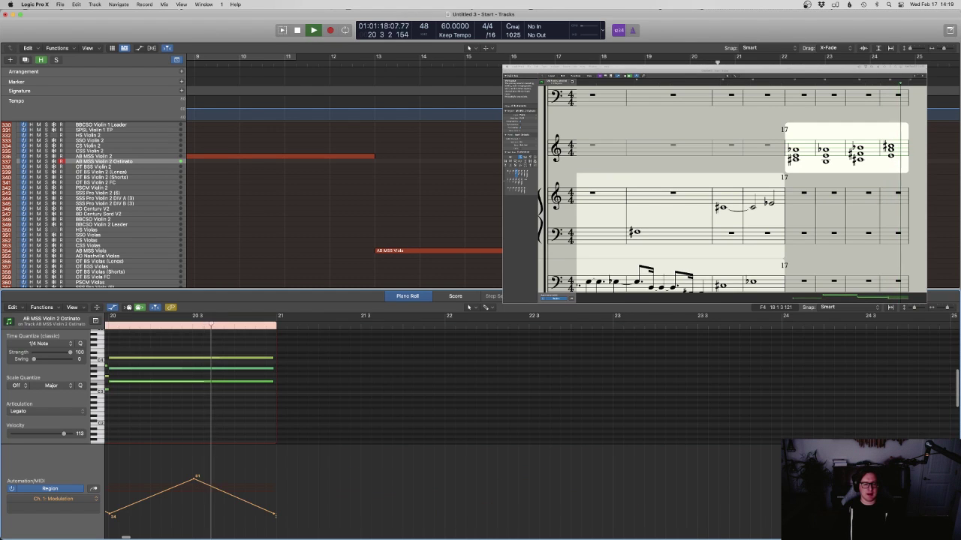
scroll(342, 389, "left", 5)
scroll(463, 448, "left", 4)
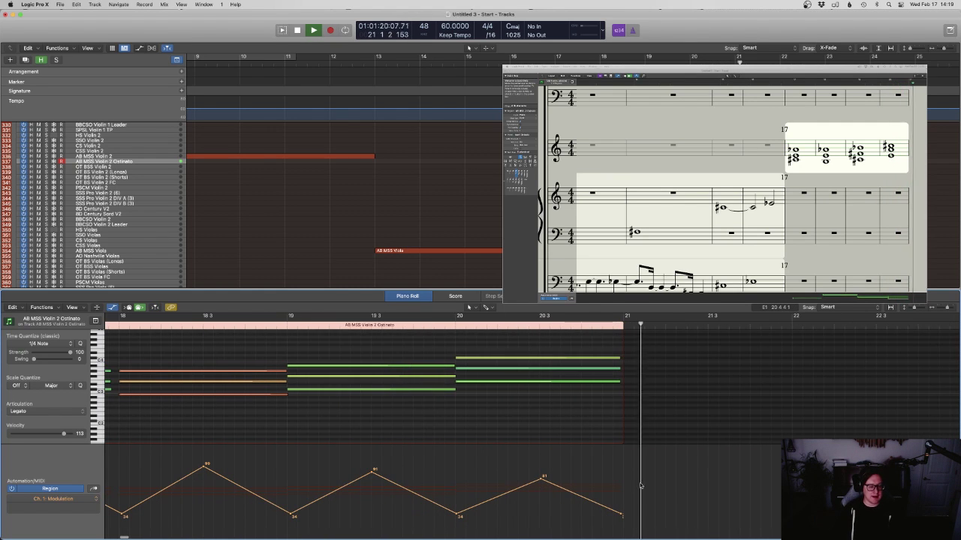
key("space")
left_click_drag(541, 480, 541, 458)
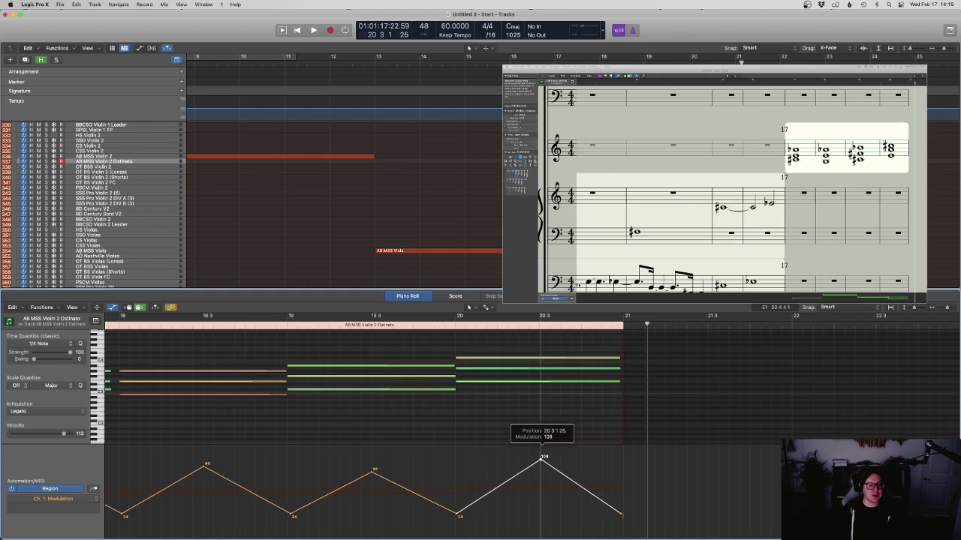
Play back the opening of the Violin 2 Ostinato region from bar 17
scroll(574, 418, "left", 8)
scroll(573, 419, "left", 2)
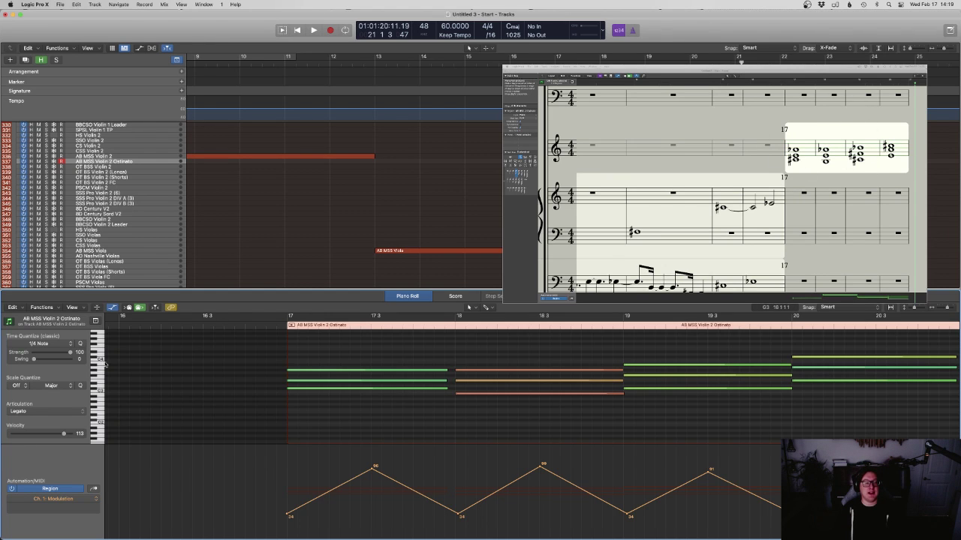
key("space")
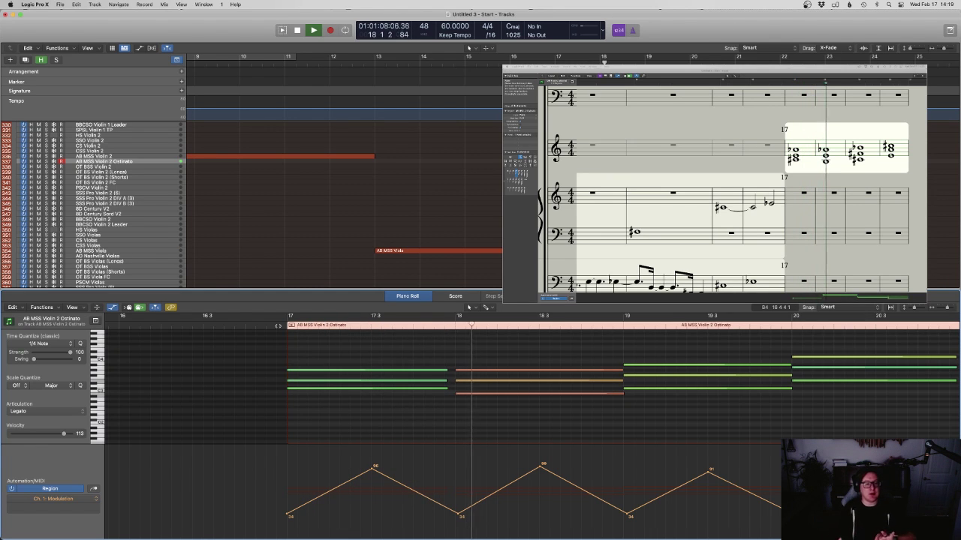
key("space")
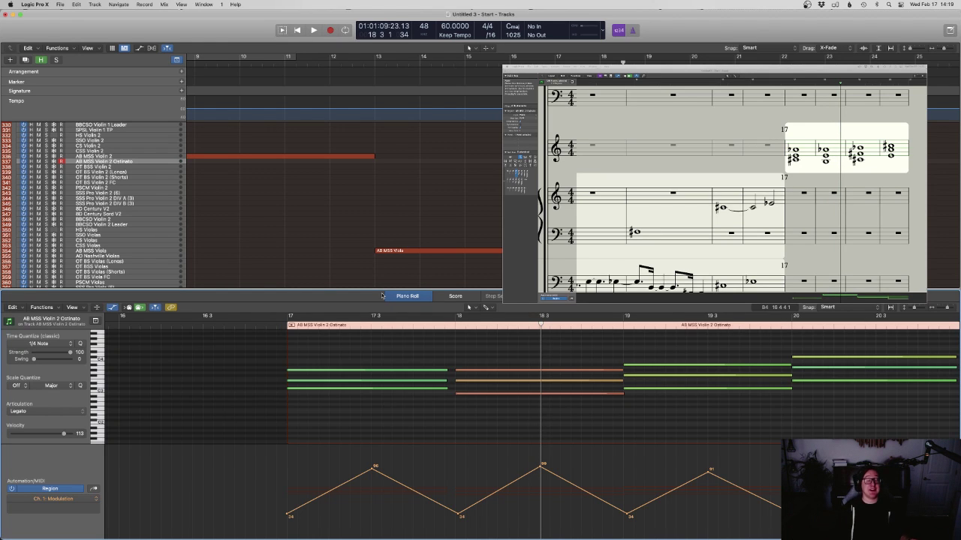
scroll(679, 443, "right", 3)
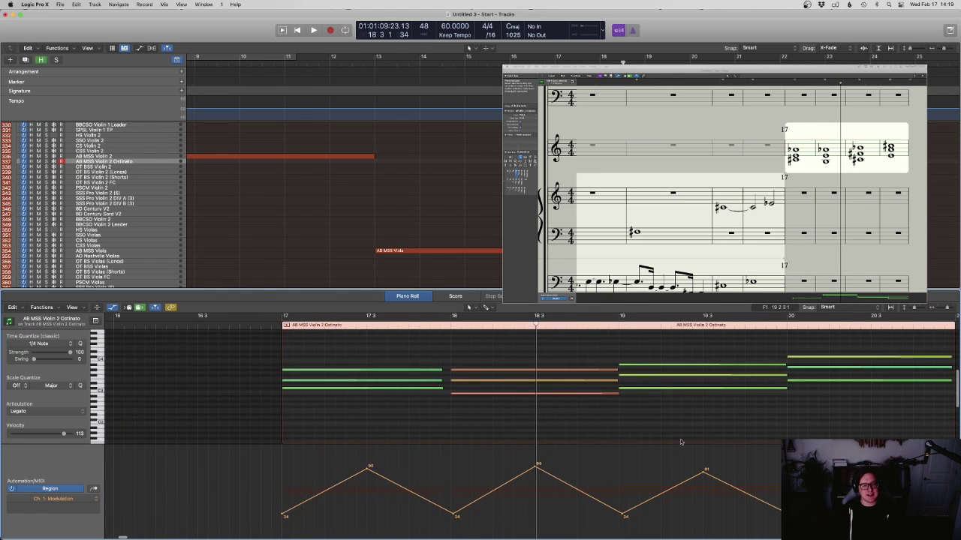
Close the editor, place the playhead at bar 17, expand the WINDS group and select the CW Cor Ang track
key("e")
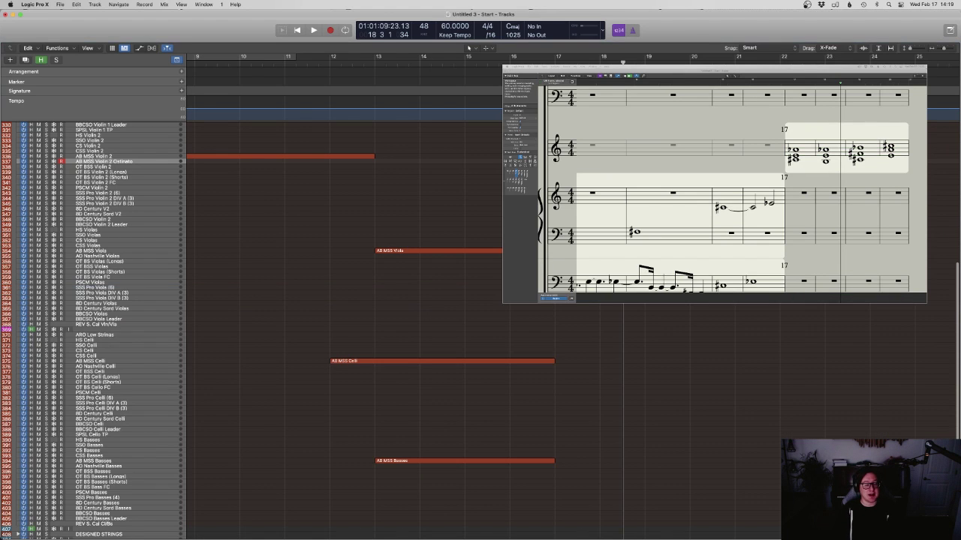
left_click(556, 62)
scroll(556, 188, "up", 8)
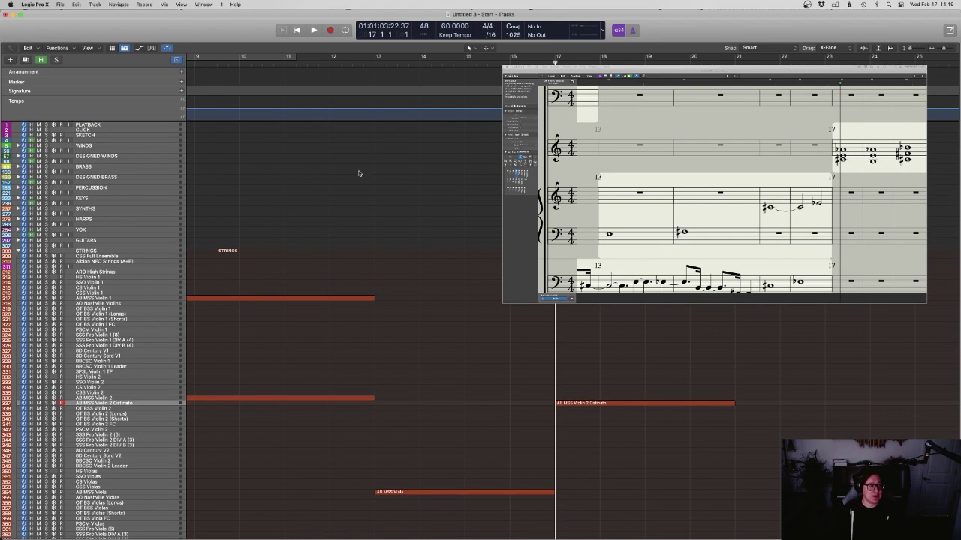
left_click(18, 146)
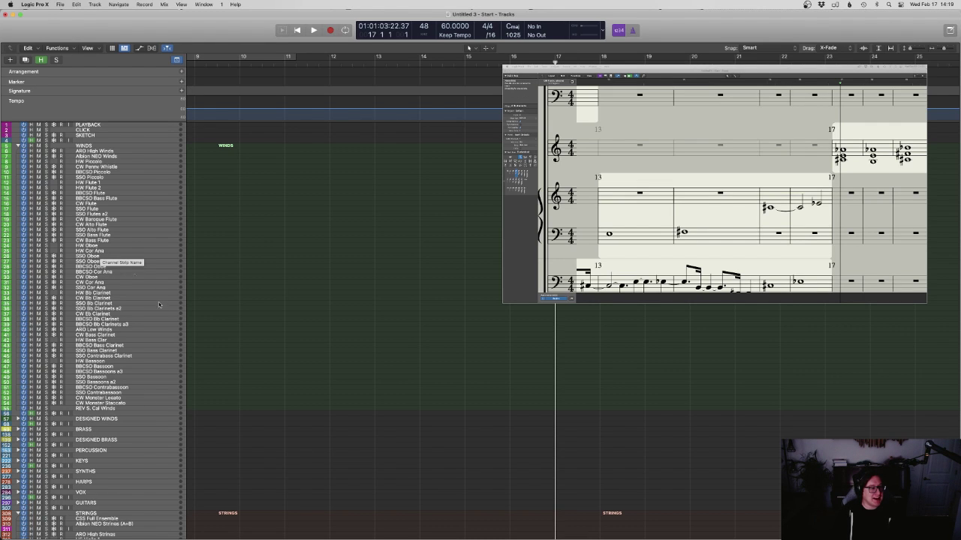
scroll(271, 327, "down", 1)
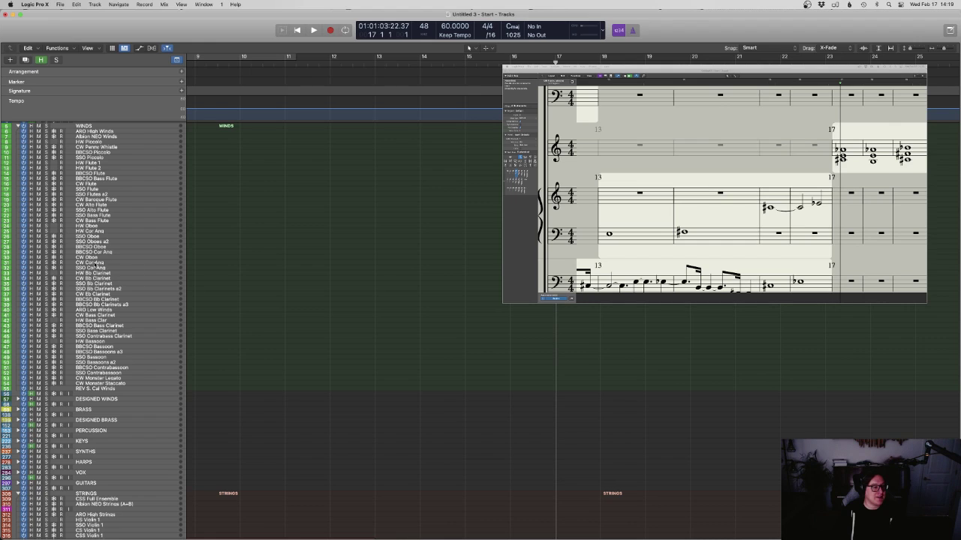
left_click(96, 263)
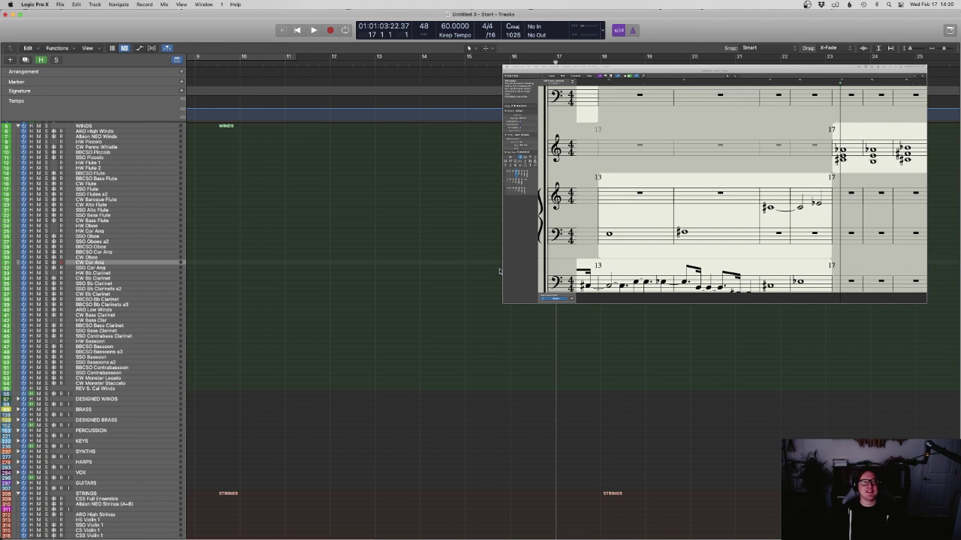
Rehearse a cor anglais melody over the Violin 2 chords from bar 17
scroll(620, 465, "down", 15)
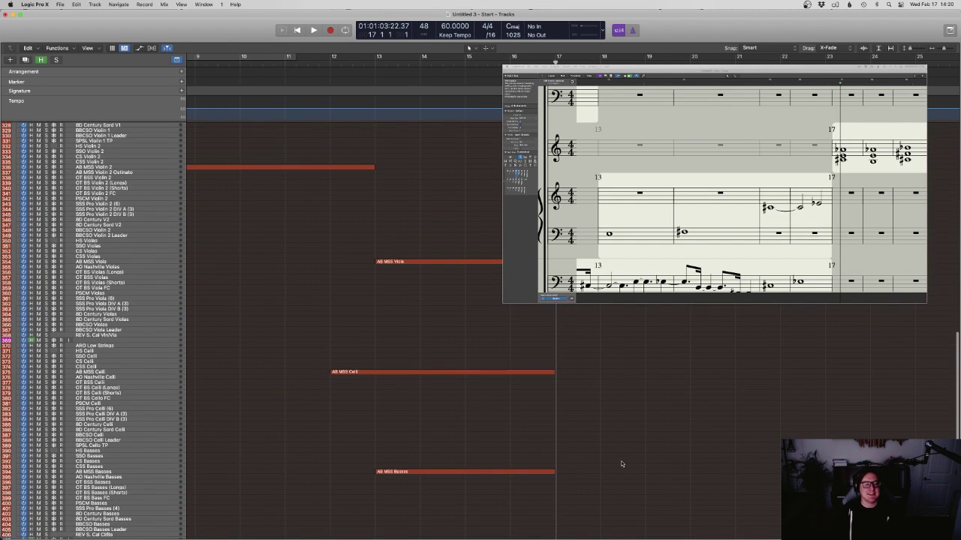
key("space")
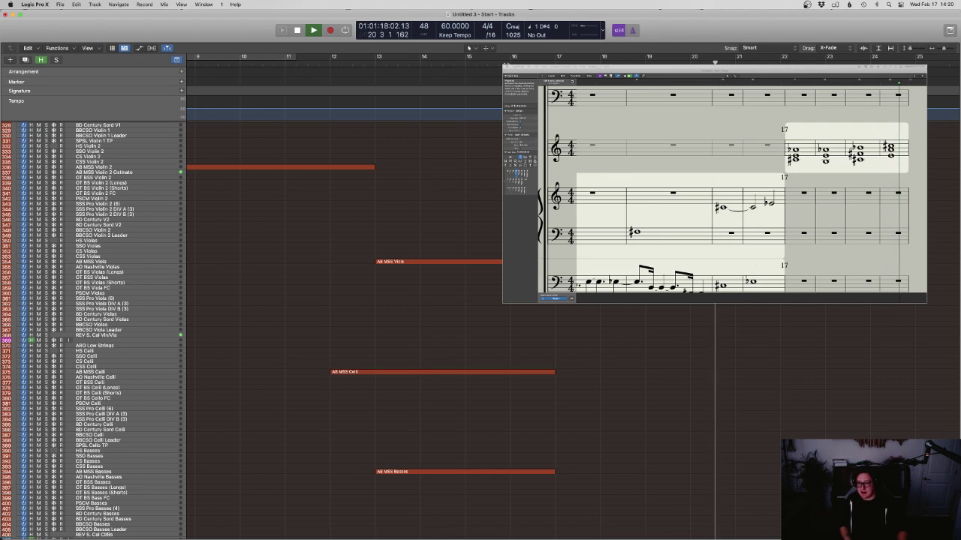
key("space")
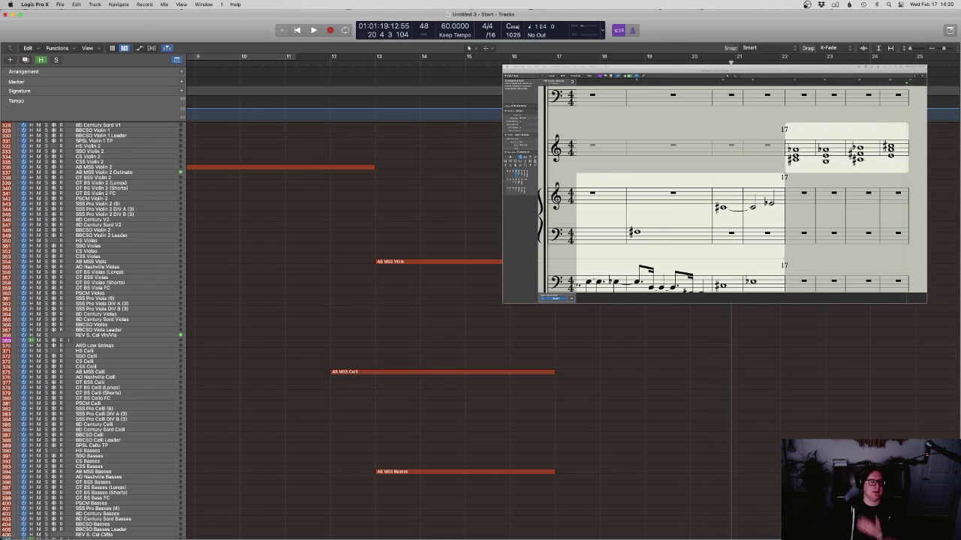
Record a melody on the CW Cor Ang track from bar 17 to bar 21
left_click(793, 82)
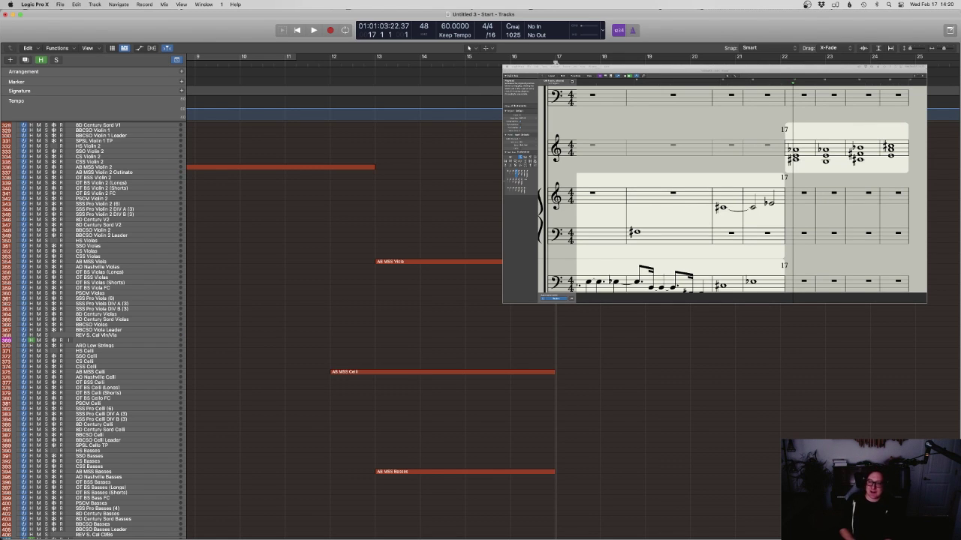
key("space")
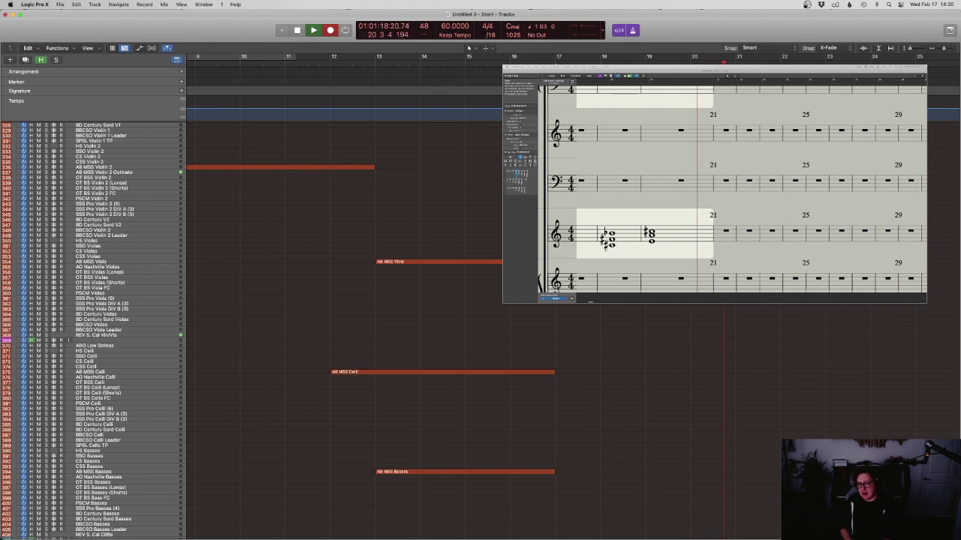
key("space")
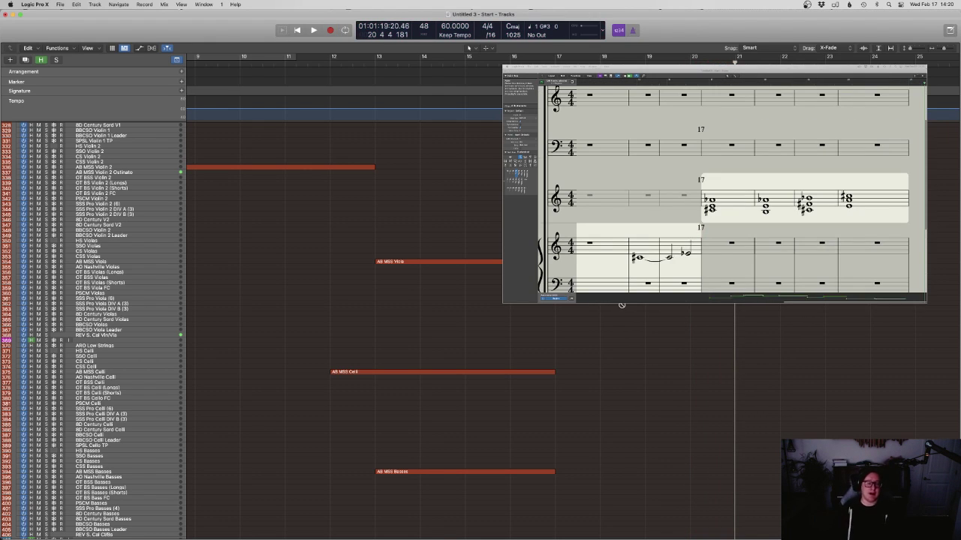
Open the recorded CW Cor Ang region in the Piano Roll and bring up its CineWinds patch
scroll(643, 320, "up", 20)
left_click_drag(647, 346, 686, 278)
key("p")
key("ctrl+Up")
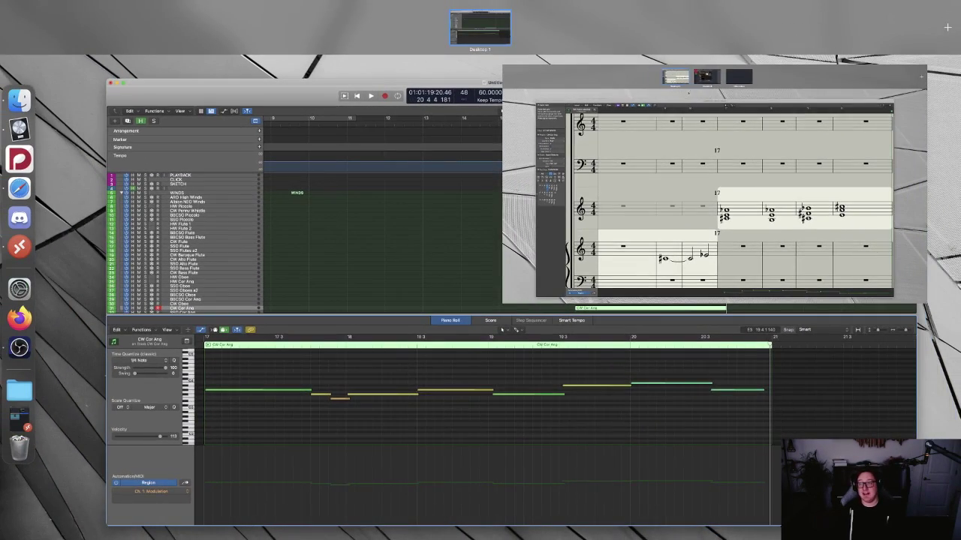
left_click(502, 329)
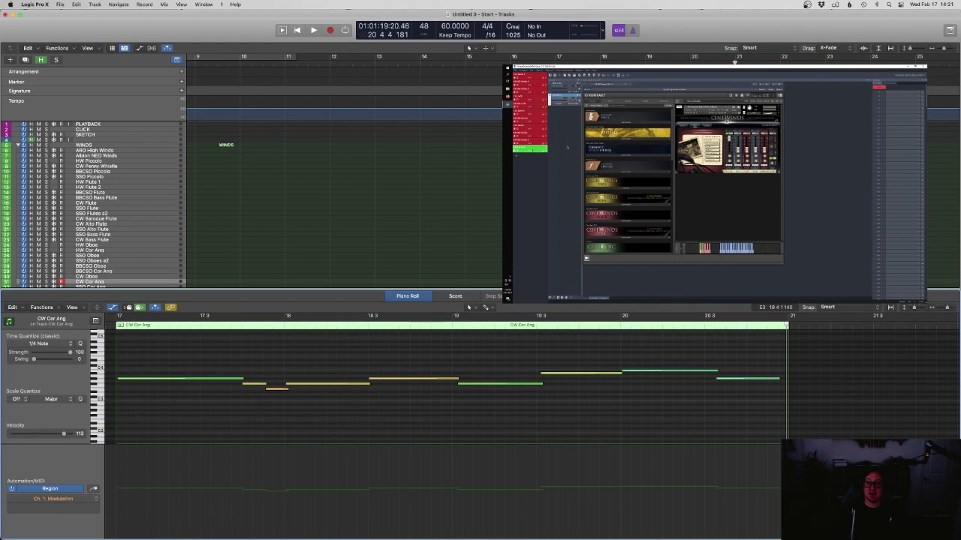
scroll(472, 415, "left", 5)
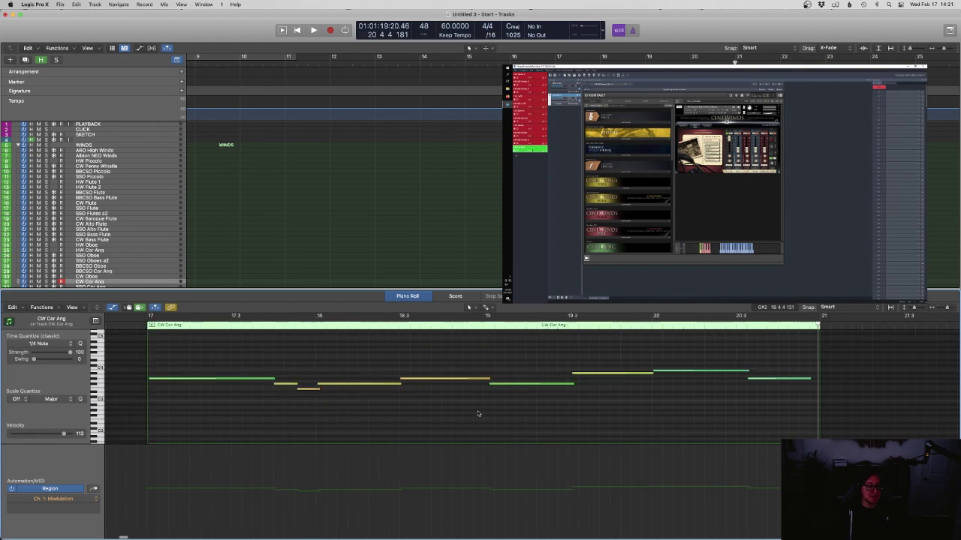
scroll(516, 403, "right", 2)
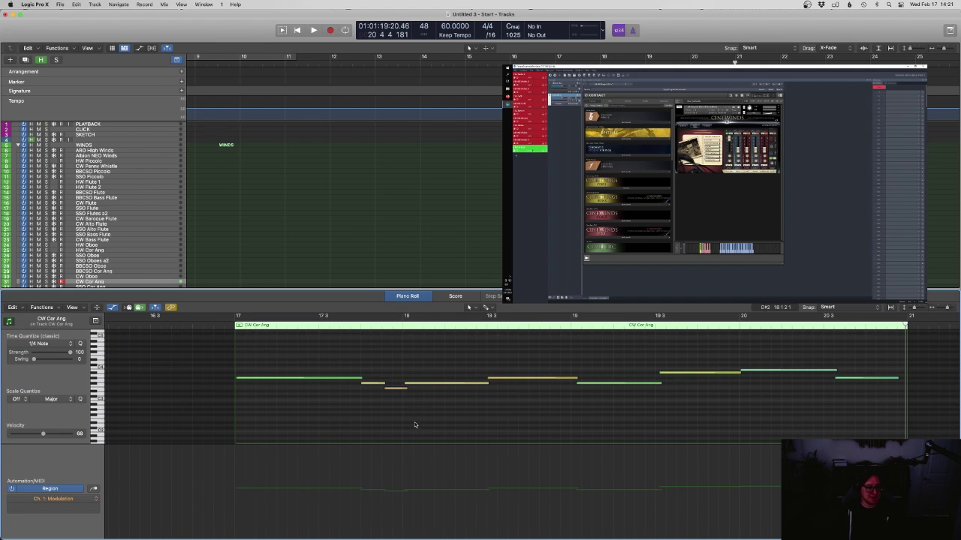
Draw a curved Modulation rise to 101 across the first cor anglais note while playing the region, and delete the extra point after it
mouse_move(279, 516)
left_mouse_down()
mouse_move(364, 481)
mouse_move(361, 468)
mouse_move(329, 484)
left_mouse_up()
left_click(211, 316)
key("space")
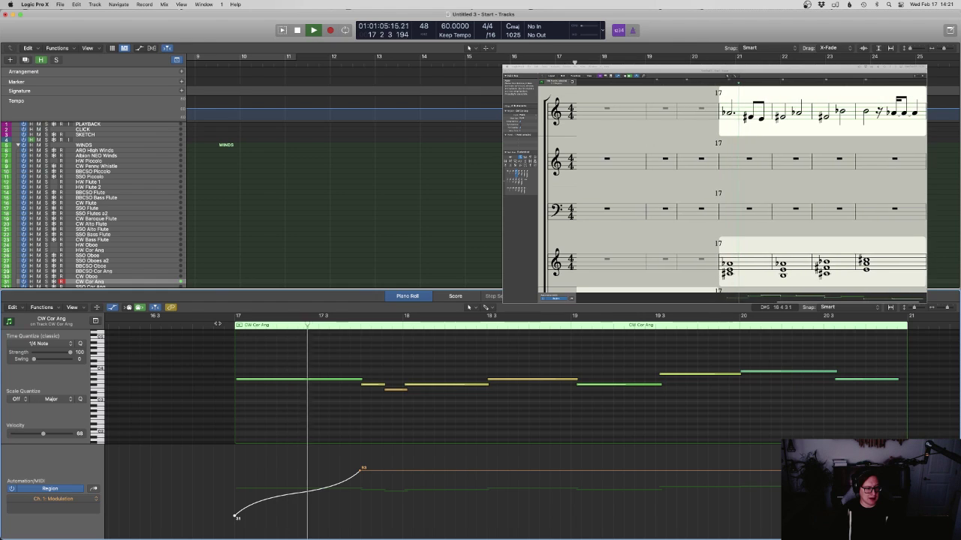
left_click_drag(394, 472, 482, 487)
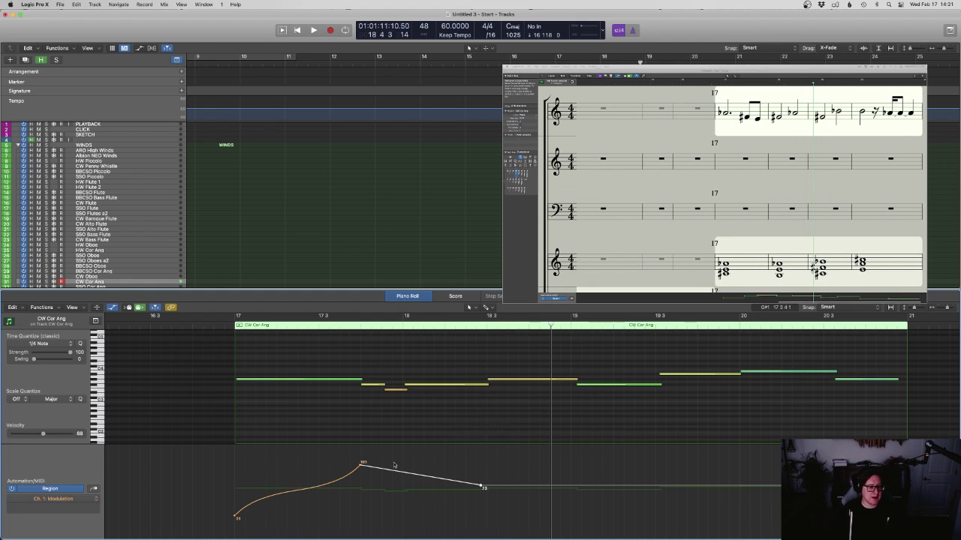
key("Delete")
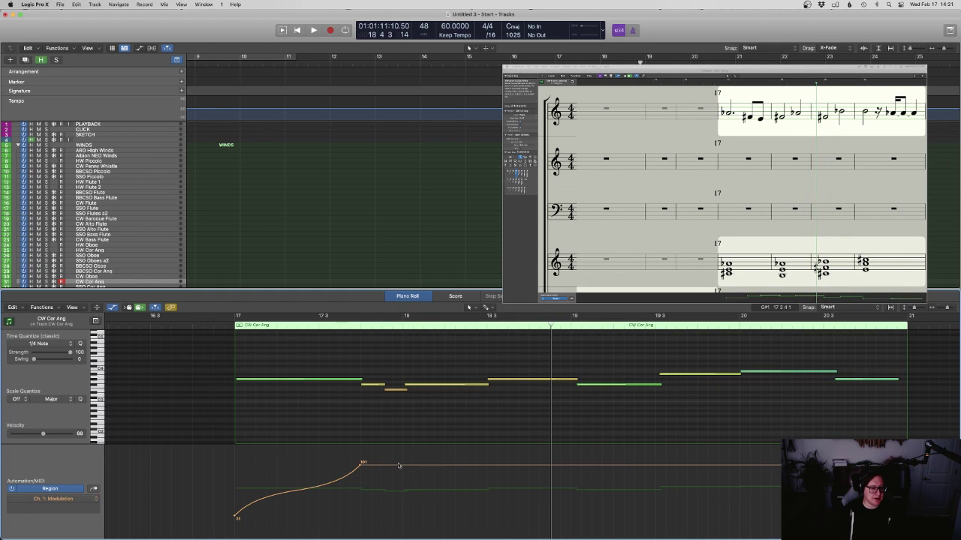
Shape the Modulation to dip to 66 near bar 18, peak at about 112 mid-bar, return to 66 at bar 19, and play it back
left_click_drag(399, 466, 400, 491)
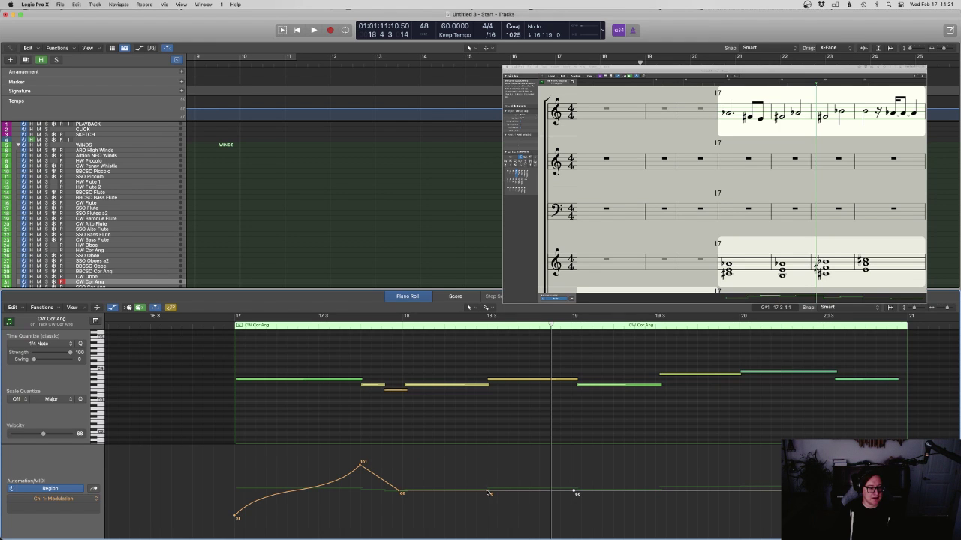
left_click_drag(487, 493, 489, 455)
left_click(223, 325)
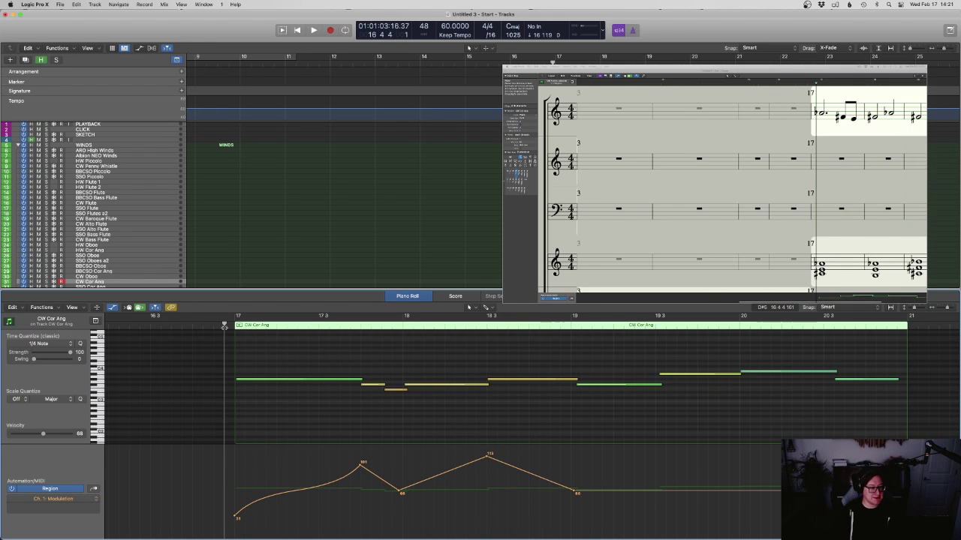
key("space")
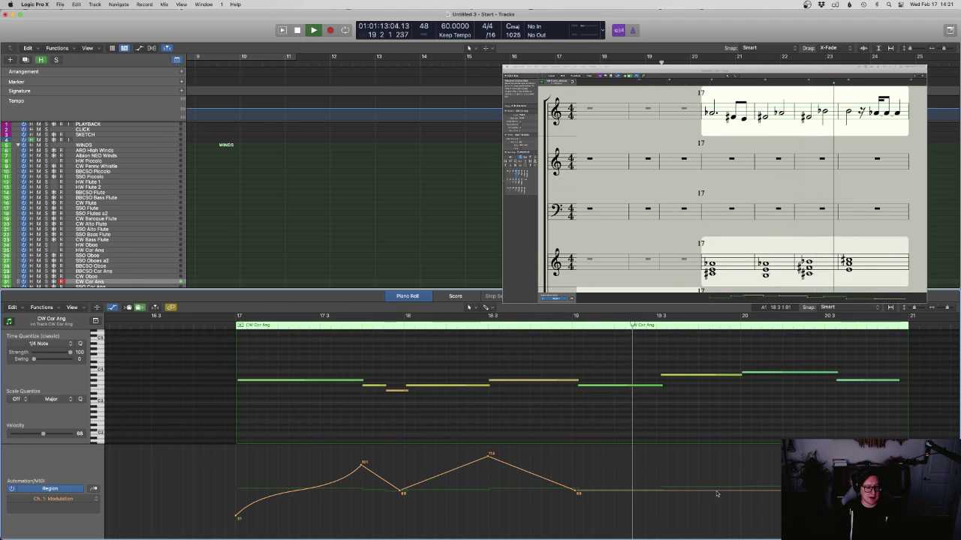
Raise the Modulation to 117 at bar 20 and add a curved fall to the end of the cor anglais region
left_click_drag(717, 494, 746, 453)
left_click_drag(824, 495, 910, 517)
scroll(528, 467, "left", 8)
key("space")
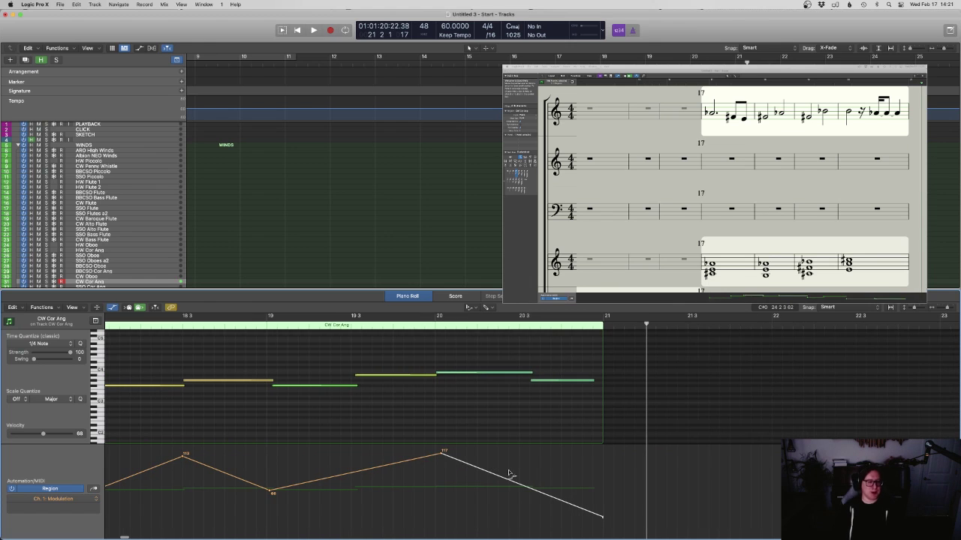
left_click_drag(520, 481, 525, 471)
scroll(450, 387, "left", 10)
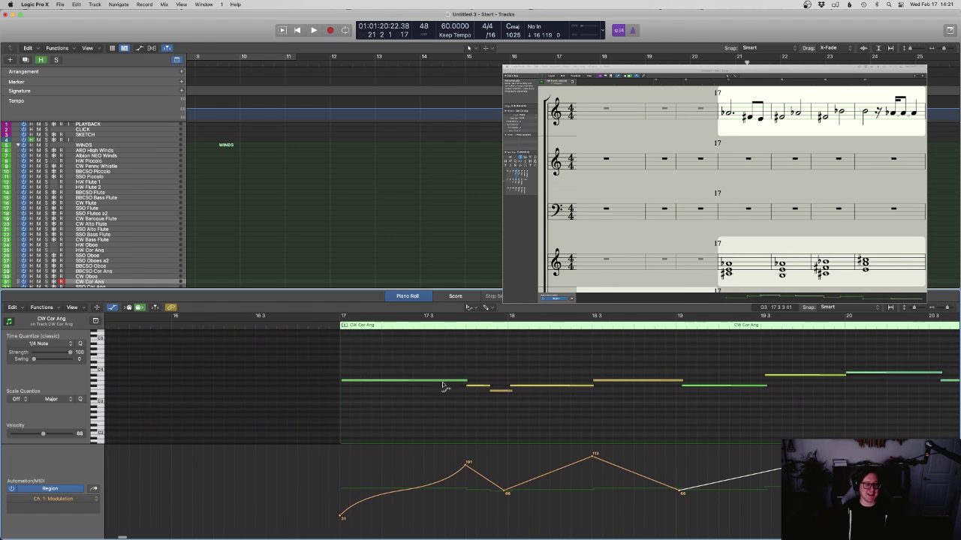
Play the cor anglais region from its start to check the Modulation shape, and close the Piano Roll
double_click(322, 325)
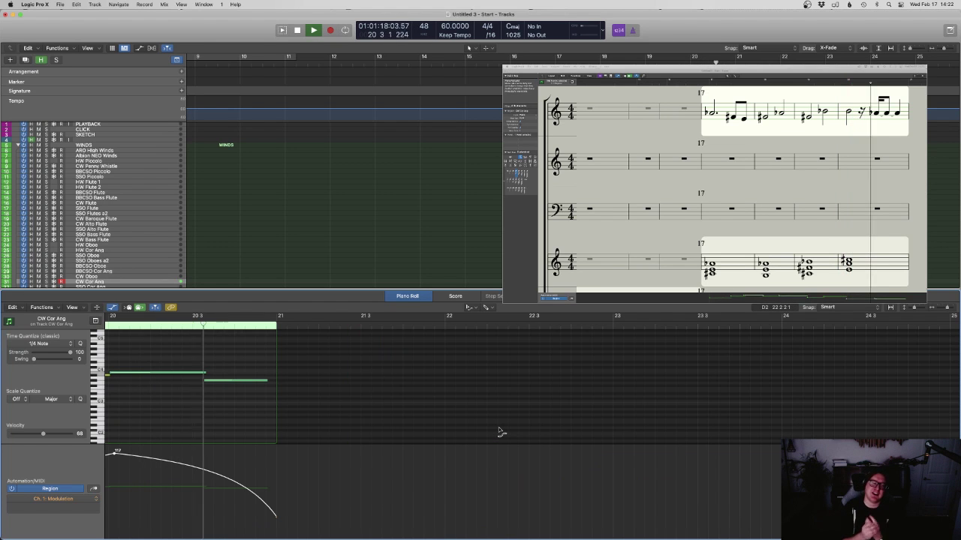
scroll(479, 420, "left", 8)
scroll(479, 421, "left", 6)
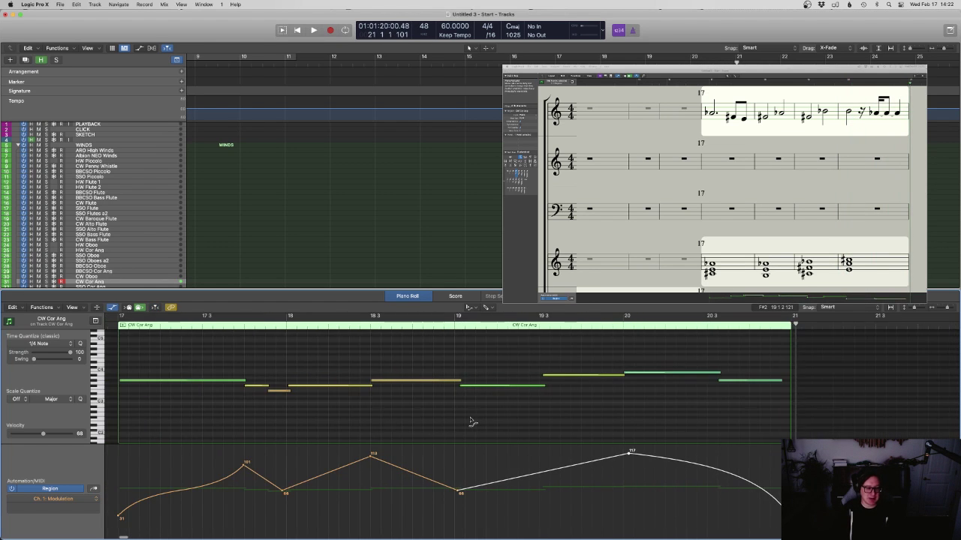
key("space")
key("e")
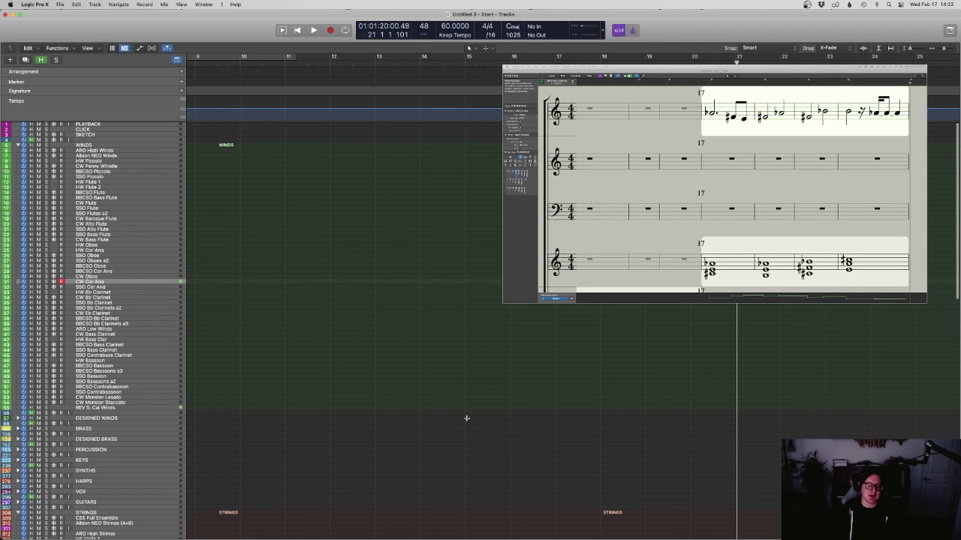
Load the BBCSO Bassoon track, view its patch and copy the CW Cor Ang region down to the bassoon track at bar 17
left_click(554, 62)
scroll(822, 183, "right", 6)
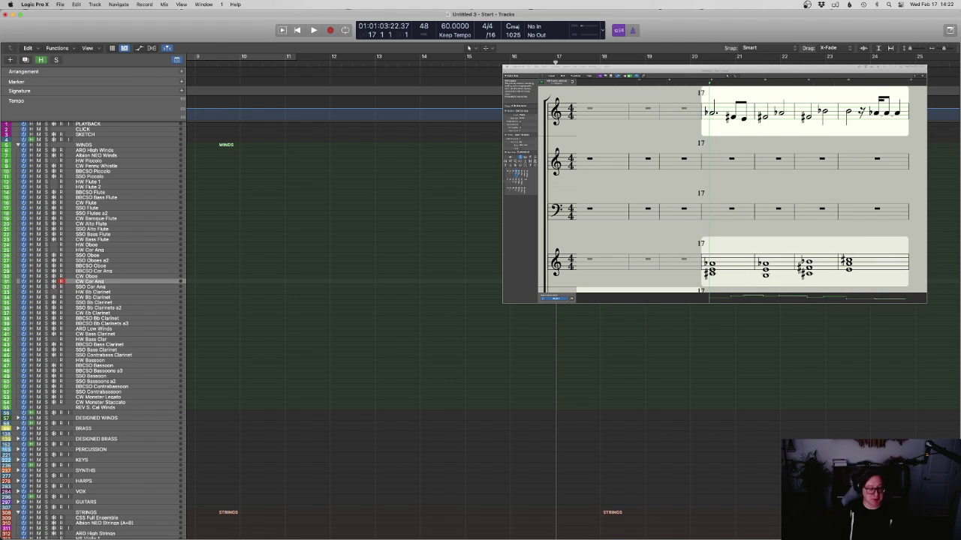
left_click(105, 367)
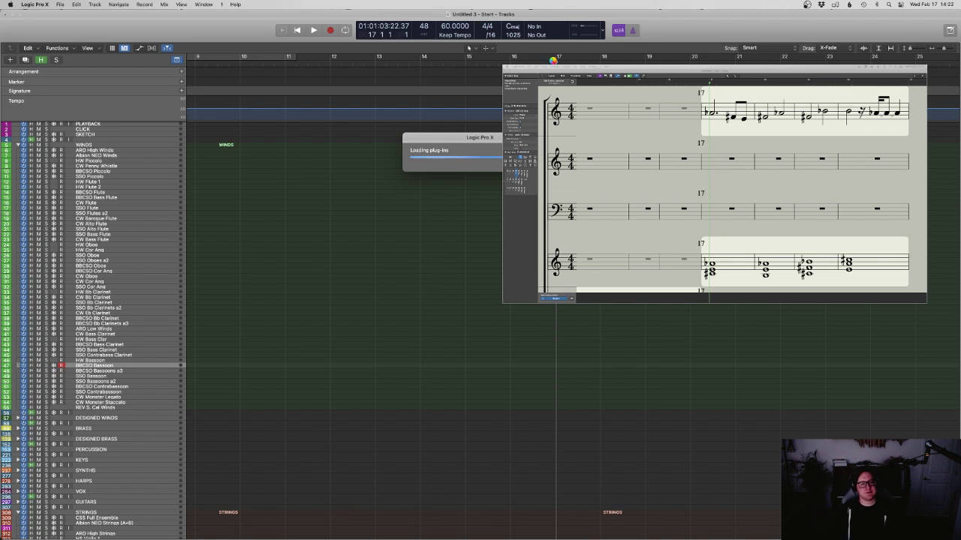
key("ctrl+Up")
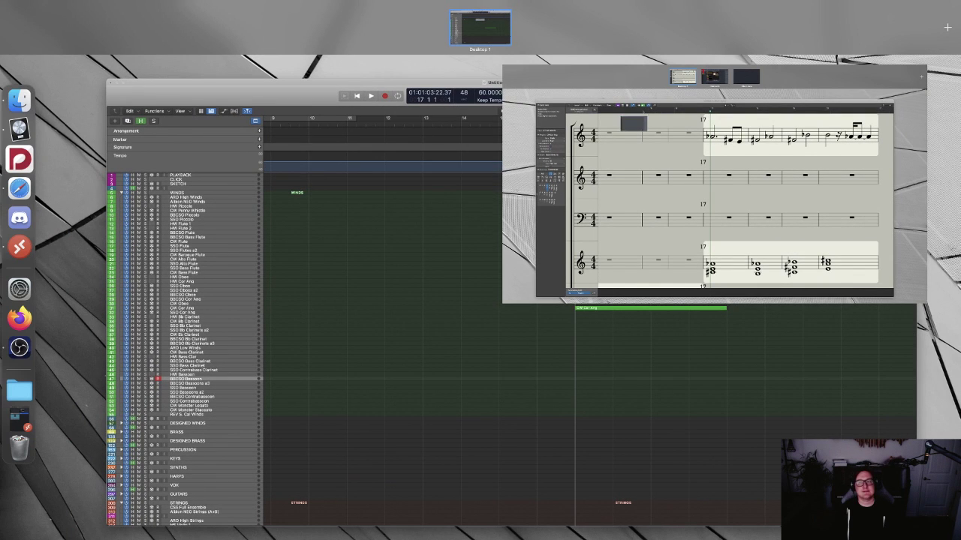
left_click(659, 159)
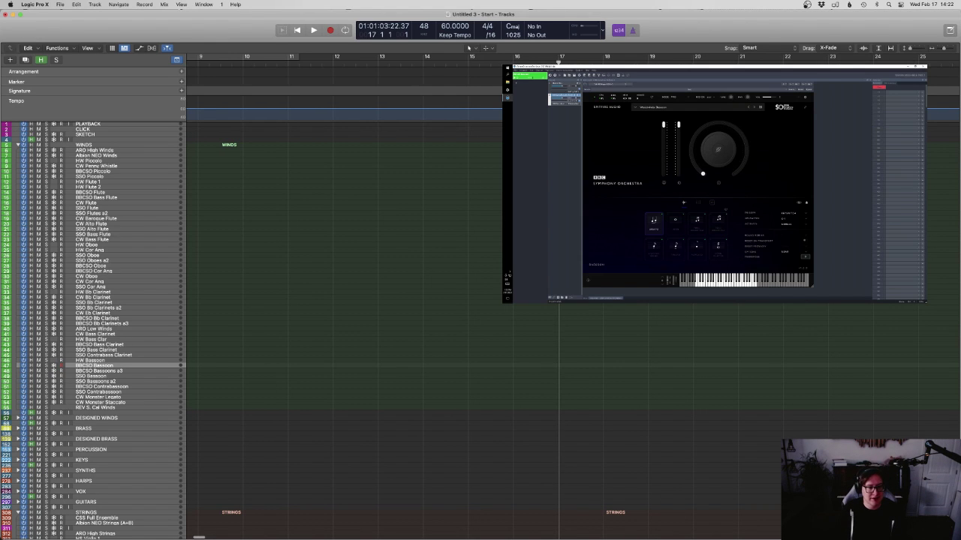
left_click_drag(609, 281, 609, 364)
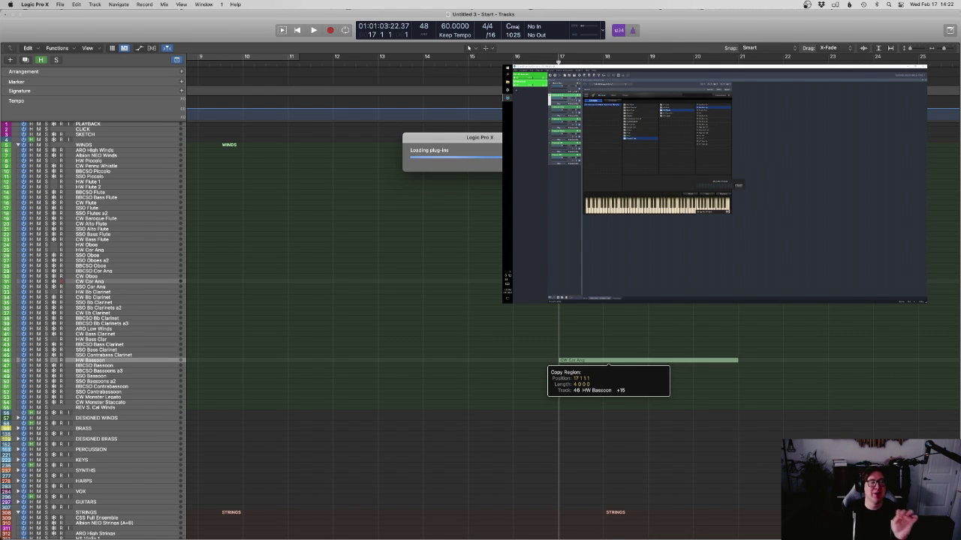
Move the copied CW Cor Ang region to the BBCSO Bassoon track and audition it, unmuting the CW Cor Ang track during playback
left_click_drag(571, 361, 570, 361)
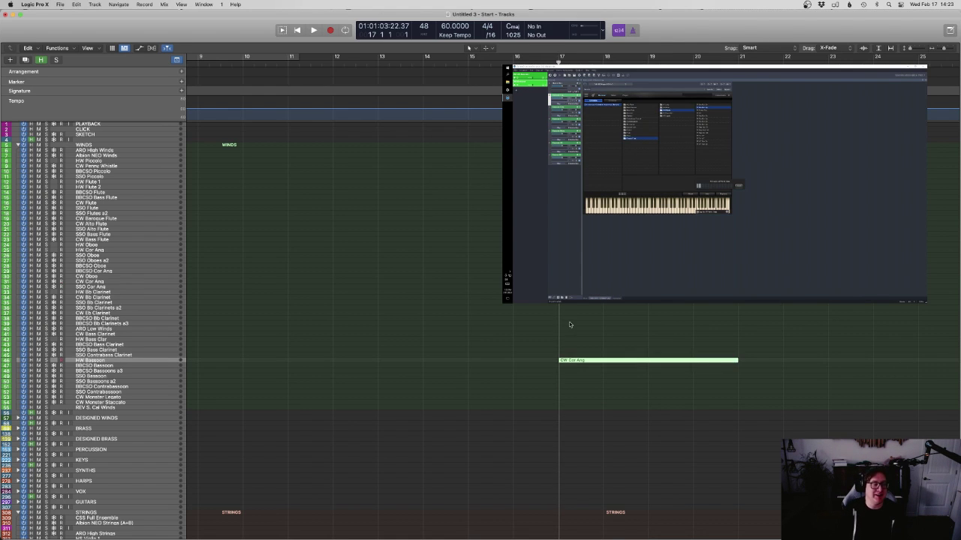
left_click_drag(607, 363, 606, 282)
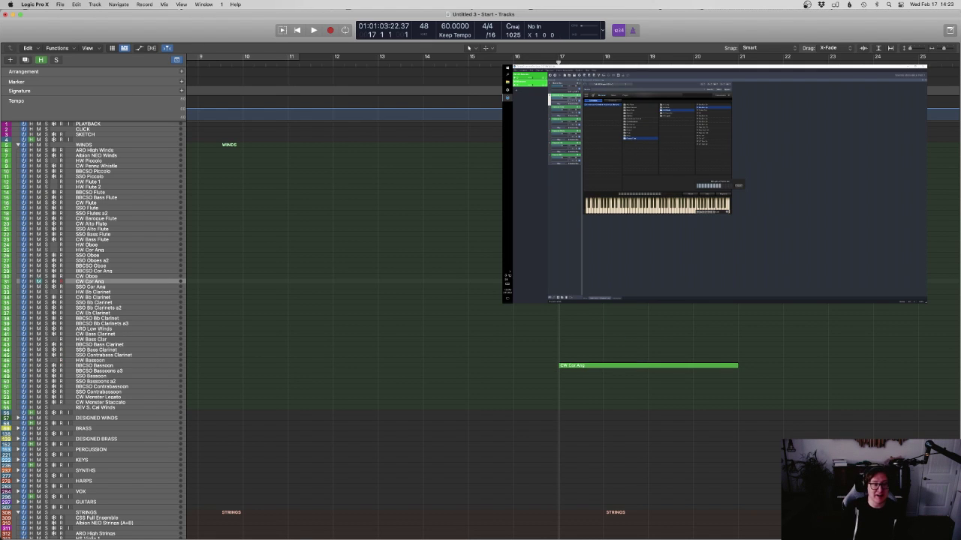
key("space")
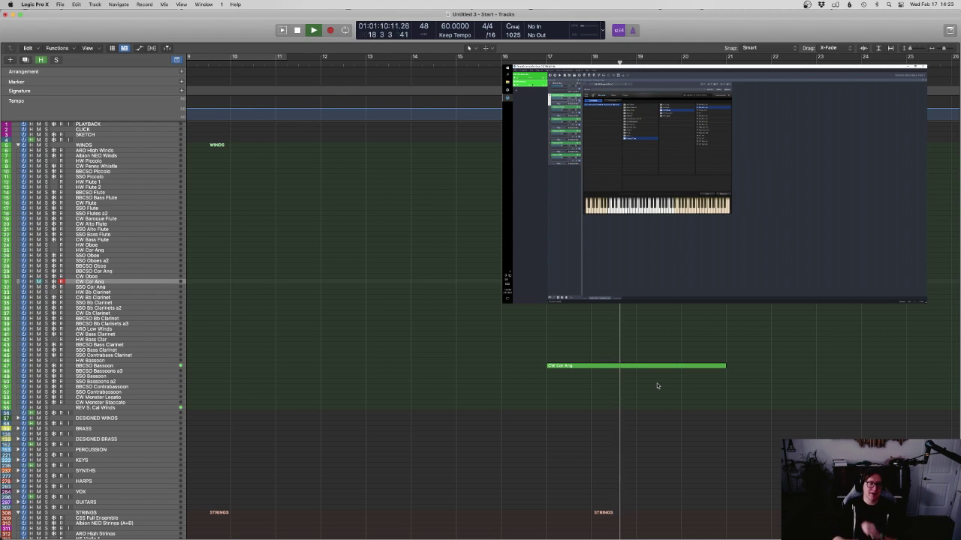
left_click_drag(560, 362, 621, 299)
key("m")
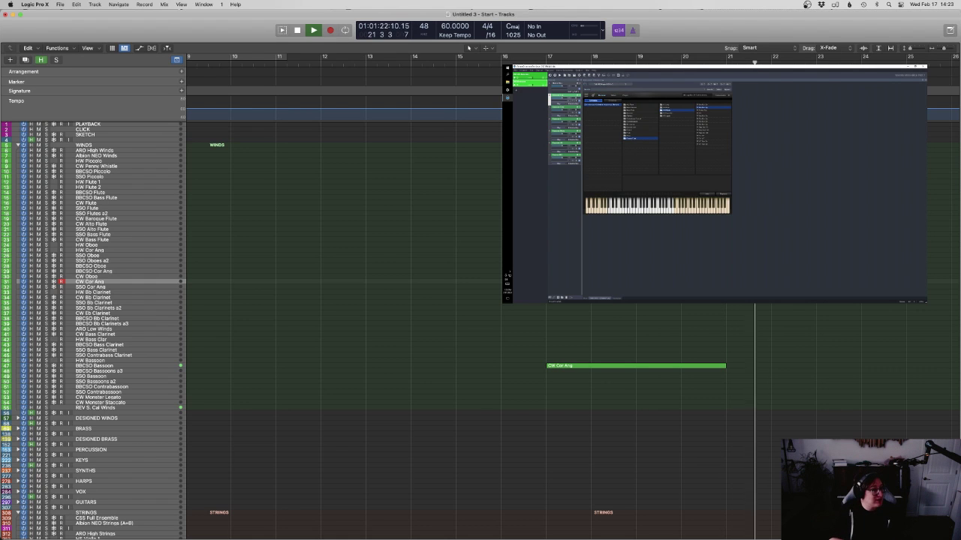
key("space")
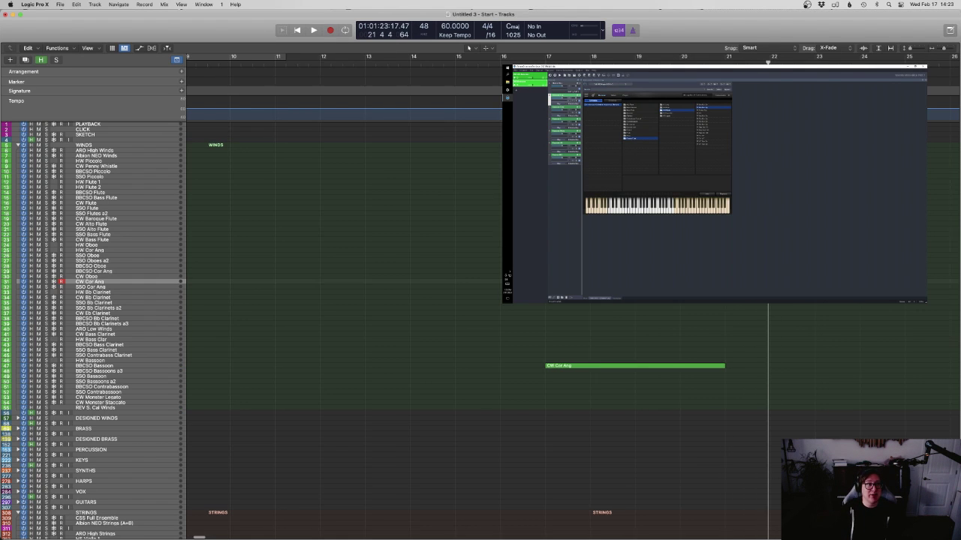
Show the BBC Symphony Orchestra bassoon plug-in in the instrument host window
scroll(480, 330, "down", 5)
scroll(480, 330, "up", 5)
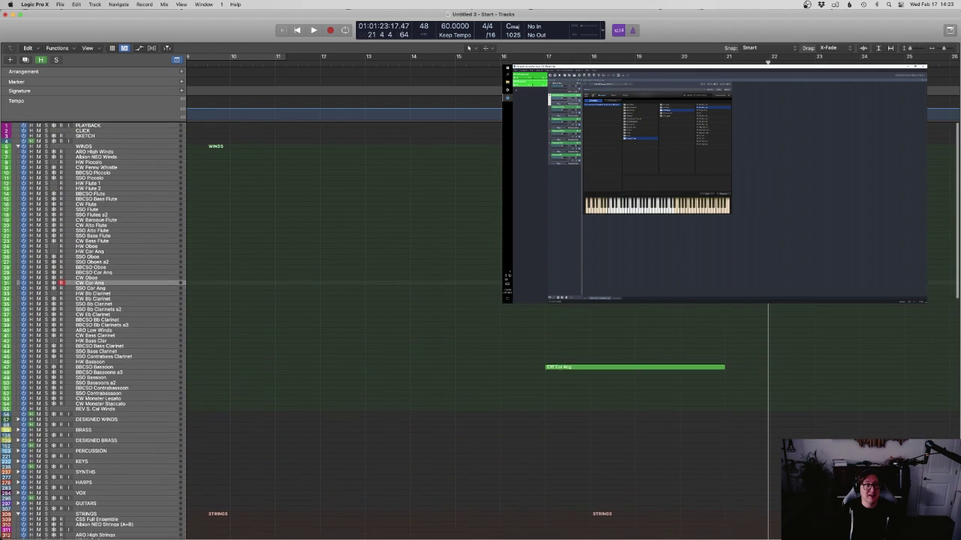
left_click_drag(713, 67, 212, 4)
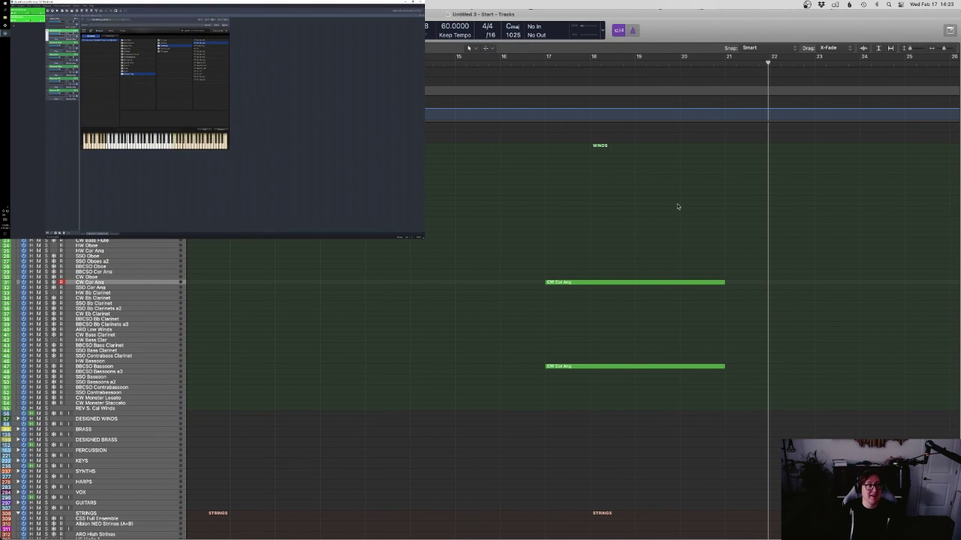
scroll(677, 206, "down", 5)
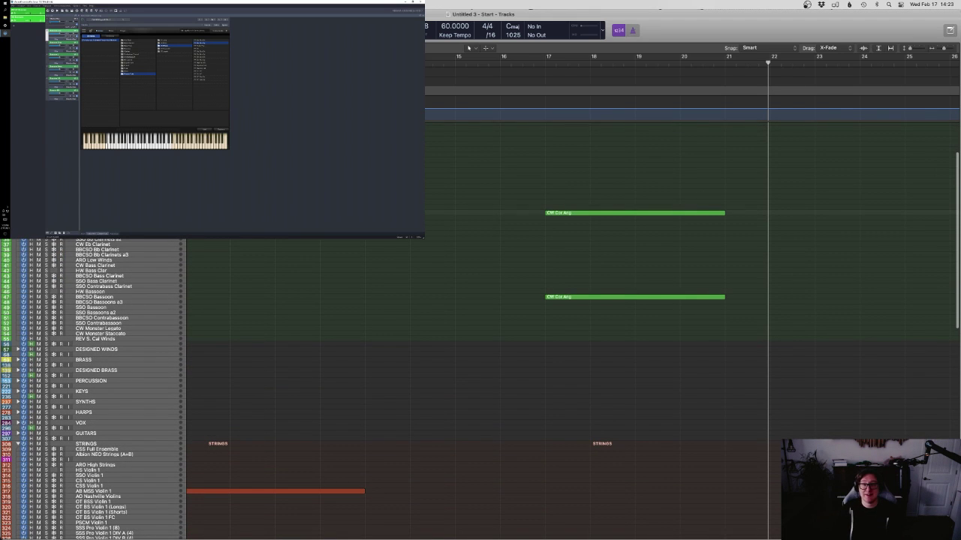
left_click(27, 11)
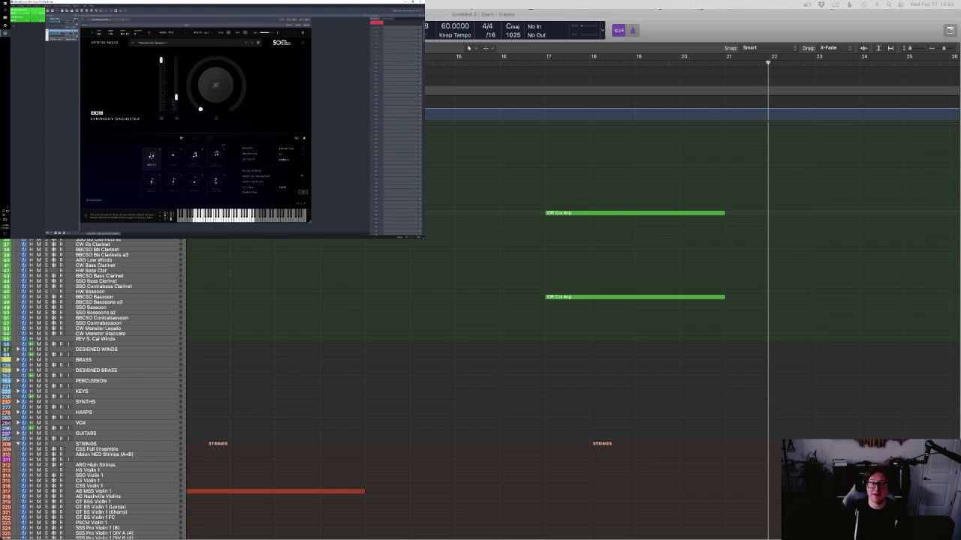
Open the BBCSO Bassoon region in the Piano Roll and create a level Expression line with points at bars 17, 18, 18.3, 19 and 20
double_click(600, 297)
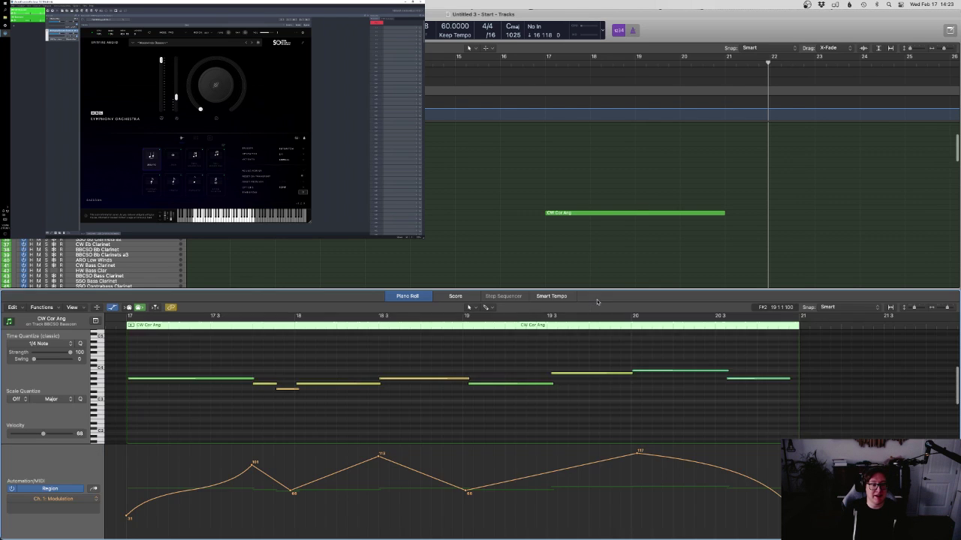
key("ctrl+e")
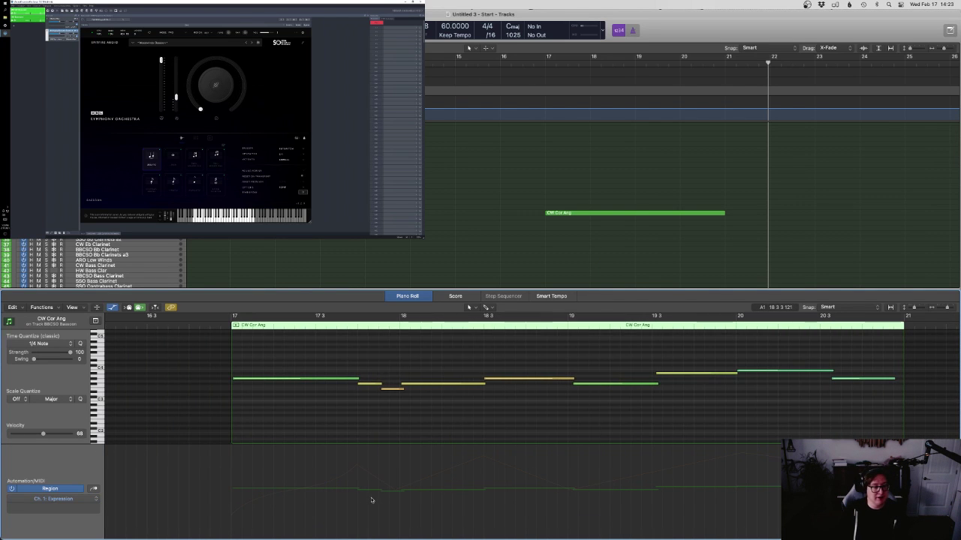
left_click_drag(330, 512, 330, 508)
left_click_drag(400, 508, 399, 480)
left_click_drag(872, 481, 873, 473)
left_click(740, 474)
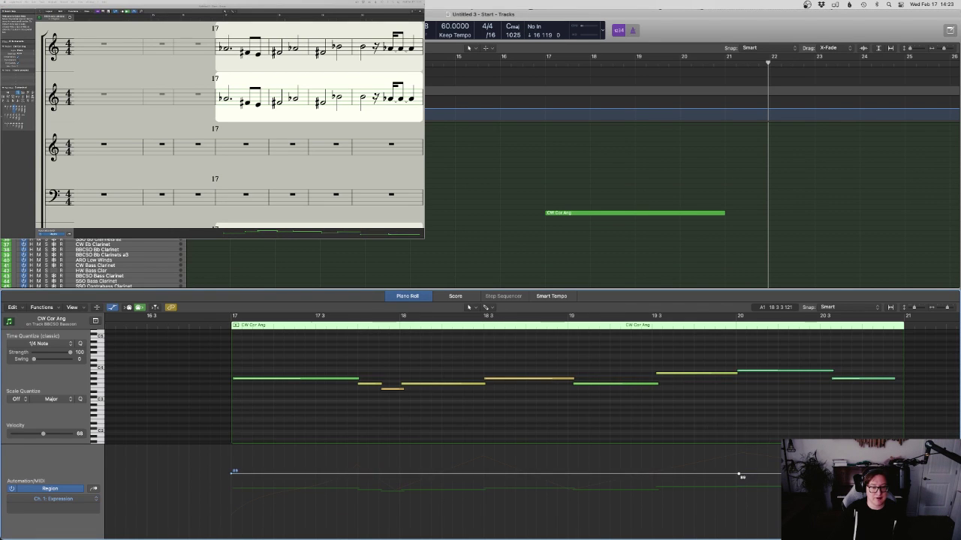
left_click(568, 474)
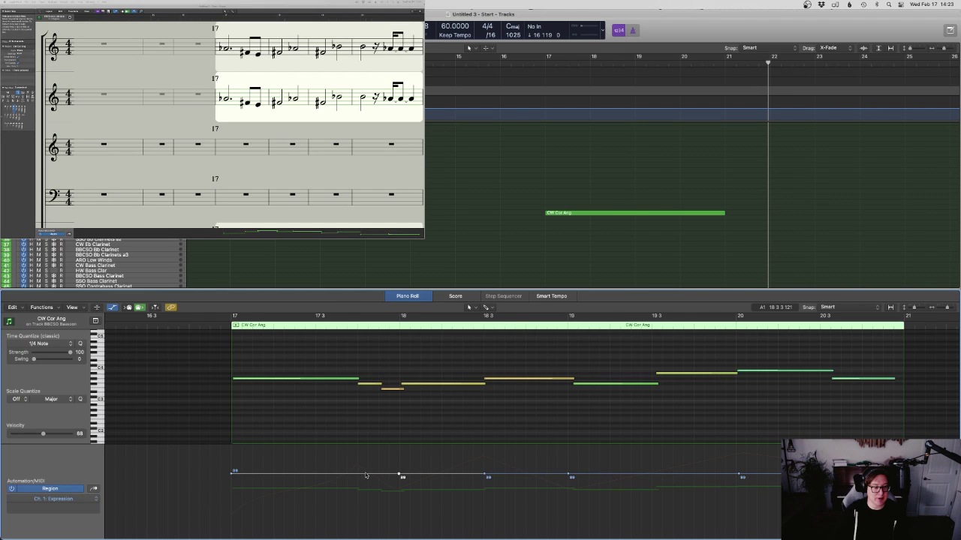
Shape the bassoon's Expression curve with peaks before bar 18, at 18.3 and at bar 20 (121), dips at bars 18 and 19 (76), starting at 77
left_click_drag(358, 475, 360, 453)
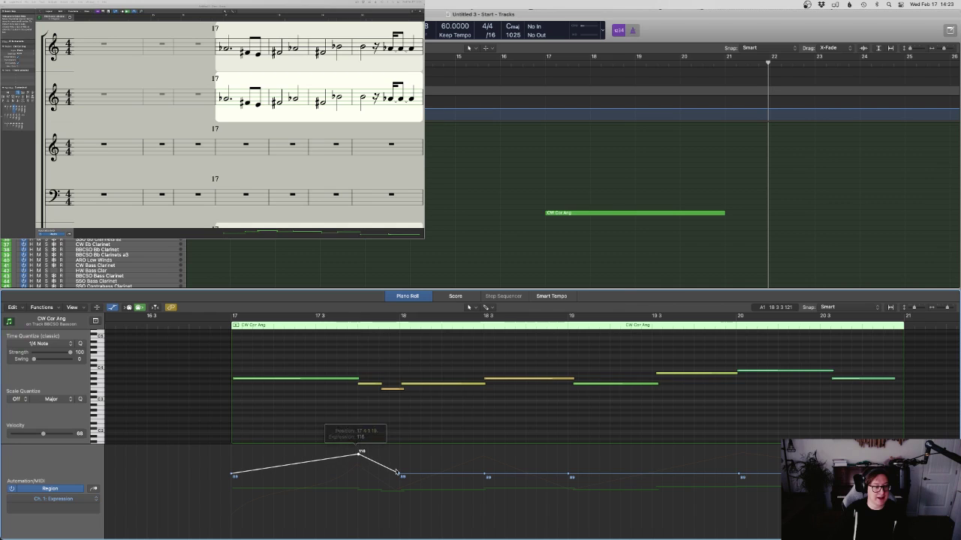
left_click_drag(400, 478, 400, 479)
left_click_drag(484, 473, 484, 452)
left_click_drag(571, 476, 568, 485)
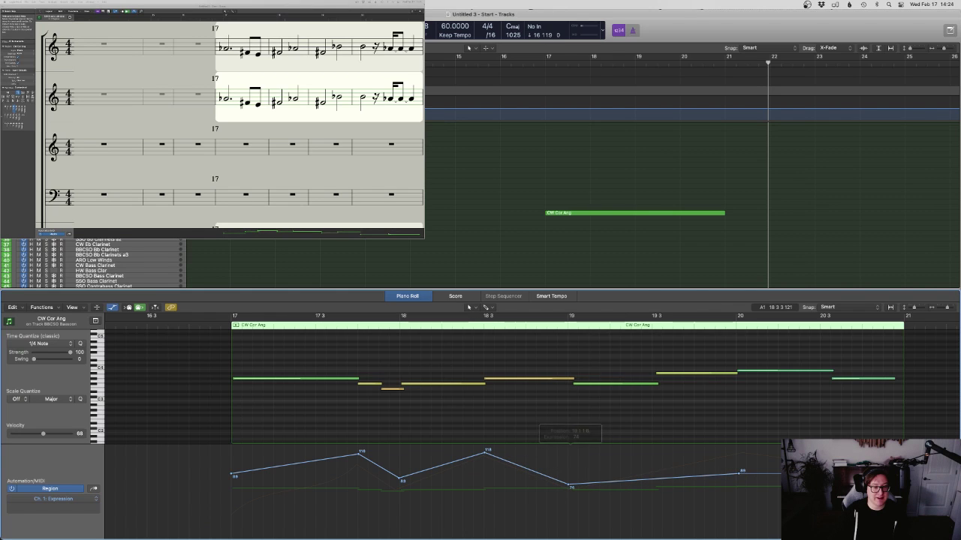
left_click_drag(739, 476, 739, 454)
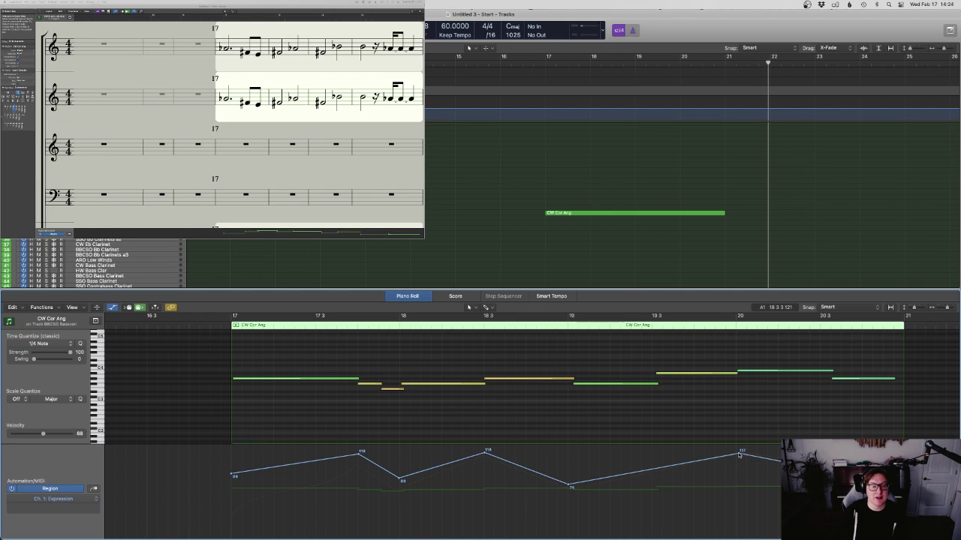
left_click_drag(739, 453, 739, 453)
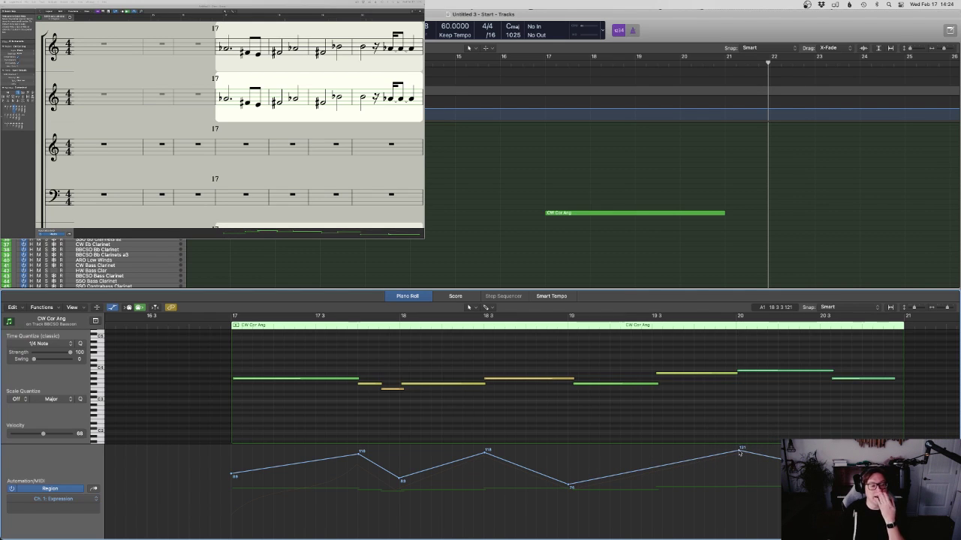
left_click_drag(232, 475, 233, 484)
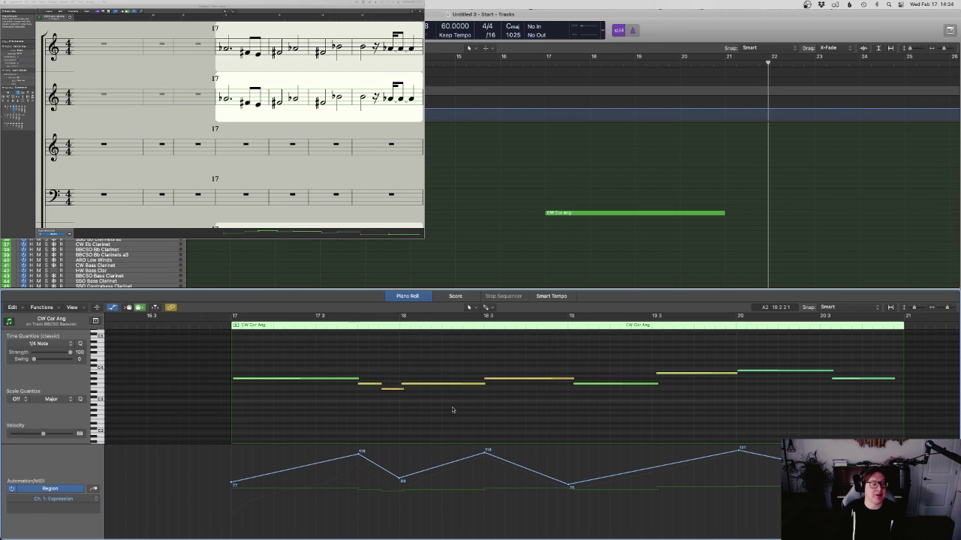
During playback, start the bassoon notes at 18.3 and 19.3 and the final note slightly earlier so they overlap the preceding notes
key("space")
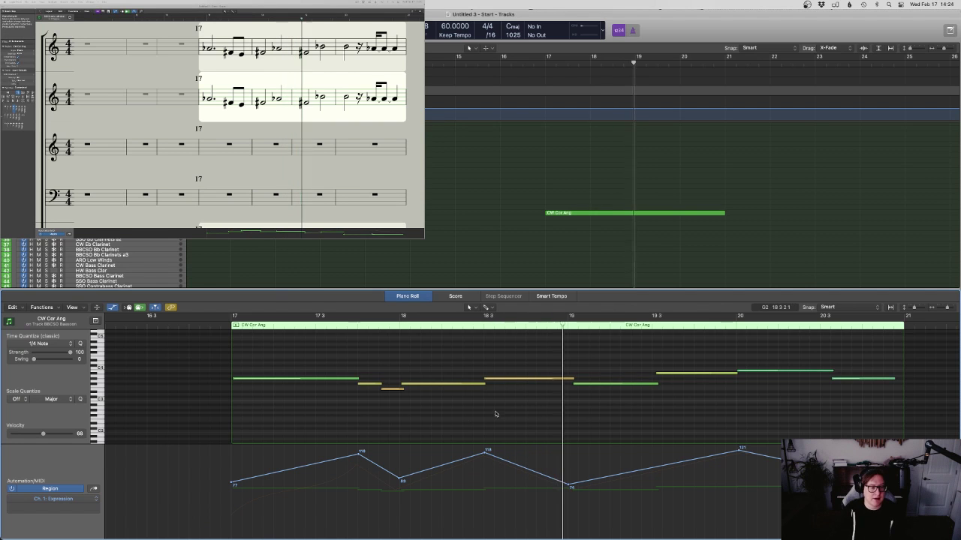
left_click_drag(484, 382, 480, 383)
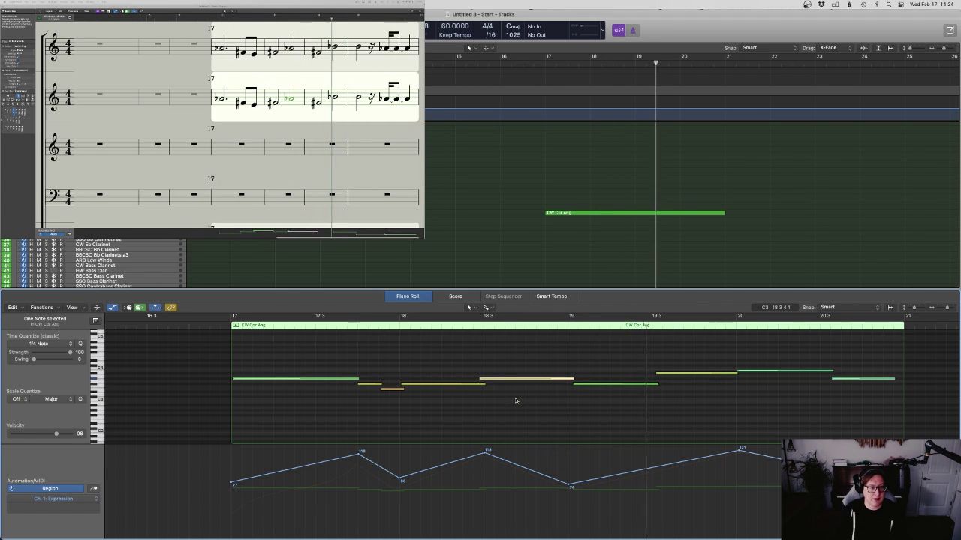
left_click(647, 364)
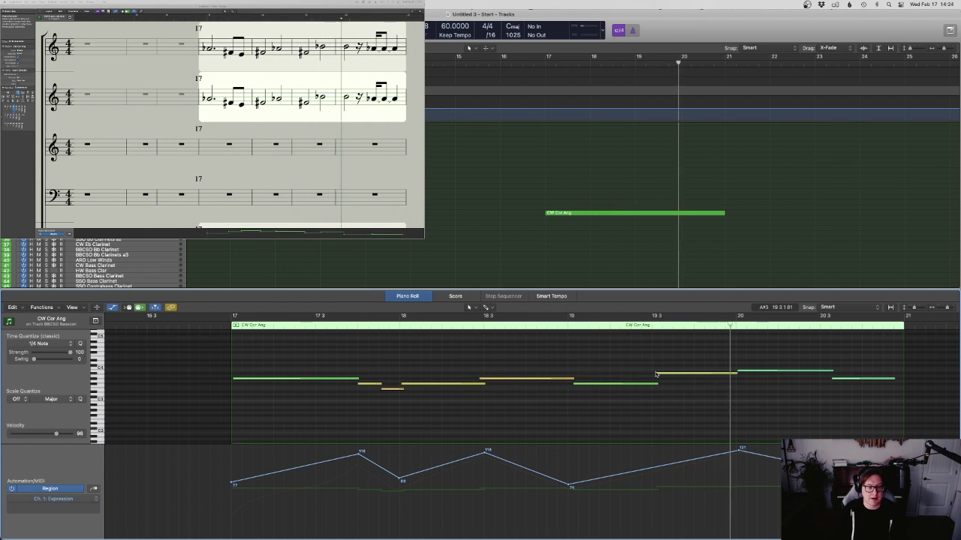
left_click_drag(656, 373, 654, 385)
key("space")
left_click(318, 360)
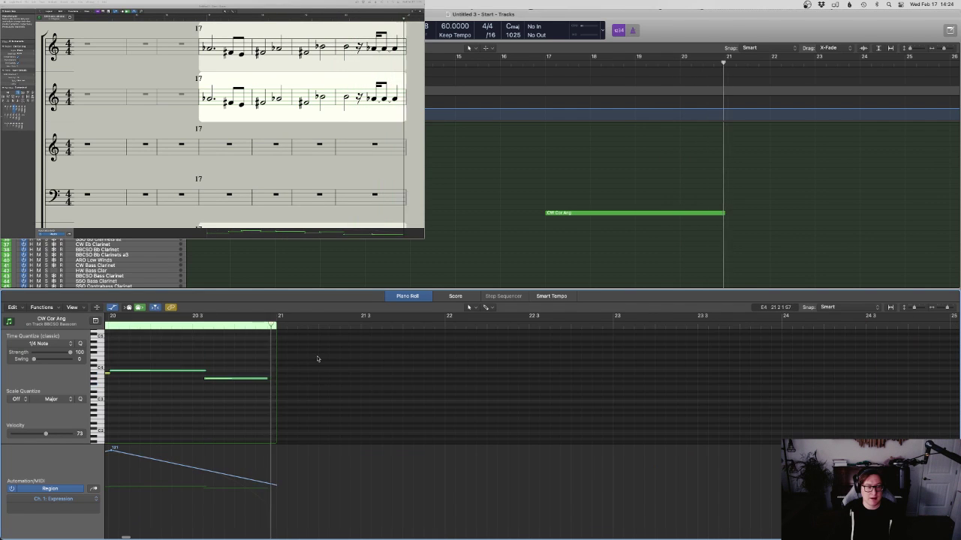
scroll(318, 359, "left", 9)
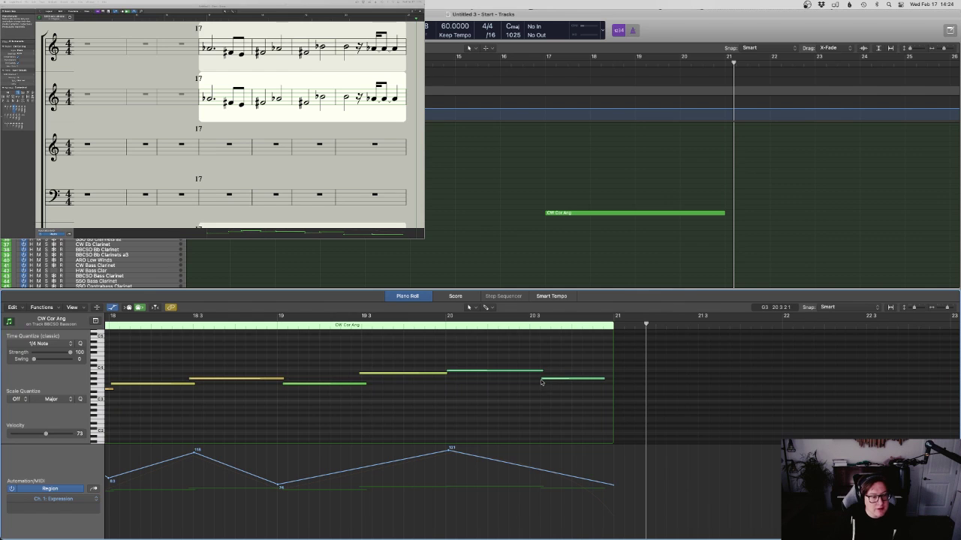
left_click_drag(541, 382, 514, 389)
scroll(450, 375, "left", 8)
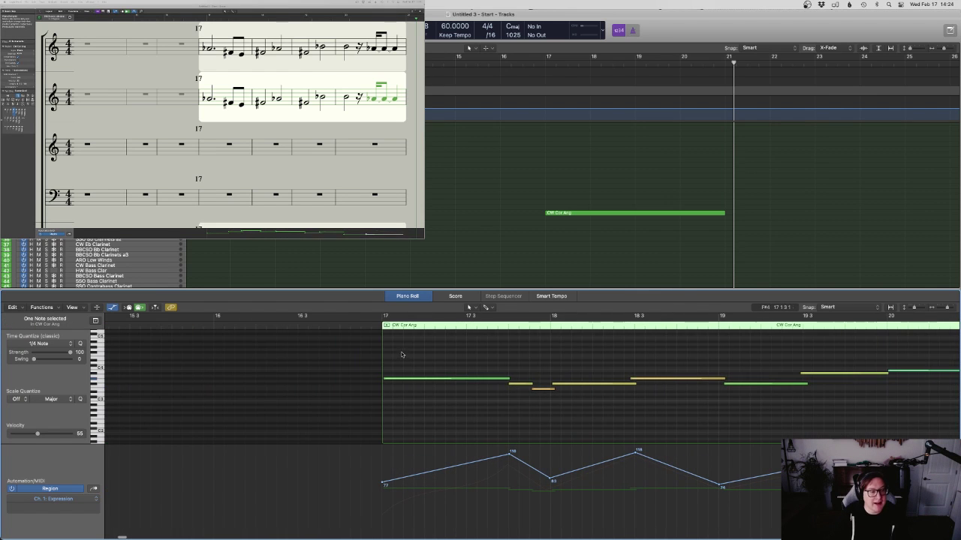
Play the edited bassoon line from bar 17 with the Piano Roll closed, comparing it soloed and together with the other parts
left_click(368, 327)
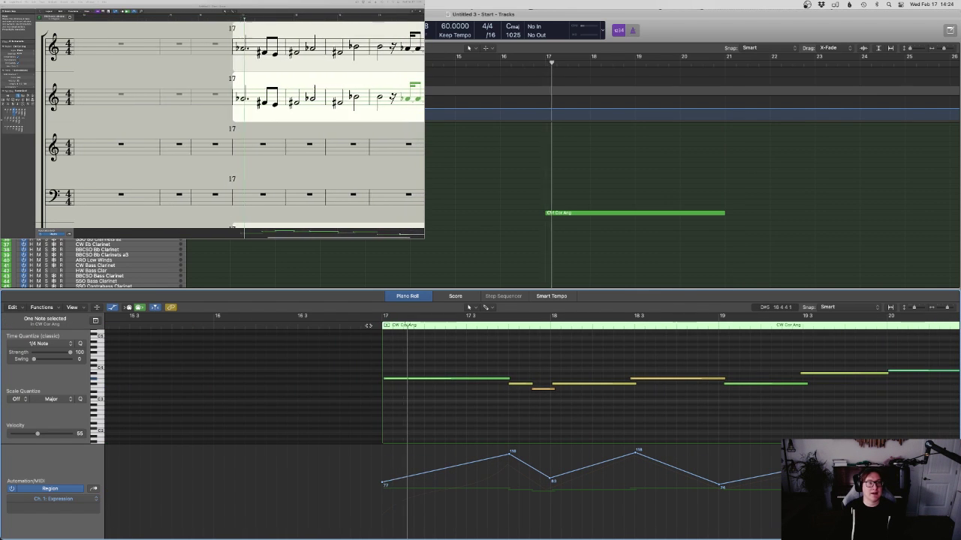
key("e")
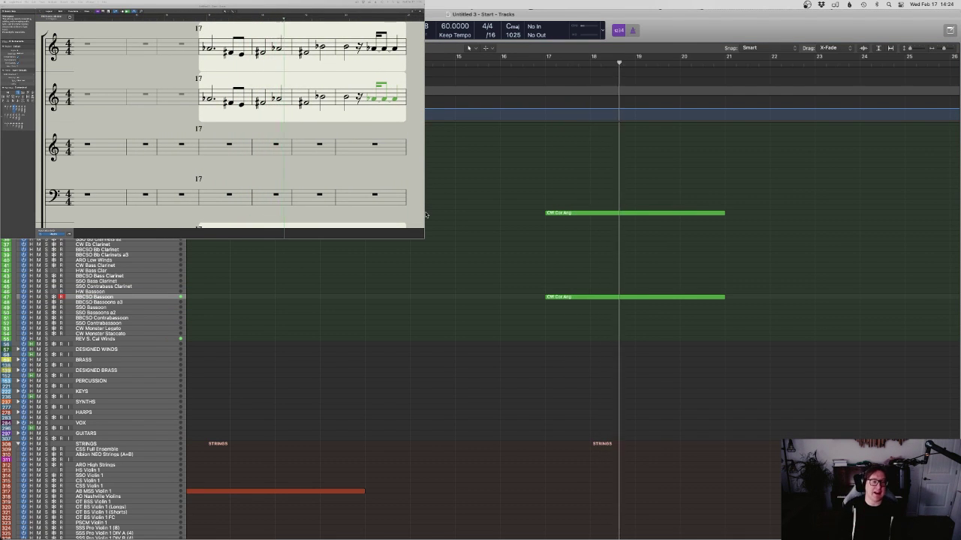
left_click(603, 314, "alt")
key("s")
left_click_drag(686, 322, 641, 285)
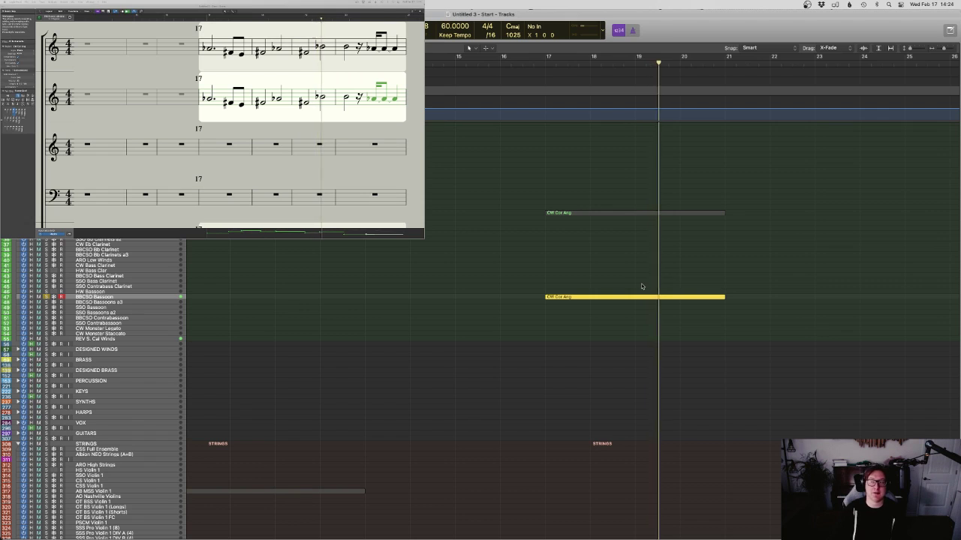
key("s")
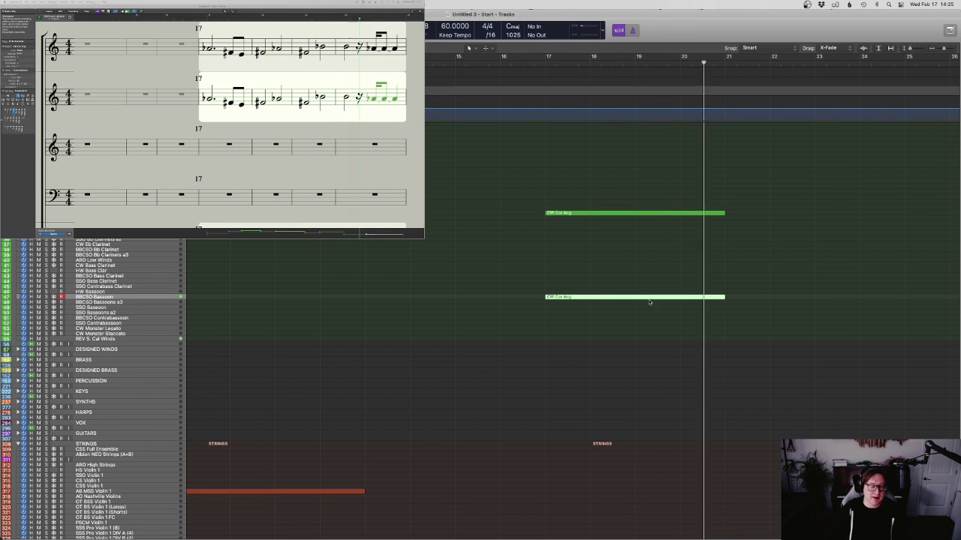
key("space")
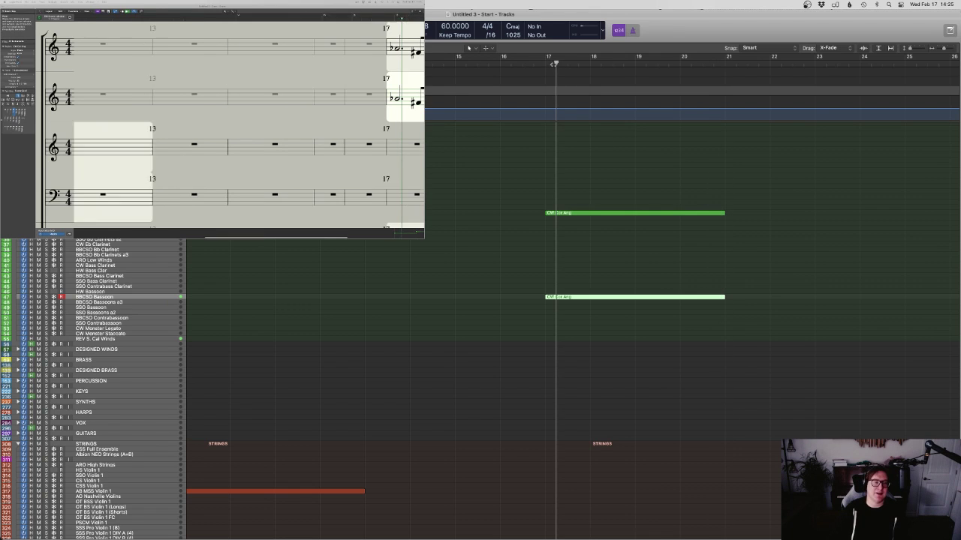
Expand the VOX track group and select the EWC Soprano track
scroll(600, 327, "down", 3)
scroll(599, 327, "down", 3)
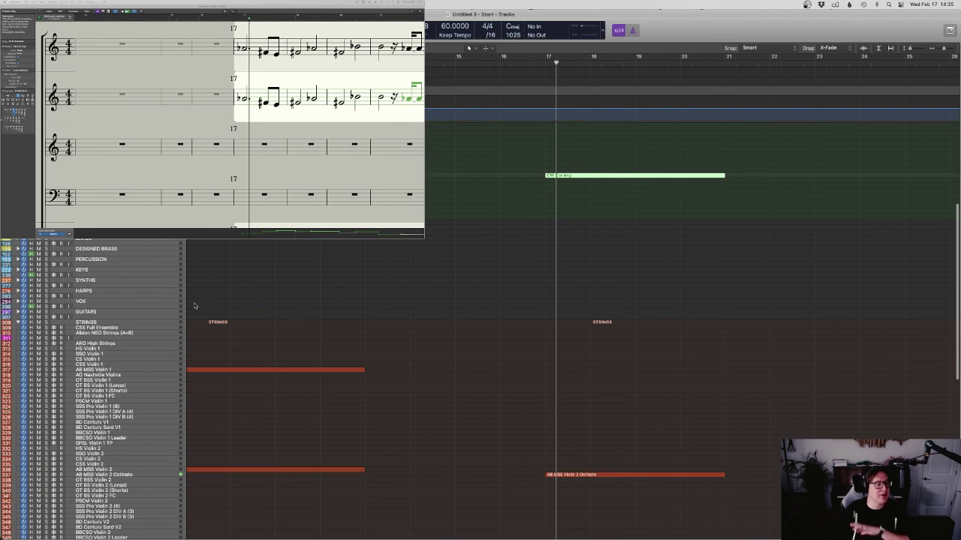
left_click(18, 301)
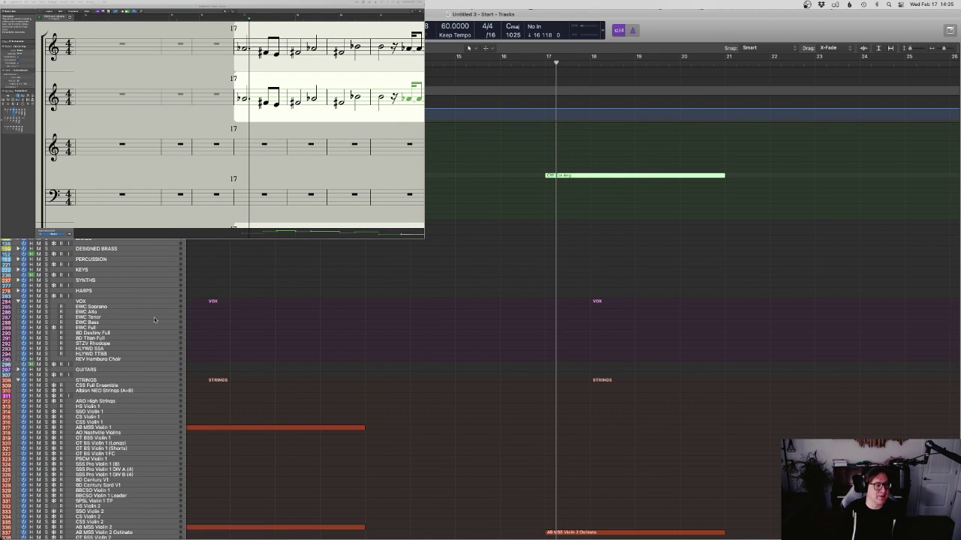
left_click(102, 307)
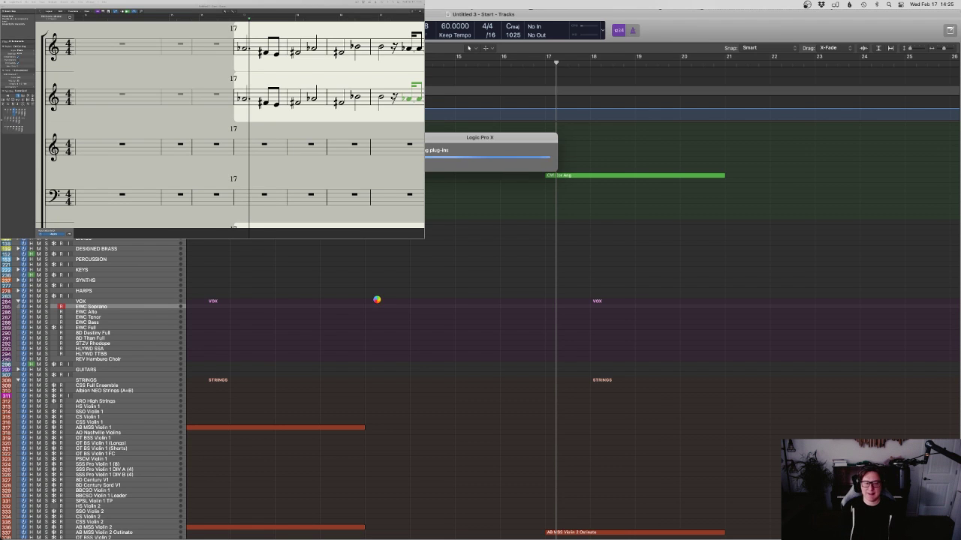
Switch to the instrument host window and open the soprano channel's Eric Whitacre Choir plug-in
key("ctrl+Up")
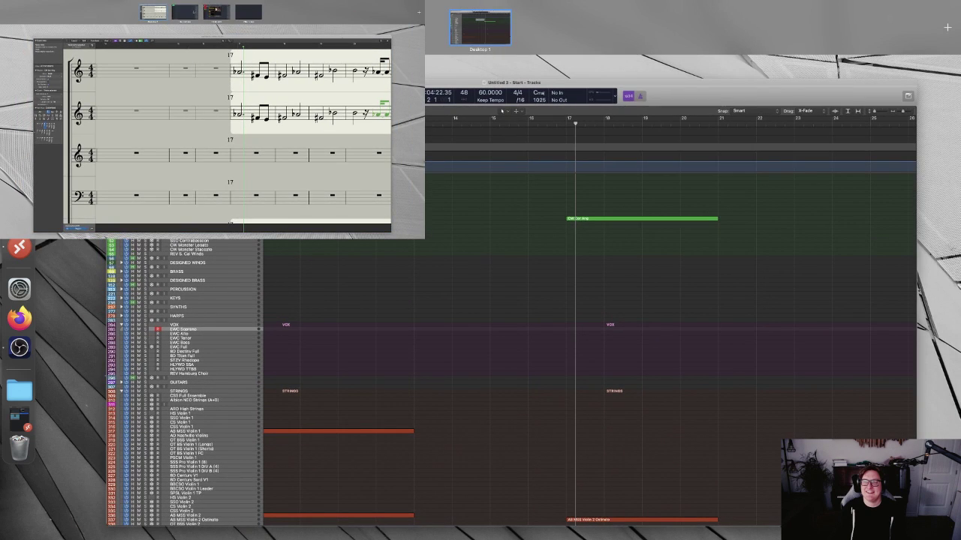
left_click(191, 12)
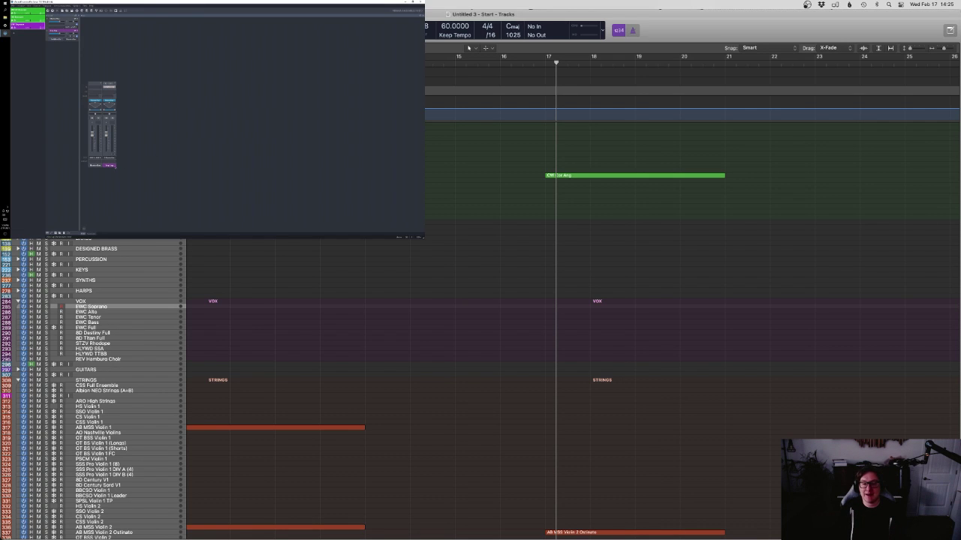
left_click(114, 167)
double_click(114, 166)
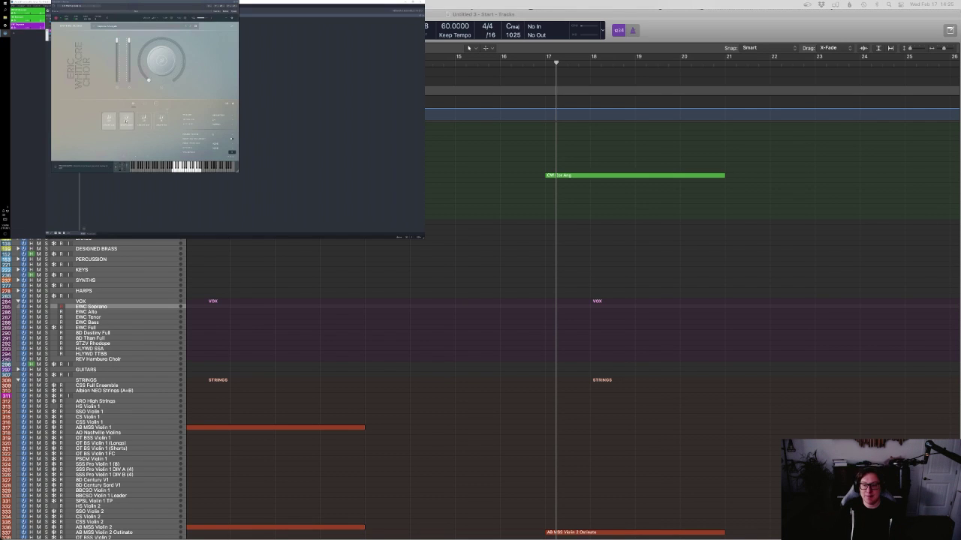
Choose the third articulation in the Eric Whitacre Choir plug-in, close its window and select the EWC Soprano track for recording
left_click(143, 120)
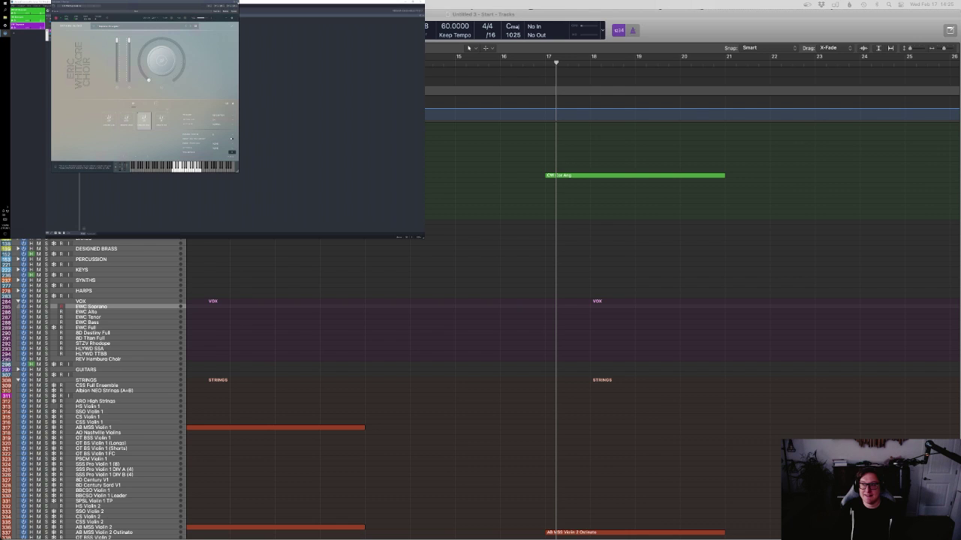
left_click(236, 2)
scroll(660, 473, "up", 10)
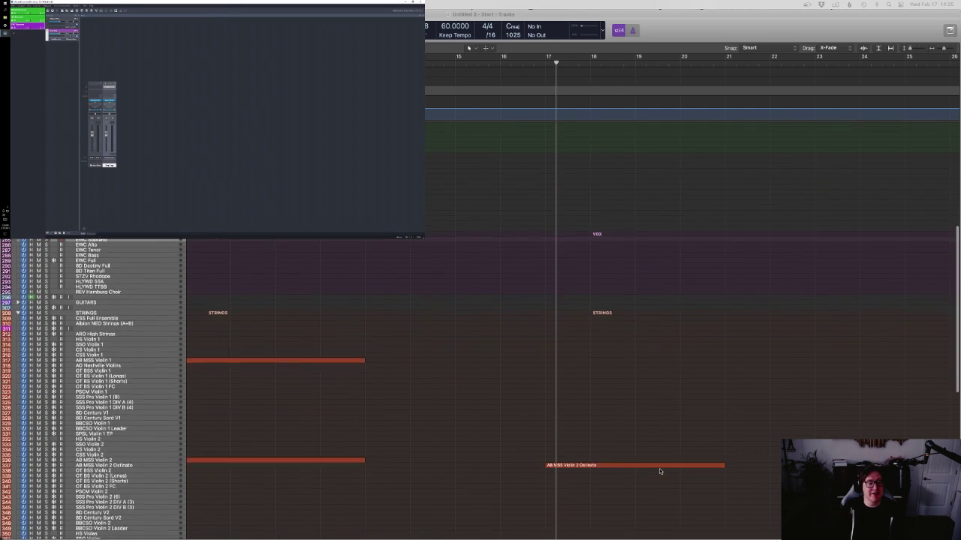
scroll(679, 461, "down", 2)
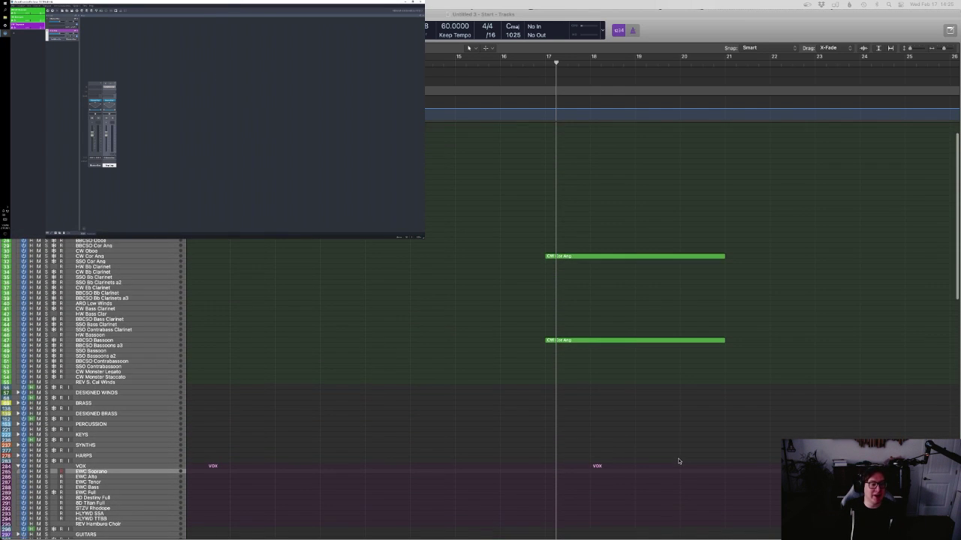
scroll(642, 281, "down", 12)
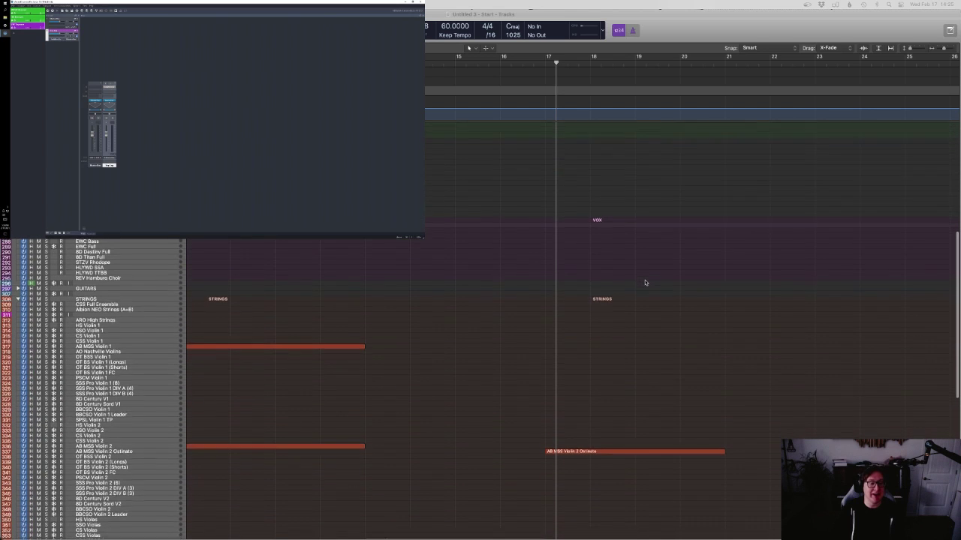
left_click_drag(634, 415, 631, 492)
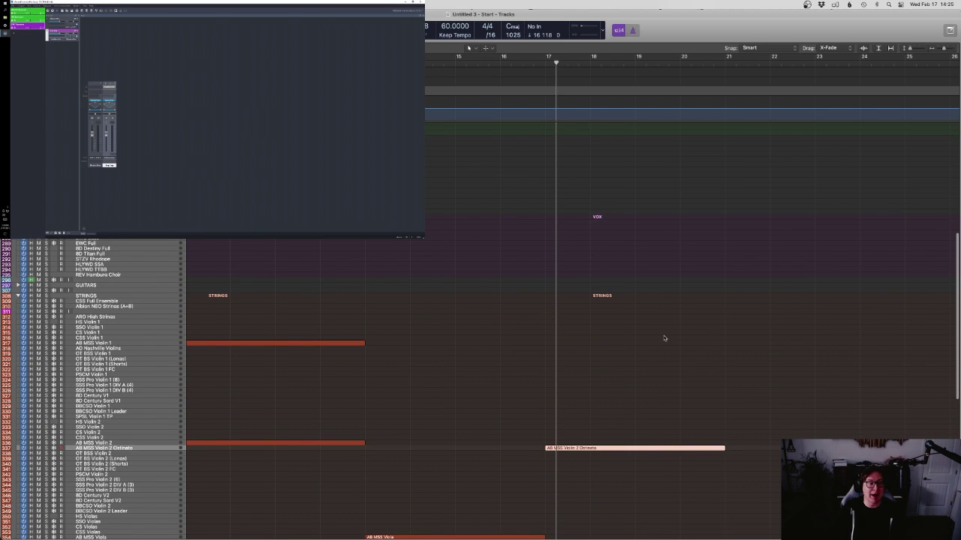
scroll(662, 336, "up", 12)
scroll(623, 375, "down", 4)
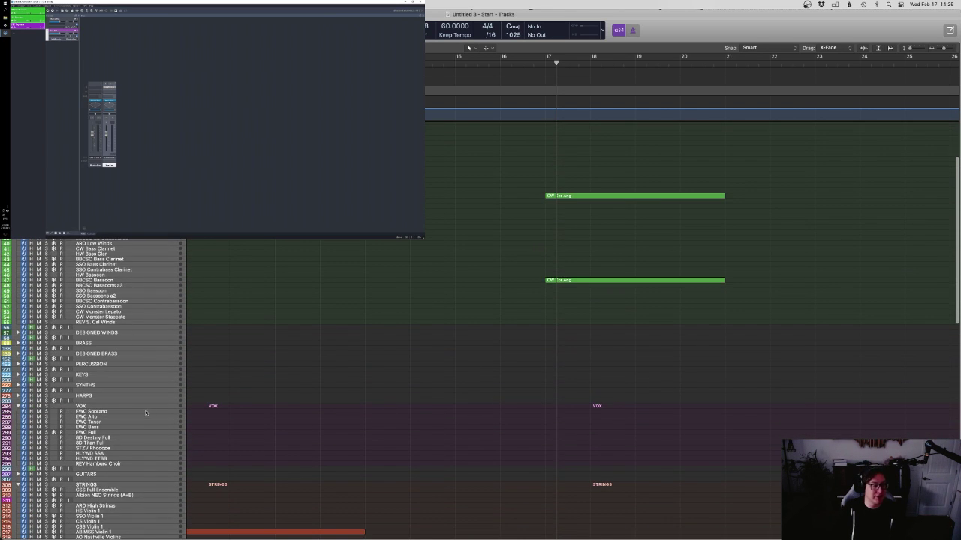
left_click(119, 412)
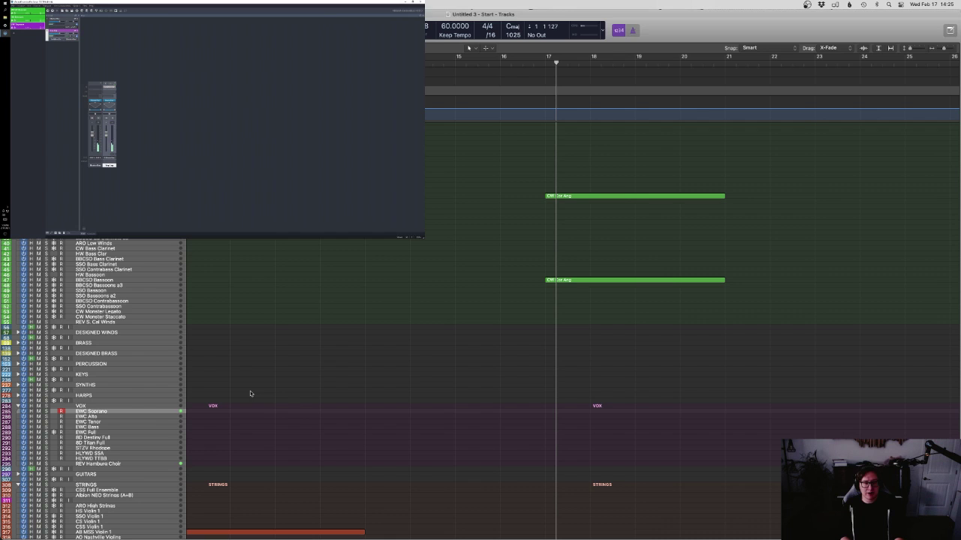
Switch back to the score and try recording a short soprano line from bar 17, undoing the take
key("ctrl+Up")
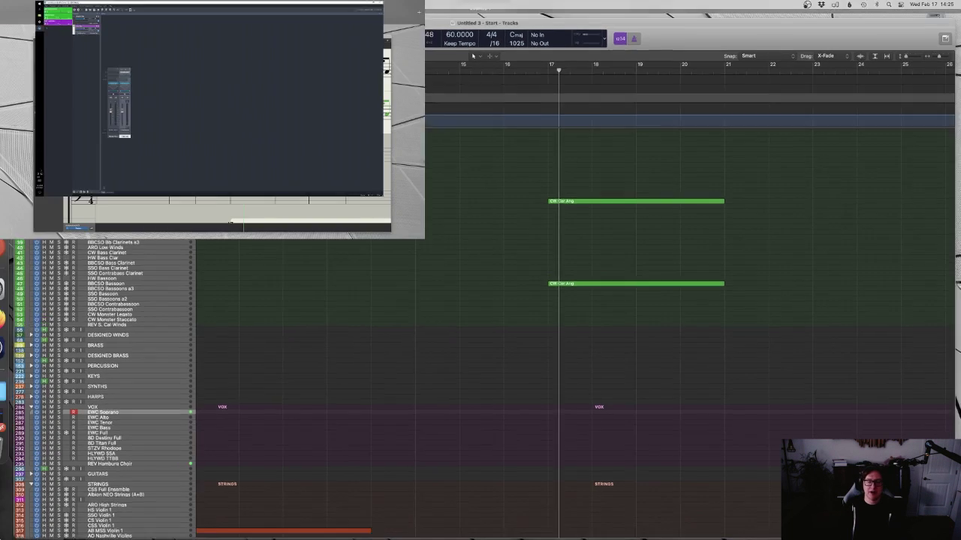
left_click(614, 367)
key("r")
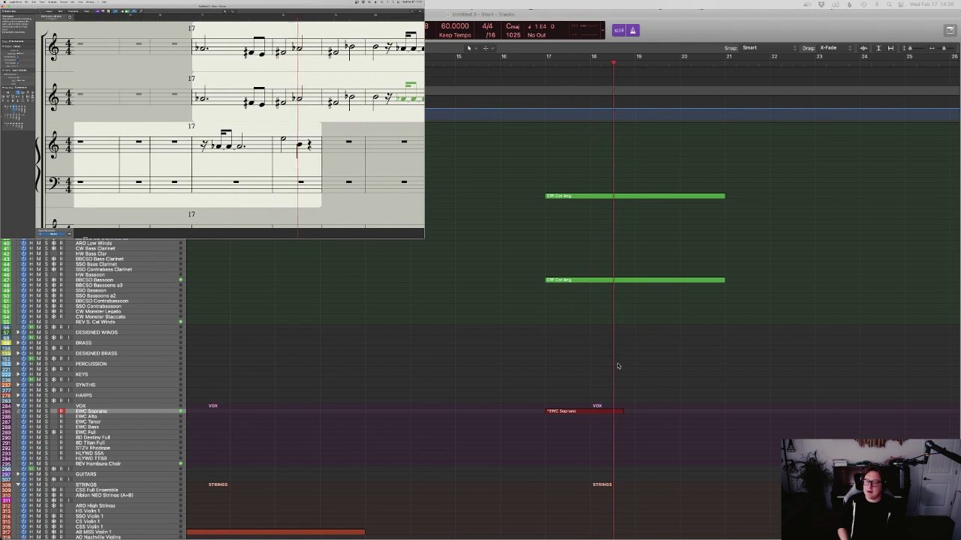
key("space")
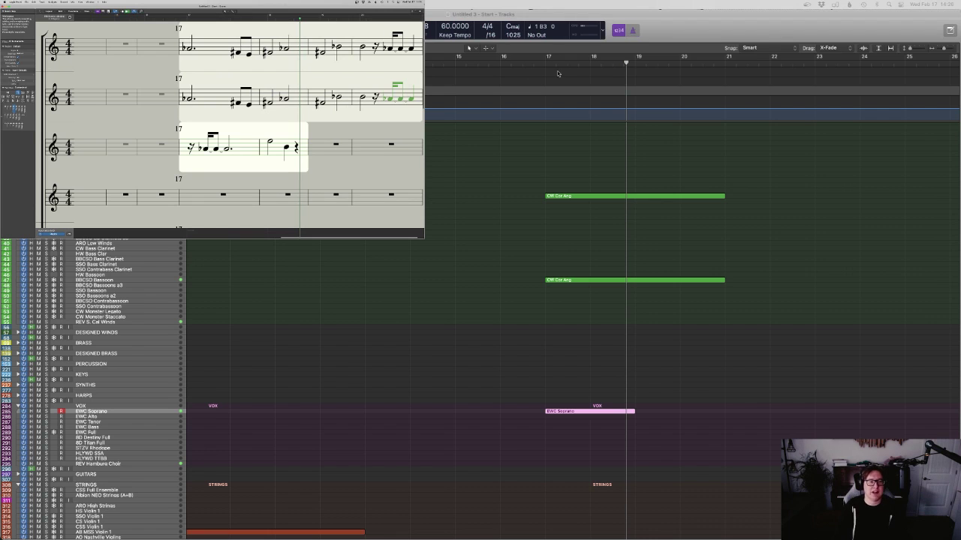
key("super+z")
Try recording the melody on EWC Soprano from bar 17 to bar 21, deleting the take
key("r")
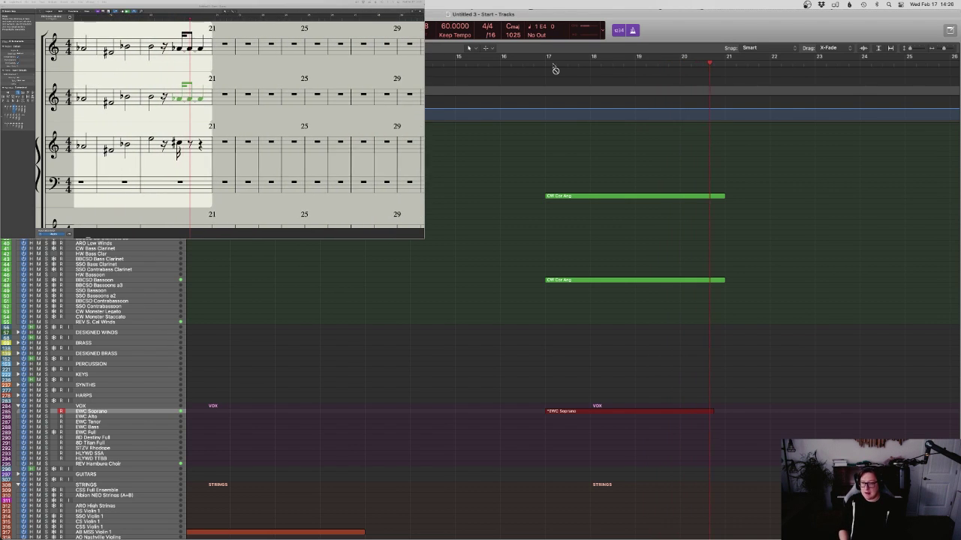
key("space")
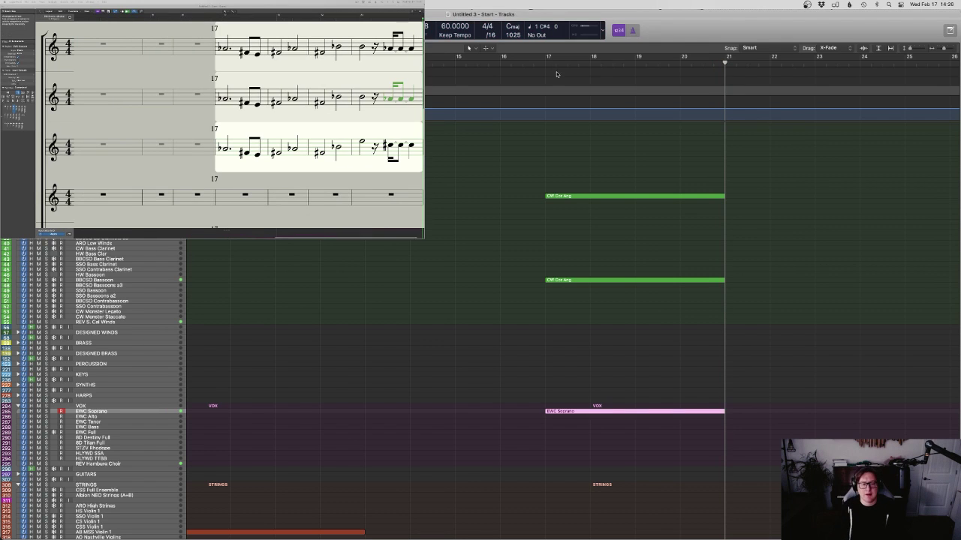
key("Delete")
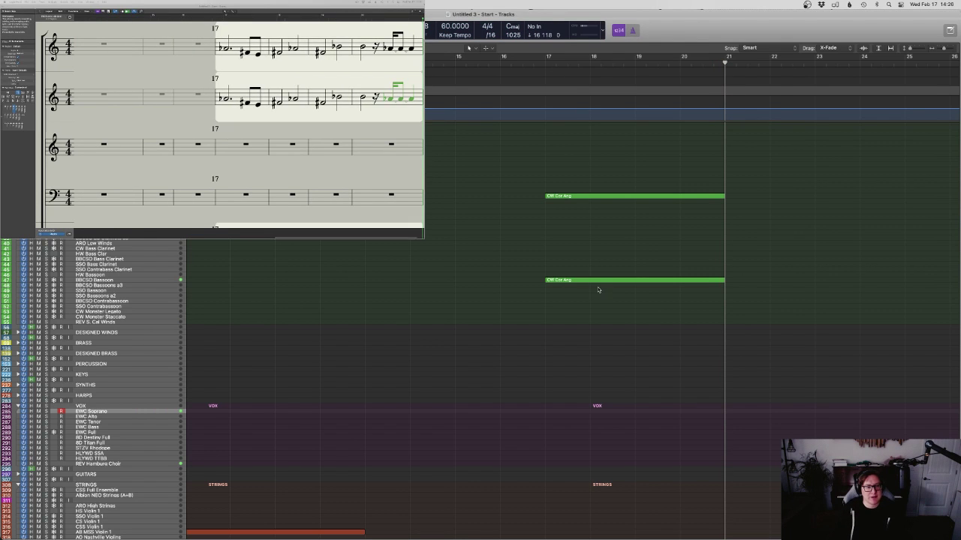
Try recording sustained soprano notes from bar 17, and delete that take
left_click(555, 63)
key("r")
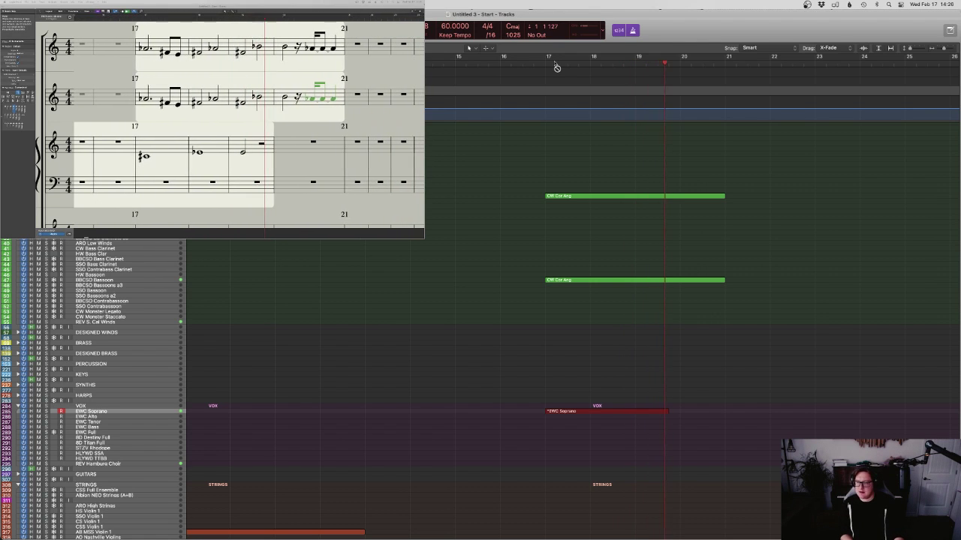
key("space")
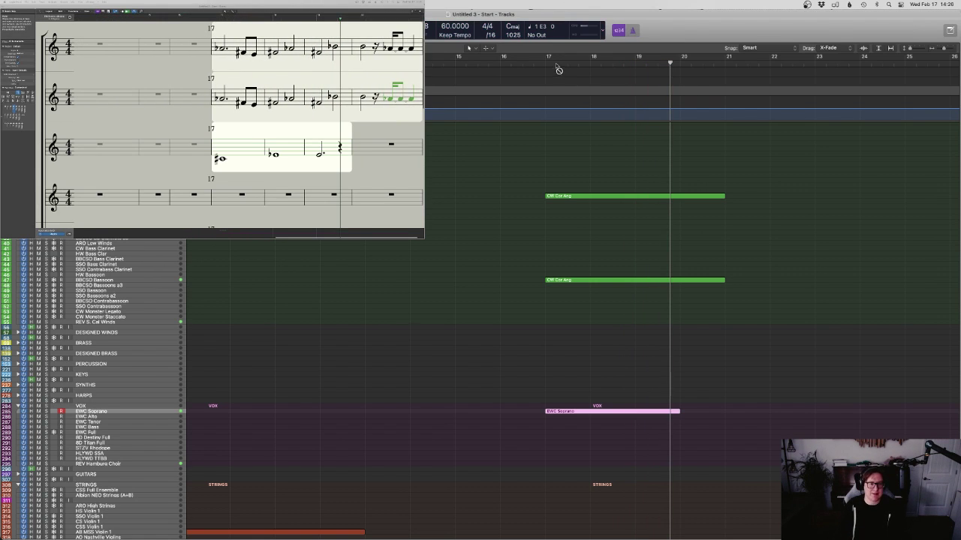
left_click(557, 65)
key("BackSpace")
Copy the bassoon's melody region onto the EWC Soprano track at bar 17, leaving no duplicate on the bassoon track
left_click(596, 280)
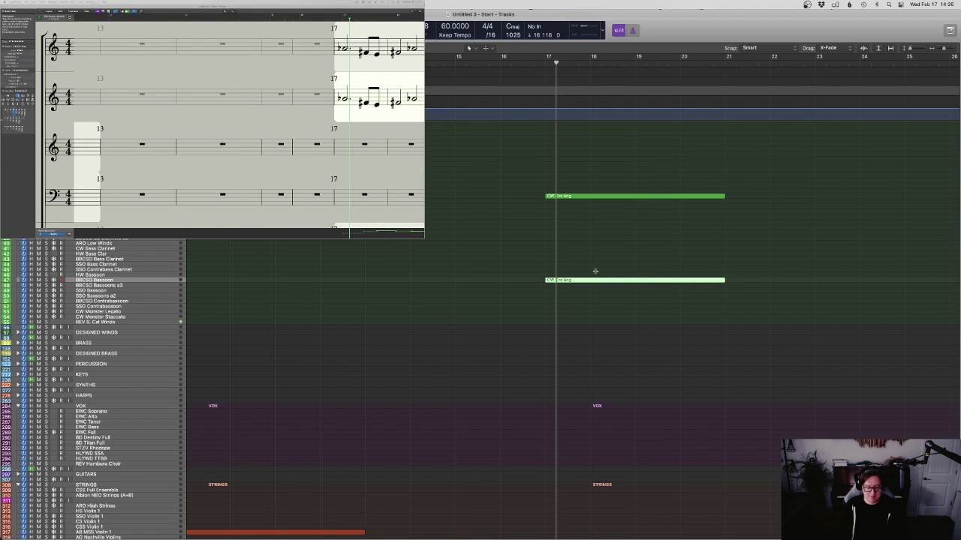
left_click_drag(543, 67, 544, 67)
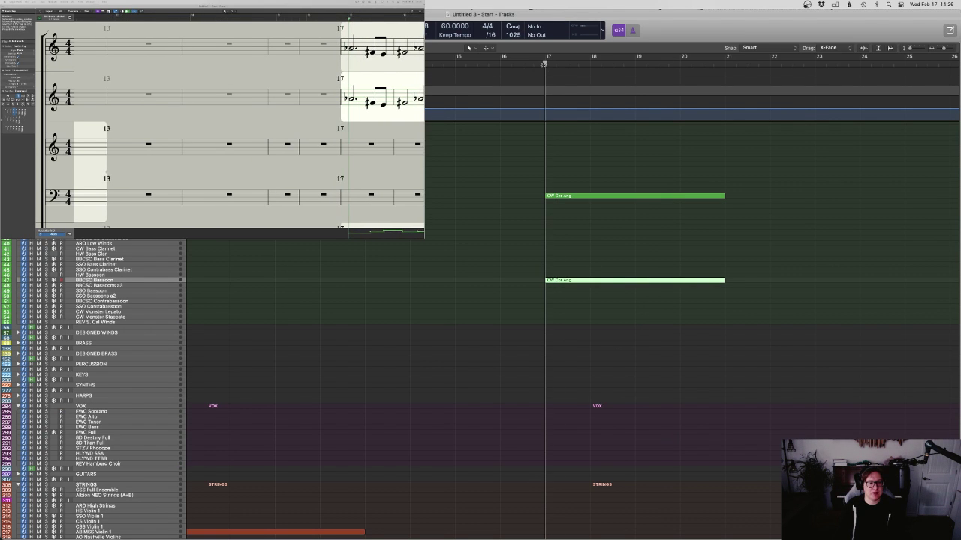
key("super+v")
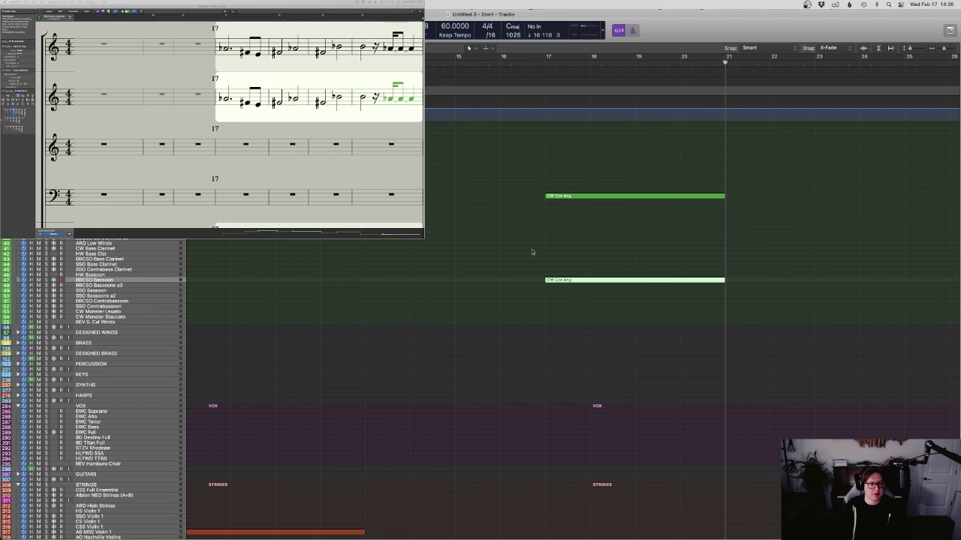
left_click(613, 313)
left_click(601, 281)
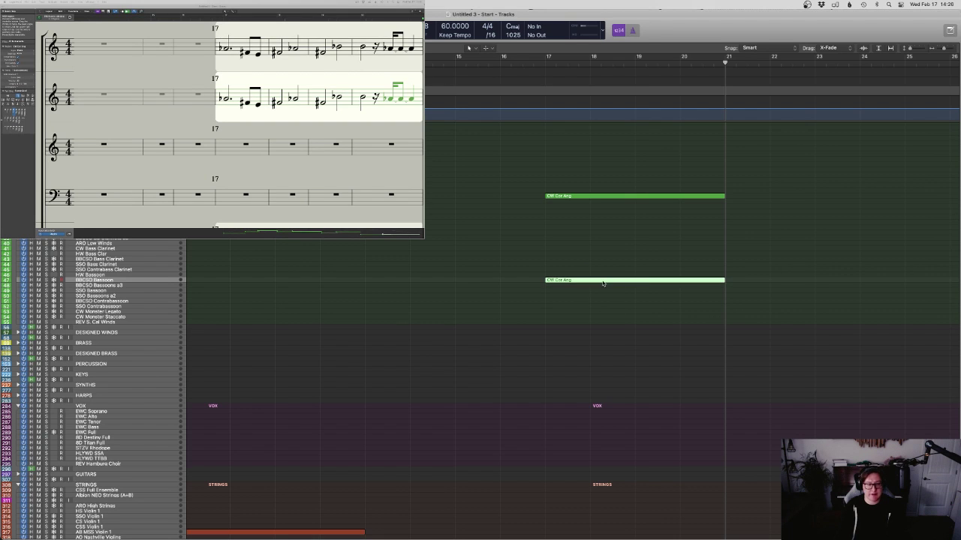
key("Delete")
key("super+z")
left_click(545, 63)
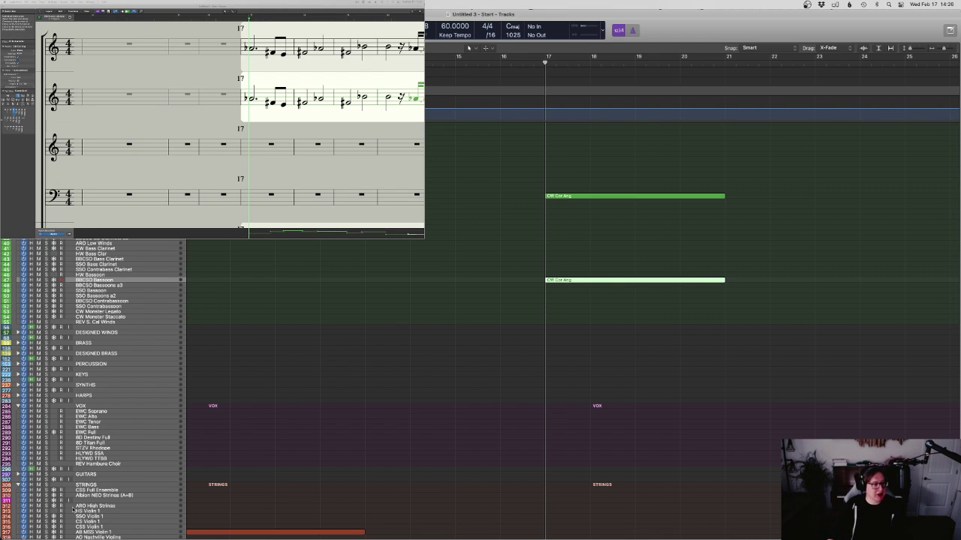
left_click(600, 418)
key("super+v")
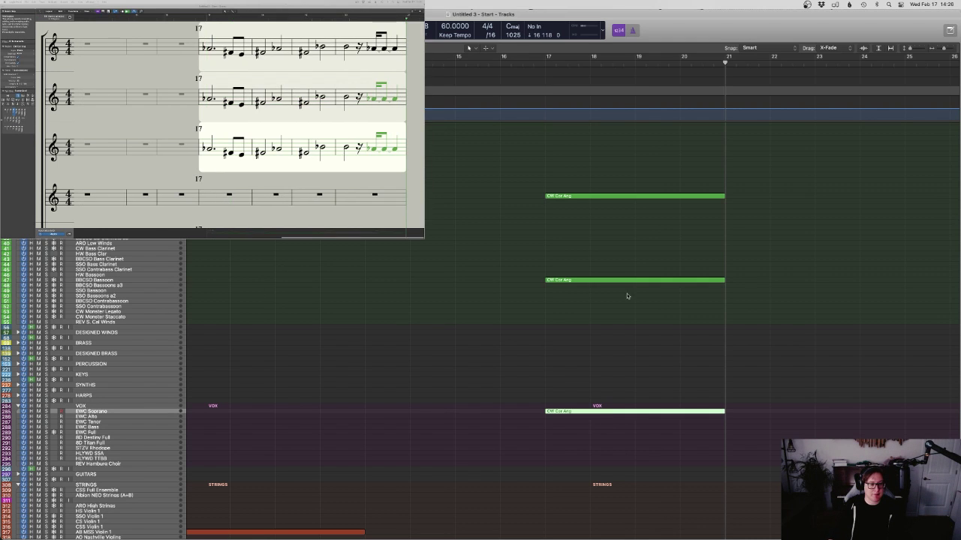
Play the soprano melody from bar 17, soloed and with the other parts, and review the chords lower in the score
left_click(542, 64)
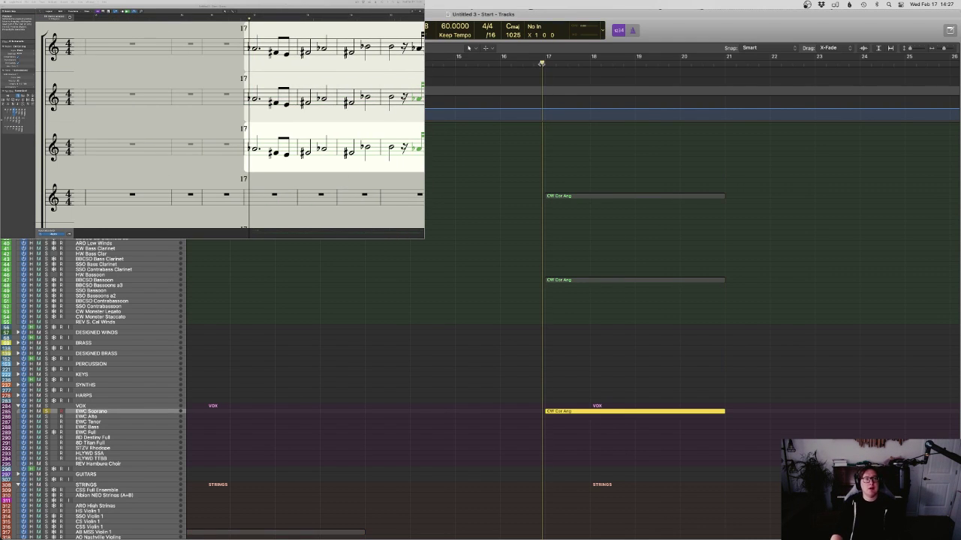
key("space")
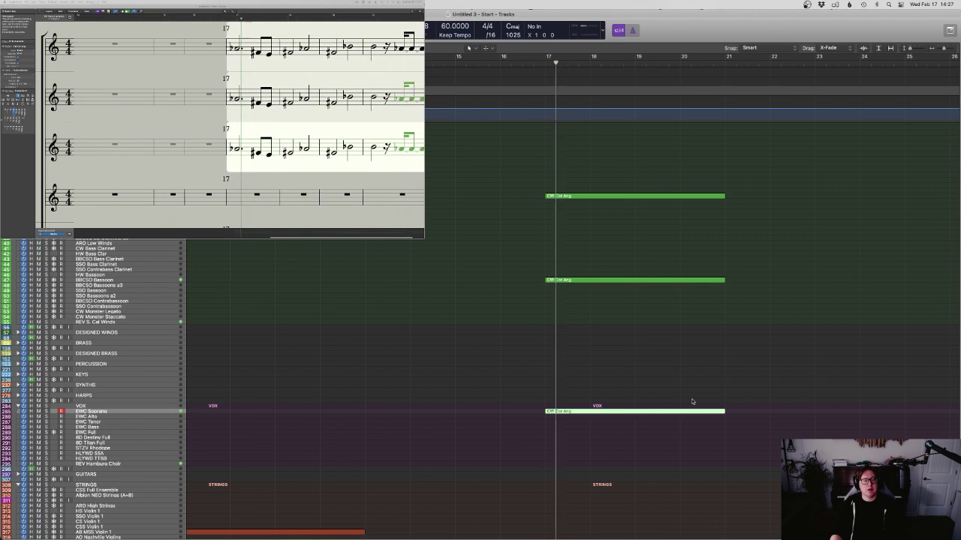
scroll(694, 403, "down", 3)
scroll(302, 397, "down", 7)
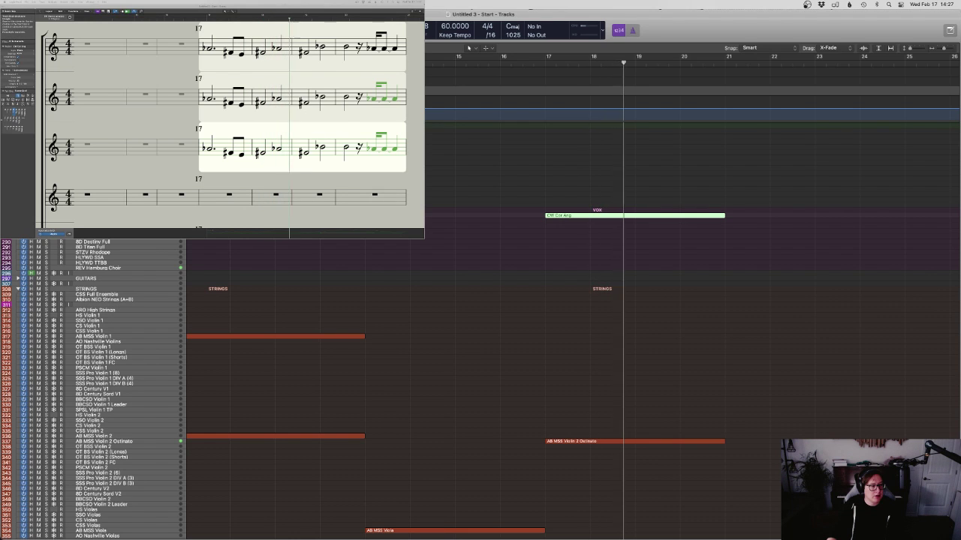
scroll(480, 387, "up", 1)
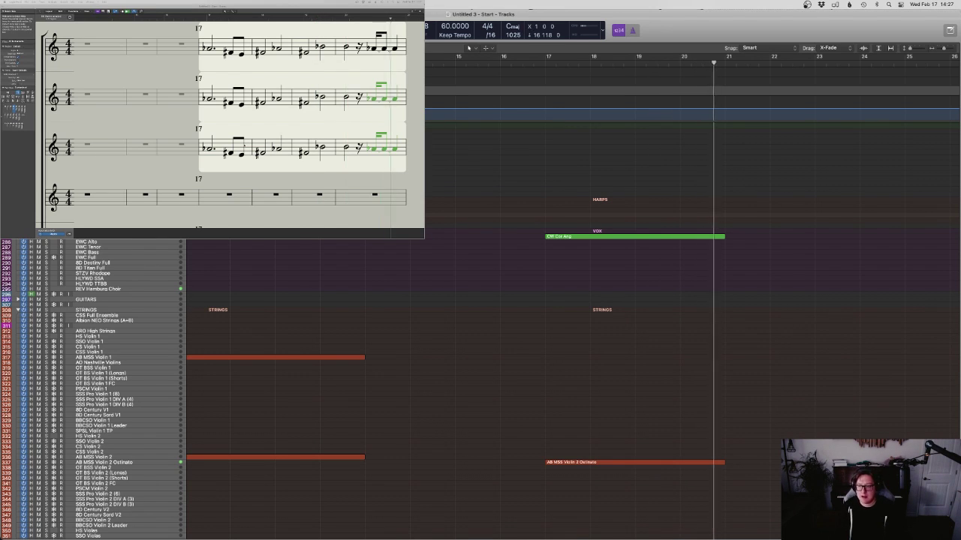
scroll(244, 146, "down", 5)
scroll(225, 123, "down", 5)
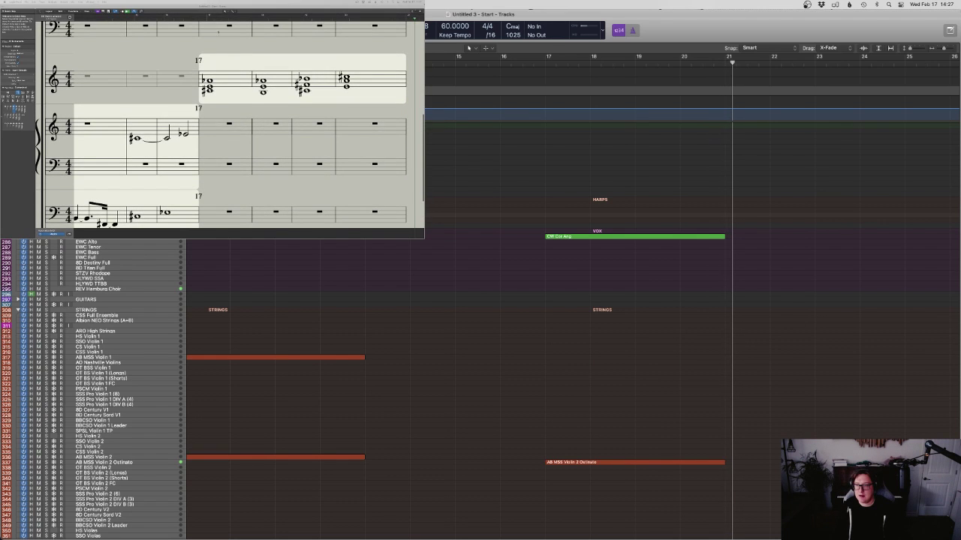
key("space")
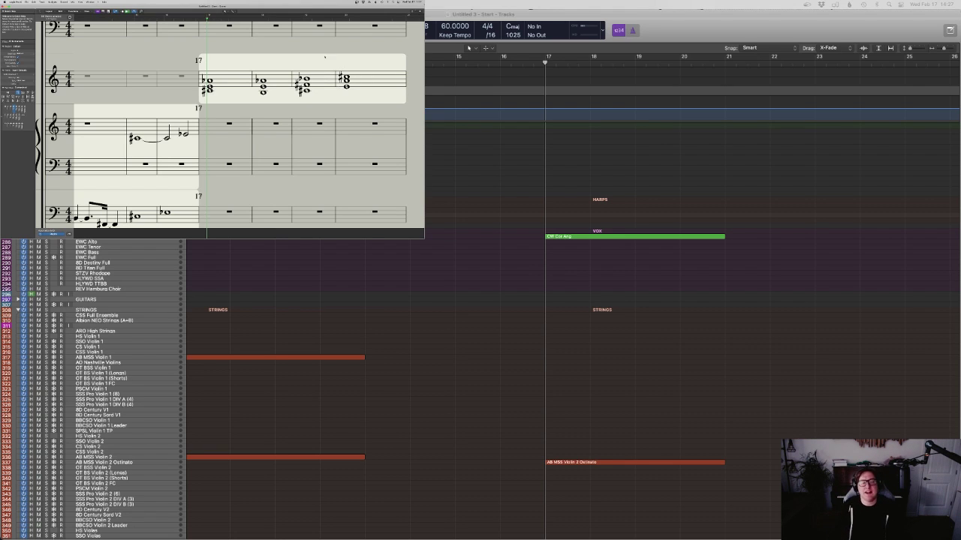
Switch to the instrument host window and open the strings instance with its Modern Scoring Strings patch
key("ctrl+Up")
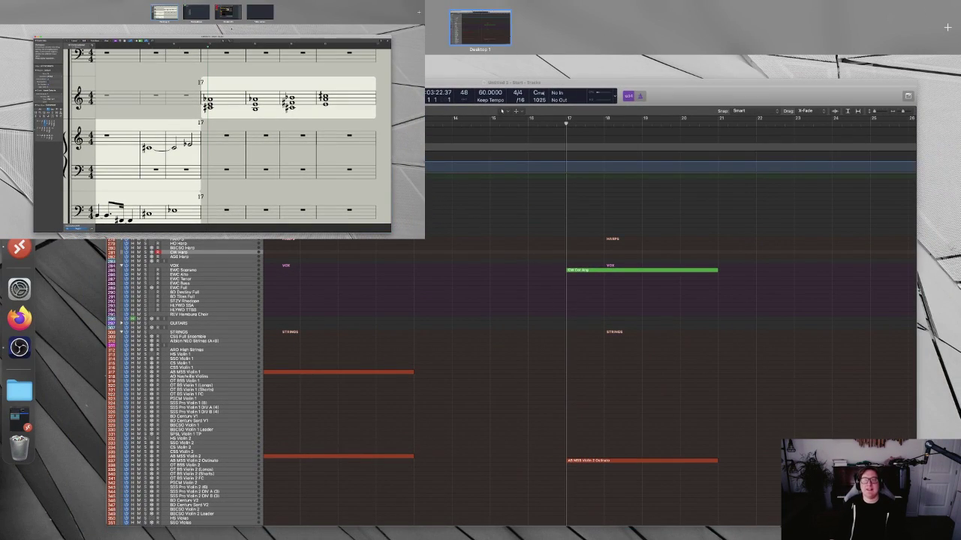
left_click(502, 111)
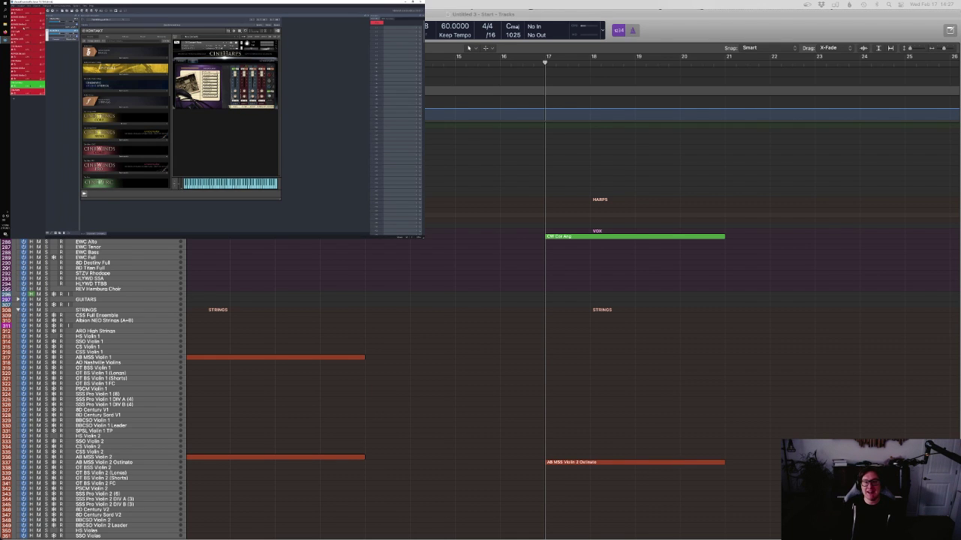
left_click(24, 27)
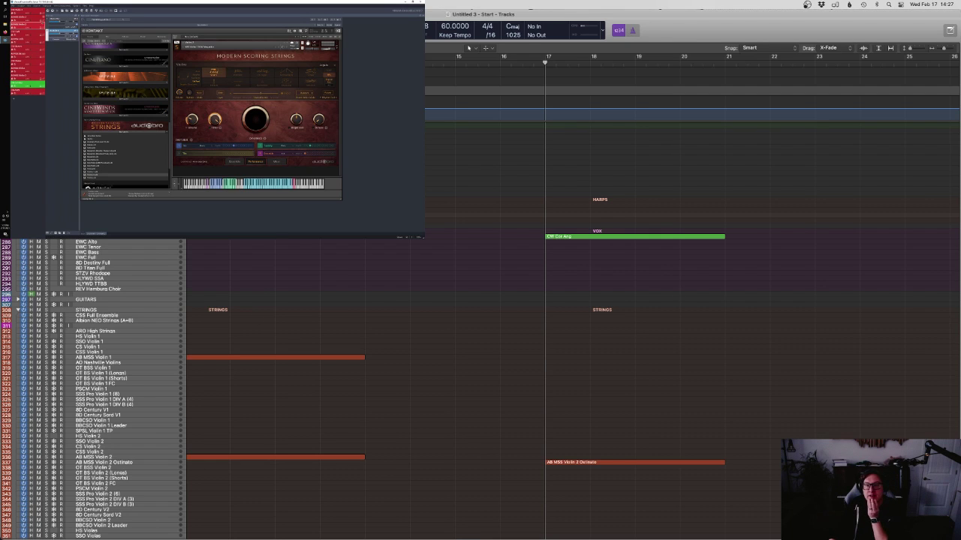
Open the AB MSS Violin 2 Ostinato track's instrument from its mixer channel and examine an option list in its Modern Scoring Strings patch
left_click(620, 463)
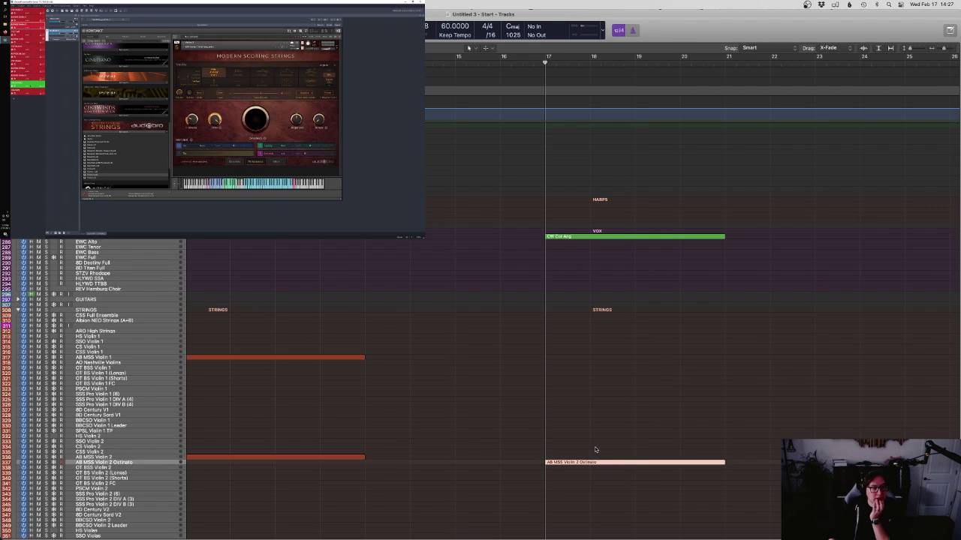
key("x")
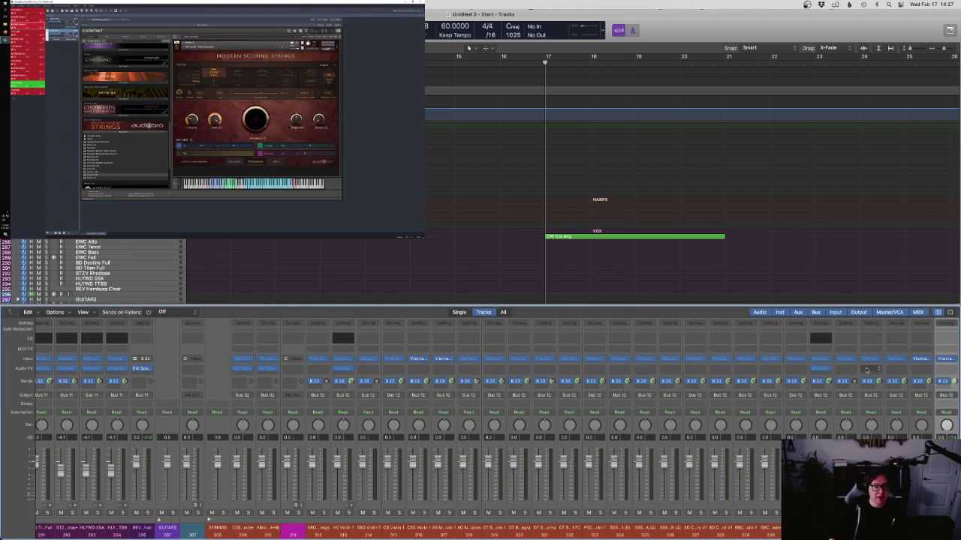
left_click(939, 358)
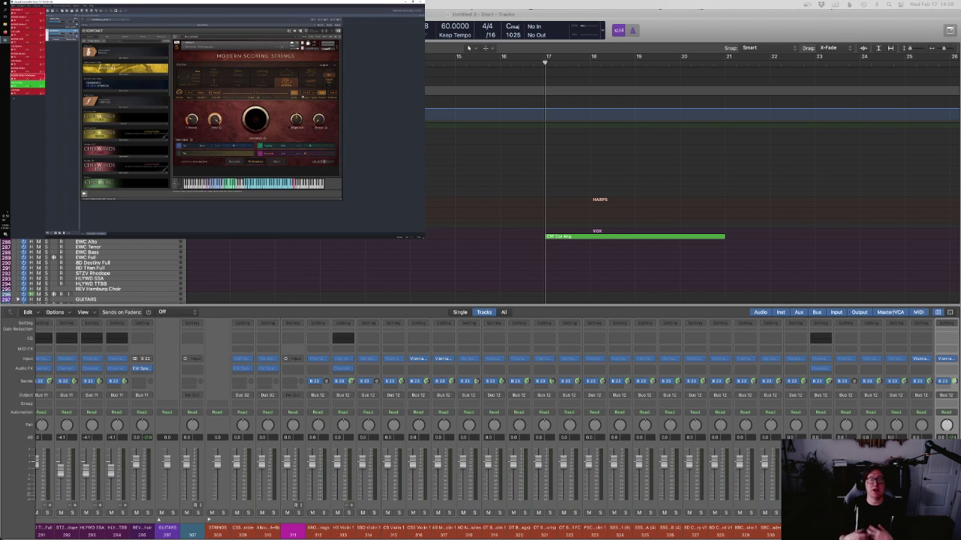
left_click(303, 94)
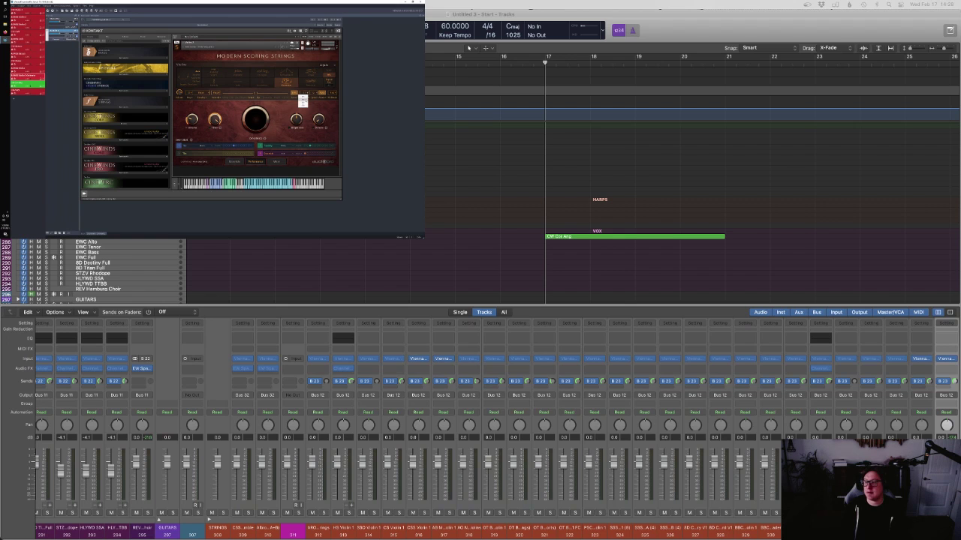
scroll(713, 254, "down", 10)
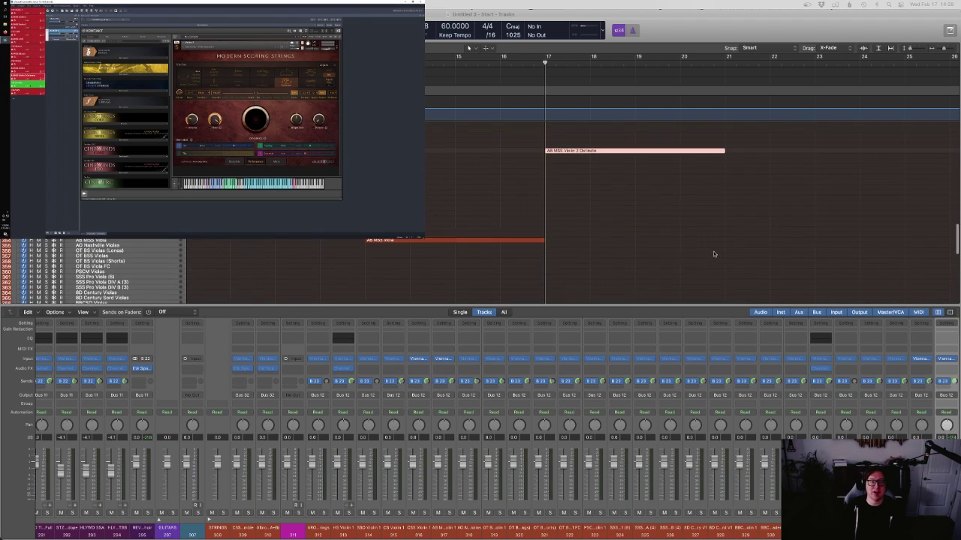
Play the violin ostinato from bar 17 and reselect its articulation in the Modern Scoring Strings patch
key("space")
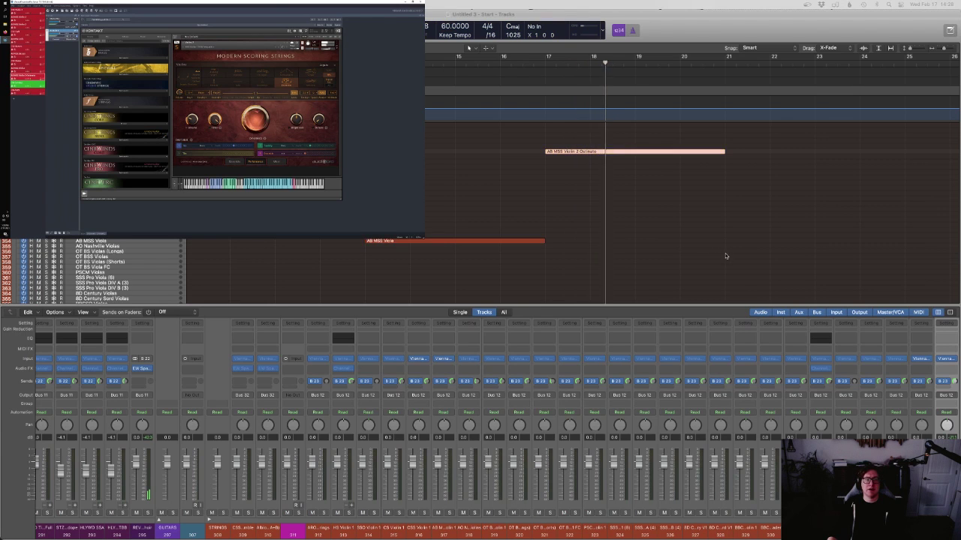
scroll(719, 255, "up", 5)
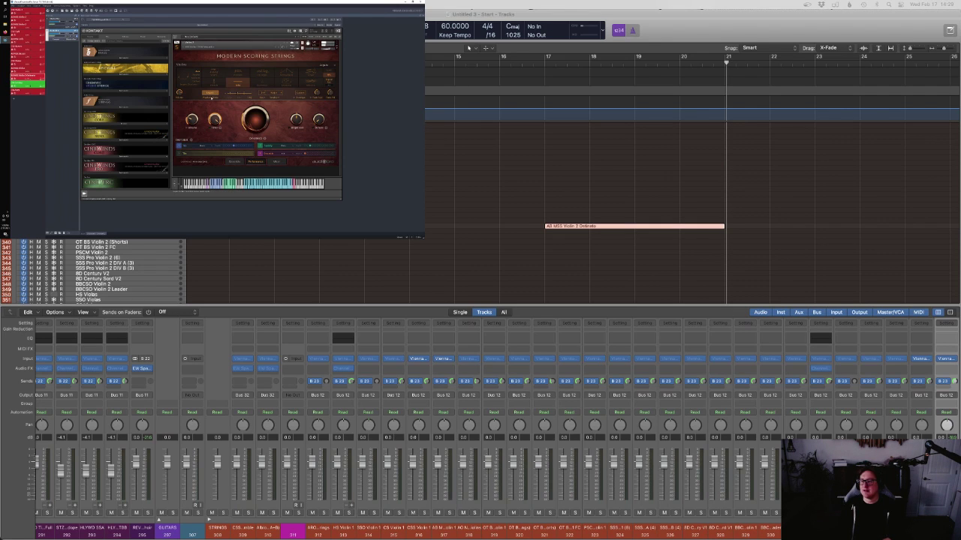
left_click(284, 83)
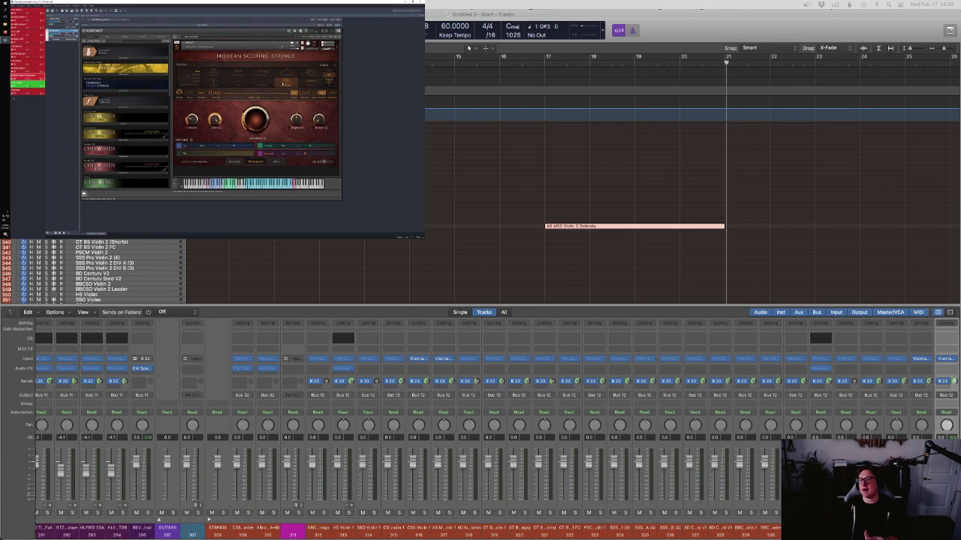
Play the AB MSS Violin 2 Ostinato region soloed from bar 17
left_click(541, 65)
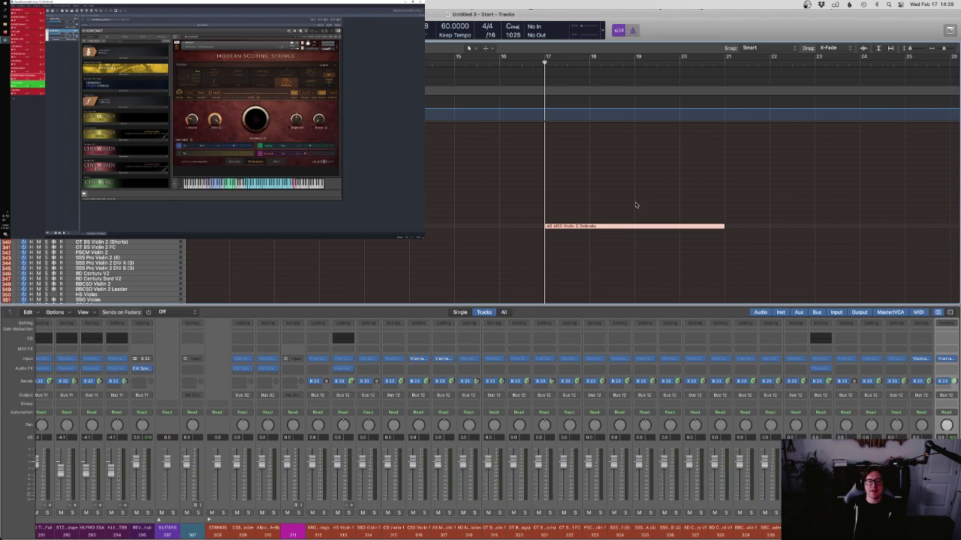
left_click(634, 225)
key("space")
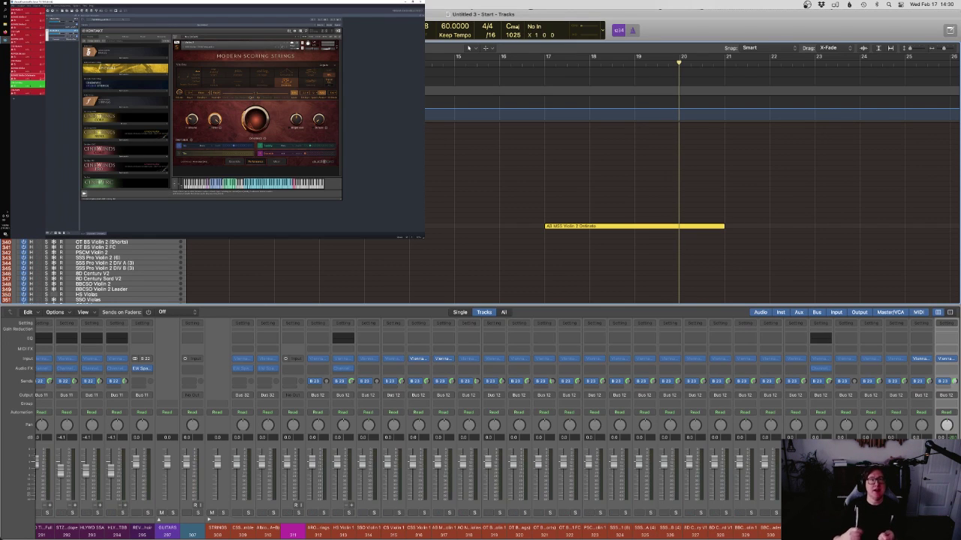
Turn off solo, hide the mixer and play all parts together from bar 17
left_click(572, 223)
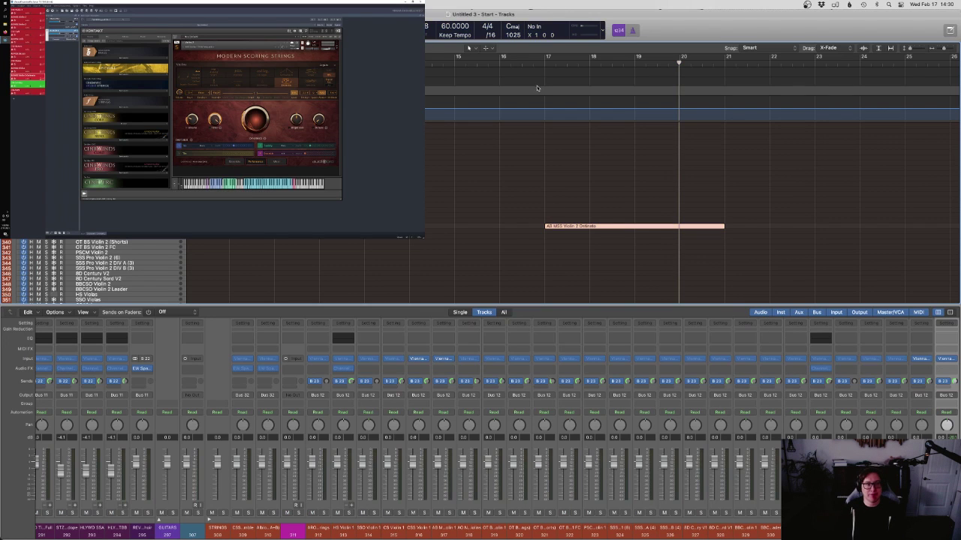
left_click(525, 66)
left_click(615, 163)
key("space")
key("x")
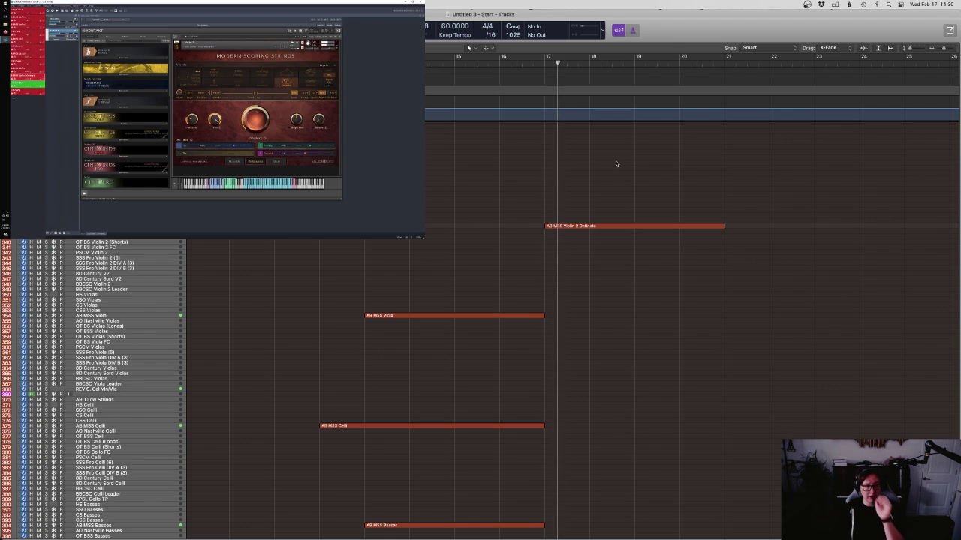
Bring up the score during playback and review the melody and ostinato regions across the choir and strings tracks
scroll(732, 229, "up", 15)
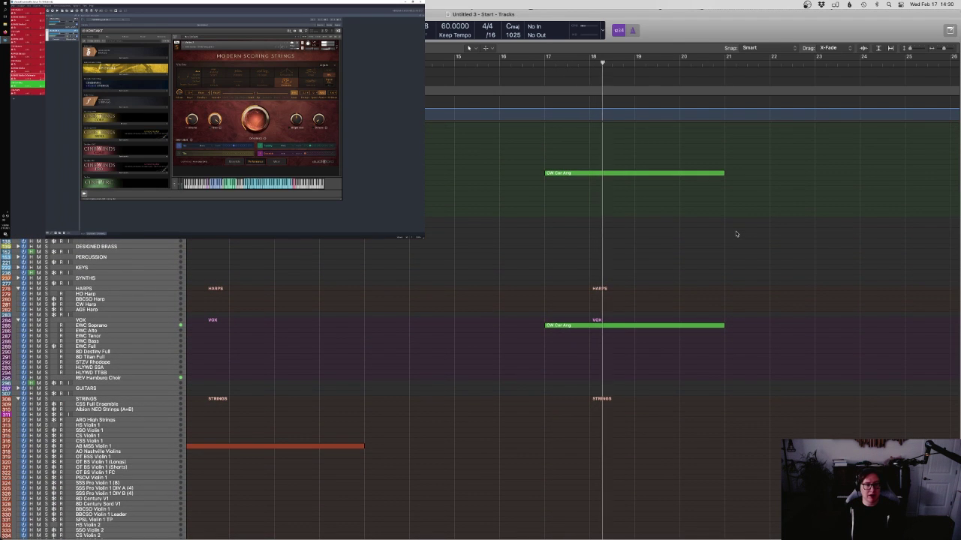
key("ctrl+Up")
key("ctrl+Up")
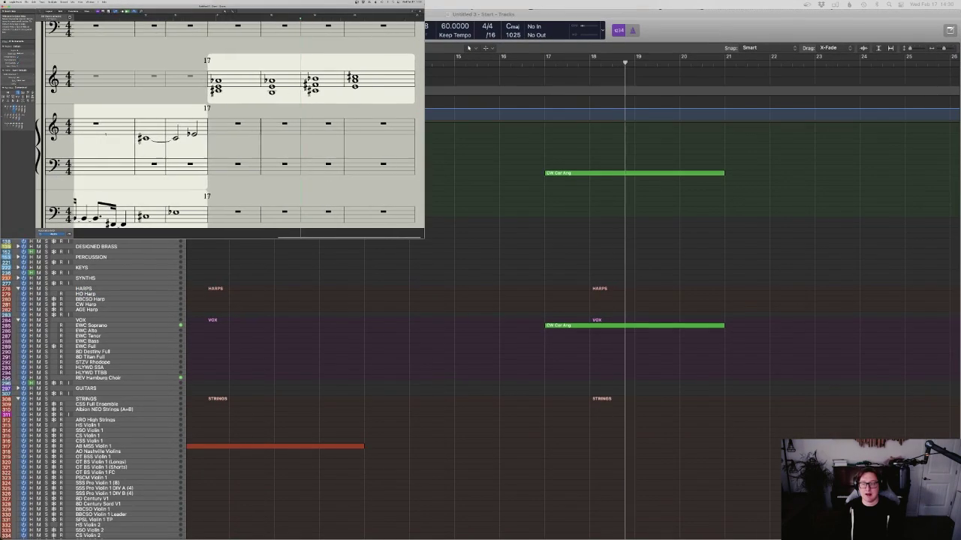
scroll(741, 314, "down", 4)
scroll(741, 313, "down", 5)
scroll(311, 267, "up", 4)
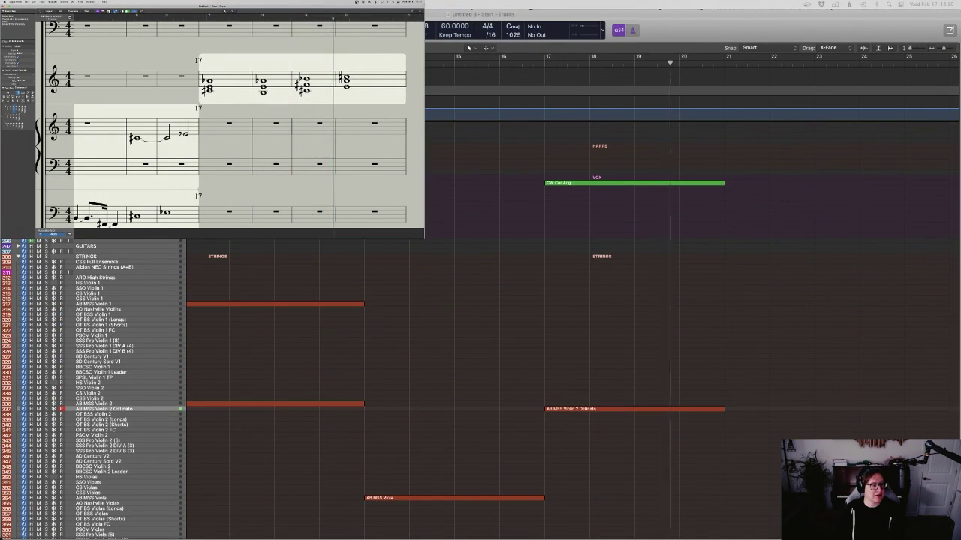
Audition the EWC Soprano melody region and the AB MSS Violin 2 Ostinato region in solo from bar 17
left_click(634, 183)
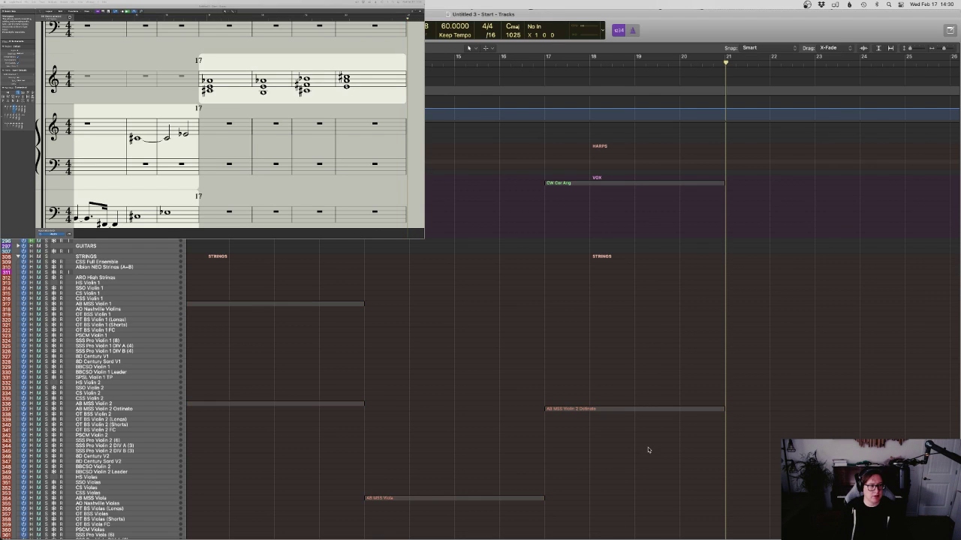
left_click(631, 409)
left_click(554, 62)
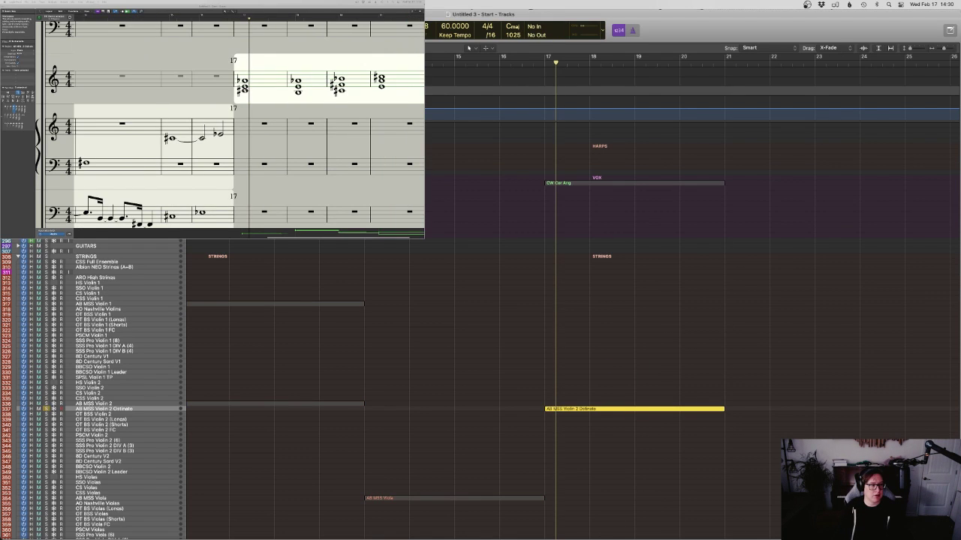
key("r")
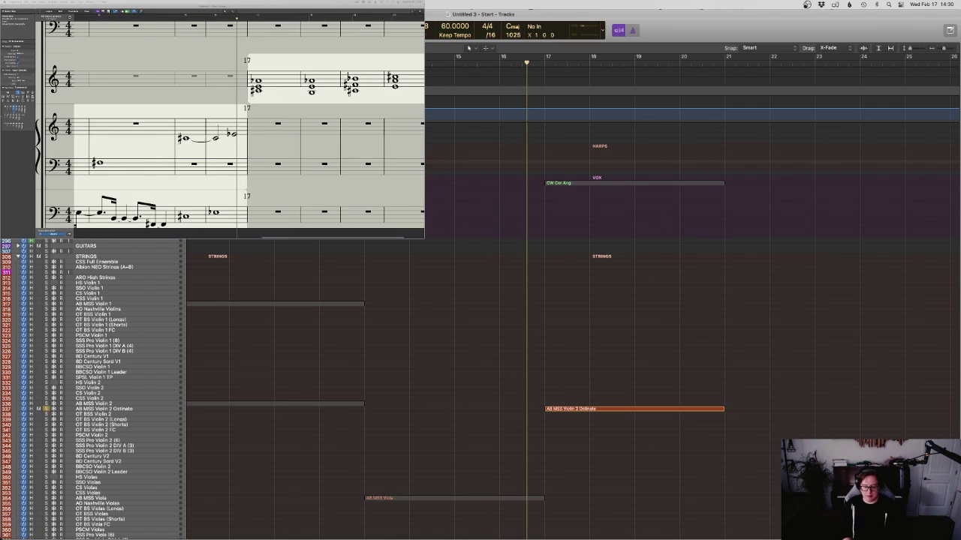
key("space")
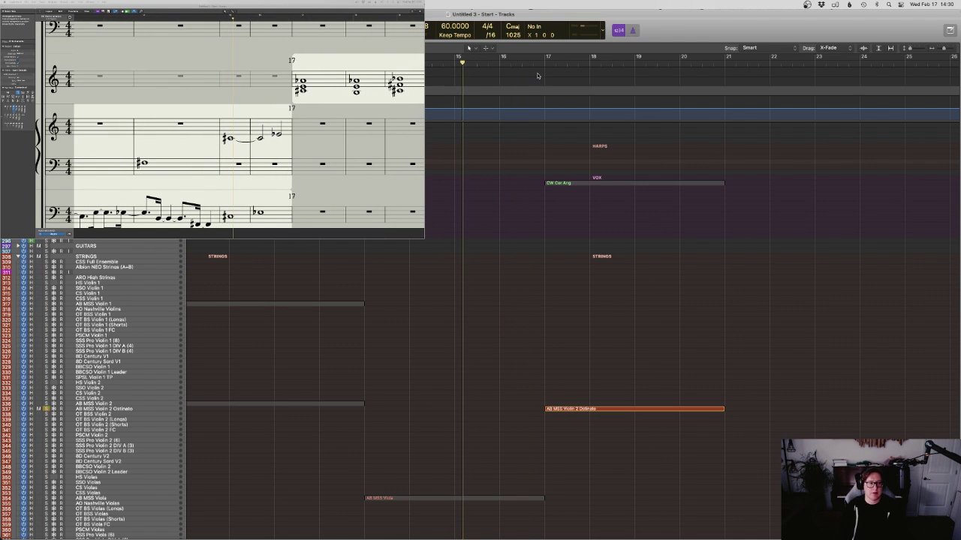
left_click(596, 409)
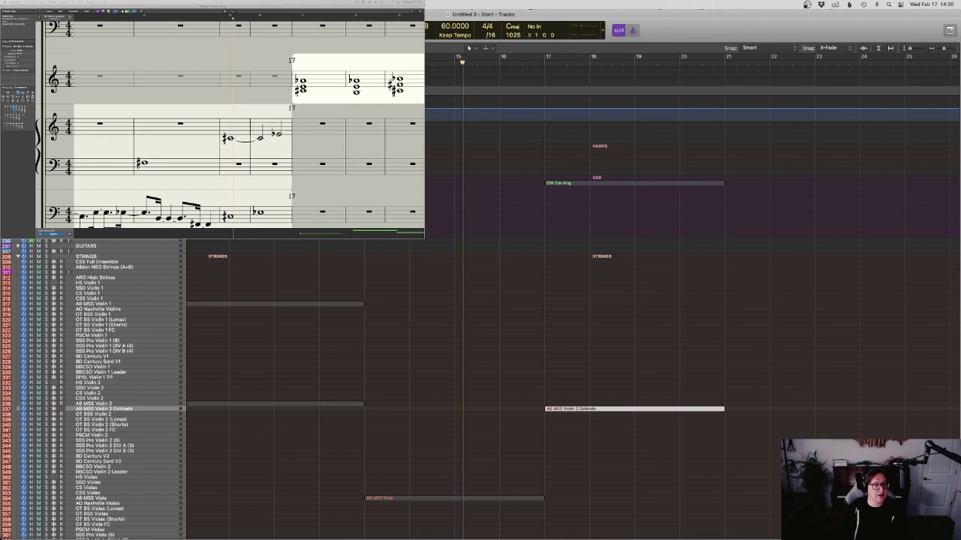
left_click(557, 67)
key("r")
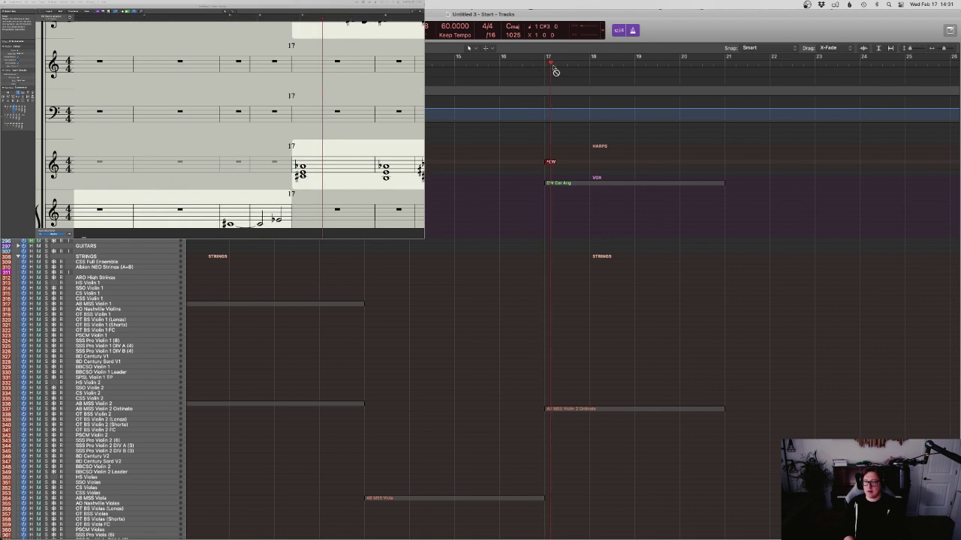
key("space")
key("super+z")
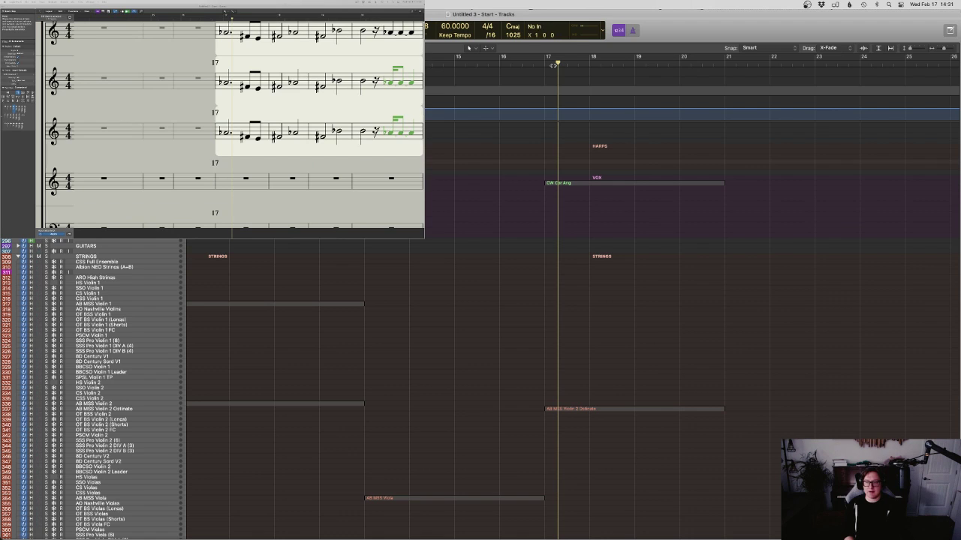
Record an arpeggiated eighth-note part on the CW Harp track from bar 17 to bar 21 and check its notes in the Piano Roll
key("r")
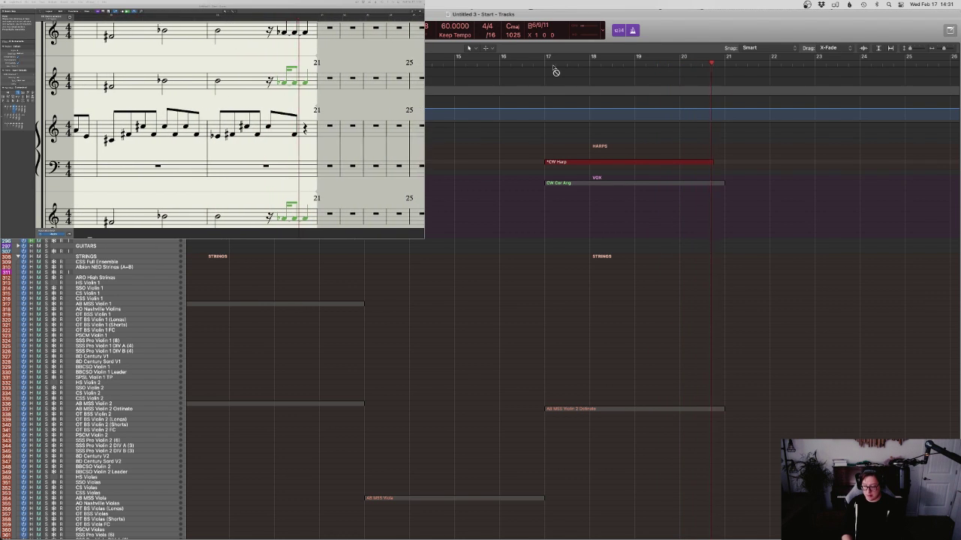
key("space")
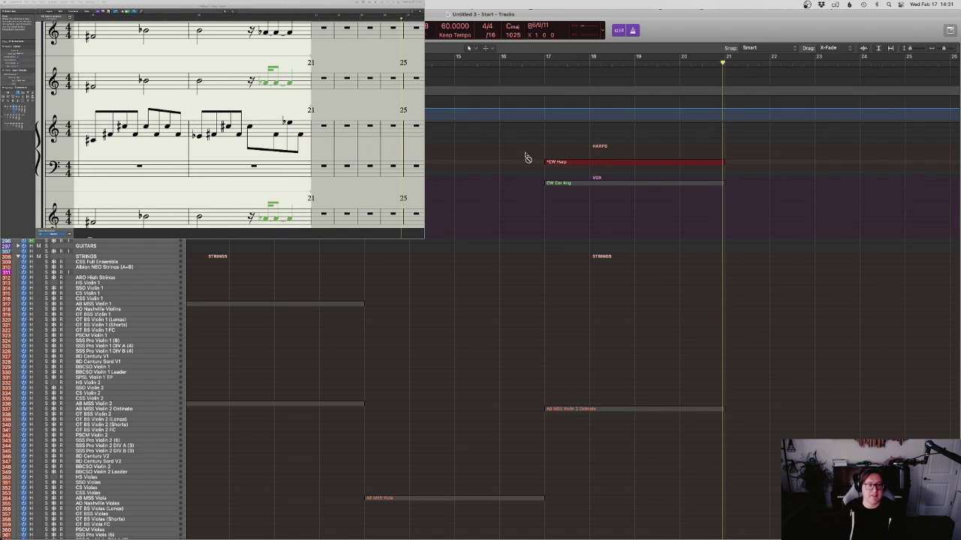
key("e")
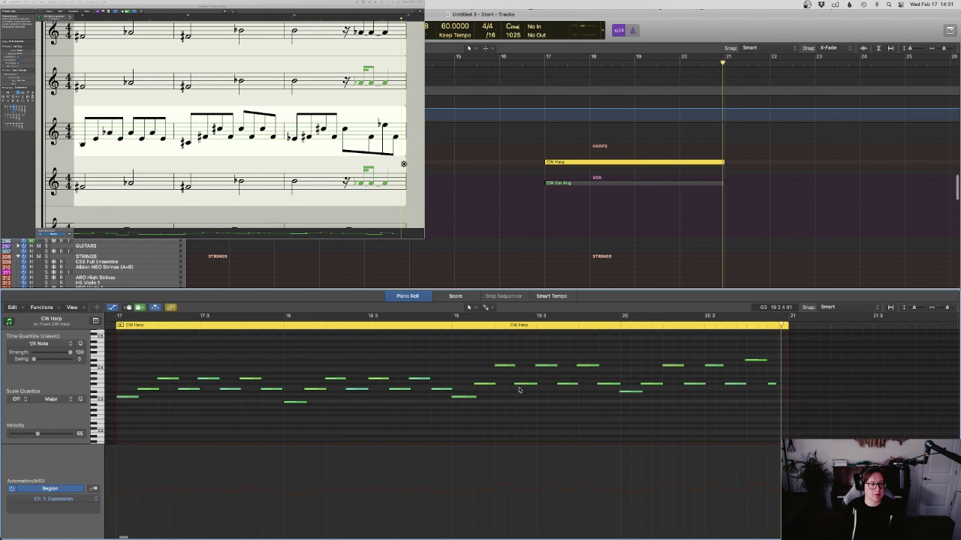
key("s")
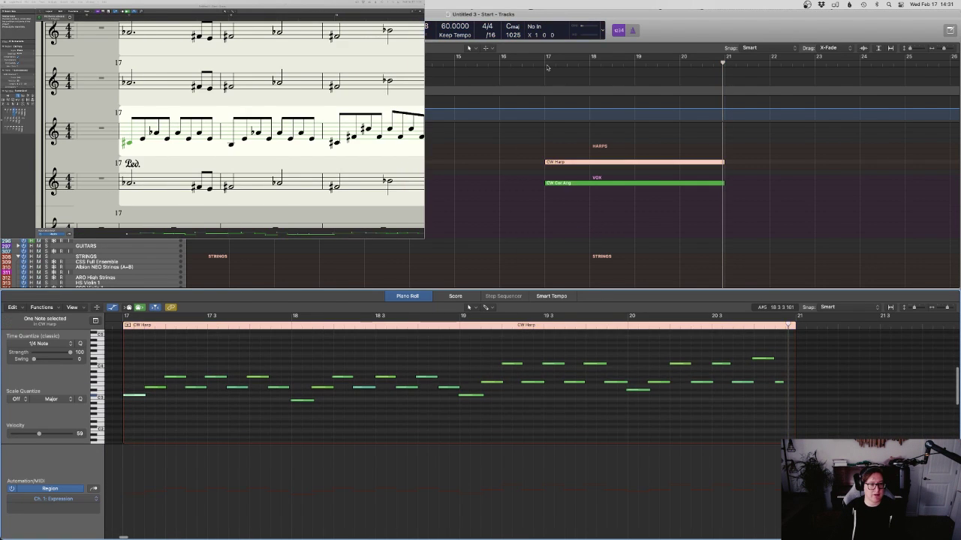
left_click(545, 65)
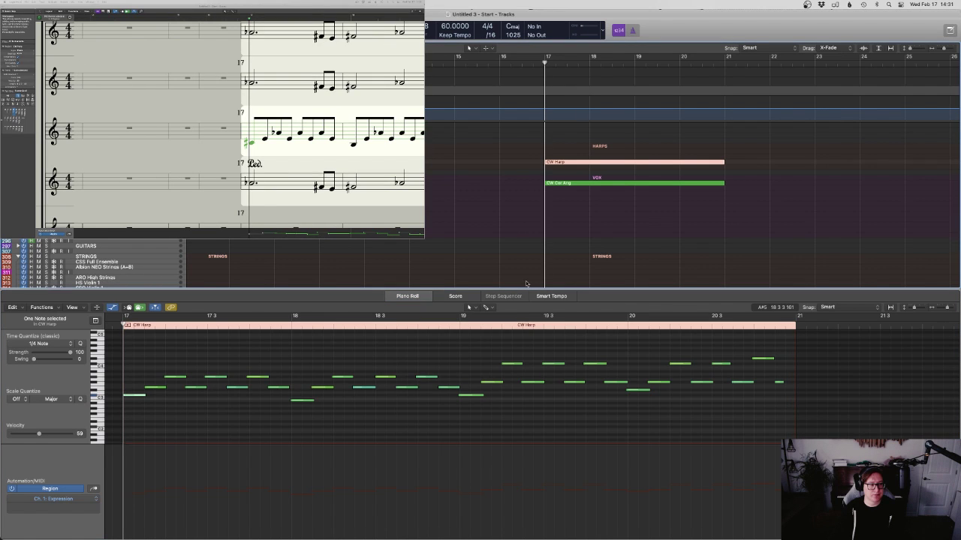
left_click(518, 235)
key("e")
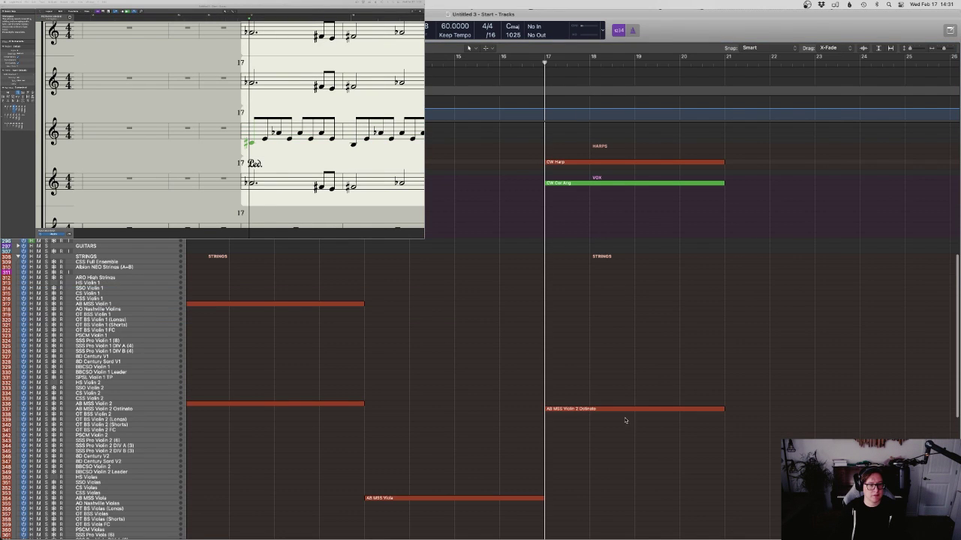
Play the CW Harp and AB MSS Violin 2 Ostinato regions soloed together from bar 17
left_click(625, 409)
left_click(622, 162, "shift")
key("s")
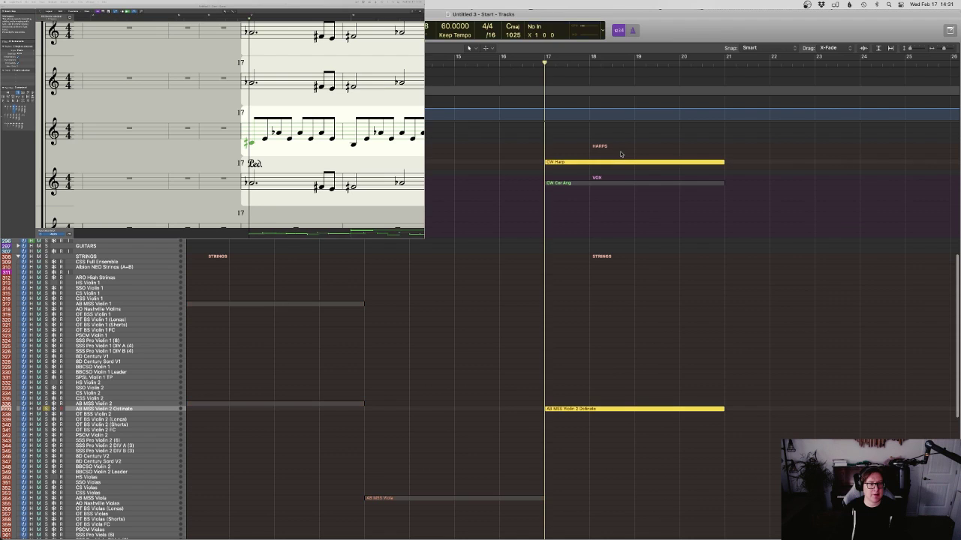
key("space")
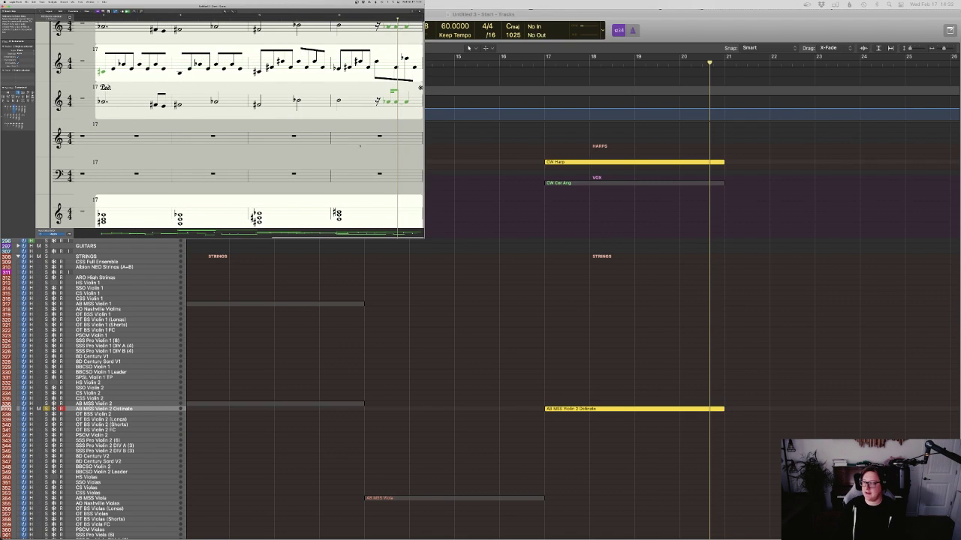
left_click(653, 83)
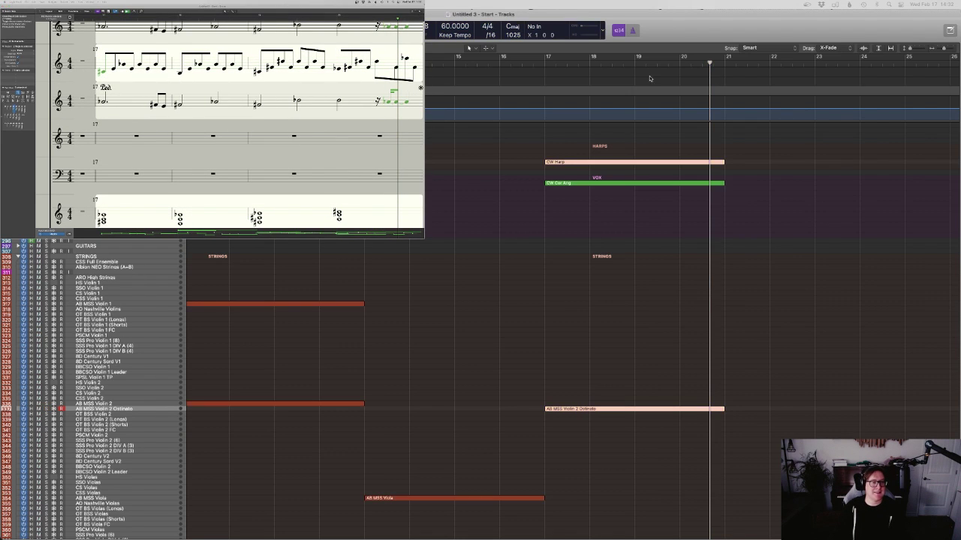
Play the full arrangement, open the CineHarps instance in the instrument host window, and return to the harp line in the score
scroll(204, 178, "left", 2)
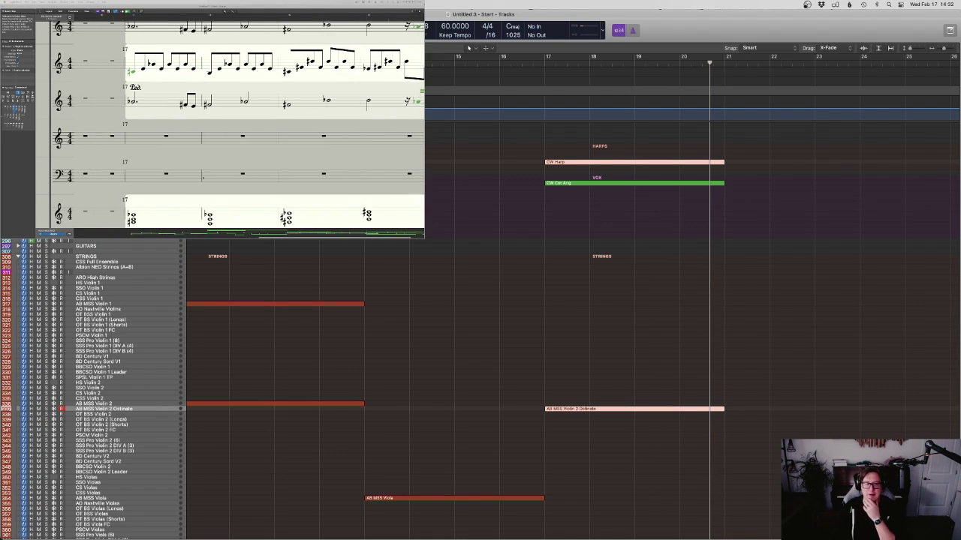
left_click(490, 64)
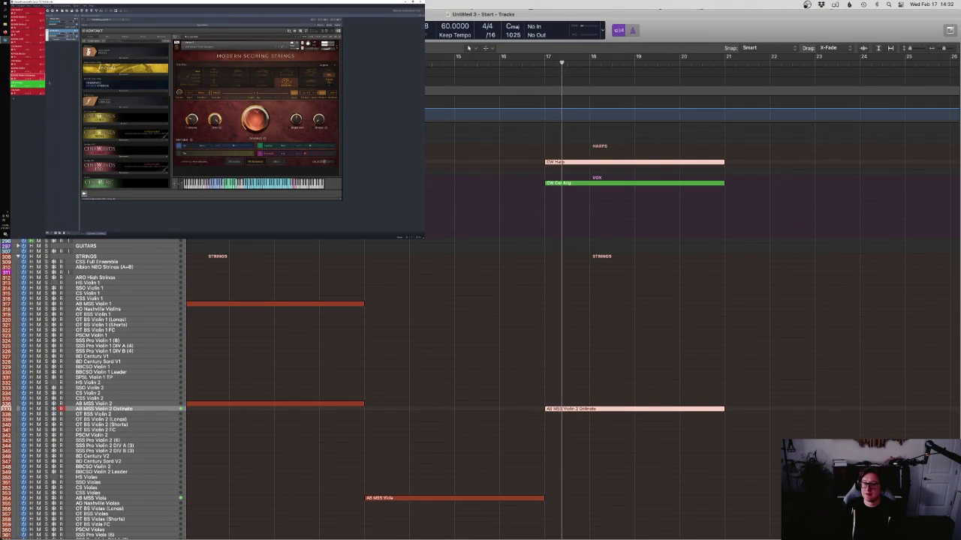
left_click(23, 91)
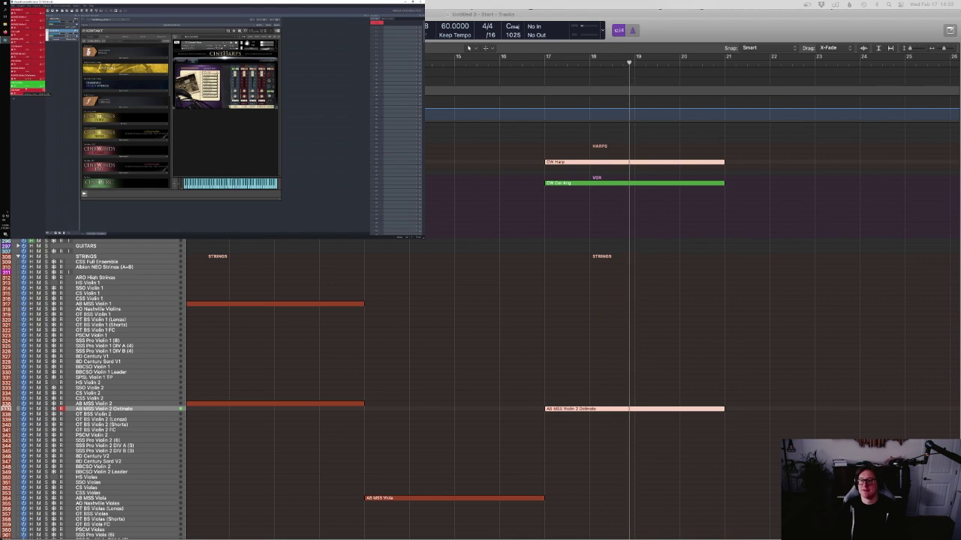
key("ctrl+Up")
left_click(150, 142)
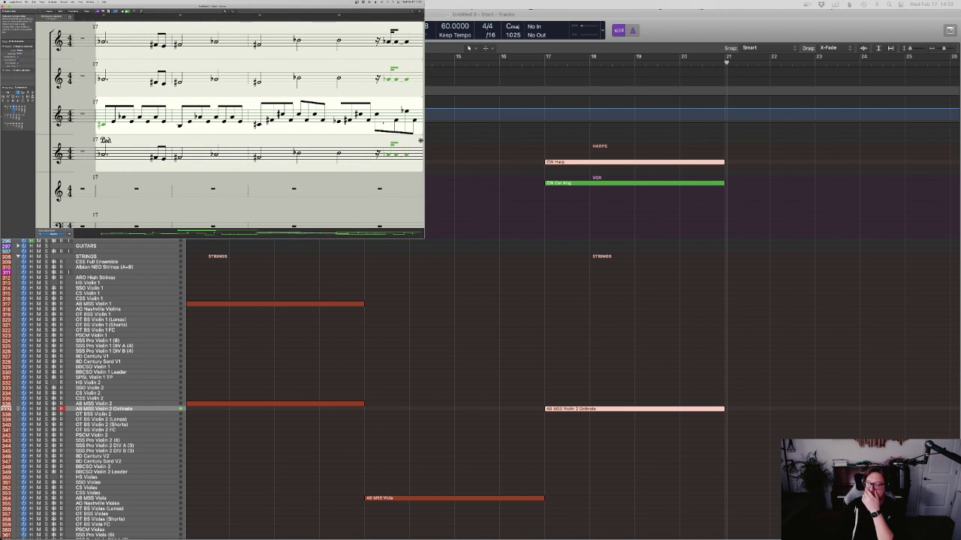
Open the CW Harp region in the Piano Roll and delete its notes in bar 20
left_click(747, 161)
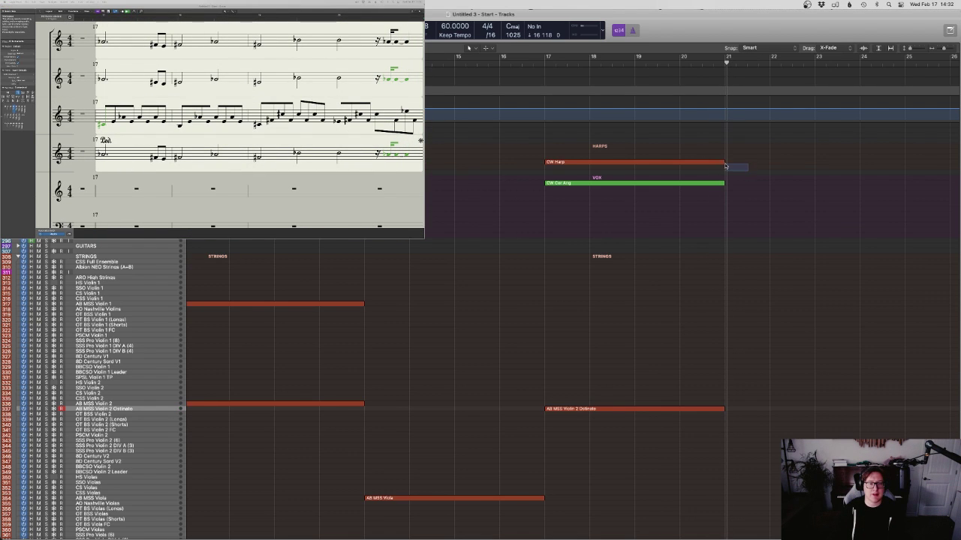
double_click(722, 162)
left_click_drag(785, 406, 626, 356)
key("Delete")
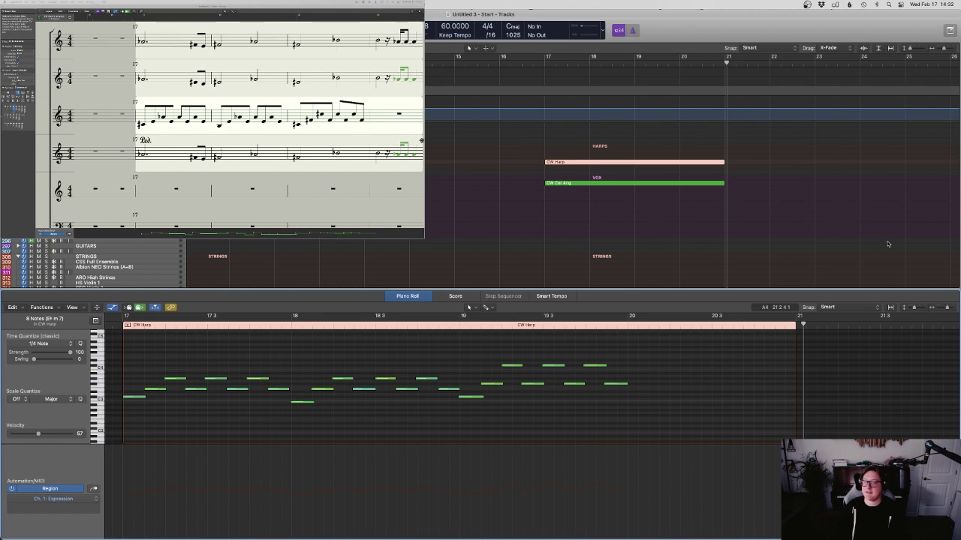
Record a new arpeggio for bar 20 of the CW Harp part
left_click(629, 324)
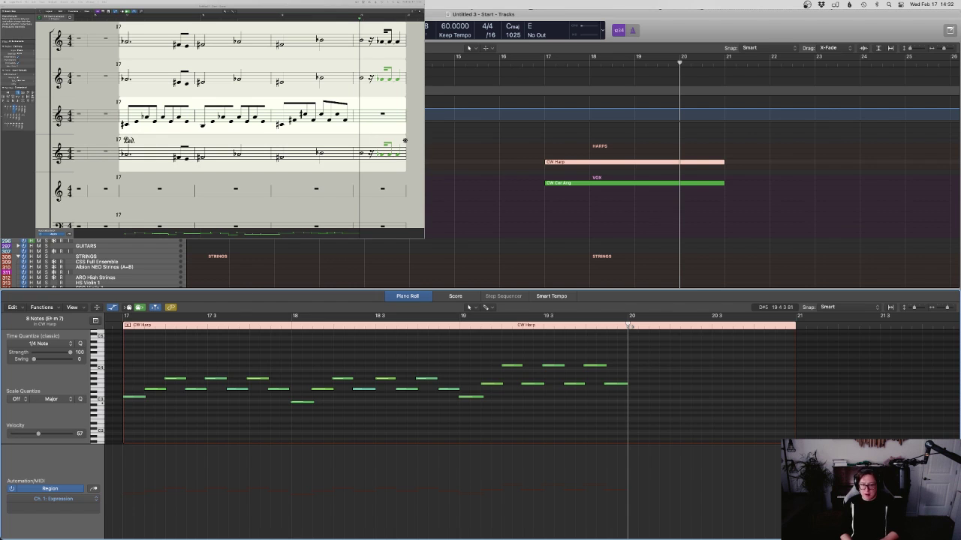
key("r")
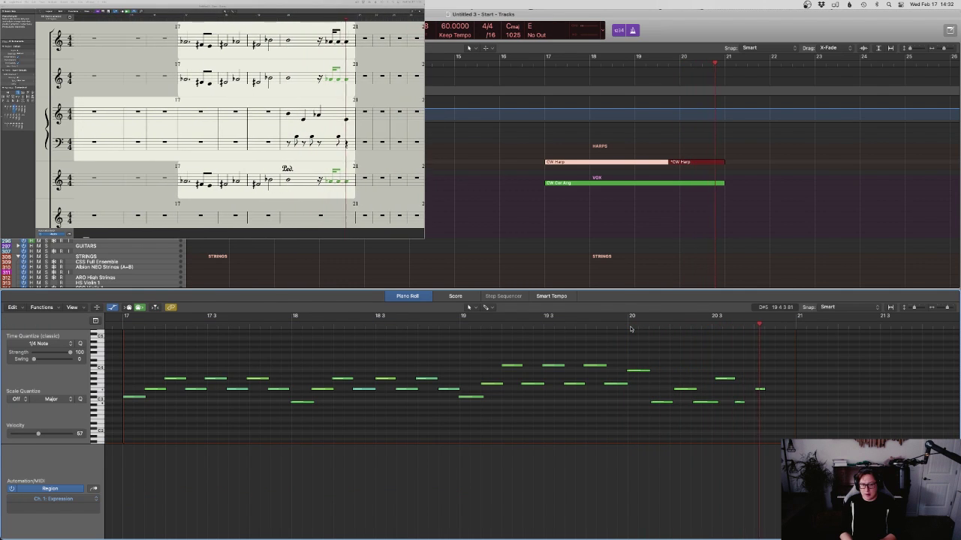
key("space")
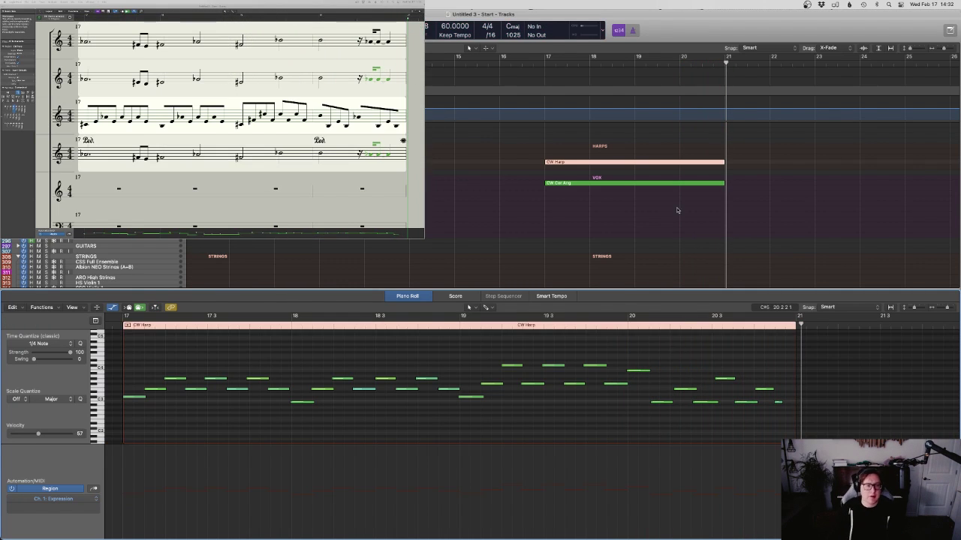
Record a new part on the 8dio Aluphone track from bar 17 to bar 21
key("e")
left_click(546, 63)
scroll(451, 215, "up", 10)
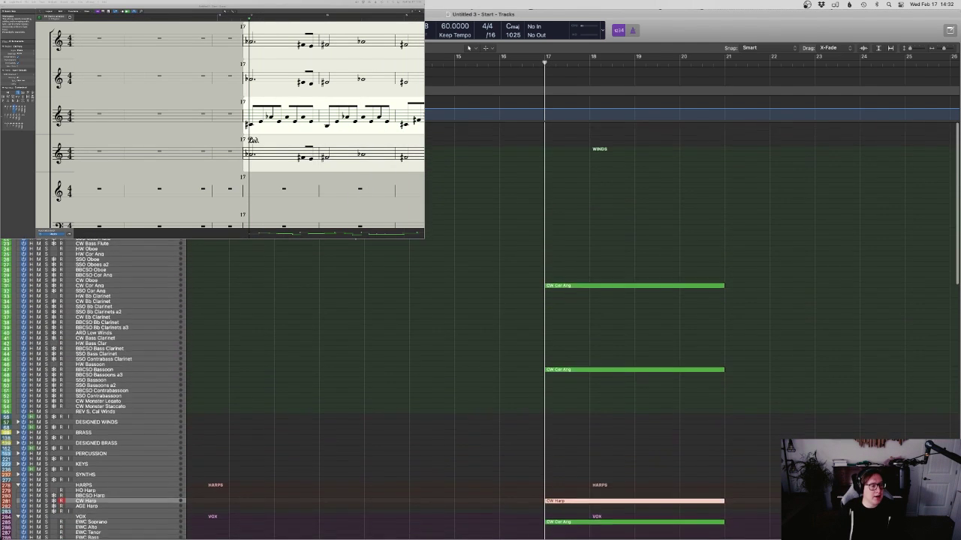
scroll(442, 222, "down", 5)
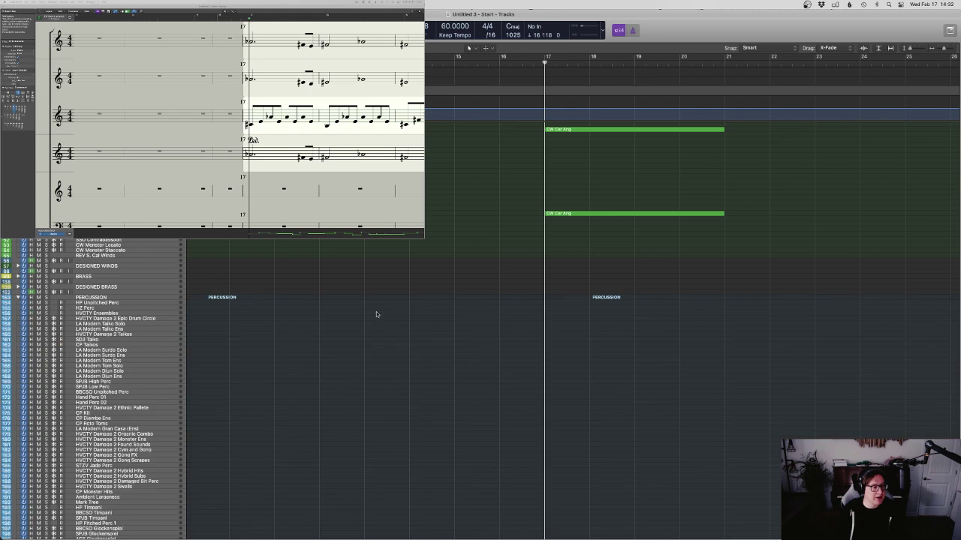
scroll(395, 316, "down", 8)
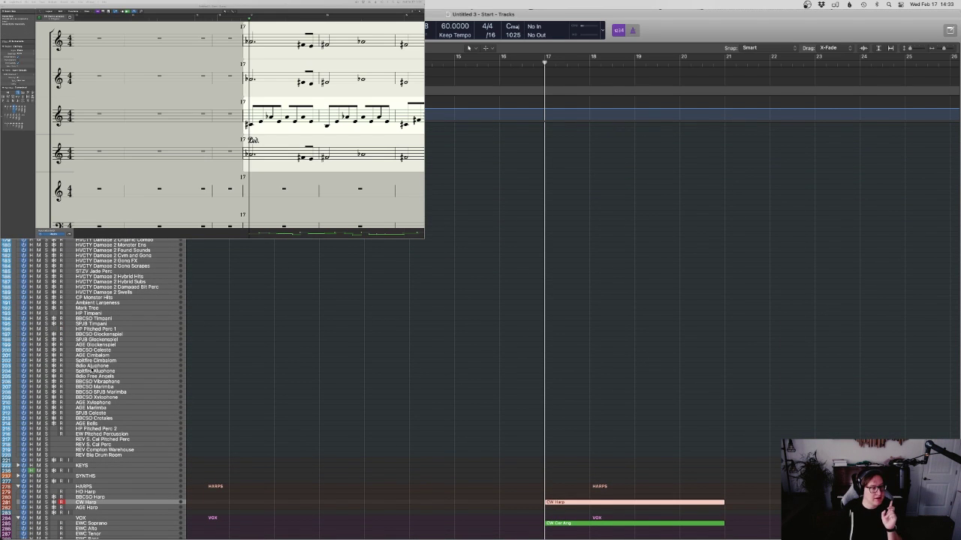
left_click(94, 366)
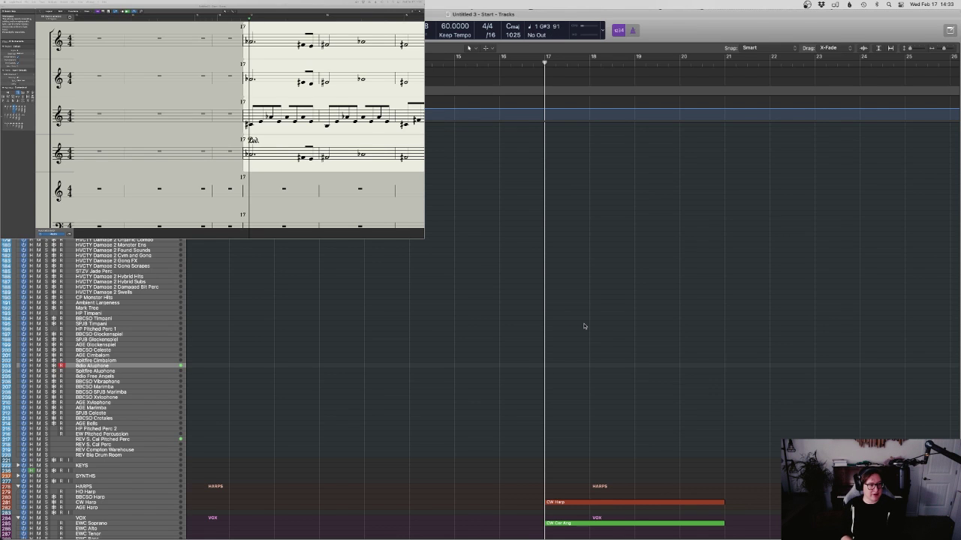
key("space")
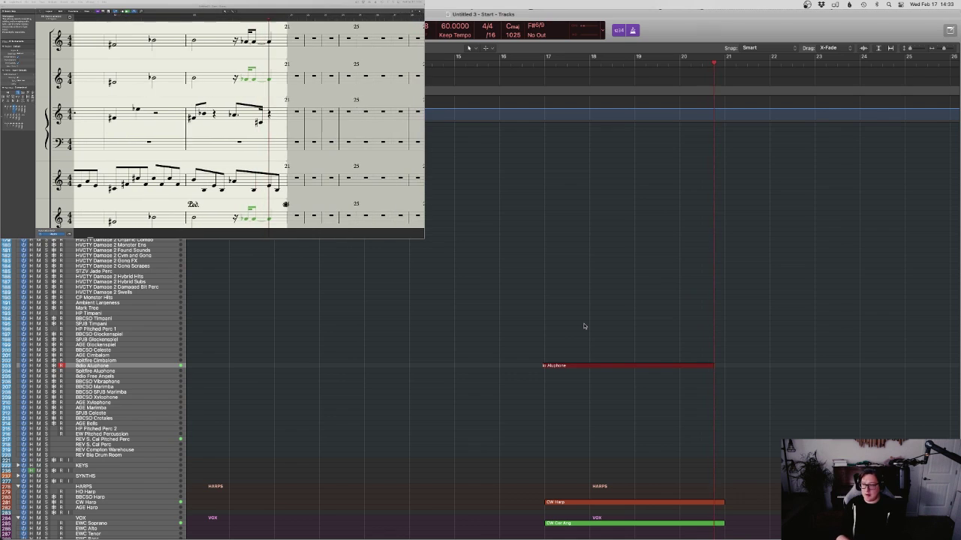
key("space")
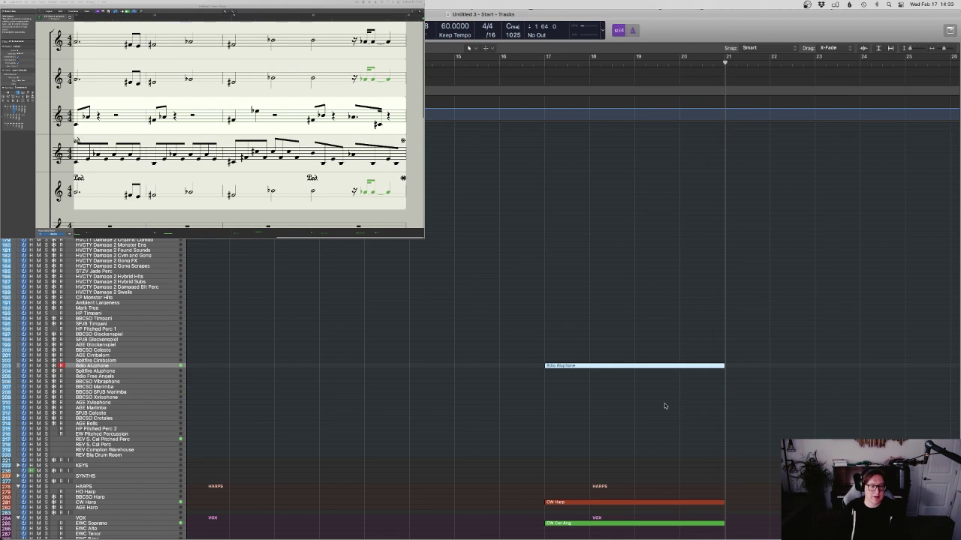
Open the 8dio Aluphone region in the Piano Roll and quantize all its notes to 1/4 notes
key("e")
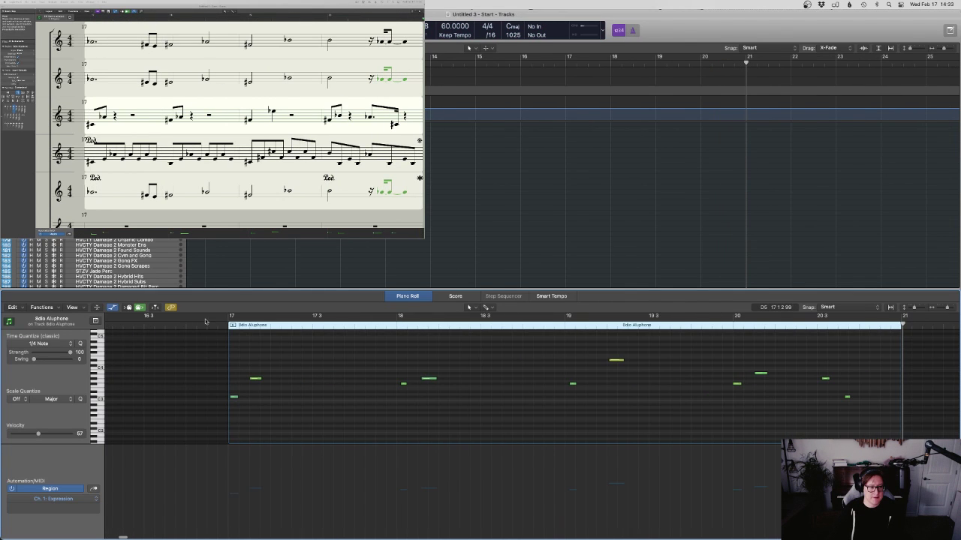
double_click(223, 326)
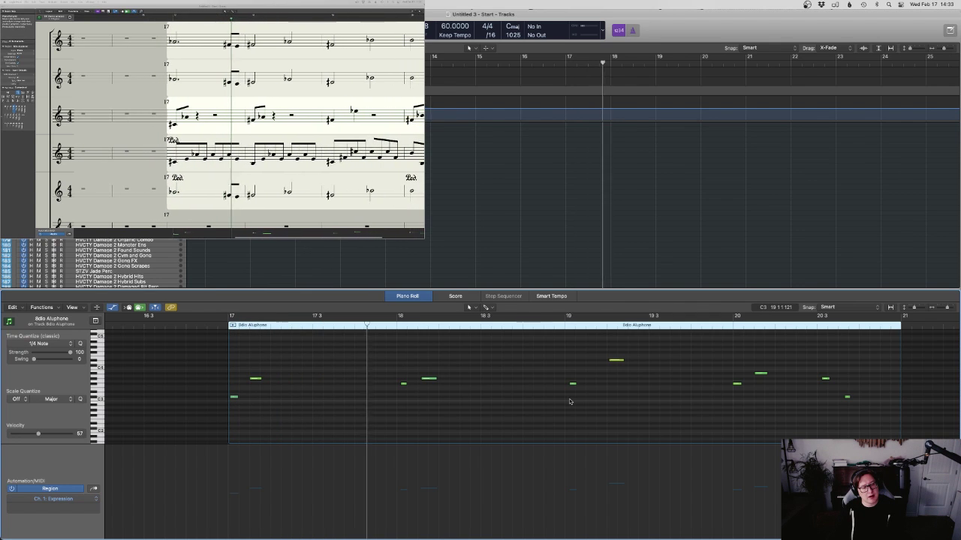
left_click_drag(870, 421, 213, 353)
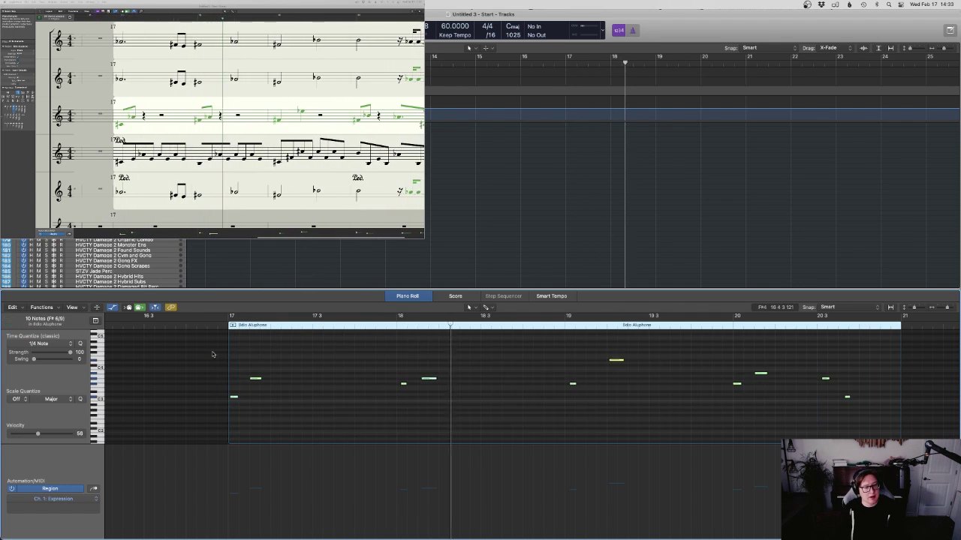
key("q")
Lower the highest Aluphone note in bar 19 by one semitone and close the Piano Roll
left_click(515, 422)
left_click_drag(627, 392, 597, 349)
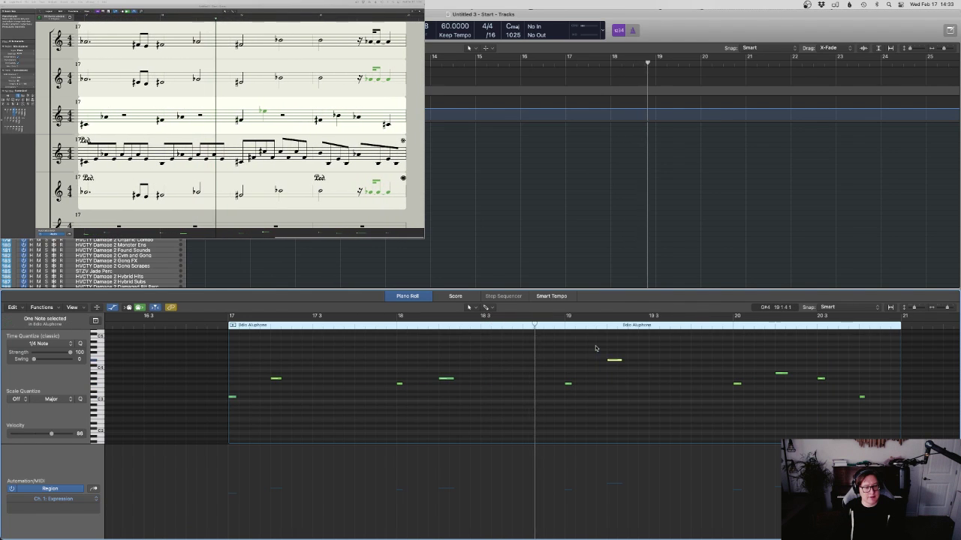
key("alt+Down")
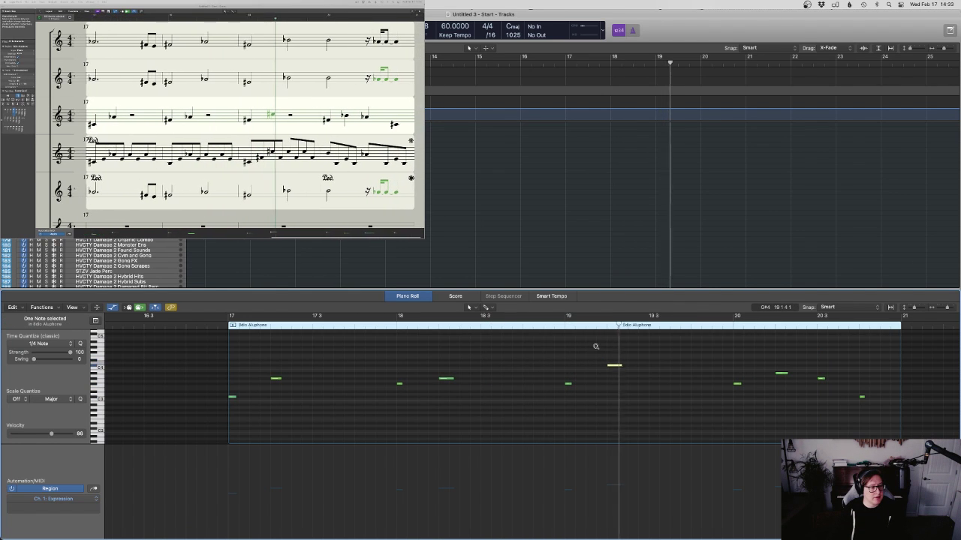
key("e")
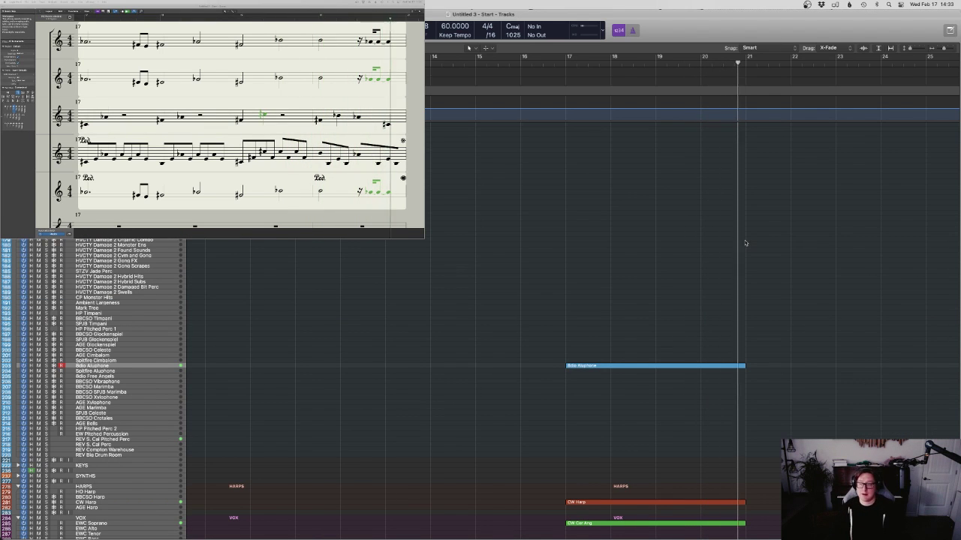
Create a new track below AB MSS Viola with the same settings and name it AB MSS Viola Ostinato
scroll(800, 317, "down", 15)
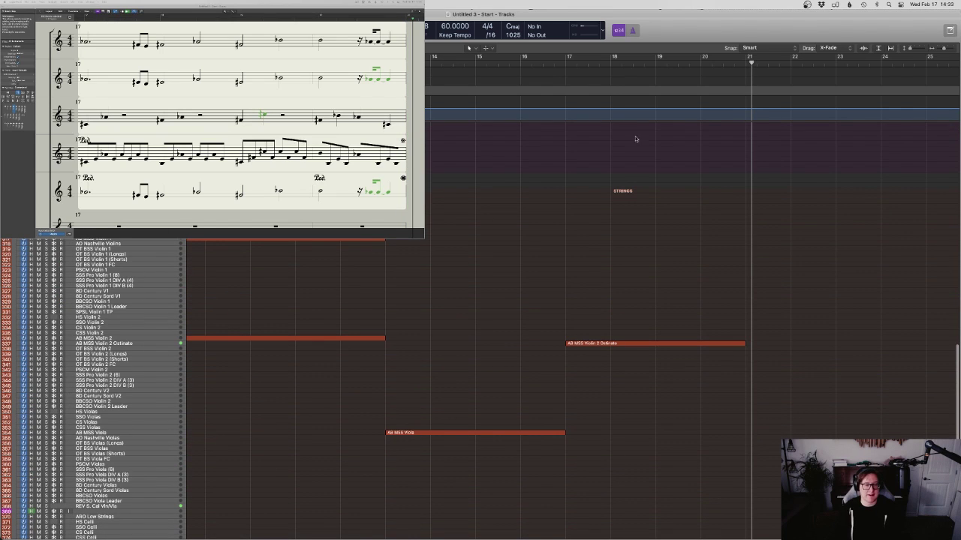
key("space")
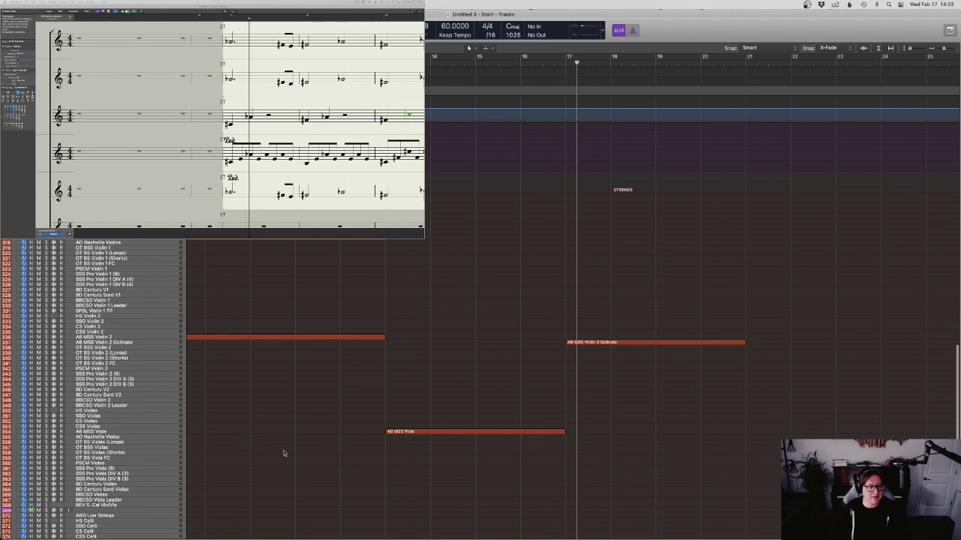
left_click(87, 437)
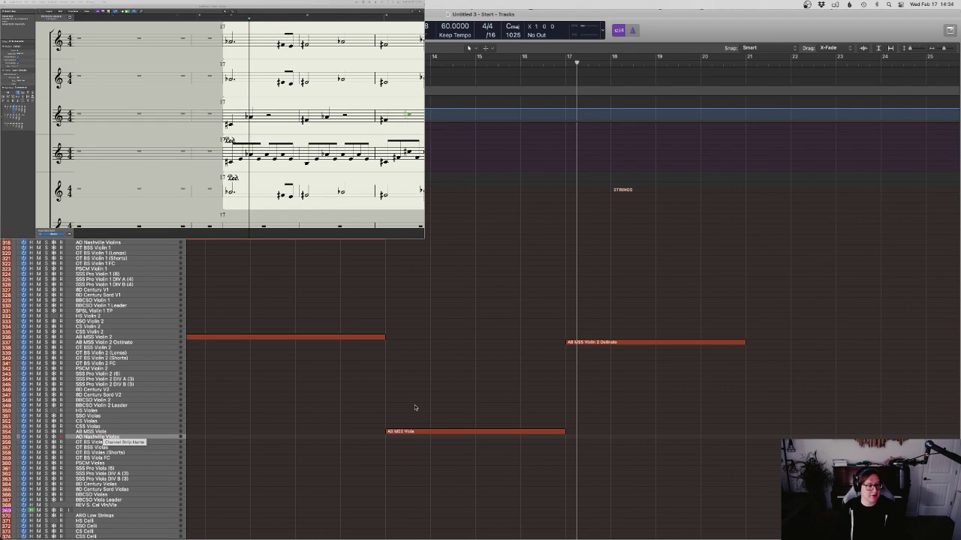
left_click(416, 432)
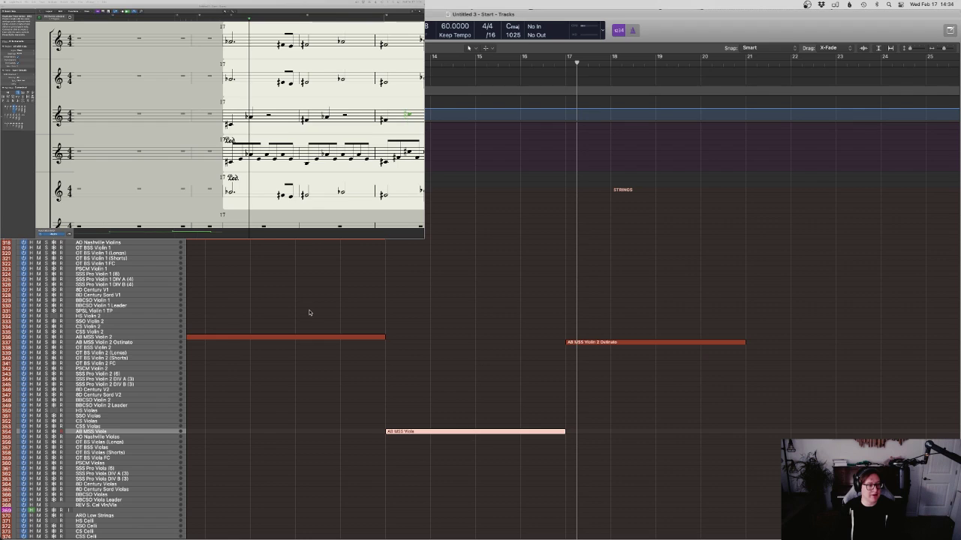
left_click(103, 434)
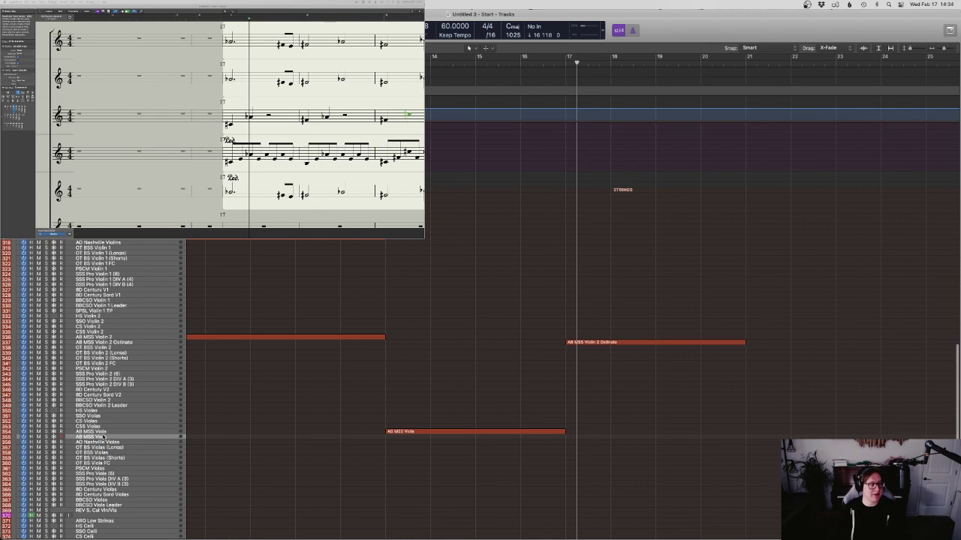
double_click(105, 435)
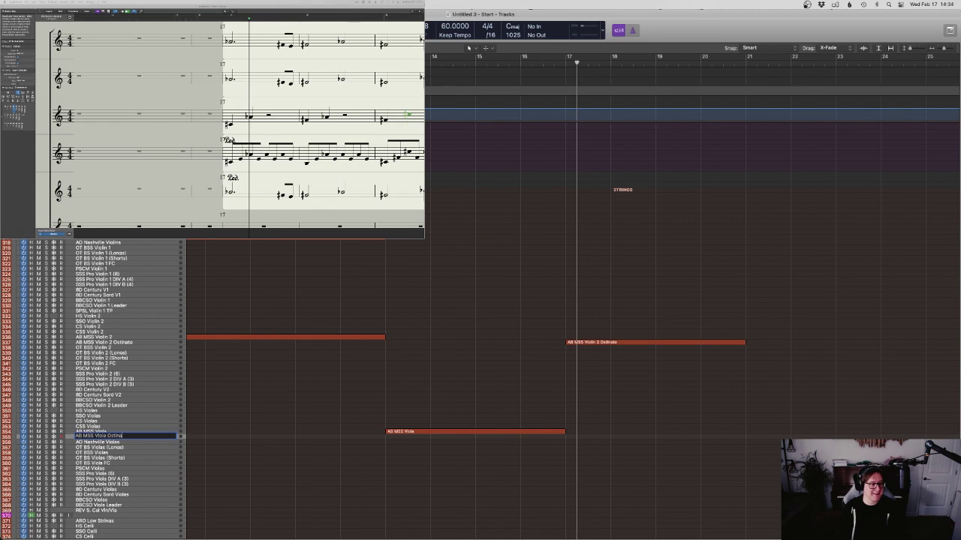
type("Ostinato")
key("Return")
Open the AB MSS Viola Ostinato track's Vienna Ensemble Pro instrument and switch to its Modern Scoring Strings instance in the host window
key("x")
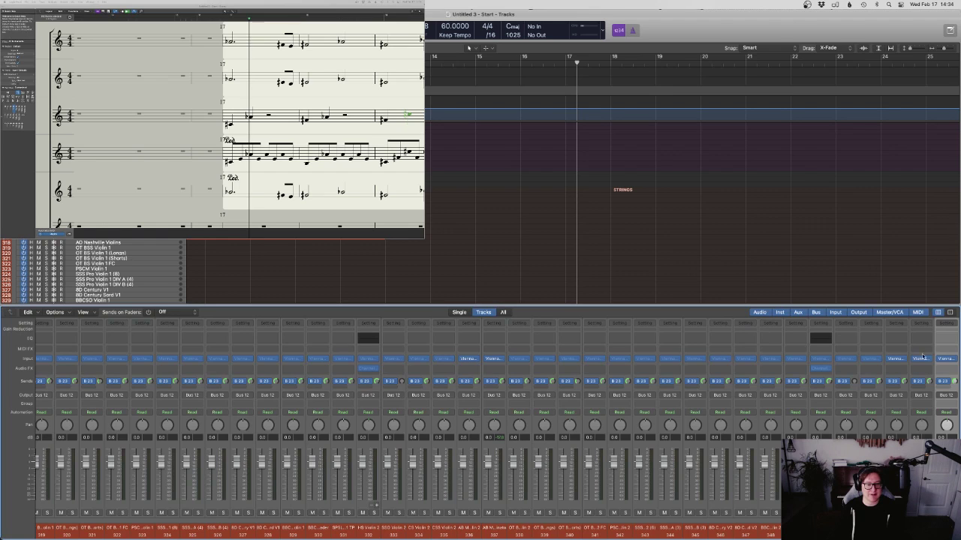
left_click(948, 360)
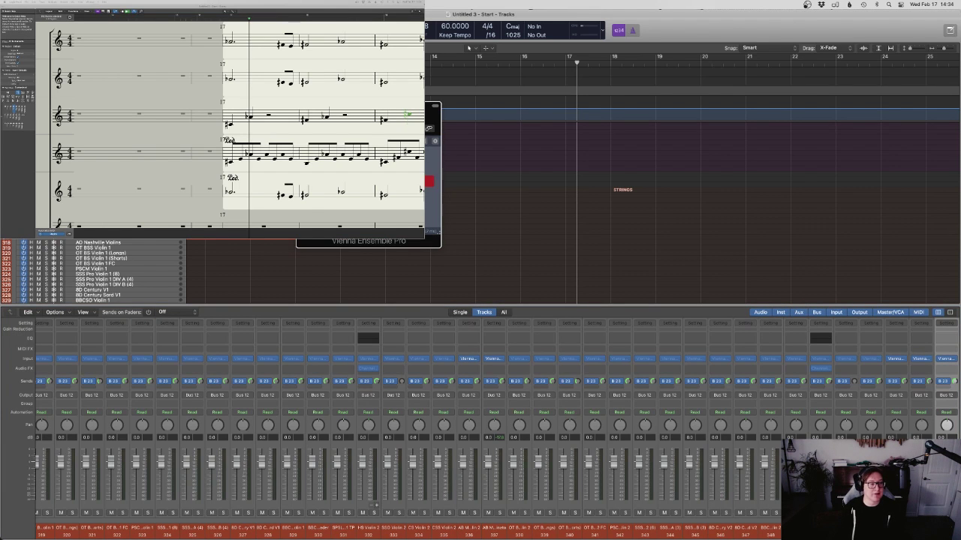
key("x")
key("ctrl+Up")
left_click(229, 11)
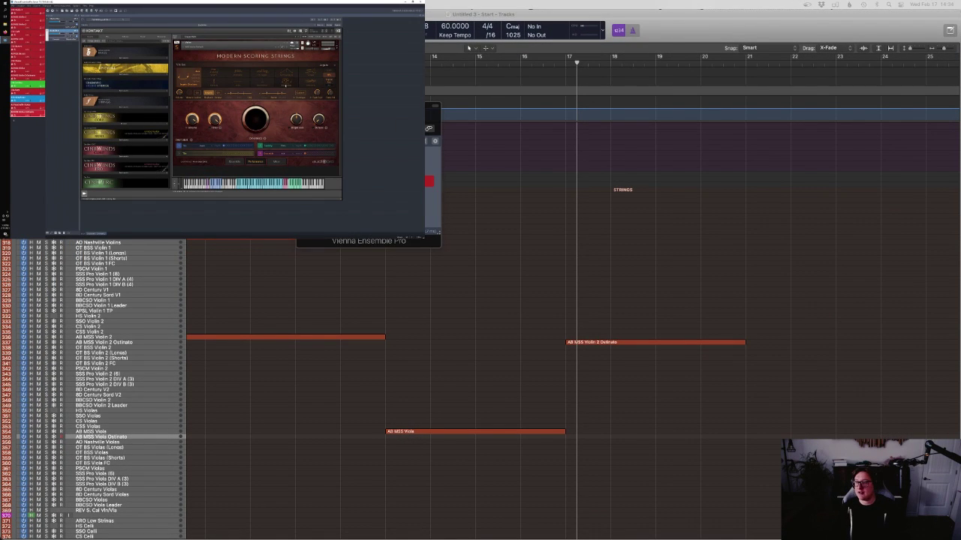
Select the ostinato articulation for the Modern Scoring Strings viola patch and set its rhythm options
left_click(285, 82)
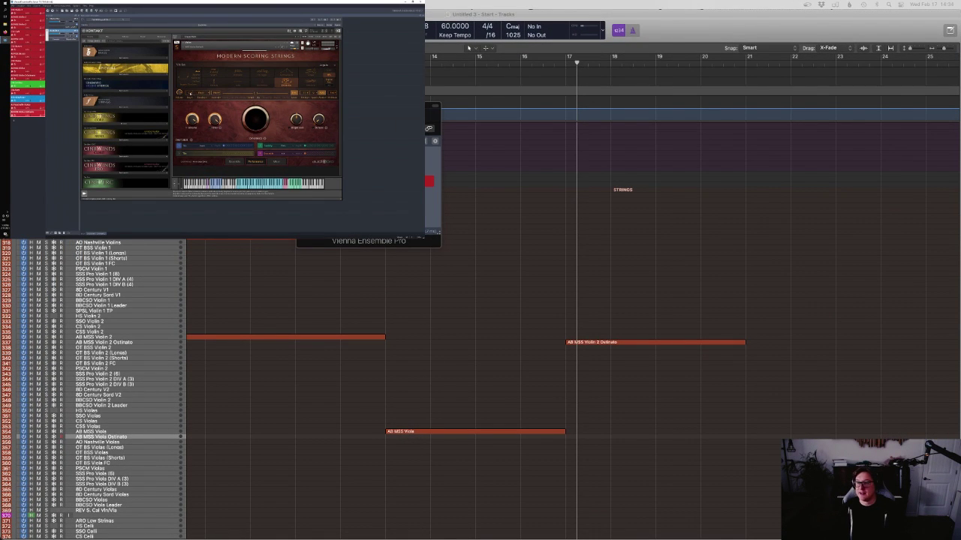
left_click(190, 93)
left_click(194, 98)
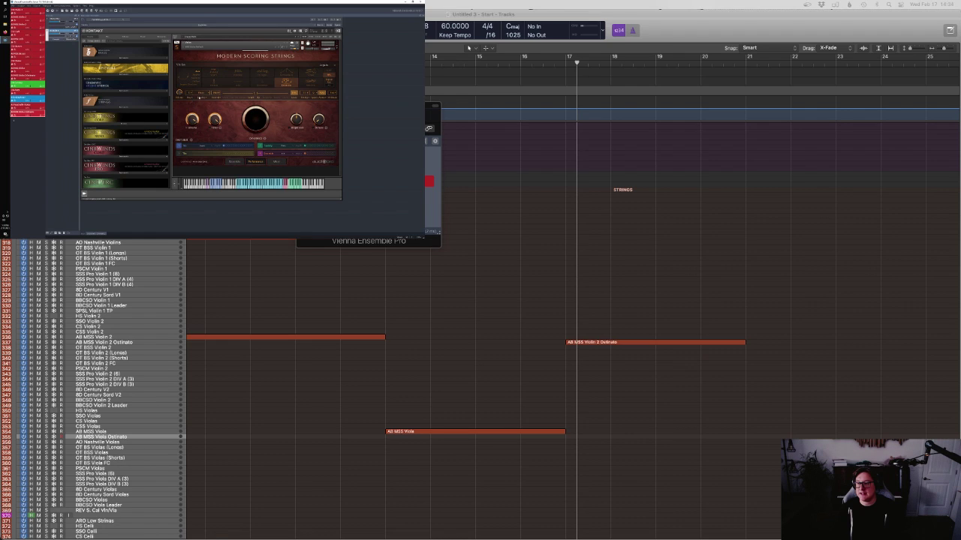
left_click(190, 93)
left_click(189, 115)
left_click(203, 93)
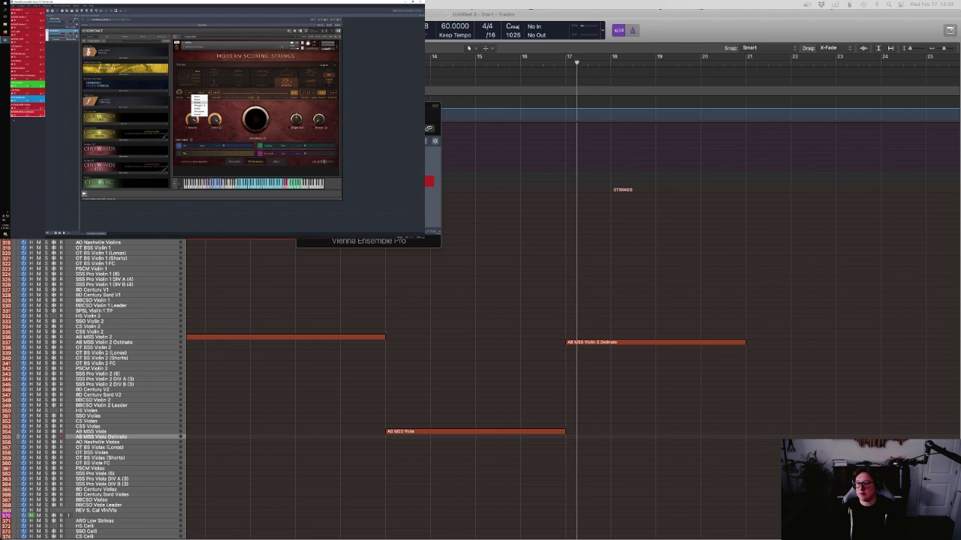
left_click(199, 104)
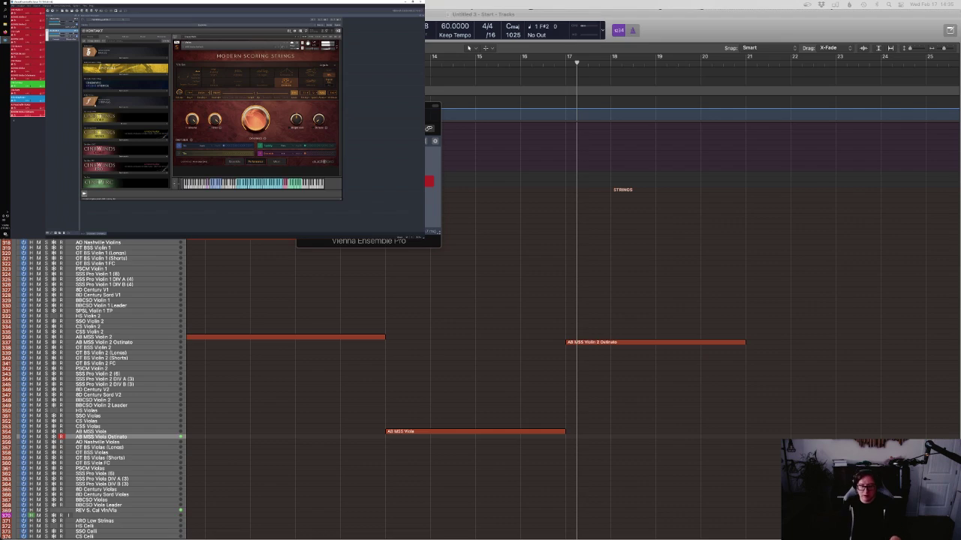
Try recording a viola ostinato from bar 17 while following the chords in the score, and delete the take
key("ctrl+Up")
left_click(180, 126)
scroll(179, 126, "down", 10)
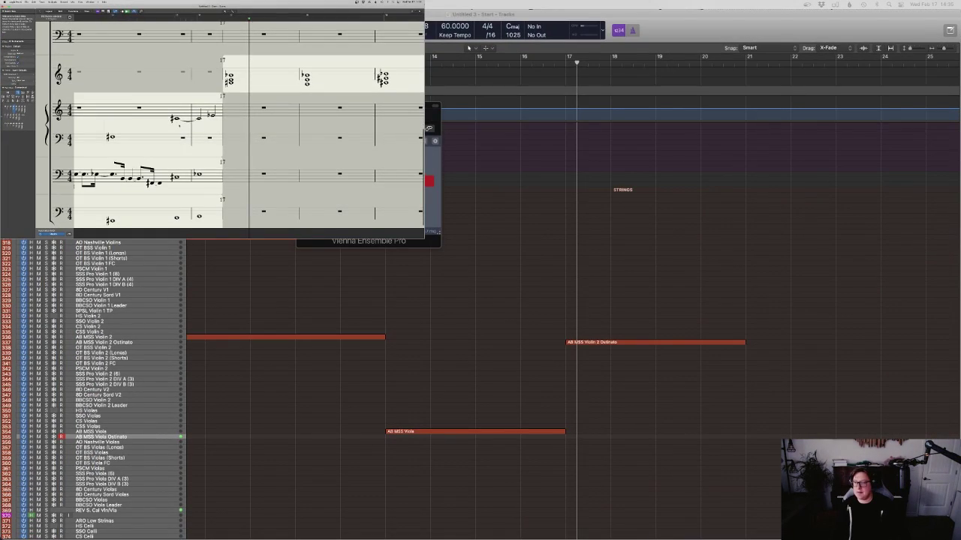
left_click(543, 66)
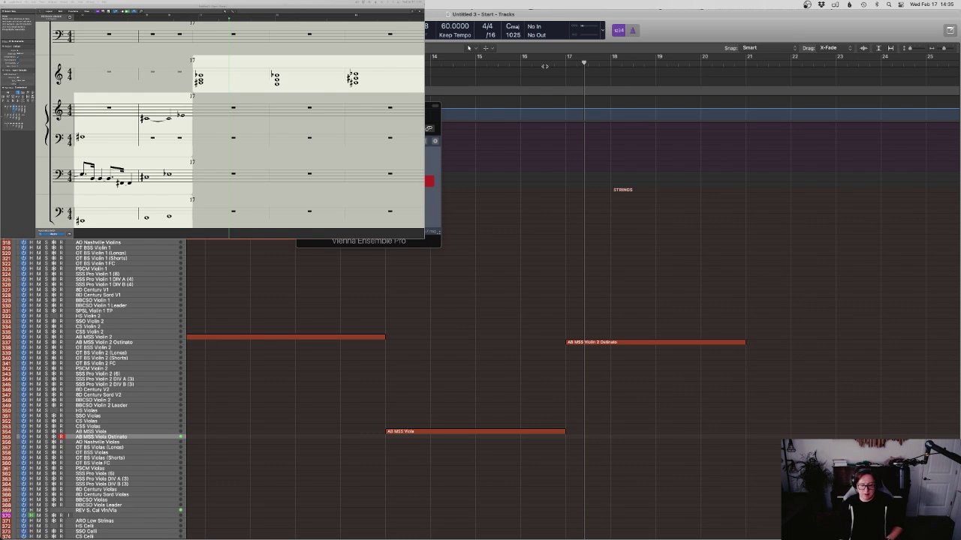
key("r")
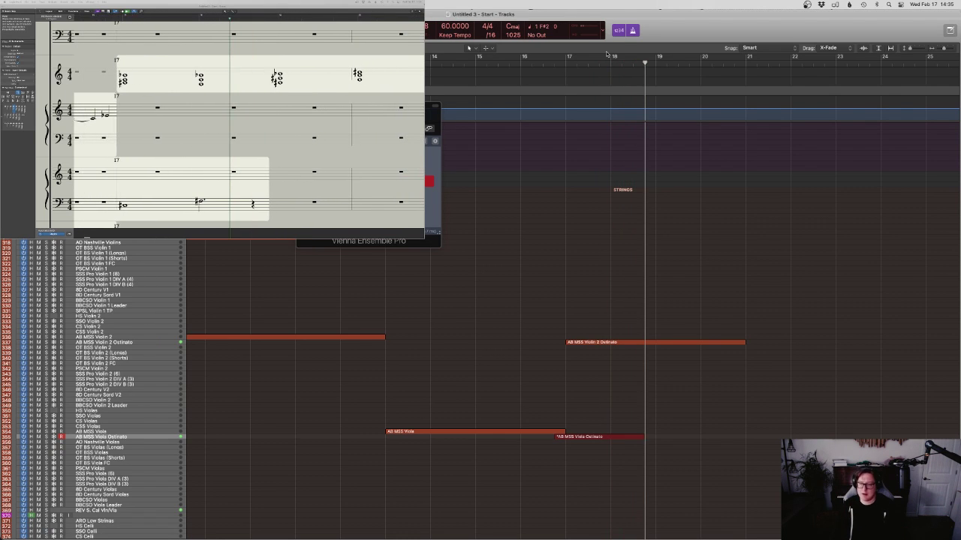
key("space")
key("Delete")
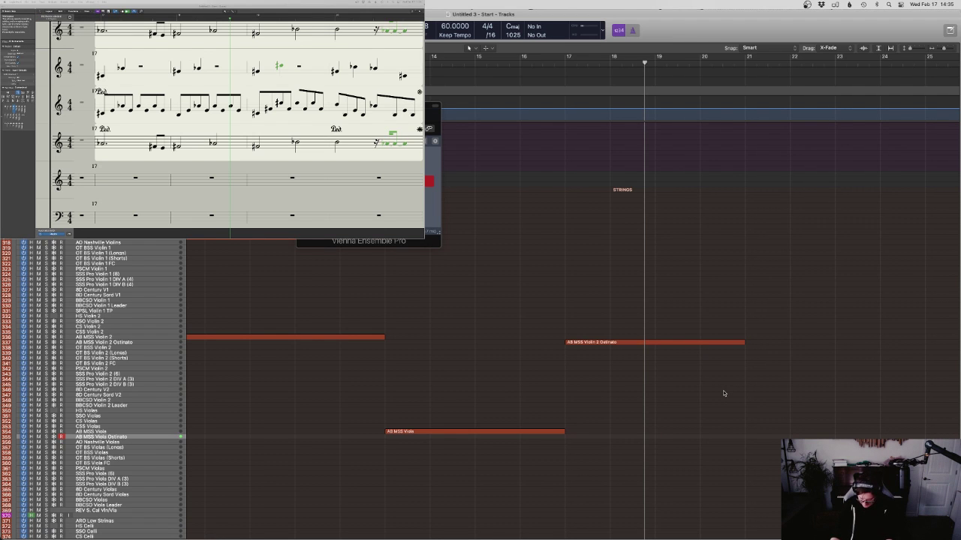
Return to the Modern Scoring Strings viola patch and adjust the rhythm setting of its ostinato
key("ctrl+Up")
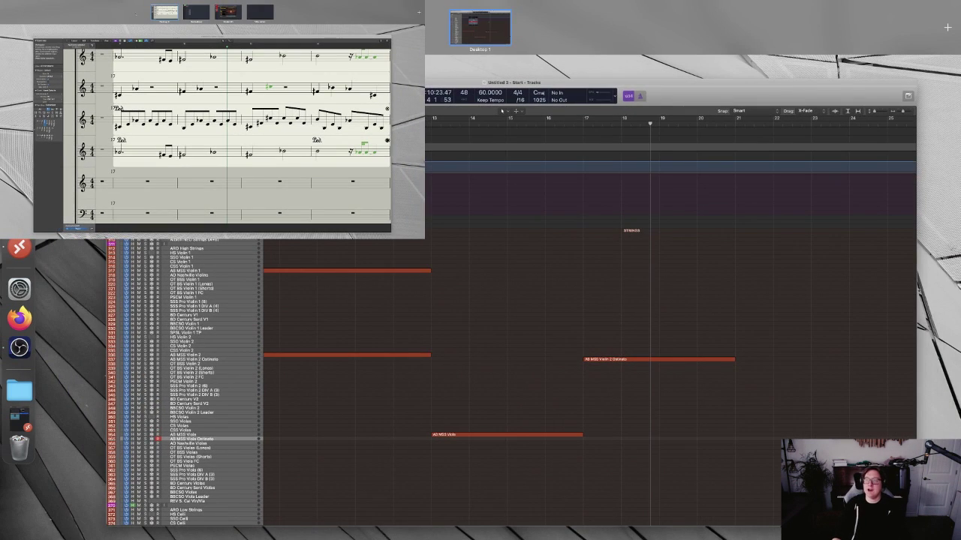
left_click(502, 110)
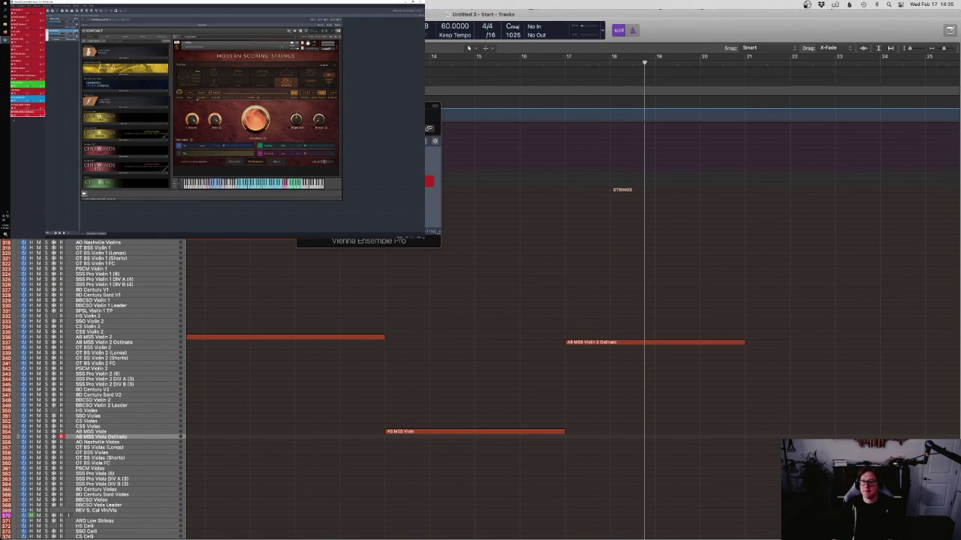
left_click(189, 94)
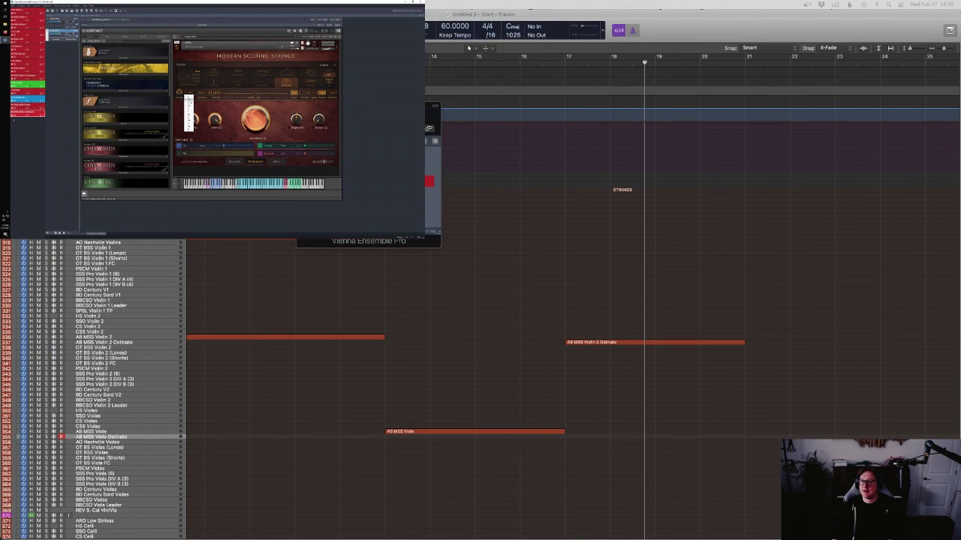
Return to the arrangement, try recording the viola ostinato from bar 17 against the score, and delete the take
key("ctrl+Up")
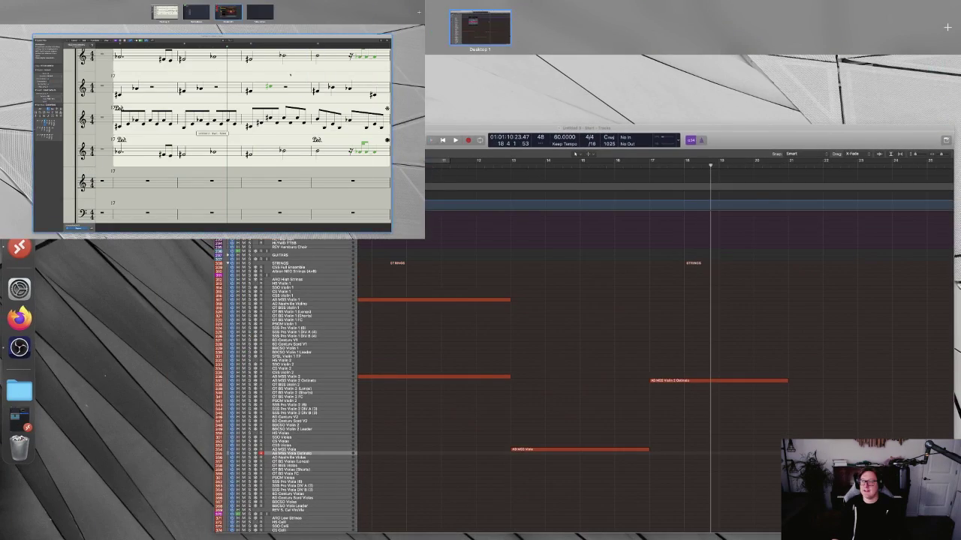
left_click(837, 287)
left_click(569, 65)
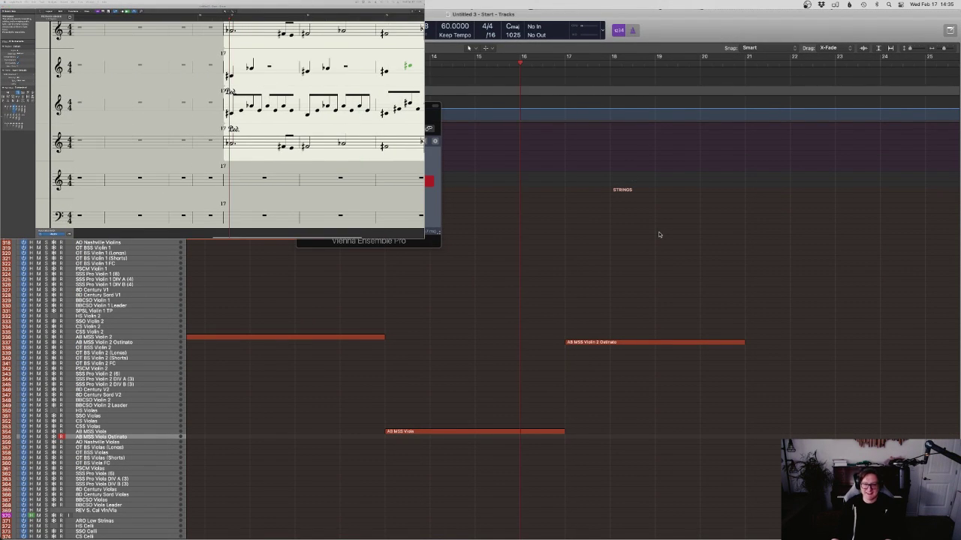
key("space")
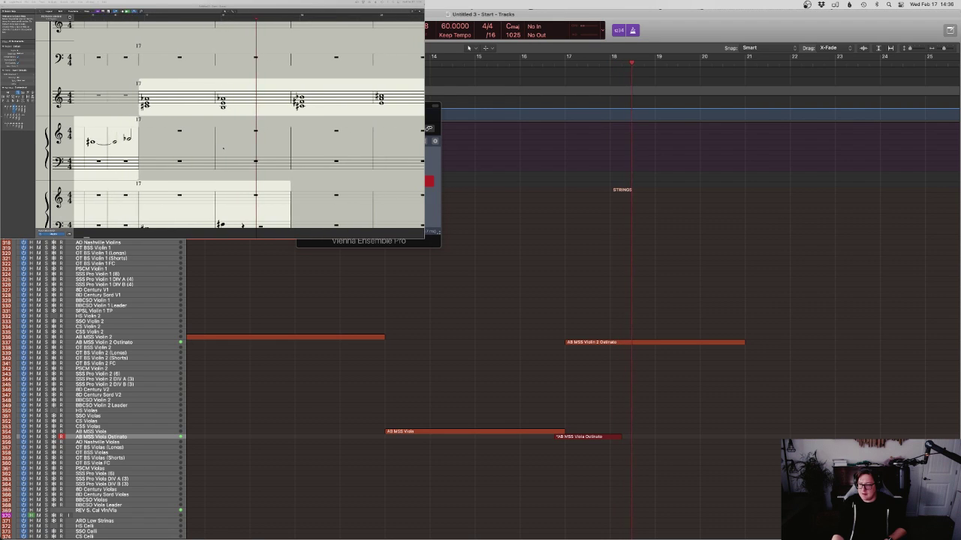
key("space")
key("Delete")
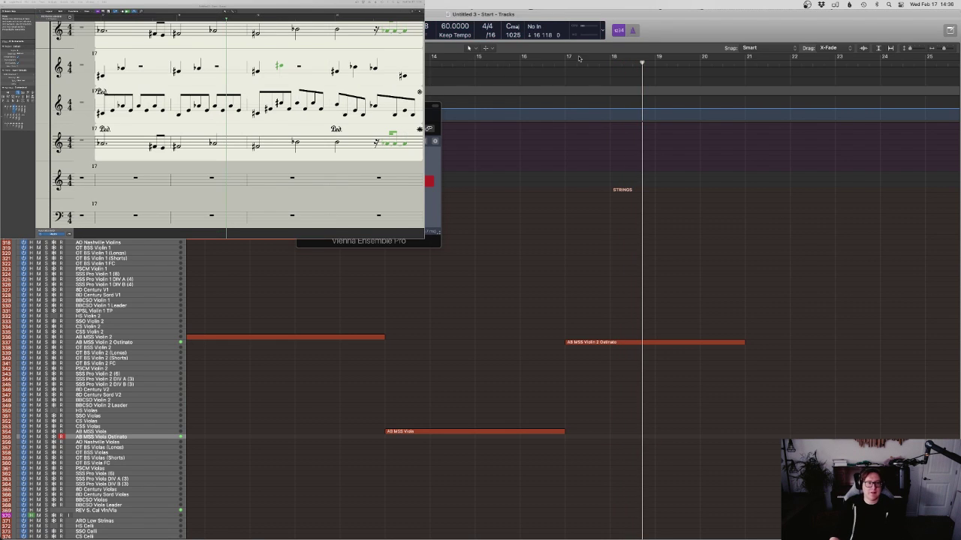
Record a four-bar viola ostinato take on the AB MSS Viola Ostinato track from bar 17 up to bar 21
left_click(575, 65)
key("r")
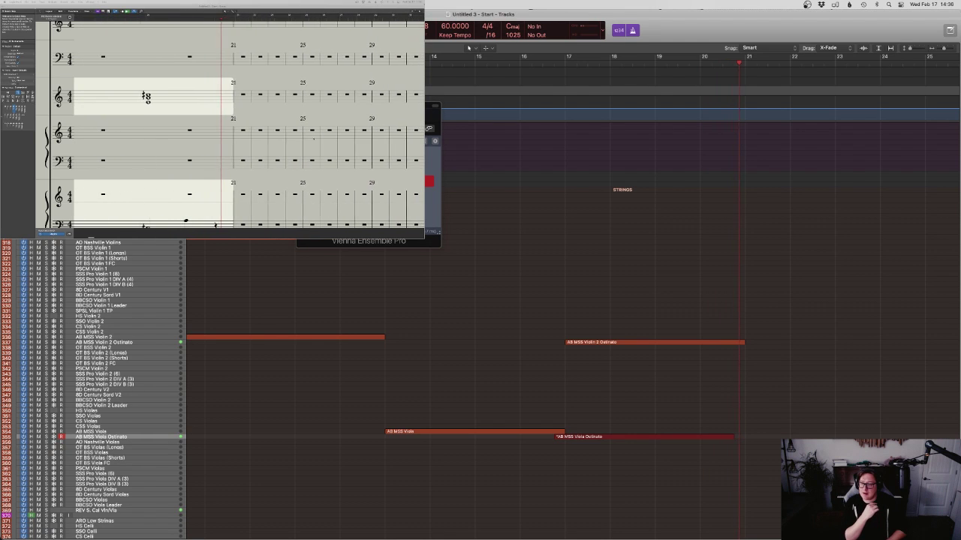
key("space")
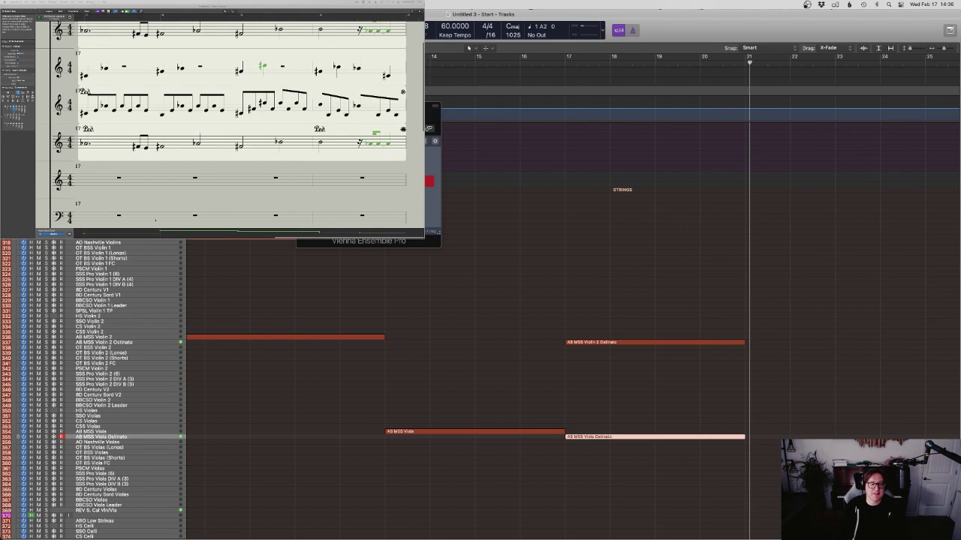
Remove the lower first note of bar 20 in the viola ostinato and extend the remaining note back to the start of the bar
key("p")
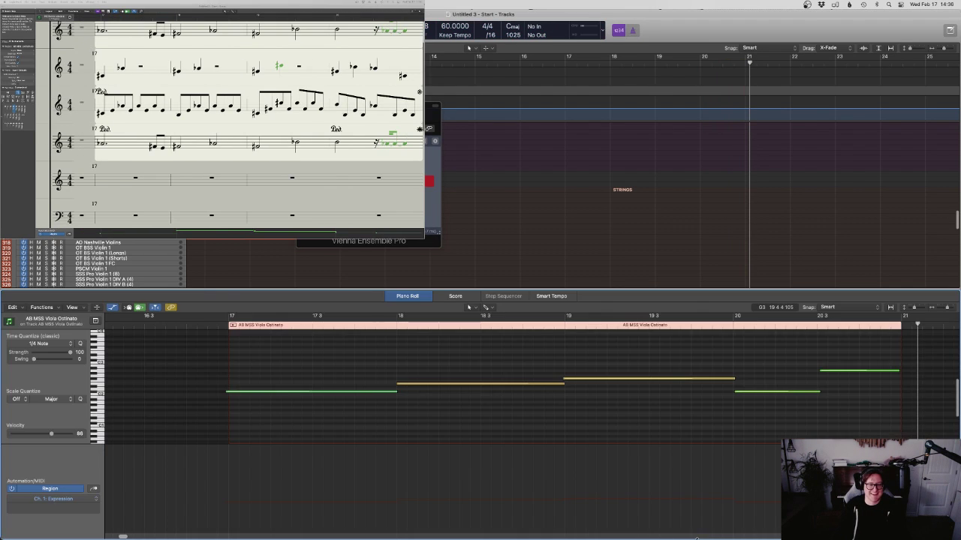
left_click(799, 391)
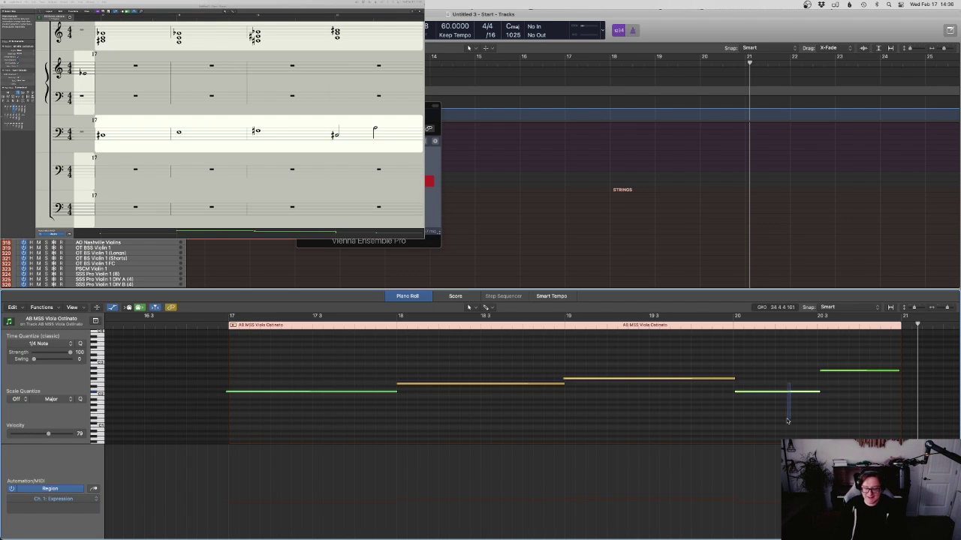
key("Delete")
left_click_drag(821, 372, 734, 372)
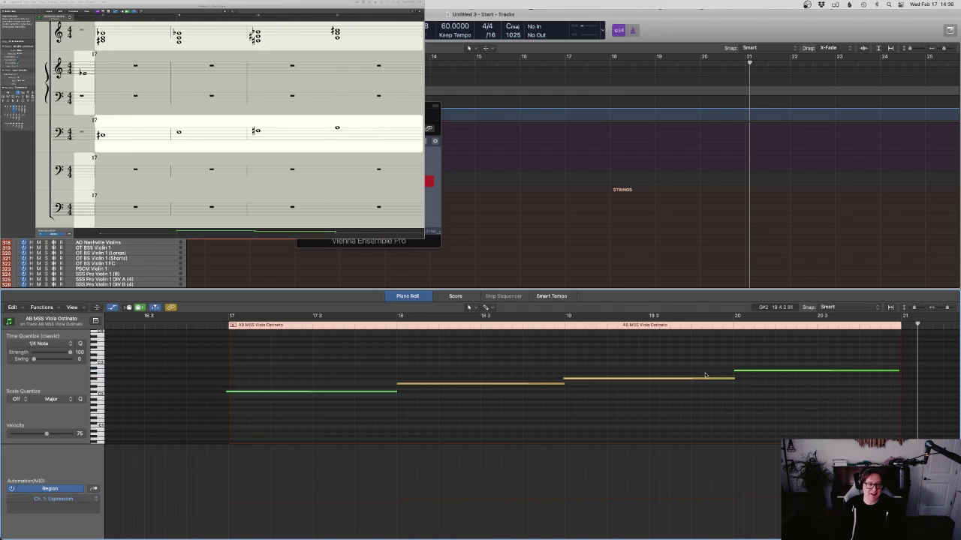
key("super+a")
left_click(665, 351)
key("p")
Copy the modulation curve from the AB MSS Violin 2 Ostinato region into the viola ostinato region, starting at bar 17
left_click(692, 343)
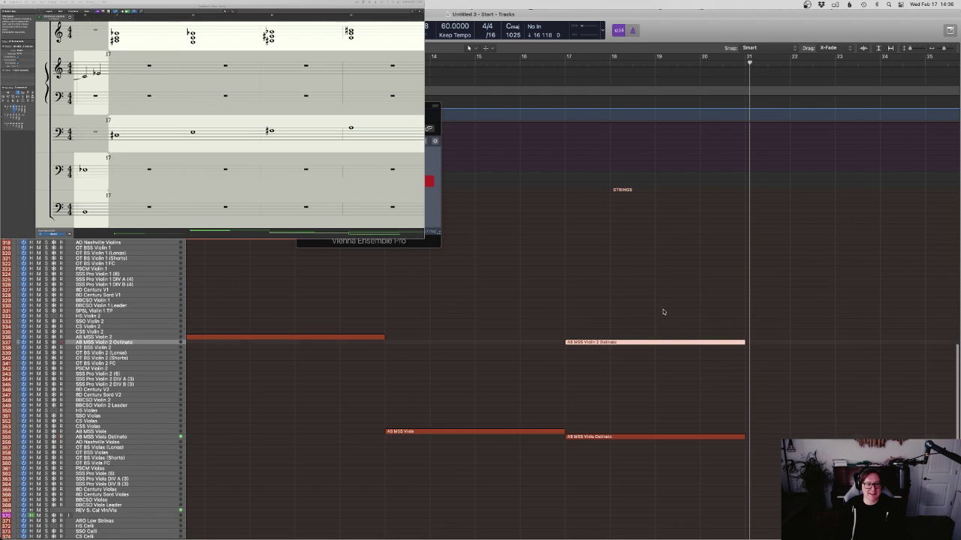
key("p")
scroll(587, 390, "left", 1)
key("1")
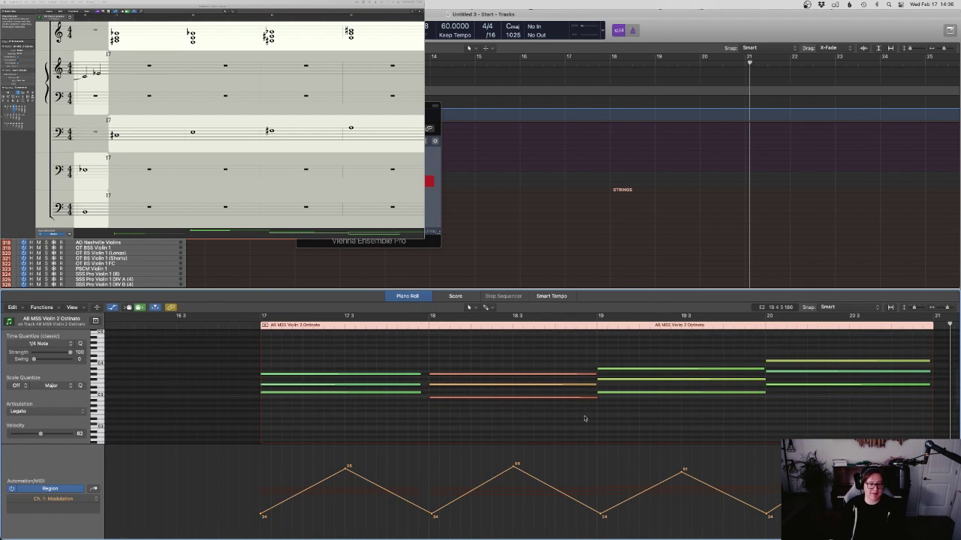
left_click_drag(202, 496, 811, 495)
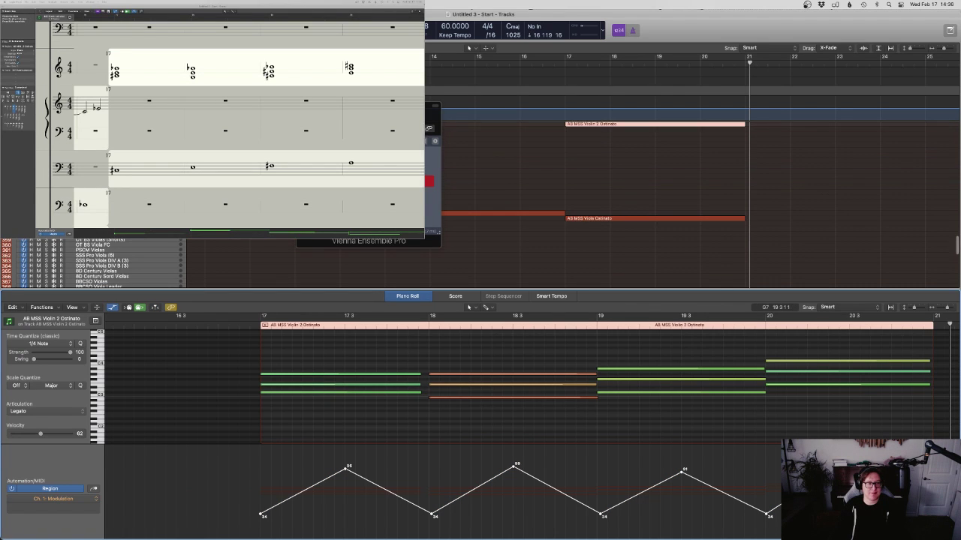
left_click(626, 218)
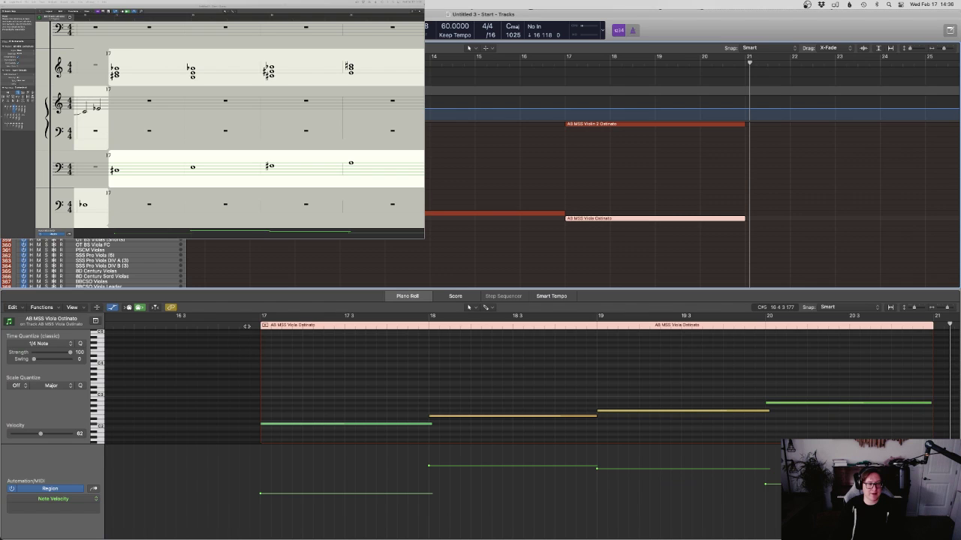
left_click(259, 325)
key("super+v")
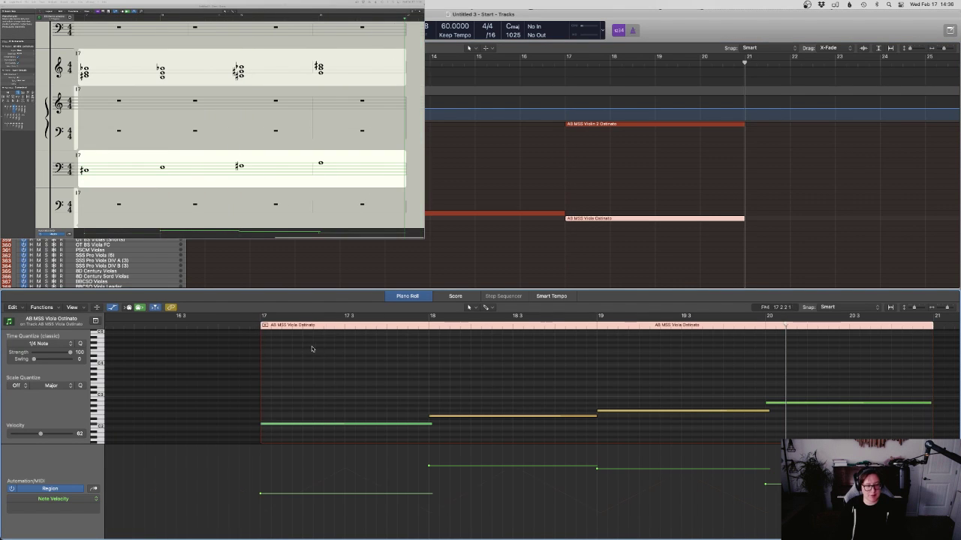
Solo the violin 2 and viola ostinato regions, play them back together from bar 17, and turn solo off
left_click(685, 227)
left_click_drag(646, 162, 629, 120)
key("ctrl+s")
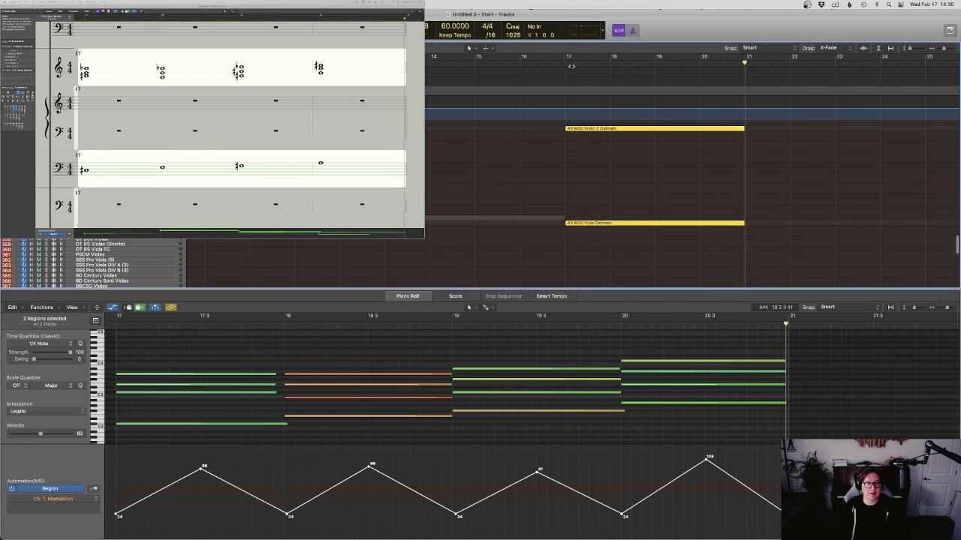
left_click(569, 65)
key("space")
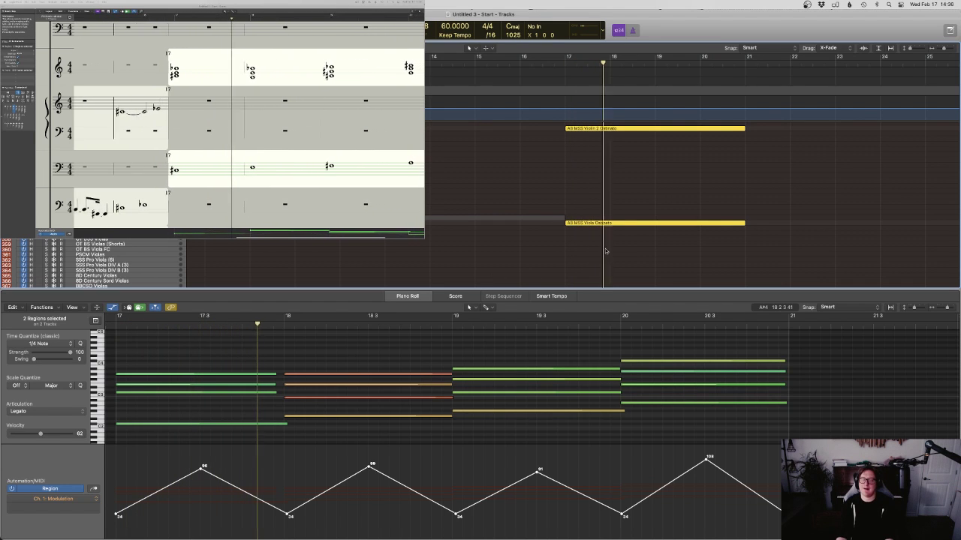
left_click(648, 187)
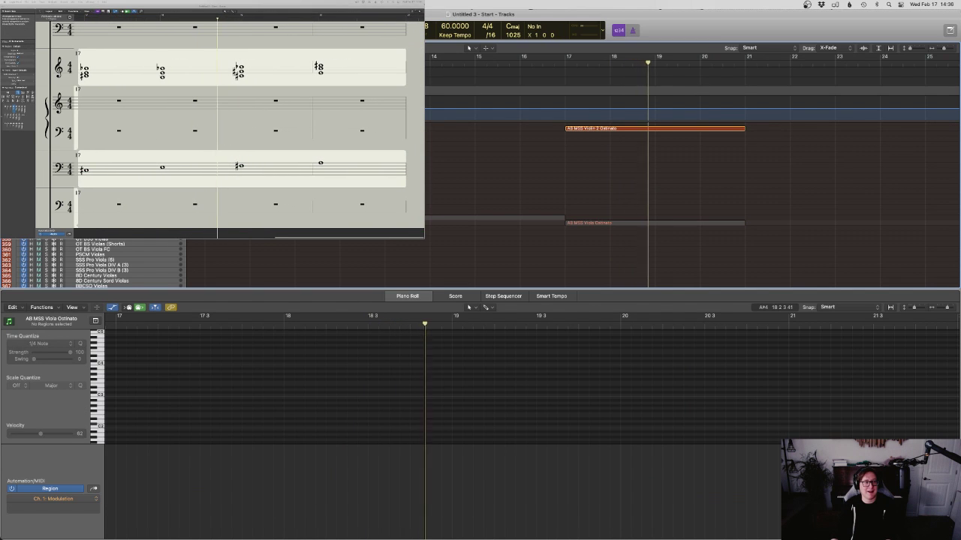
key("ctrl+s")
key("e")
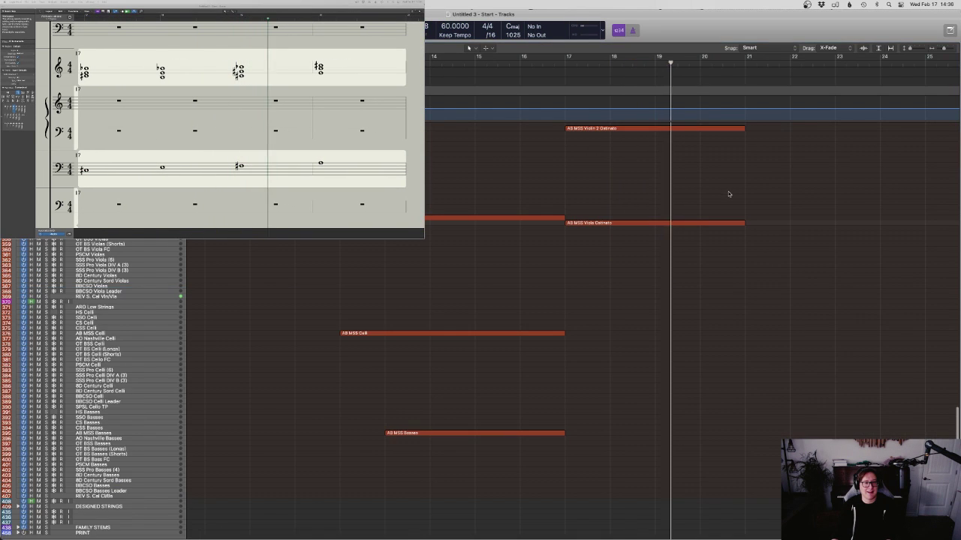
Look over the harp, cor anglais and string regions across the arrangement, and select the two ostinato regions at bar 17
scroll(732, 197, "up", 6)
scroll(733, 196, "up", 1)
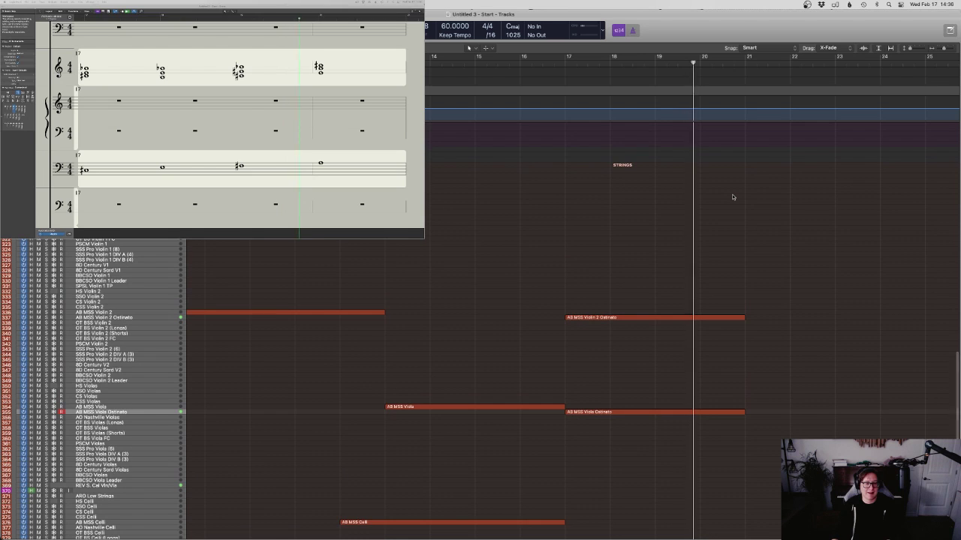
scroll(733, 197, "up", 5)
scroll(733, 197, "up", 10)
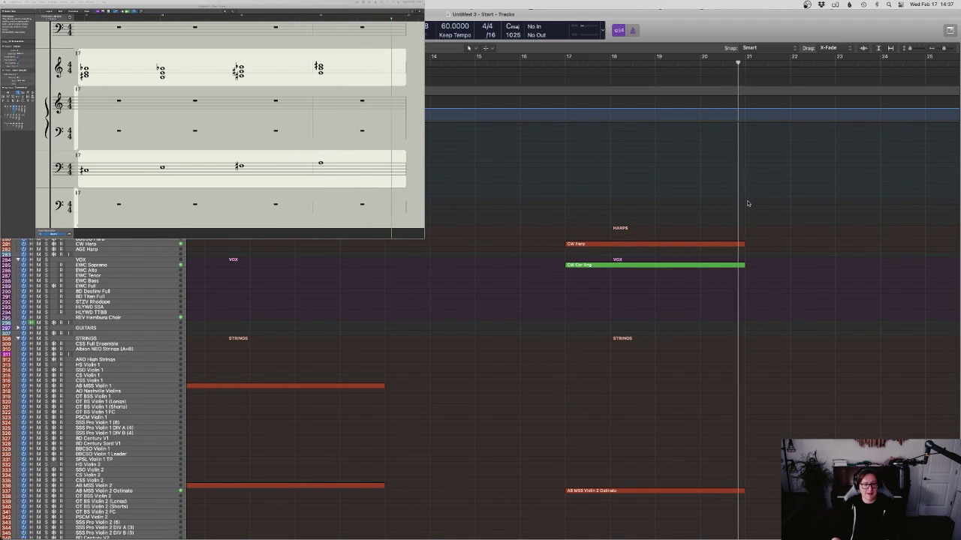
scroll(751, 203, "left", 5)
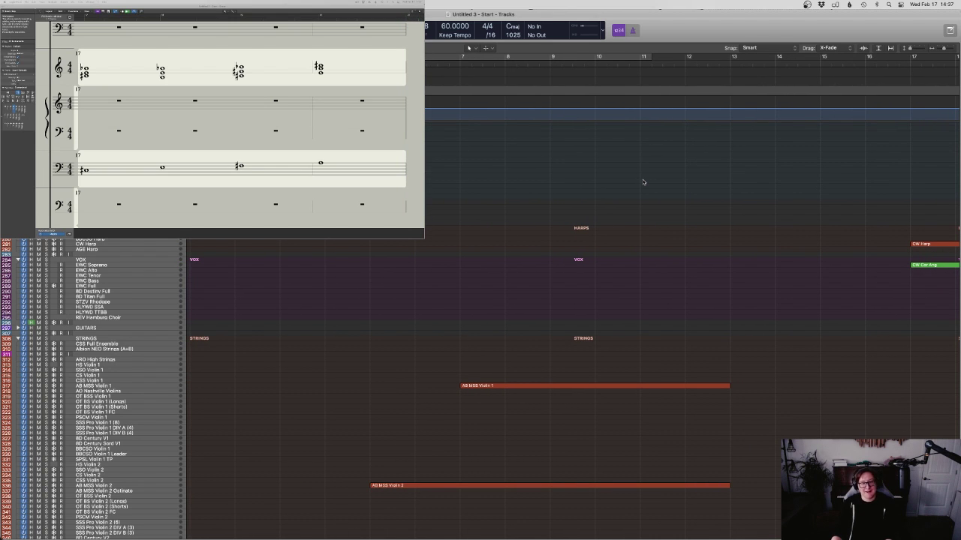
scroll(776, 268, "down", 10)
scroll(776, 268, "right", 8)
left_click_drag(696, 454, 637, 240)
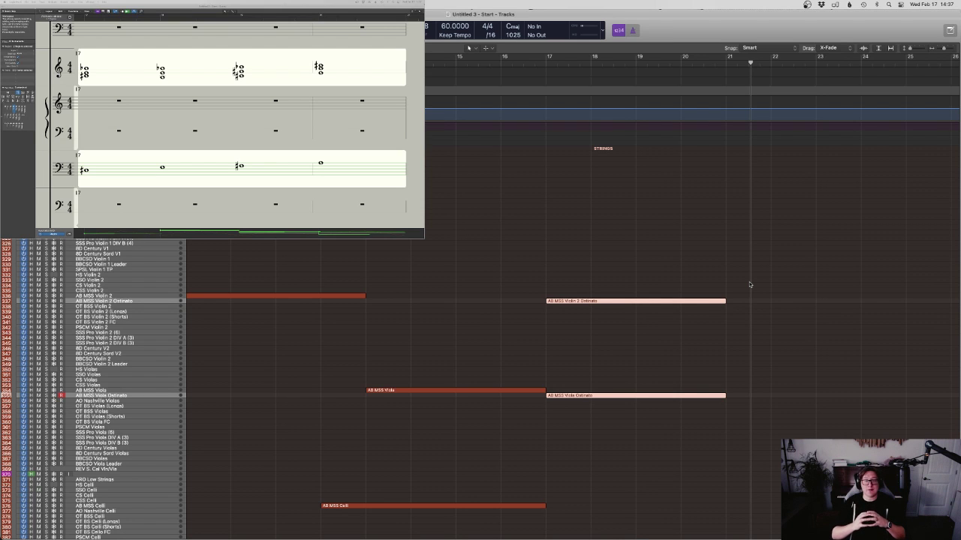
Play the earlier bars of the arrangement up to about bar 12 while examining the wind, percussion and string parts
scroll(749, 285, "left", 10)
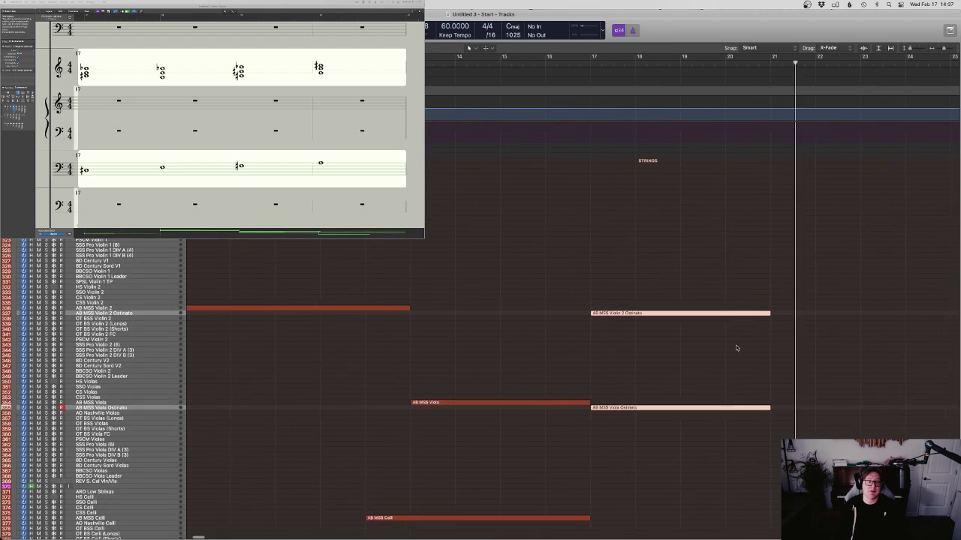
key("space")
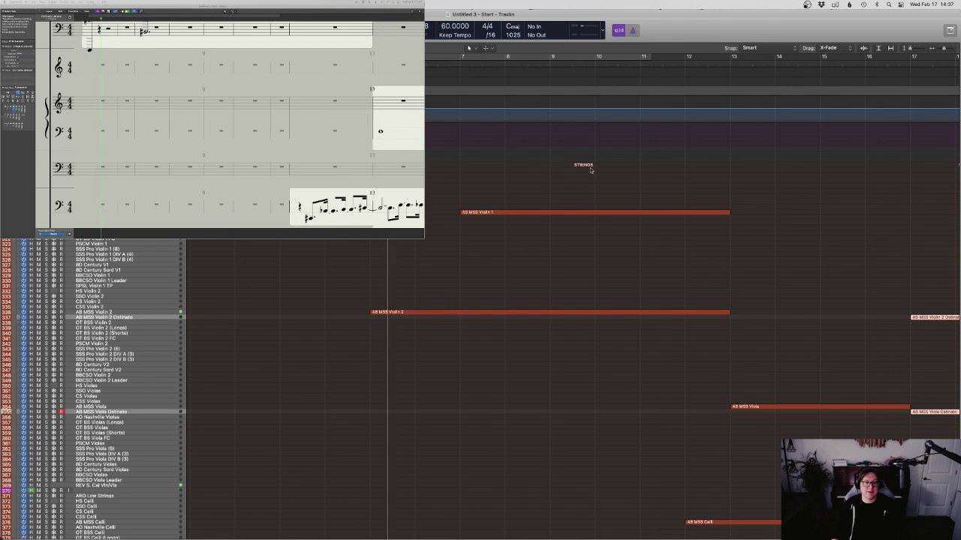
scroll(590, 167, "up", 20)
scroll(590, 167, "right", 3)
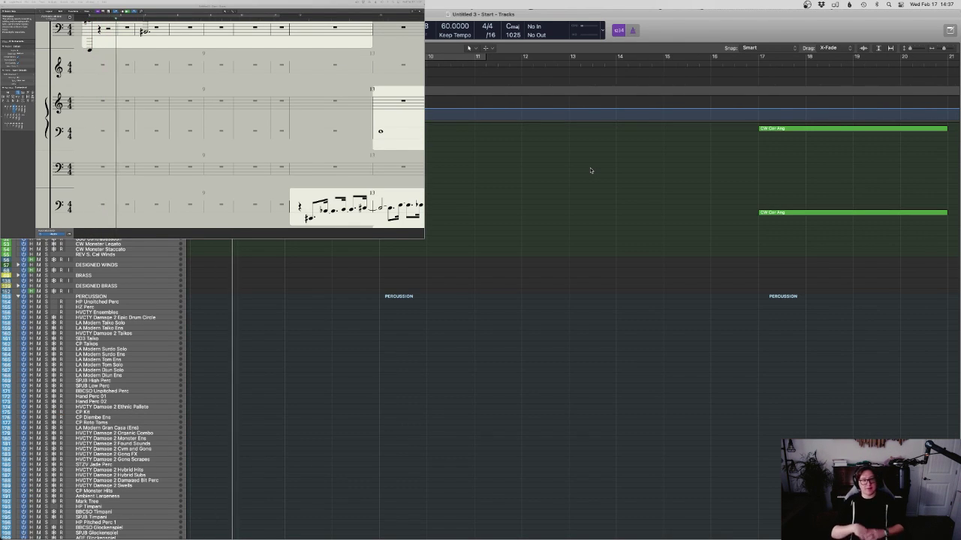
scroll(596, 183, "down", 20)
scroll(606, 196, "down", 8)
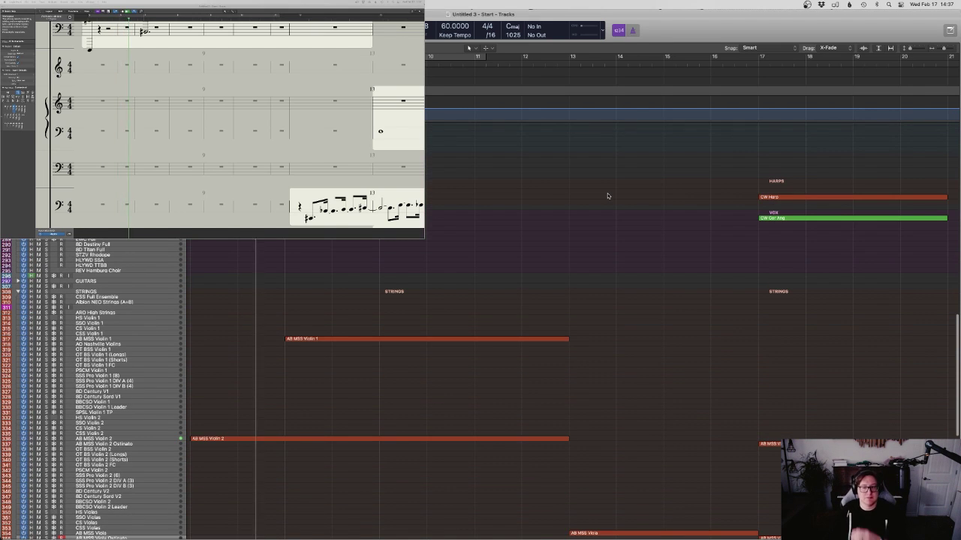
scroll(606, 197, "down", 14)
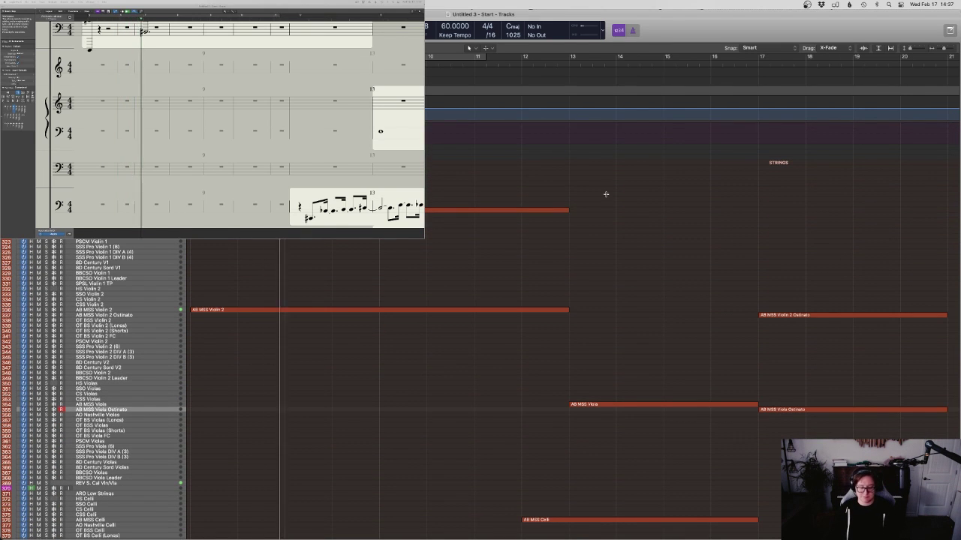
scroll(607, 197, "down", 4)
left_click_drag(695, 533, 366, 208)
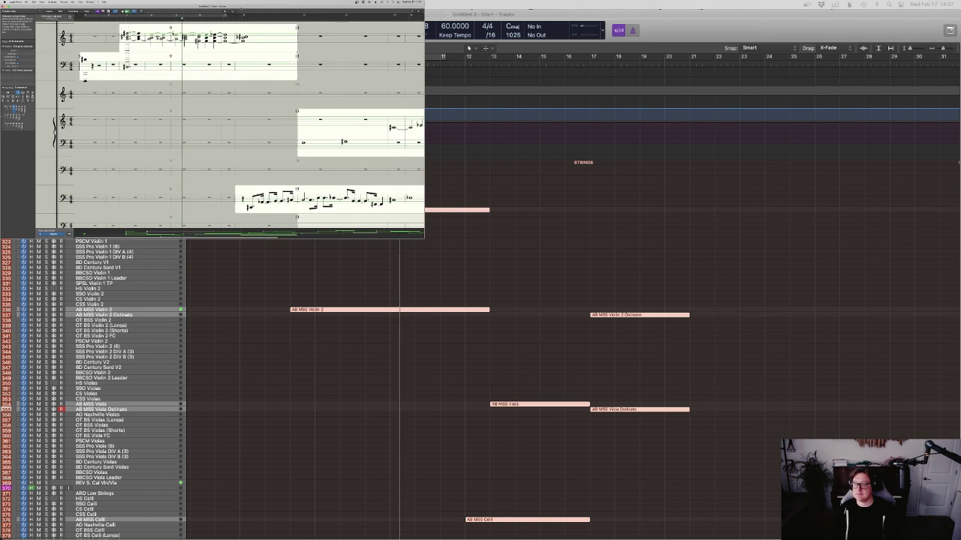
left_click(848, 351)
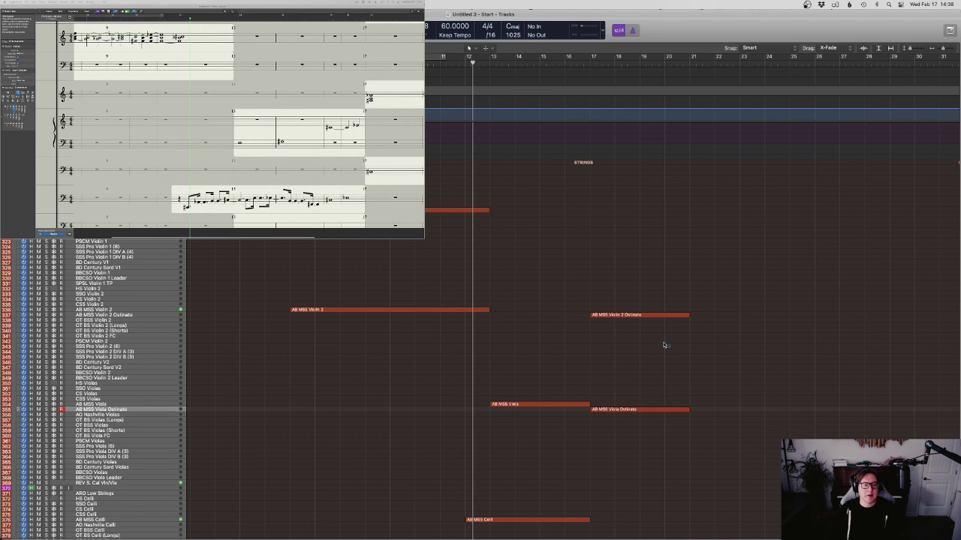
Show the on-screen keyboard for the AB MSS Violin 2 Ostinato track, enlarged to span C2 to C6 above the ostinato regions
left_click(653, 315)
left_click(642, 288)
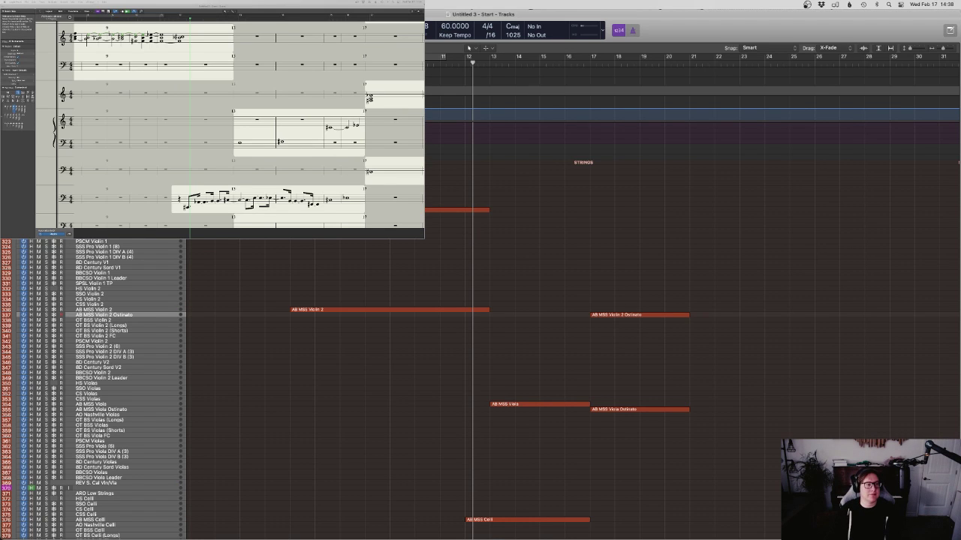
left_click(199, 4)
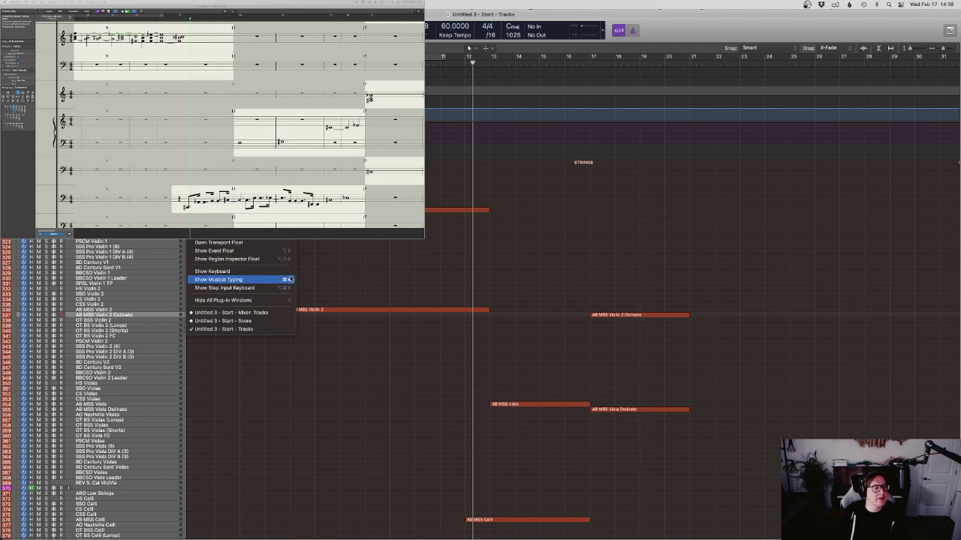
left_click(263, 271)
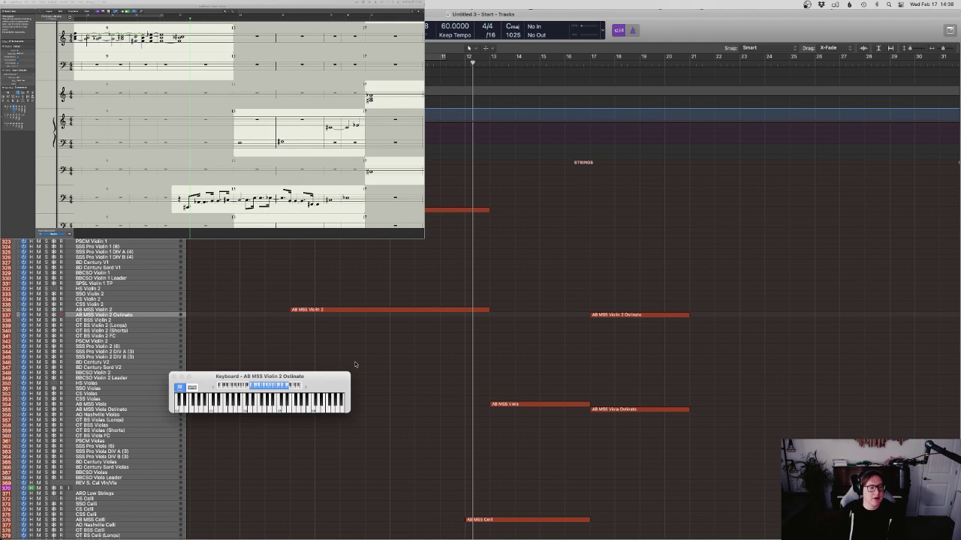
left_click_drag(329, 377, 442, 150)
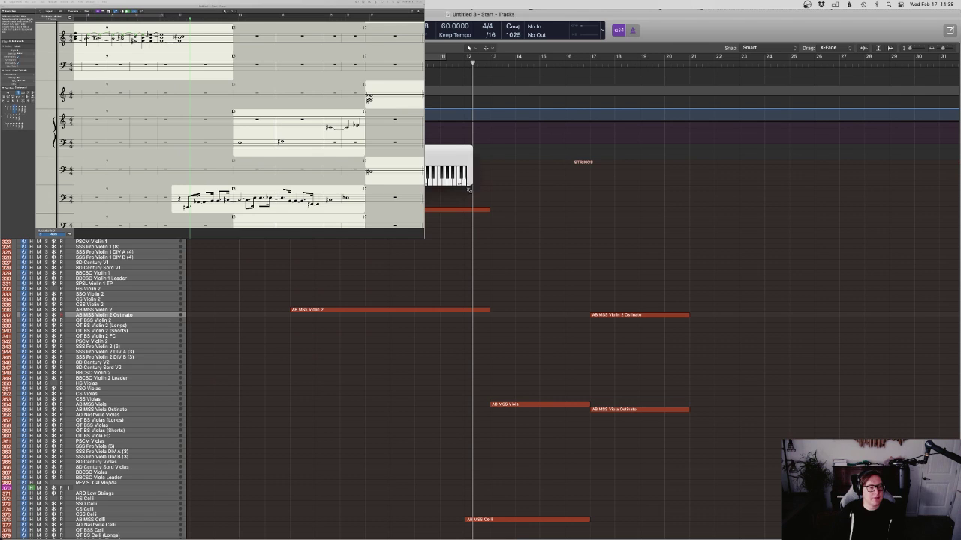
left_click_drag(459, 186, 957, 338)
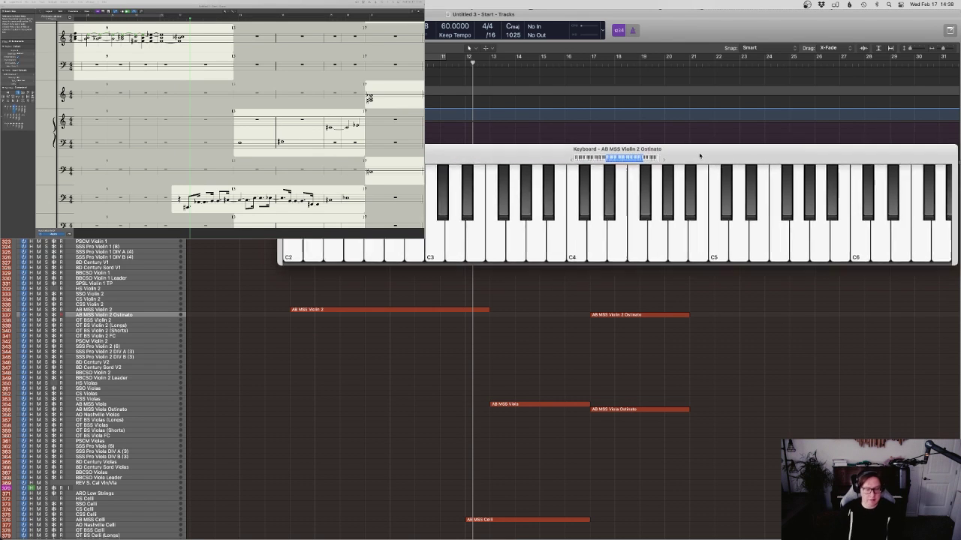
left_click_drag(704, 156, 482, 154)
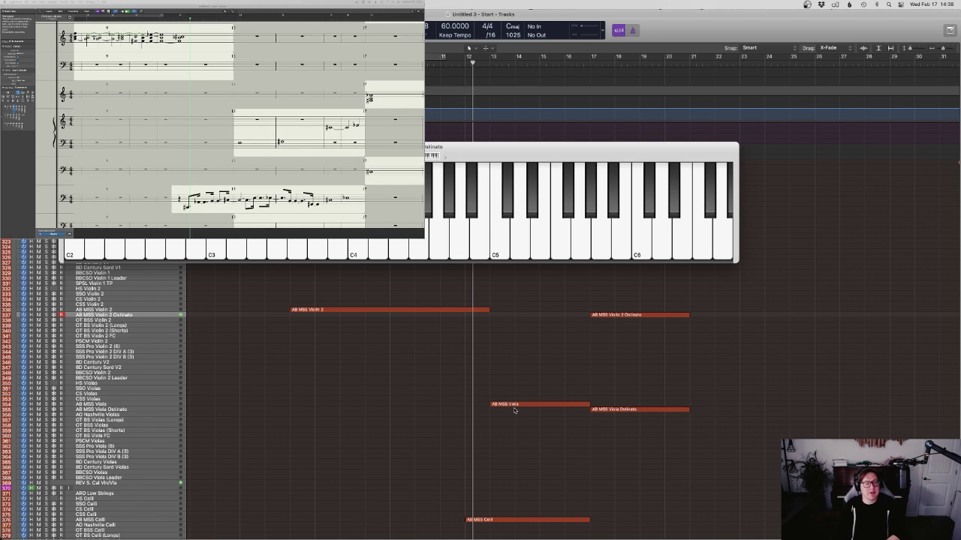
Compare the AB MSS Violin 2 and AB MSS Violin 2 Ostinato patches by selecting each track in turn
left_click(363, 309)
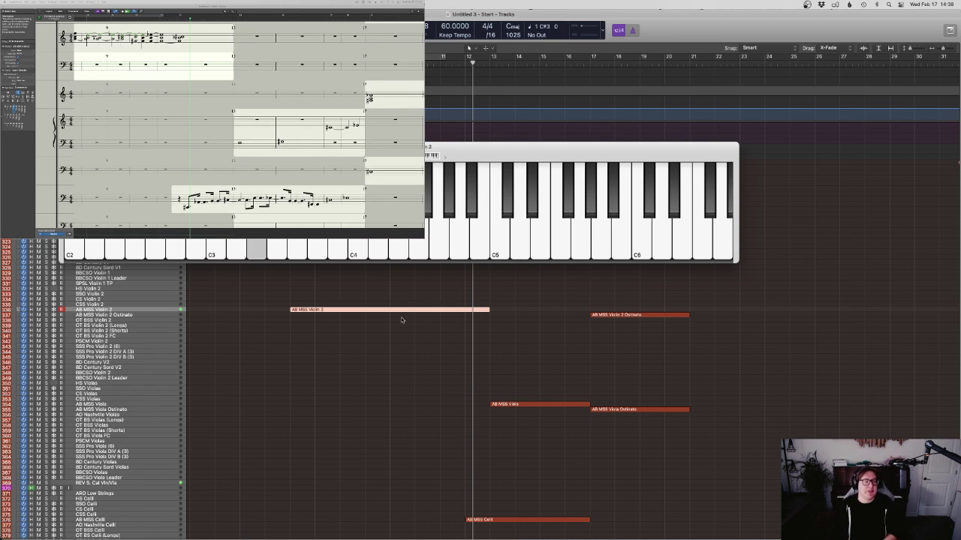
left_click_drag(666, 339, 615, 301)
left_click(618, 301)
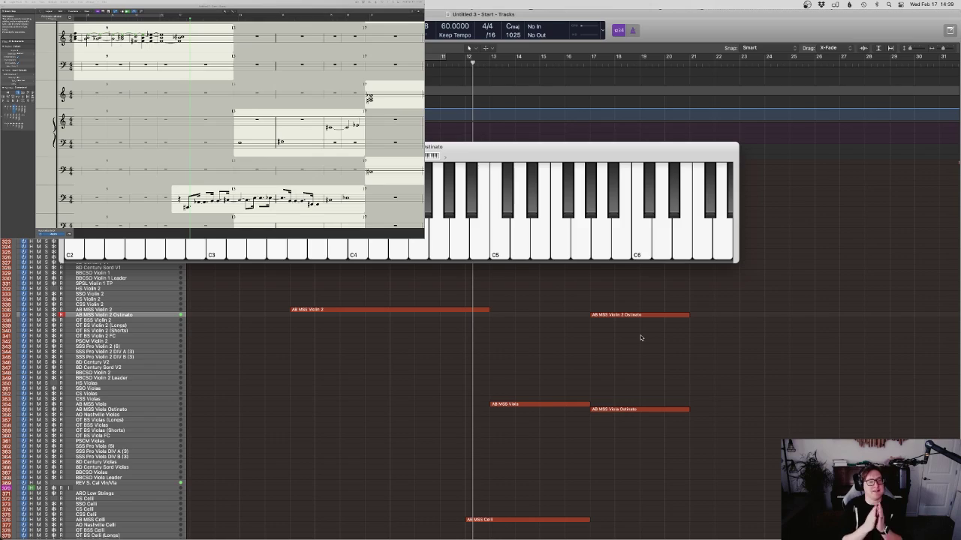
Bring up the Modern Scoring Strings patch in Kontakt for the ostinato tracks, and hide the on-screen keyboard
key("ctrl+Up")
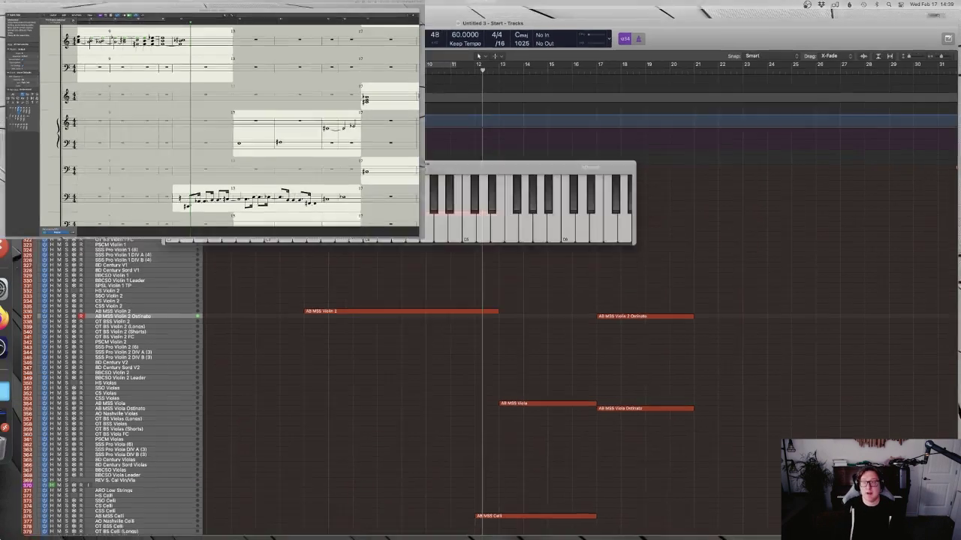
left_click(502, 110)
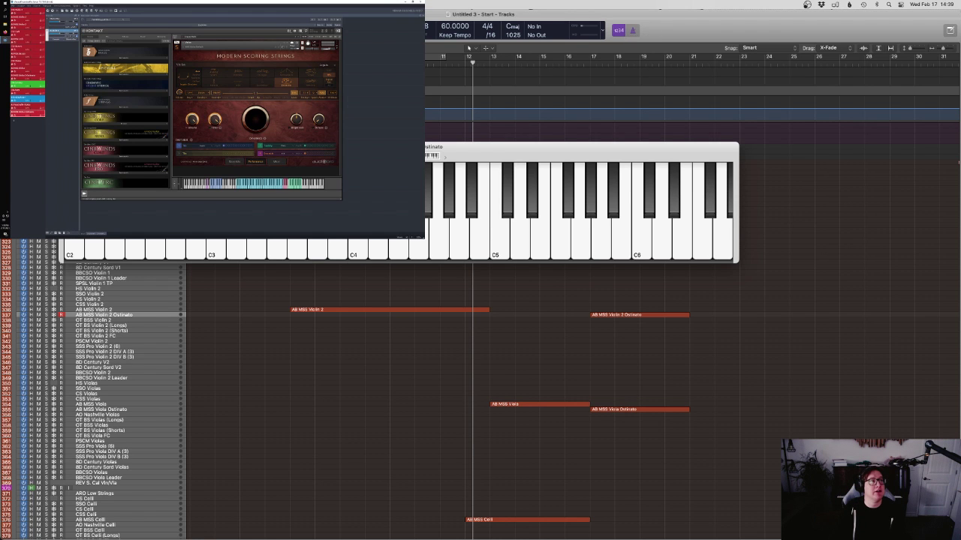
key("super+k")
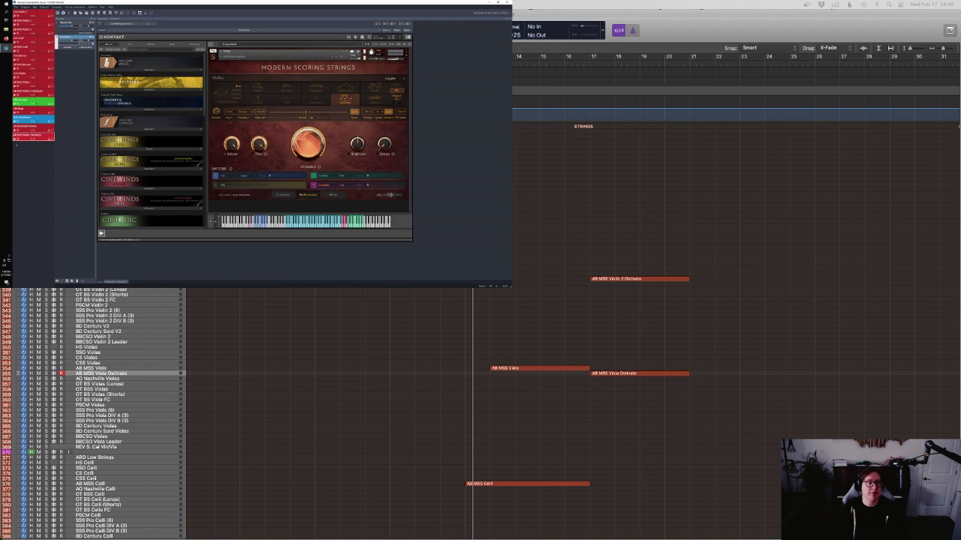
key("super+k")
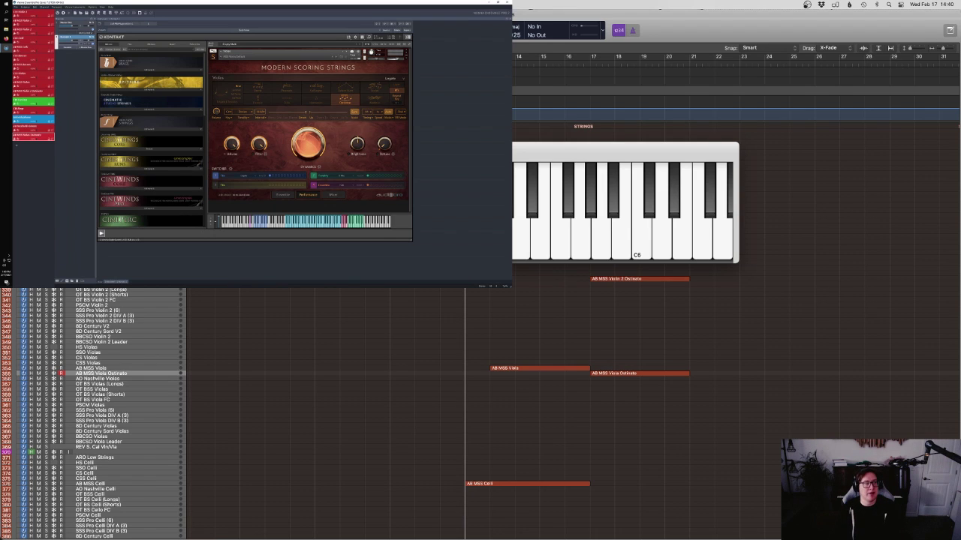
key("super+k")
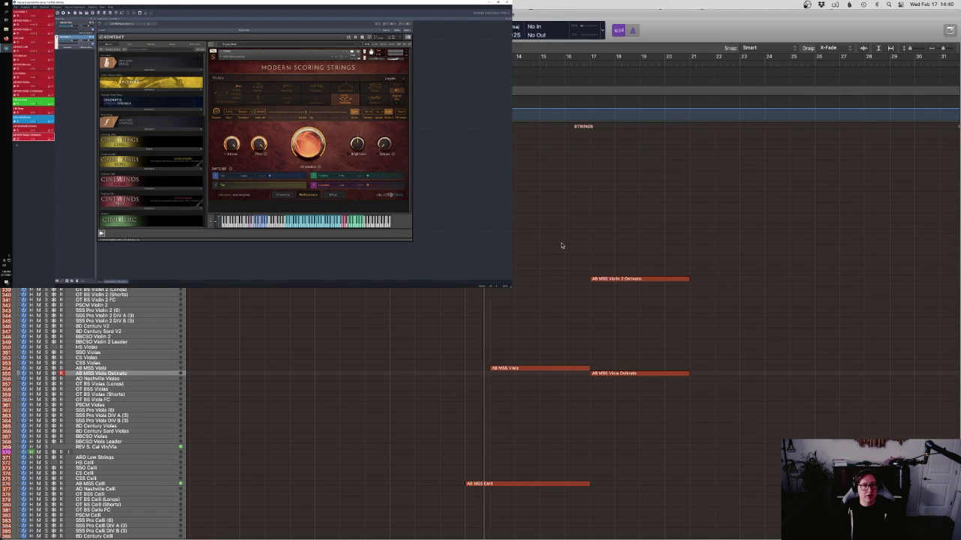
Return to the score and look over the string and cor anglais regions while playback runs to bar 21, then stop it
key("ctrl+Up")
key("ctrl+Up")
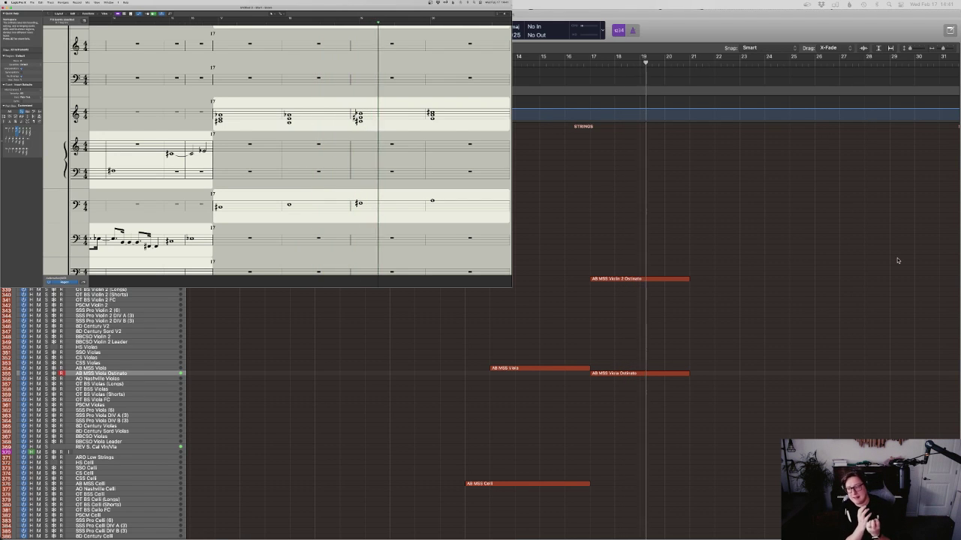
scroll(847, 248, "up", 15)
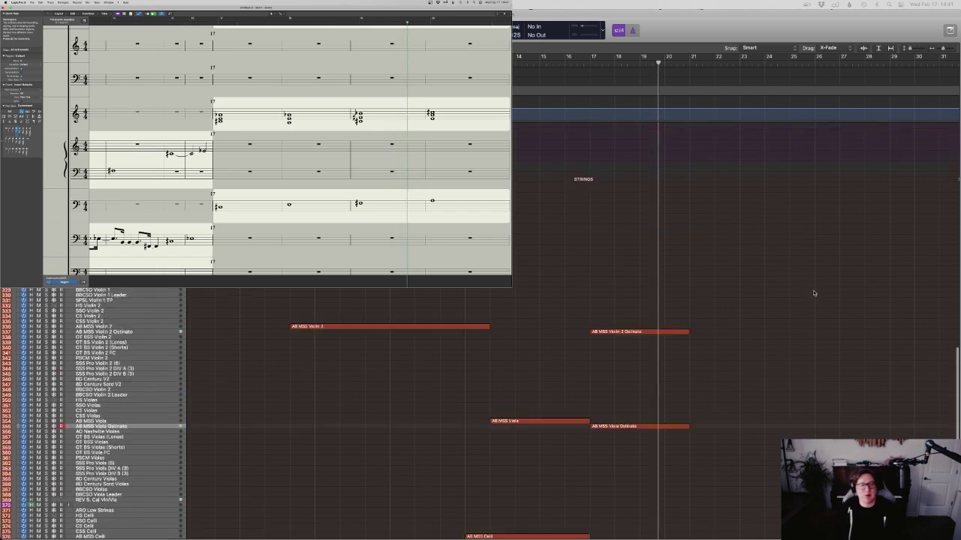
scroll(778, 314, "up", 10)
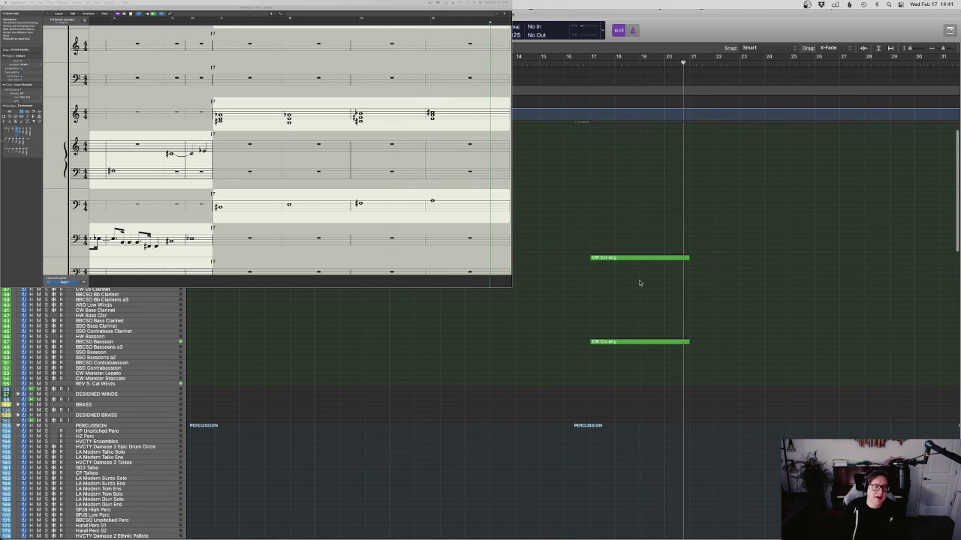
key("space")
Switch to the Kontakt instrument window and show the CineWinds patch
key("ctrl+Up")
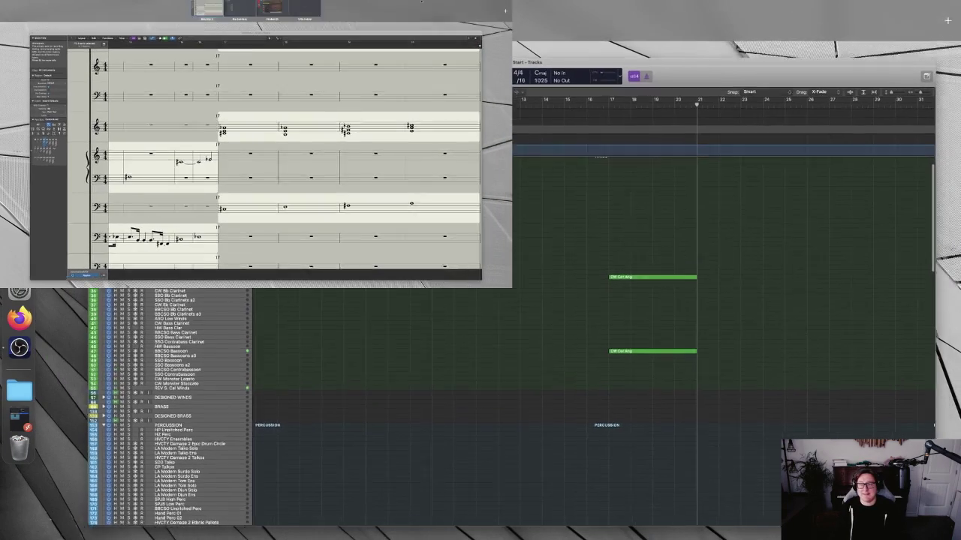
left_click(266, 24)
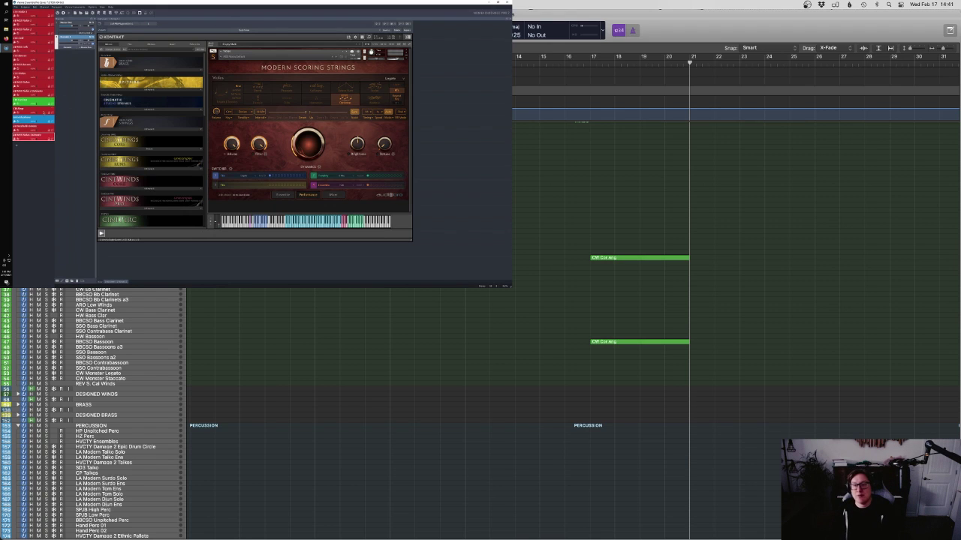
left_click(30, 105)
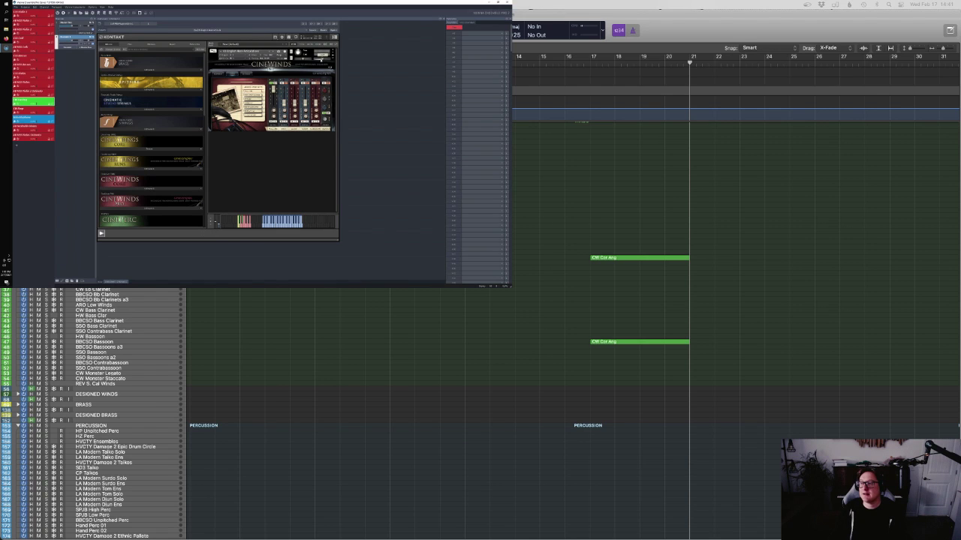
Play from about bar 17 while examining the aluphone, harp, cor anglais and ostinato regions, with the score back in view
left_click(588, 70)
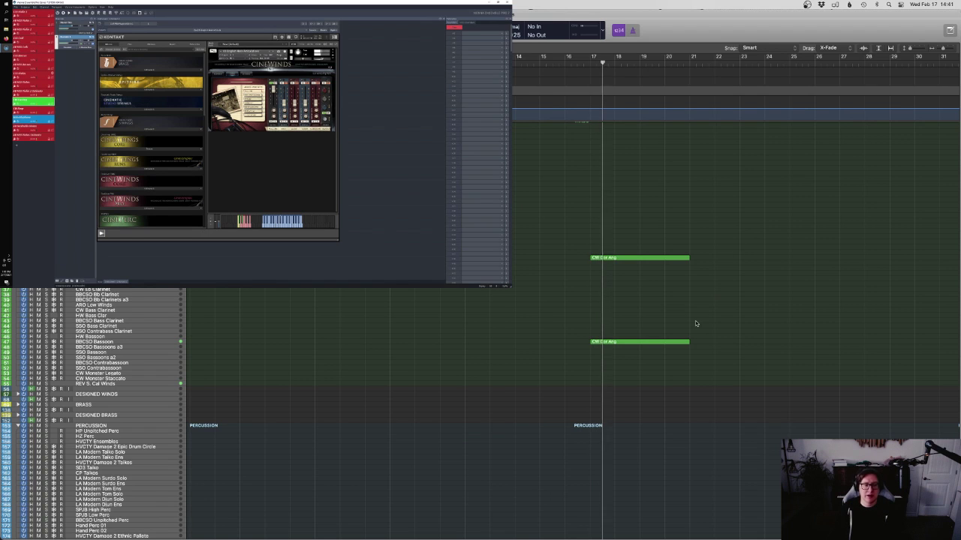
scroll(709, 323, "down", 8)
scroll(717, 324, "down", 2)
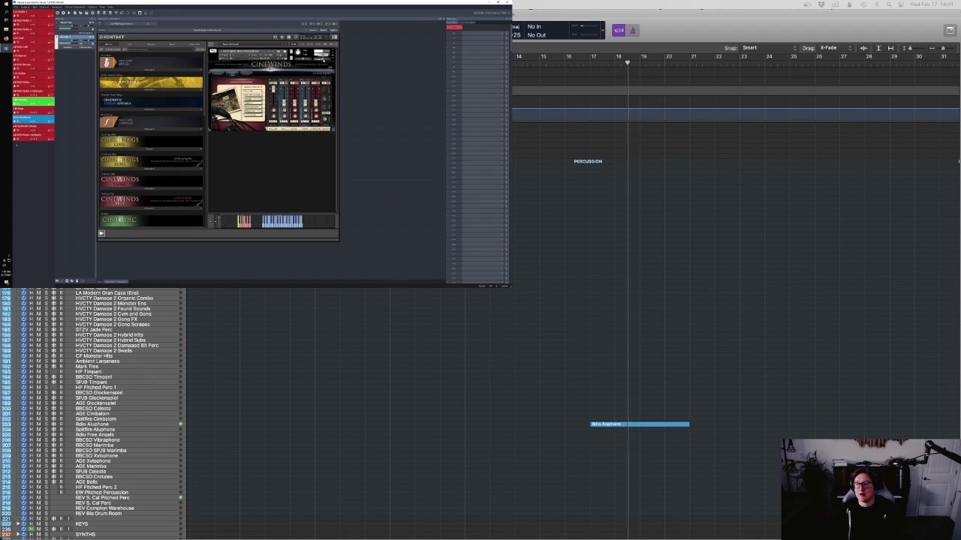
key("ctrl+Up")
left_click(377, 98)
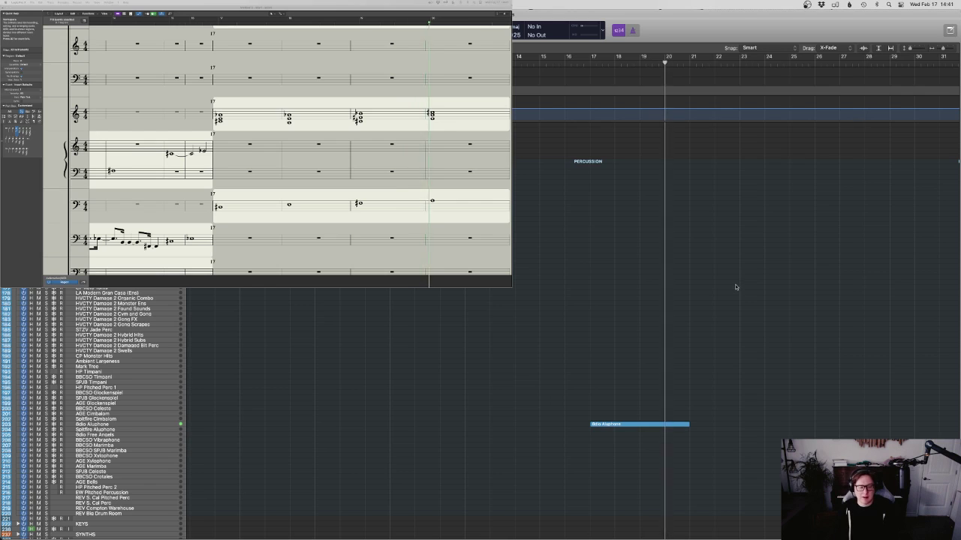
scroll(732, 286, "down", 5)
scroll(737, 284, "down", 6)
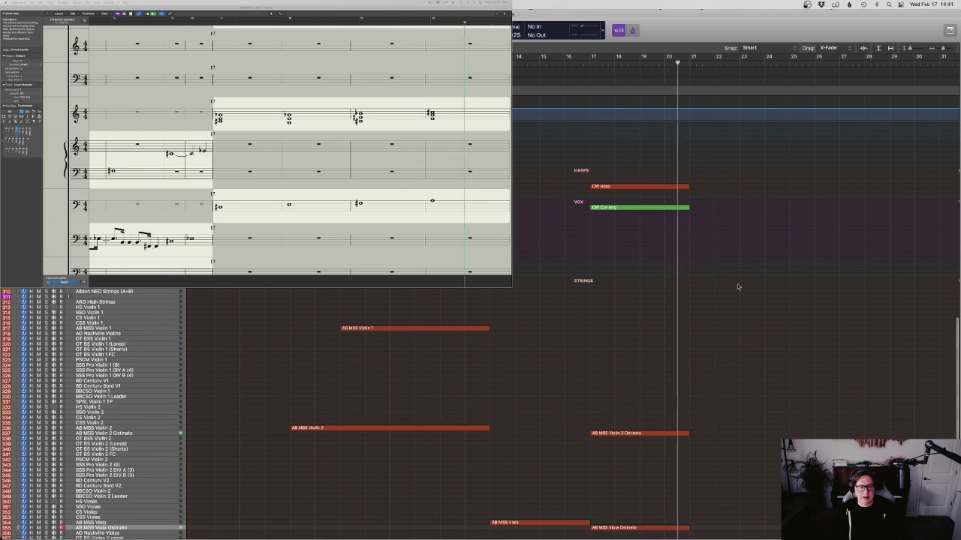
scroll(737, 283, "down", 1)
scroll(738, 284, "down", 4)
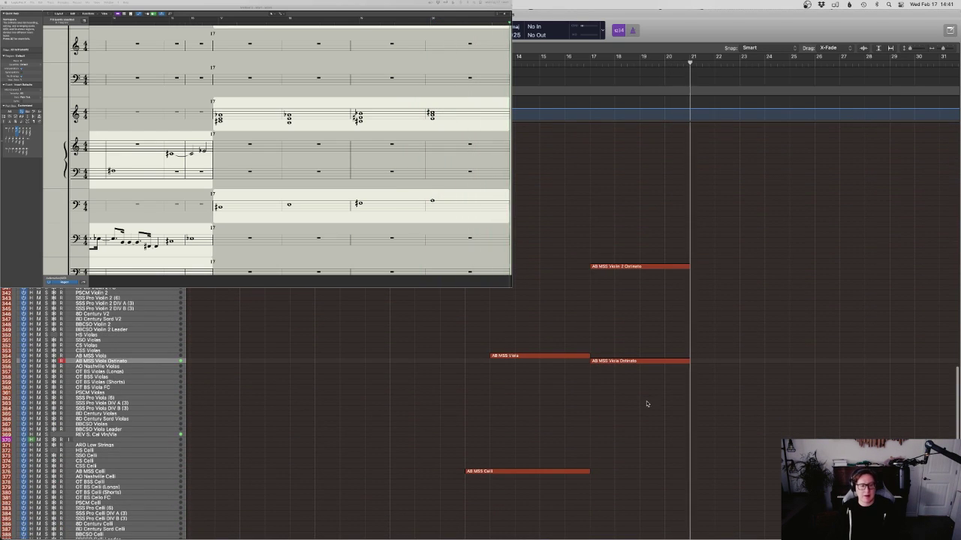
Repeat the violin 2 and viola ostinato regions from bar 21, and place the playhead at bar 20
left_click_drag(650, 403, 734, 268)
left_click_drag(729, 268, 722, 268)
left_click(655, 63)
Select a wind track and listen to the repeated ostinatos from bar 20 into bar 24
scroll(712, 146, "up", 20)
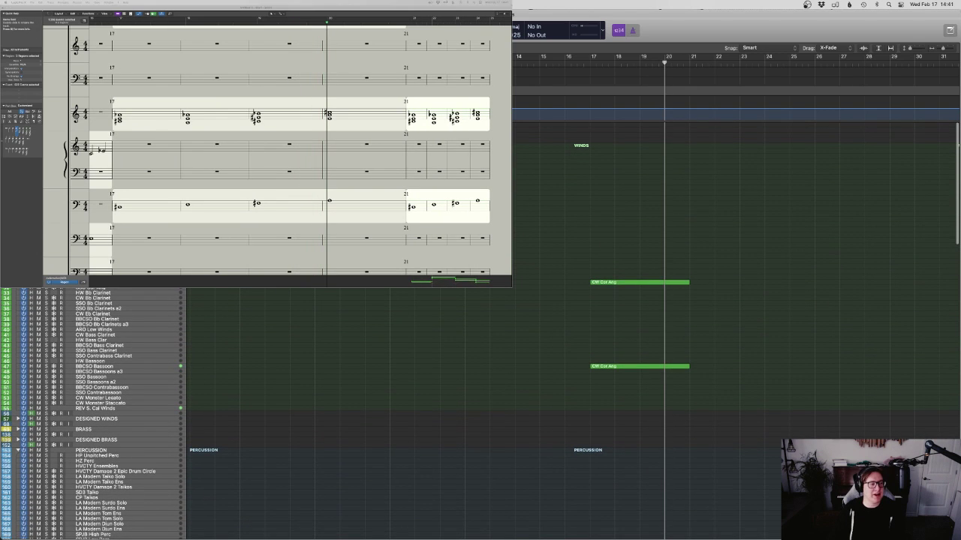
left_click(98, 194)
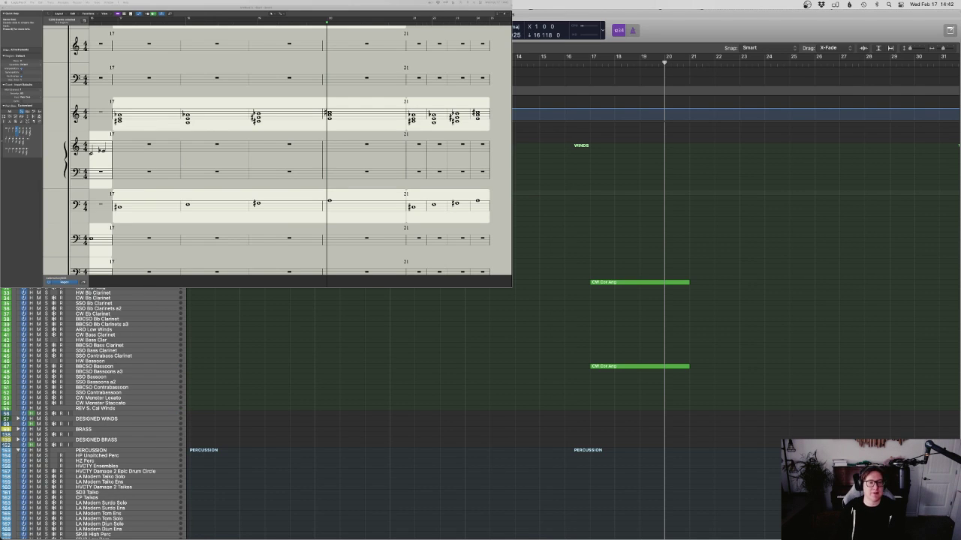
scroll(728, 345, "down", 15)
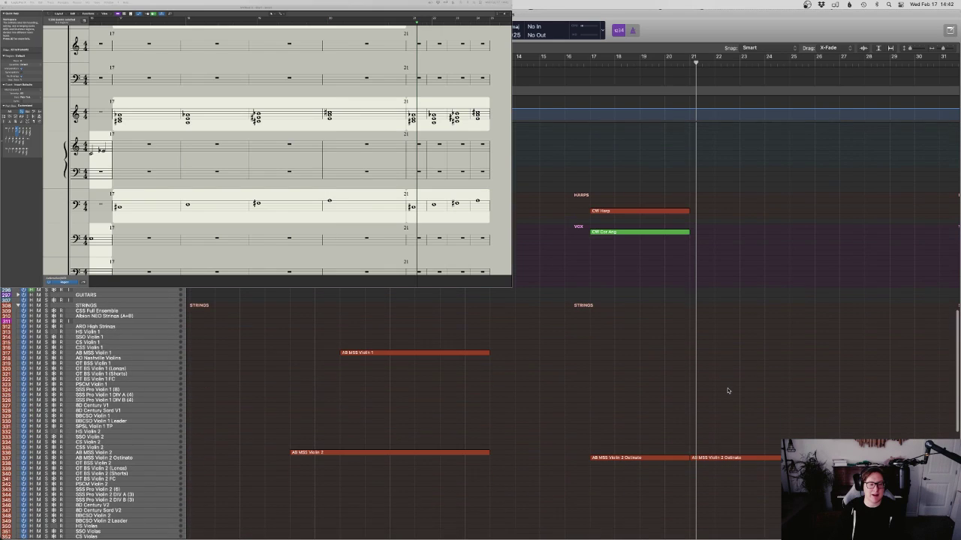
scroll(730, 387, "up", 15)
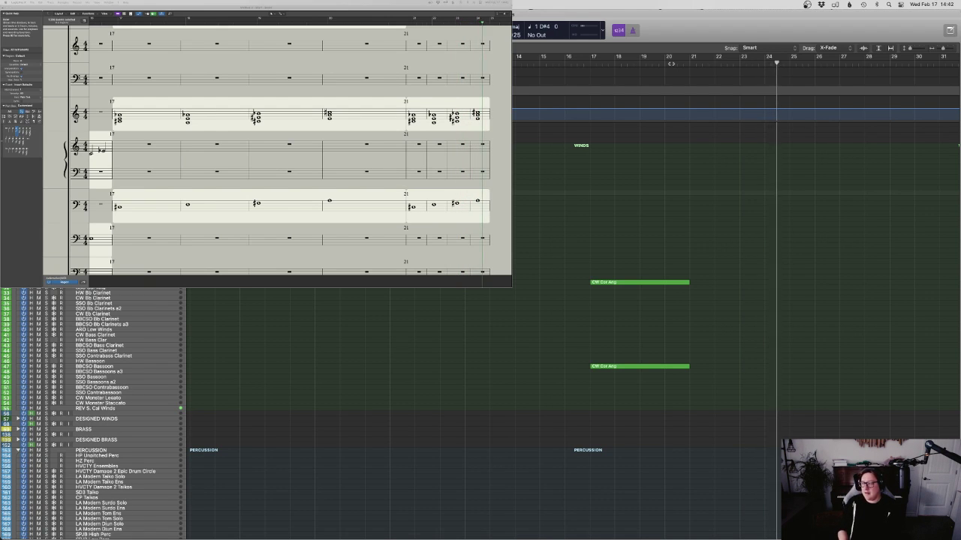
key("space")
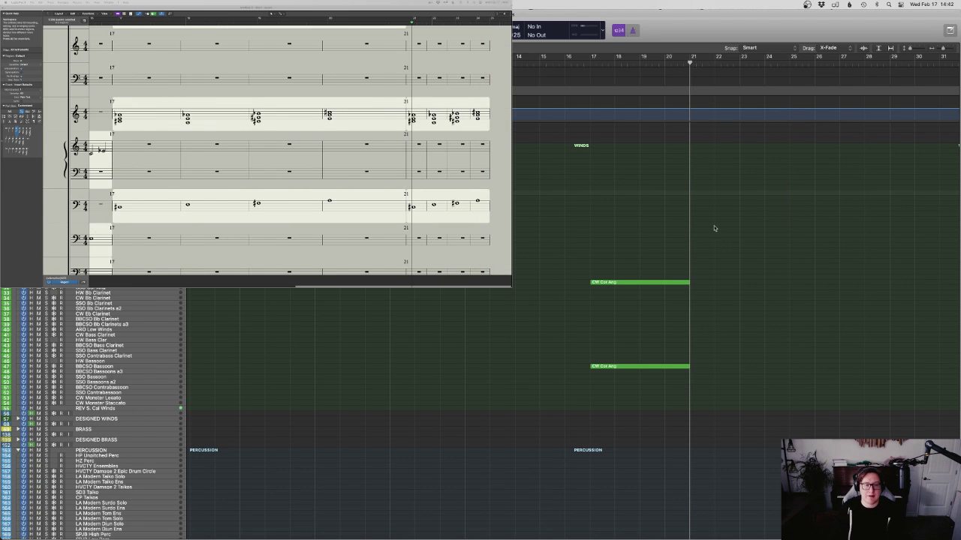
Delete the repeated violin 2 and viola ostinato regions at bar 21
scroll(815, 405, "down", 15)
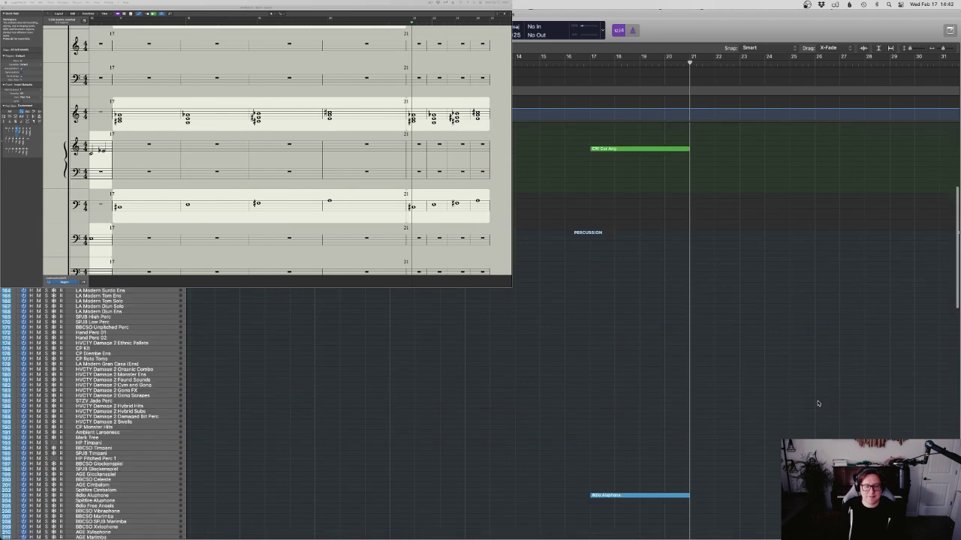
scroll(806, 413, "down", 10)
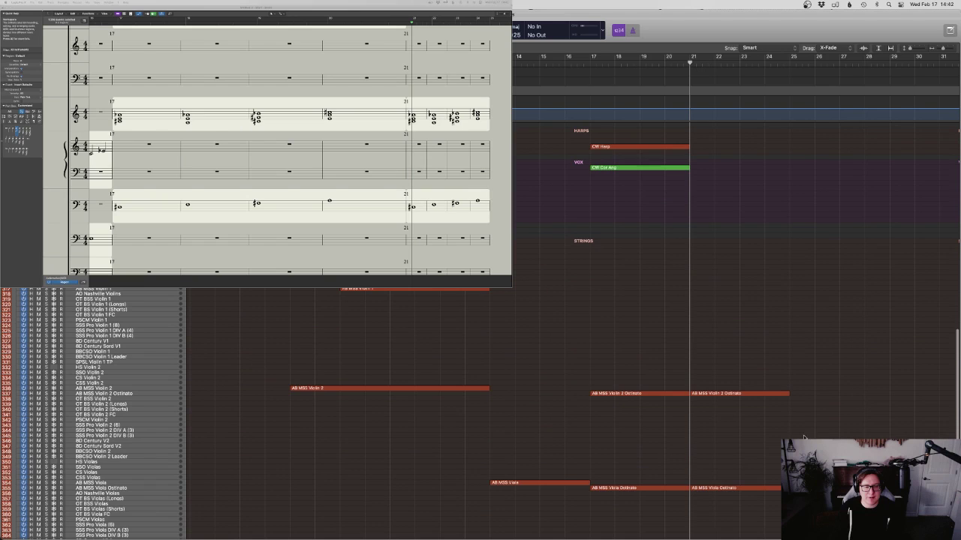
left_click_drag(751, 401, 750, 376)
left_click(750, 377)
left_click_drag(668, 383, 711, 437)
left_click(712, 436)
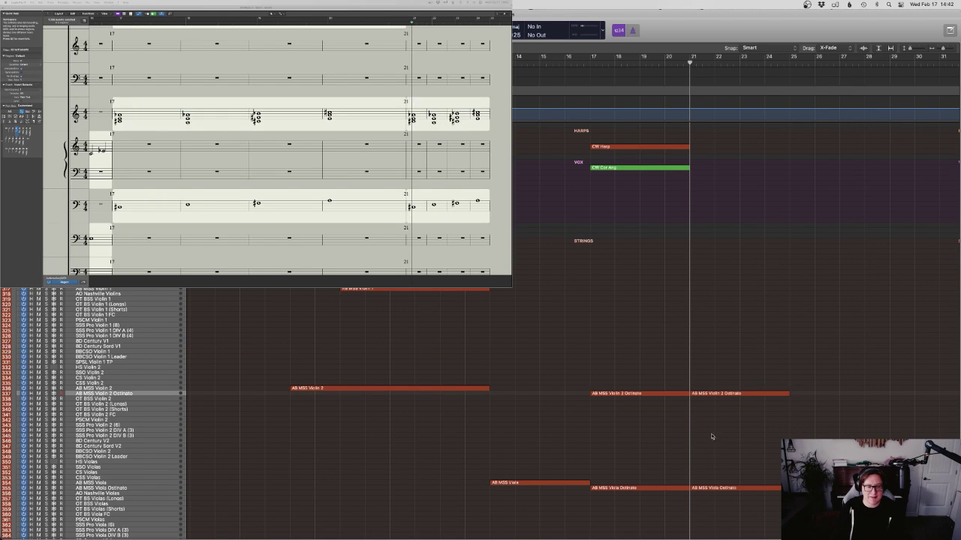
left_click_drag(729, 504, 731, 361)
key("Delete")
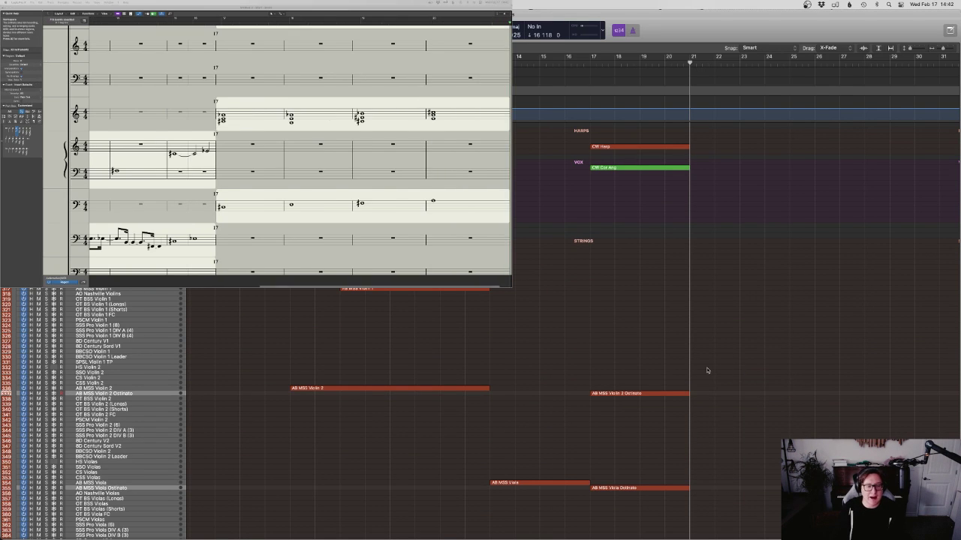
Record new ostinato chords on the AB MSS Violin 2 Ostinato track from bar 21 to bar 25
left_click(674, 366)
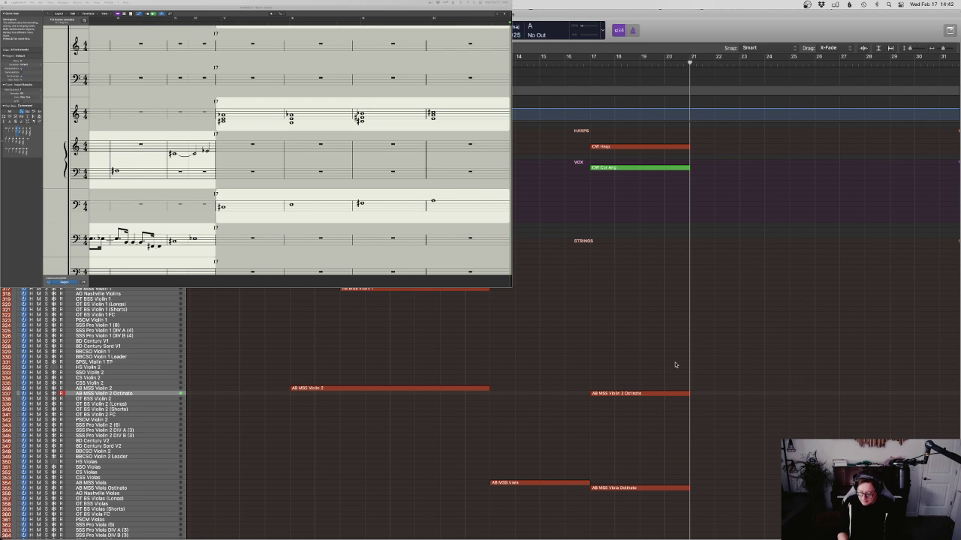
key("space")
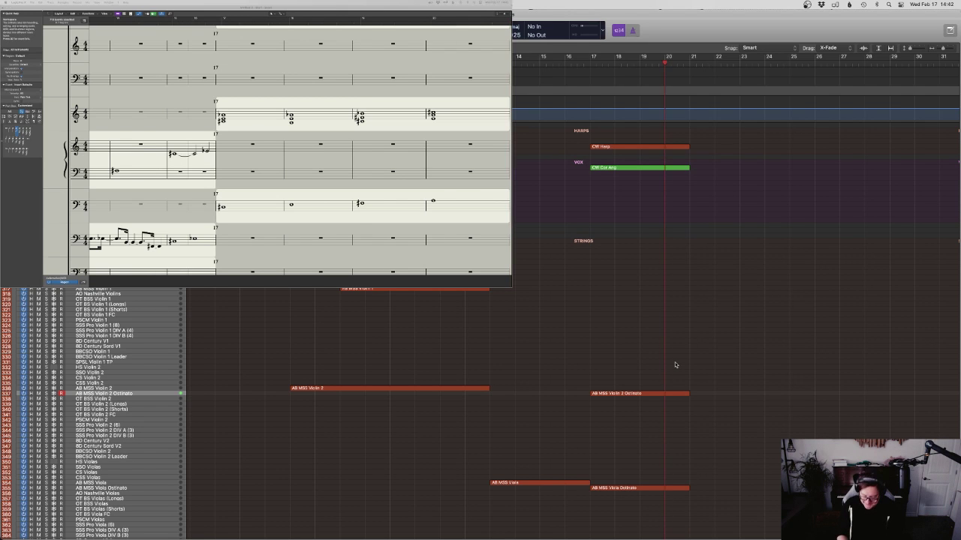
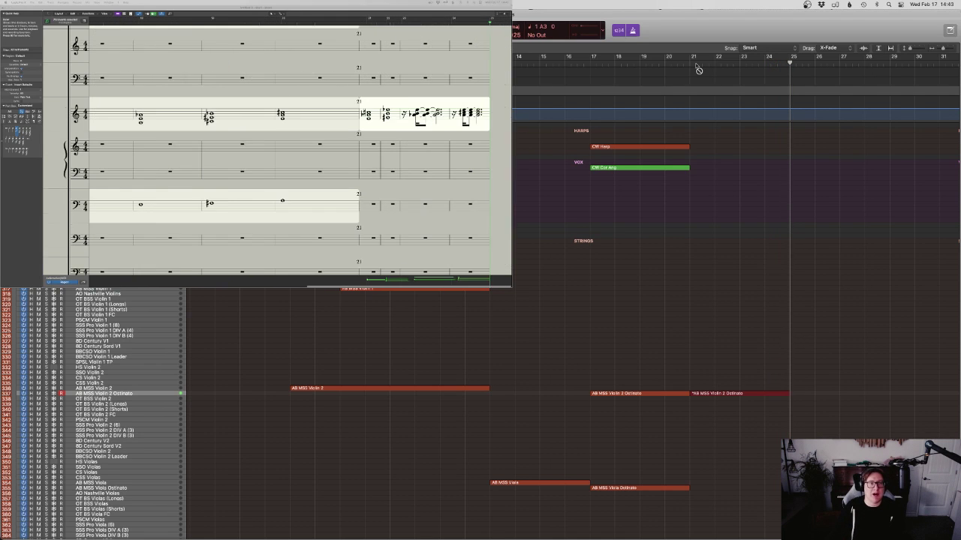
key("space")
Quantize all notes of the newly recorded violin 2 ostinato region to 1/4 notes in the Piano Roll
key("p")
scroll(624, 393, "left", 3)
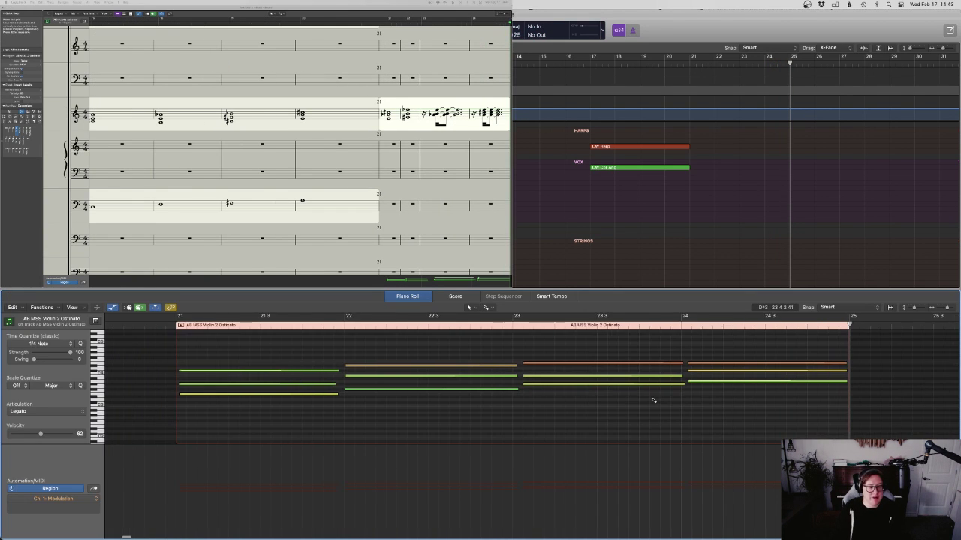
key("super+a")
scroll(650, 398, "left", 2)
left_click_drag(554, 401, 536, 354)
left_click_drag(565, 389, 561, 390)
left_click(567, 391)
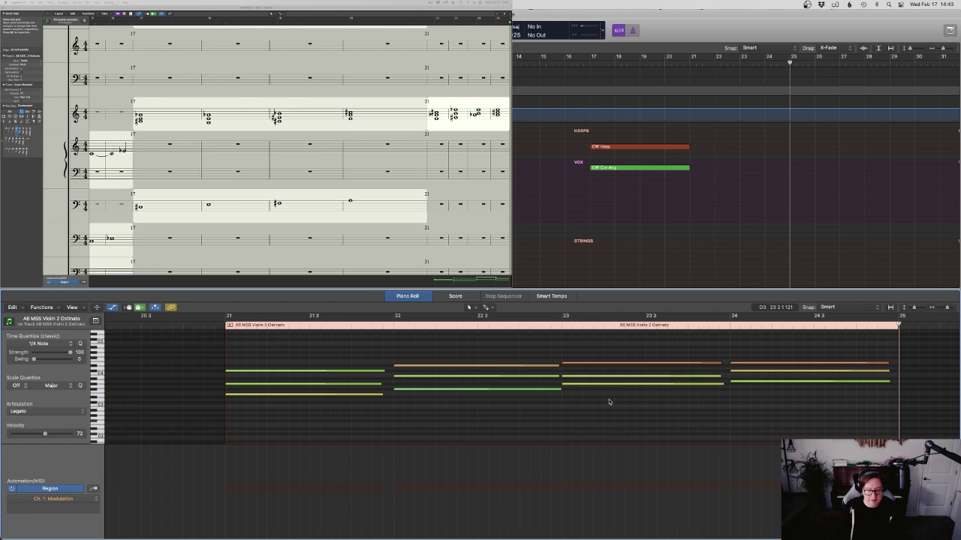
key("p")
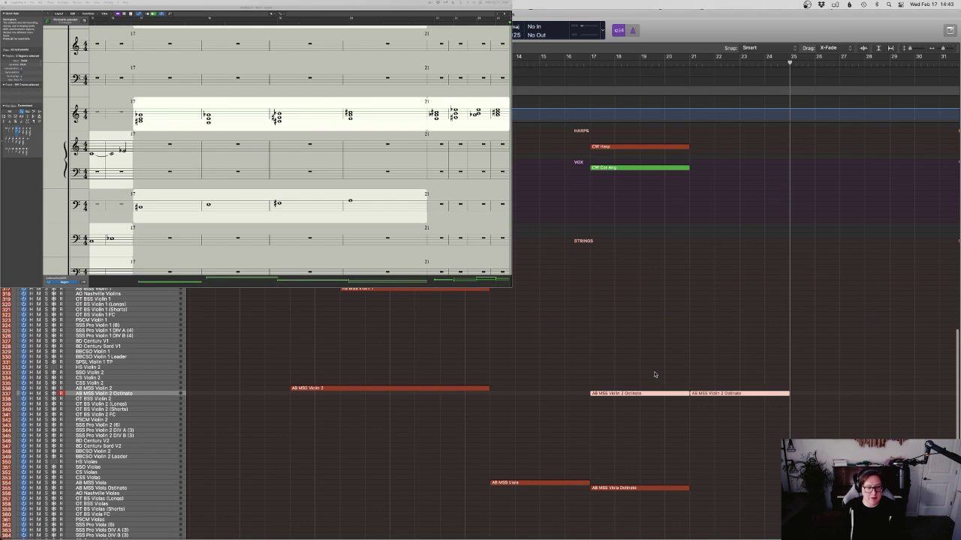
Join the two AB MSS Violin 2 Ostinato regions into one from bar 17 to 25, and set the playhead to bar 21
key("super+j")
left_click(694, 67)
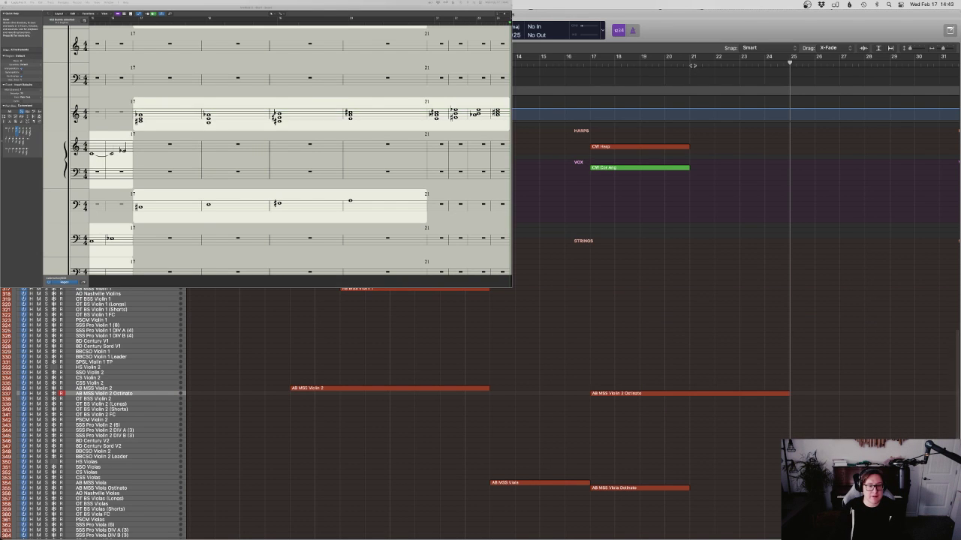
left_click(691, 63)
key("p")
scroll(755, 146, "down", 3)
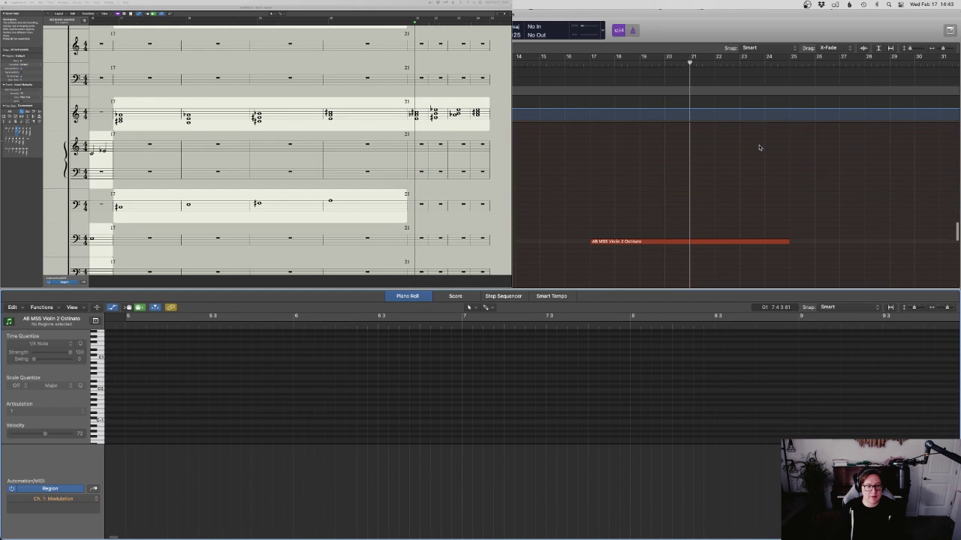
Draw a curved modulation swell on the AB MSS Violin 2 Ostinato region, rising from bar 21 to a peak at bar 24 and falling toward bar 25
left_click(748, 241)
left_click(721, 416)
key("z")
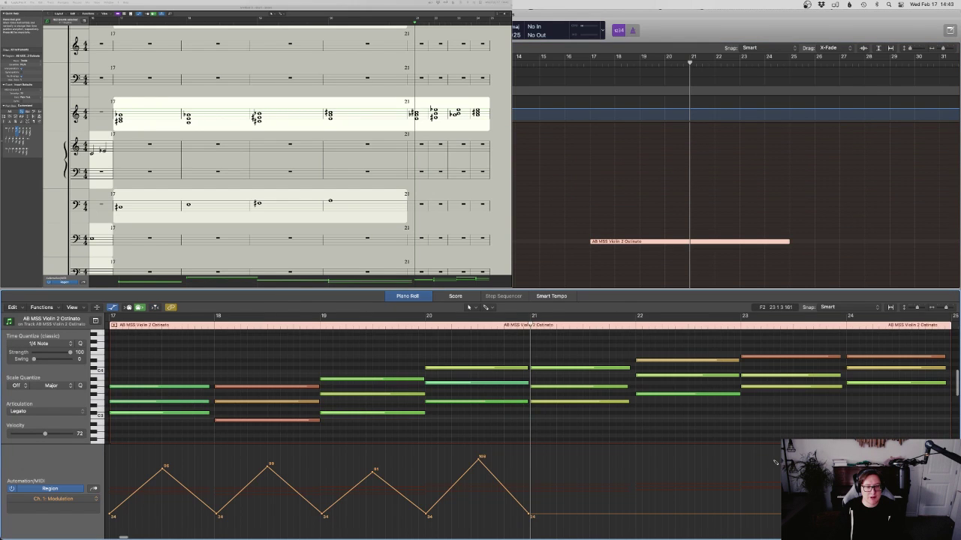
left_click_drag(838, 514, 847, 447)
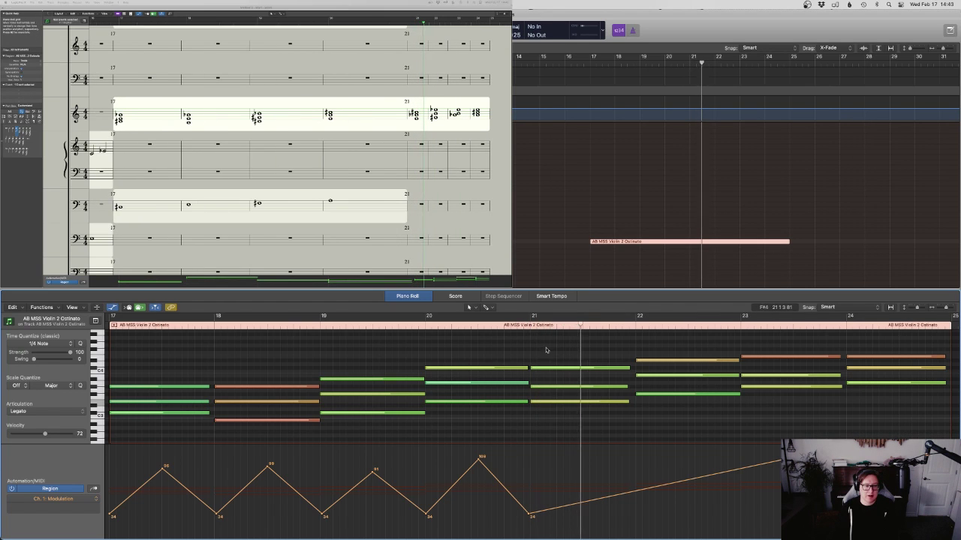
left_click(516, 317)
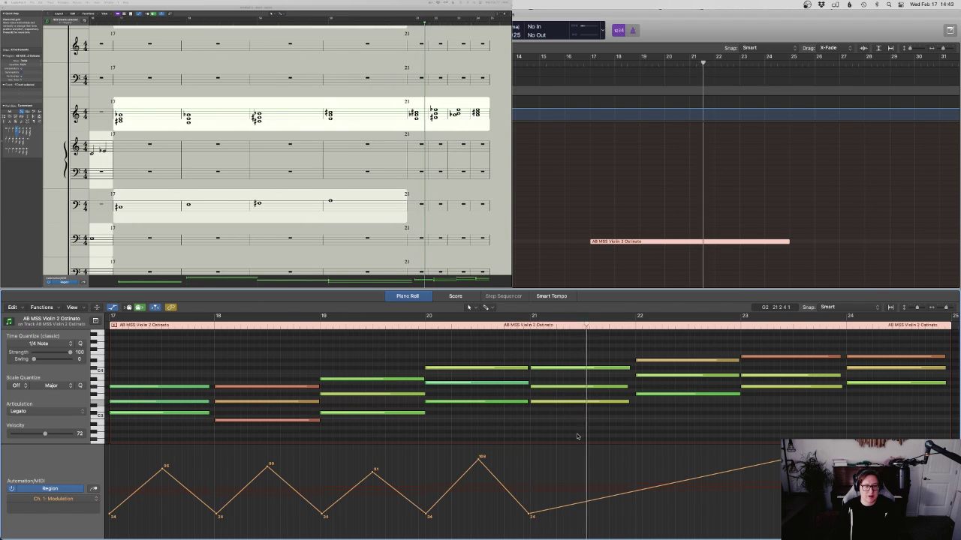
key("t")
key("w")
left_click_drag(630, 498, 629, 491)
key("e")
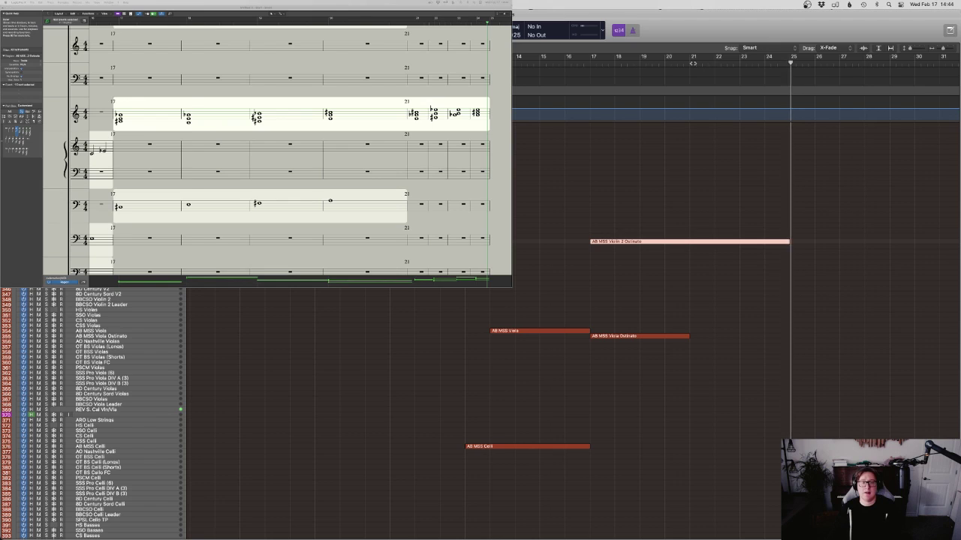
Record new ostinato chords on the AB MSS Viola Ostinato track from bar 21 to bar 25
left_click(692, 63)
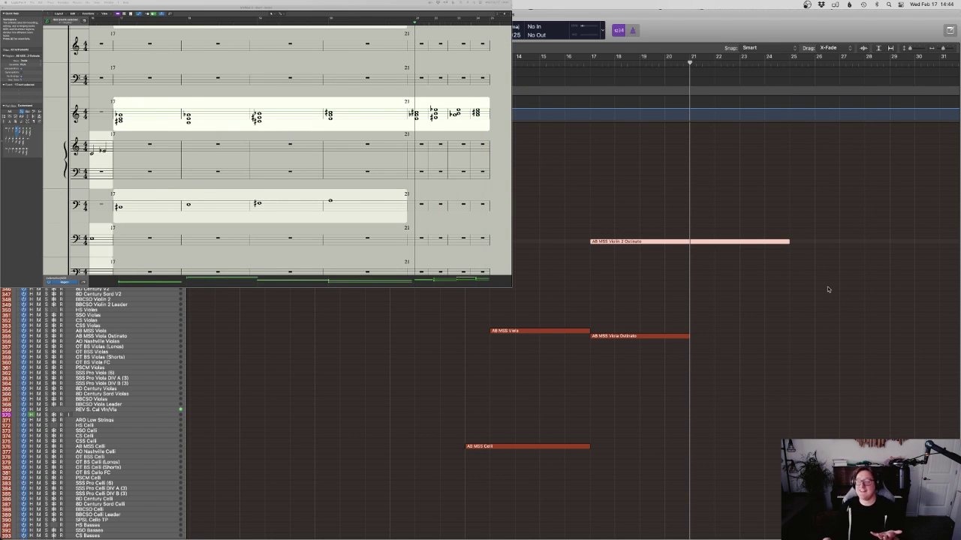
left_click(680, 335)
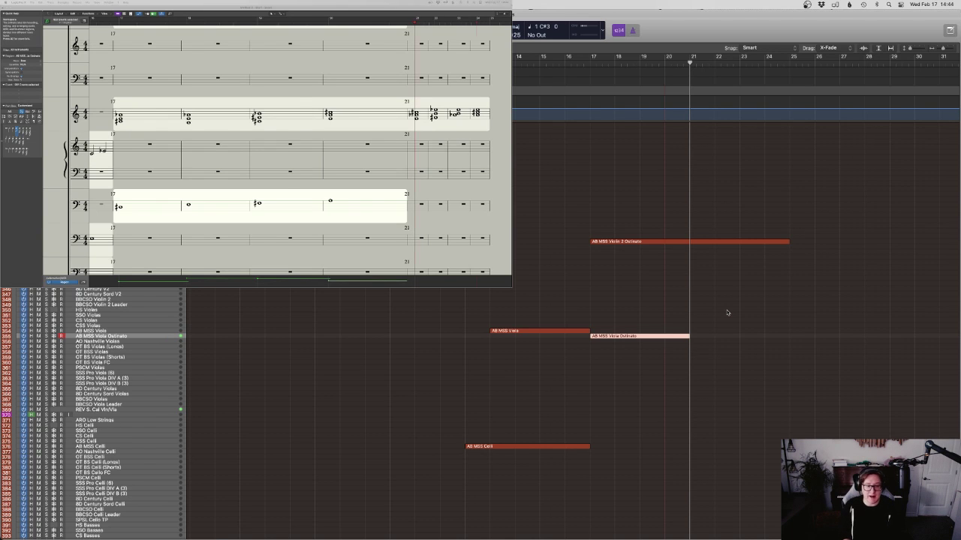
key("space")
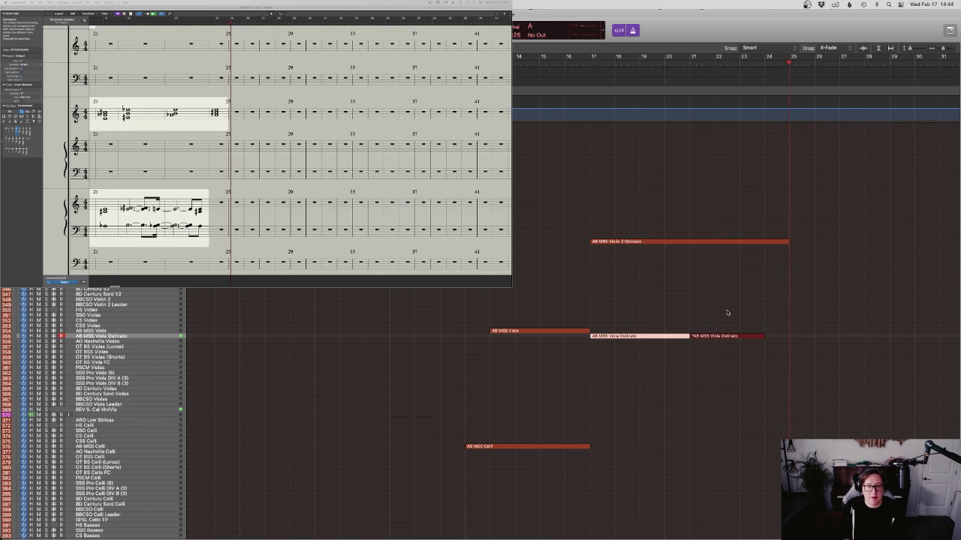
Quantize all notes of the newly recorded viola ostinato region to 1/4 notes in the Piano Roll
key("e")
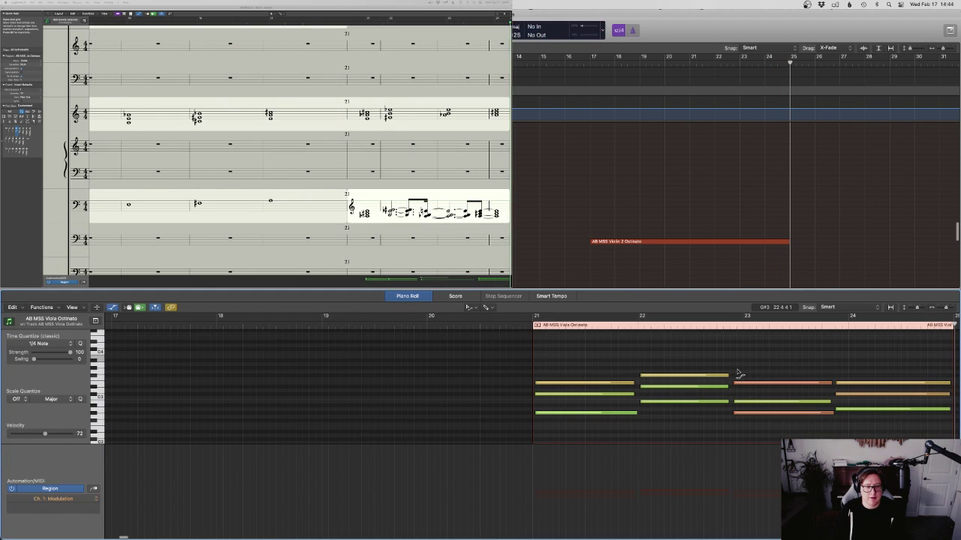
scroll(657, 410, "right", 5)
key("super+a")
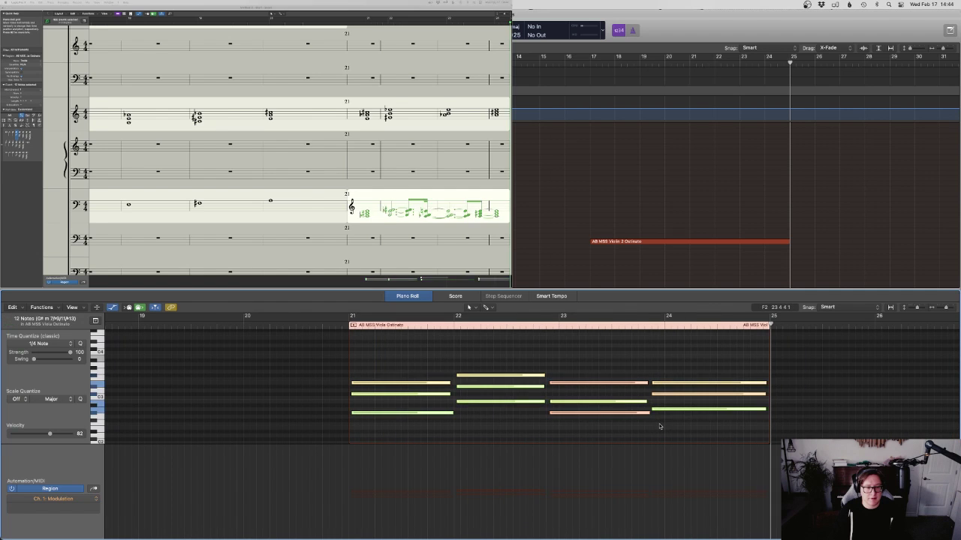
left_click(717, 426)
left_click_drag(808, 423, 759, 387)
left_click(590, 421)
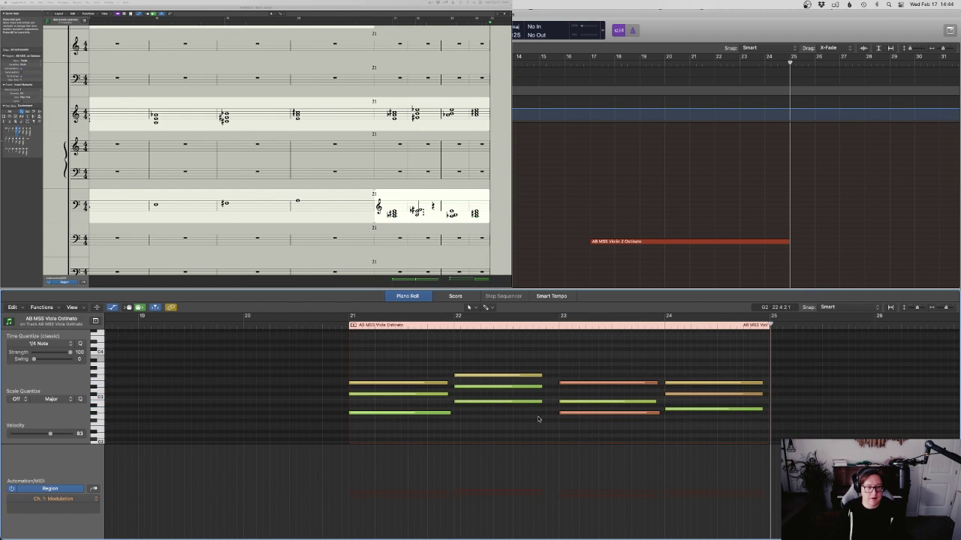
Even out the note lengths within the four viola chords so each chord's notes end together just before the next bar
left_click_drag(538, 422, 552, 386)
left_click(519, 369)
left_click_drag(498, 360, 519, 417)
left_click_drag(552, 375, 555, 376)
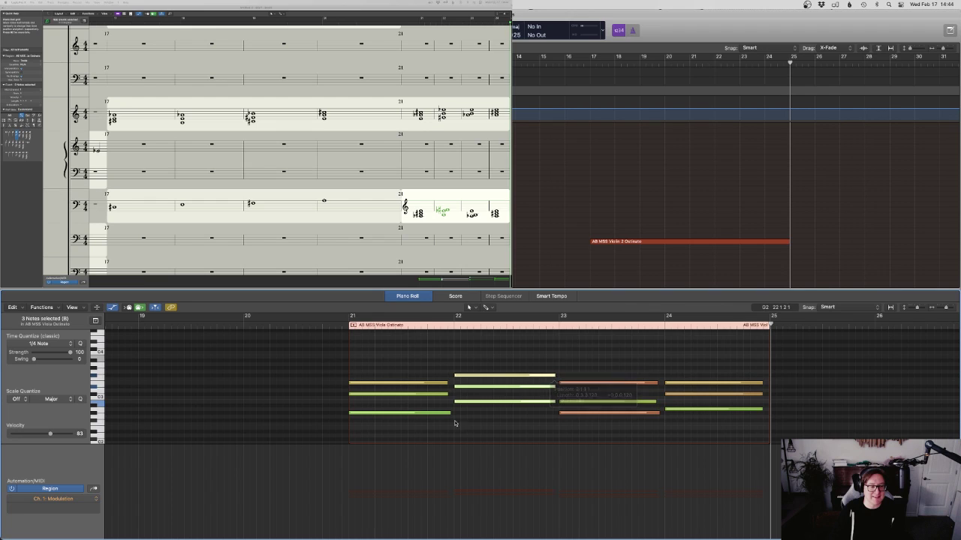
left_click_drag(448, 396, 449, 385)
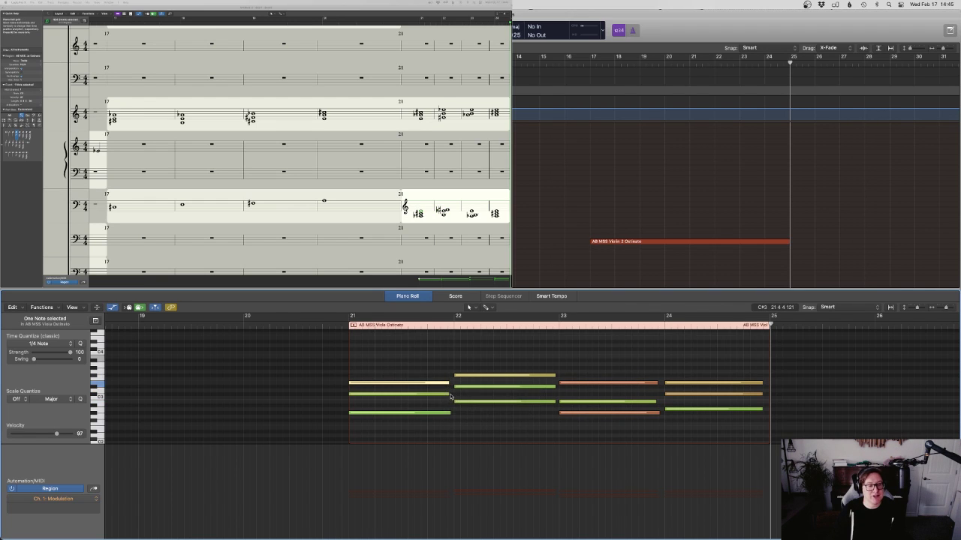
left_click_drag(779, 415, 765, 386)
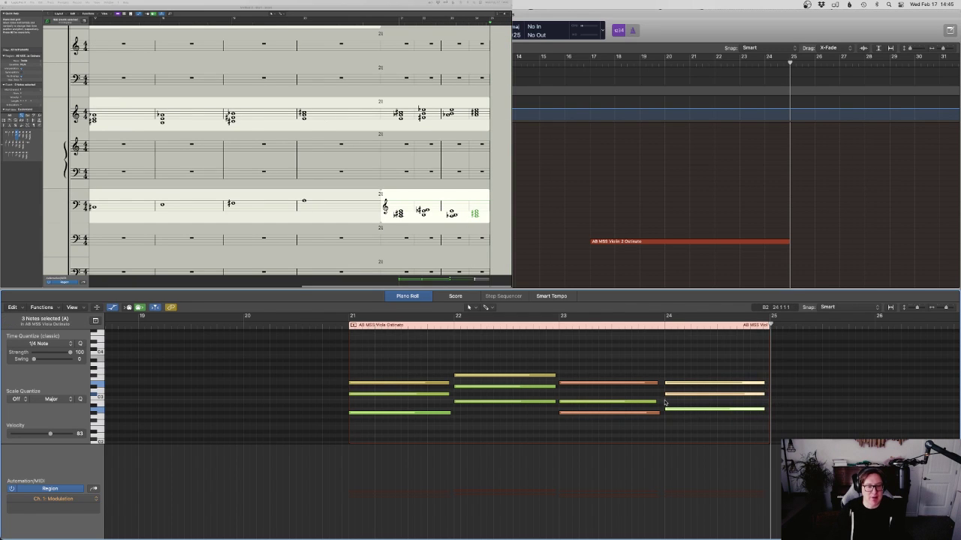
left_click_drag(659, 403, 660, 386)
left_click(658, 385)
left_click(652, 403)
left_click(652, 383, "shift")
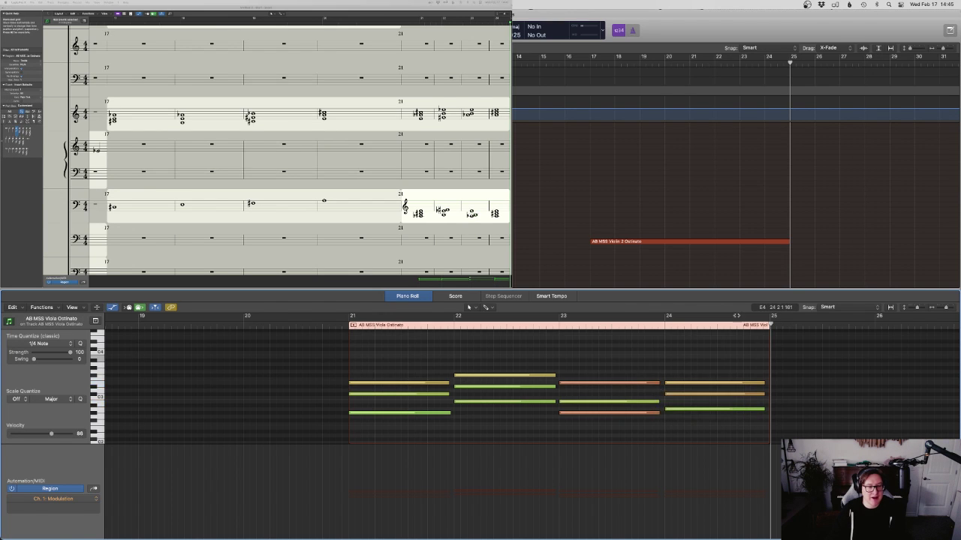
Join the two AB MSS Viola Ostinato regions into one, and copy the Violin 2 Ostinato modulation points from bar 21 to 25
key("e")
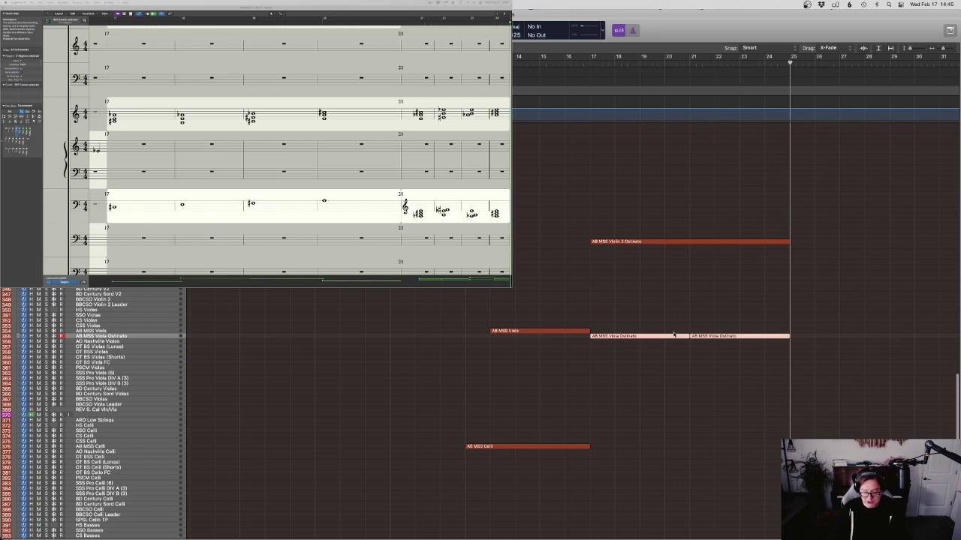
left_click(713, 242)
key("e")
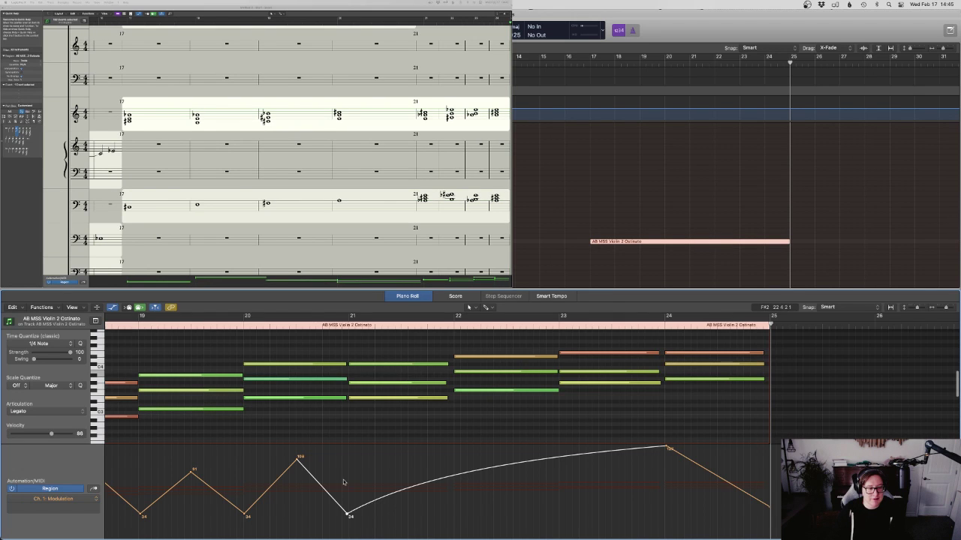
left_click_drag(343, 482, 773, 484)
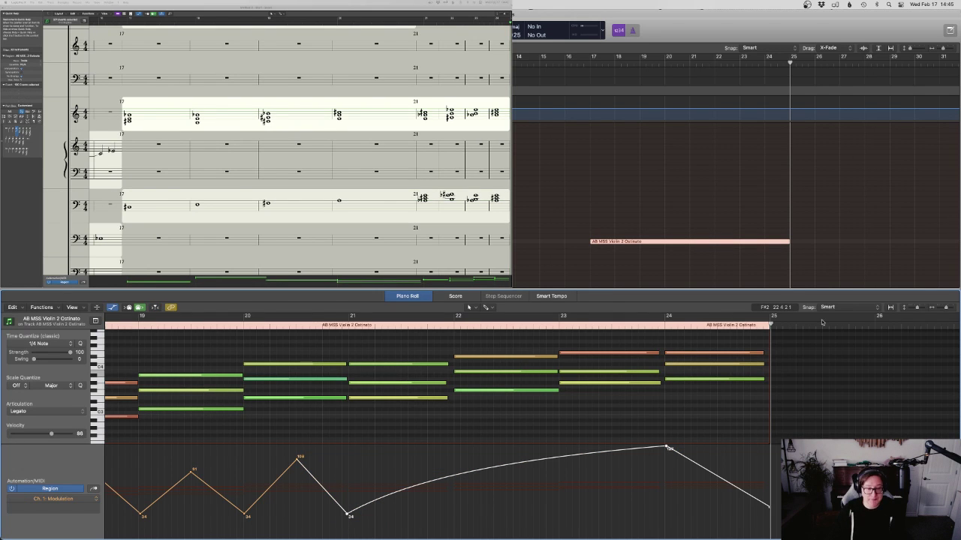
Paste the copied modulation curve into the AB MSS Viola Ostinato region at bar 21, lining up its first point with the existing one
key("e")
left_click(713, 334)
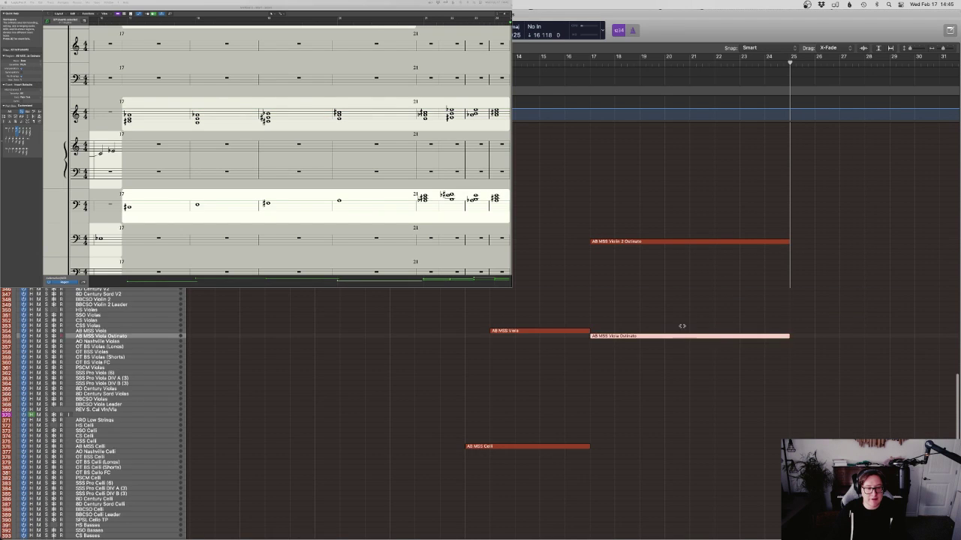
key("e")
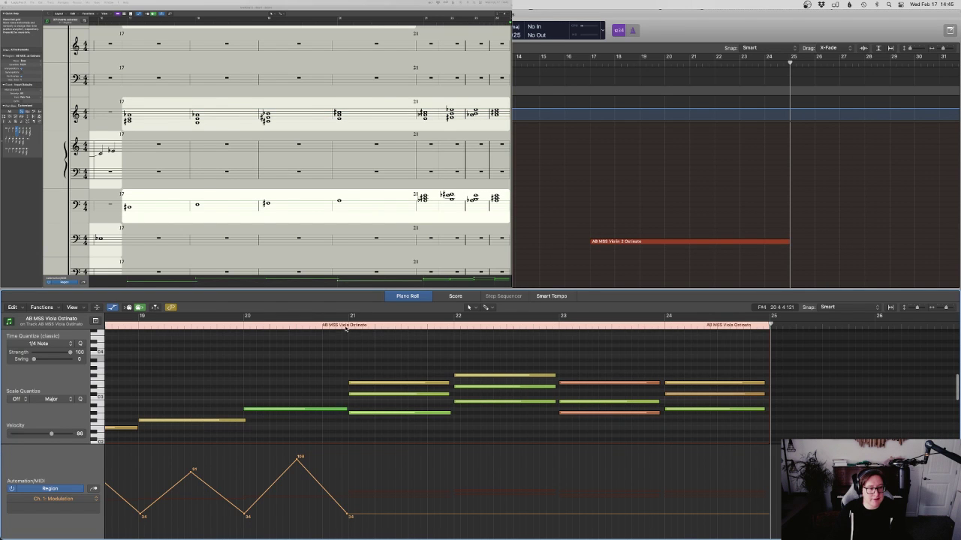
left_click(346, 328)
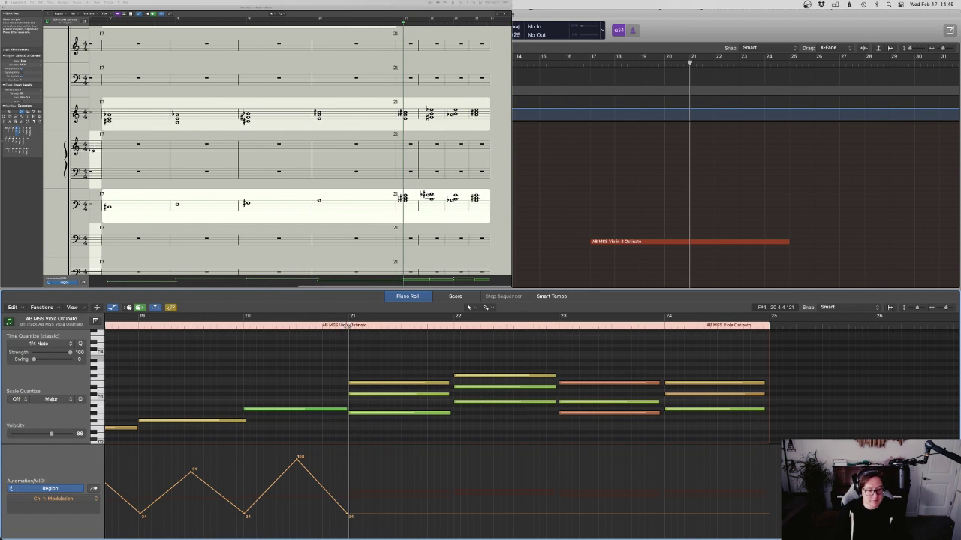
key("super+v")
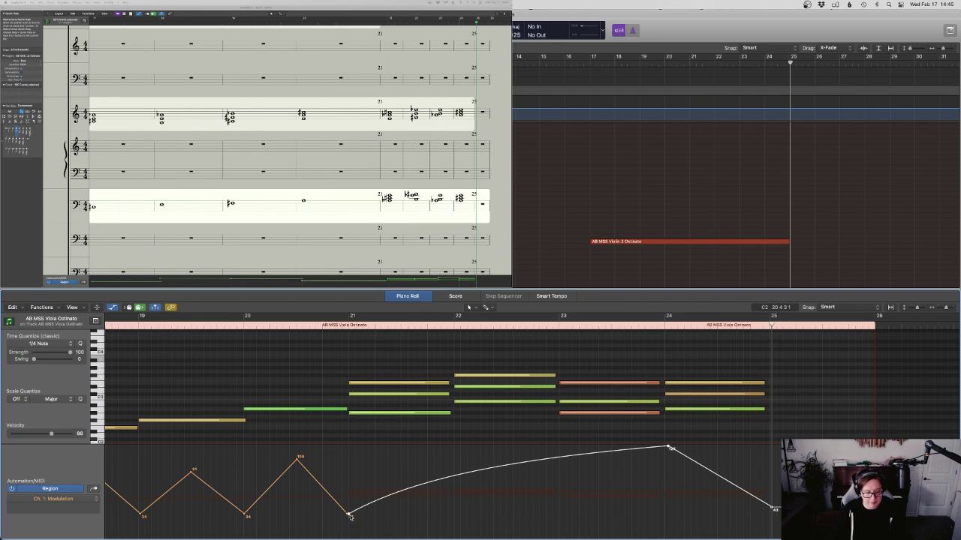
left_click(348, 516)
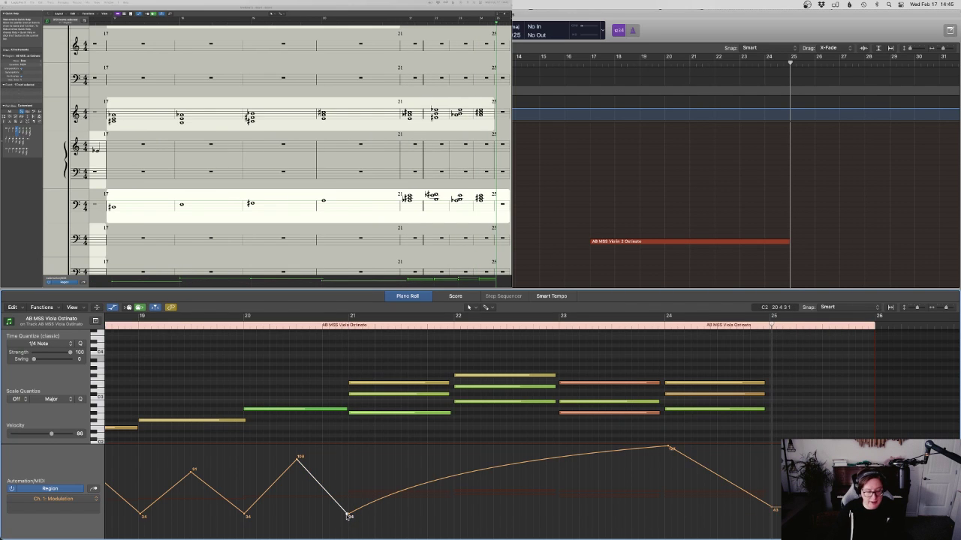
Play from just before bar 21, and trim the AB MSS Viola Ostinato region to end at bar 25
left_click(327, 330)
key("space")
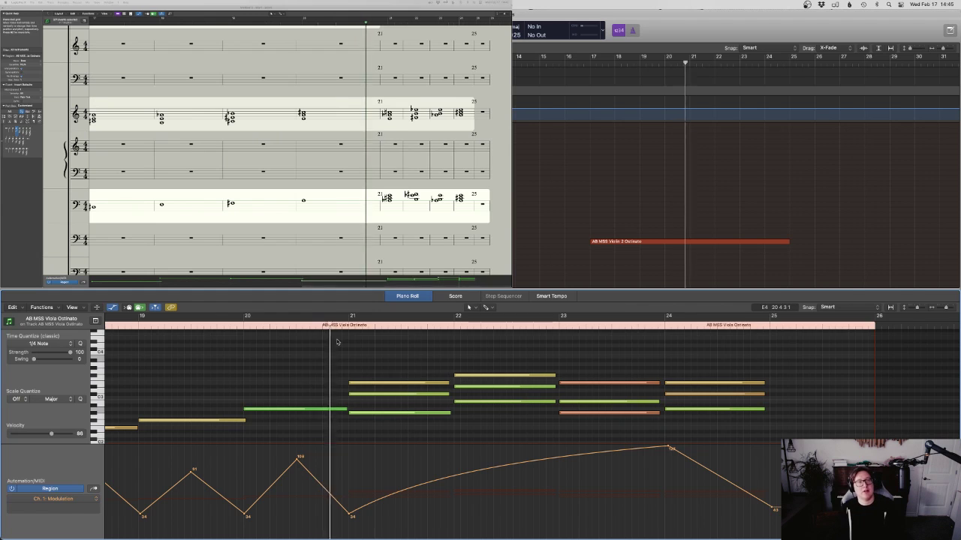
key("e")
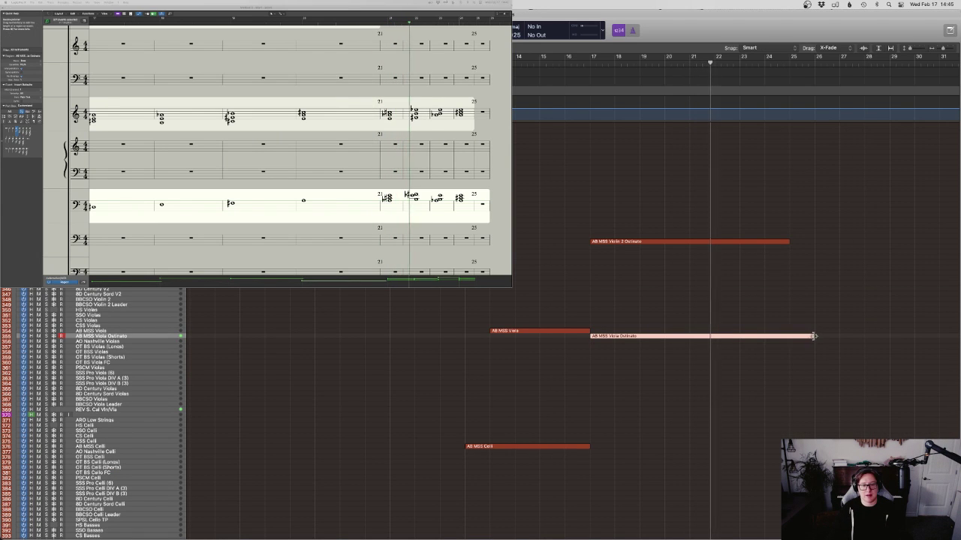
left_click_drag(814, 337, 789, 337)
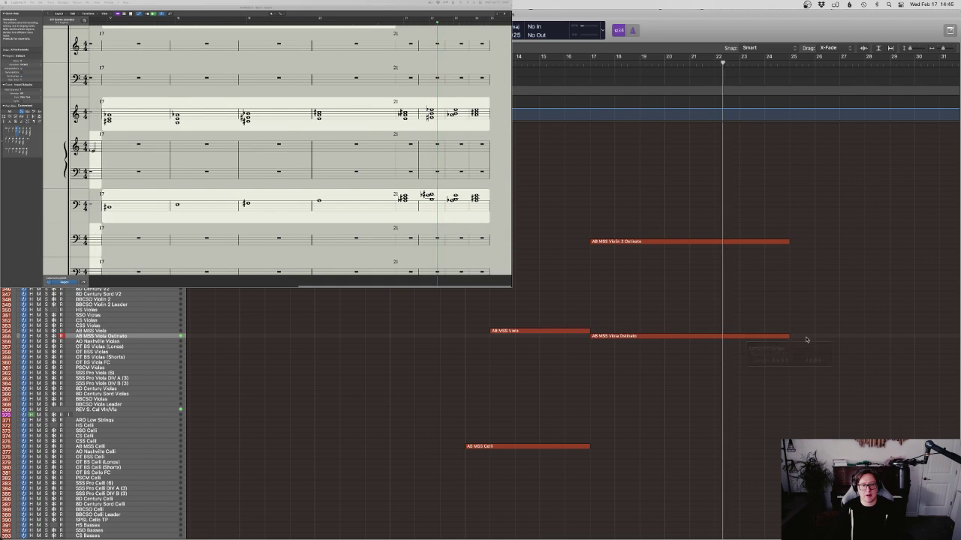
Lower the viola ostinato's modulation peak at bar 24 to 112
double_click(712, 336)
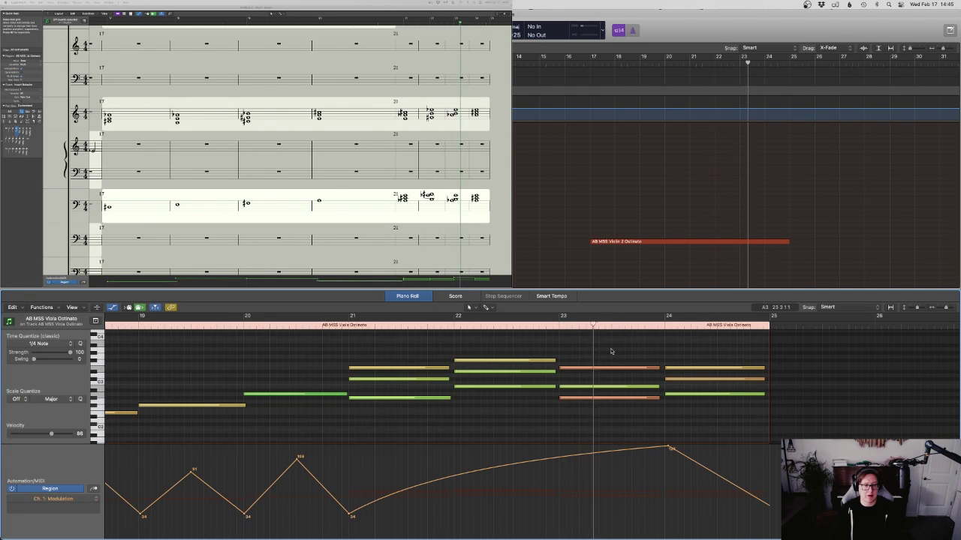
scroll(633, 382, "down", 1)
scroll(633, 381, "down", 1)
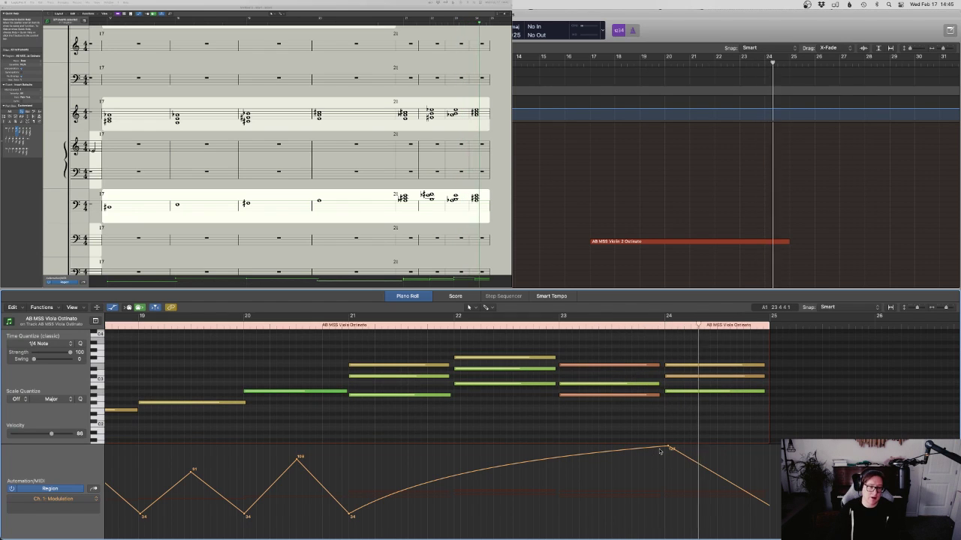
left_click_drag(670, 449, 669, 454)
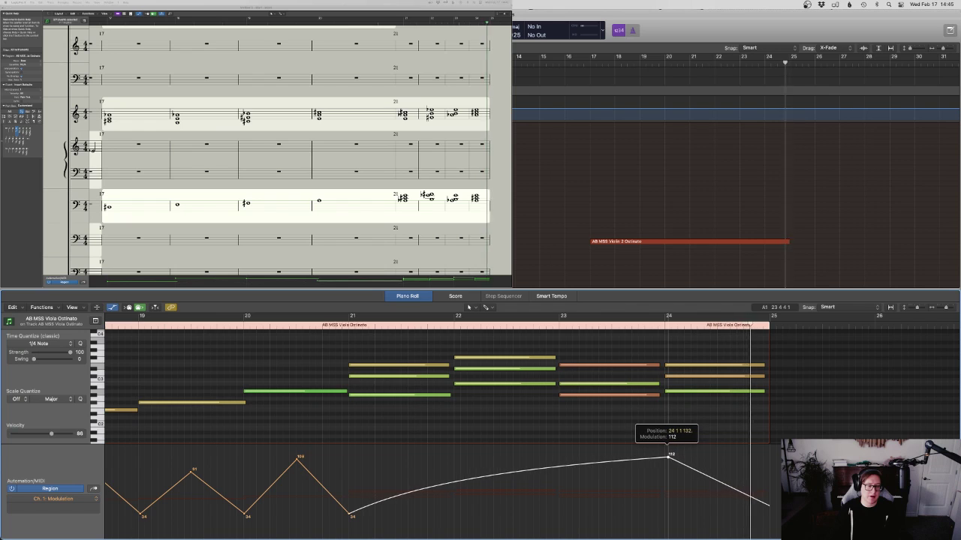
Play back the viola and violin 2 ostinatos through bars 21 to 24 with the viola notes open in the Piano Roll
key("e")
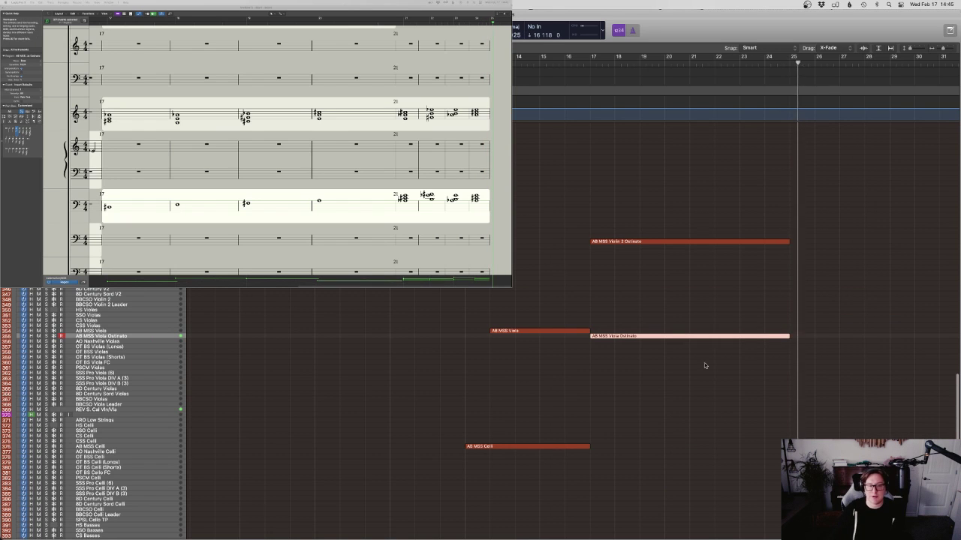
left_click_drag(714, 65, 690, 64)
left_click(755, 364)
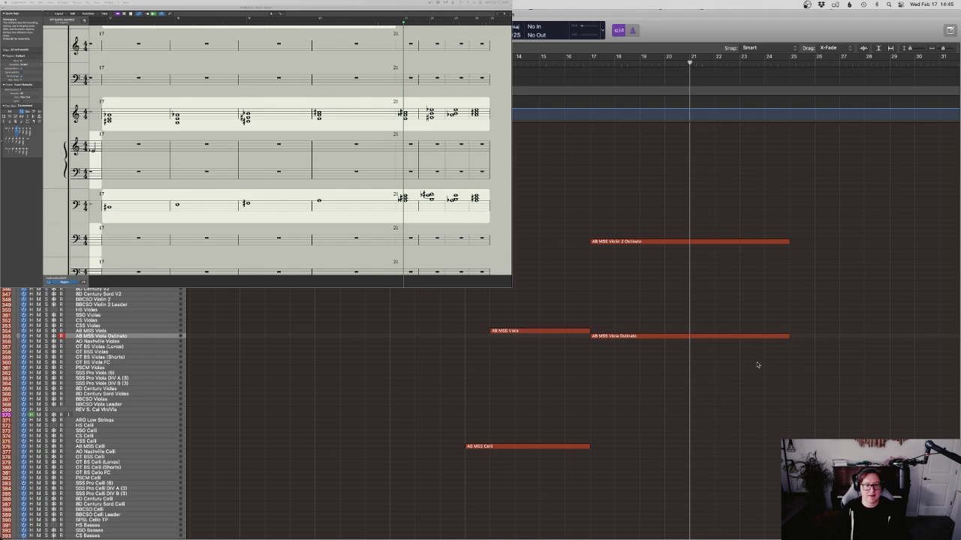
double_click(718, 336)
scroll(511, 406, "down", 2)
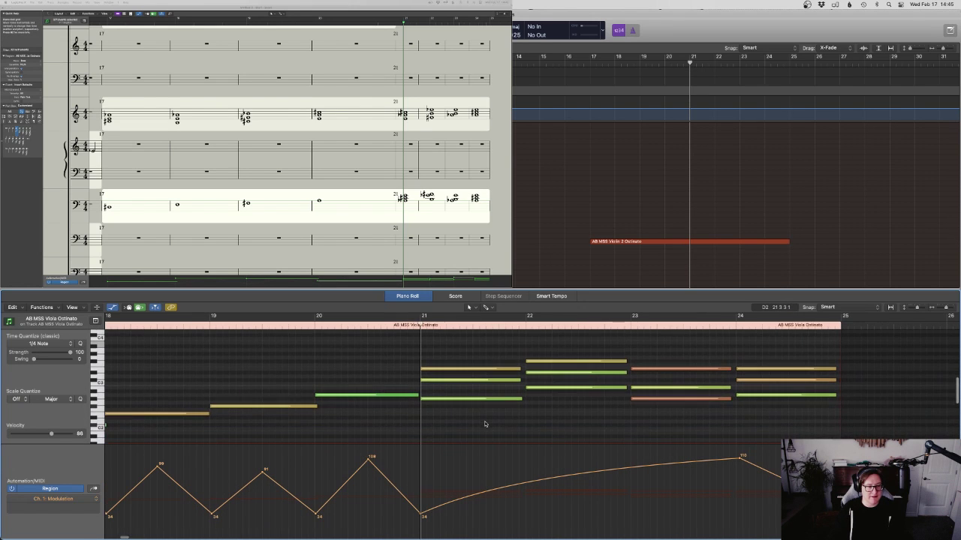
left_click(318, 332)
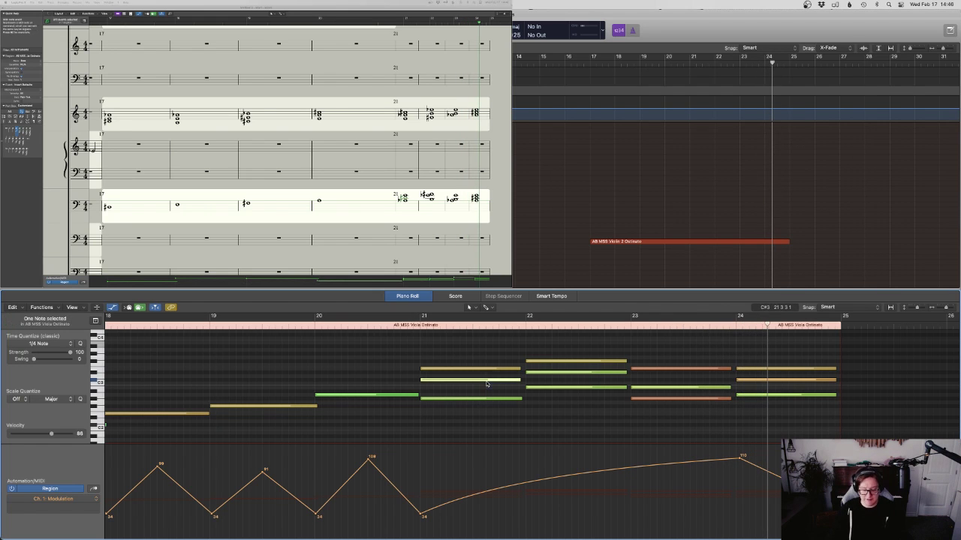
Delete the middle note from each viola ostinato chord in bars 21 to 24, and play from just before bar 21
left_click_drag(486, 383, 593, 379)
key("Delete")
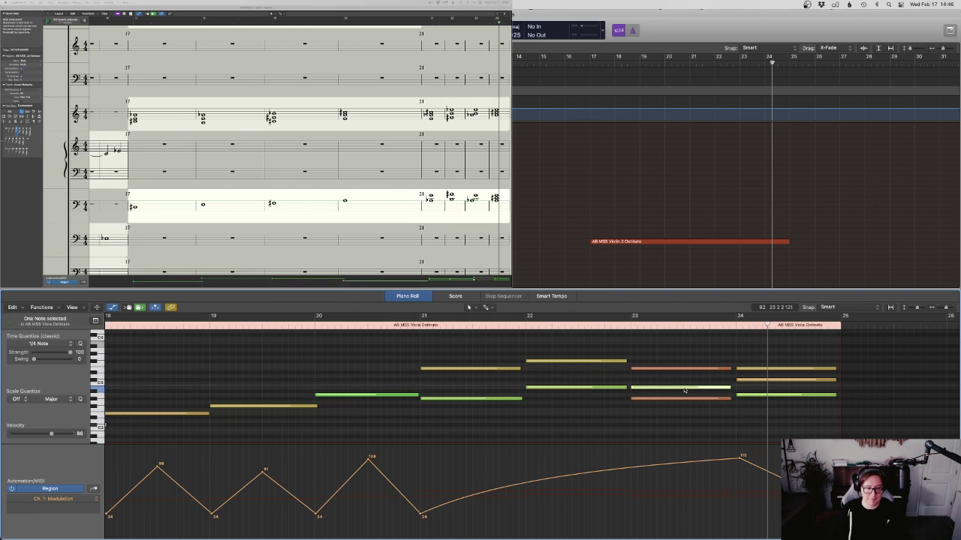
left_click(402, 328)
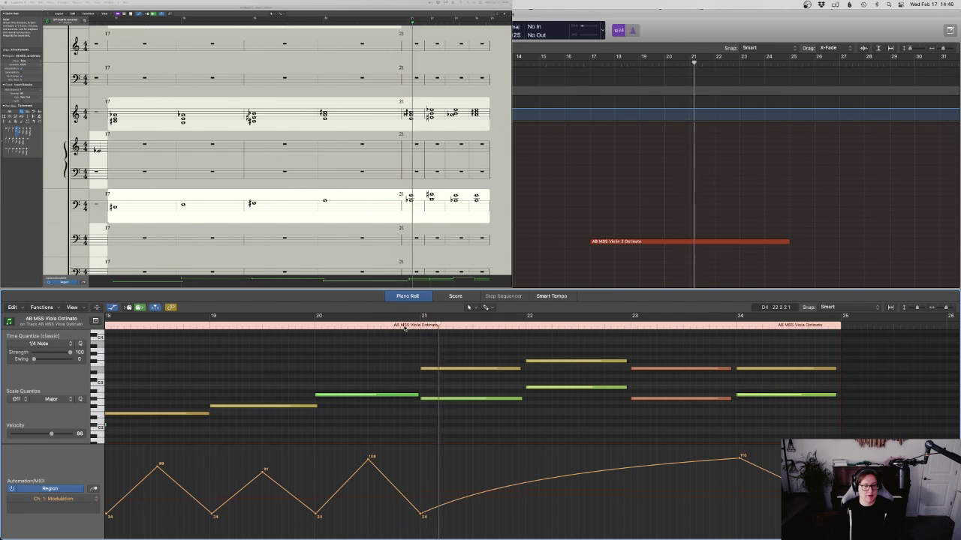
Undo the deletion of the middle viola notes in bars 24 and 23
key("super+z")
key("super+z")
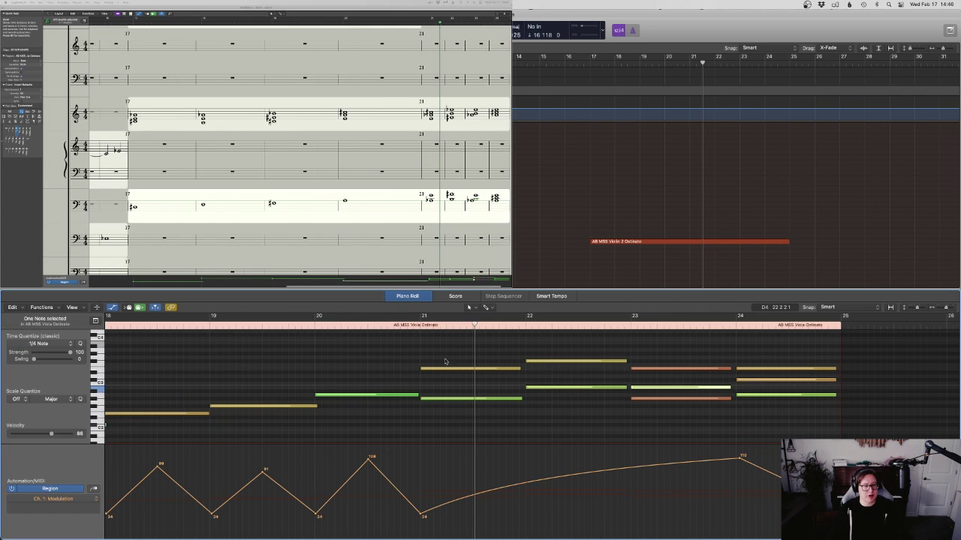
Restore the deleted middle viola notes, and reduce each chord to one note: middle in bar 21, lowest in 22, top in 23, lowest in 24
key("super+z")
left_click(513, 397)
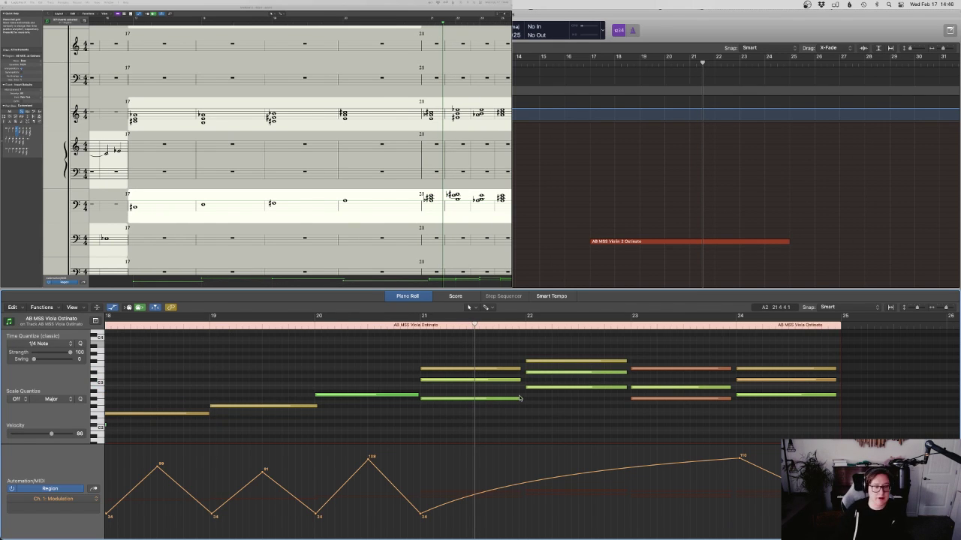
left_click(491, 369)
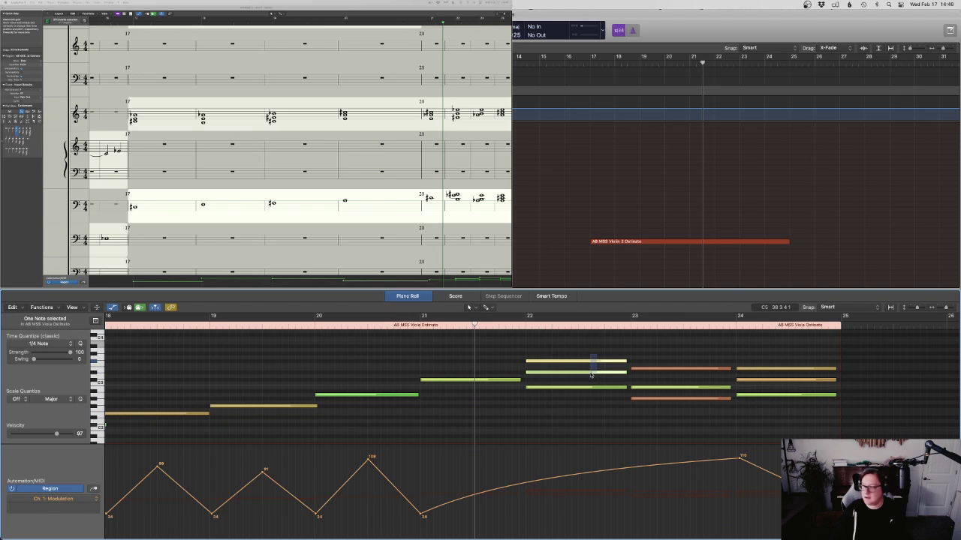
key("Delete")
scroll(592, 373, "right", 5)
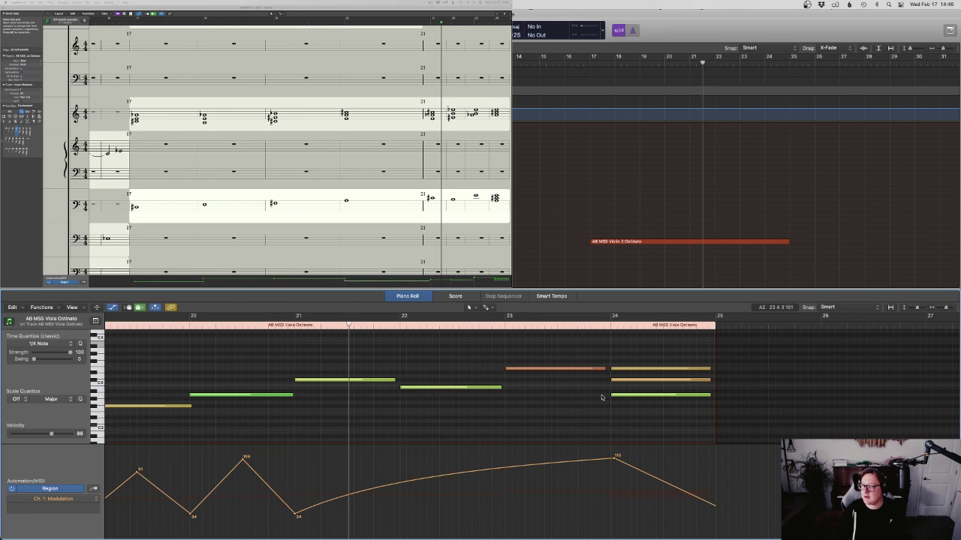
scroll(601, 398, "right", 2)
key("Delete")
scroll(602, 364, "left", 8)
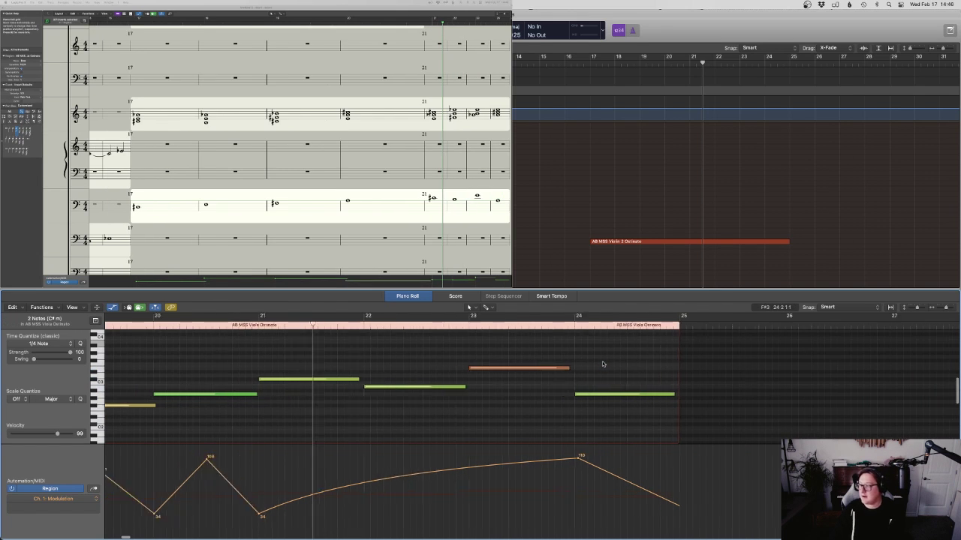
Play the single-note viola line from just before bar 21, close the Piano Roll, and play the passage again with the AB MSS Celli track selected
double_click(417, 325)
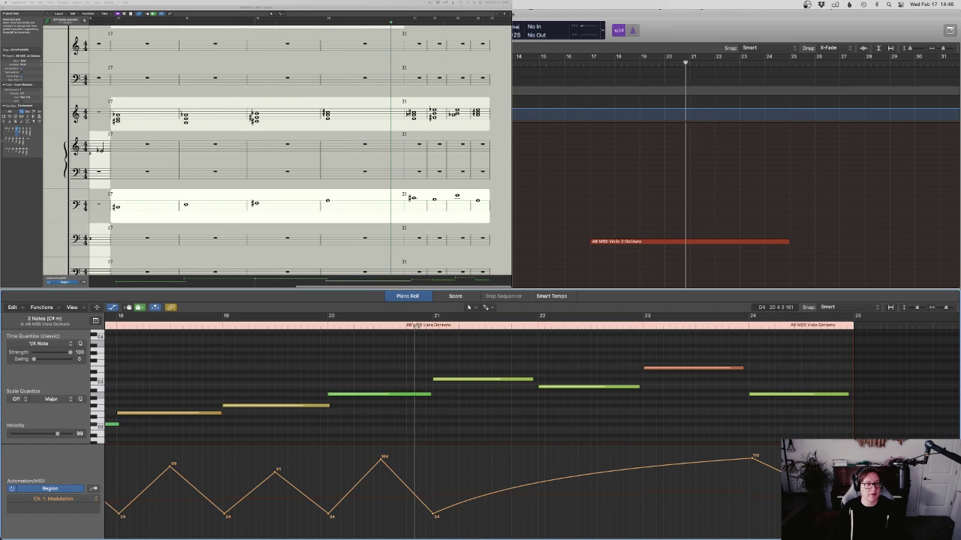
key("e")
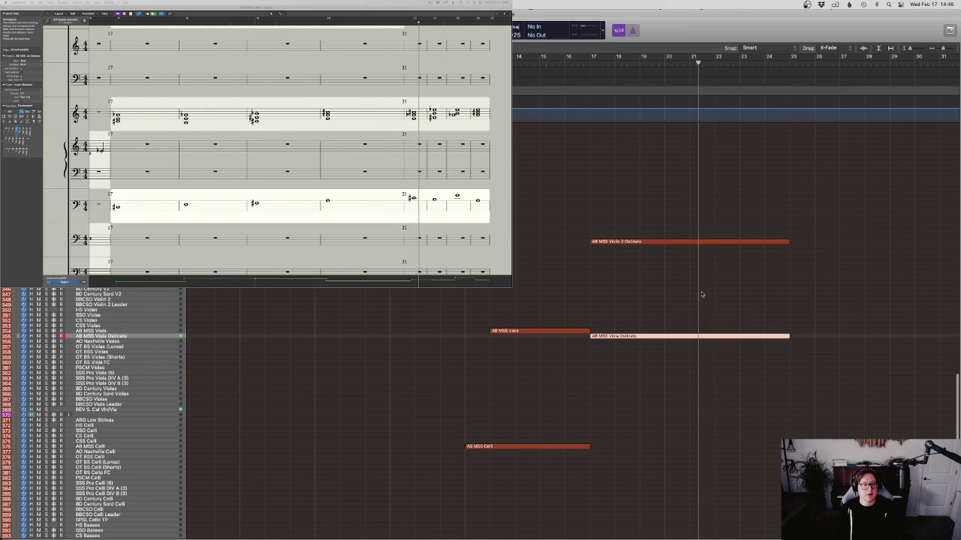
left_click(539, 446)
left_click(579, 431)
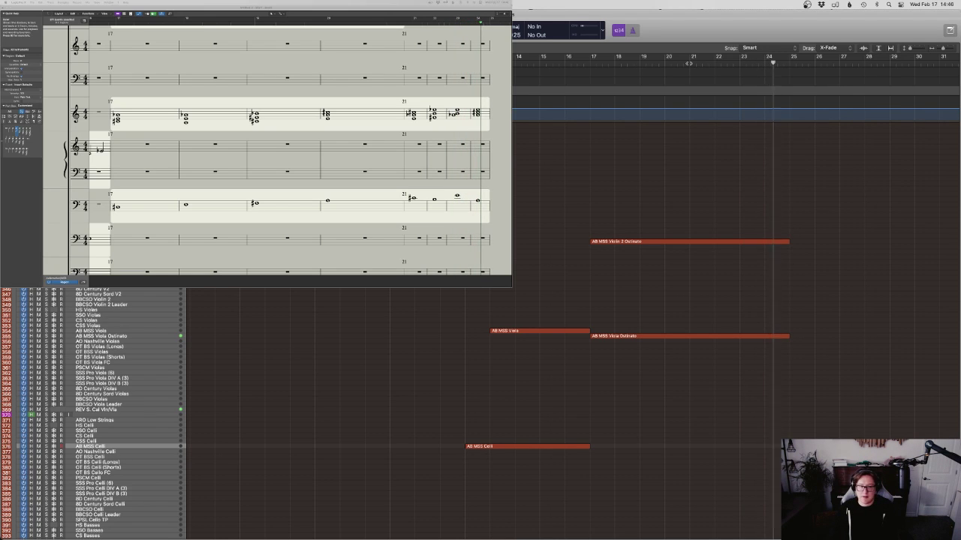
left_click(690, 63)
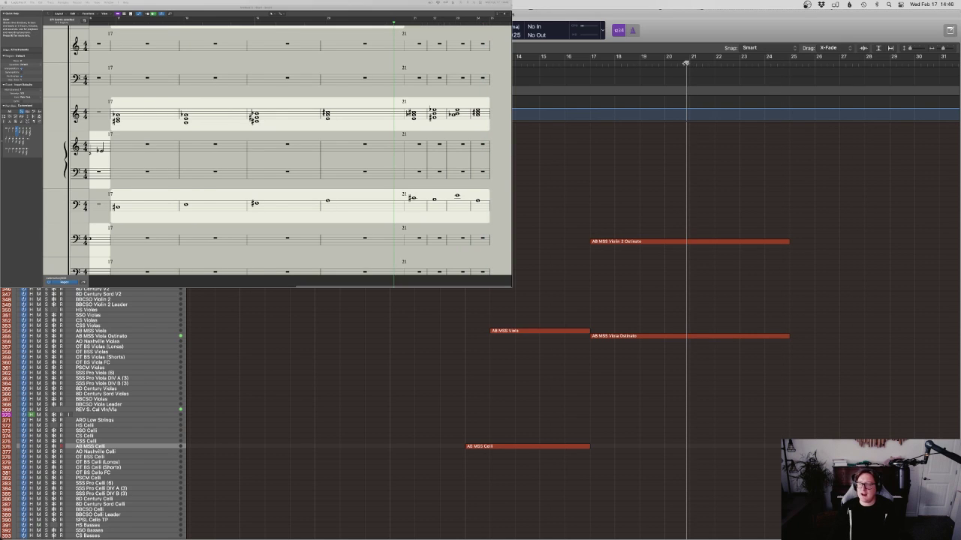
Record a new chordal part on the AB MSS Celli track from bar 21 through bar 24
left_click(686, 63)
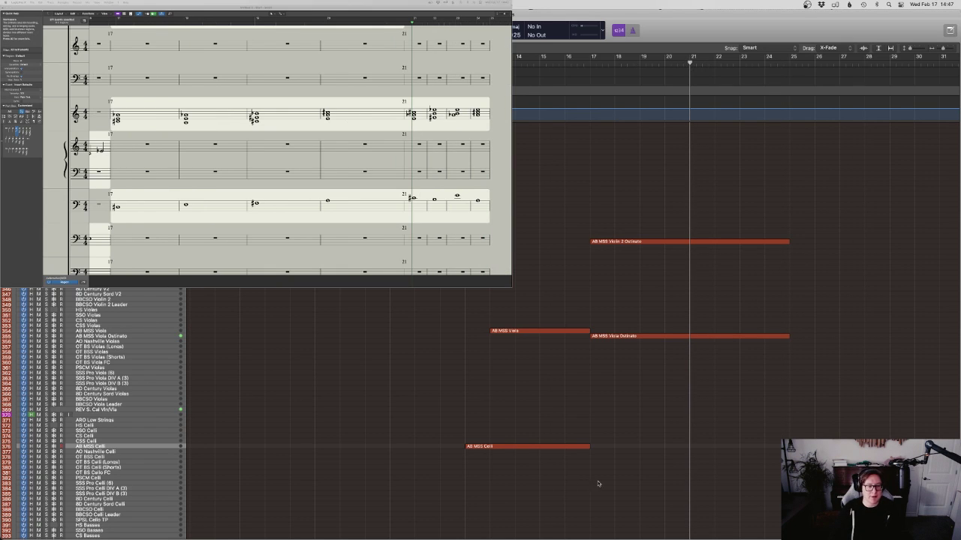
left_click(549, 413)
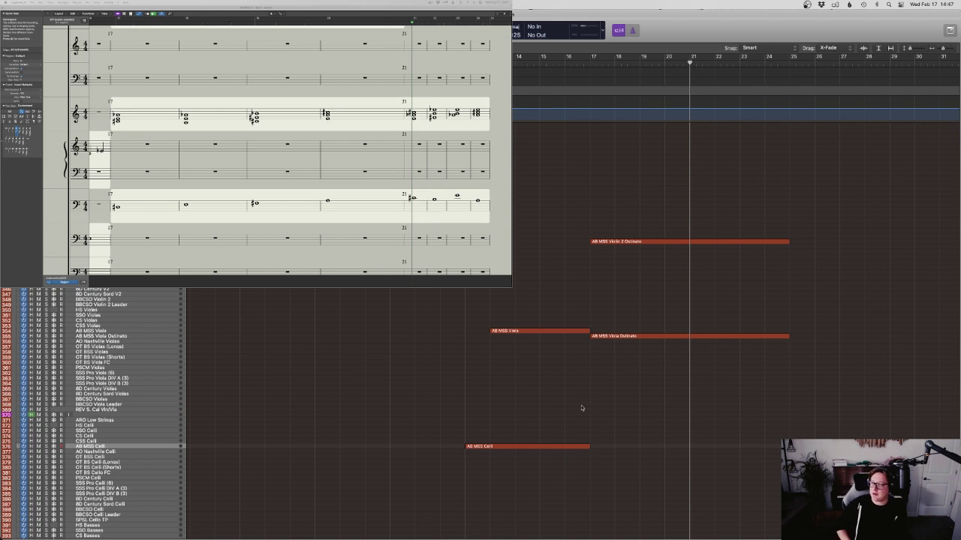
key("r")
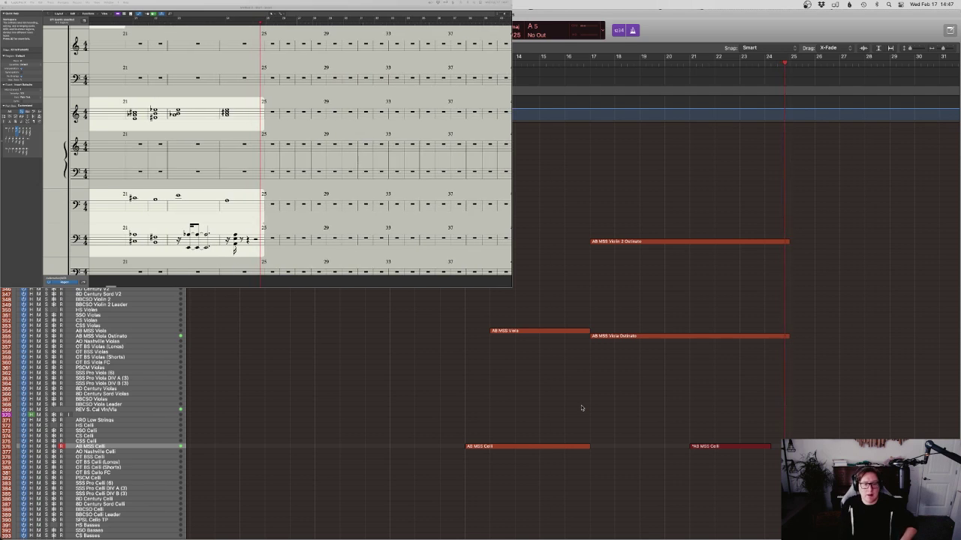
key("space")
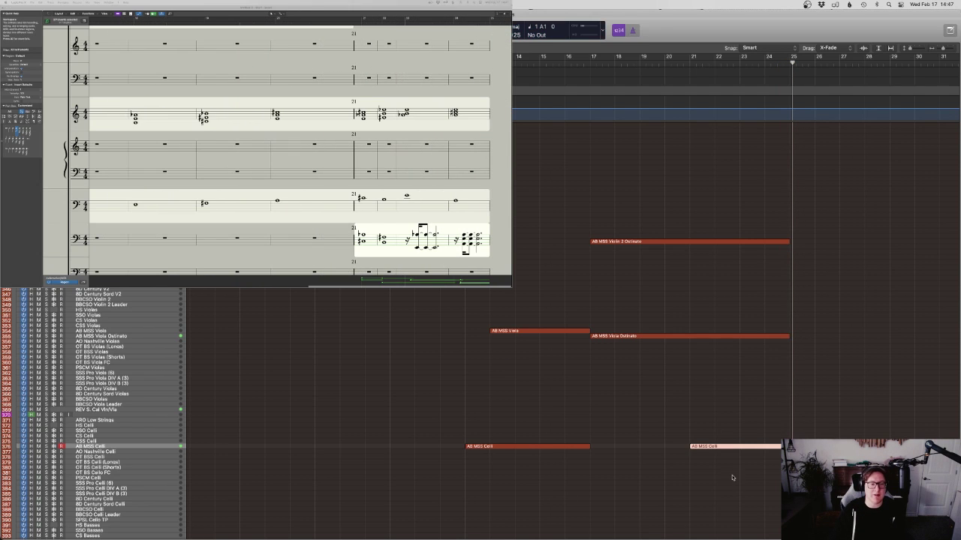
Open the new AB MSS Celli region in the Piano Roll and quantize all its notes to 1/4 Note
double_click(718, 446)
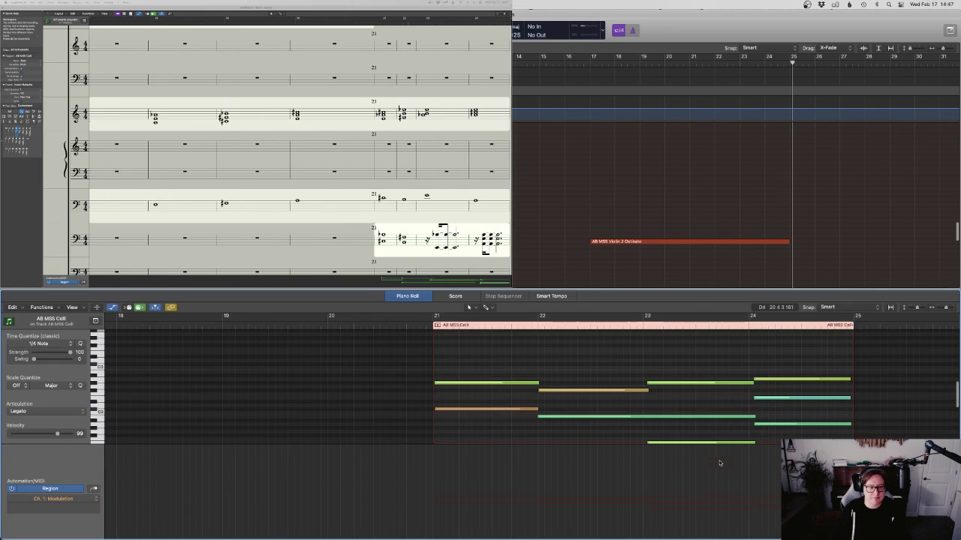
key("super+a")
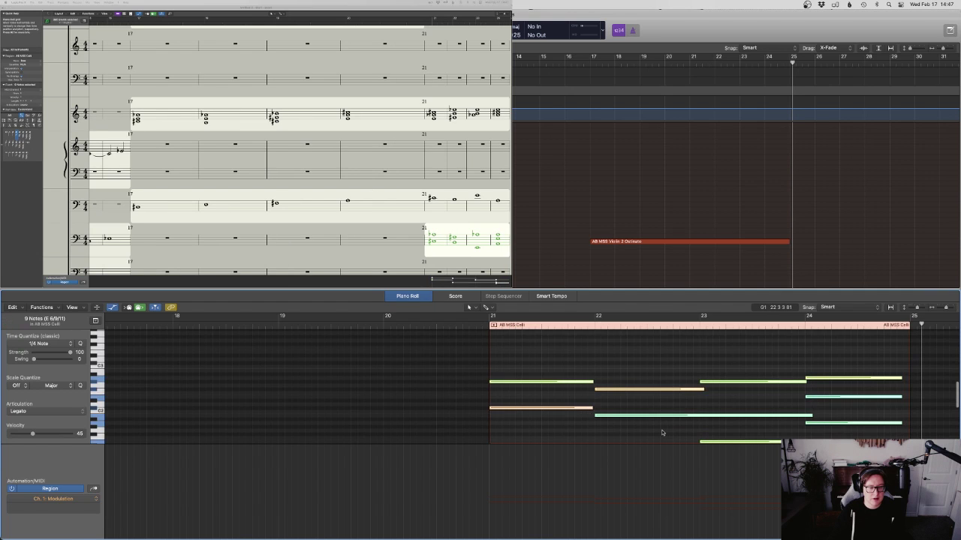
key("e")
double_click(707, 447)
scroll(725, 433, "down", 2)
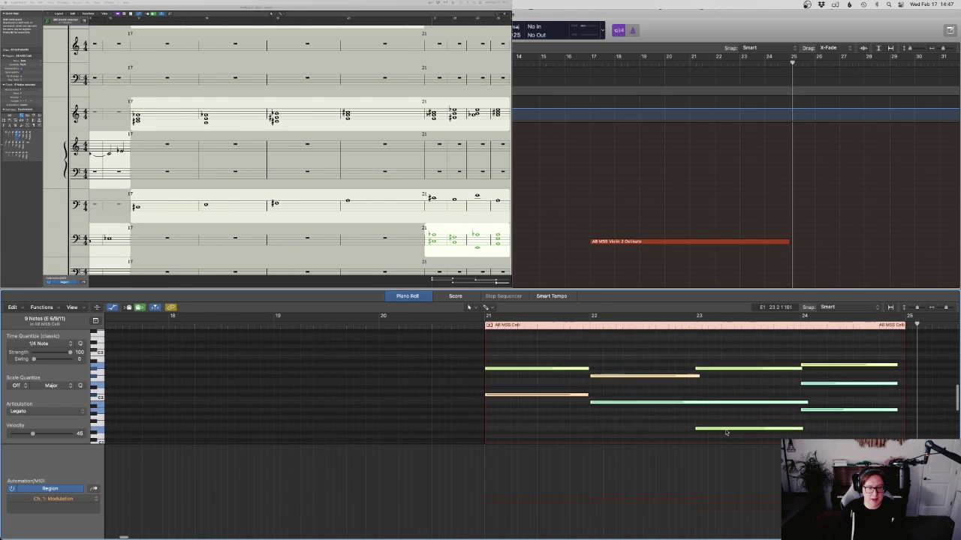
Draw the celli's modulation rising from the start of bar 21 to 64, up to 107 at bar 23 and onward through bar 24
left_click_drag(508, 535, 555, 493)
left_click(538, 518)
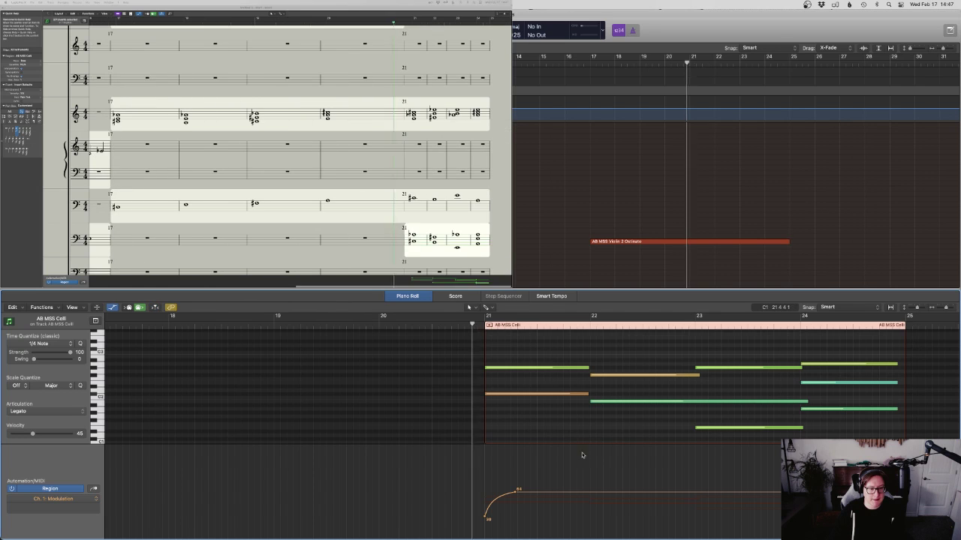
left_click(664, 478)
left_click_drag(663, 479, 904, 451)
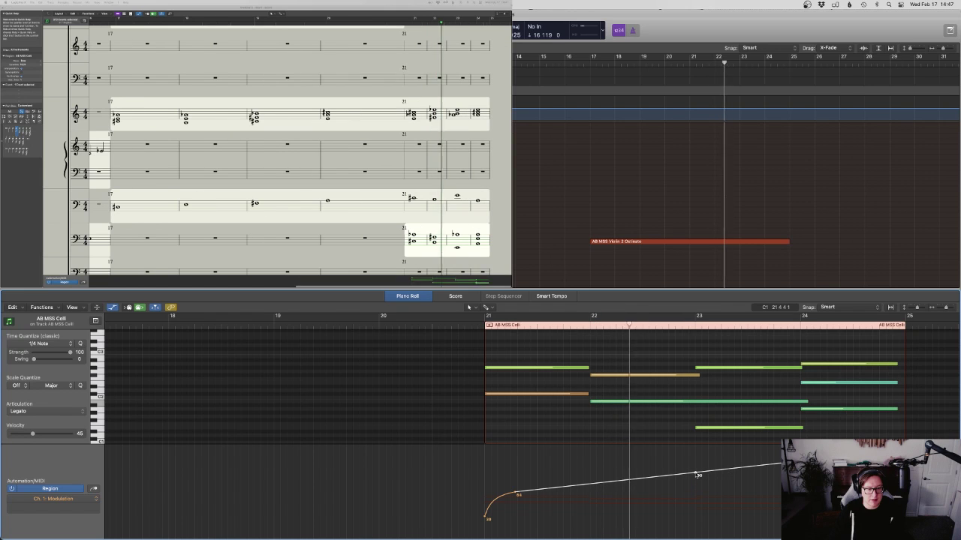
left_click_drag(696, 474, 663, 469)
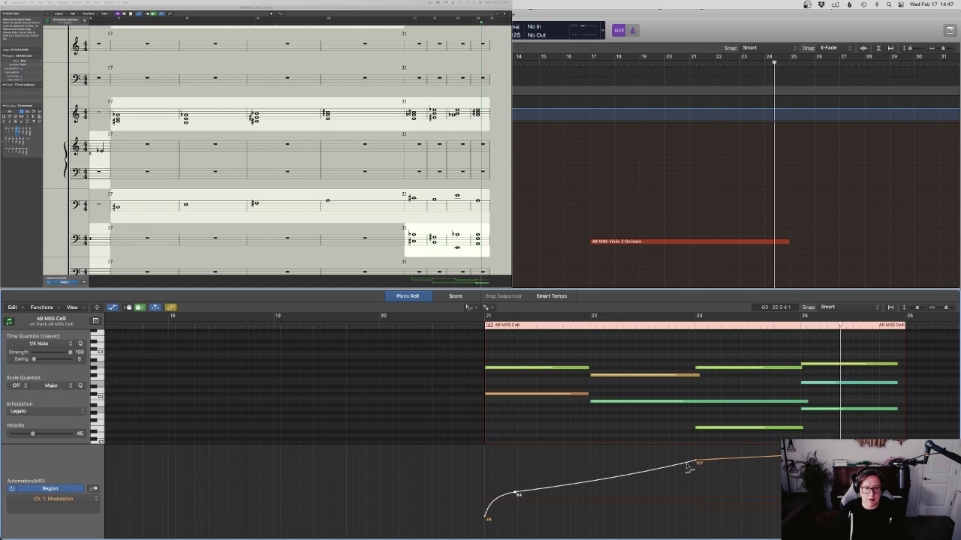
Open the AB MSS Violin 2 Ostinato region in the Piano Roll with bars 18 to 24 in view
double_click(697, 241)
key("p")
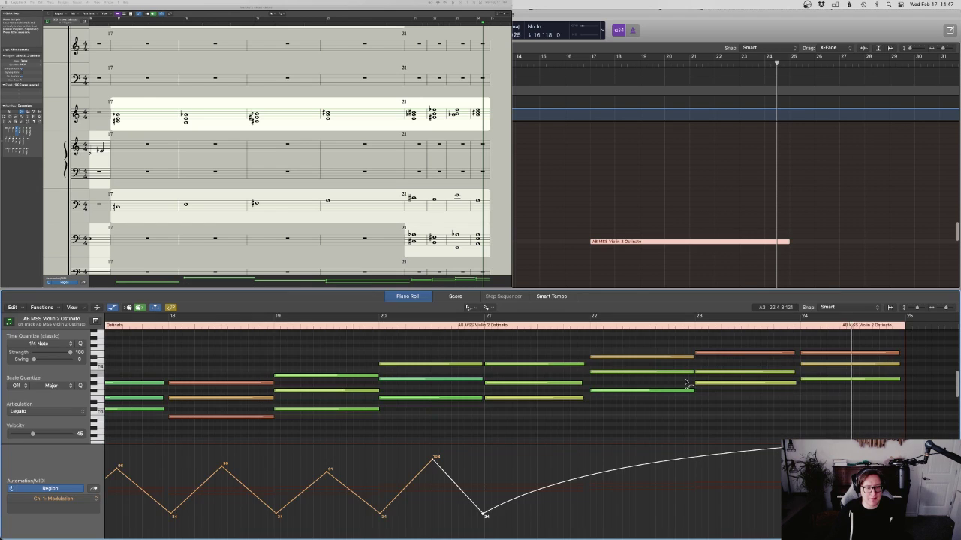
scroll(691, 382, "left", 1)
key("t")
key("t")
key("t")
key("t")
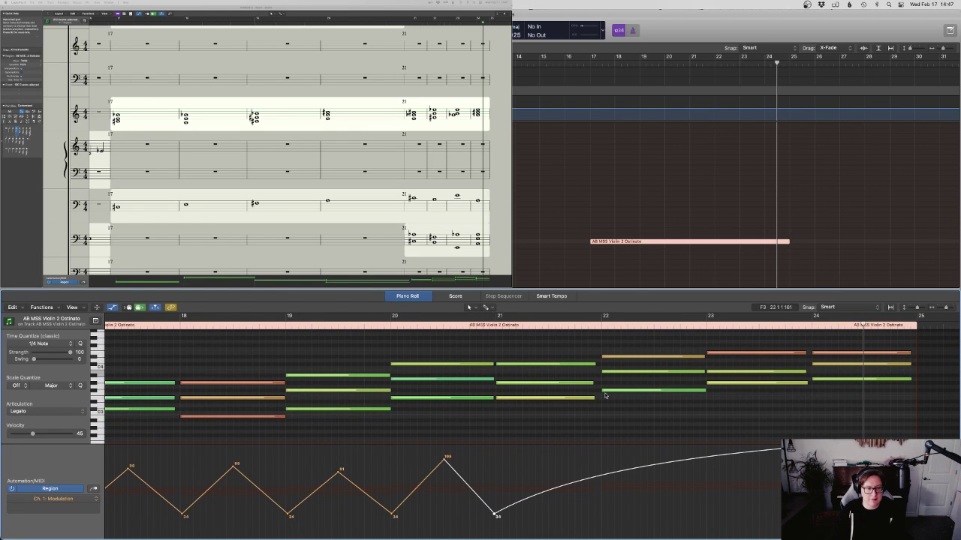
Turn on the metronome, solo the violin 2 ostinato, and play it from just before bar 21
key("space")
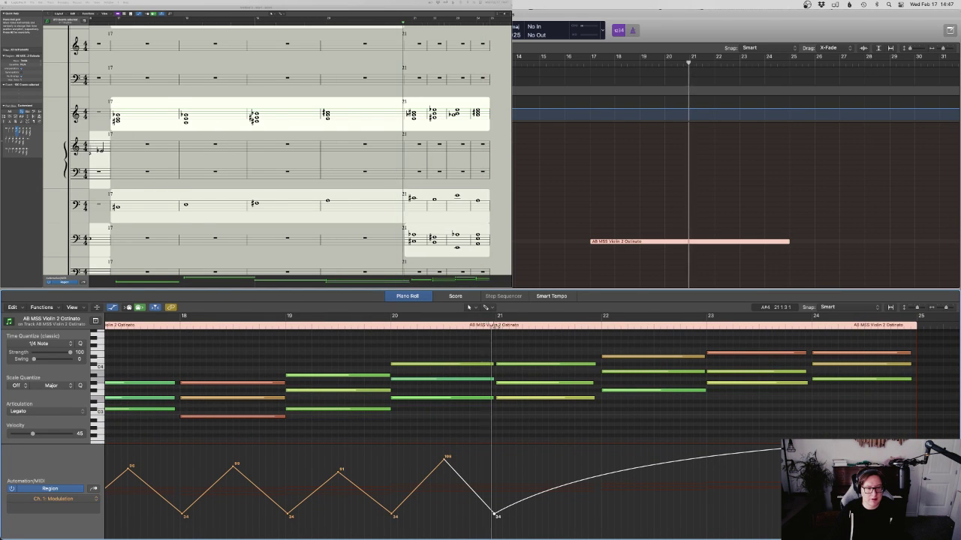
left_click(635, 31)
key("ctrl+s")
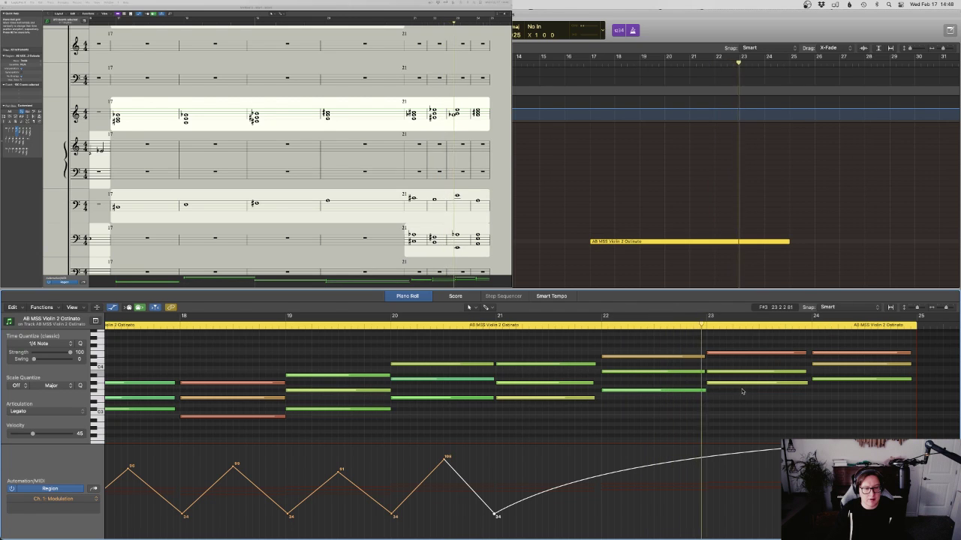
Try shortening the violin 2 ostinato's bar 20 chord to end before bar 21, and undo the change
left_click_drag(836, 418, 525, 343)
left_click(484, 419)
left_click_drag(470, 369, 489, 364)
left_click_drag(834, 414, 575, 343)
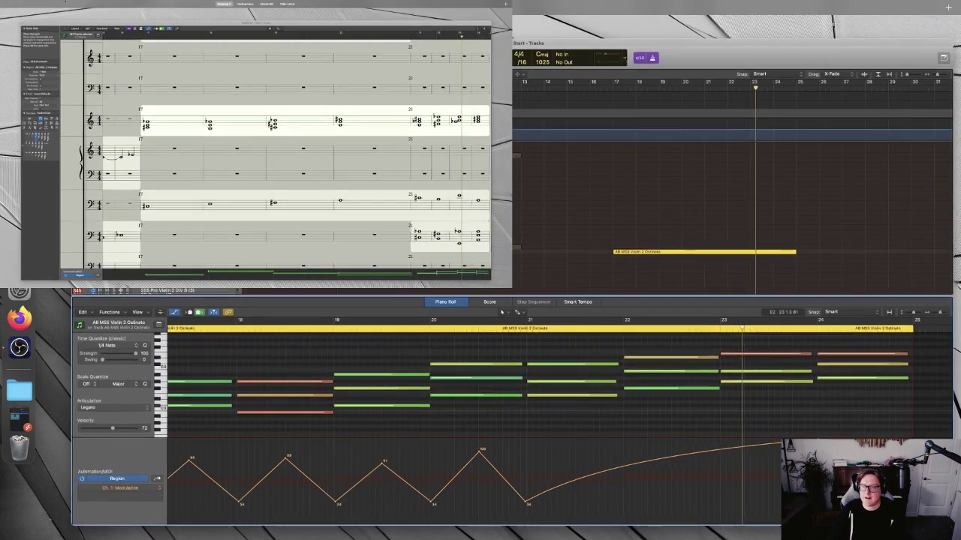
key("ctrl+Up")
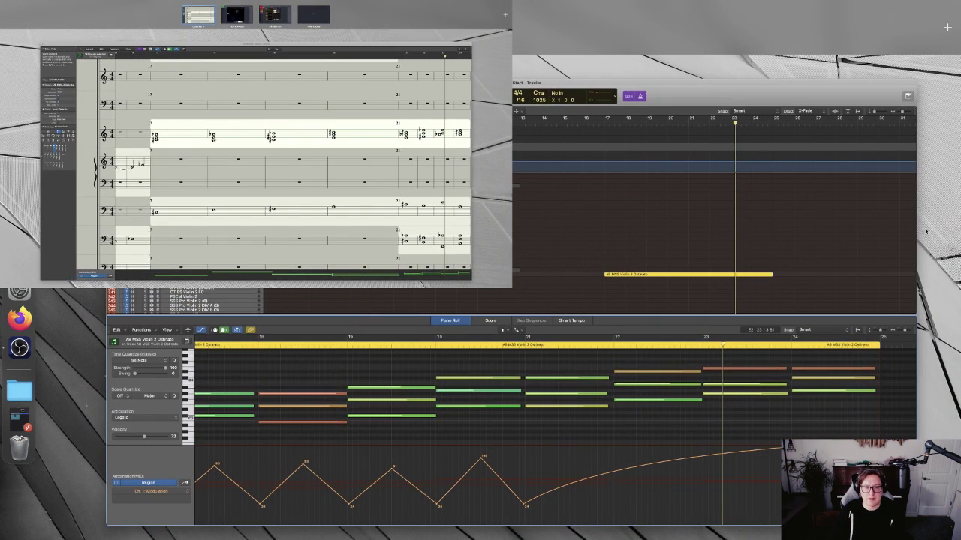
left_click(696, 428)
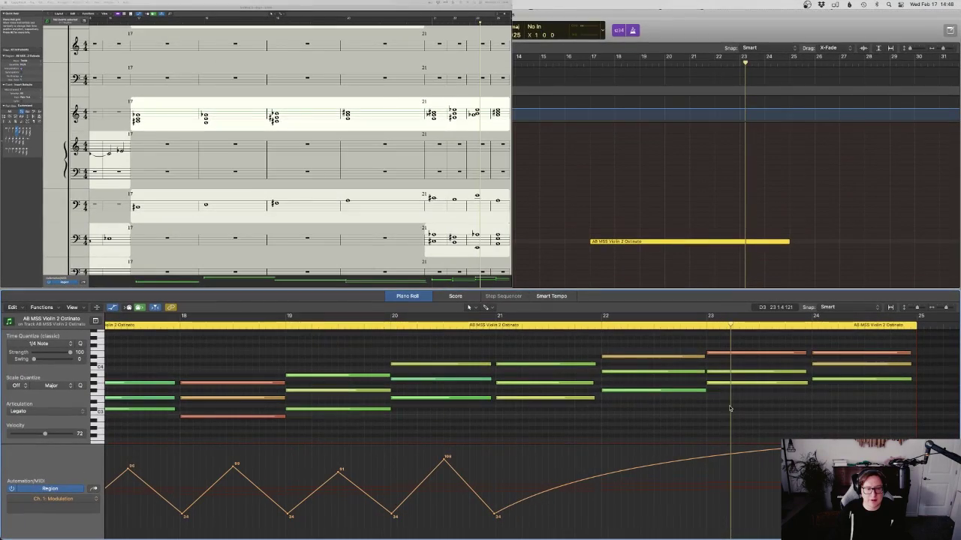
key("super+z")
left_click(729, 408)
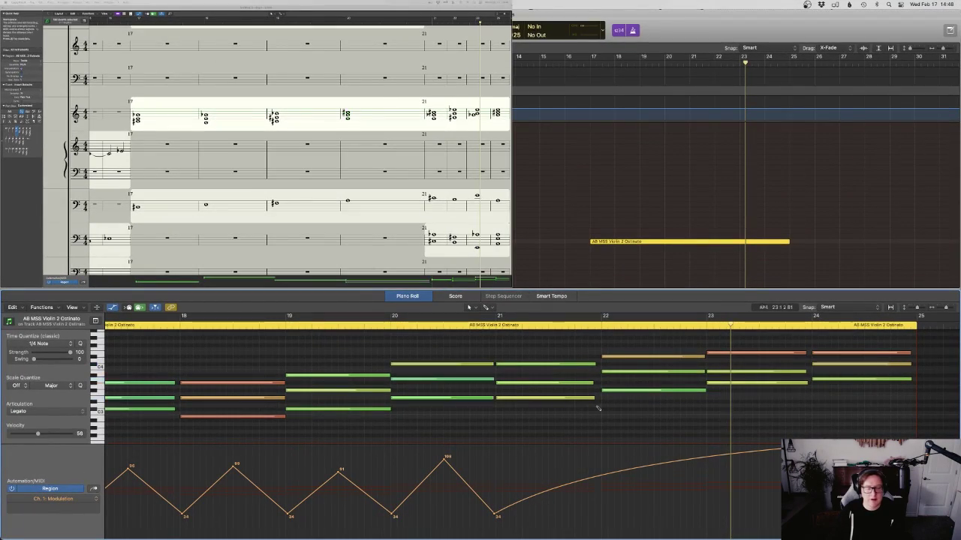
Switch to the desktop hosting Kontakt and inspect the ensemble, mixer and performance pages of the Modern Scoring Strings ostinato instrument
key("ctrl+Up")
left_click(276, 13)
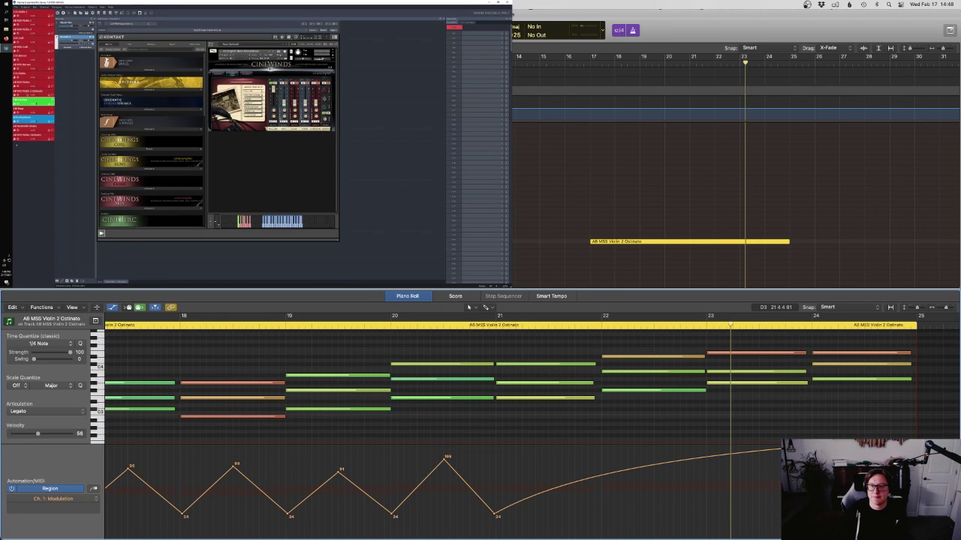
left_click(28, 93)
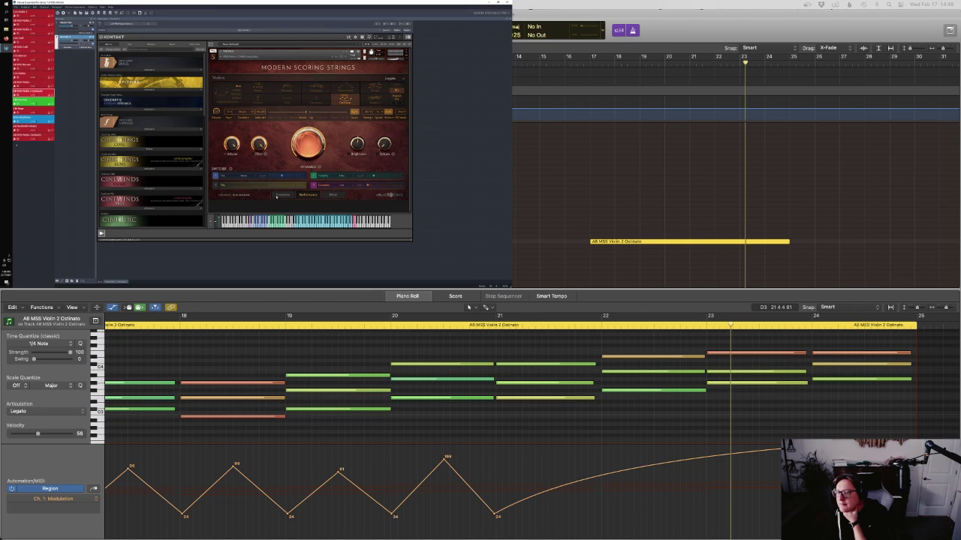
left_click(277, 195)
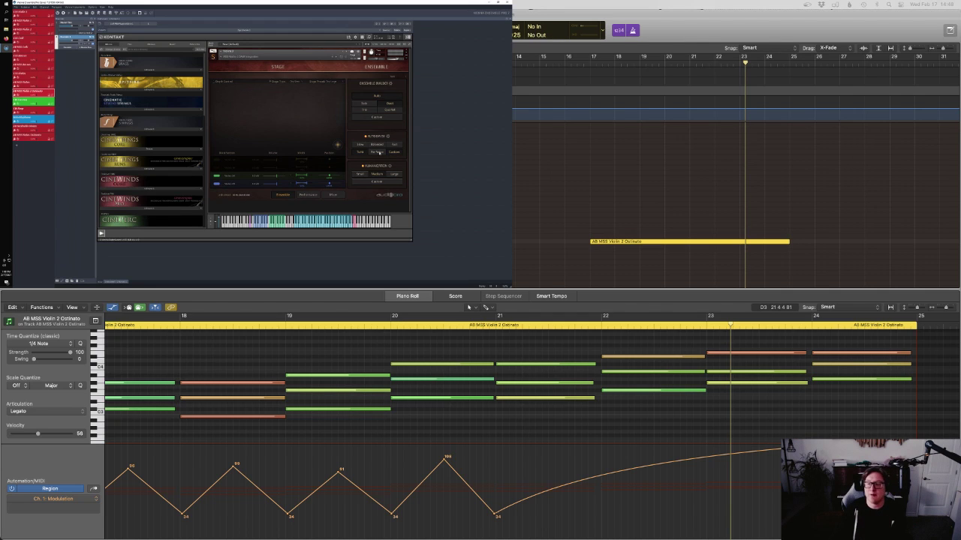
left_click(332, 196)
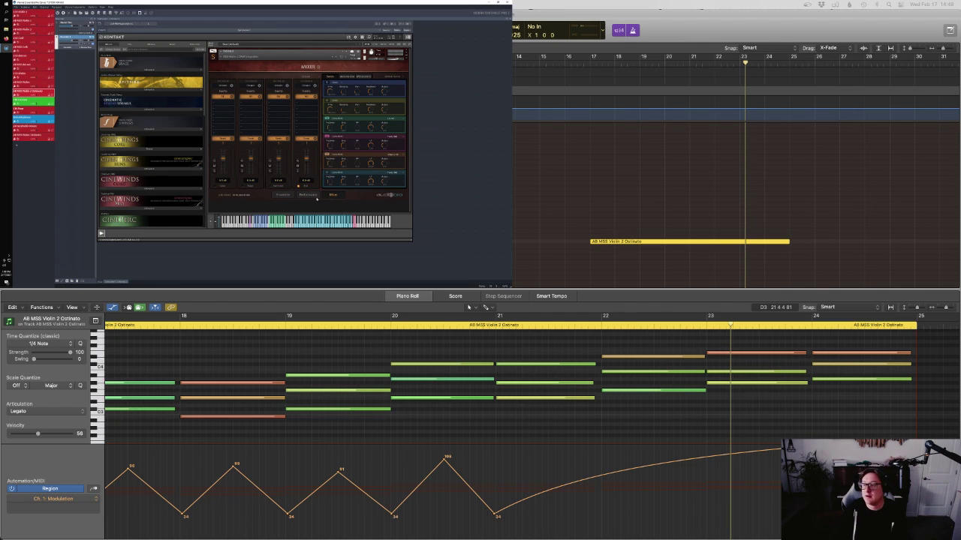
left_click(308, 195)
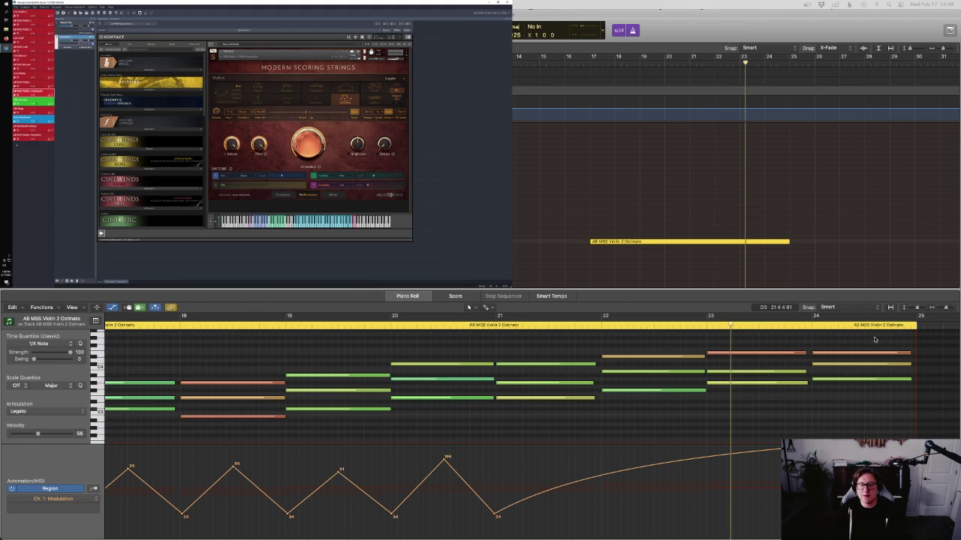
Extend the violin 2 ostinato's bar 21 chord to the start of bar 22, and play the transition from just before bar 21
left_click(490, 325)
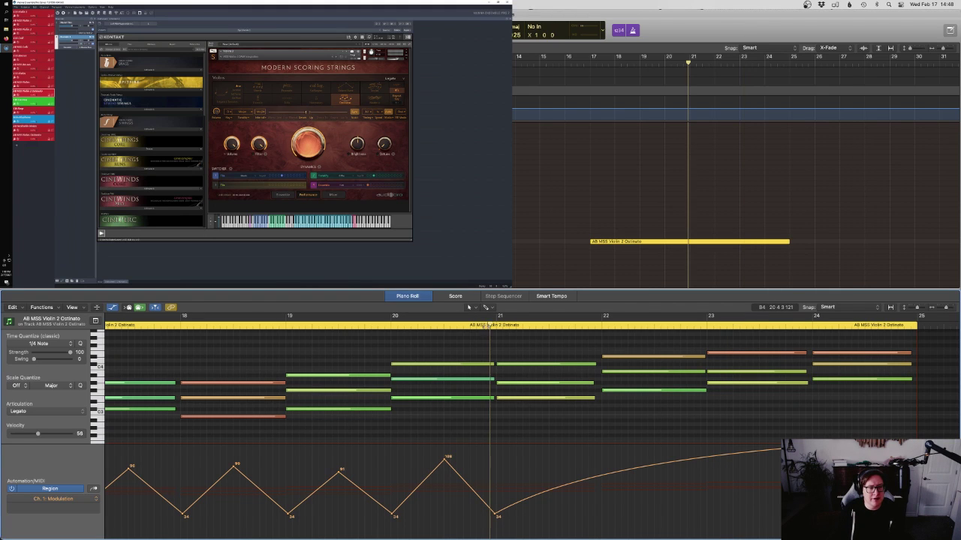
key("space")
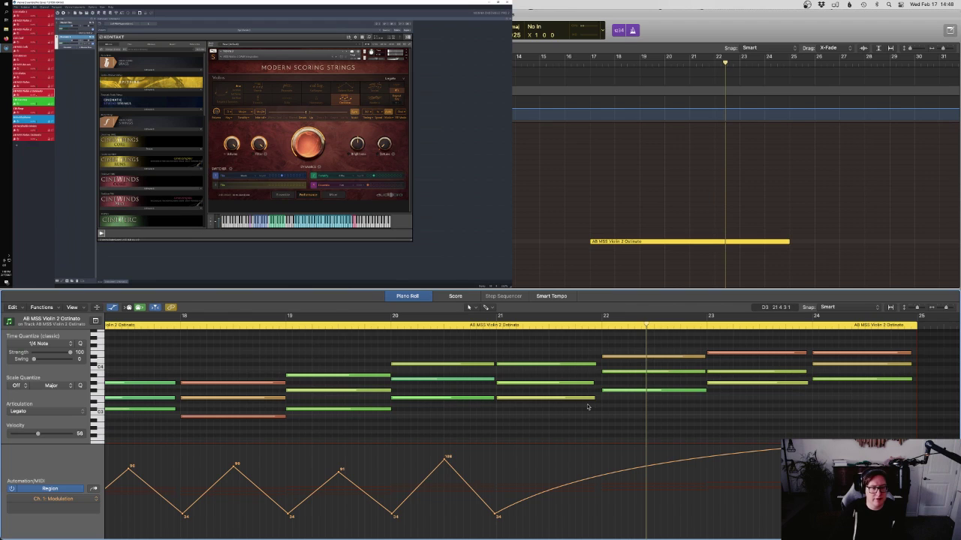
left_click_drag(585, 418, 599, 368)
left_click_drag(486, 411, 477, 360)
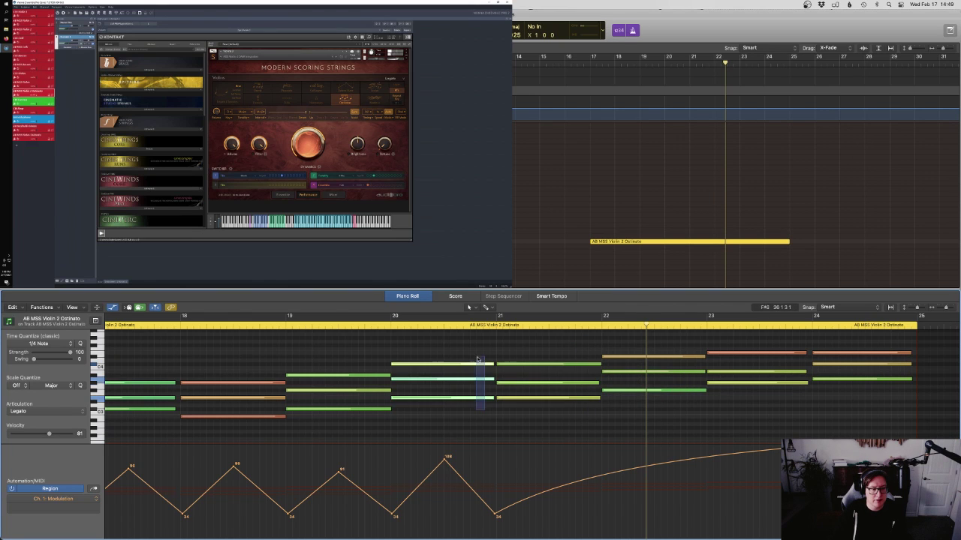
left_click(488, 328)
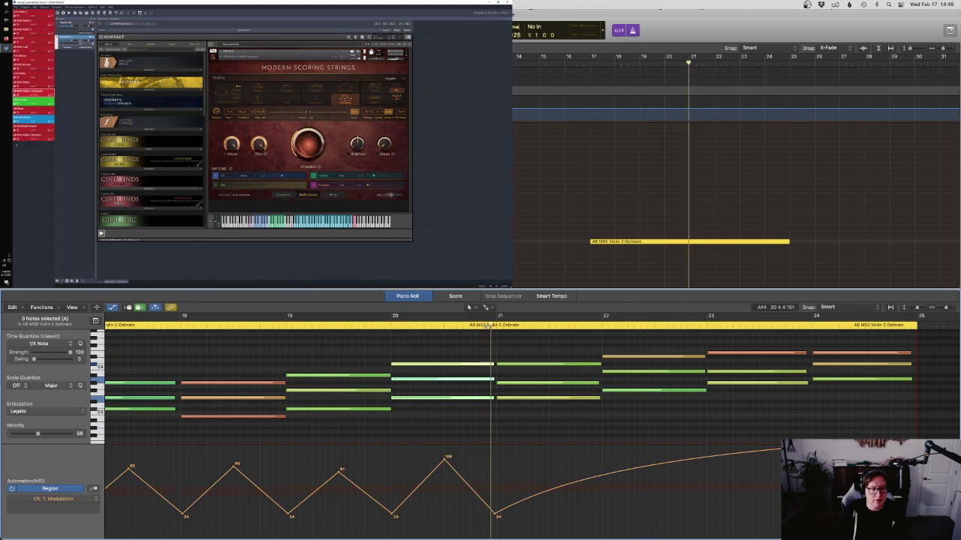
Play the violin 2 ostinato around bars 20 and 21, and shorten its bar 20 chord to end before bar 21
left_click(458, 328)
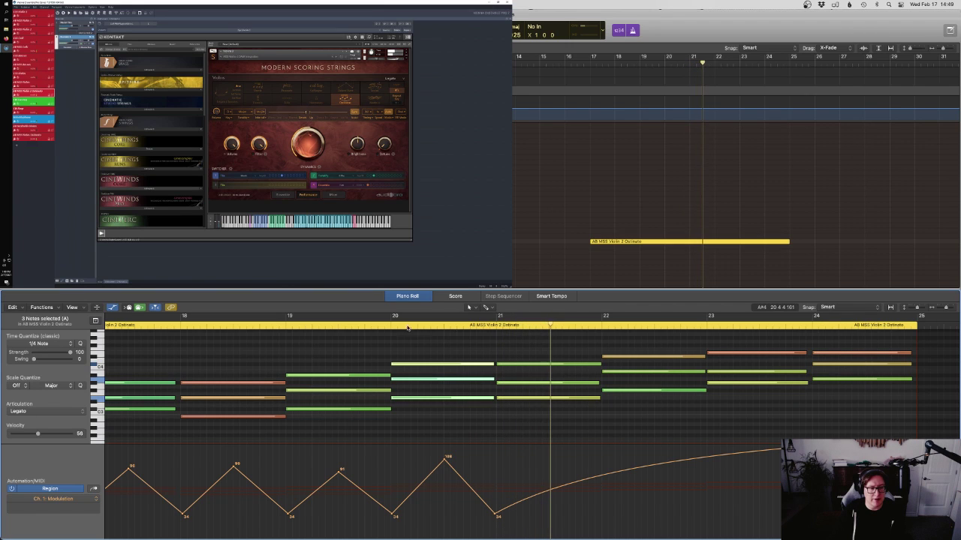
left_click(383, 328)
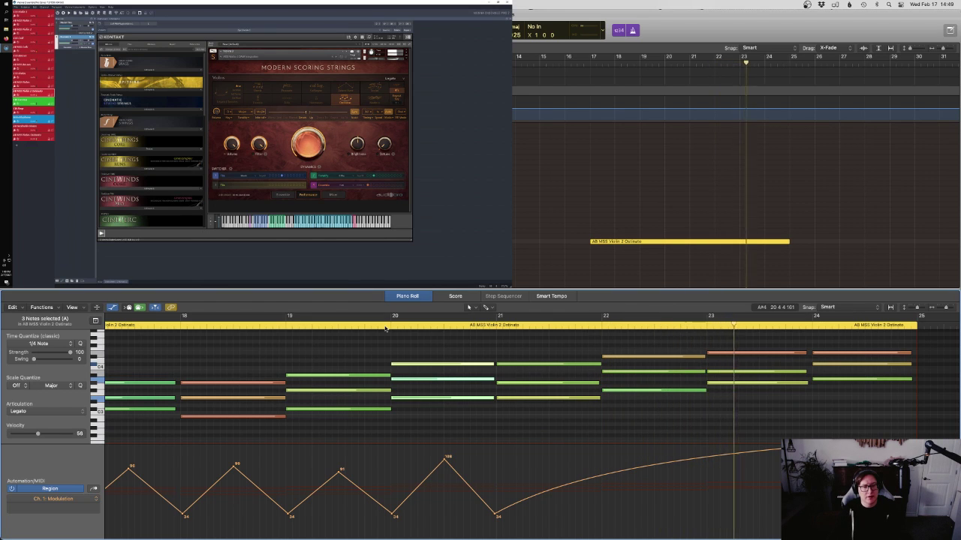
left_click_drag(476, 409, 480, 365)
Move the violin 2 ostinato chords in bars 21 to 24 slightly ahead of the beat, and play the transition
left_click(839, 410)
left_click_drag(838, 410, 559, 342)
left_click_drag(511, 366, 507, 366)
left_click(462, 319)
key("space")
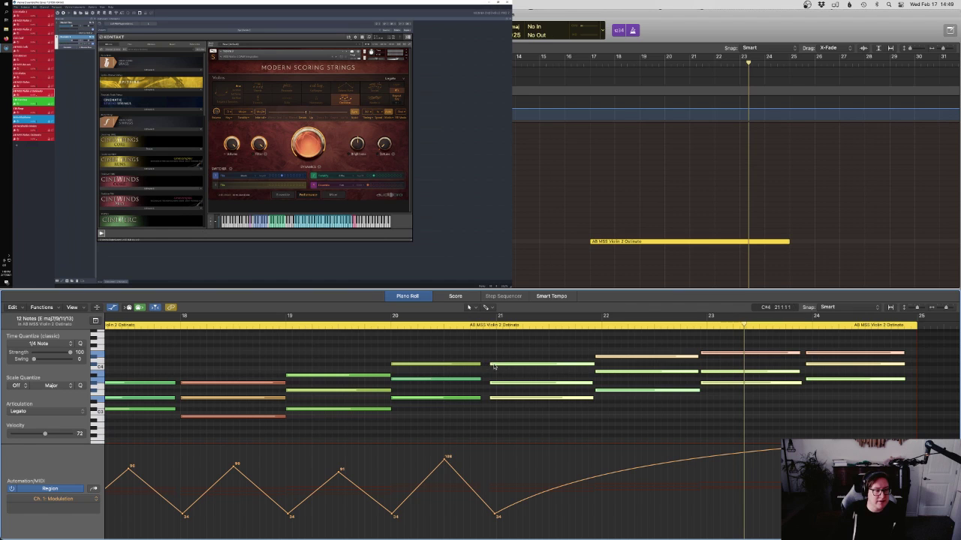
Try shifting the violin 2 chords in bars 21 to 24 further ahead of the beat, audition the transition, and move them back
left_click_drag(494, 366, 491, 366)
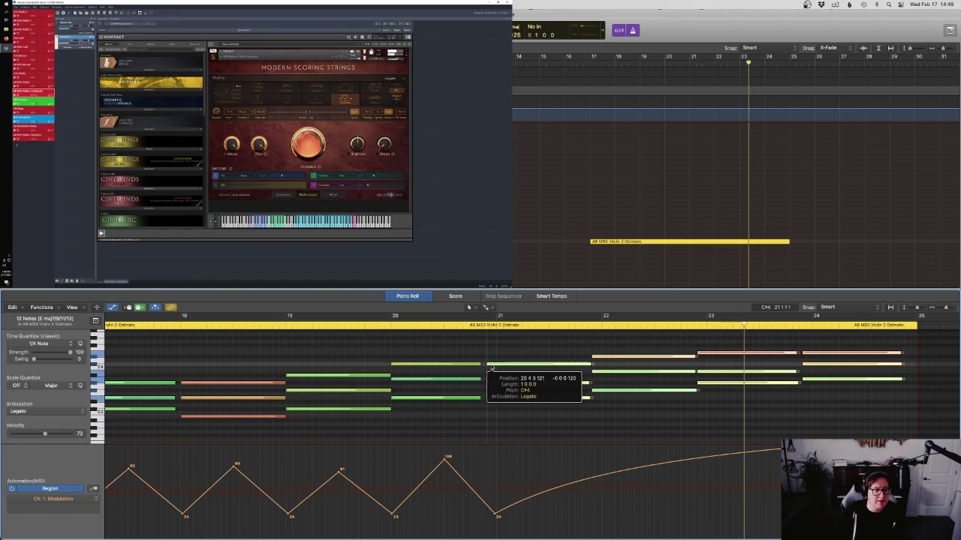
double_click(467, 326)
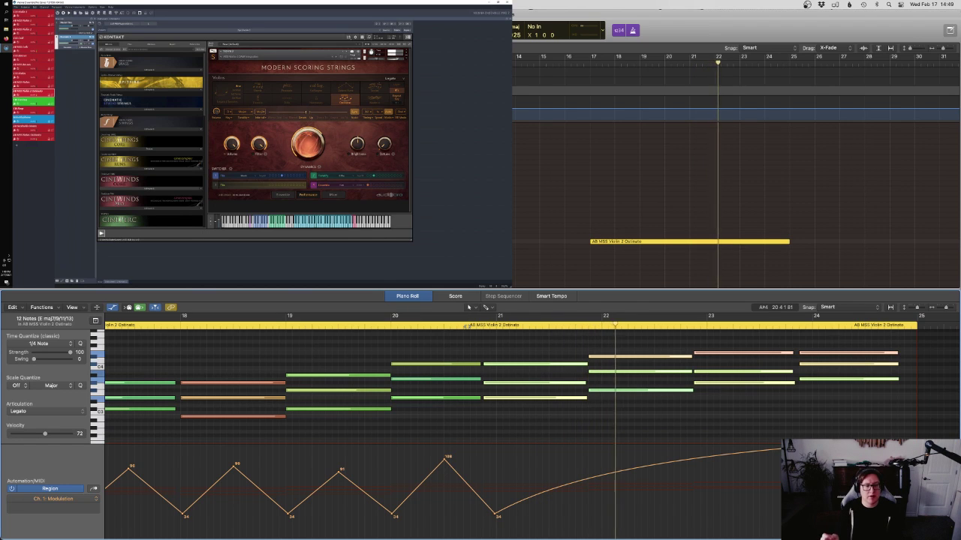
left_click(467, 326)
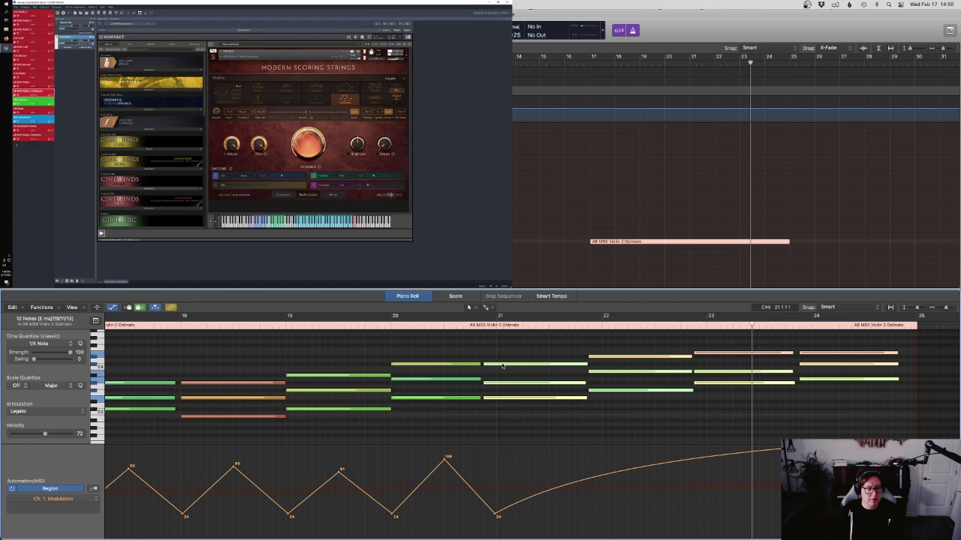
left_click_drag(502, 365, 508, 365)
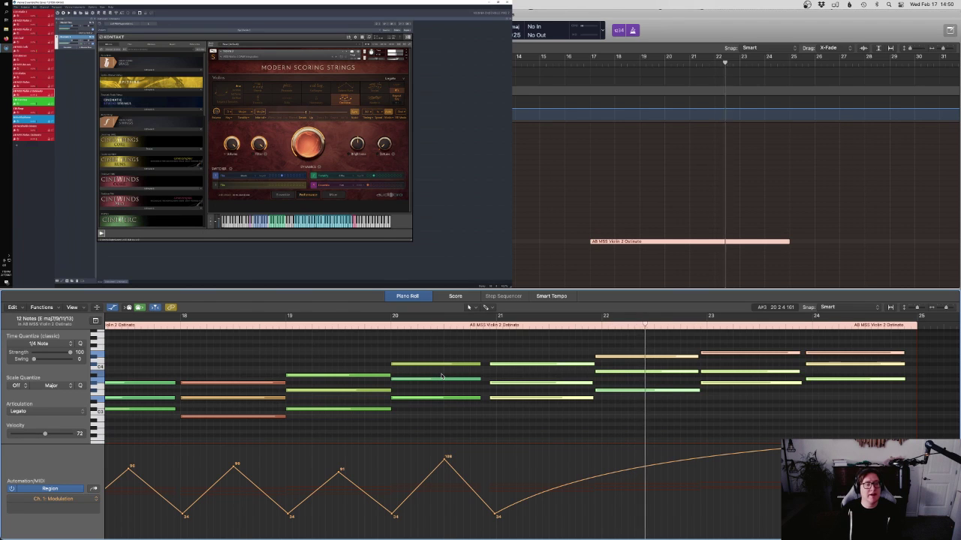
left_click(660, 409)
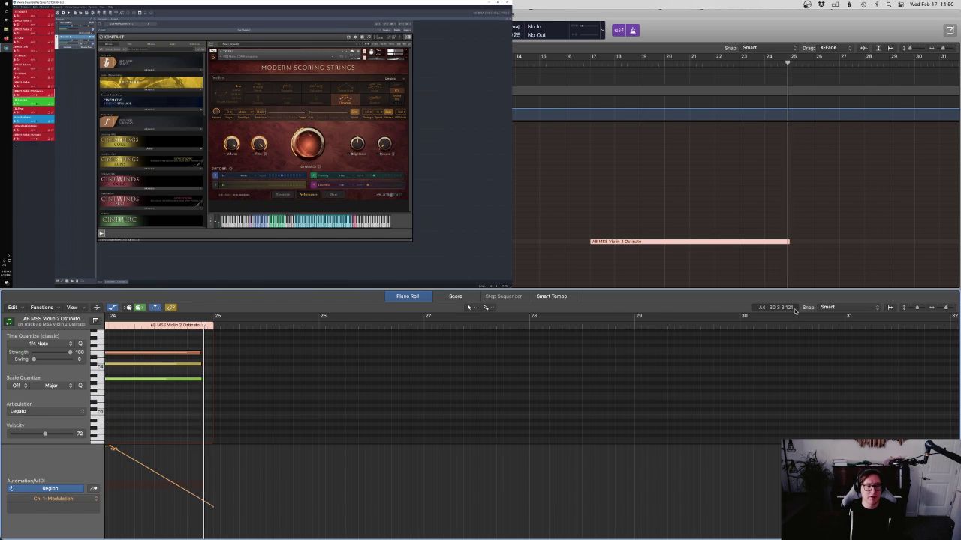
Shorten the viola ostinato's bar 20 note, shift its notes in bars 21 to 24 slightly earlier, and play the transition
key("space")
key("p")
left_click(725, 335)
key("p")
scroll(578, 371, "left", 2)
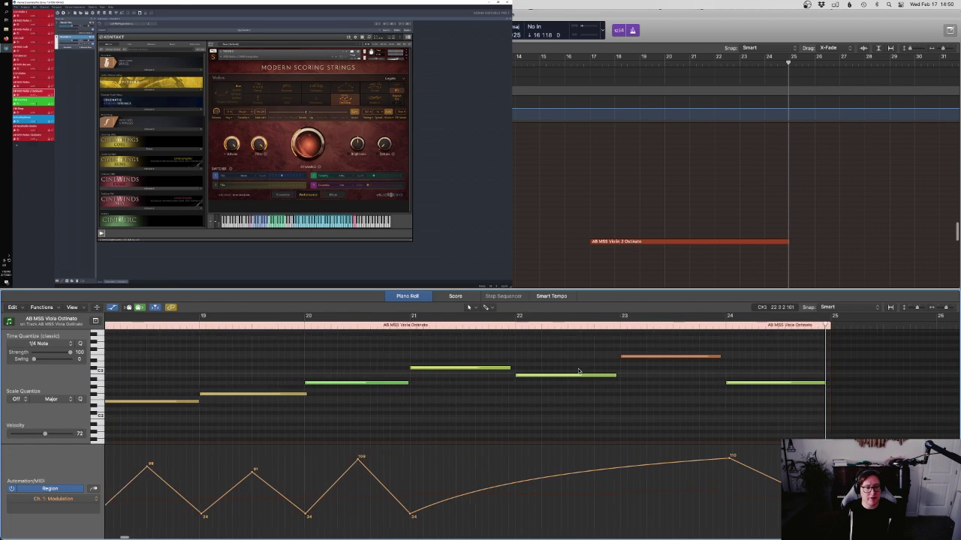
scroll(577, 370, "left", 2)
left_click_drag(866, 409, 495, 385)
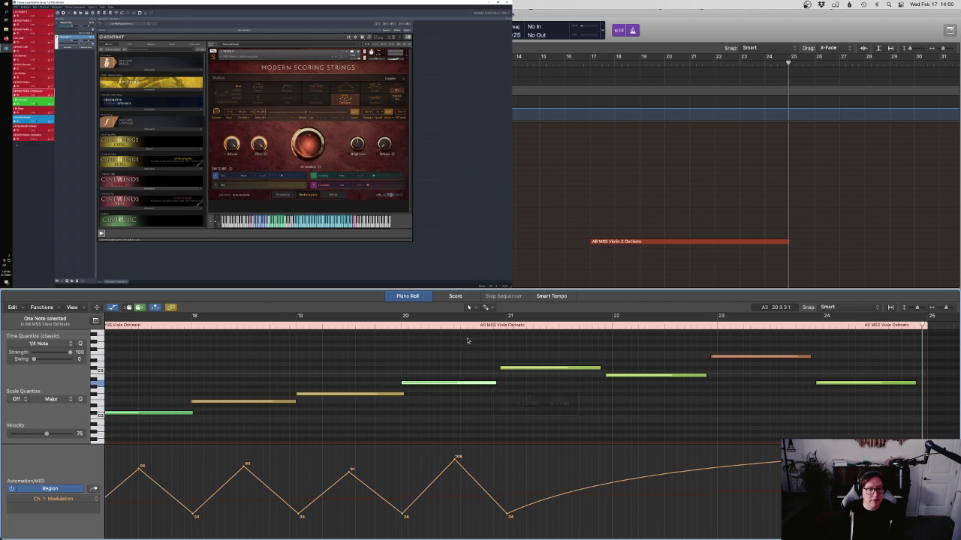
double_click(460, 325)
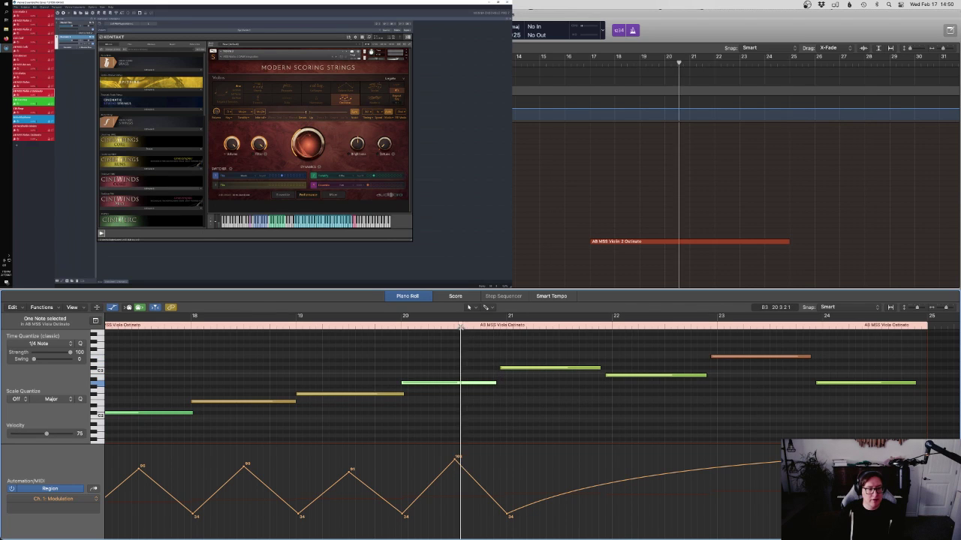
left_click(560, 395)
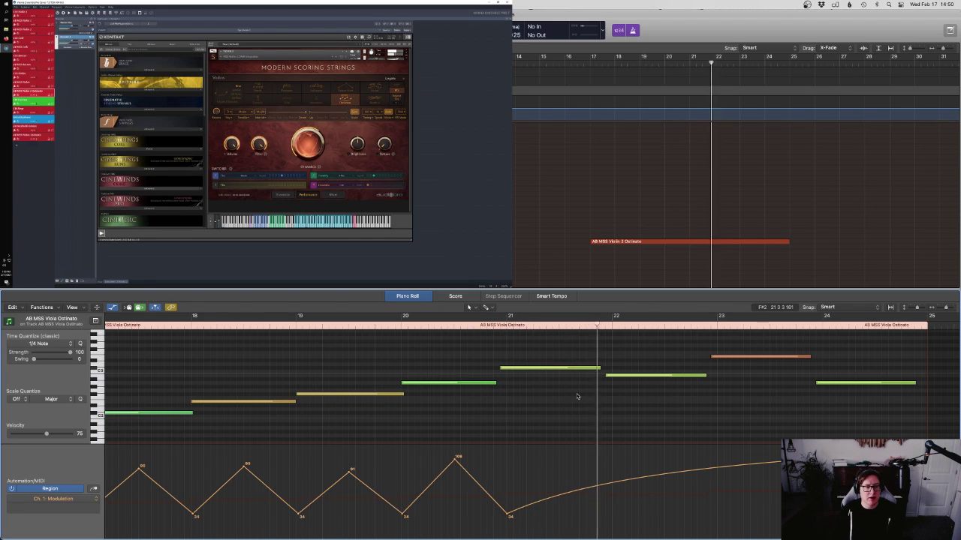
Open the celli region starting at bar 21 for note editing, and play it soloed from just before bar 21
key("e")
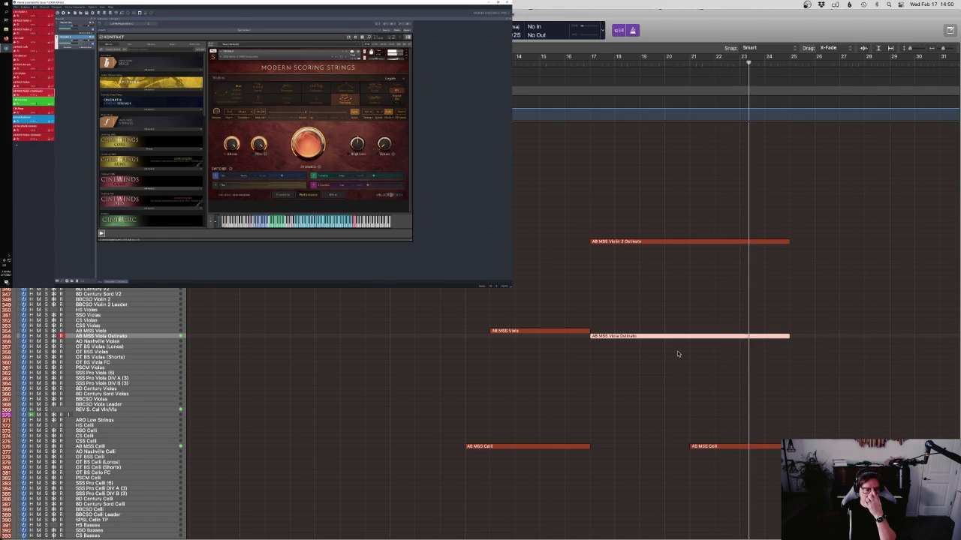
left_click(722, 446)
key("e")
scroll(736, 412, "left", 2)
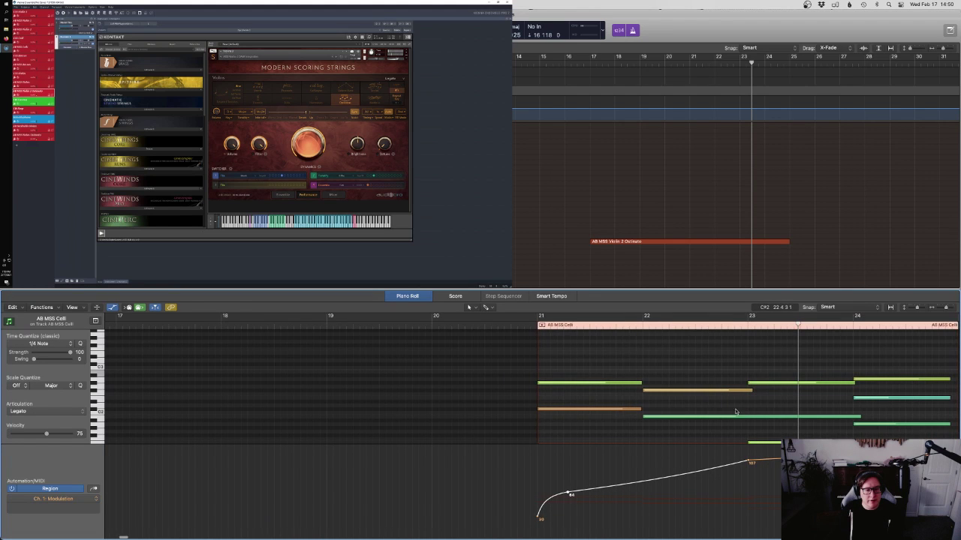
left_click(530, 331)
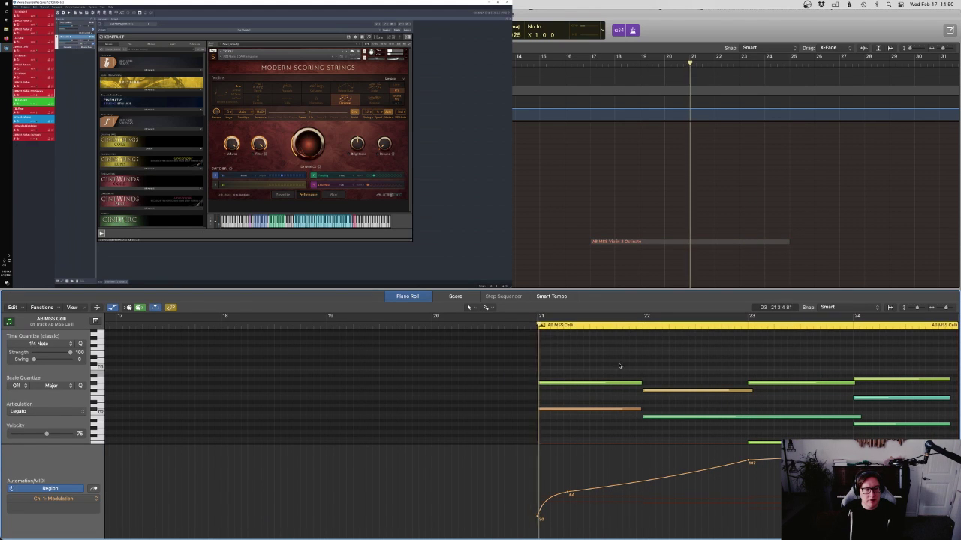
scroll(630, 367, "right", 3)
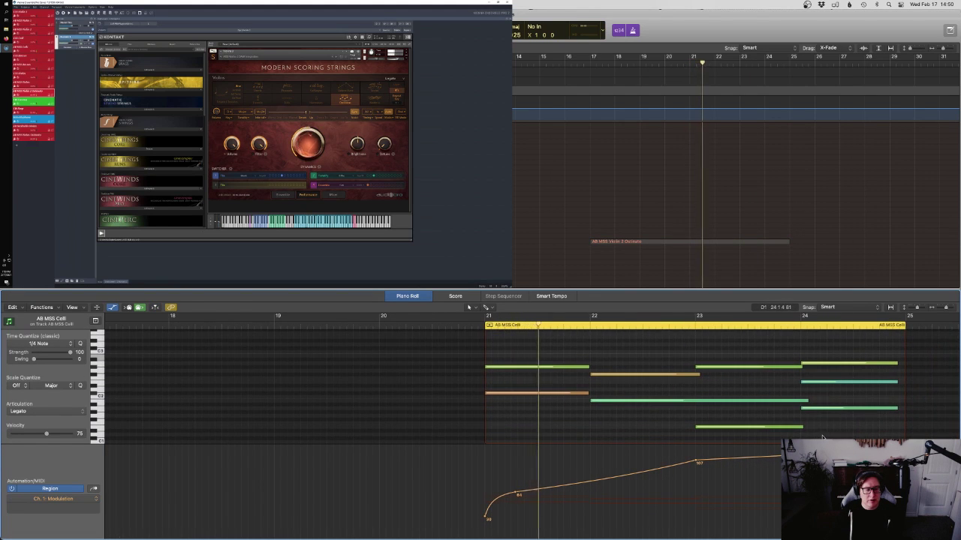
Extend the starts of the celli notes in bars 22 to 24 slightly ahead of the beat, and turn off the solo
left_click_drag(816, 434, 647, 356)
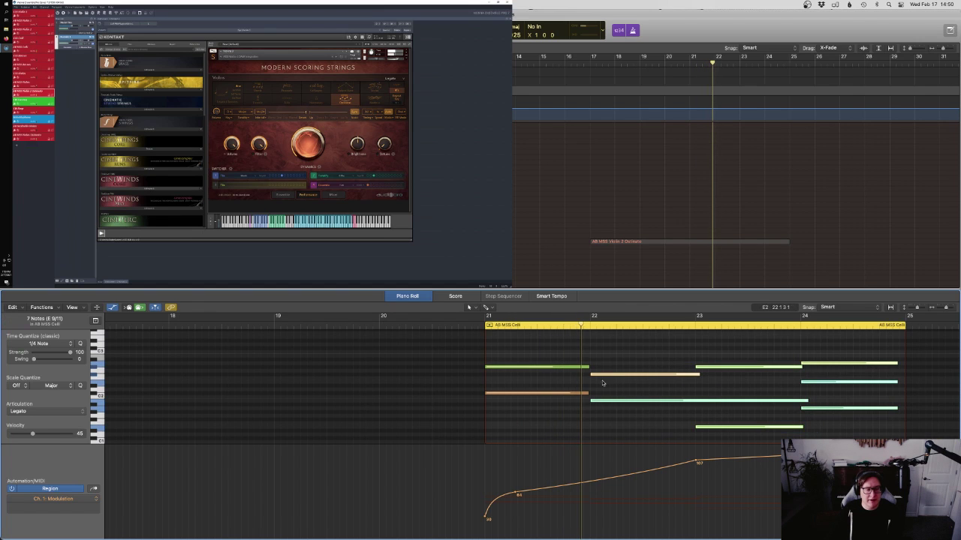
left_click_drag(589, 375, 585, 377)
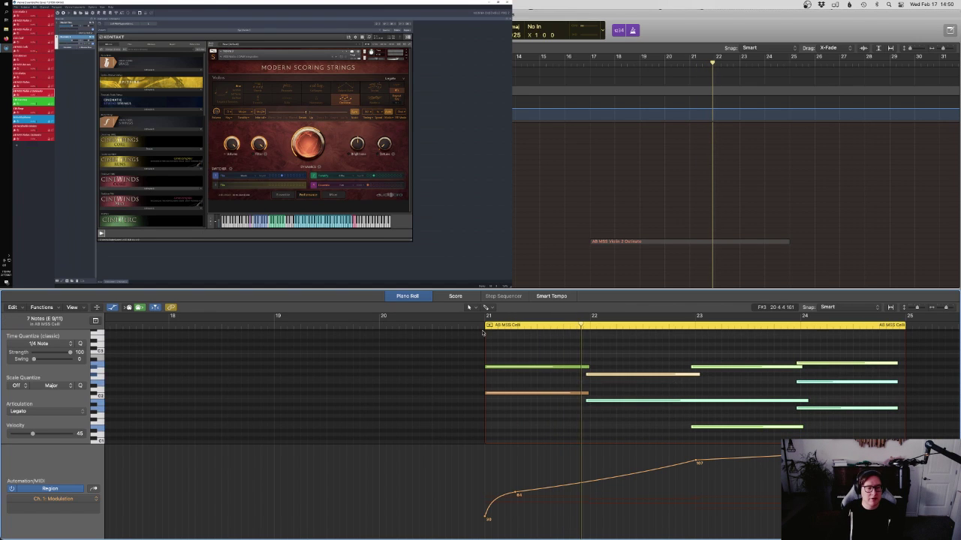
left_click(615, 393)
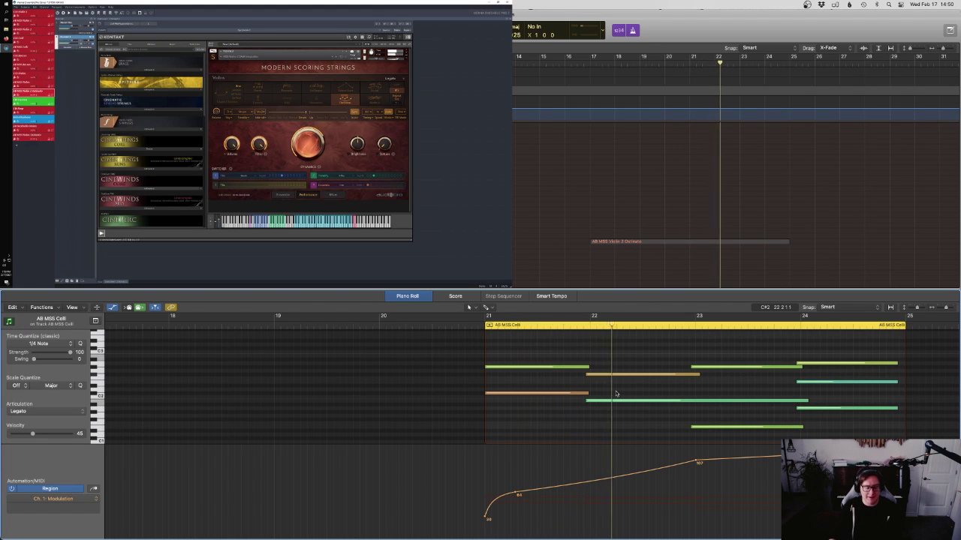
key("ctrl+s")
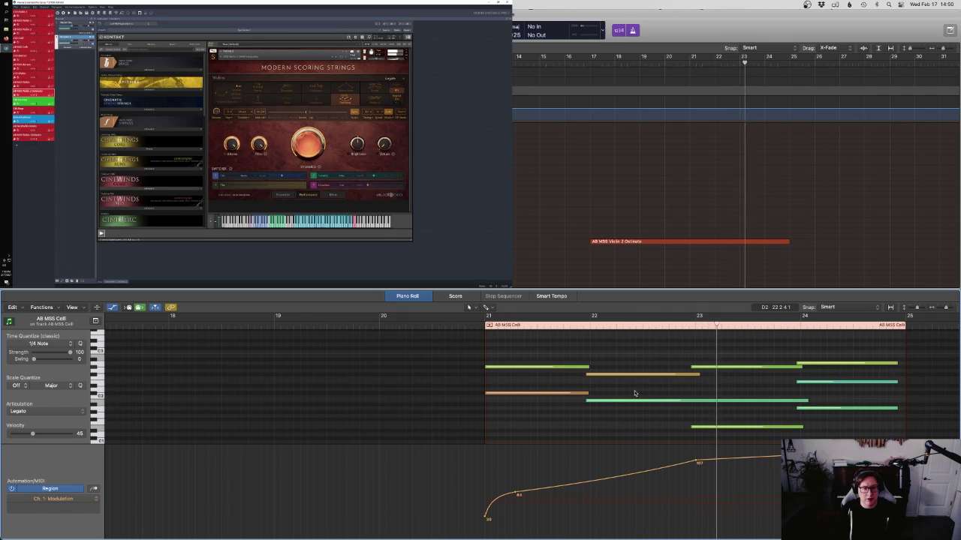
Play the unsoloed arrangement from between bars 20 and 21 while looking over the celli notes
left_click(463, 326)
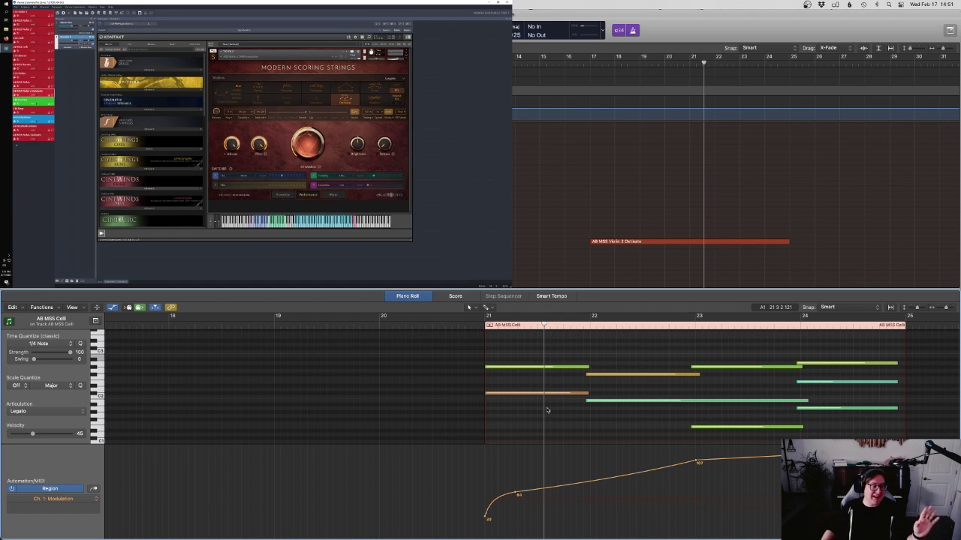
scroll(548, 410, "up", 5)
scroll(550, 410, "down", 10)
scroll(550, 410, "up", 5)
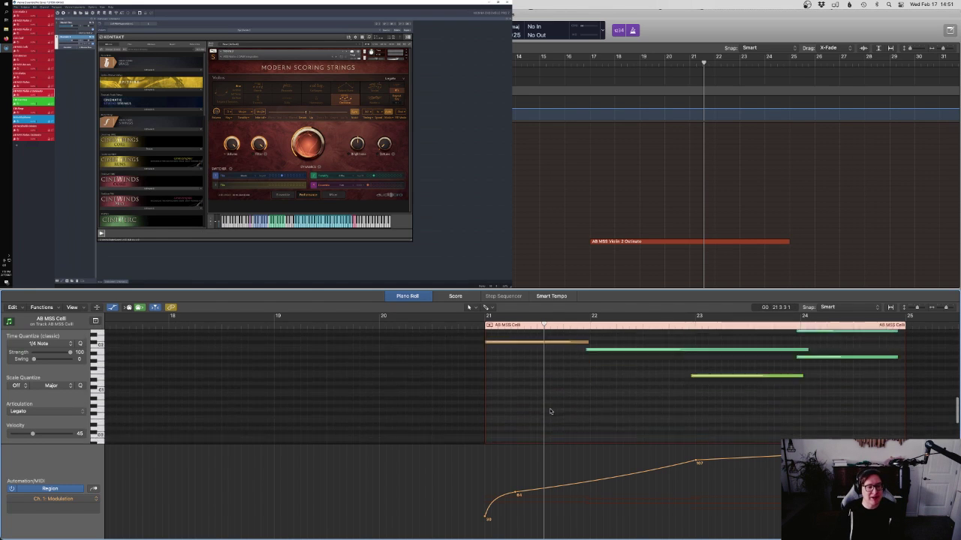
scroll(550, 411, "up", 1)
left_click(463, 318)
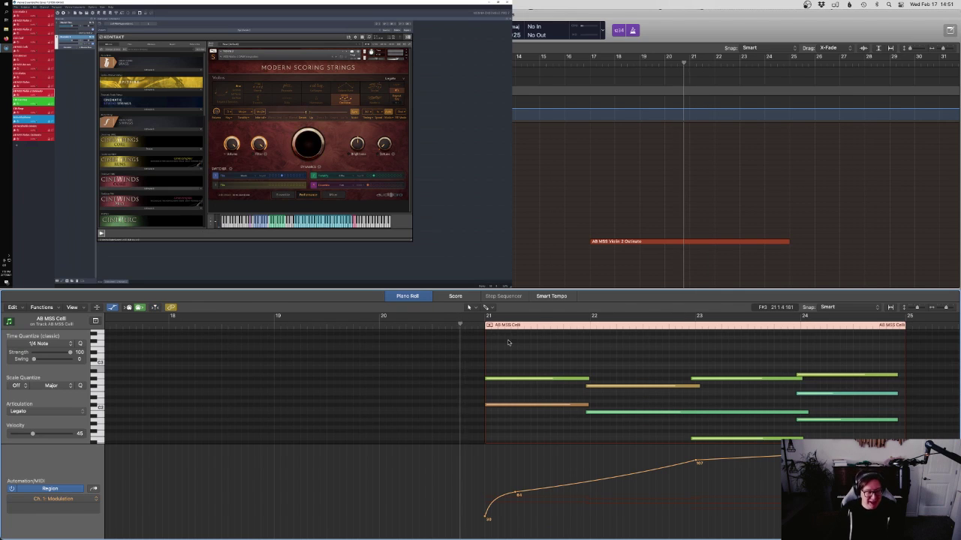
key("space")
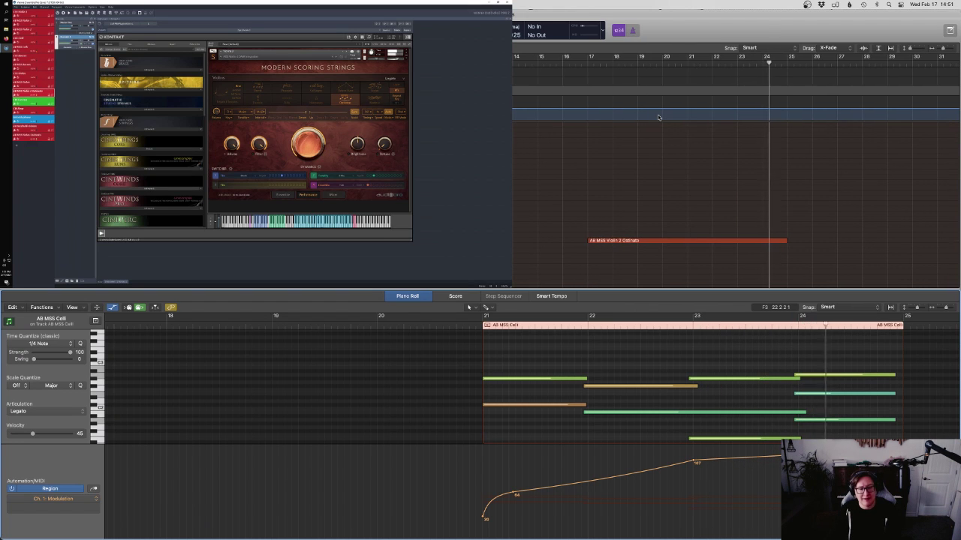
scroll(800, 434, "down", 3)
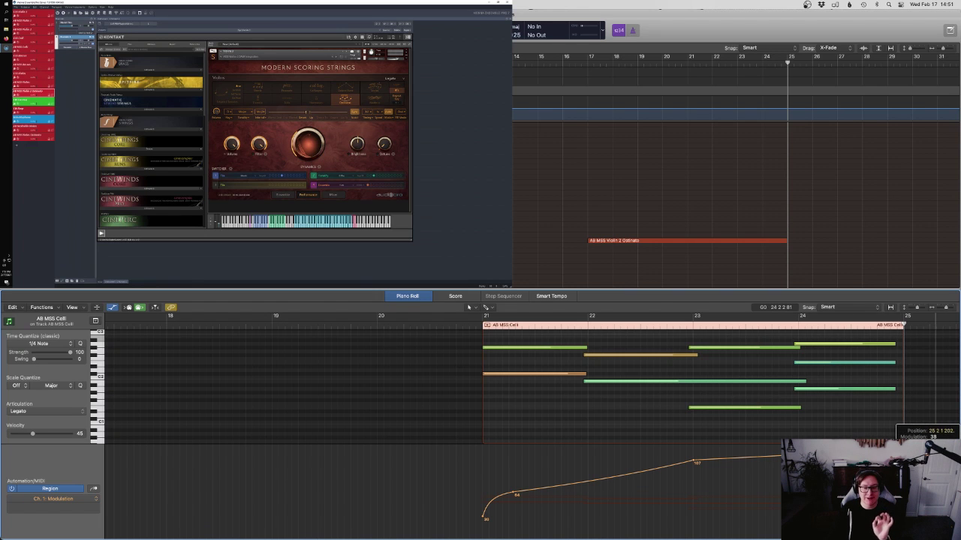
Close the note editor, look over the harp, vocal and string tracks, and switch to the desktop showing the score
left_click(719, 275)
key("p")
scroll(562, 181, "up", 10)
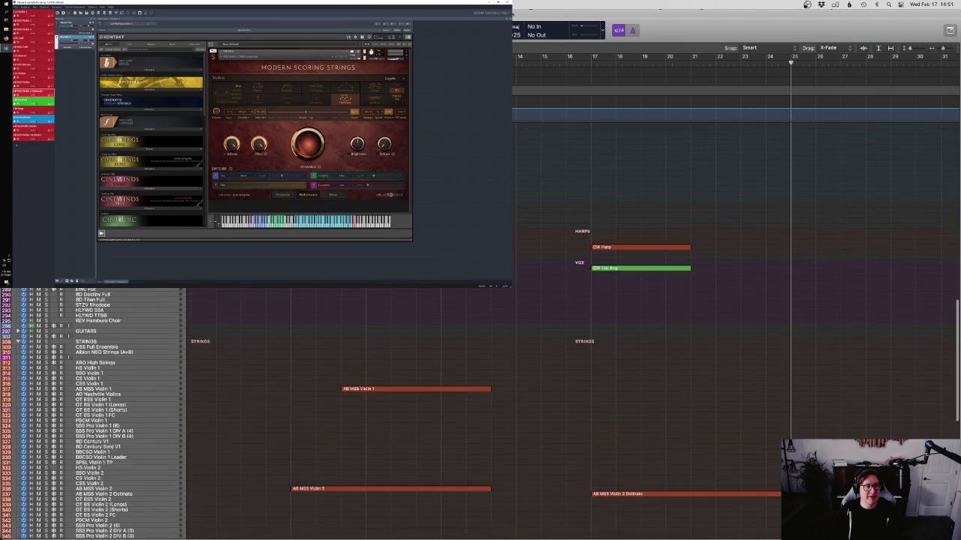
key("space")
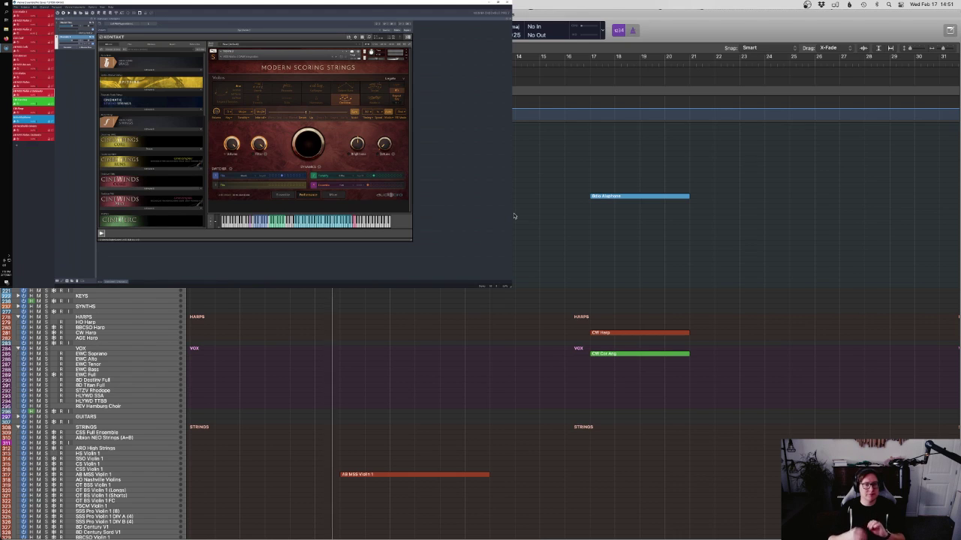
key("ctrl+Up")
left_click(200, 13)
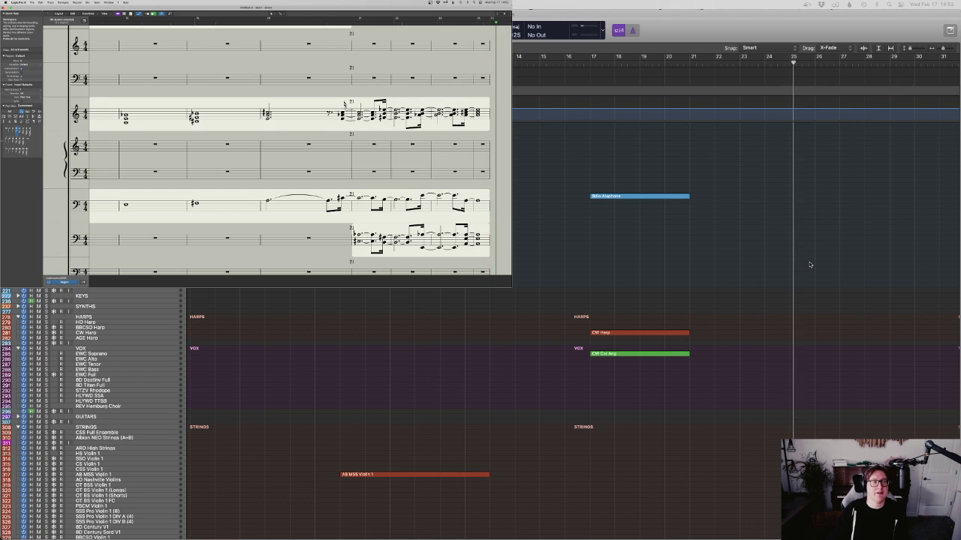
Select the AB MSS Basses region and its track, and place the playhead at bar 21
scroll(810, 264, "down", 15)
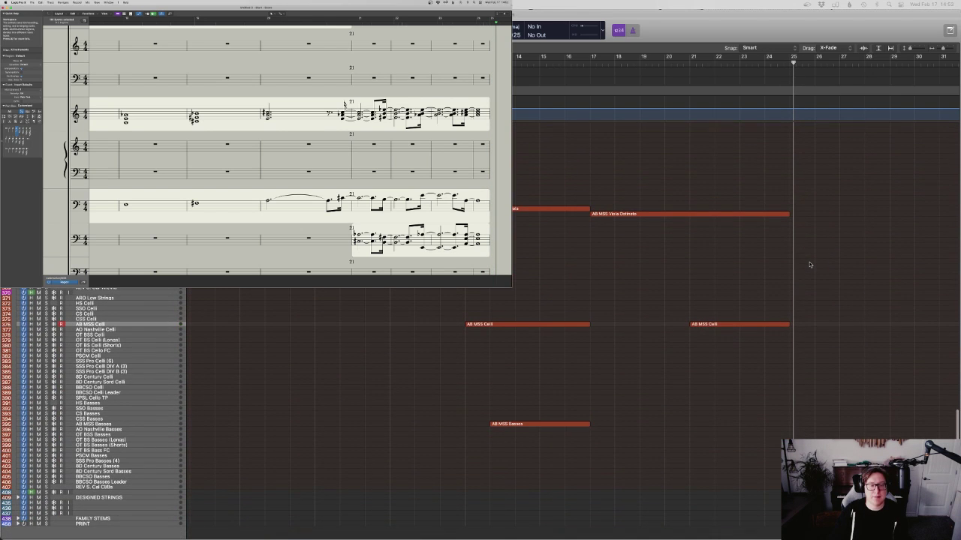
left_click_drag(648, 440, 535, 403)
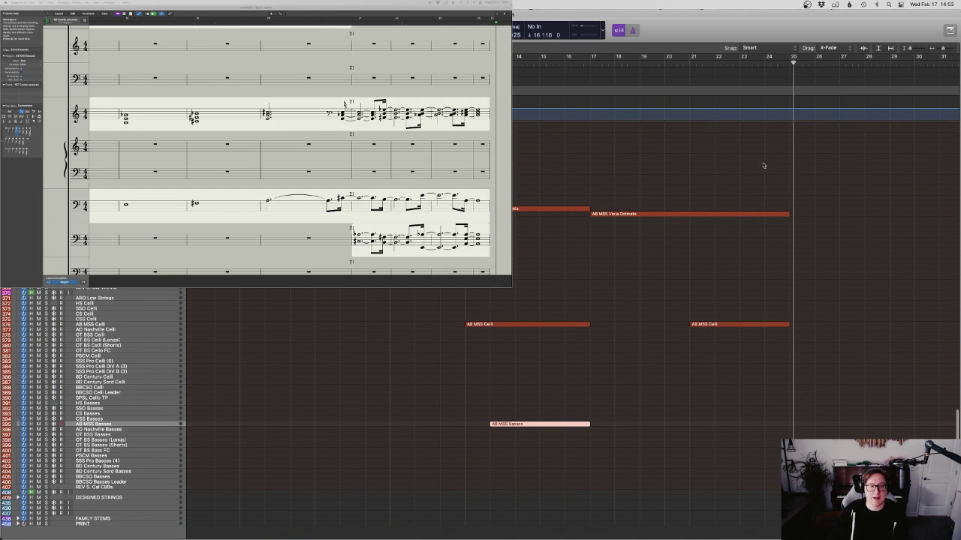
left_click(697, 64)
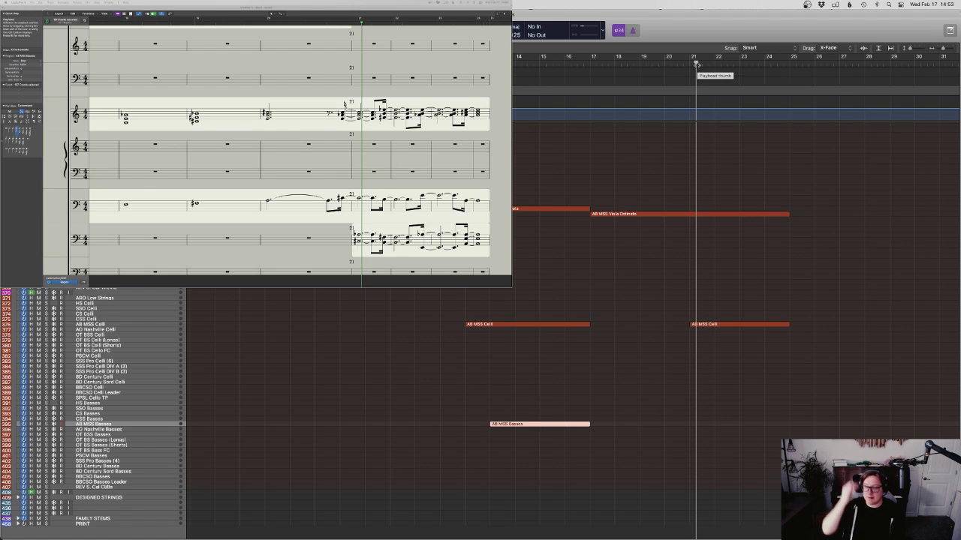
Record a bass part over bars 23 and 24 on the AB MSS Basses track and open it in the piano roll
key("r")
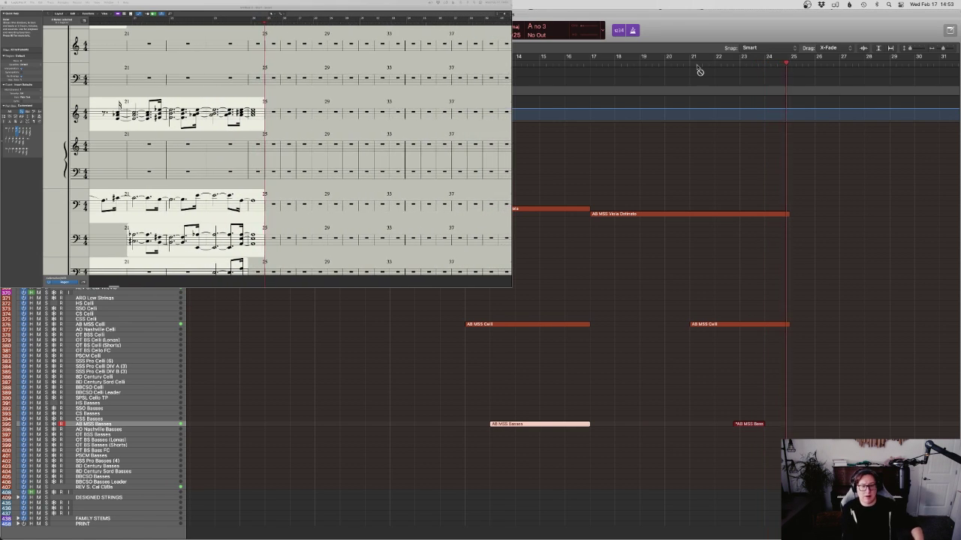
key("space")
key("p")
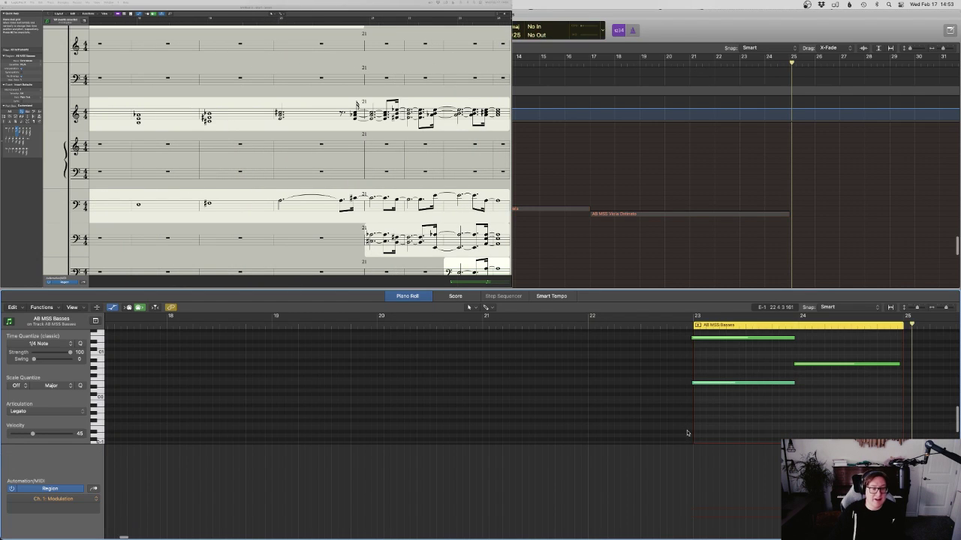
Select all four recorded bass notes and quantize them to 1/4 Note
scroll(773, 419, "up", 3)
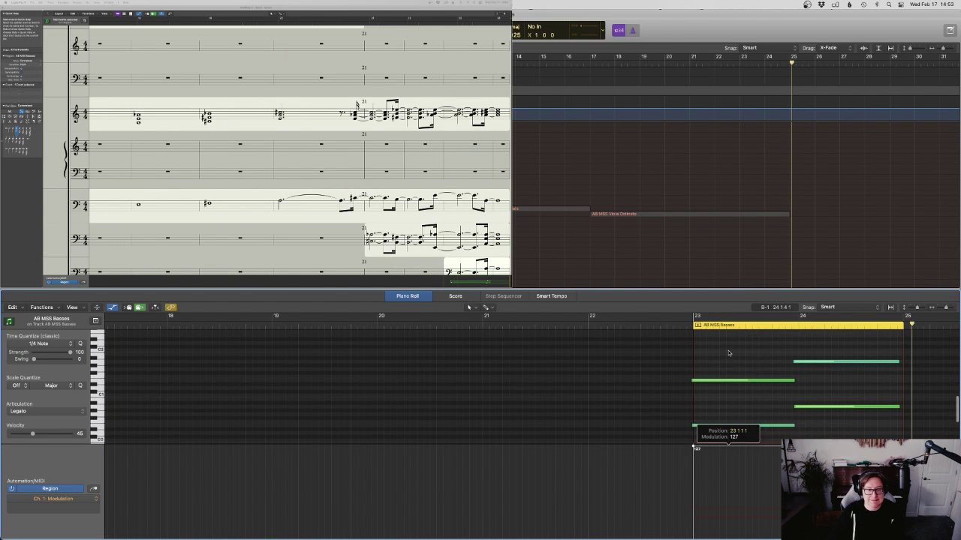
scroll(756, 414, "down", 1)
left_click_drag(833, 439, 739, 353)
key("q")
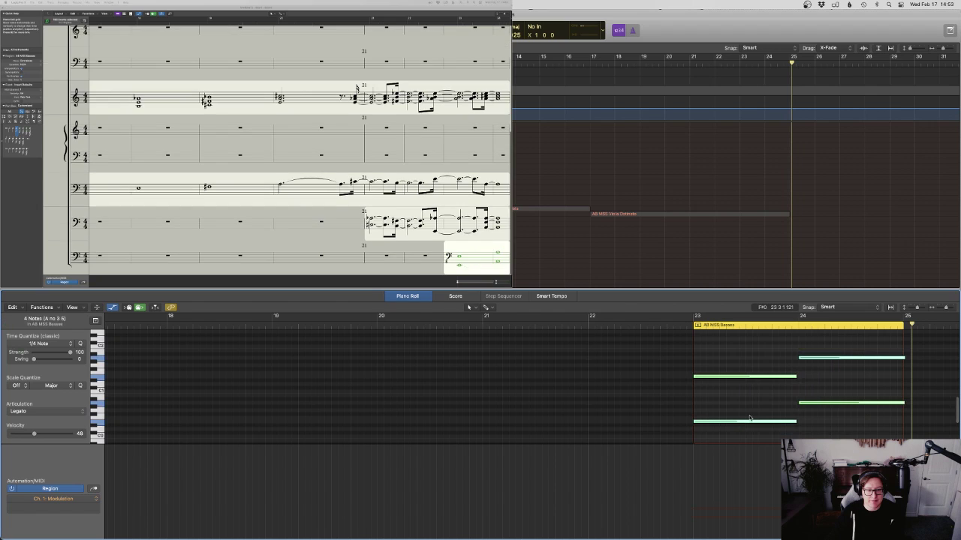
Draw a modulation curve from 89 at bar 23, dipping, peaking at 107 past bar 24 and ending near 38; play it back with solo off
left_click(718, 473)
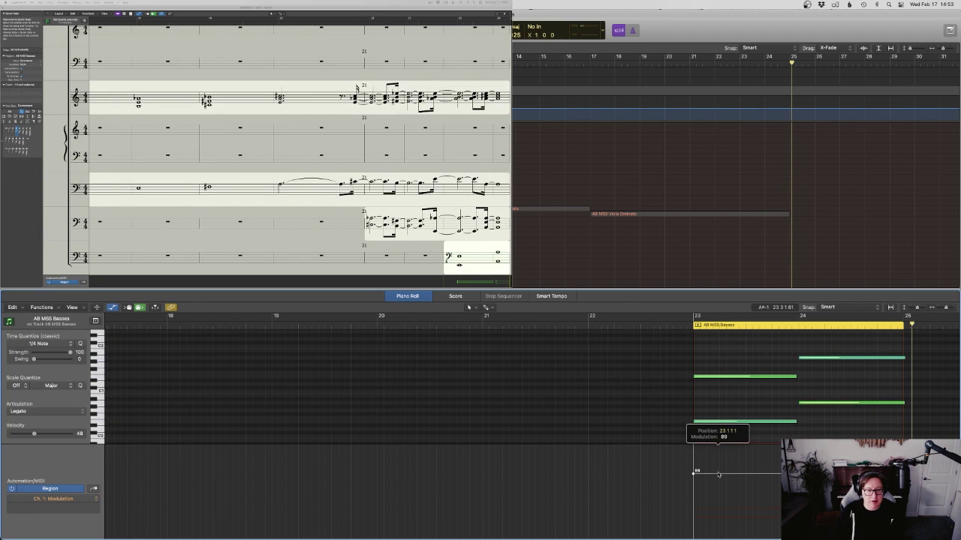
left_click_drag(735, 475, 947, 511)
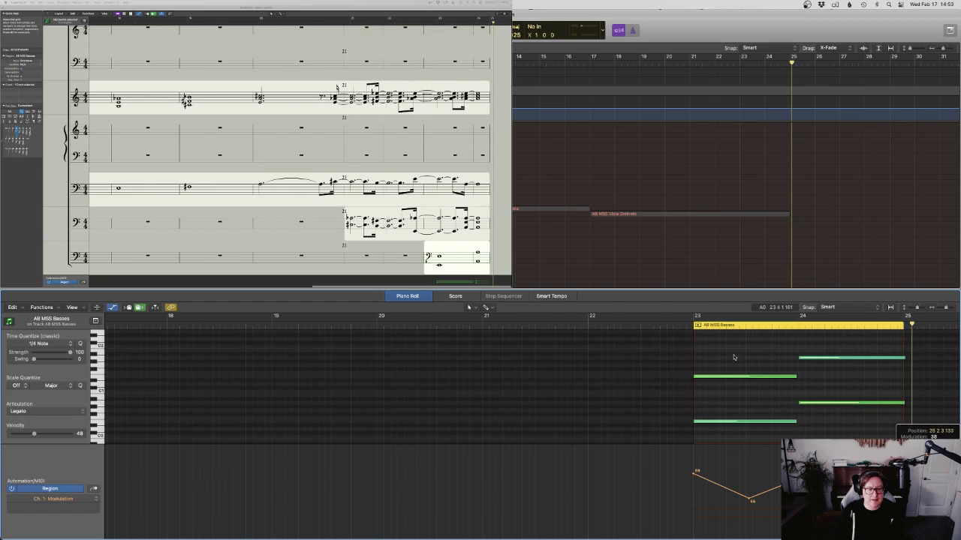
key("ctrl+s")
left_click(685, 326)
key("space")
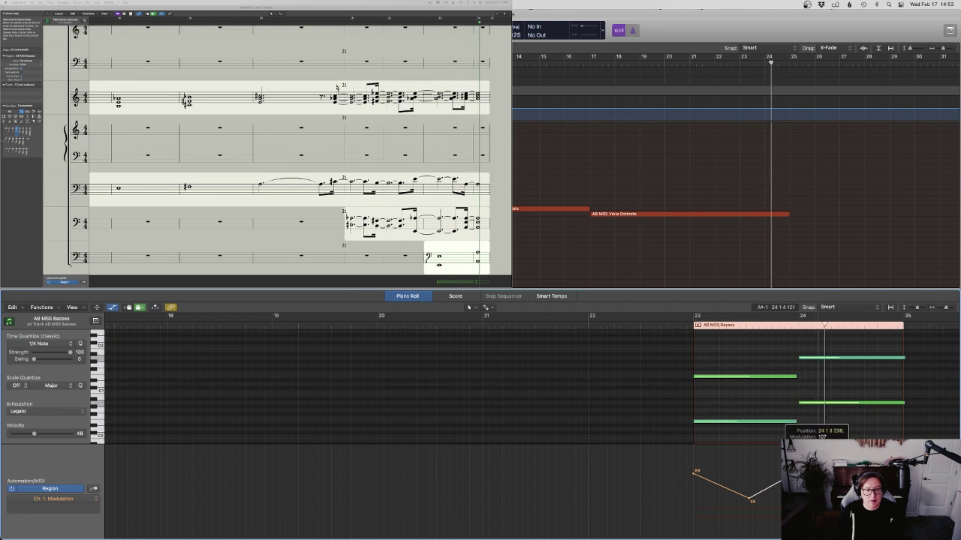
Trim the two bar-24 bass notes to the region's end and extend their starts slightly earlier, to 23 4 4 121
left_click_drag(813, 420, 800, 358)
key("space")
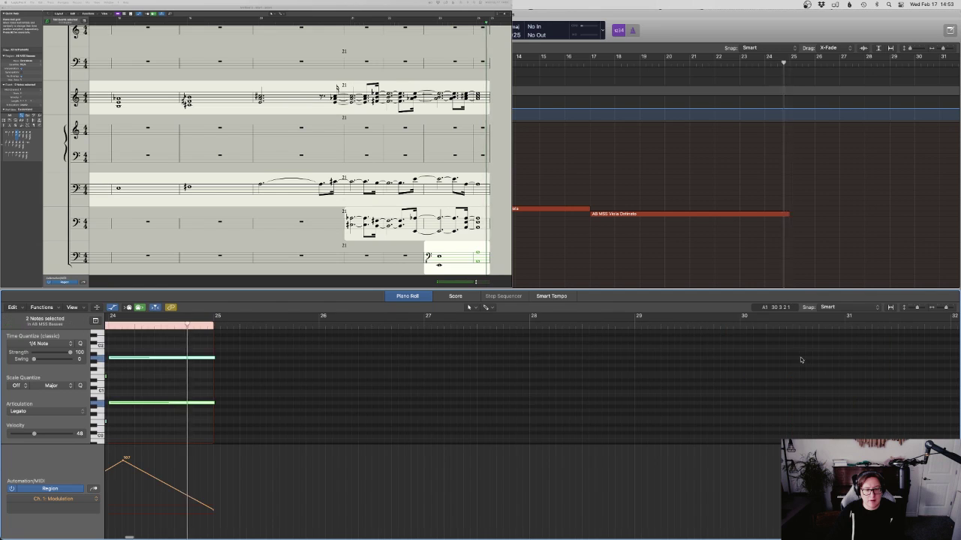
scroll(516, 389, "left", 10)
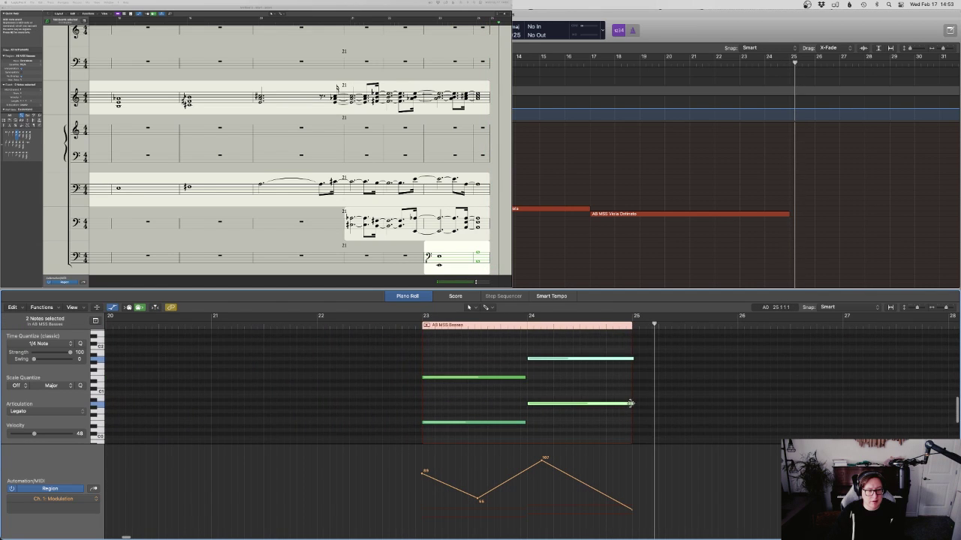
left_click_drag(631, 403, 632, 406)
left_click(539, 411)
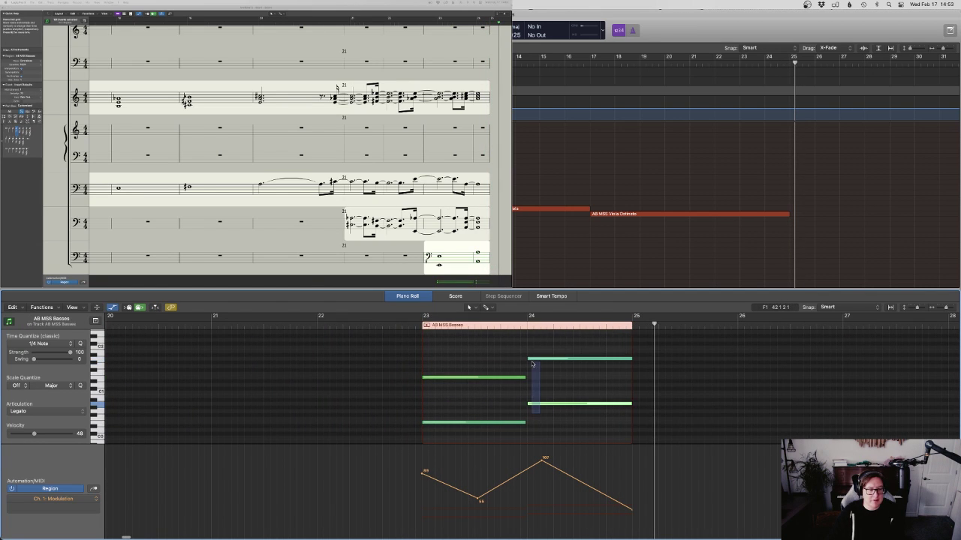
left_click_drag(530, 358, 524, 362)
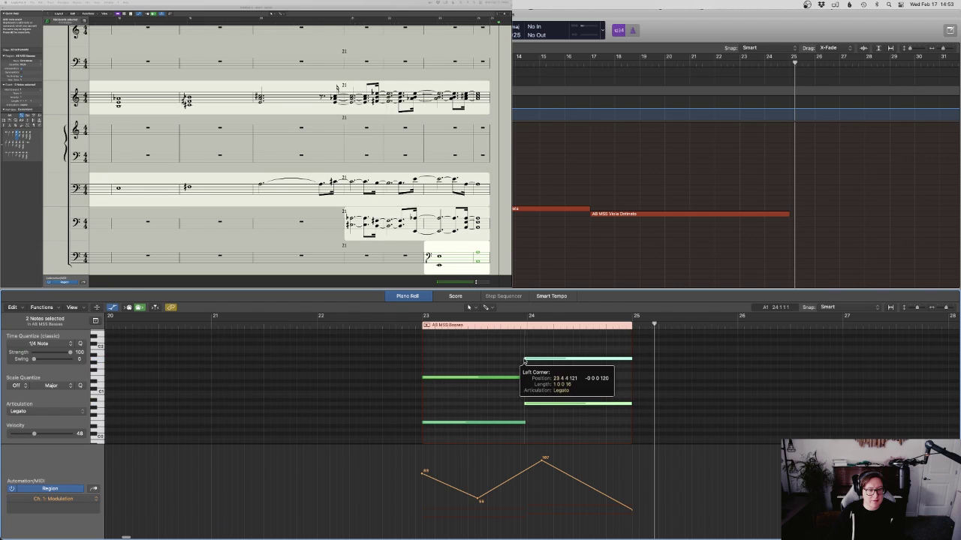
Play back the bass region, shift the modulation curve's dip and 107 peak slightly earlier, and close the piano roll
left_click(406, 326)
key("space")
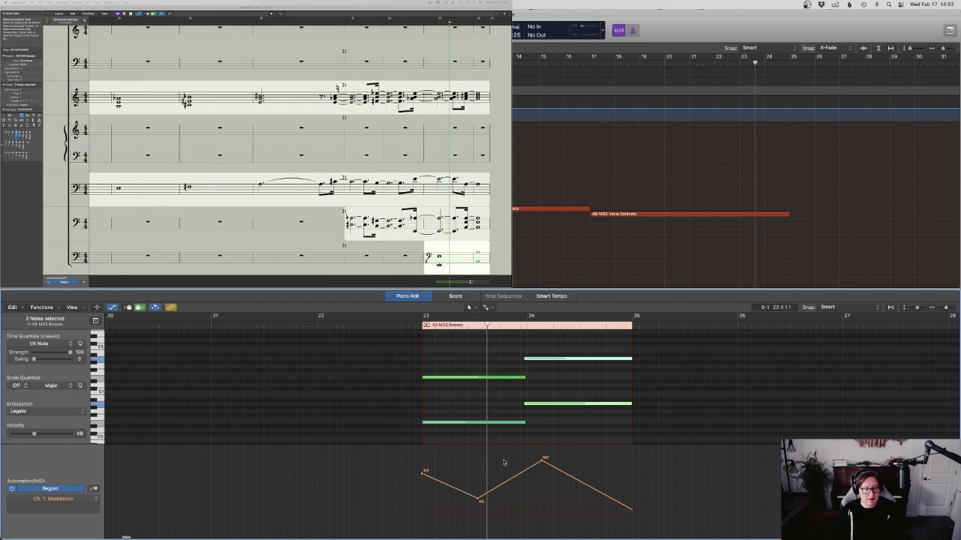
left_click_drag(521, 474, 509, 475)
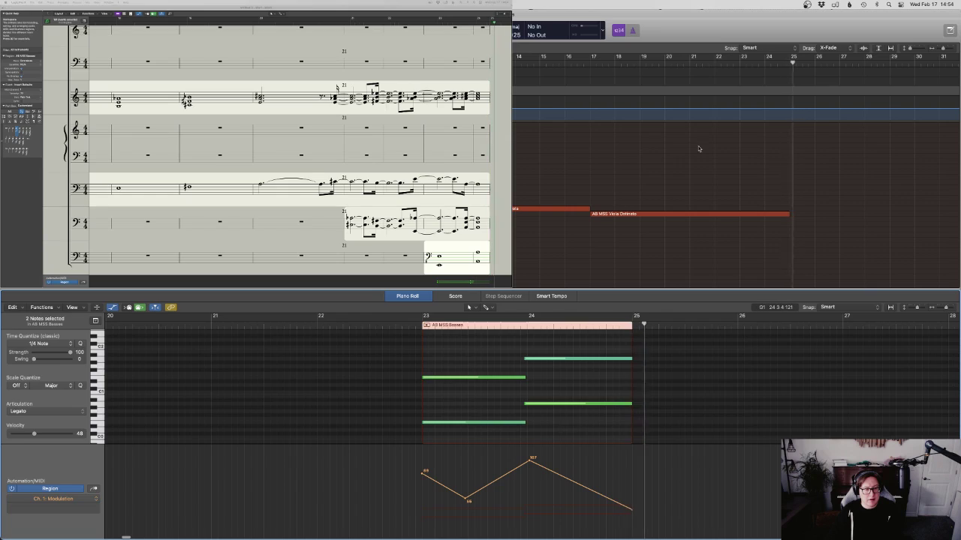
key("p")
Play from bar 20 and select the JXL Horn track in the brass section
scroll(735, 176, "up", 5)
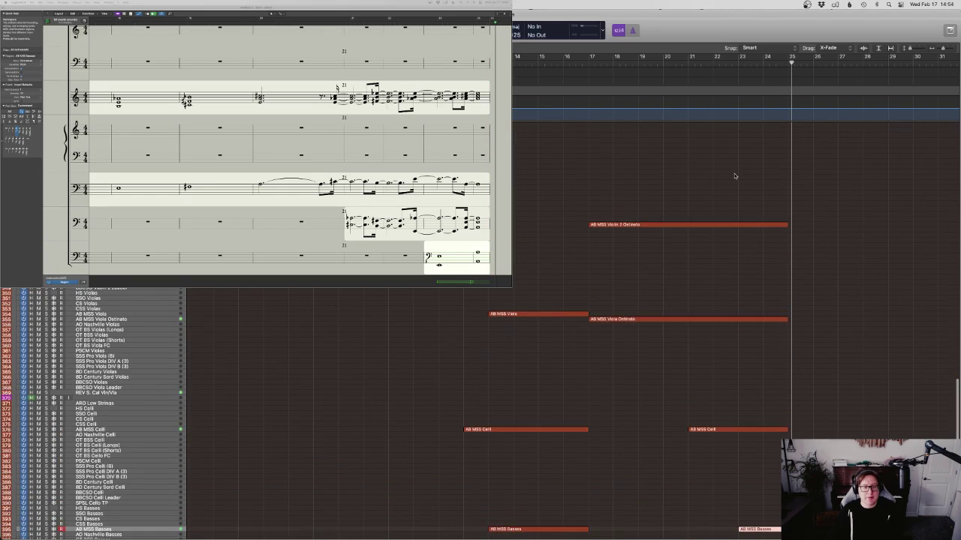
left_click(667, 69)
scroll(735, 210, "up", 15)
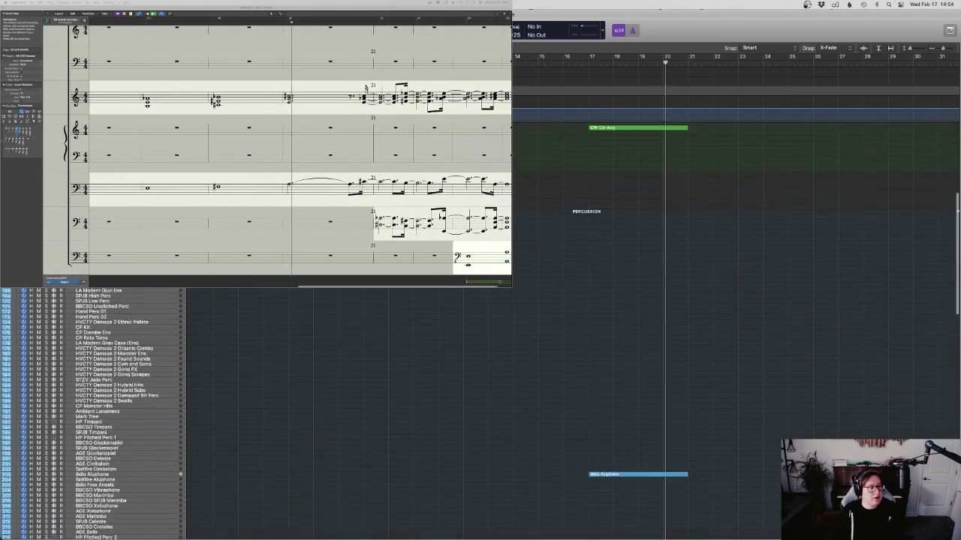
scroll(570, 375, "up", 3)
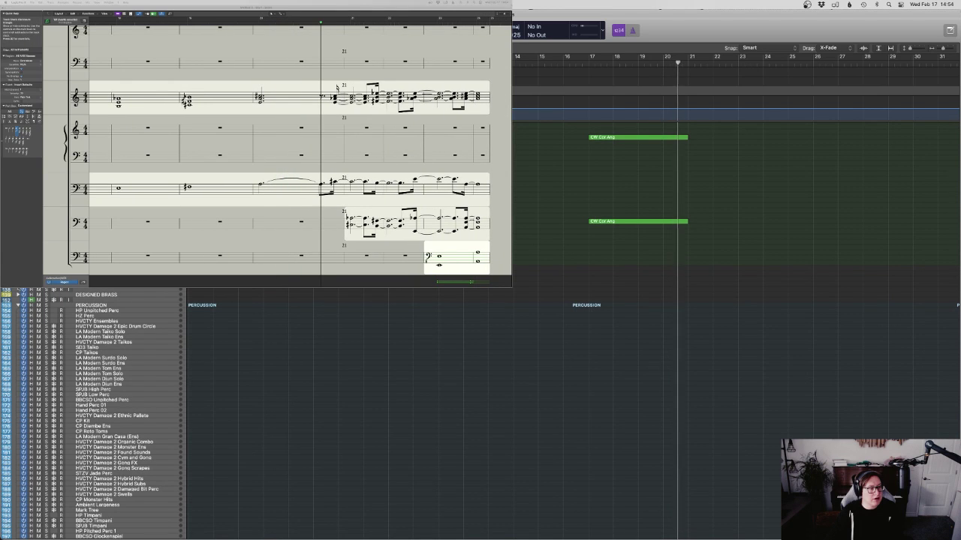
scroll(109, 334, "up", 8)
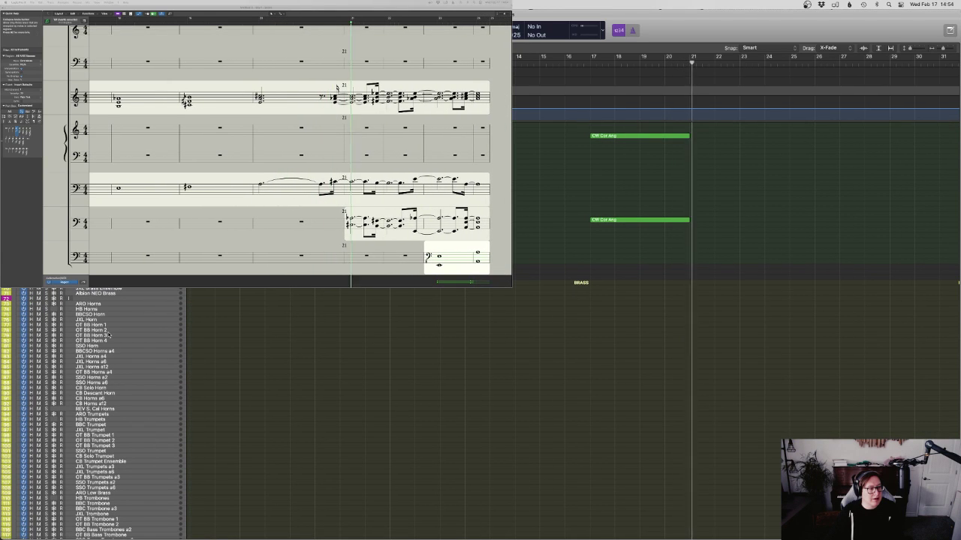
left_click(111, 320)
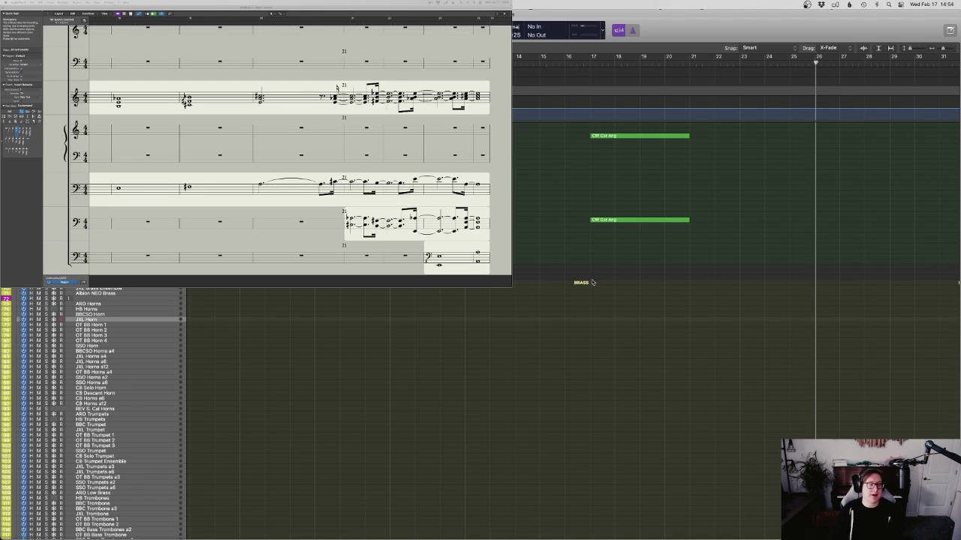
Switch to the external instrument host, open the horn channel's SINE Player, and return to the score
key("ctrl+Up")
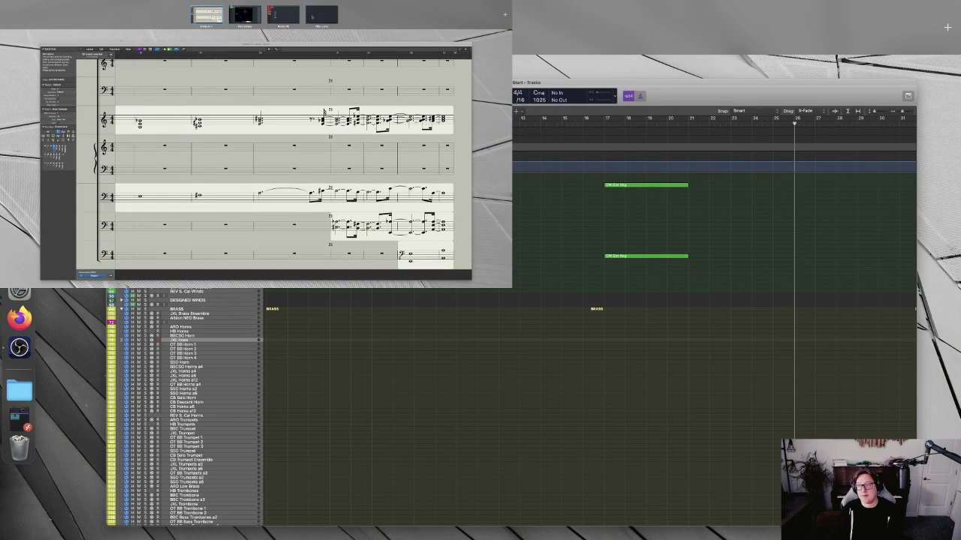
key("ctrl+Up")
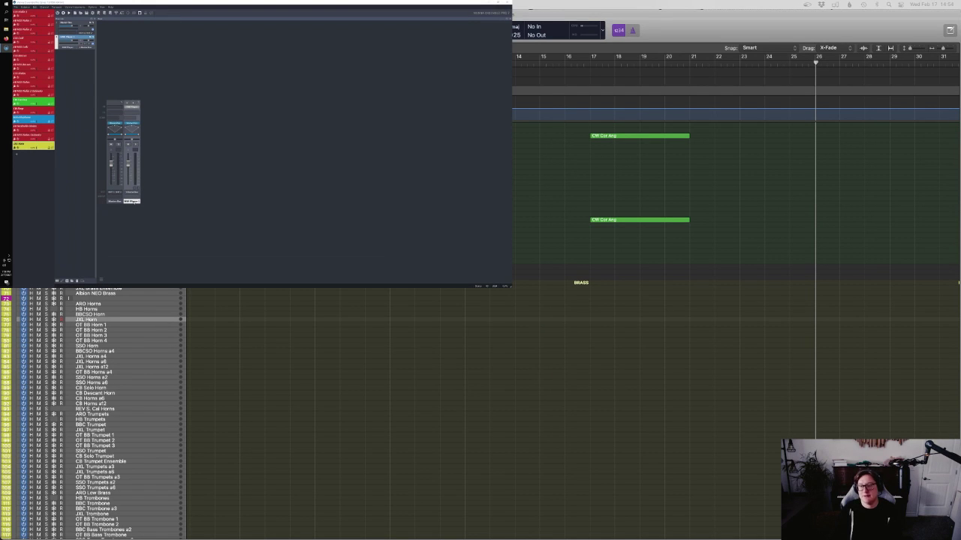
left_click(131, 201)
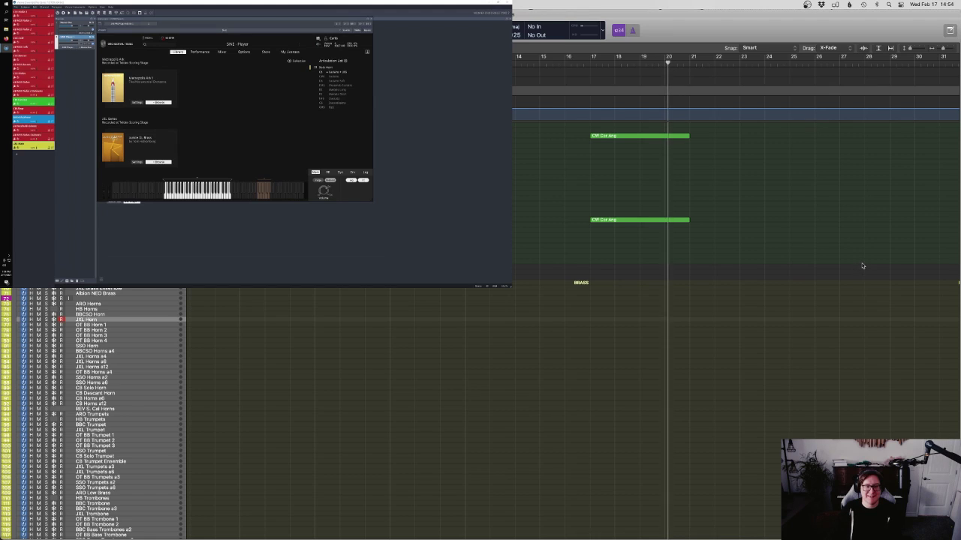
key("ctrl+Up")
left_click(247, 196)
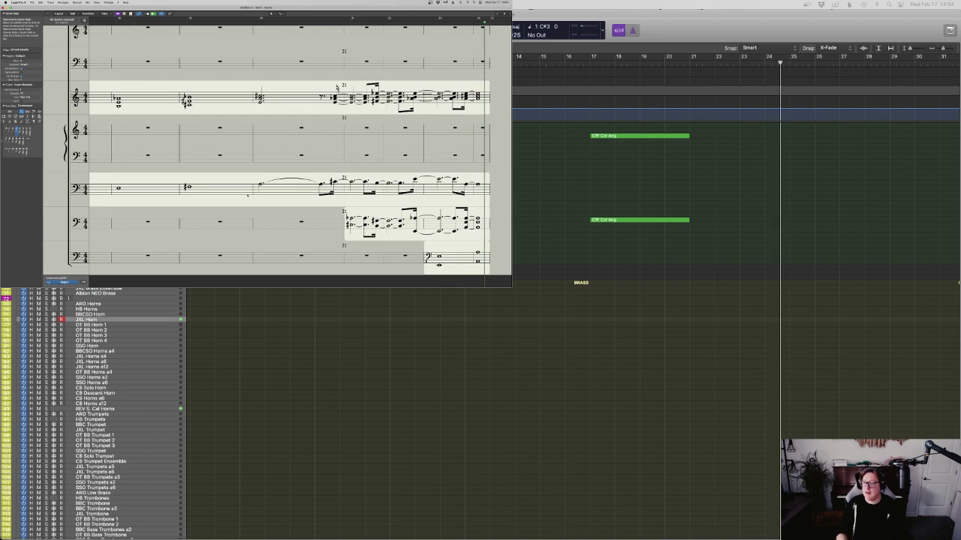
Record a horn line from bar 21 on the JXL Horn track and open it in the piano roll
left_click(352, 22)
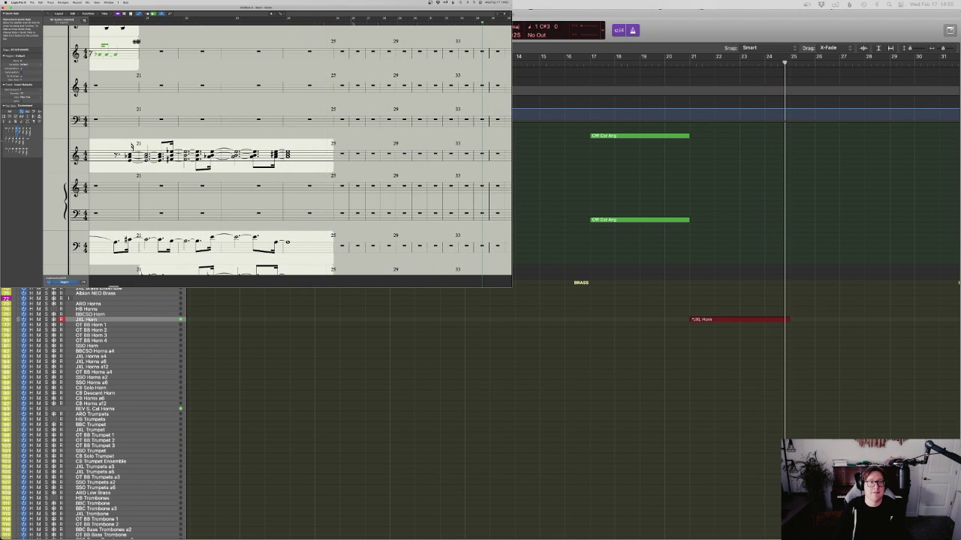
key("space")
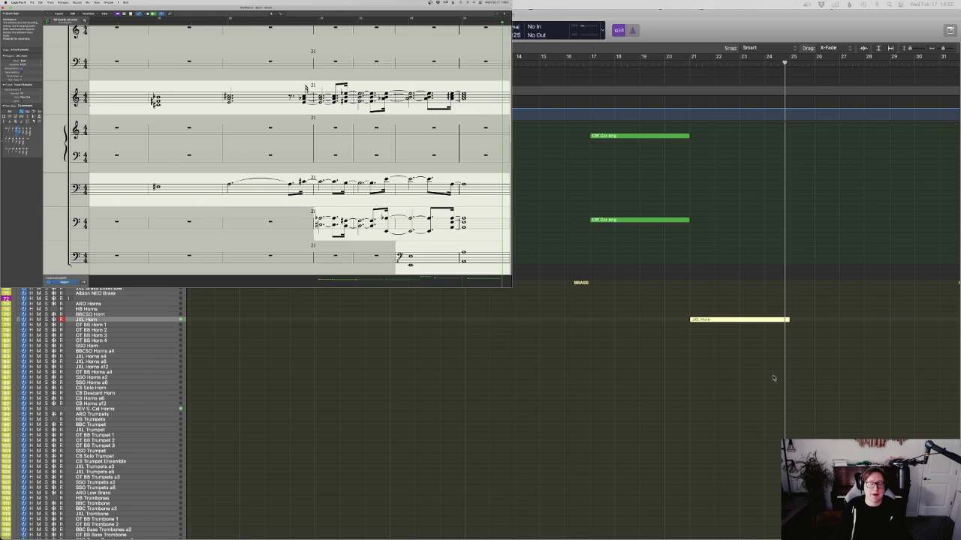
key("e")
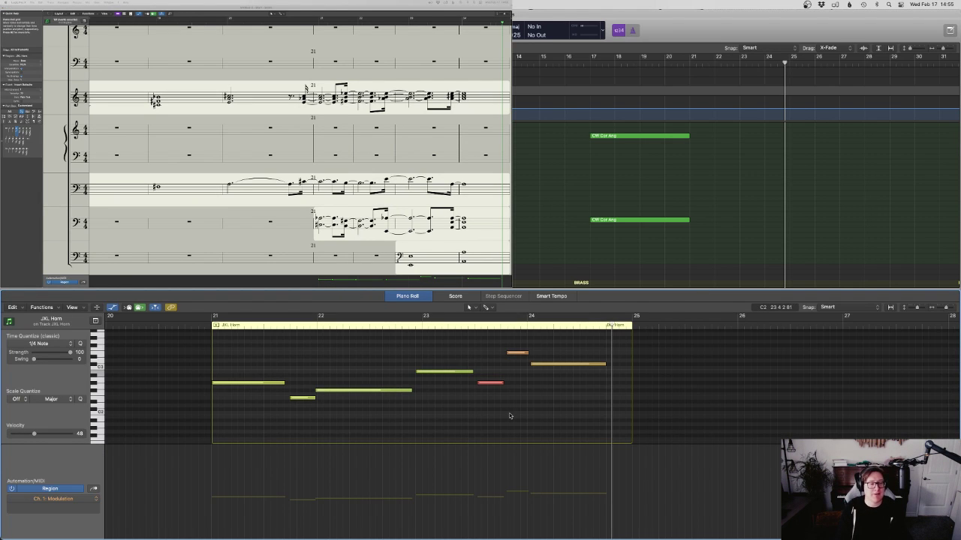
Select all seven recorded horn notes and quantize them to 1/4 Note
scroll(509, 416, "left", 3)
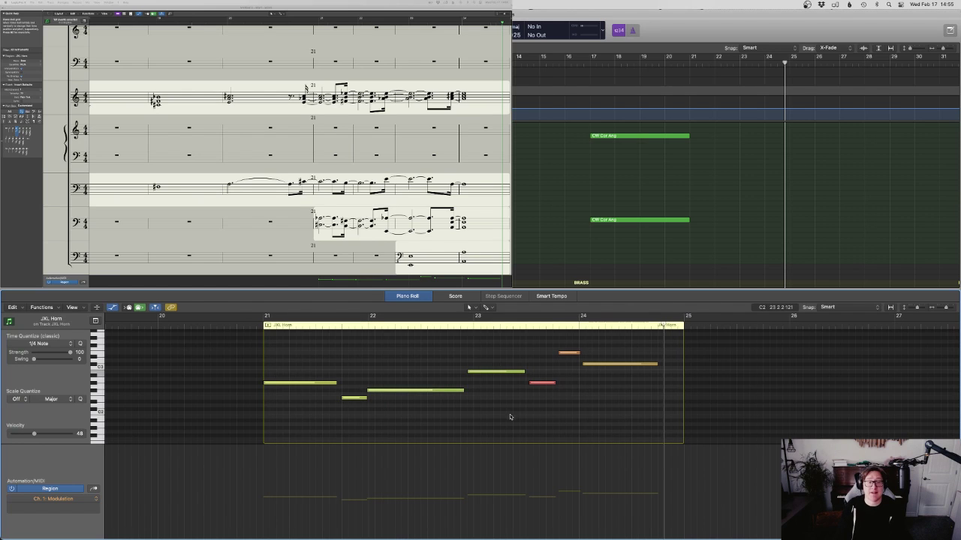
left_click_drag(642, 416, 318, 345)
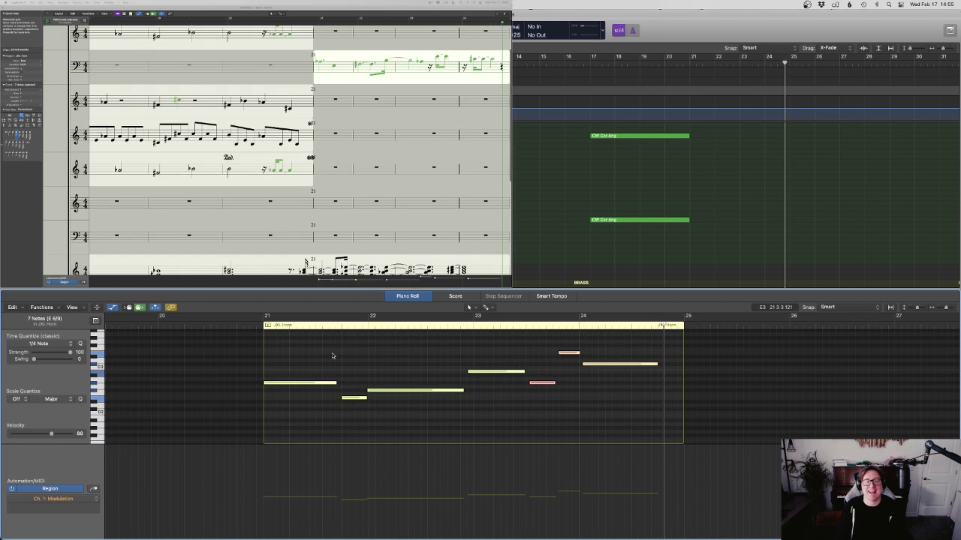
key("q")
left_click(402, 380)
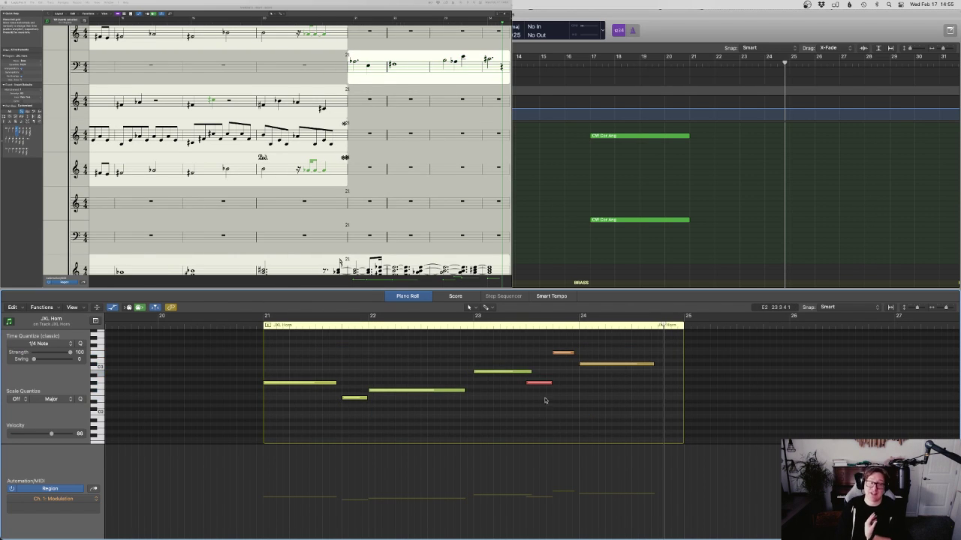
Shorten the bar-23 horn note slightly and lengthen the first horn note to meet the second one
left_click_drag(529, 373, 528, 373)
left_click(488, 363)
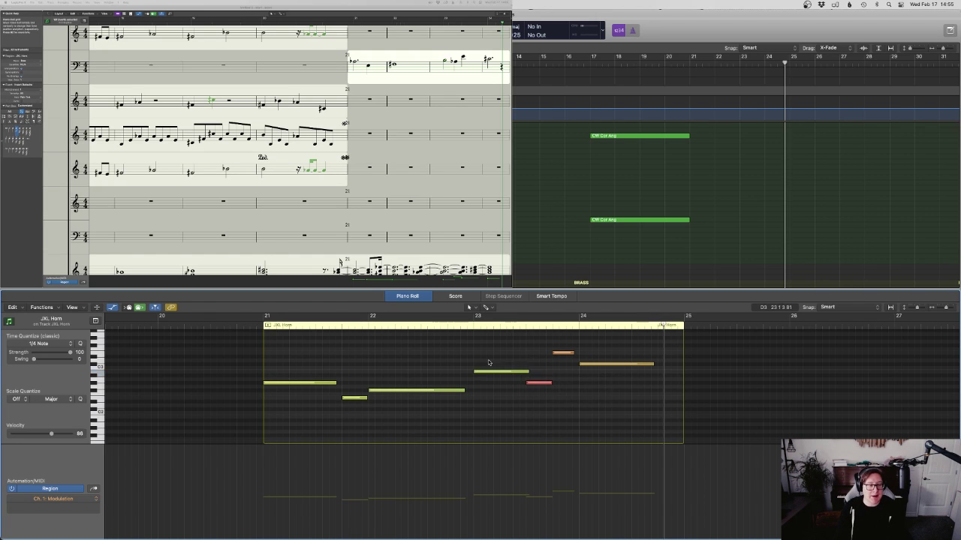
scroll(489, 363, "left", 5)
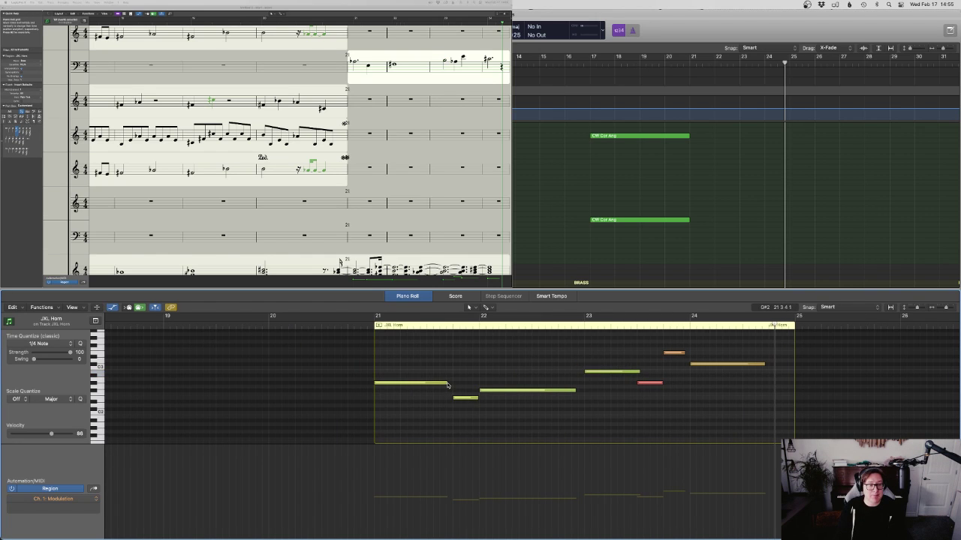
left_click_drag(448, 384, 452, 384)
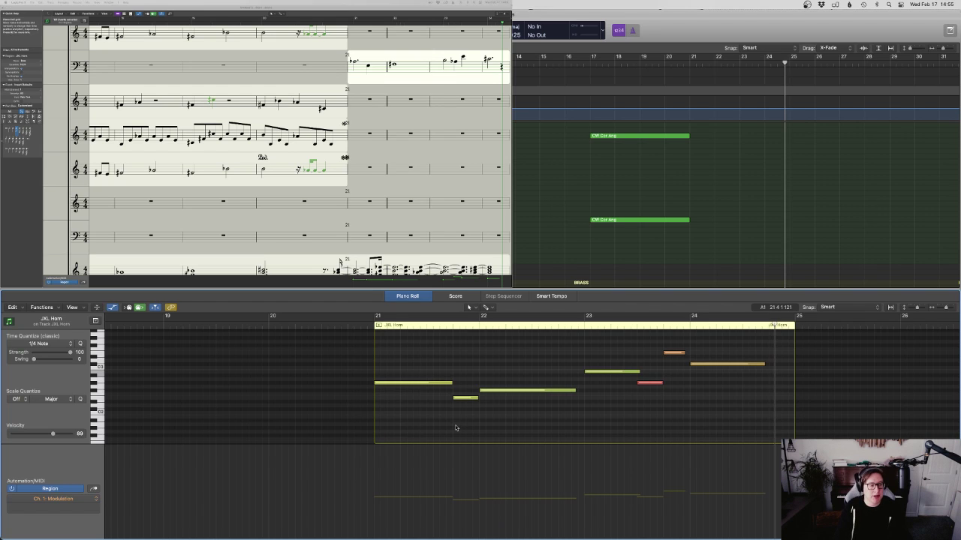
Draw the horn's modulation curve, curving up to bar 22, falling to about 74 at bar 23, peaking at 119 at bar 24 and easing to 88
mouse_move(399, 488)
left_mouse_down()
mouse_move(476, 461)
mouse_move(437, 466)
mouse_move(434, 476)
left_mouse_up()
key("t")
key("w")
key("t")
key("t")
double_click(356, 324)
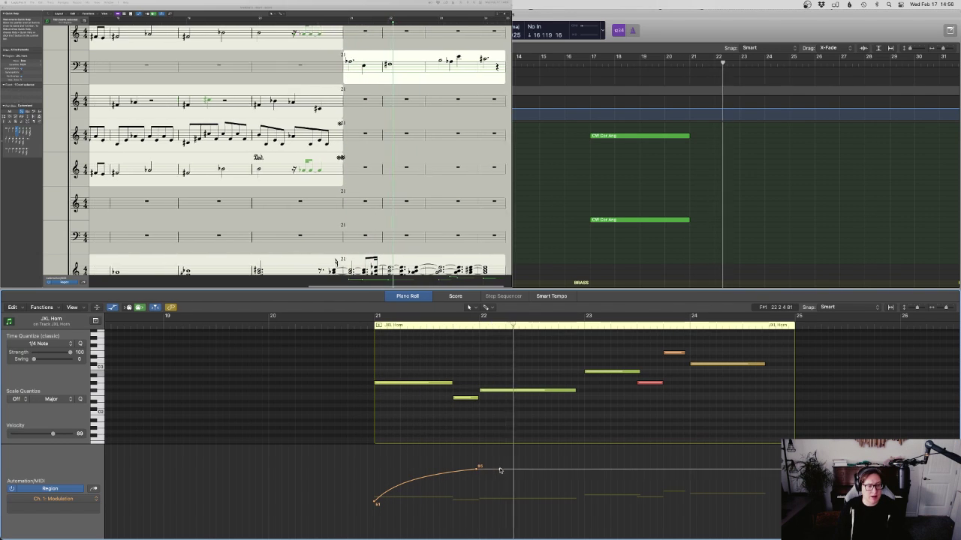
left_click_drag(500, 469, 694, 451)
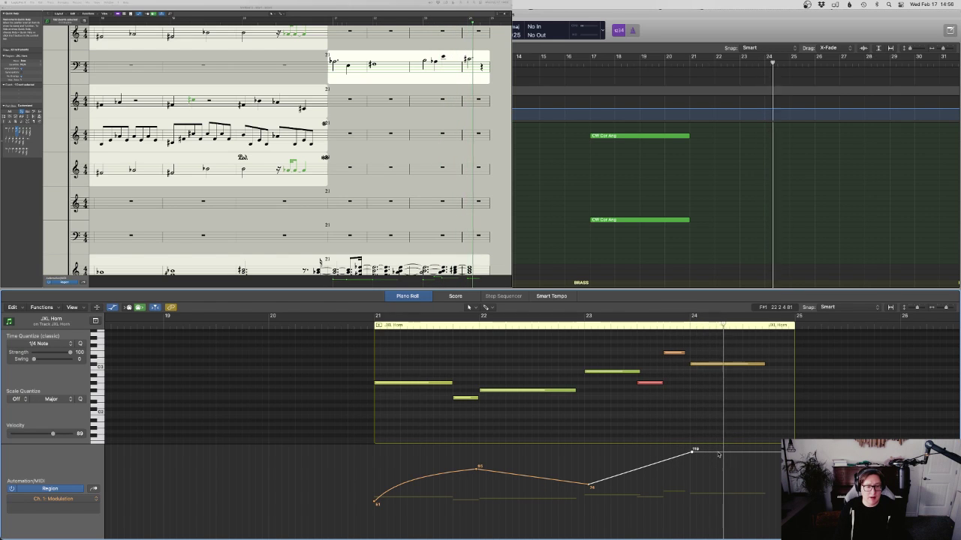
left_click_drag(718, 453, 782, 466)
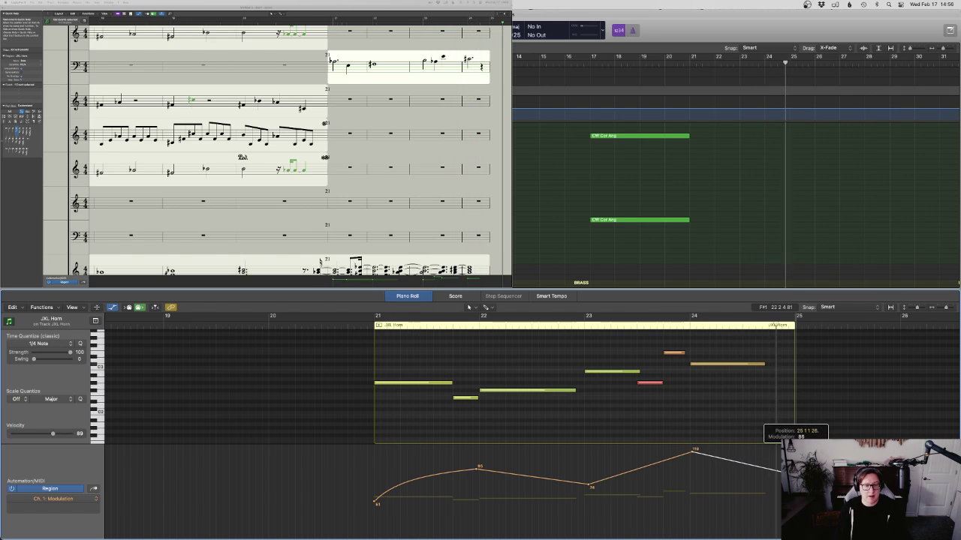
Extend the last horn note almost to the end of the region at bar 25
left_click_drag(764, 365, 789, 367)
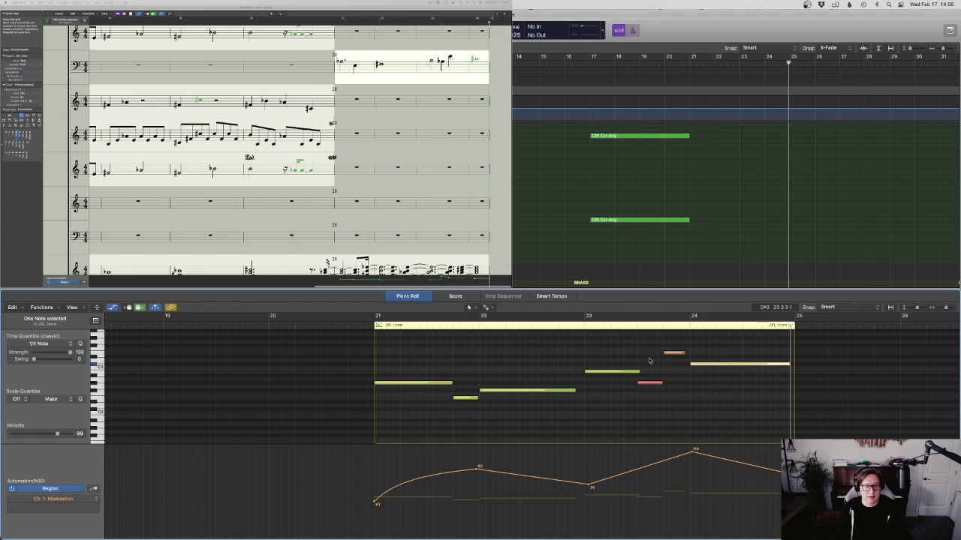
Audition the horn passage around bar 24 and raise its modulation peak at bar 24 to 127
left_click(574, 325)
key("space")
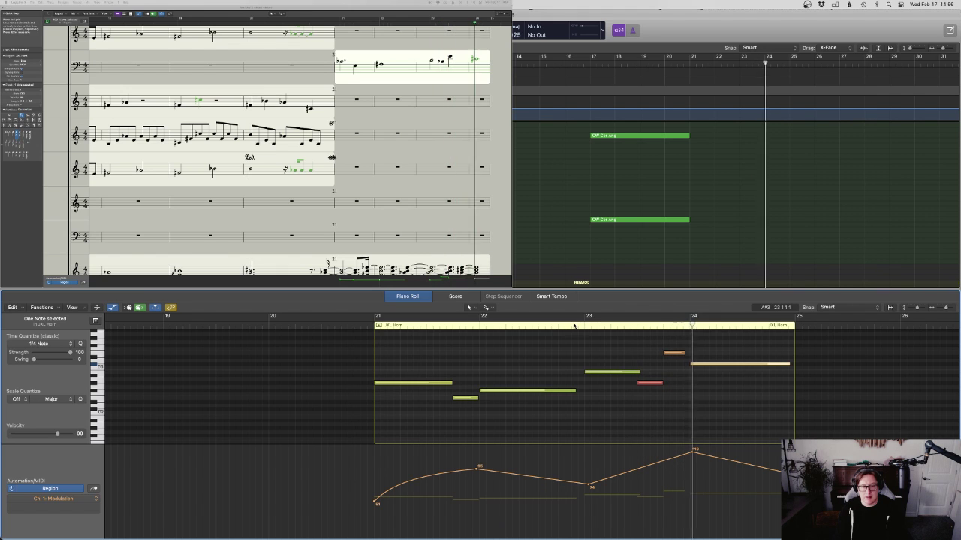
left_click_drag(692, 451, 692, 448)
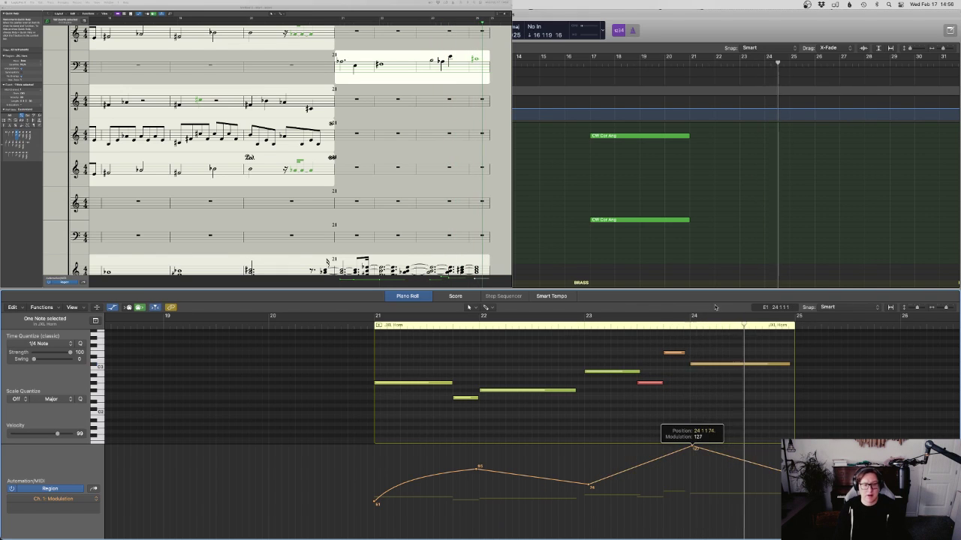
Close the note editor, load the JXL Horns a4 track in the SINE Player, and move the JXL Horn region onto that track
key("e")
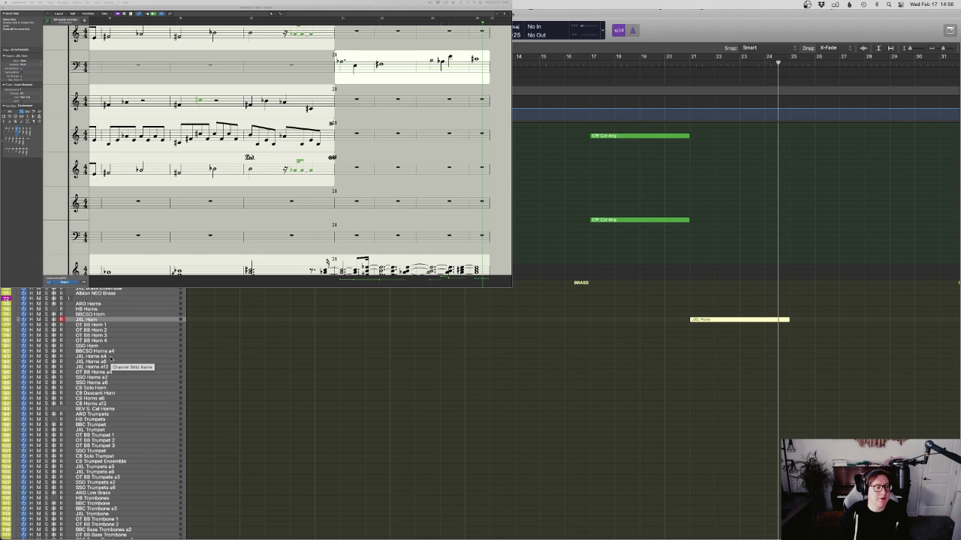
left_click(113, 357)
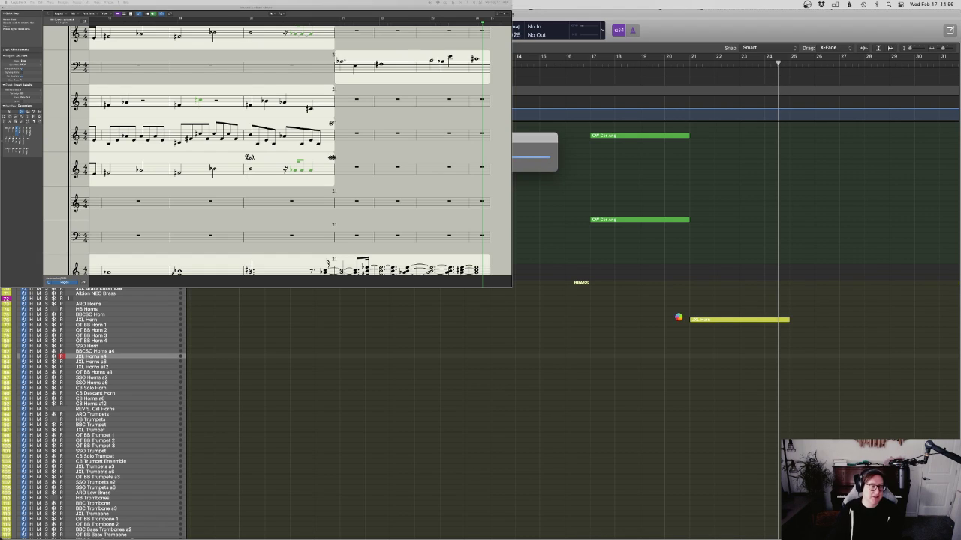
key("ctrl+Up")
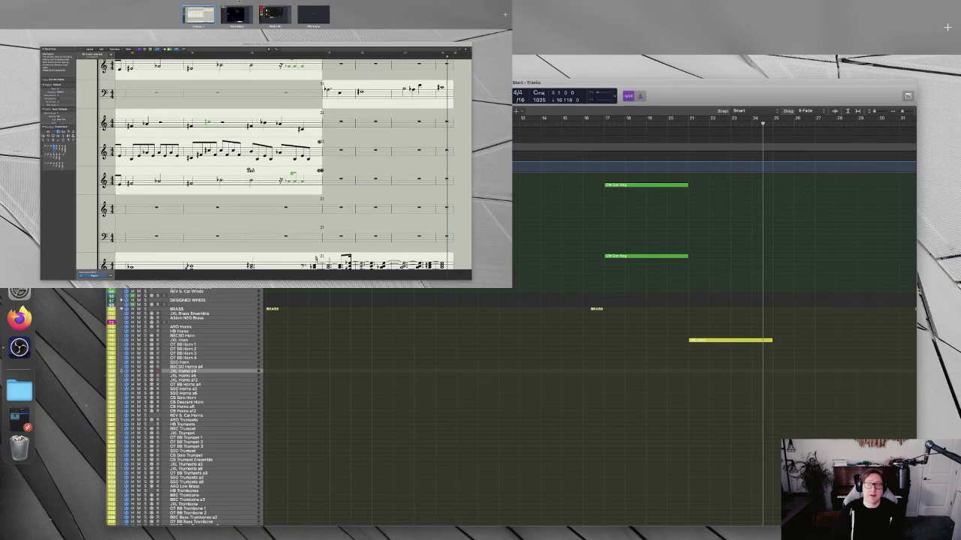
left_click(285, 19)
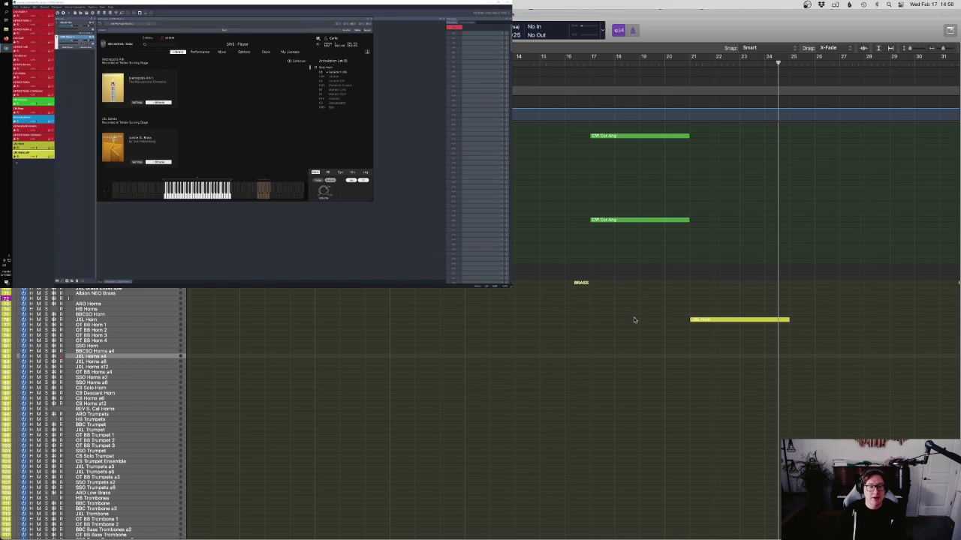
left_click_drag(715, 324, 715, 358)
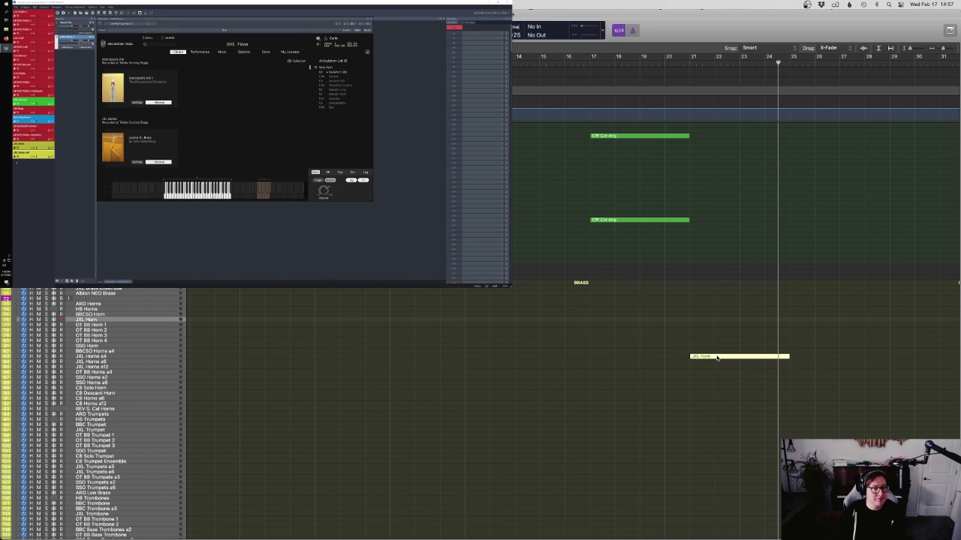
Return to the score and audition the moved horn region, starting playback from bar 20
left_click(669, 69)
left_click(775, 242)
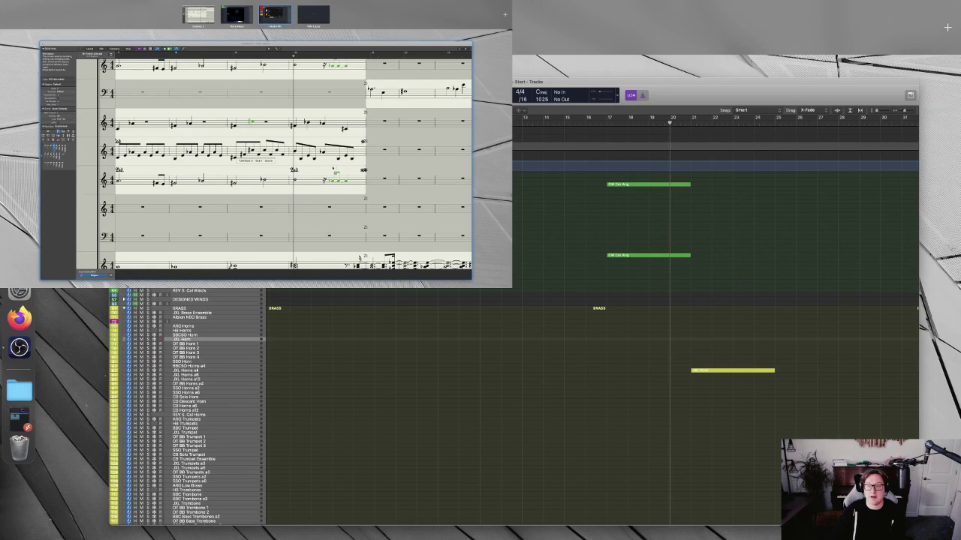
left_click(201, 11)
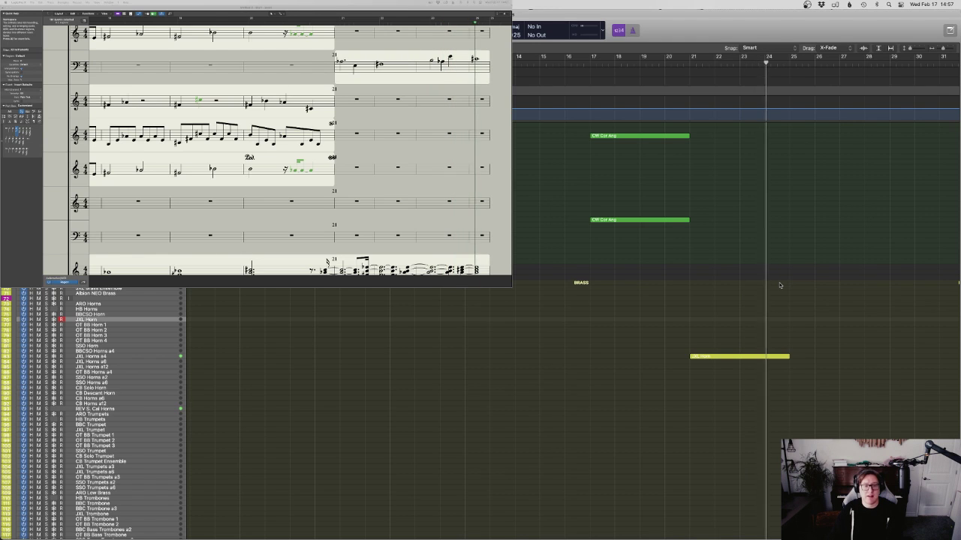
Open the horn region on JXL Horns a4, lower its bar-24 modulation peak to 115, and audition the change
left_click(725, 355)
double_click(725, 354)
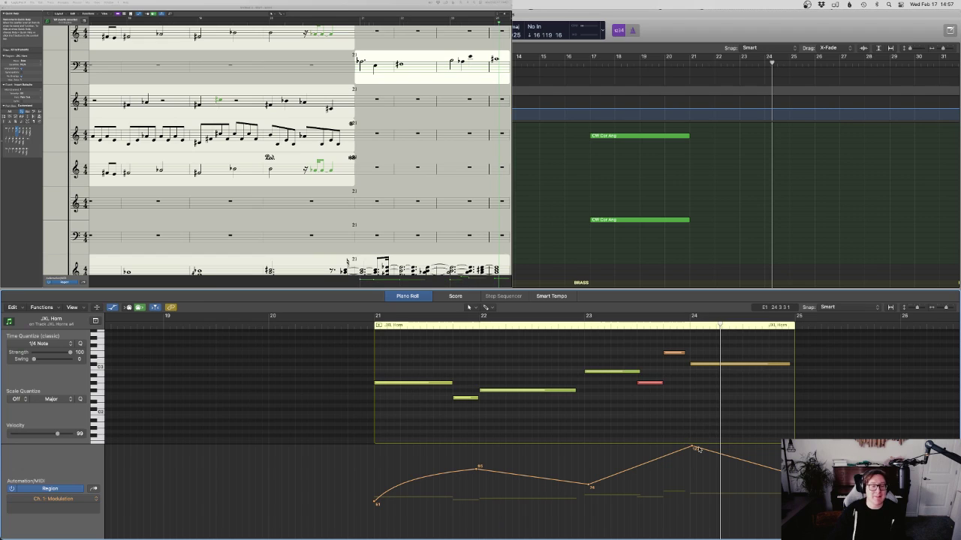
left_click_drag(686, 445, 698, 460)
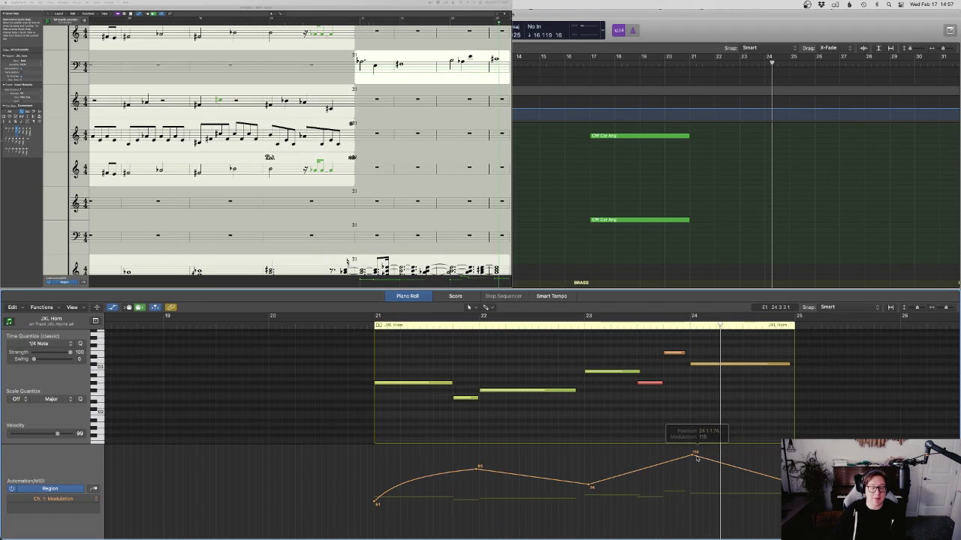
left_click(575, 328)
key("space")
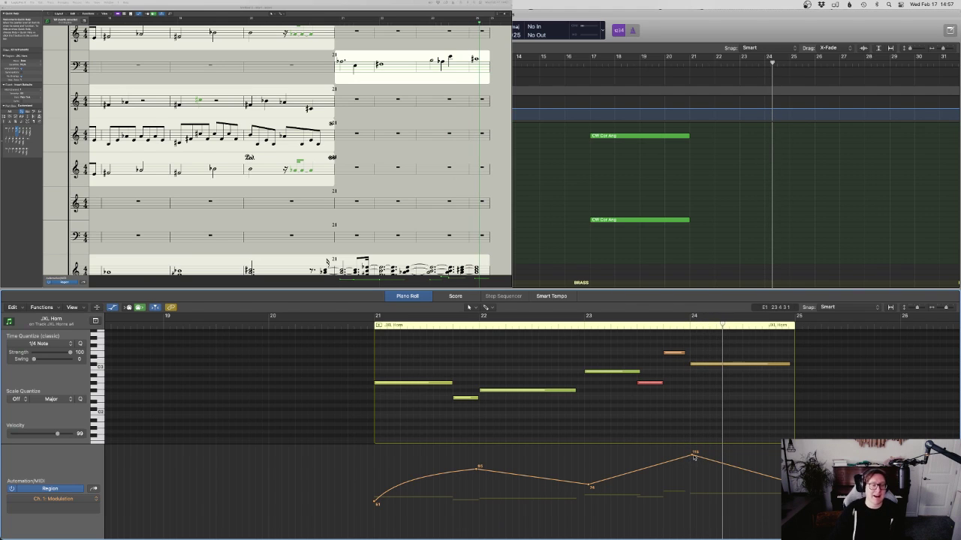
Lower the bar-24 modulation peak to 104 and bend the curve segments between bars 22 and 24 into a smooth dip
left_click_drag(692, 456, 670, 472)
key("t")
key("w")
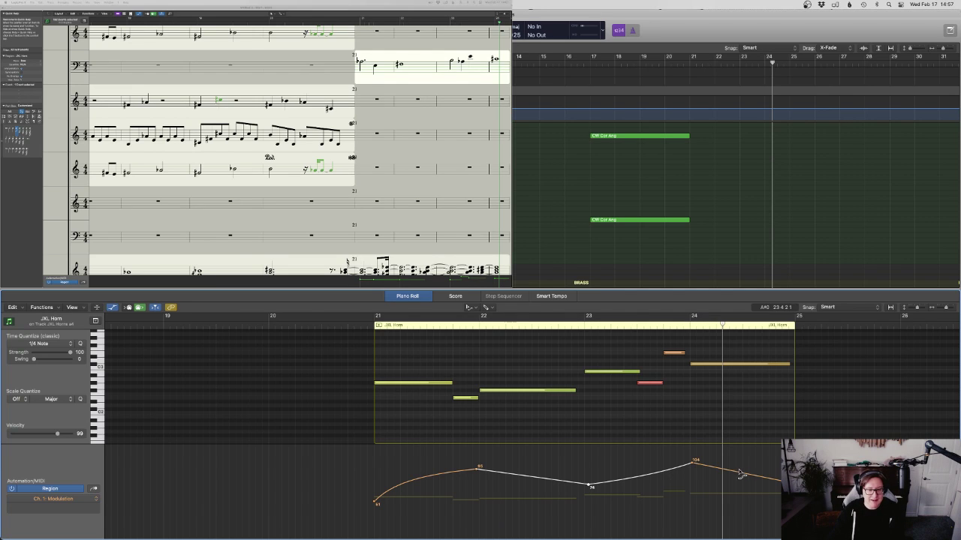
key("t")
key("t")
key("t")
key("t")
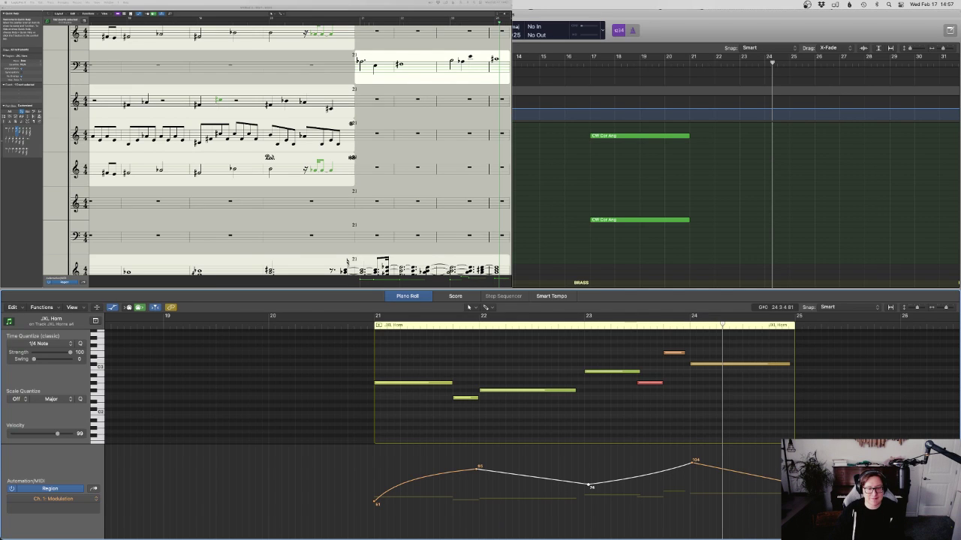
Lower the final modulation point at the end of bar 24, audition the horns, and close the note editor
left_click_drag(793, 483, 793, 500)
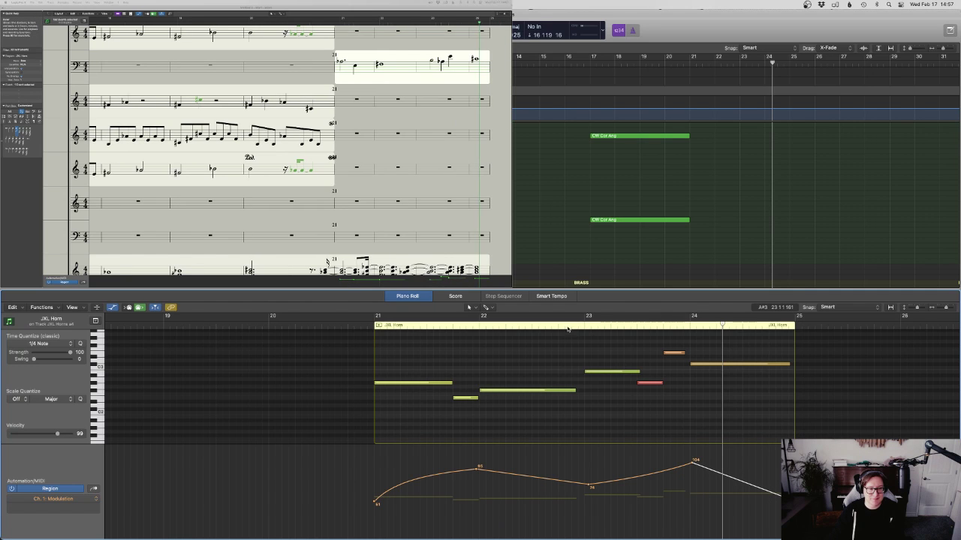
double_click(567, 328)
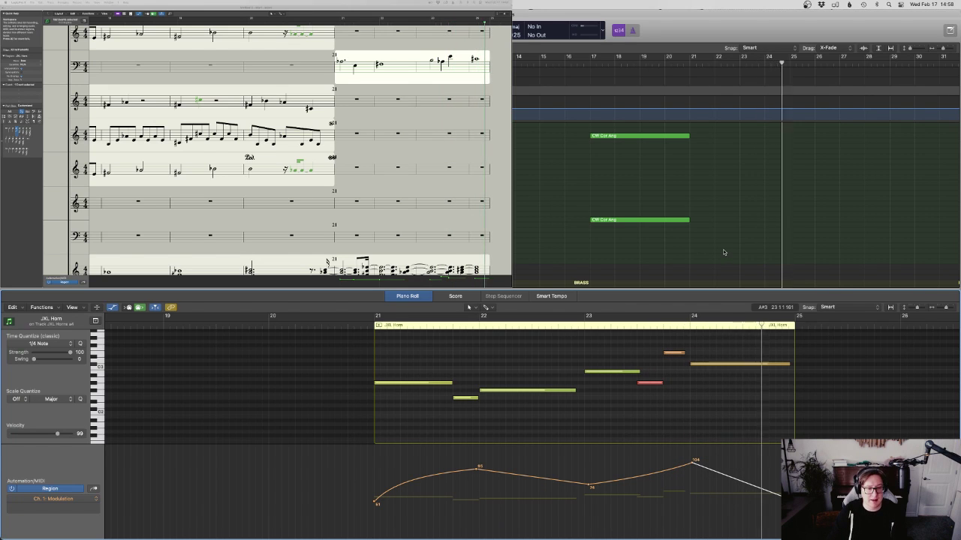
key("e")
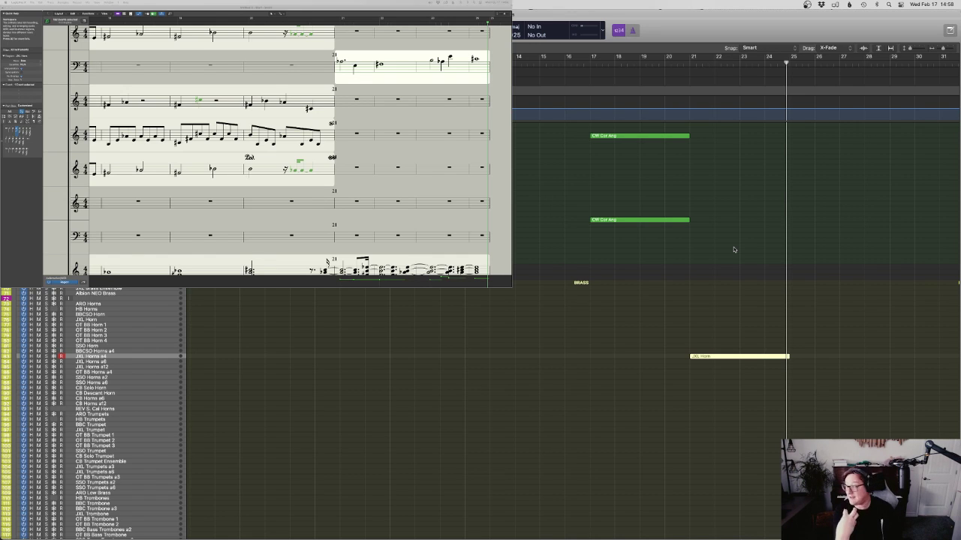
scroll(734, 250, "down", 1)
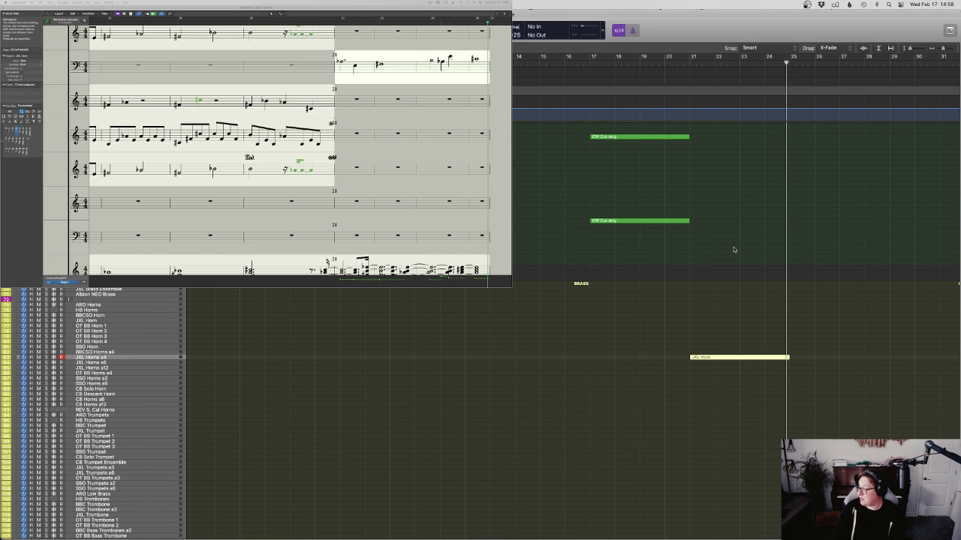
scroll(734, 250, "right", 1)
scroll(734, 250, "down", 1)
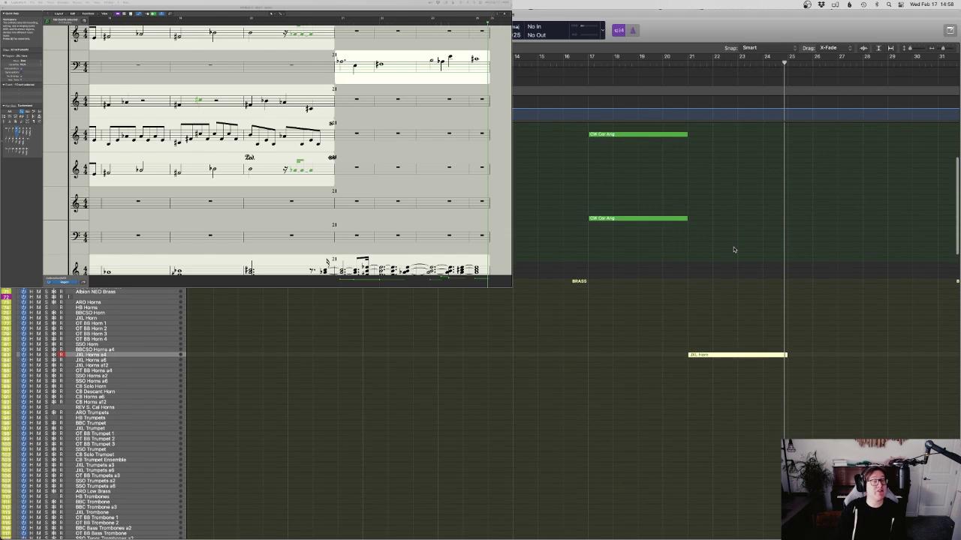
left_click(683, 64)
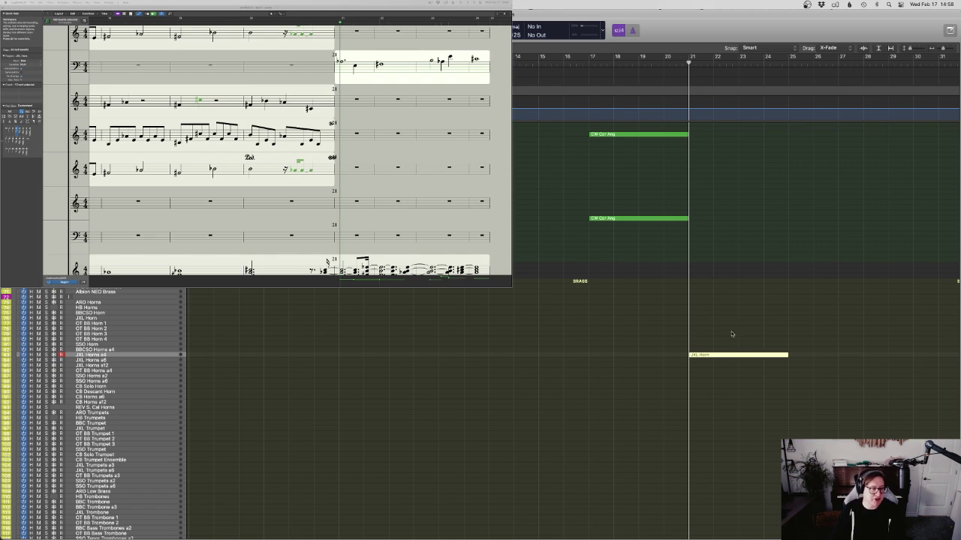
scroll(743, 325, "down", 10)
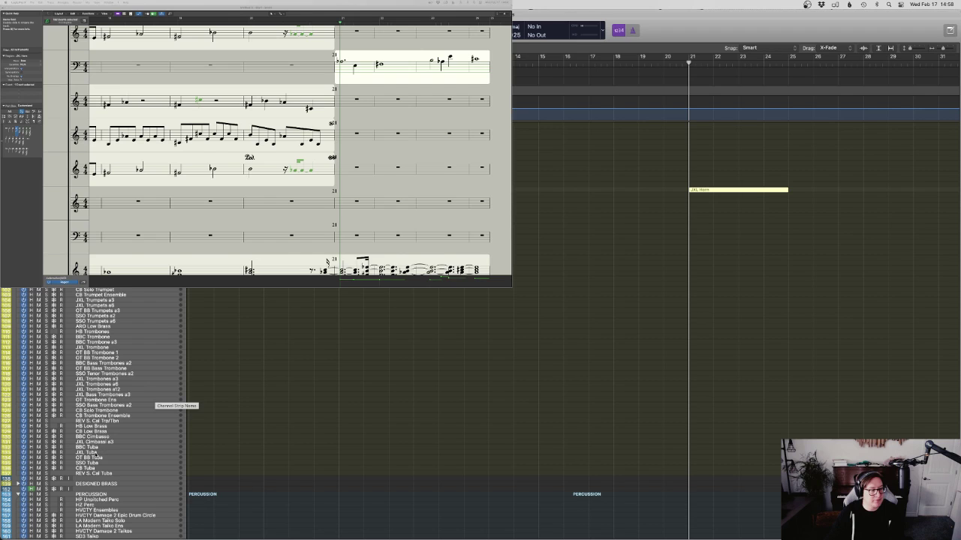
left_click(95, 452)
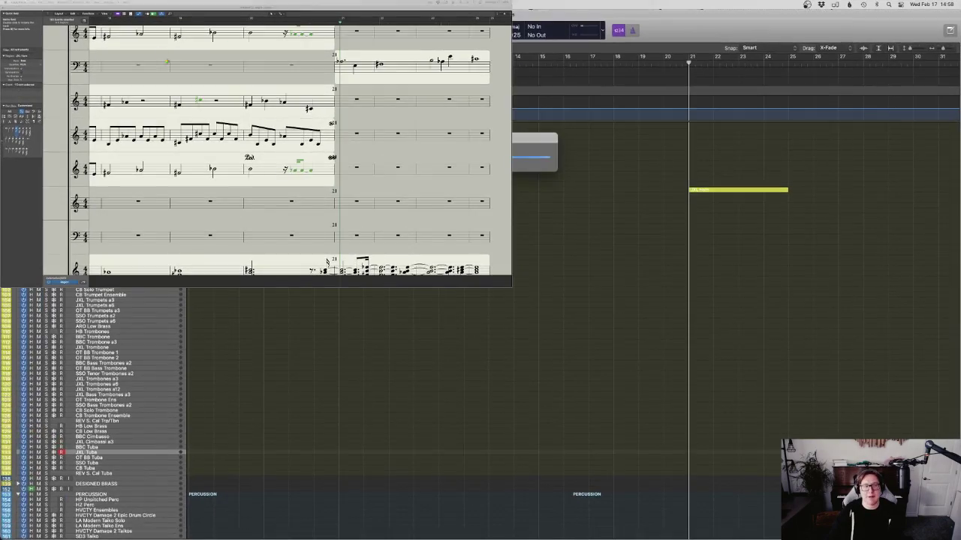
key("ctrl+Up")
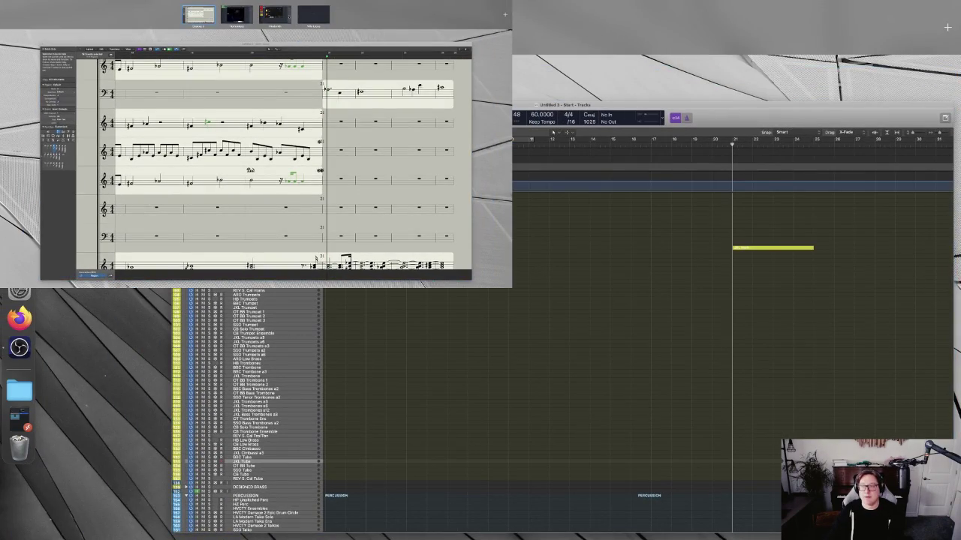
key("ctrl+Up")
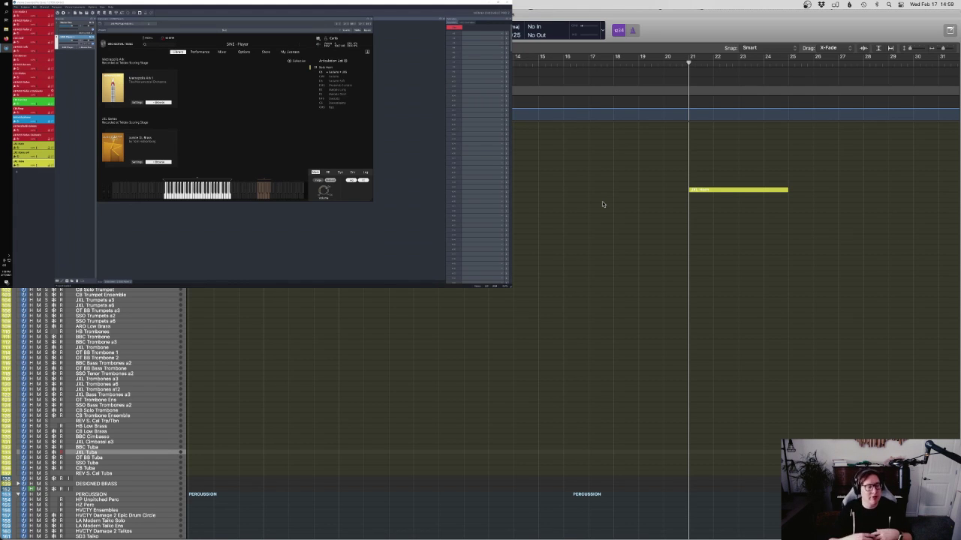
scroll(607, 207, "up", 15)
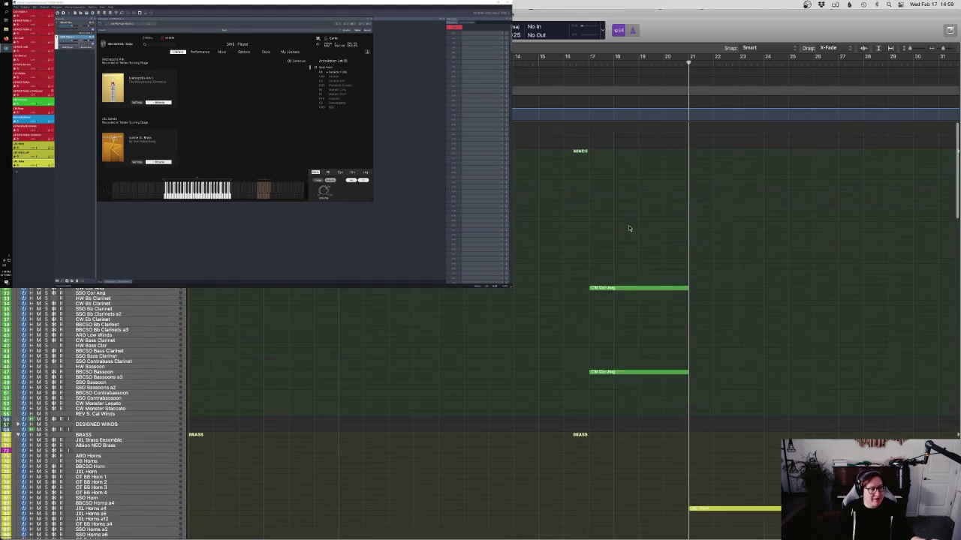
scroll(686, 233, "down", 20)
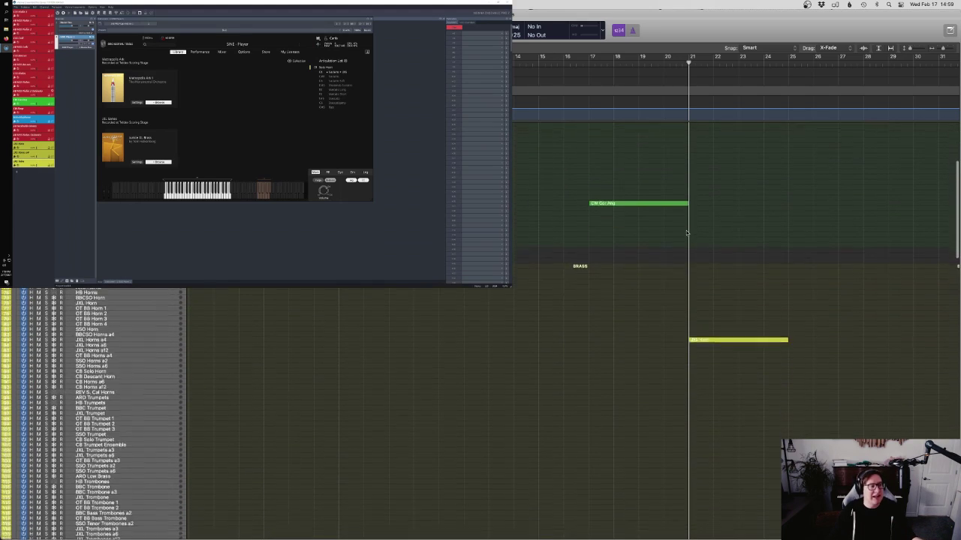
scroll(686, 233, "up", 20)
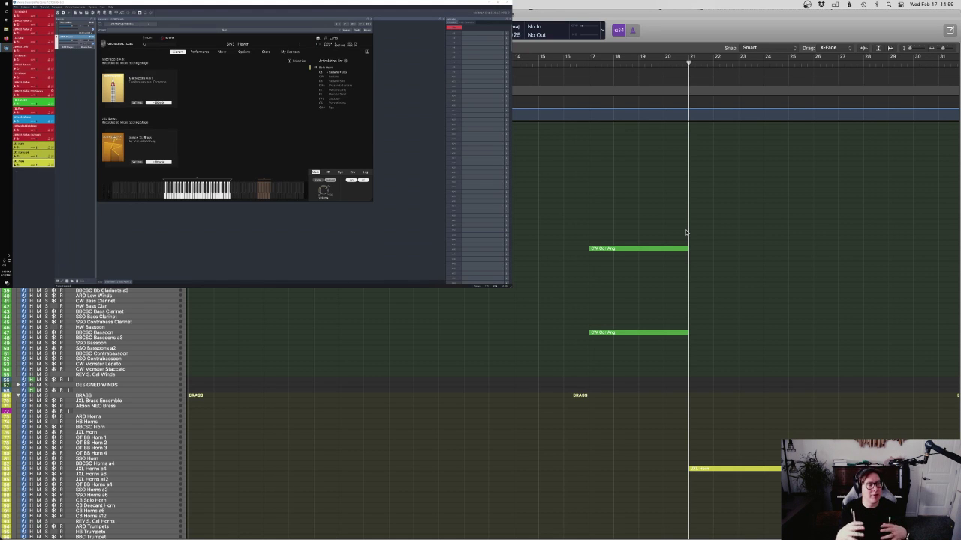
Return to the score and record the tuba part over bars 21 to 24, stopping at bar 25
key("ctrl+Up")
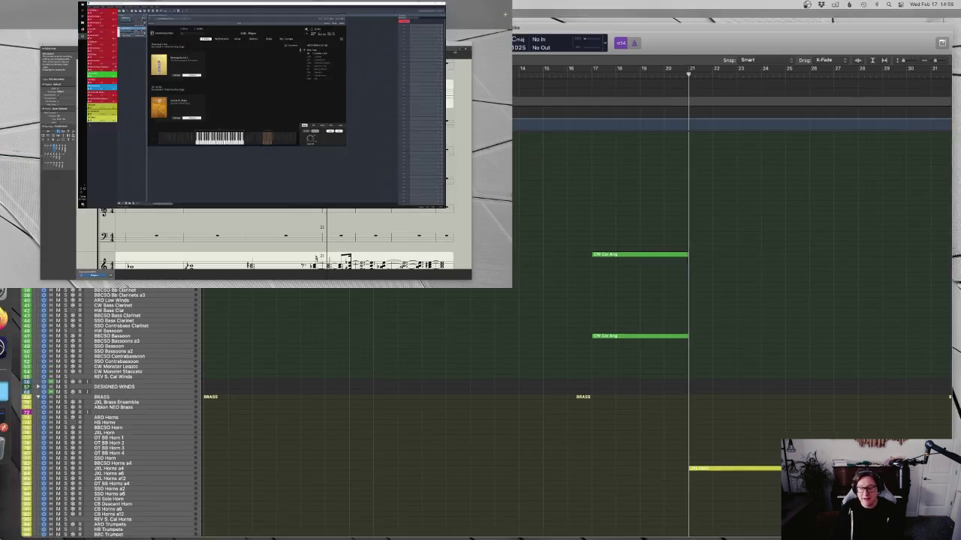
left_click(233, 221)
scroll(233, 222, "down", 3)
scroll(234, 222, "down", 1)
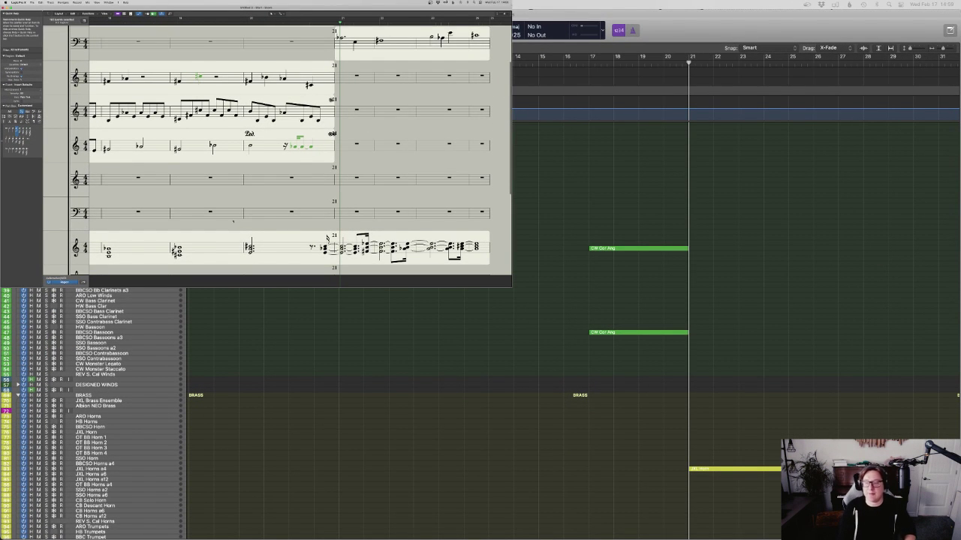
key("r")
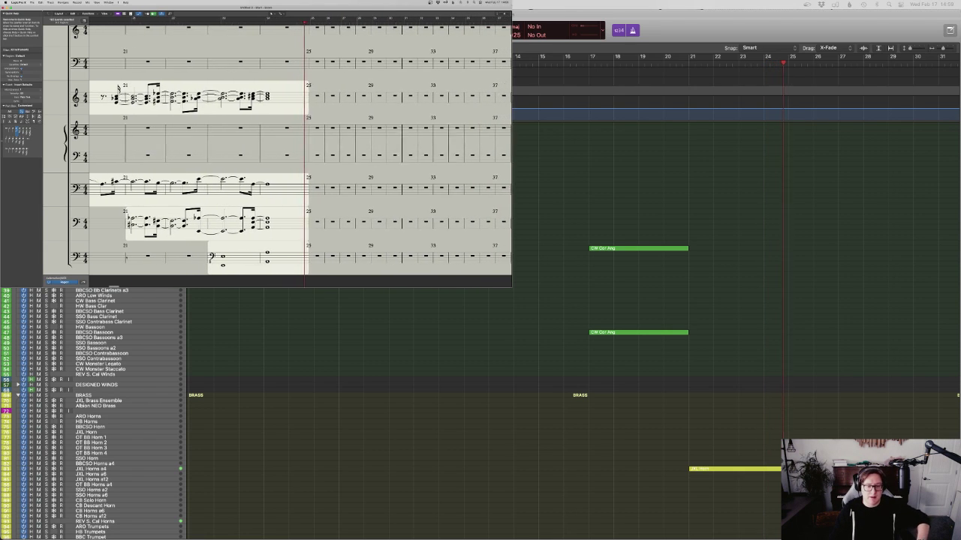
key("space")
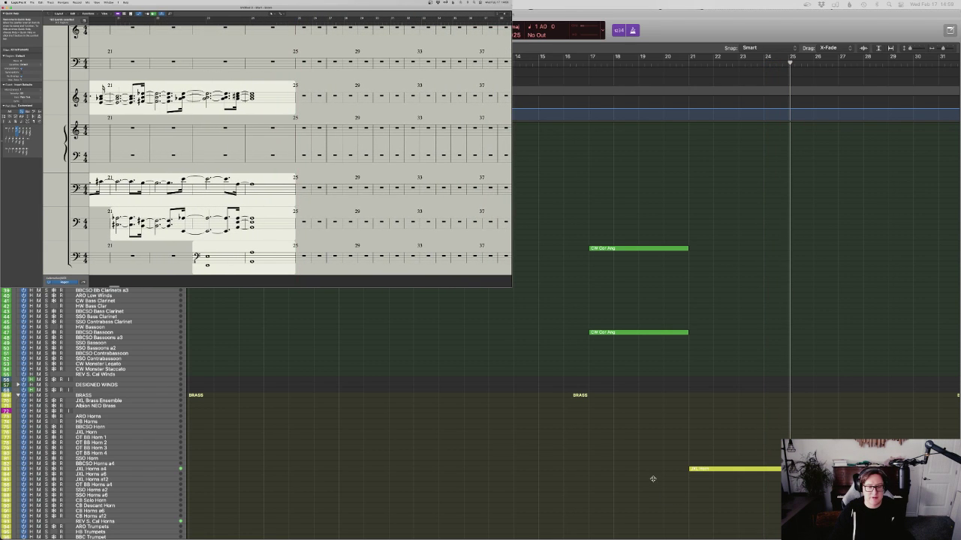
Open the recorded JXL Tuba region and quantize all its notes to 1/4 Note
scroll(706, 484, "down", 10)
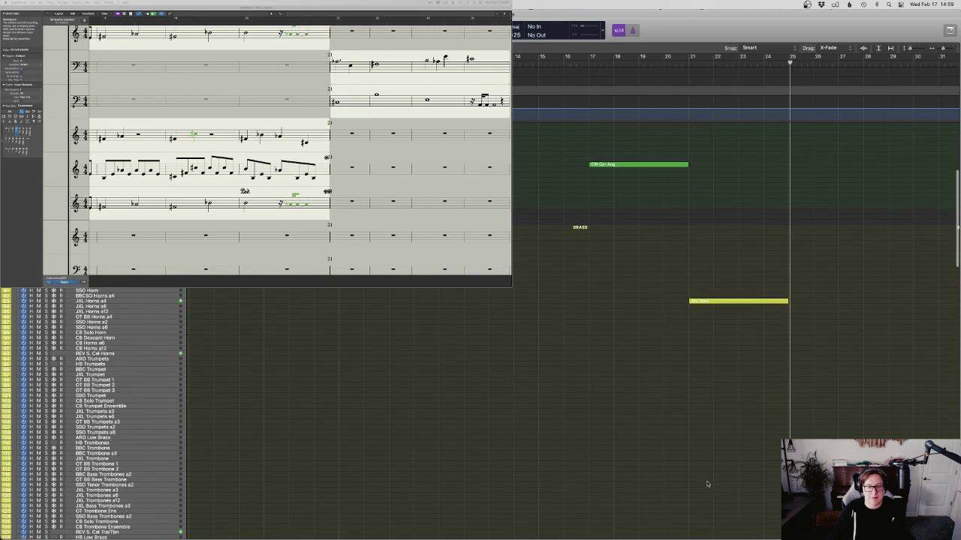
double_click(721, 321)
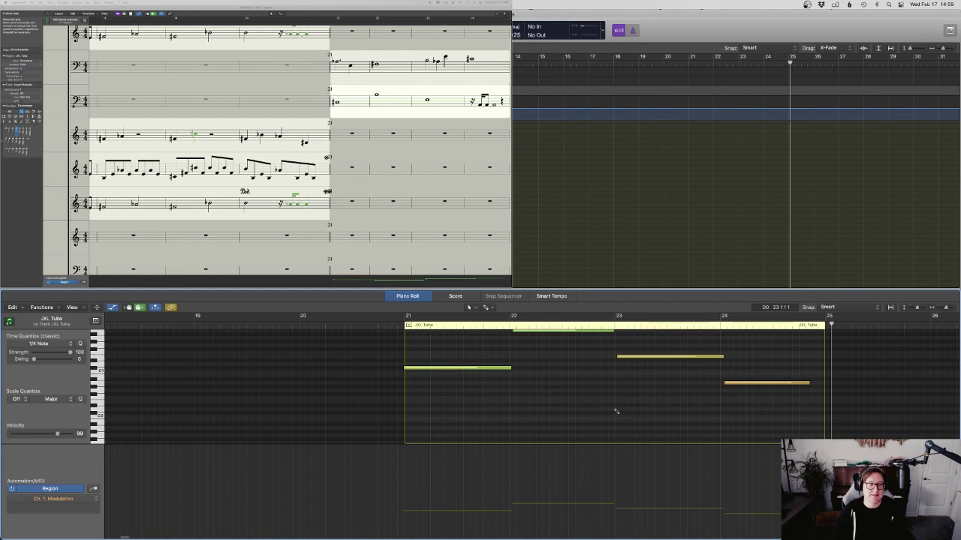
key("super+a")
key("q")
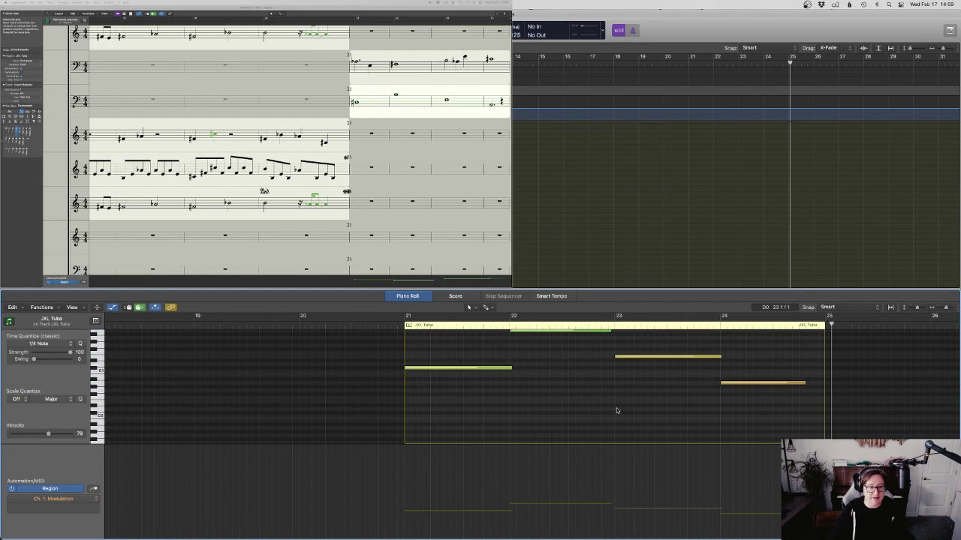
Draw the tuba's modulation as a curve rising from about 14 at bar 21 to 84 at bar 23, and audition it
scroll(617, 410, "up", 3)
left_click(434, 515)
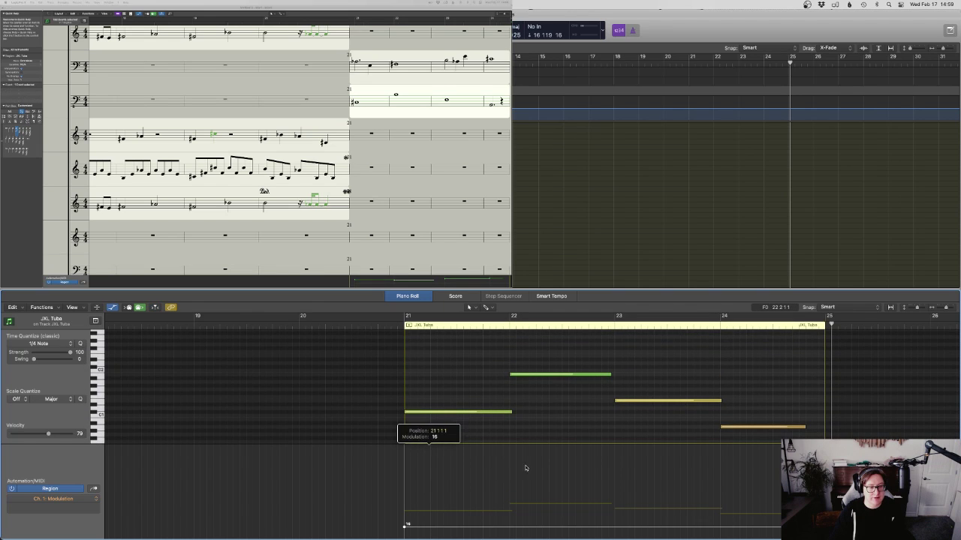
left_click(486, 527)
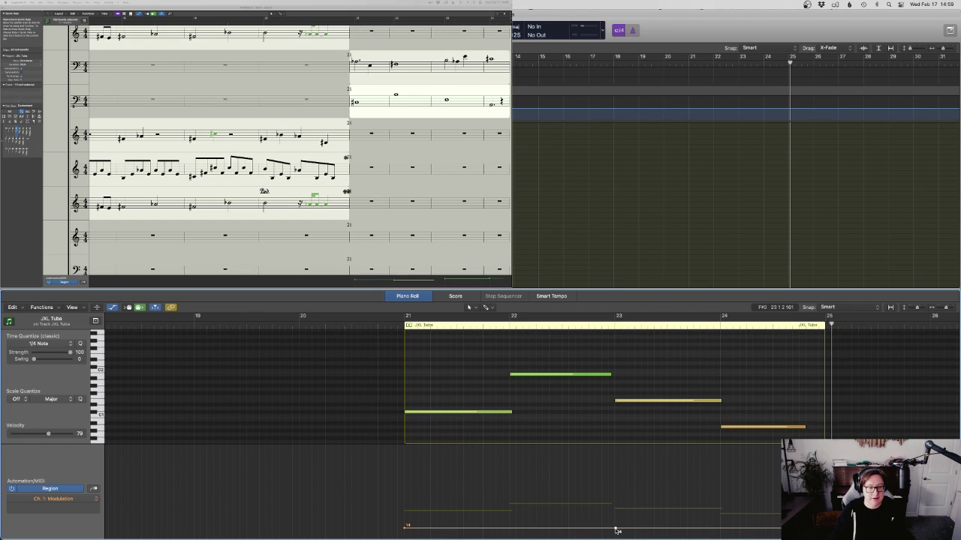
left_click_drag(617, 529, 577, 500)
key("t")
key("u")
double_click(388, 325)
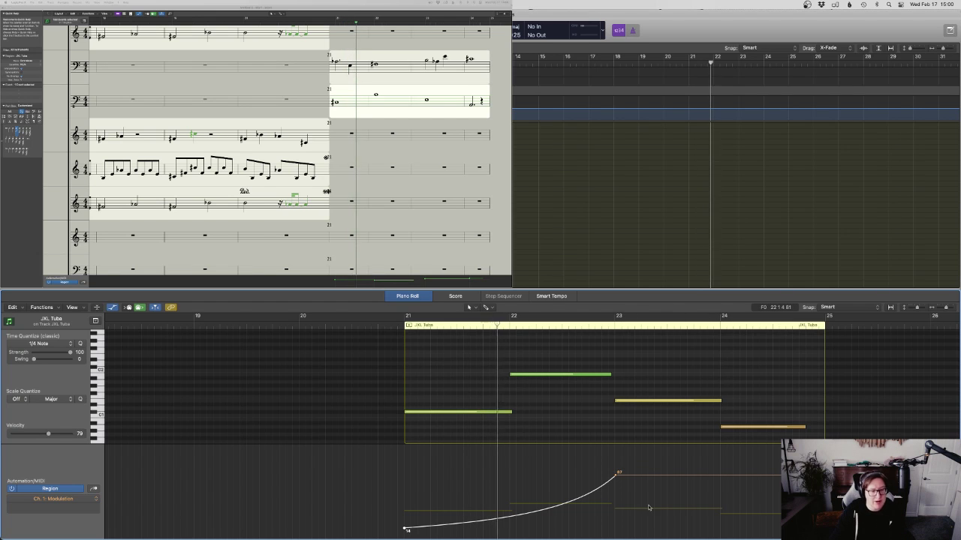
left_click_drag(637, 475, 637, 479)
left_click_drag(574, 492, 575, 501)
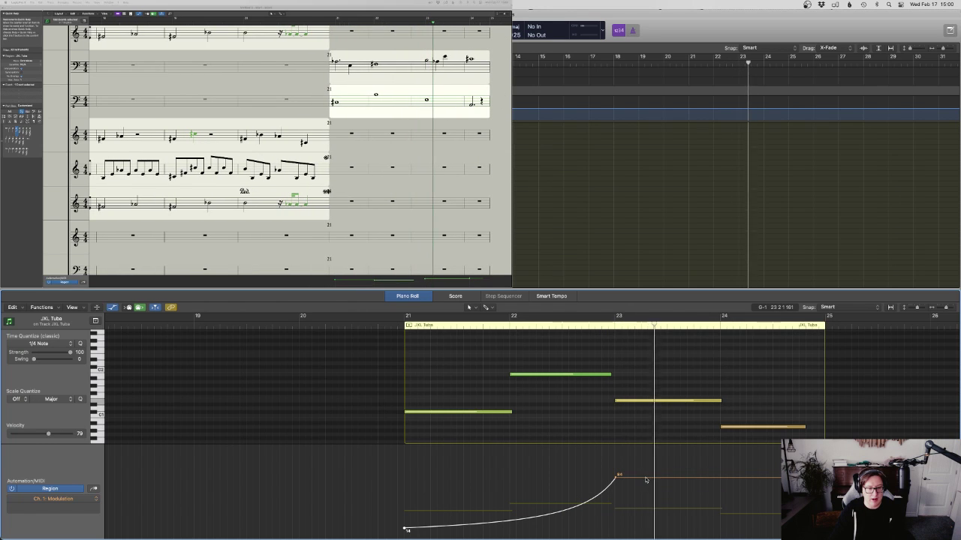
Shape the tuba's modulation to 74 at bar 23 and 96 at bar 24 with a closing fall, and lengthen the final note
left_click(678, 478)
left_click_drag(677, 479, 827, 530)
left_click_drag(807, 429, 818, 428)
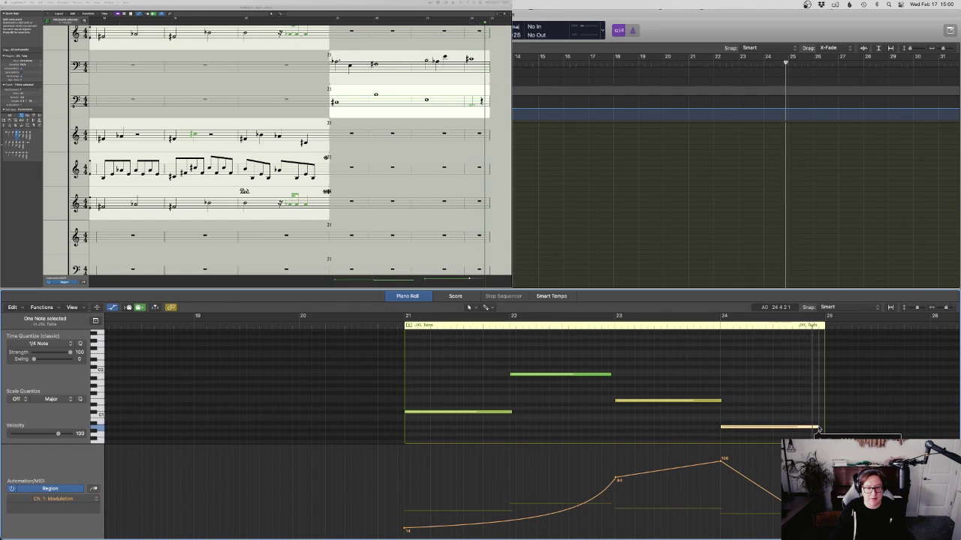
left_click_drag(667, 470, 667, 477)
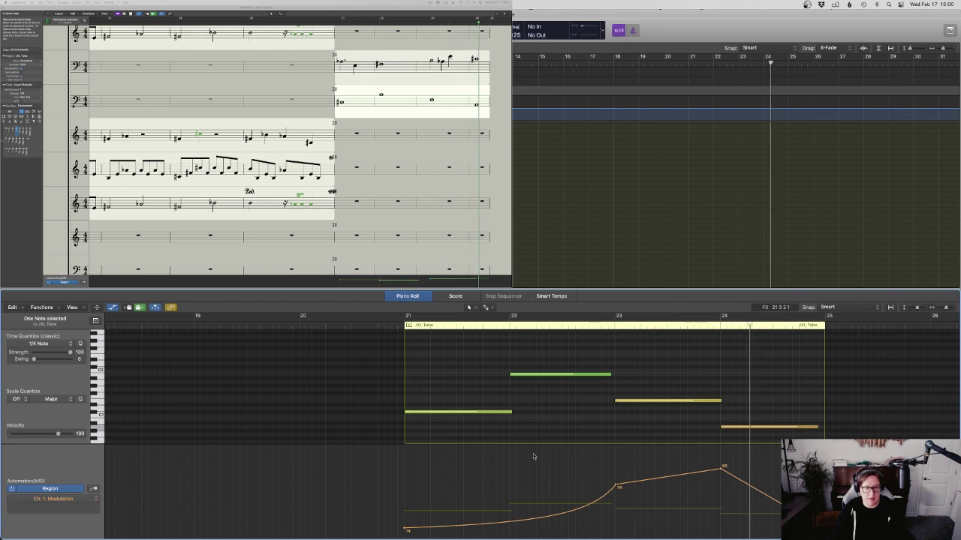
key("e")
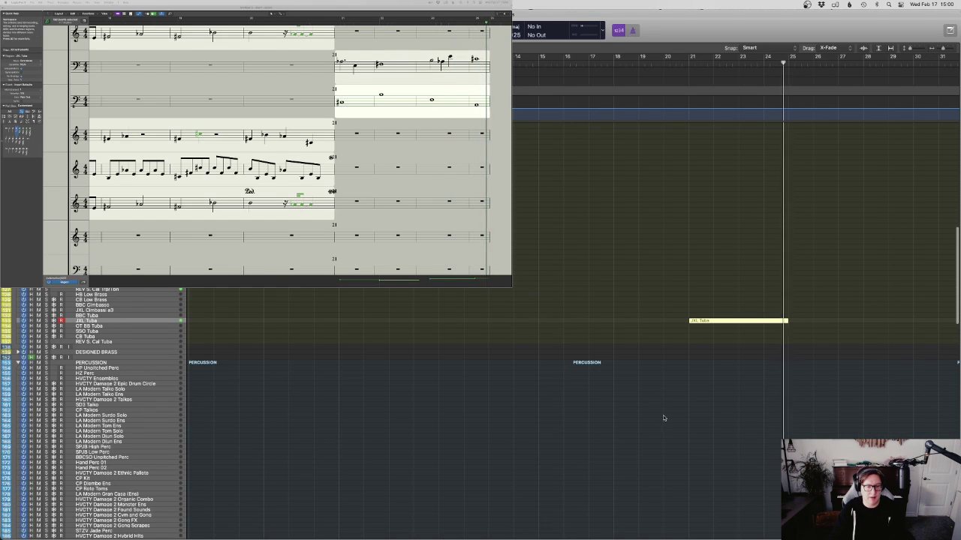
Record new chords on the AB MSS Violin 2 Ostinato track from bar 28 to bar 32
scroll(686, 360, "down", 10)
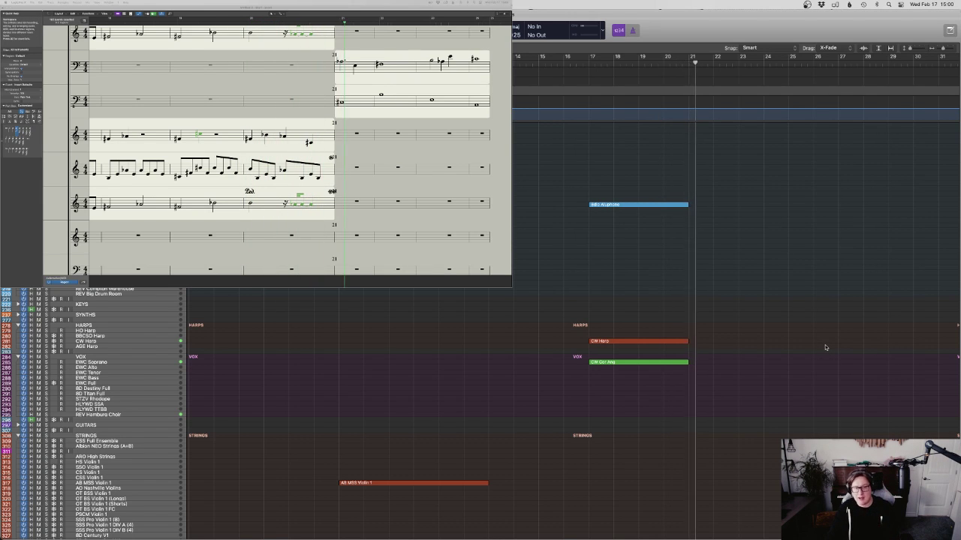
scroll(824, 347, "up", 10)
scroll(824, 347, "up", 4)
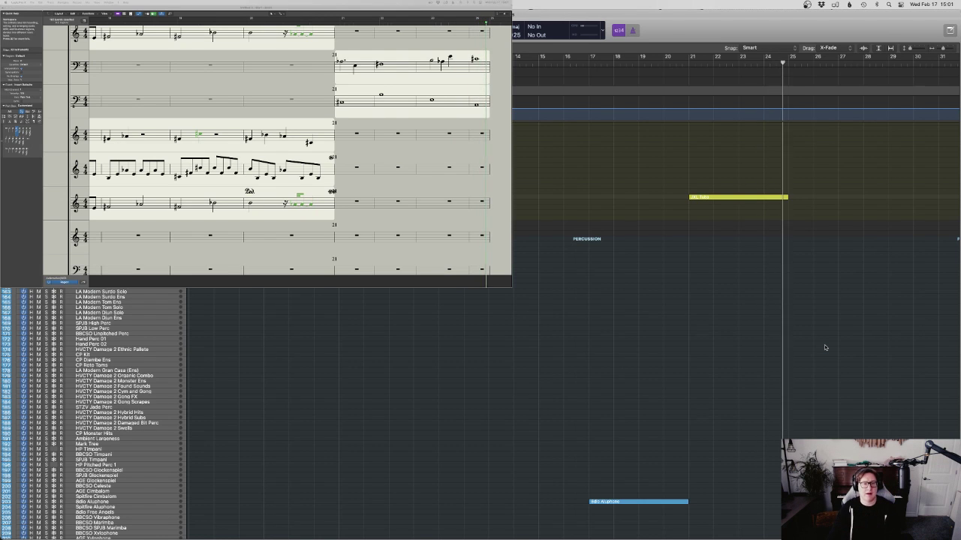
scroll(802, 342, "down", 20)
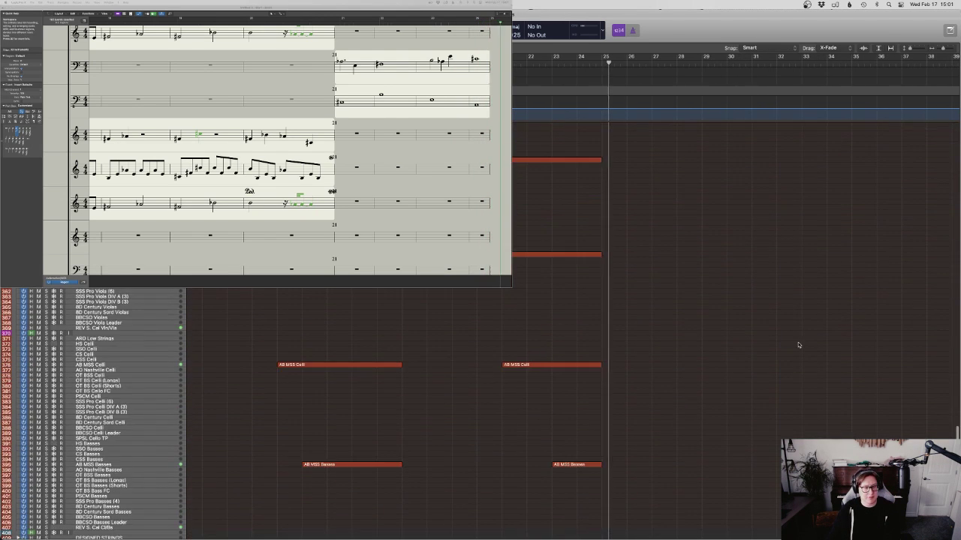
scroll(743, 343, "up", 3)
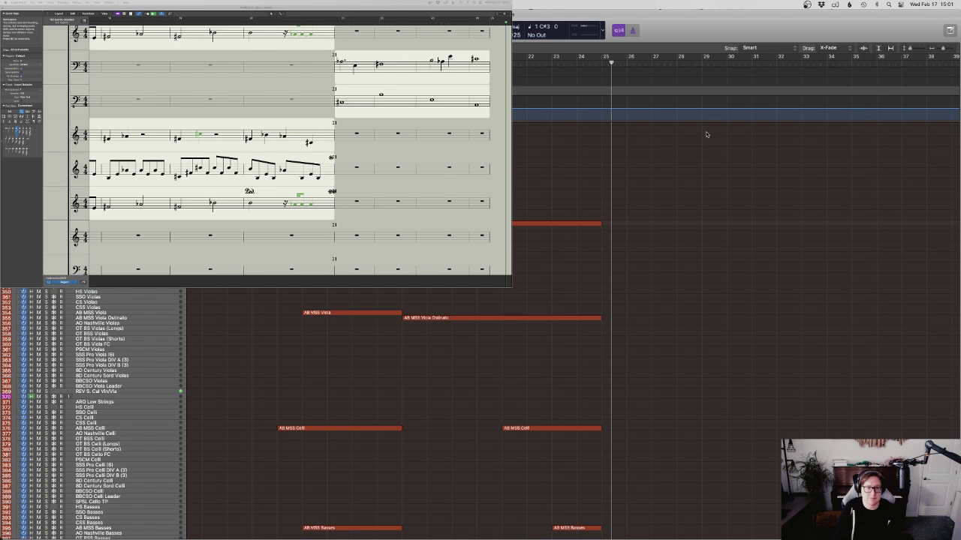
left_click(681, 63)
key("r")
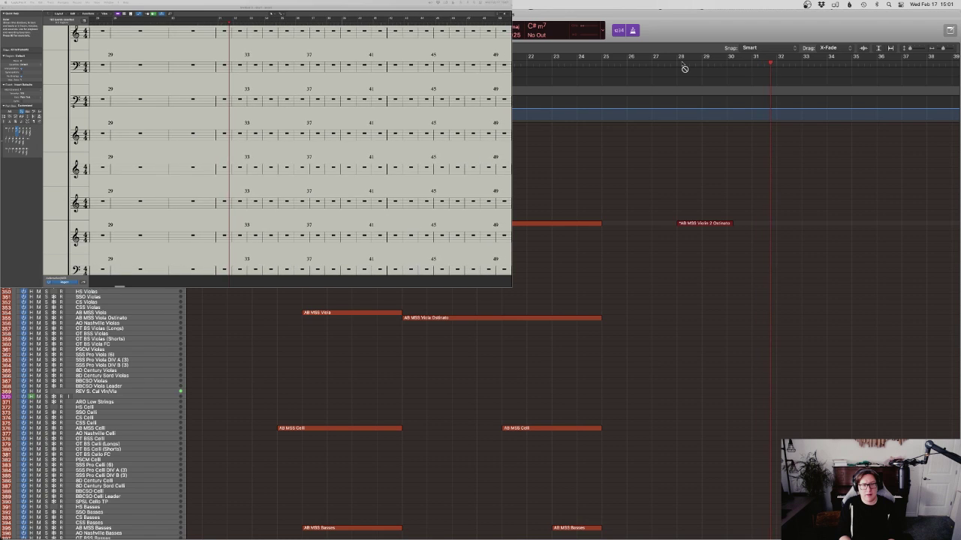
key("space")
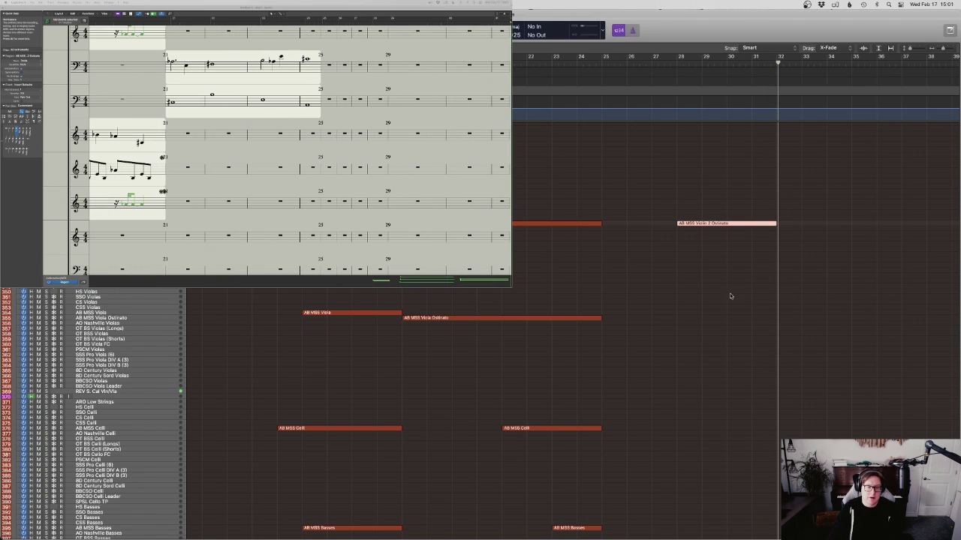
Open the new Violin 2 Ostinato region's notes and quantize them all to 1/4 Note
key("p")
scroll(566, 399, "left", 5)
left_click_drag(563, 419, 310, 344)
key("q")
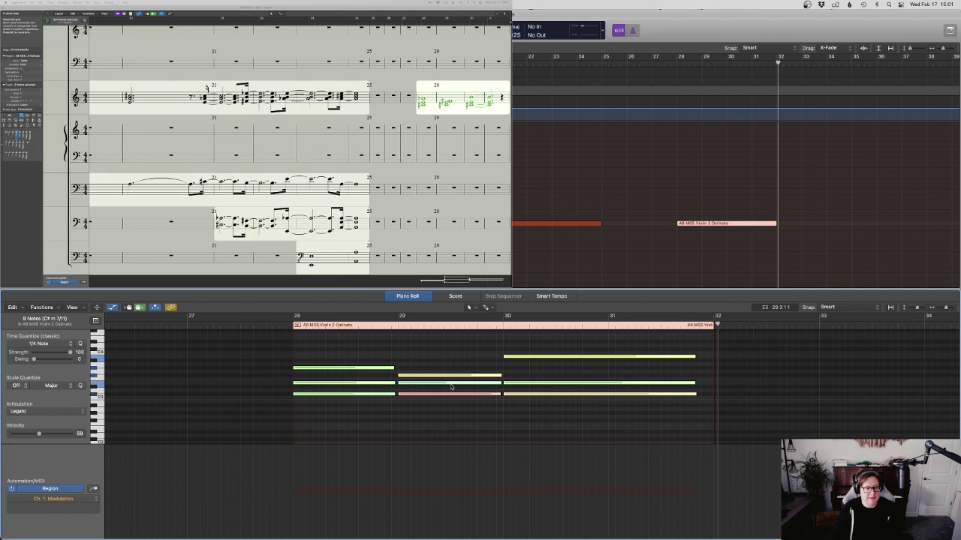
left_click(443, 415)
scroll(385, 410, "left", 2)
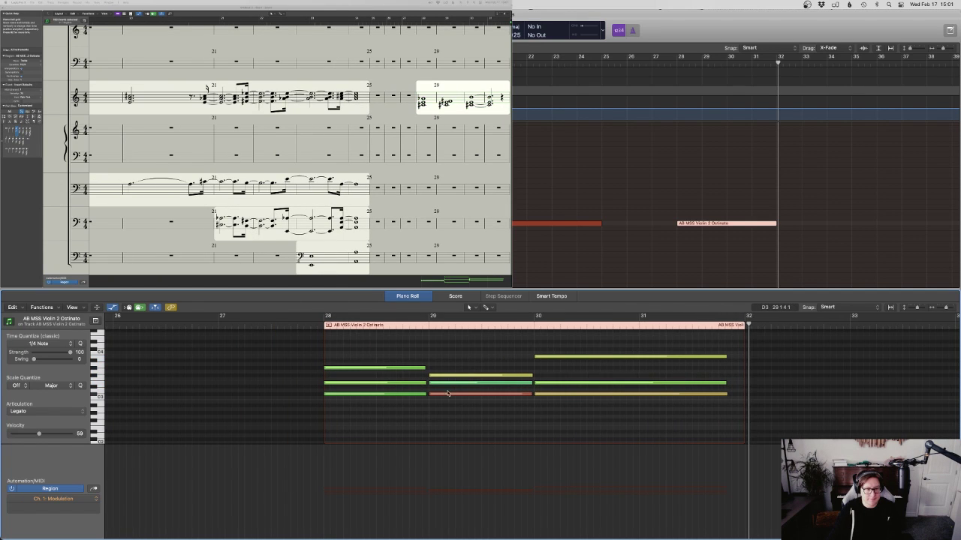
Move the new Violin 2 Ostinato region to bar 25 and join it with the preceding region
left_click_drag(678, 225, 634, 225)
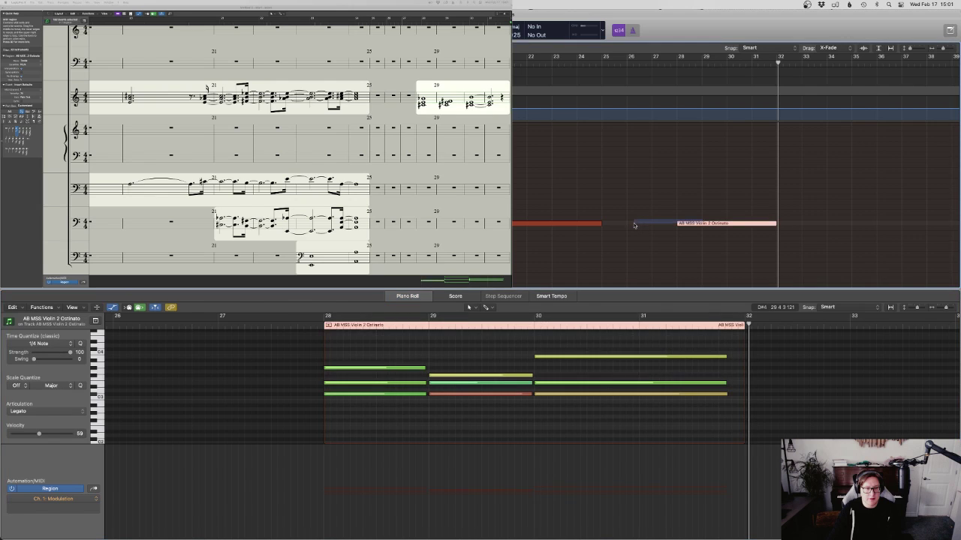
left_click_drag(724, 225, 578, 230)
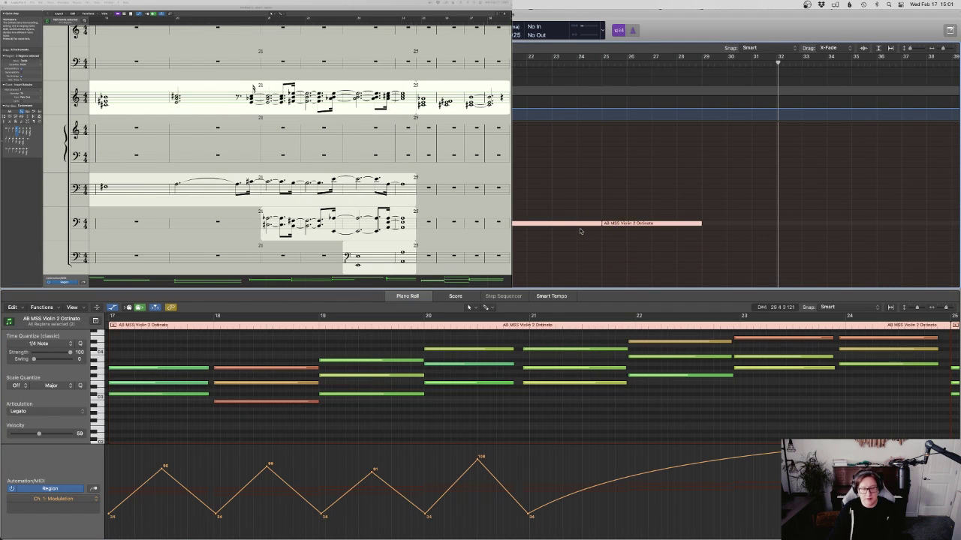
key("super+j")
scroll(824, 383, "right", 10)
scroll(800, 384, "right", 4)
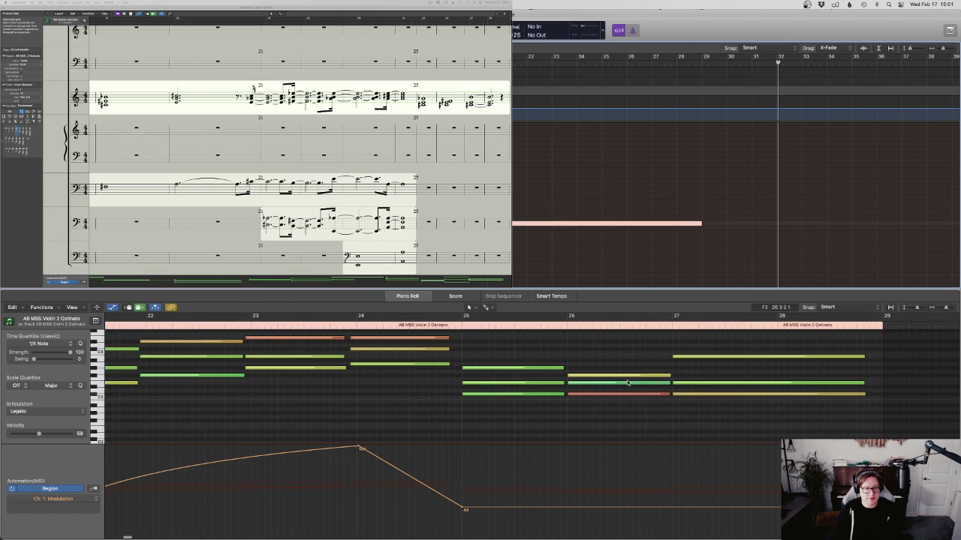
Audition the transition from bar 24 and lengthen that bar's three chord notes slightly towards bar 25
left_click(408, 327)
scroll(449, 373, "up", 3)
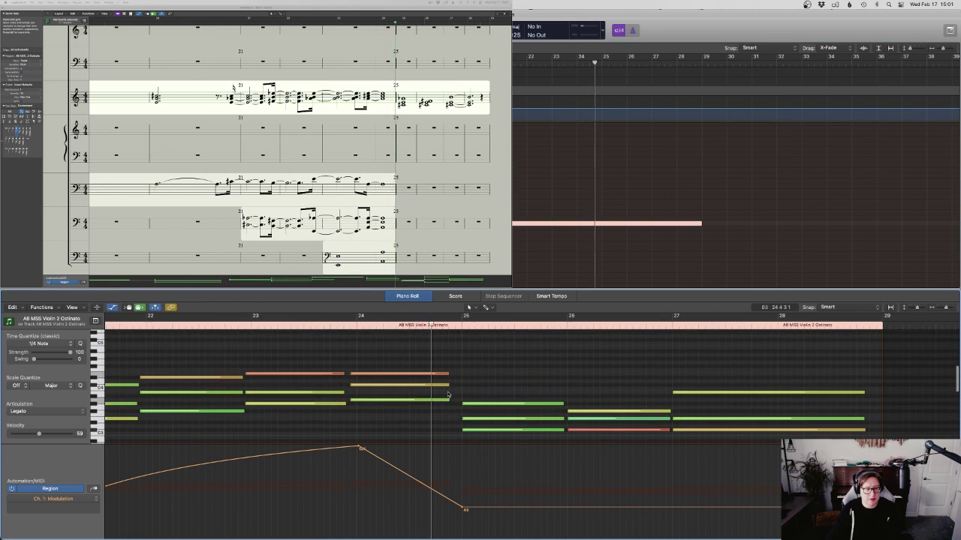
left_click_drag(452, 416, 452, 374)
scroll(443, 364, "down", 1)
left_click(499, 361)
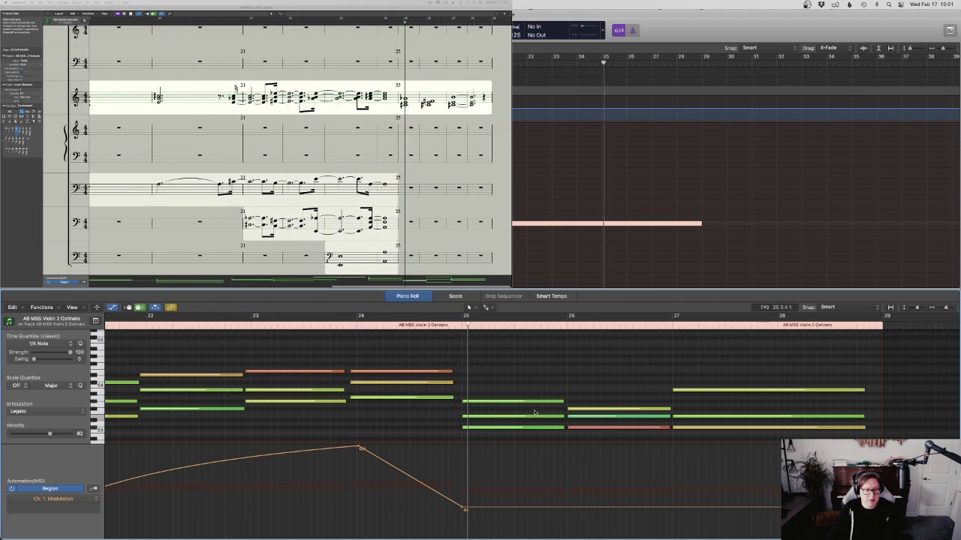
Draw the modulation for bars 25 to 28, peaking at 96 on bar 26 and 111 on bar 28, dipping to about 36 between
left_click(547, 503)
left_click_drag(547, 504, 672, 512)
left_click(606, 469)
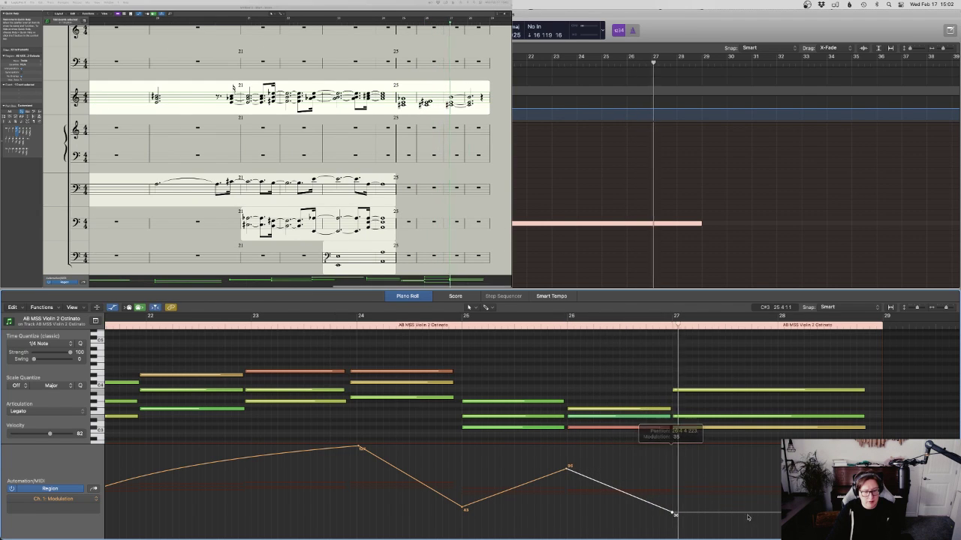
left_click_drag(749, 514, 780, 457)
left_click_drag(797, 458, 881, 517)
key("space")
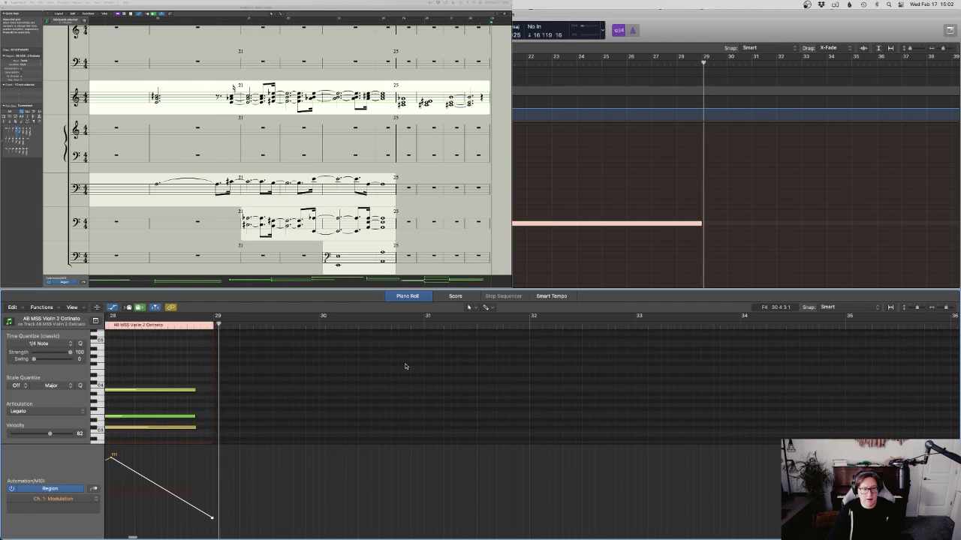
Lengthen the final three-note chord to nearly the end of bar 28, audition the passage, and close the note editor
left_click_drag(420, 380, 466, 430)
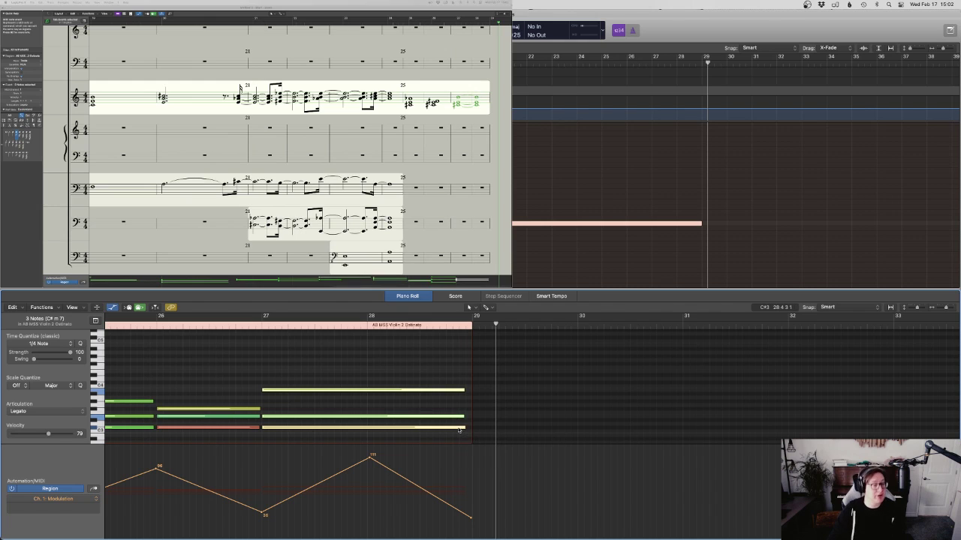
scroll(465, 416, "left", 5)
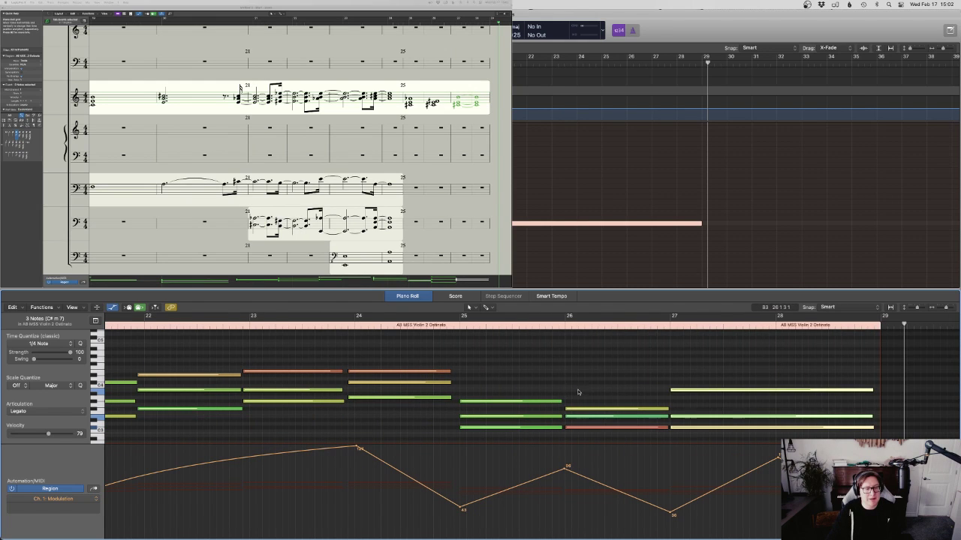
left_click(451, 327)
key("space")
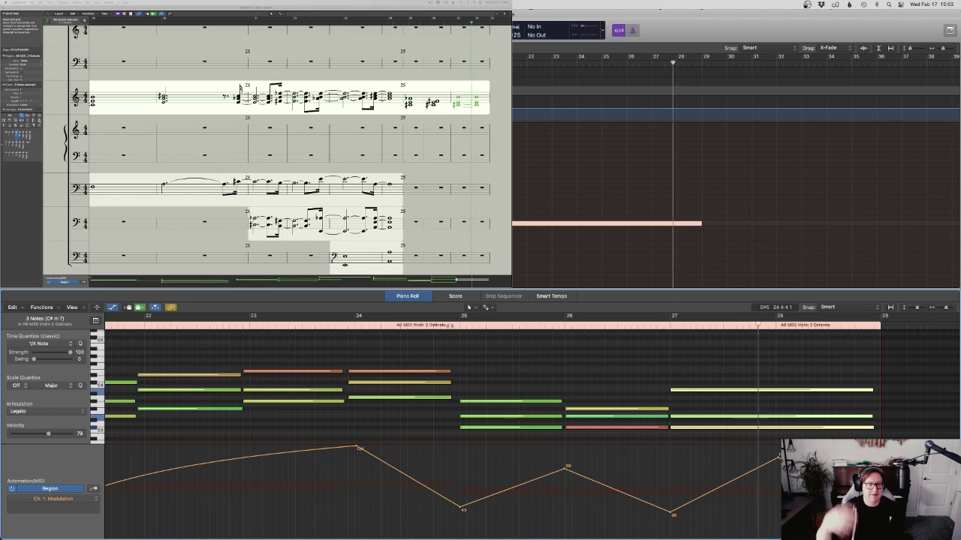
key("e")
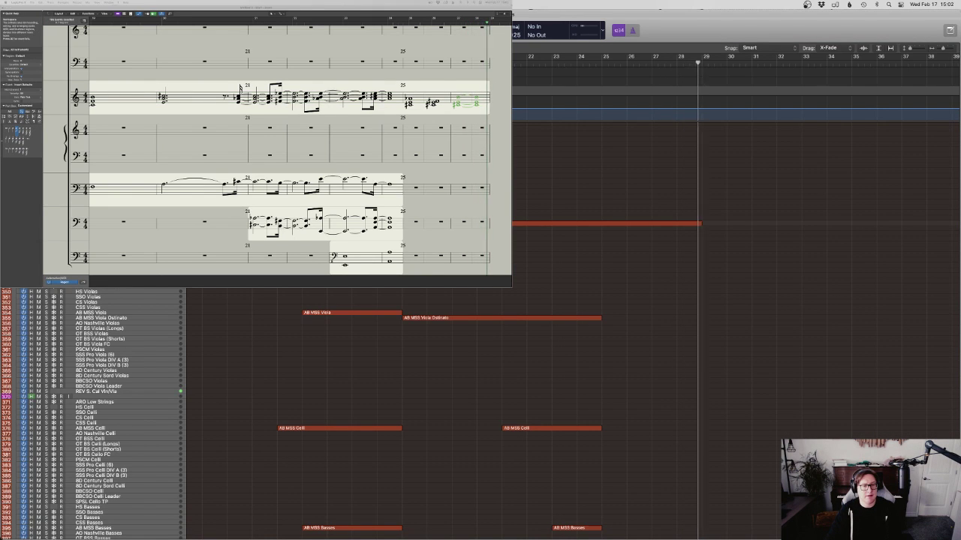
Audition the arrangement from around bars 24 and 25 while reviewing the string, vocal and harp tracks
left_click(605, 63)
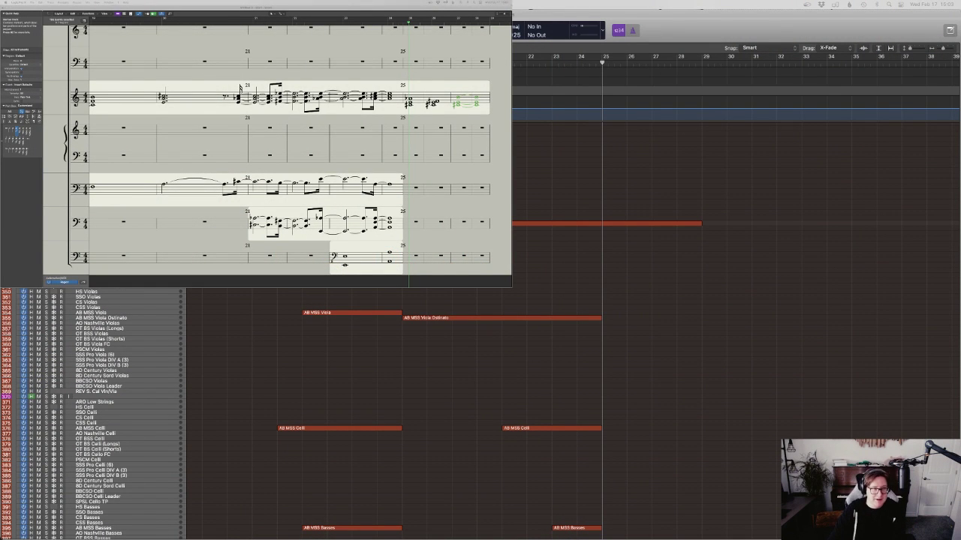
left_click(577, 60)
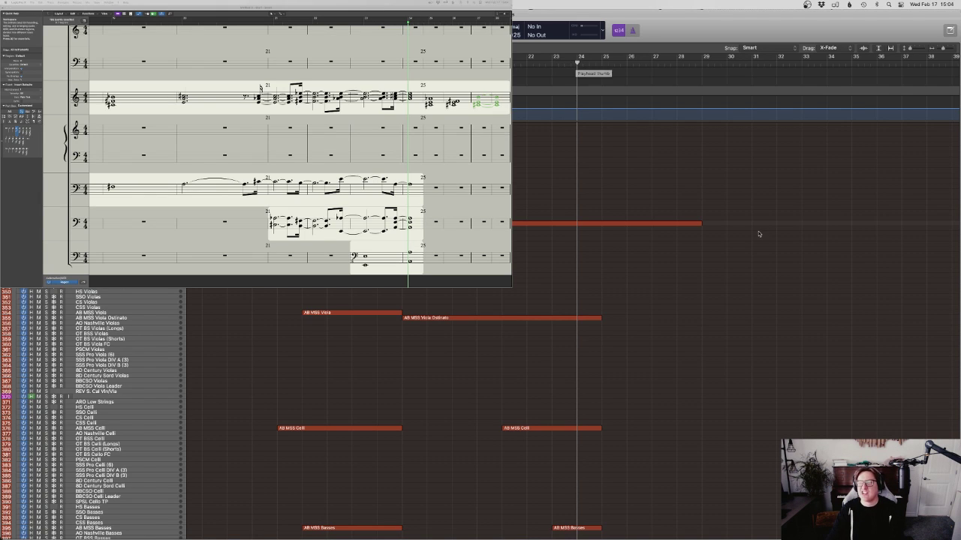
scroll(680, 239, "up", 10)
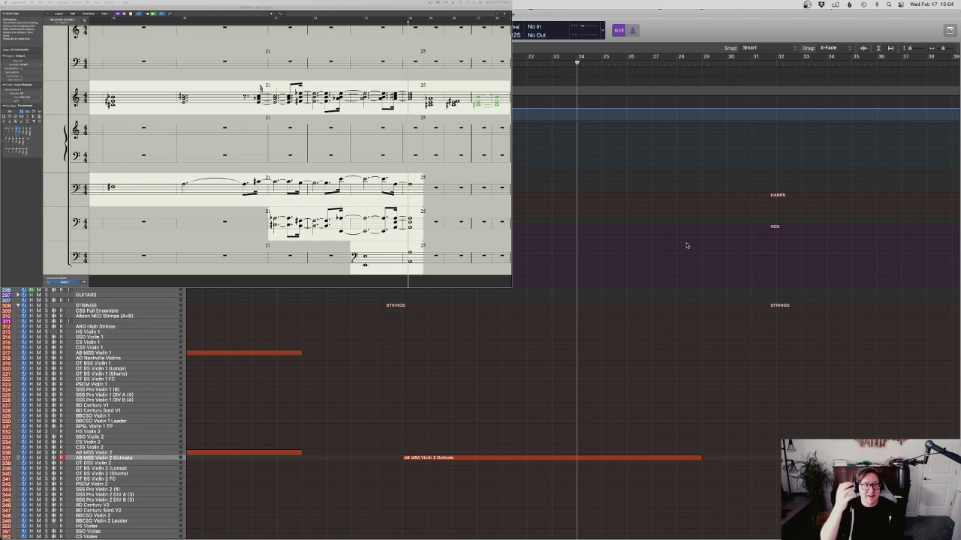
scroll(686, 264, "down", 12)
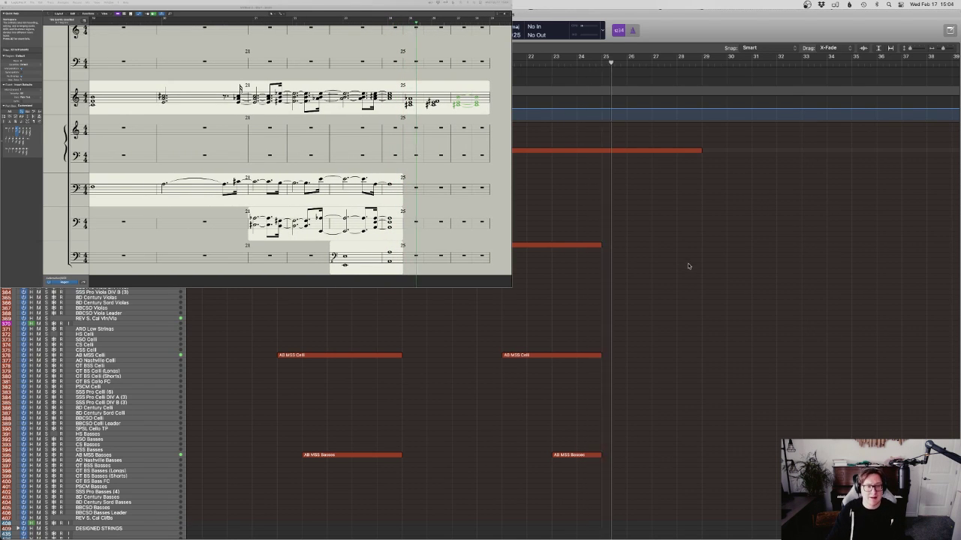
scroll(685, 265, "up", 15)
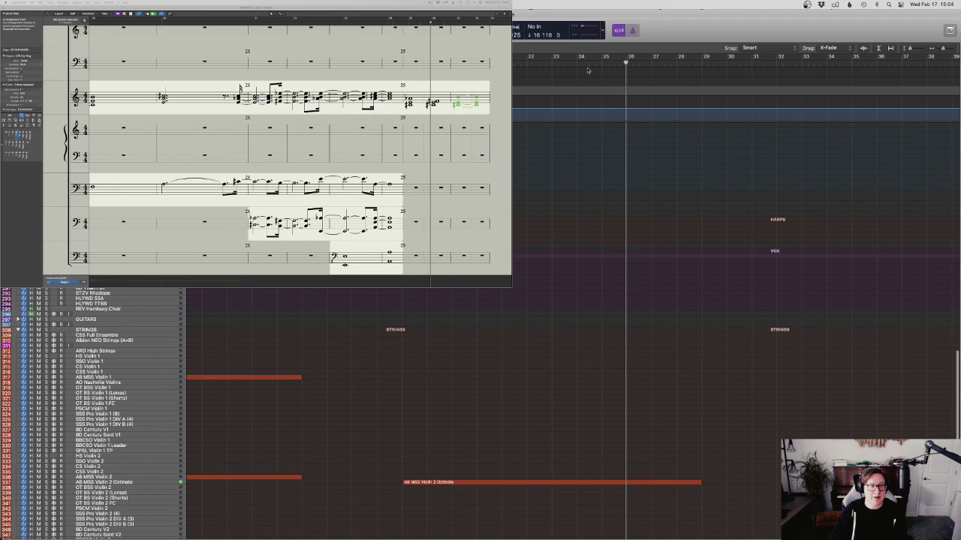
scroll(712, 229, "down", 15)
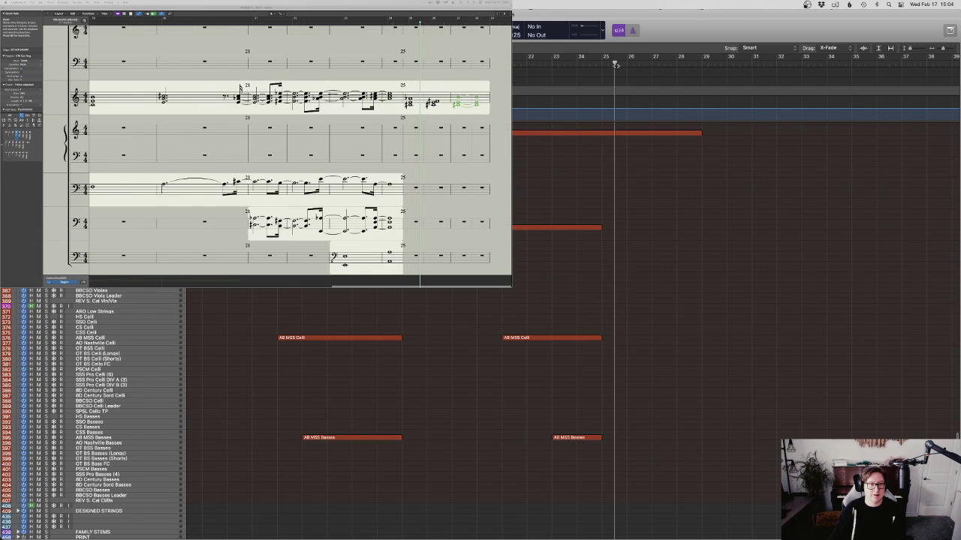
scroll(580, 227, "up", 15)
Name and color all regions in the project by their tracks, and place the playhead midway through bar 24
key("super+a")
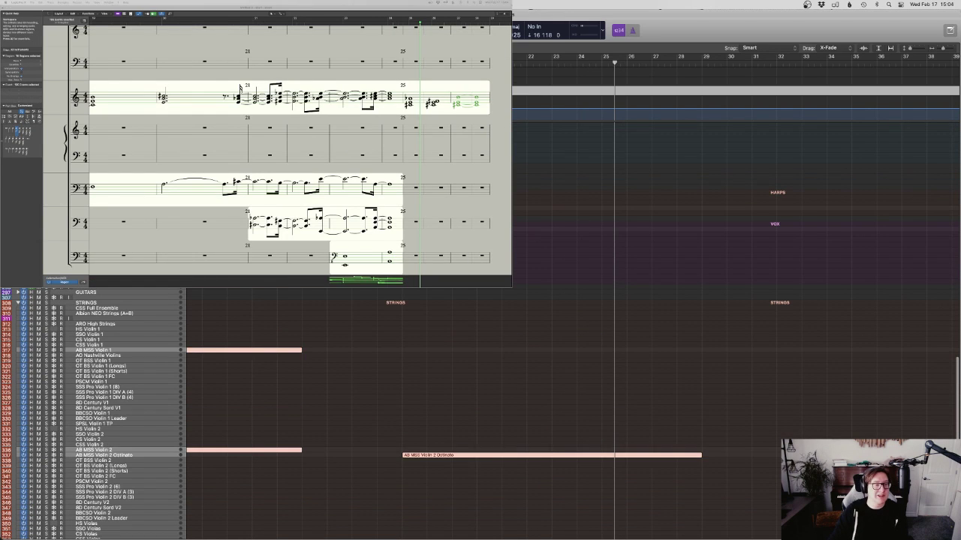
right_click(492, 227)
left_click(516, 233)
right_click(483, 229)
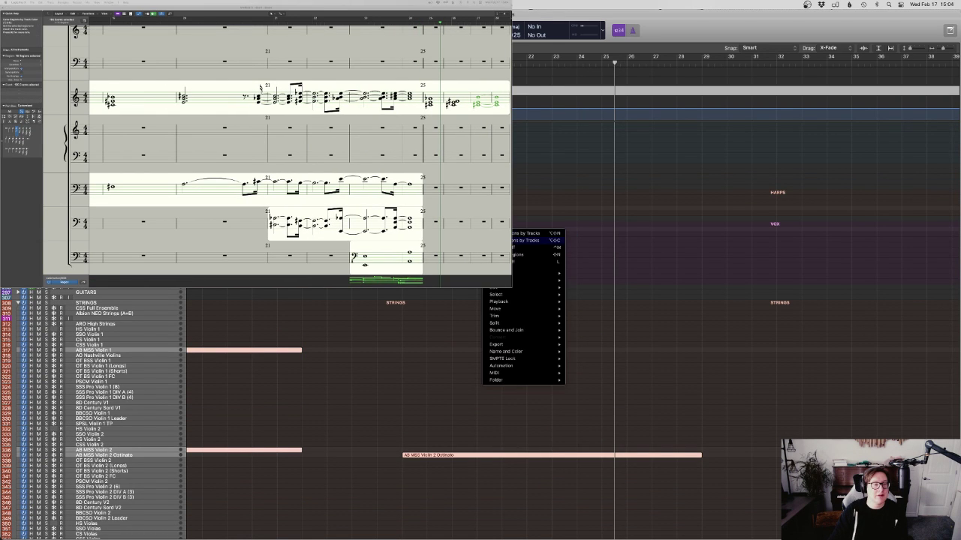
left_click(524, 241)
left_click(657, 246)
left_click_drag(613, 64, 596, 63)
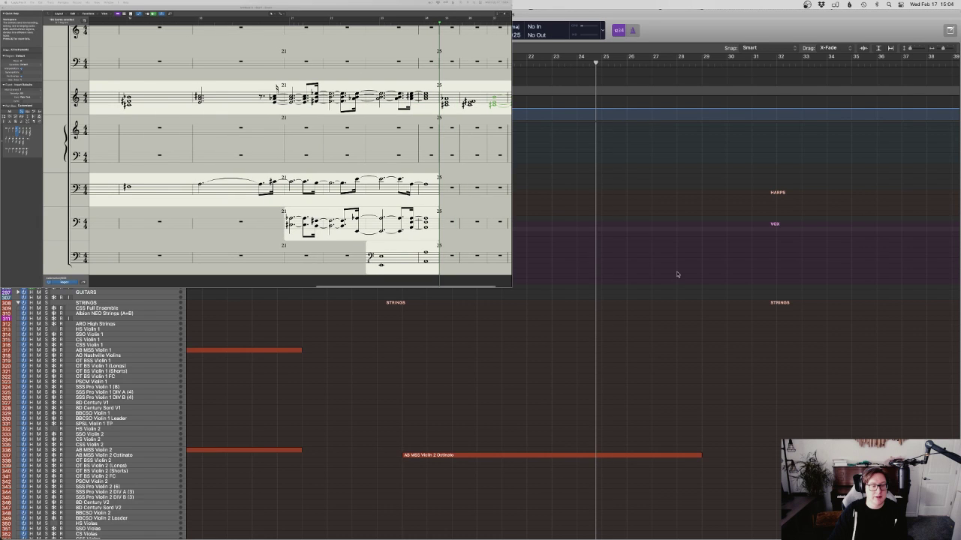
Record a soprano melody on the EWC Soprano track, playing it in over bars 25 to 28
scroll(677, 274, "down", 15)
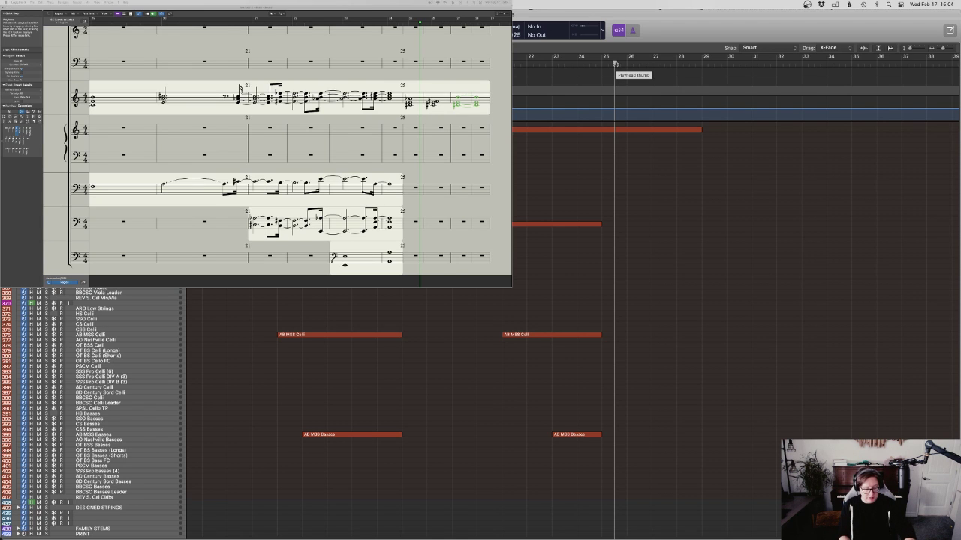
key("space")
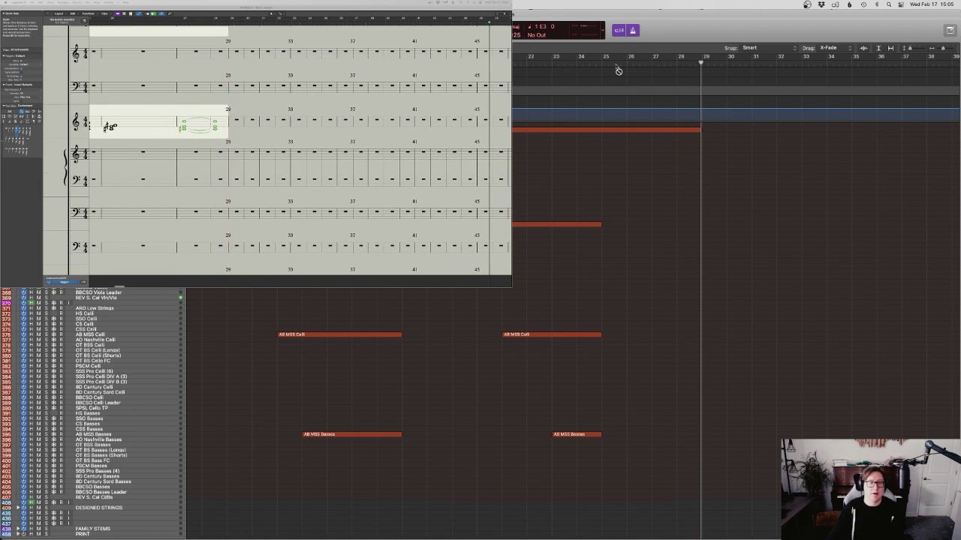
key("space")
scroll(673, 203, "up", 10)
Open the new EWC Soprano region for note editing, move its first note onto bar 25, and trim the region's start to bar 25
key("t")
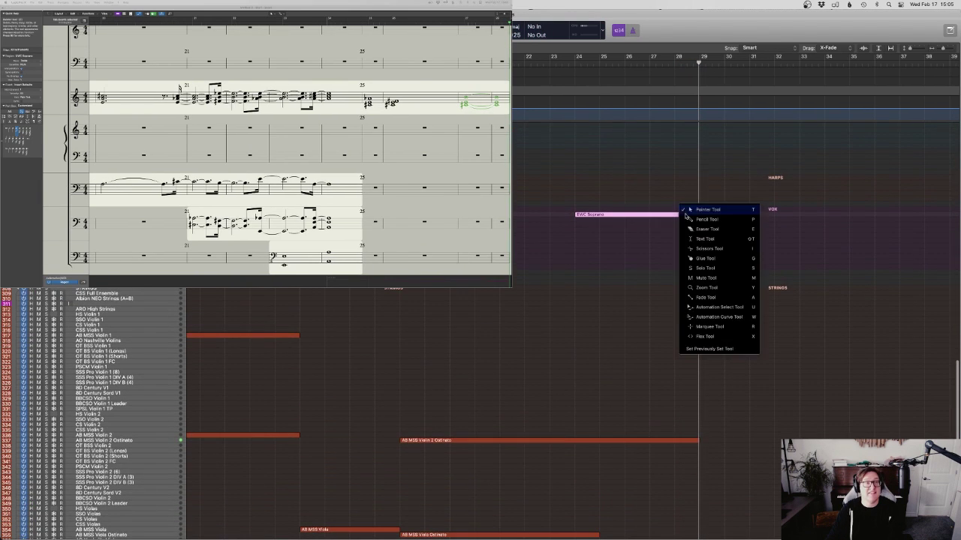
key("t")
left_click_drag(667, 248, 628, 200)
key("p")
scroll(639, 246, "left", 5)
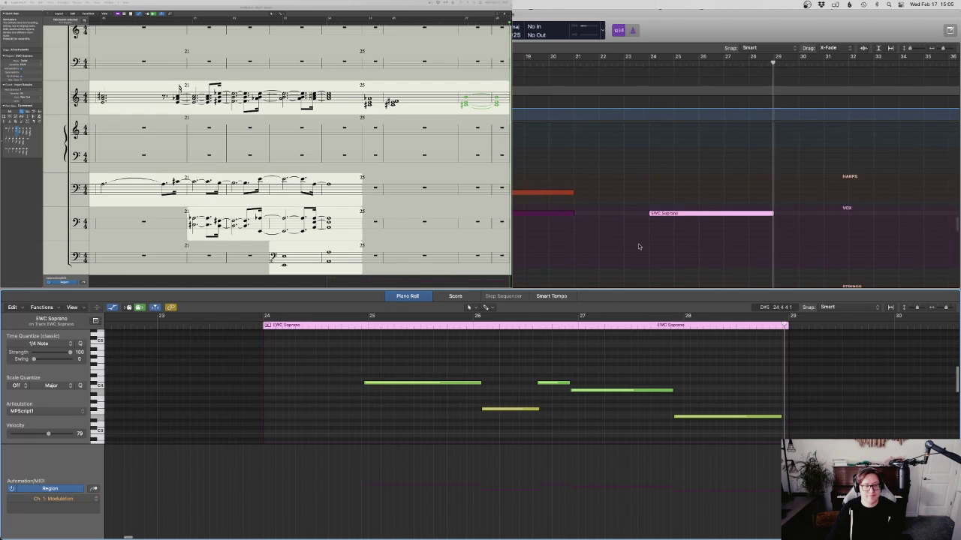
left_click_drag(390, 386, 392, 386)
left_click(394, 387)
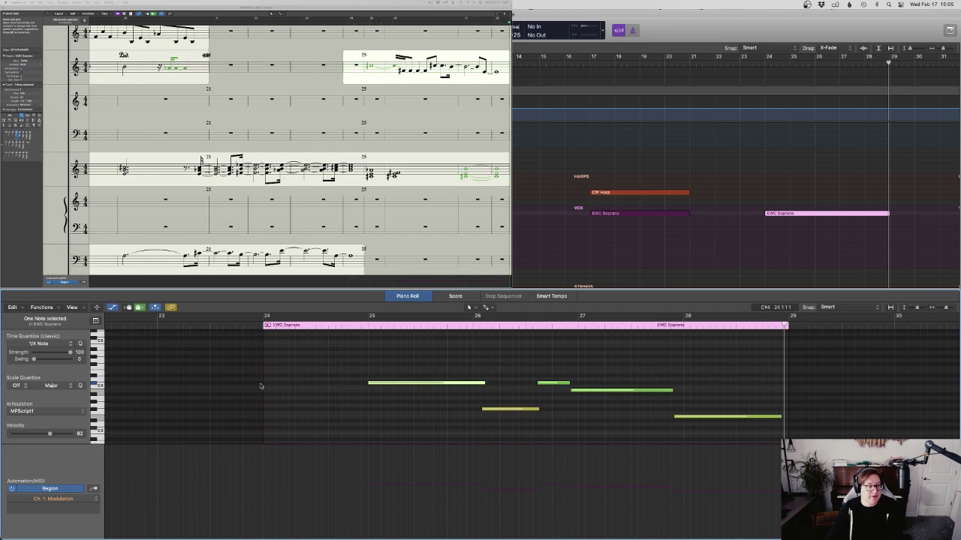
left_click_drag(262, 384, 343, 383)
left_click_drag(355, 383, 364, 382)
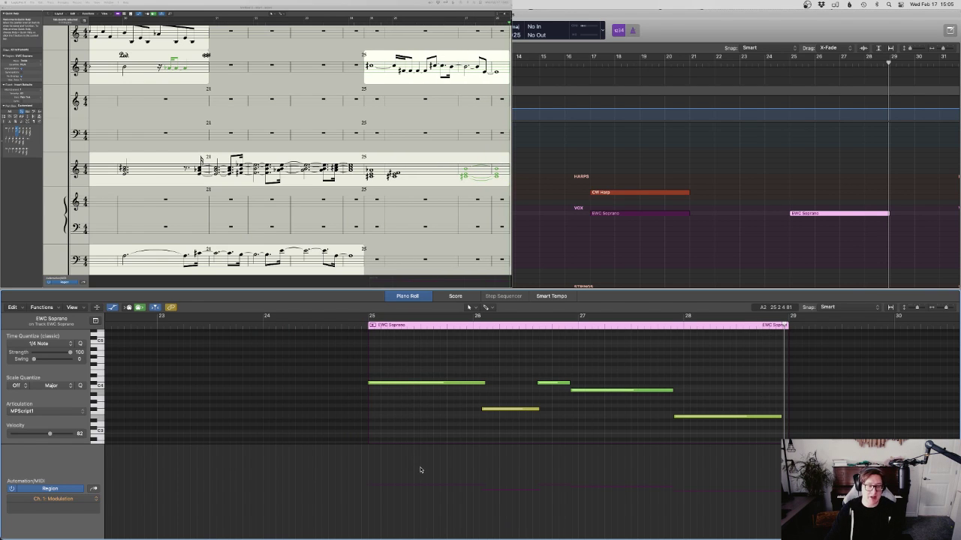
Make the first two soprano notes meet at bar 26 and set the region's opening modulation to 75
left_click(394, 491)
left_click_drag(398, 491, 403, 501)
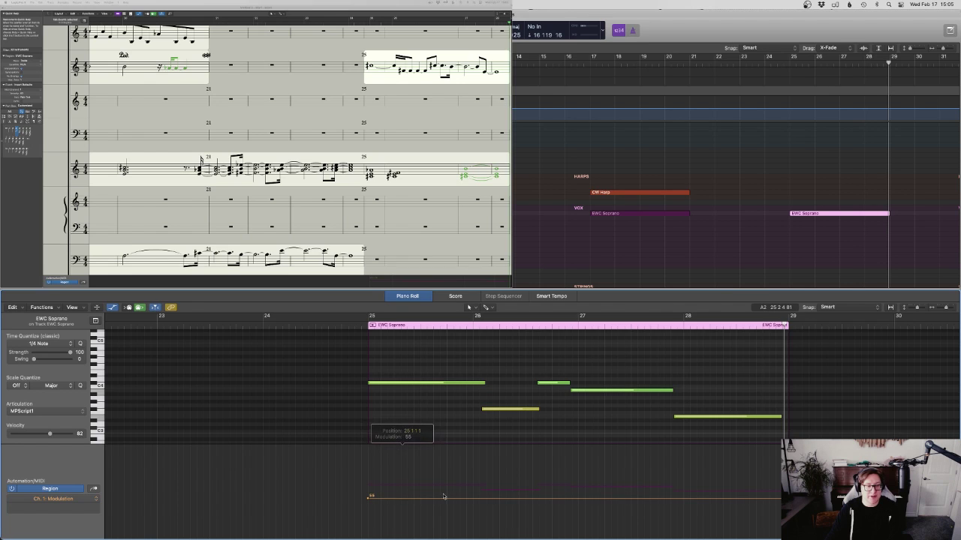
scroll(444, 502, "left", 1)
scroll(445, 501, "down", 1)
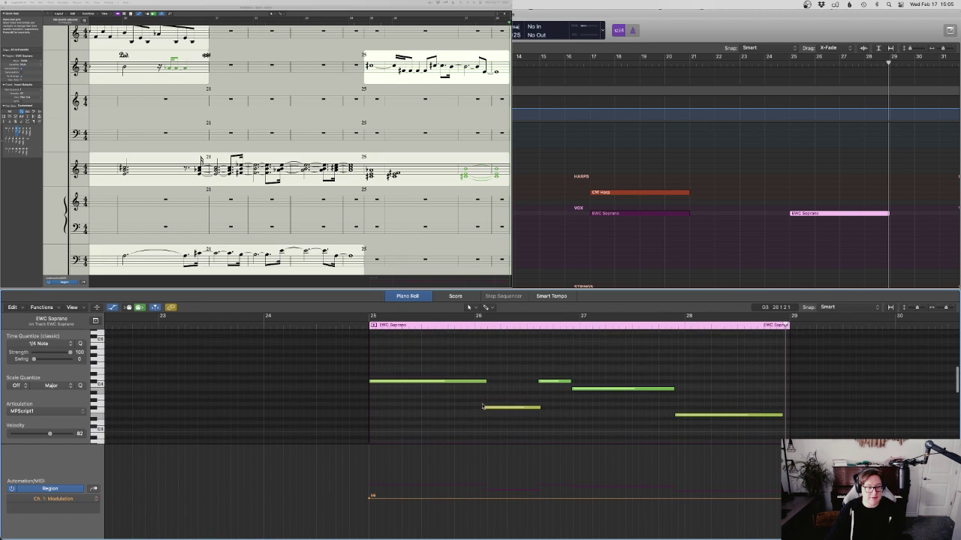
left_click_drag(483, 408, 475, 383)
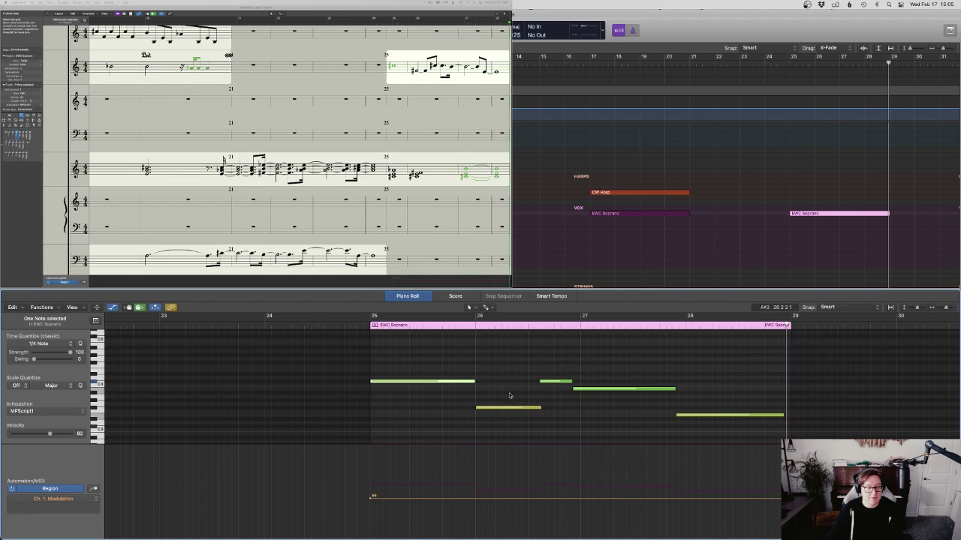
left_click_drag(371, 497, 371, 482)
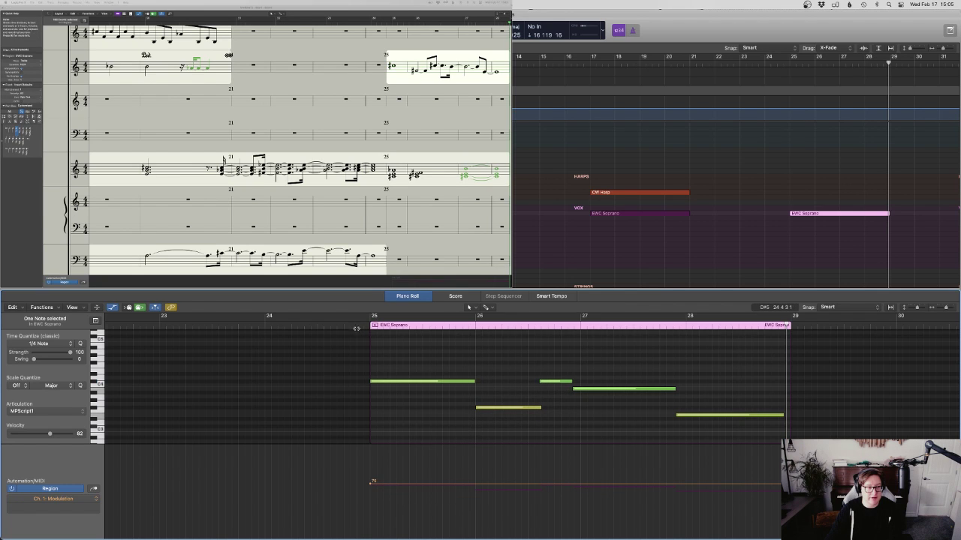
Audition the soprano phrase and shape its modulation to rise to 113 just before bar 27 and fall gradually toward bar 29
key("space")
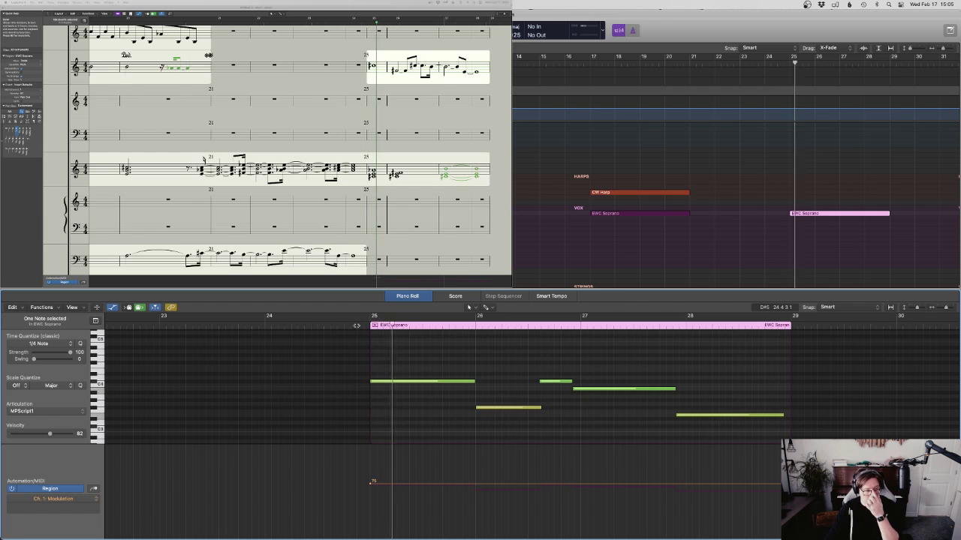
left_click(464, 484)
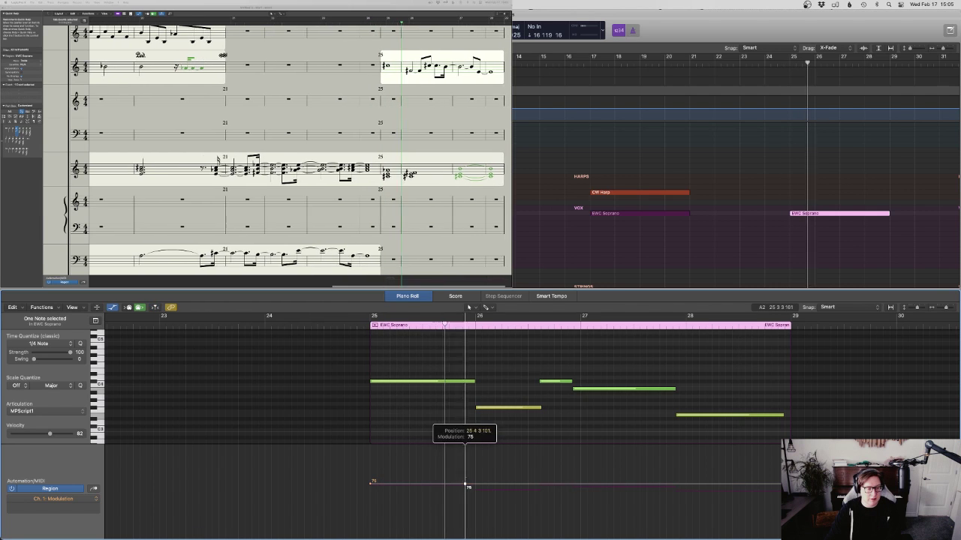
left_click_drag(465, 484, 588, 458)
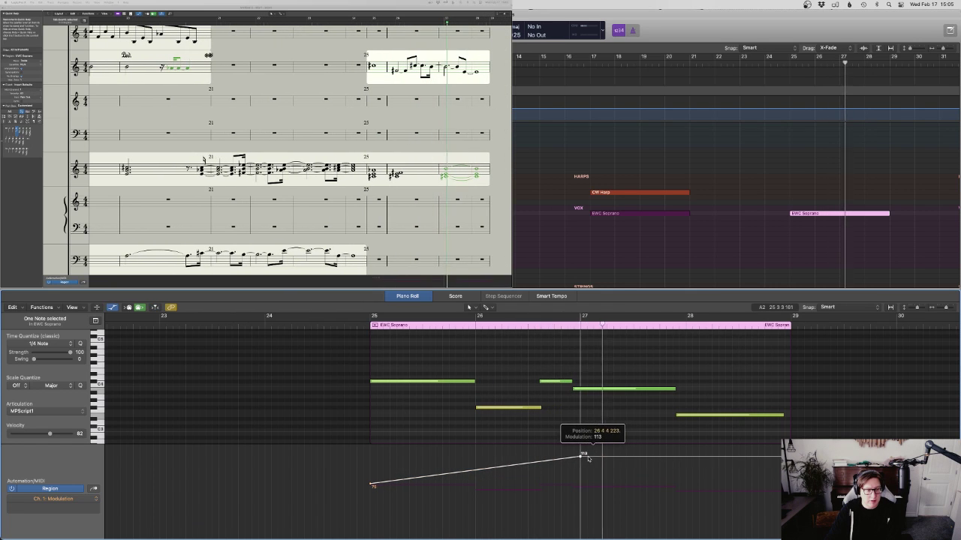
left_click_drag(664, 458, 818, 481)
Lengthen the last soprano note to the end of bar 28 and close the note editor
left_click_drag(781, 415, 790, 415)
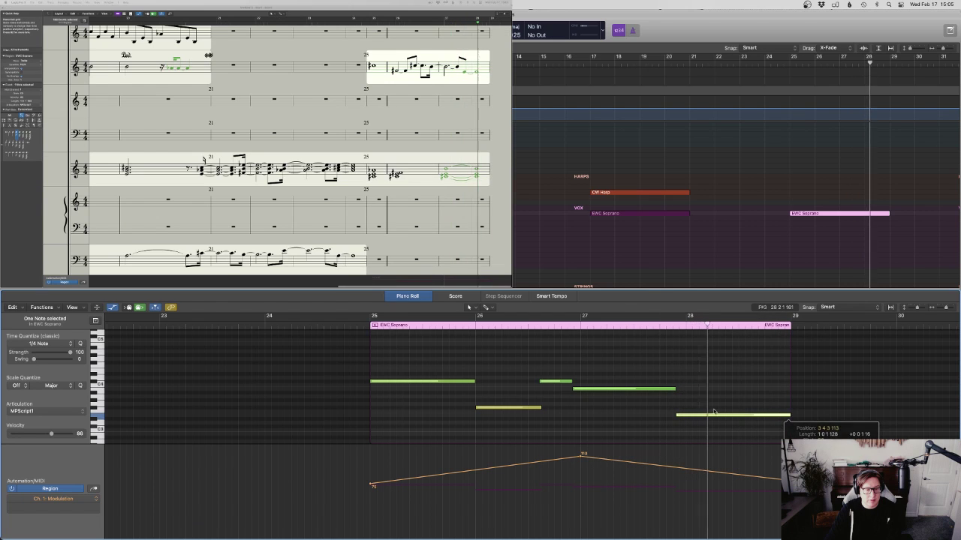
left_click_drag(677, 415, 686, 391)
key("e")
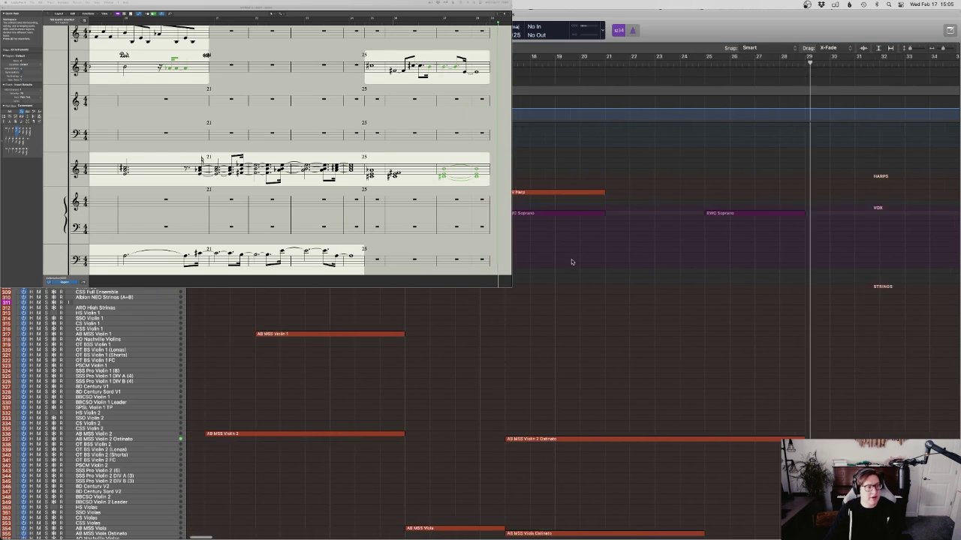
Find the synth tracks and replace Omnisphere with Vienna Ensemble Pro as the instrument on Synth Pad 01
scroll(572, 262, "left", 4)
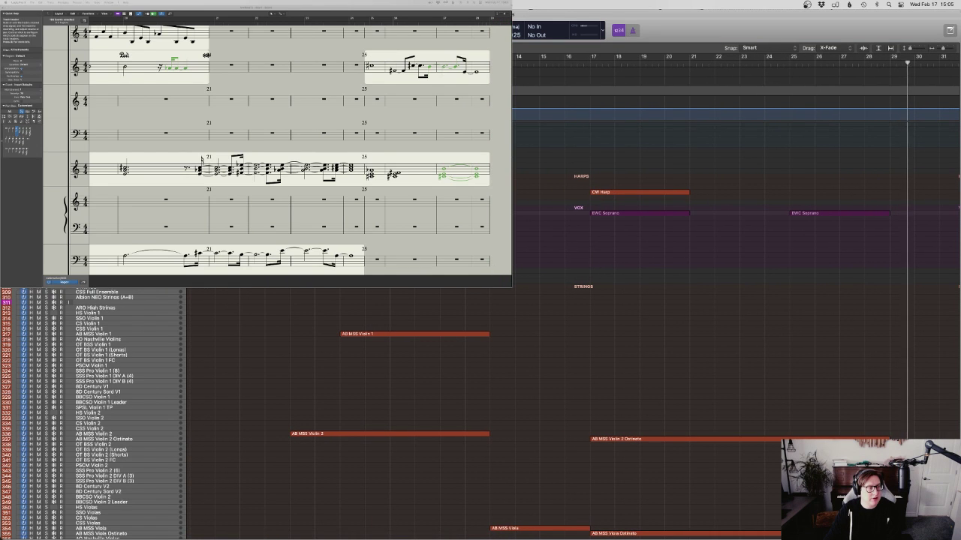
scroll(572, 300, "up", 3)
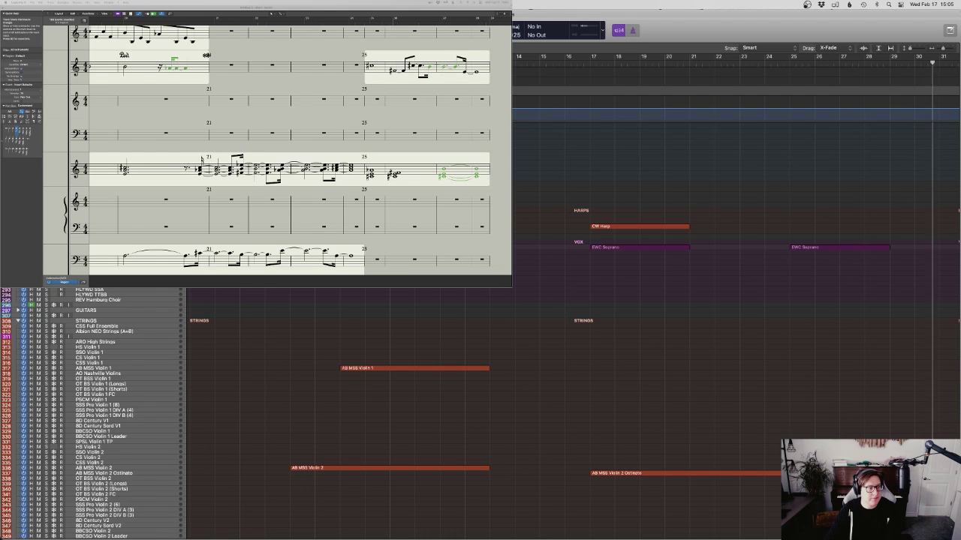
scroll(536, 243, "up", 10)
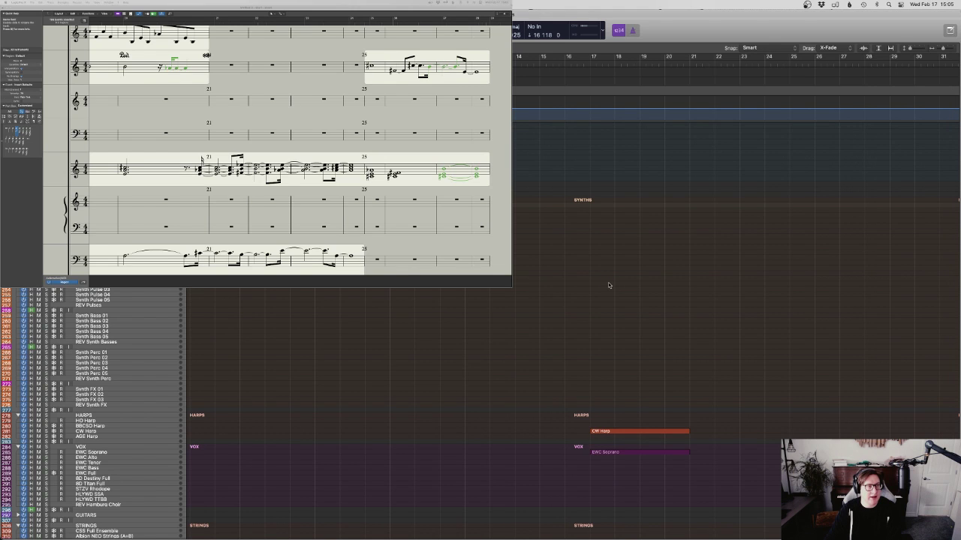
key("x")
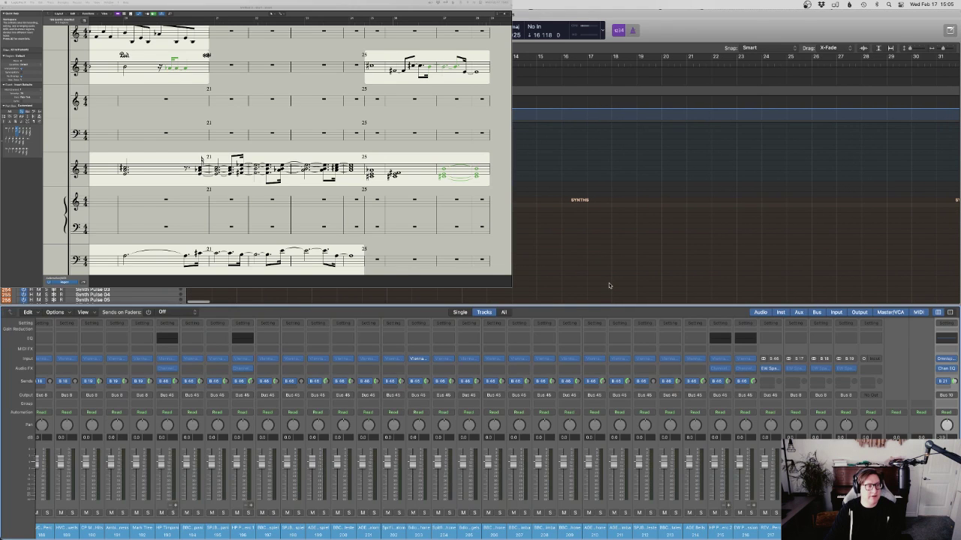
left_click(946, 358)
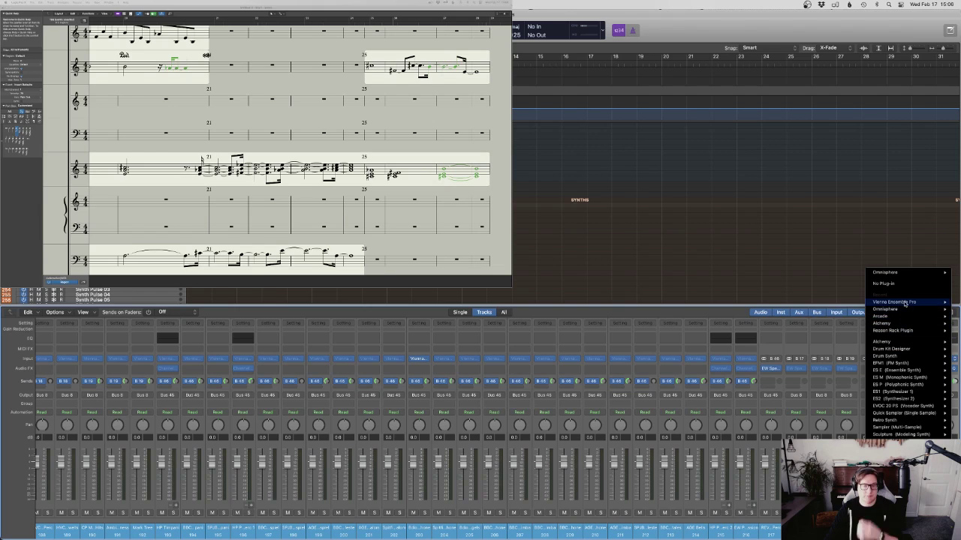
left_click(826, 304)
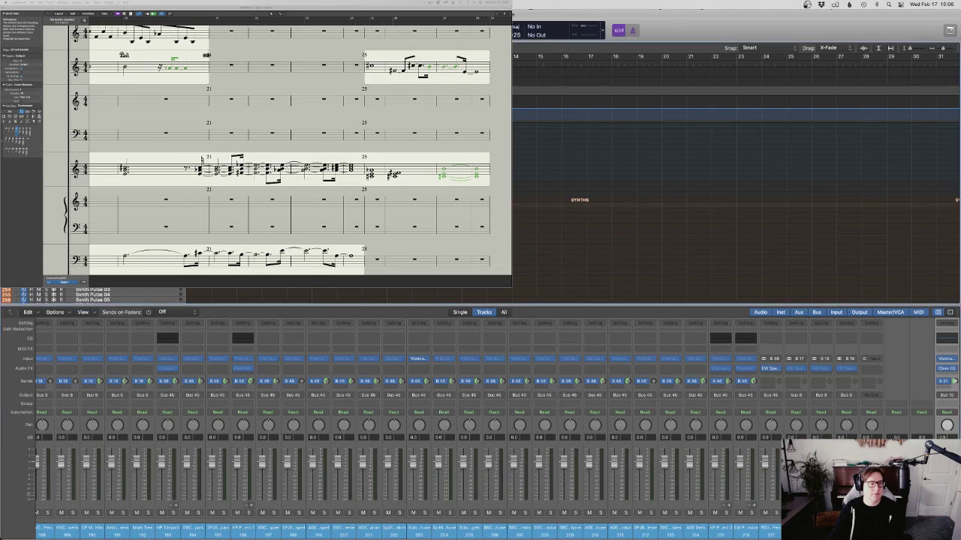
key("x")
Switch to the Vienna Ensemble Pro server and insert a Kontakt plugin in the synth pad instance
key("ctrl+Up")
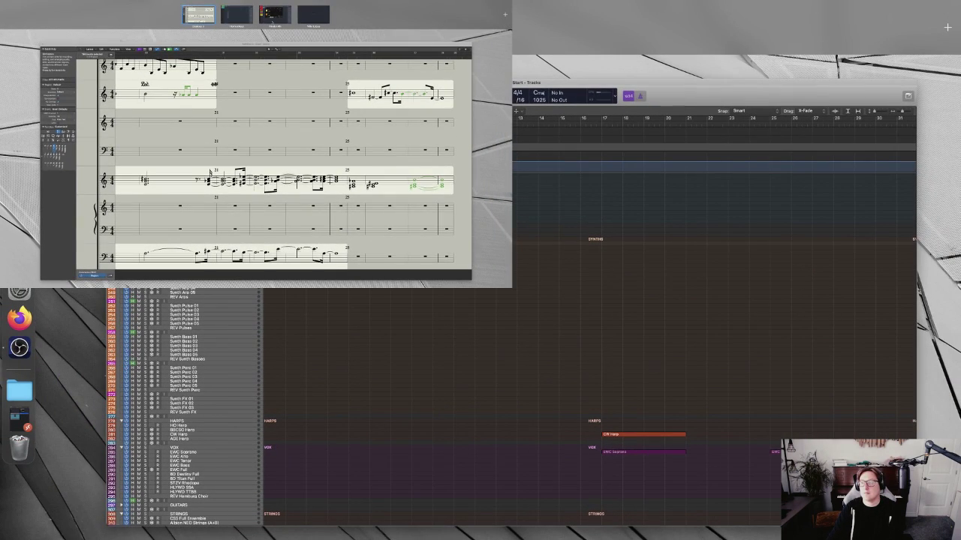
left_click(244, 20)
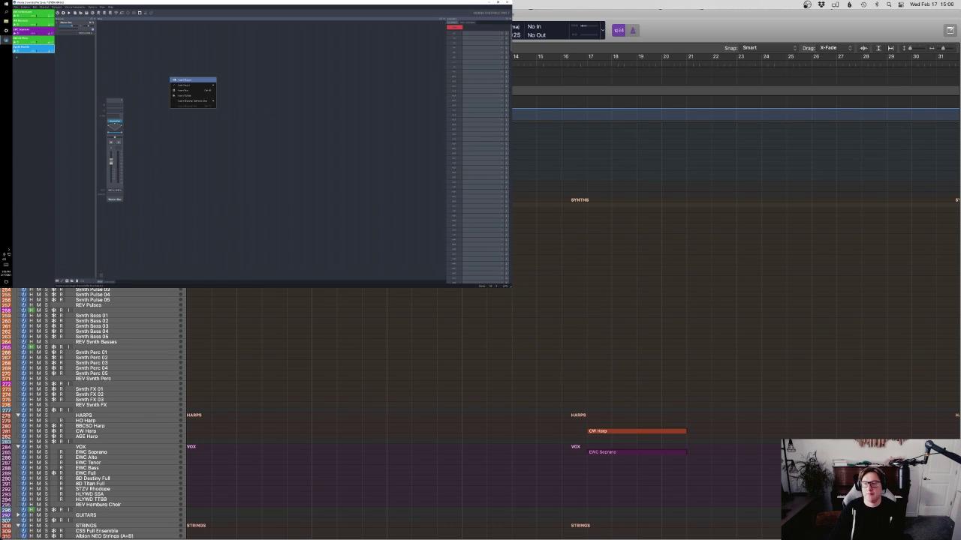
left_click(199, 90)
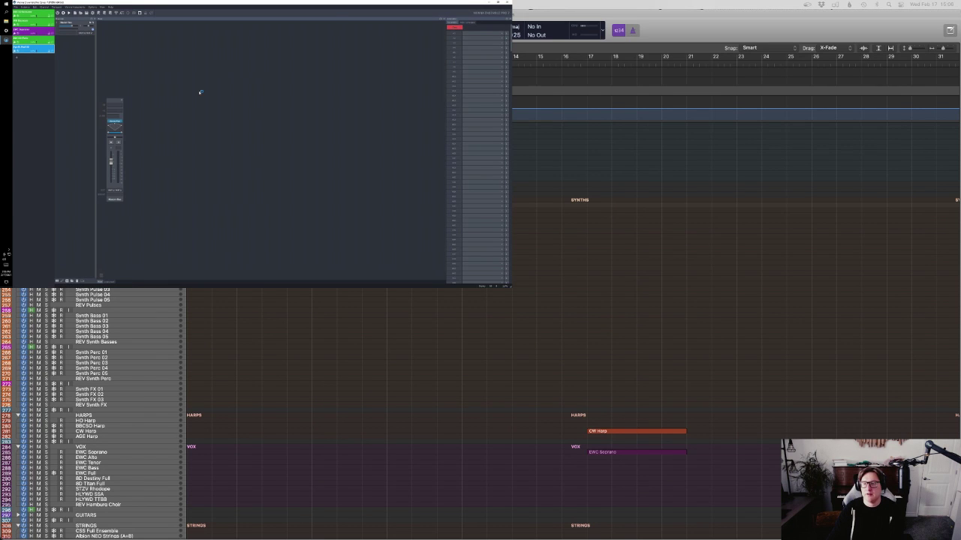
Browse the Kontakt libraries to Spitfire's LCO Textures and load one of its patches
scroll(172, 108, "down", 15)
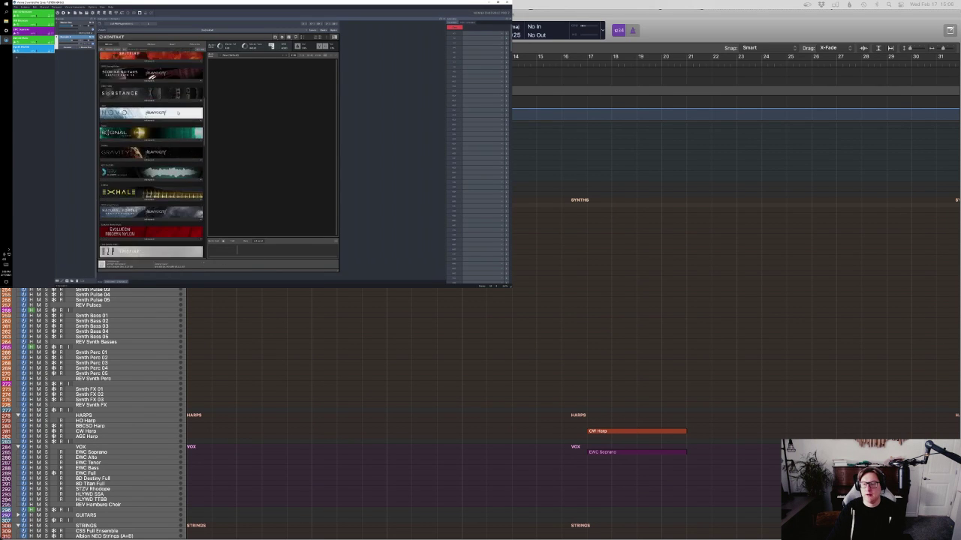
scroll(177, 117, "down", 6)
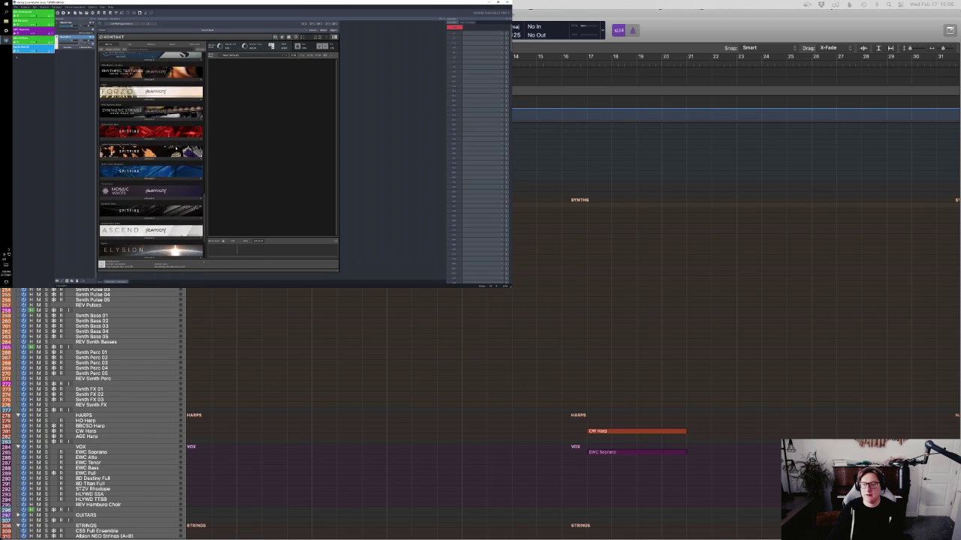
left_click(128, 158)
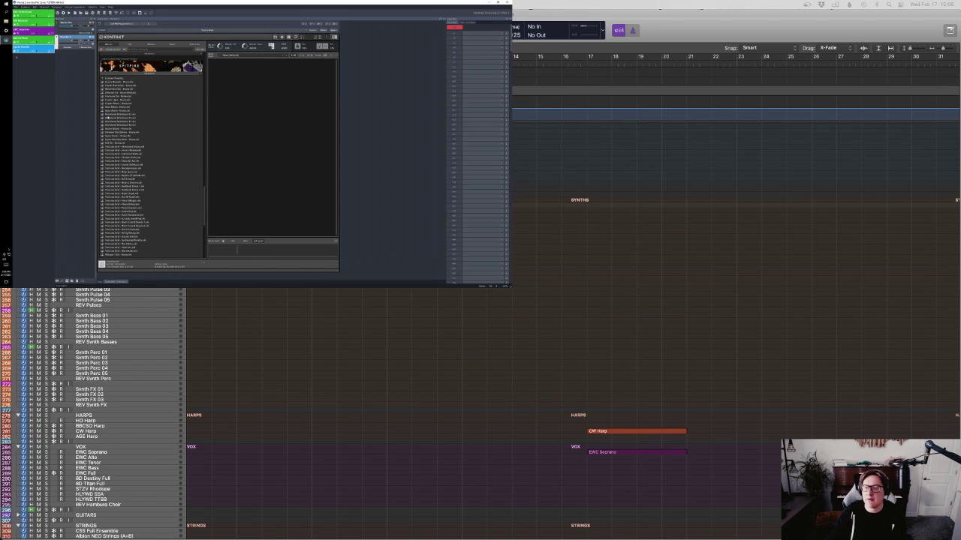
left_click(117, 130)
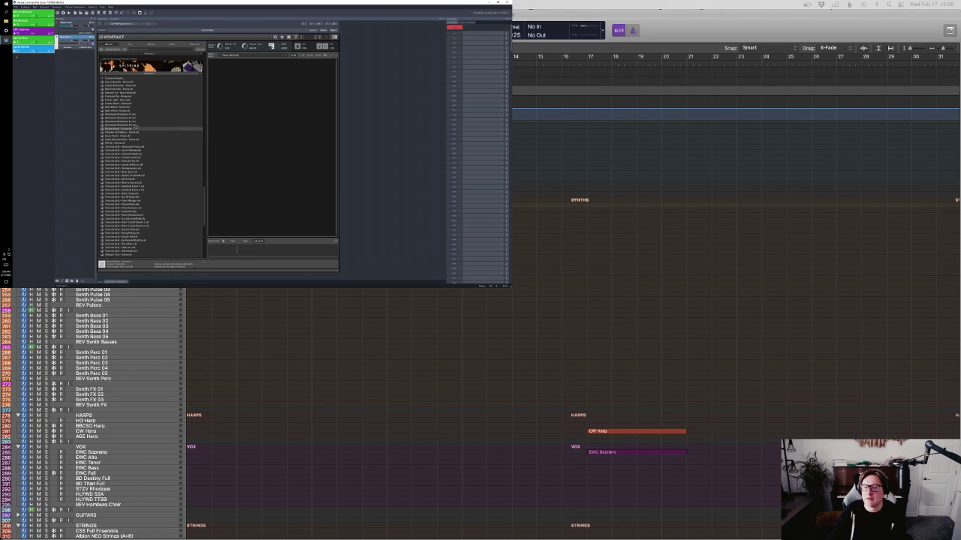
left_click(108, 136)
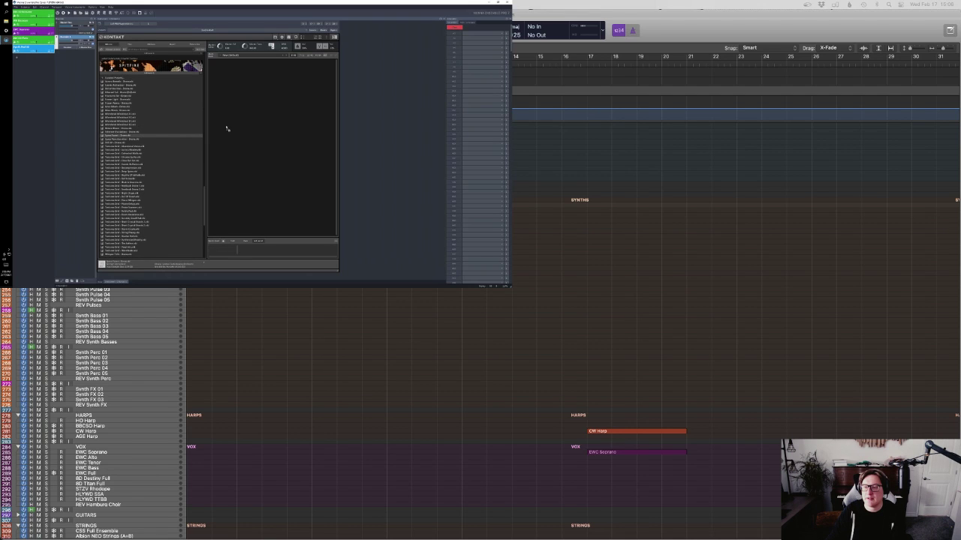
double_click(111, 142)
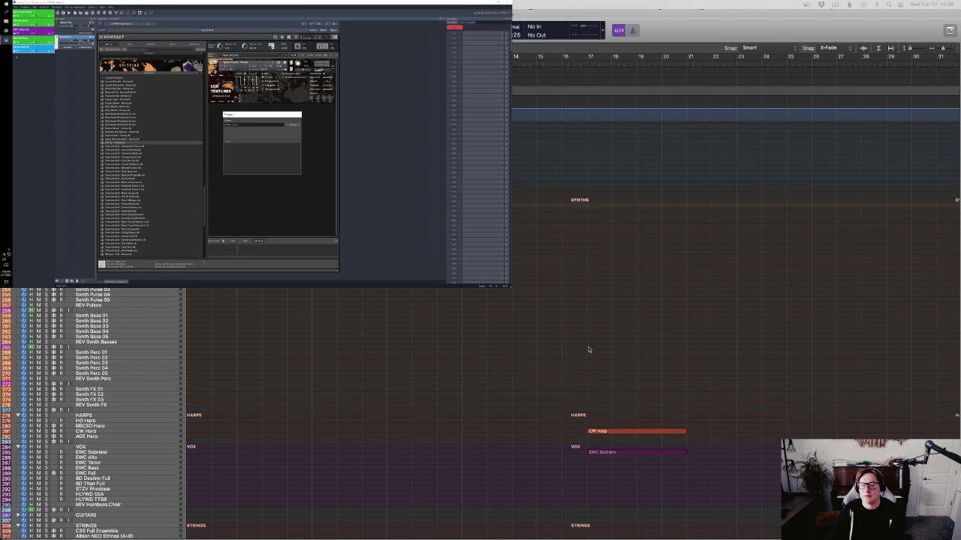
Return to the synth tracks, record-enable Synth Pad 01, and audition the loaded LCO Textures patch
scroll(749, 303, "down", 5)
scroll(749, 303, "right", 6)
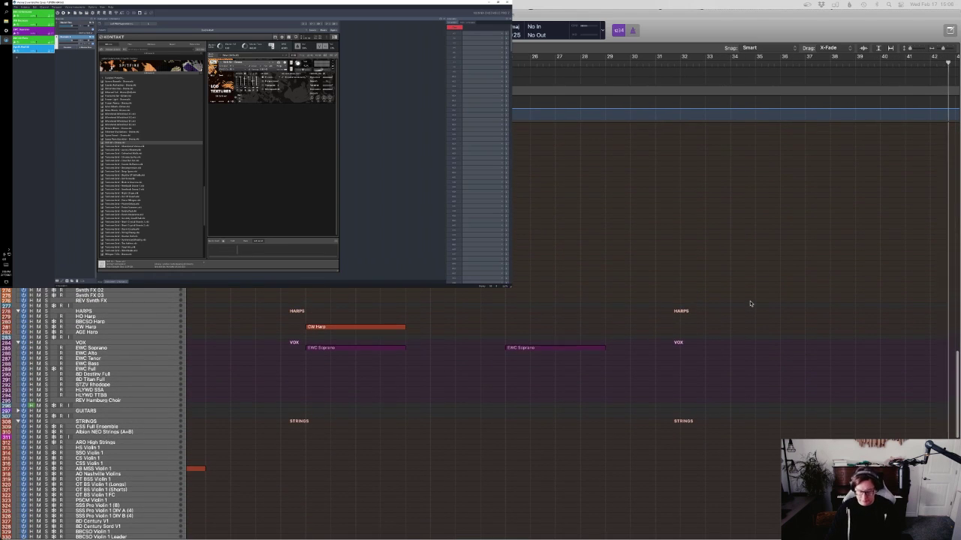
scroll(693, 304, "up", 8)
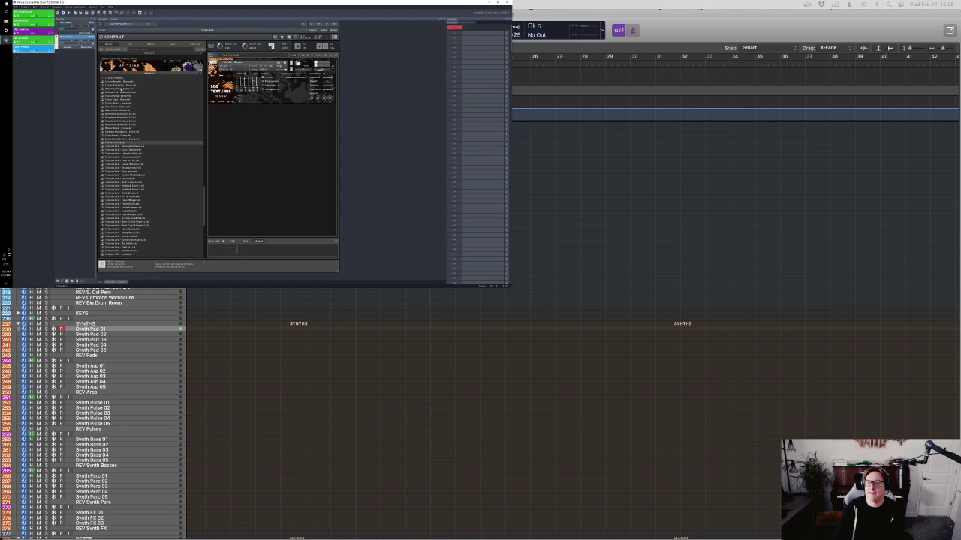
Replace the loaded LCO Textures patch with the first instrument patch in the library's list
left_click(116, 87)
left_click(112, 83)
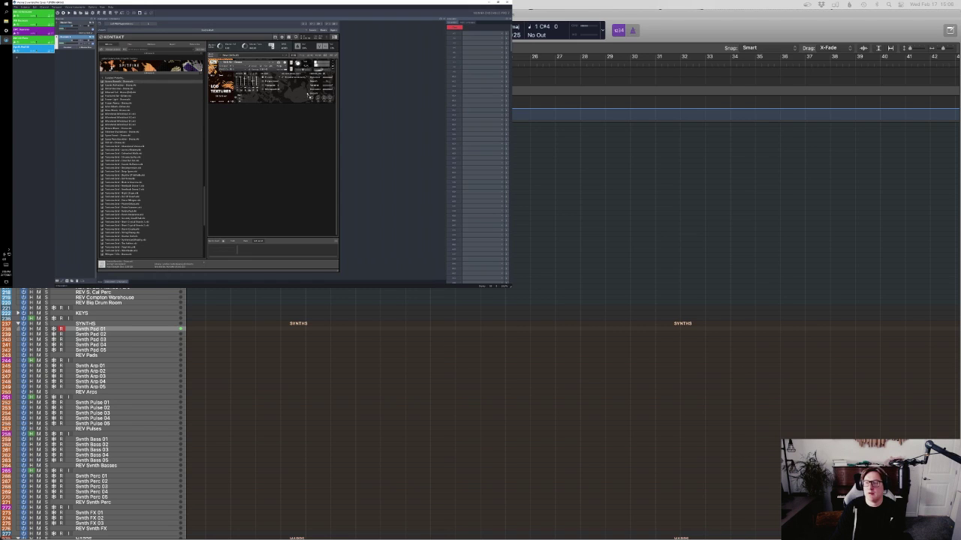
key("Delete")
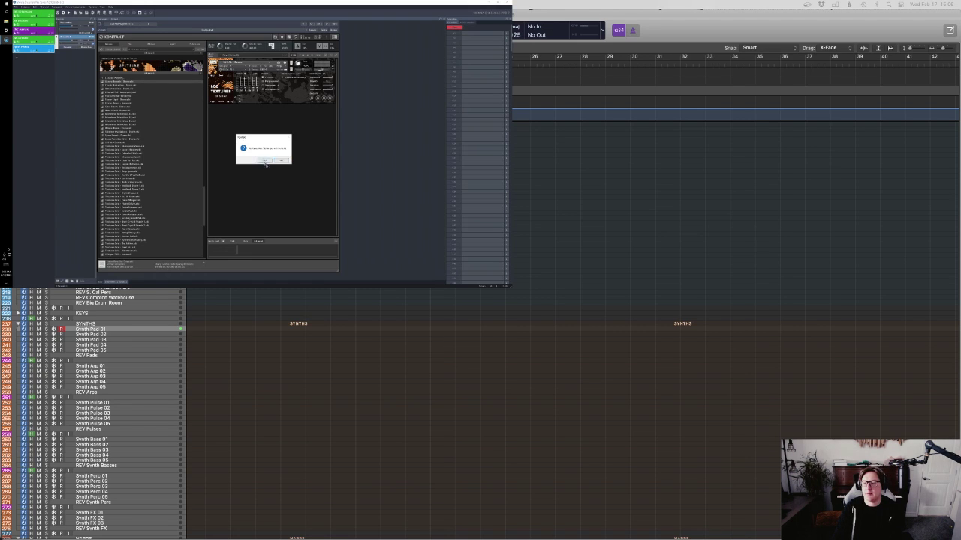
left_click(264, 161)
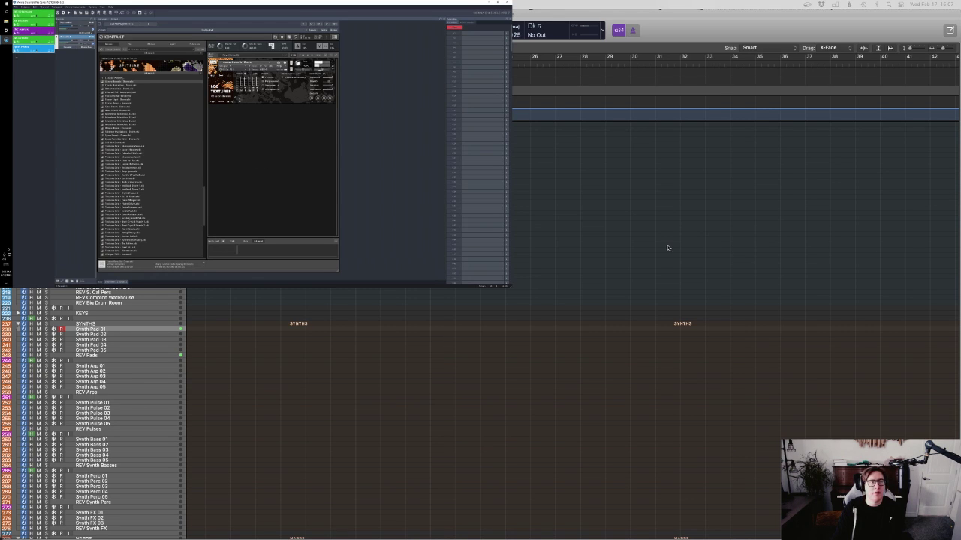
Play back the existing harp, vocal and string parts, and record a sustained pad part on Synth Pad 01 up to bar 29
scroll(667, 248, "down", 10)
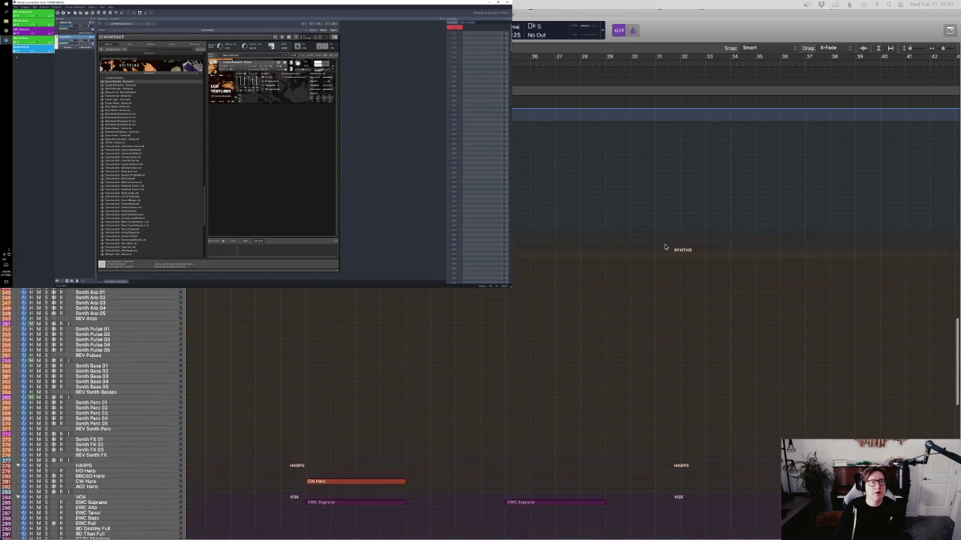
scroll(665, 247, "down", 8)
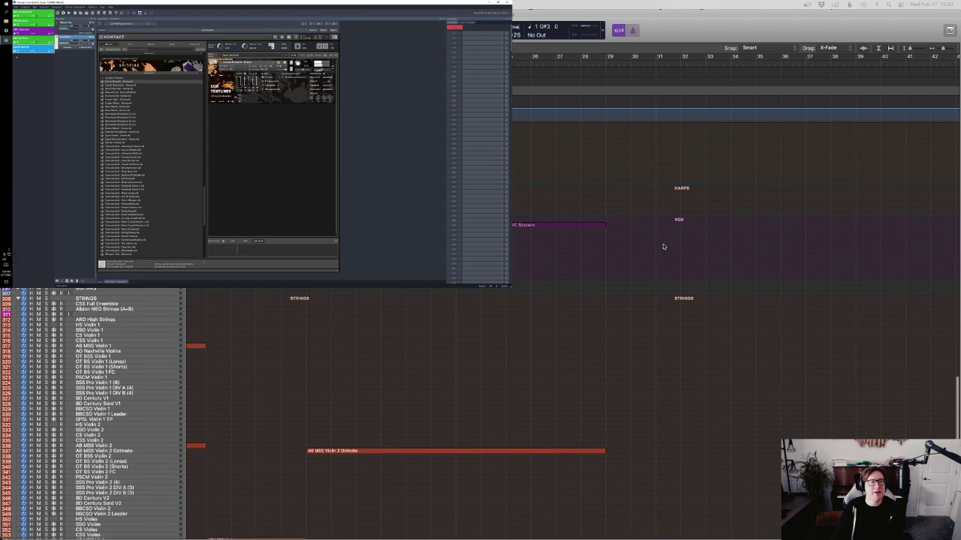
scroll(676, 252, "down", 3)
scroll(677, 253, "down", 8)
scroll(677, 253, "up", 11)
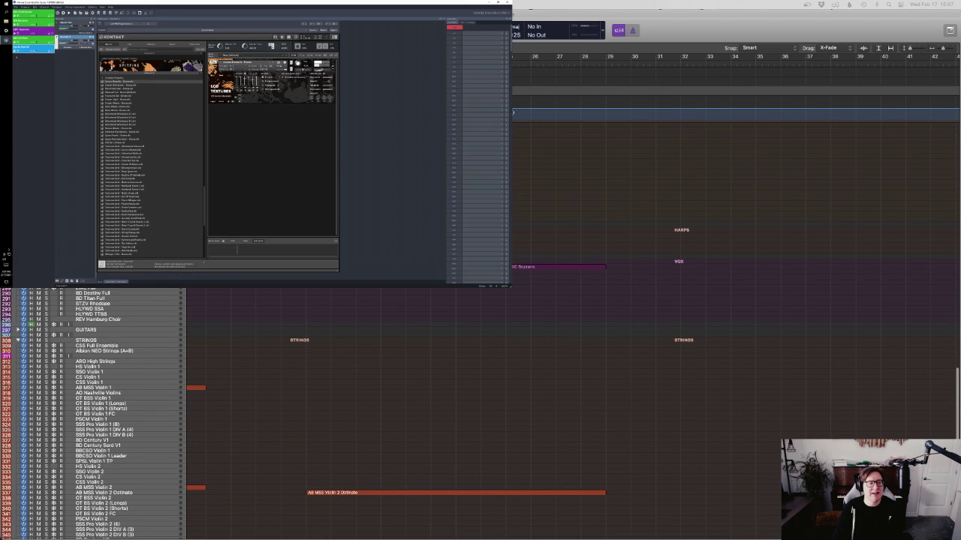
key("space")
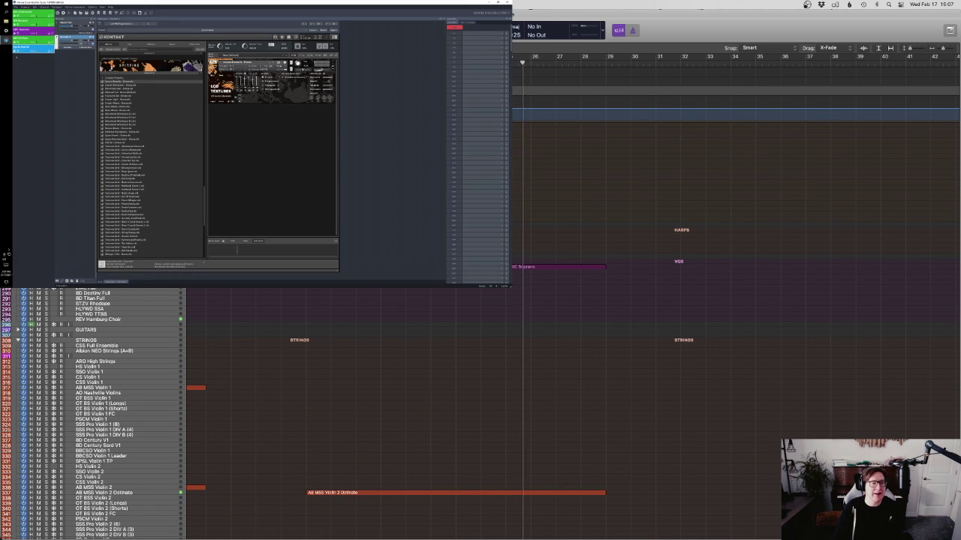
key("space")
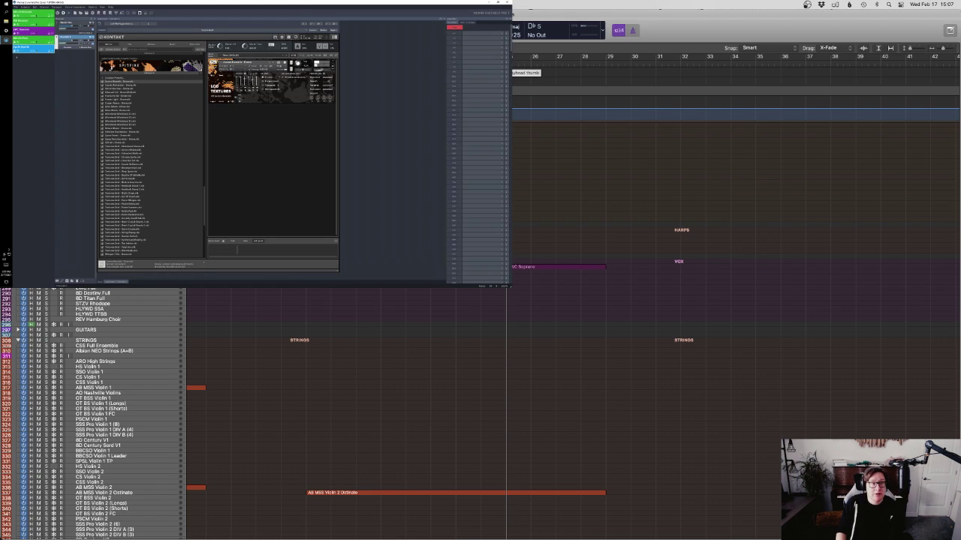
key("space")
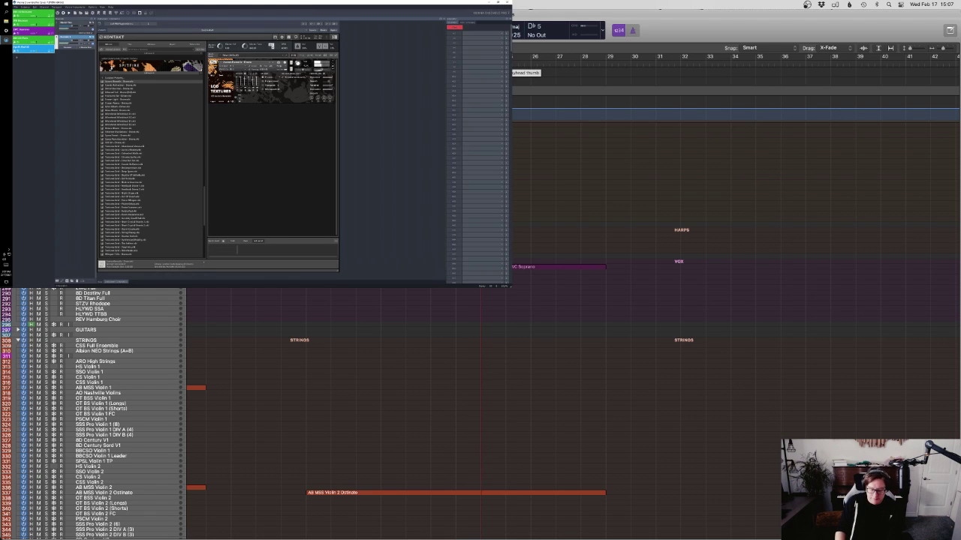
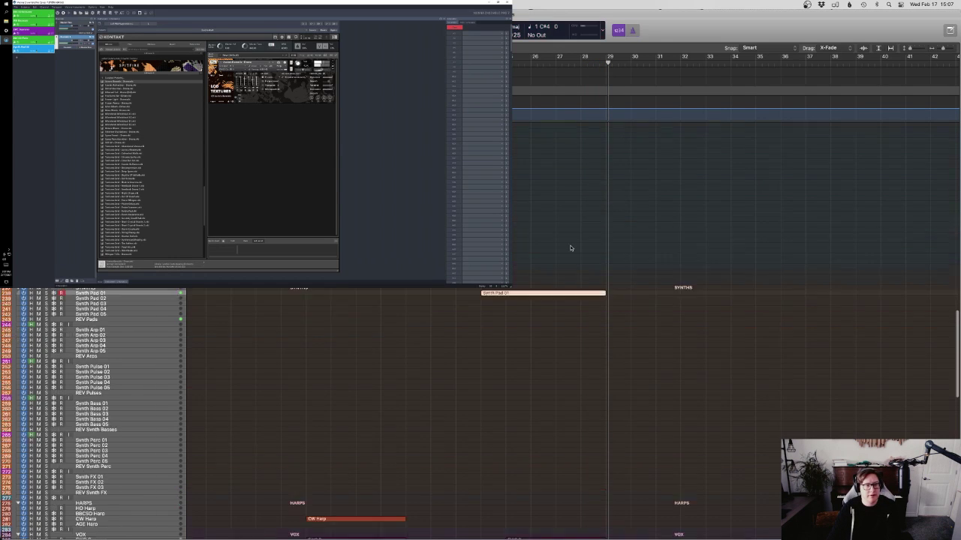
Trim the start of the recorded Synth Pad 01 region to bar 25 and show the mixer
double_click(527, 347)
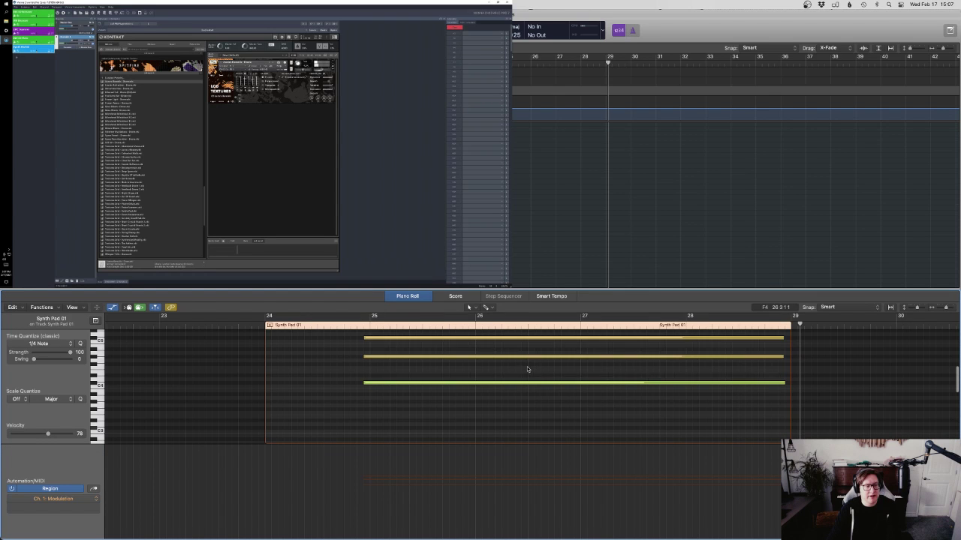
key("super+a")
left_click_drag(265, 368, 369, 367)
key("x")
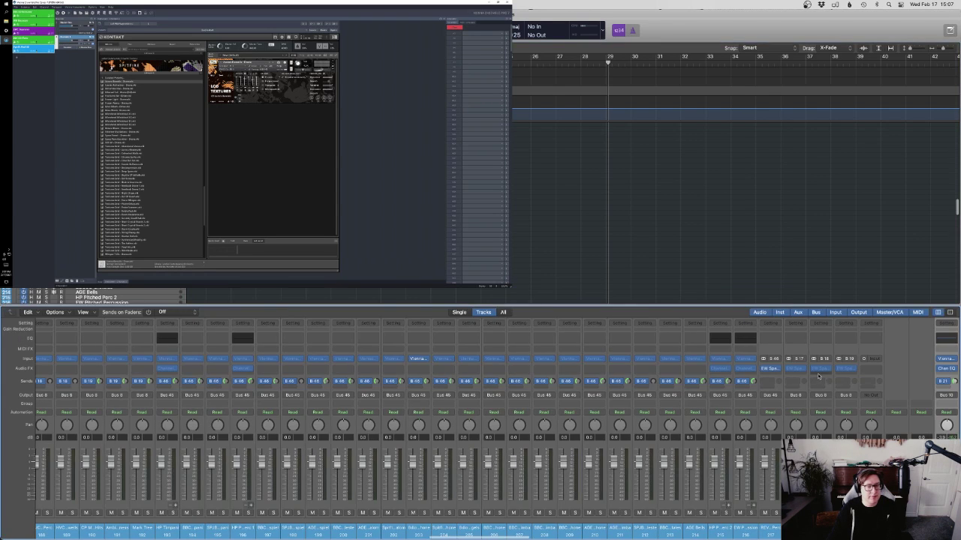
Replace the Channel EQ on the Synth Pad 01 channel with Output's Portal effect
left_click(532, 370)
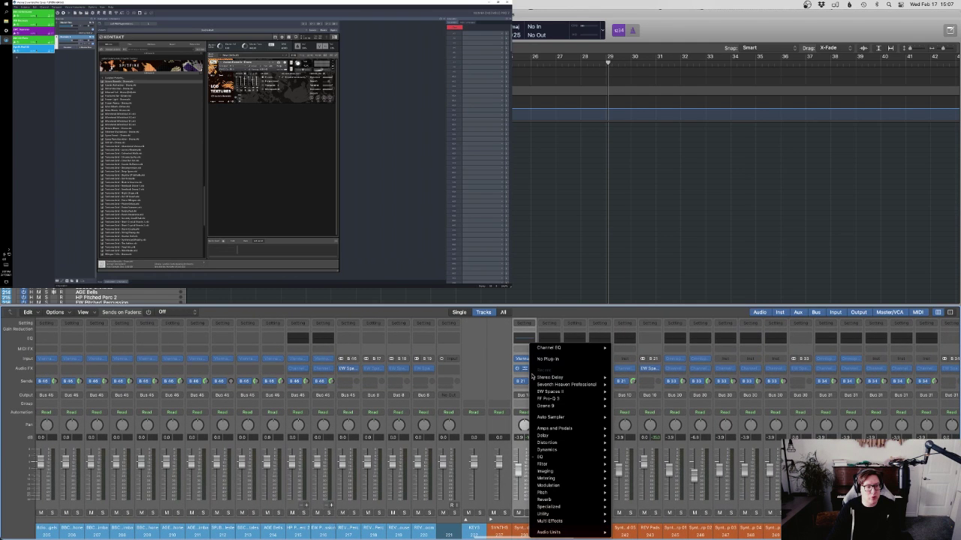
mouse_move(590, 406)
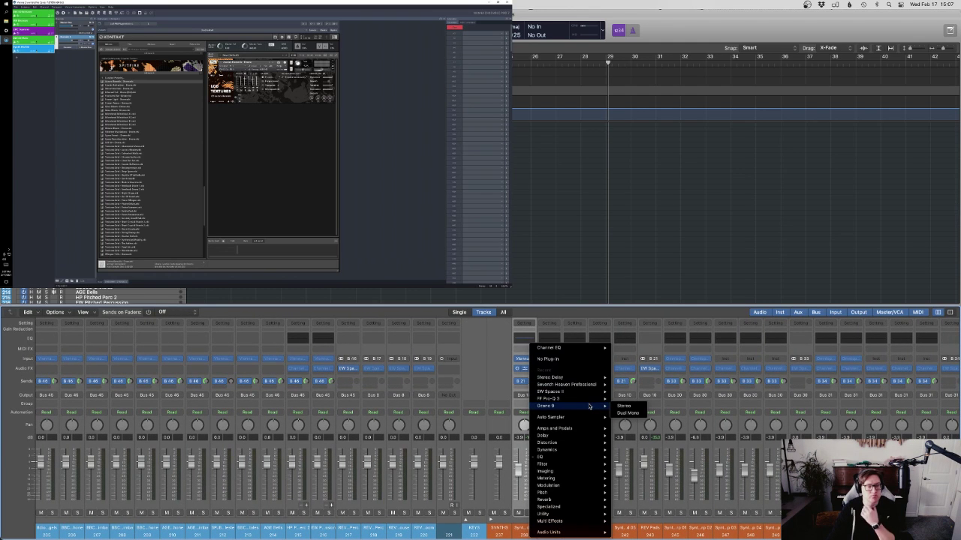
mouse_move(573, 534)
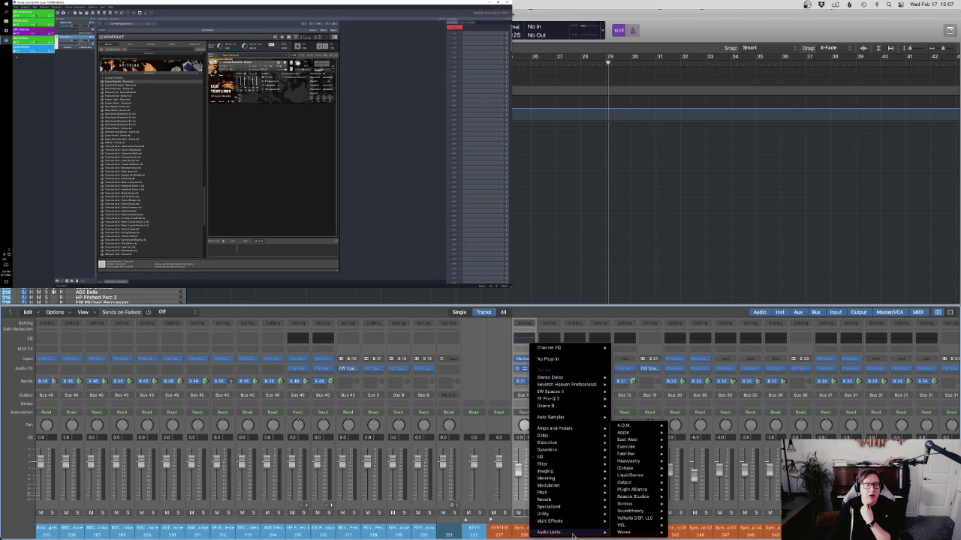
mouse_move(642, 507)
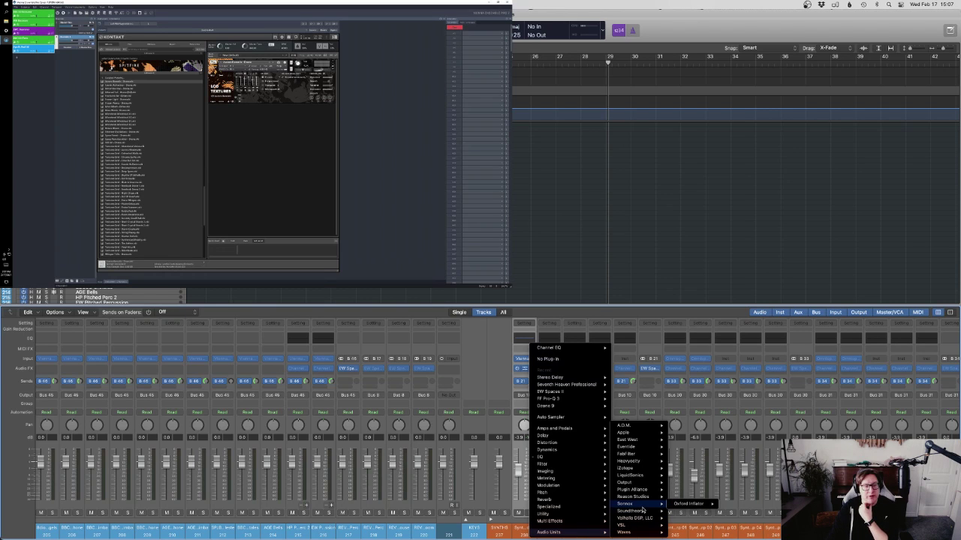
mouse_move(625, 483)
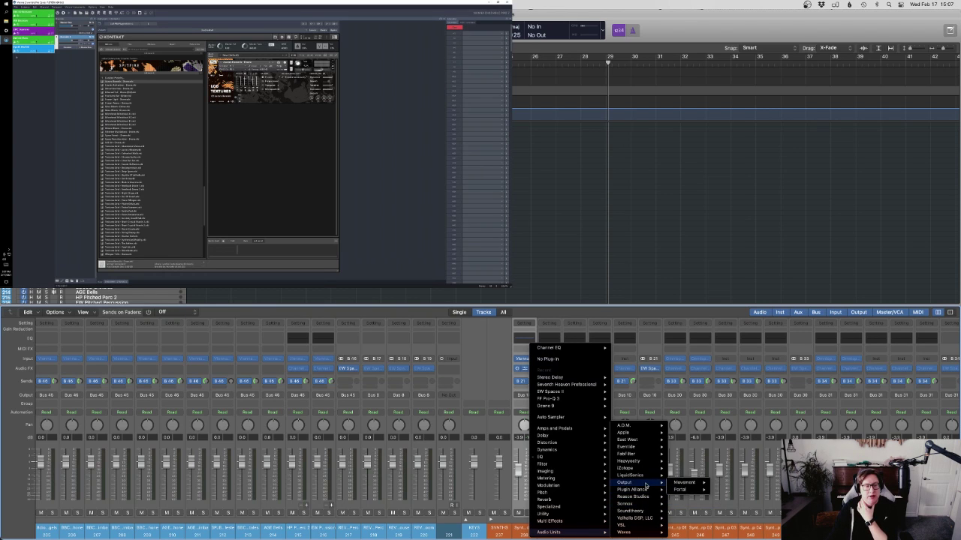
mouse_move(679, 490)
left_click(721, 489)
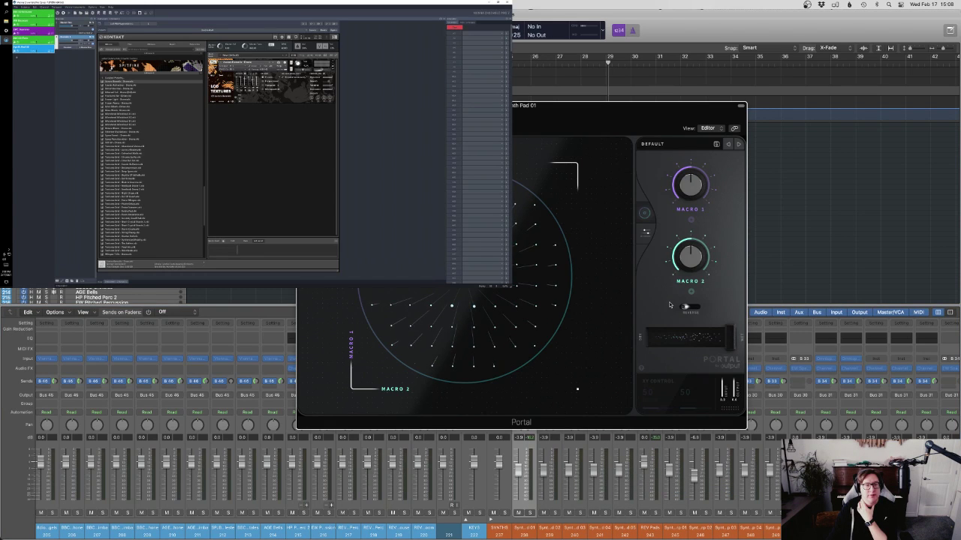
Browse Portal's preset categories and load the Down The Tube preset
left_click(656, 145)
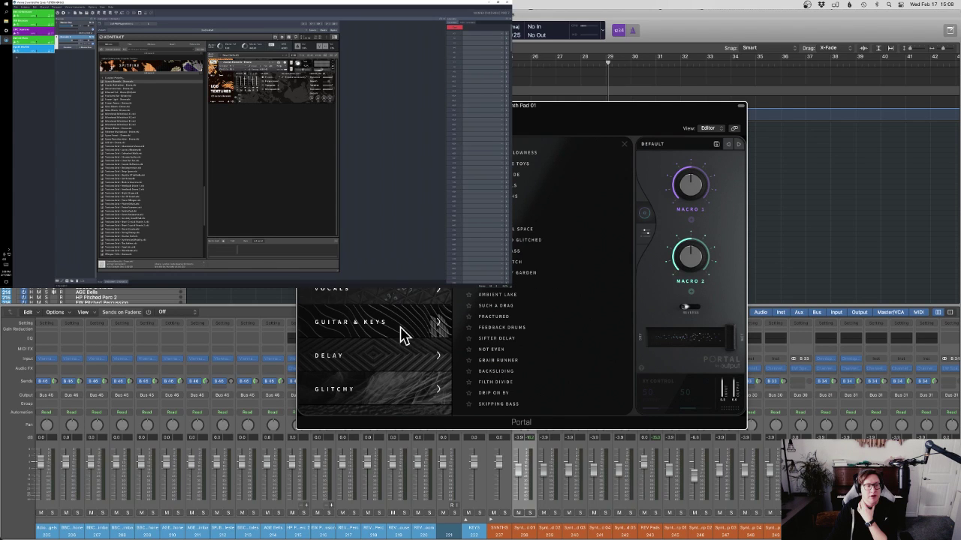
scroll(405, 370, "down", 5)
scroll(405, 367, "up", 2)
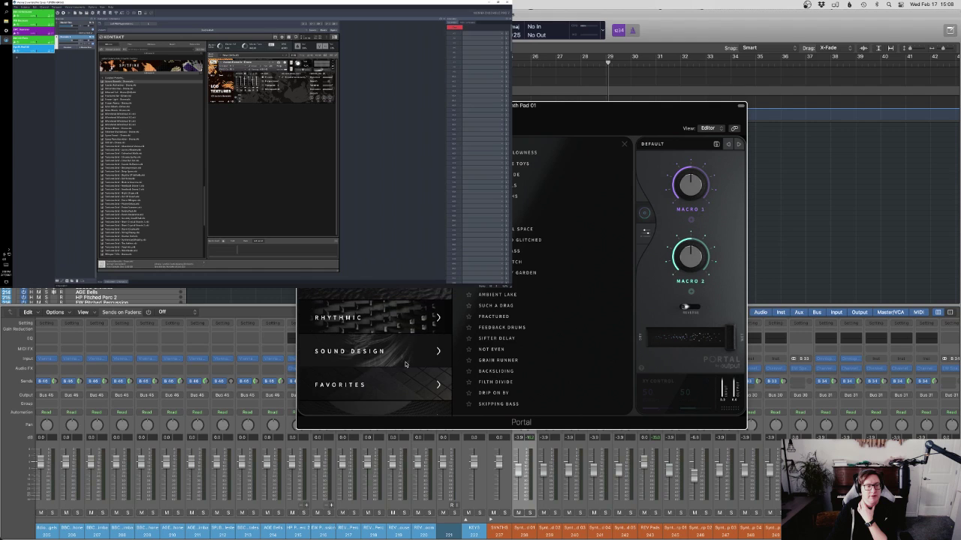
scroll(406, 361, "up", 5)
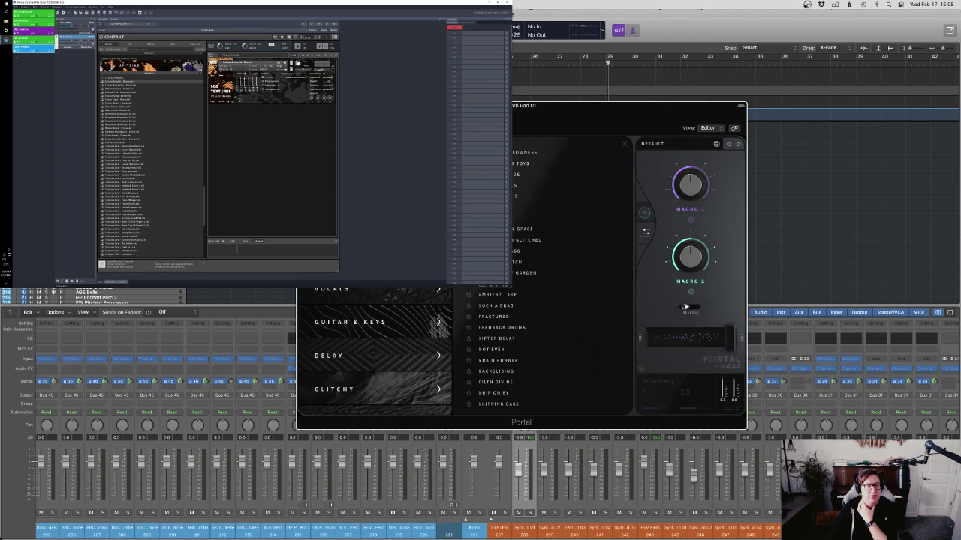
left_click(530, 155)
left_click_drag(584, 107, 180, 123)
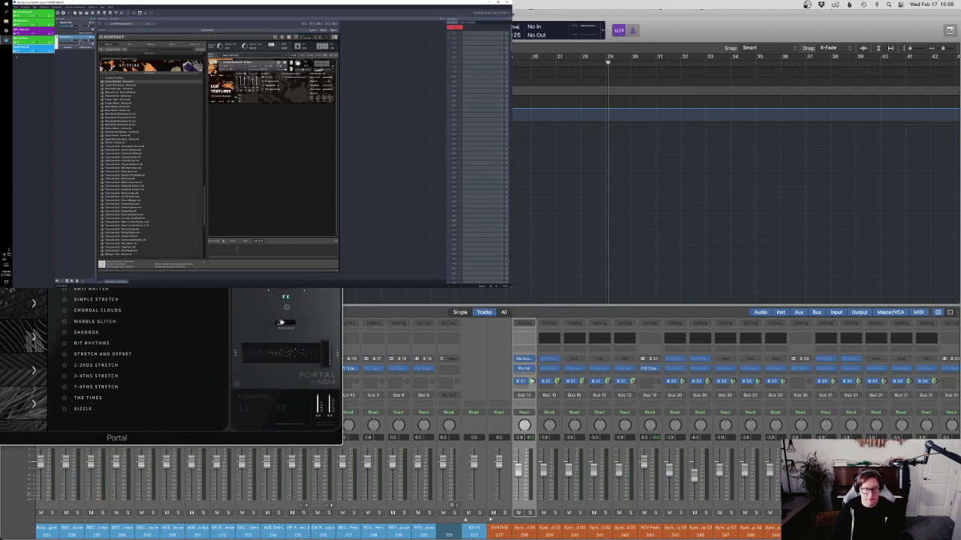
Solo Synth Pad 01 and play its recorded part from just before bar 25
key("s")
scroll(576, 176, "down", 10)
scroll(578, 175, "up", 8)
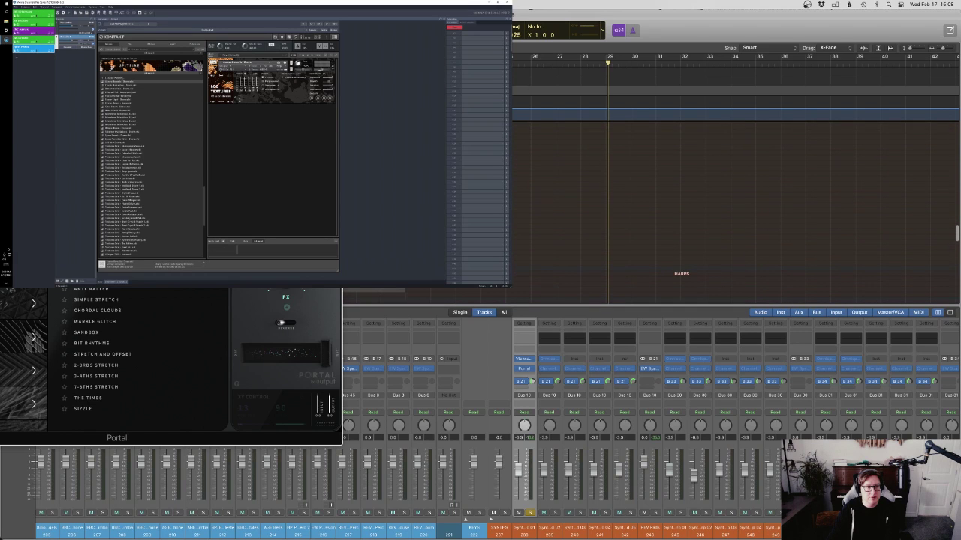
scroll(526, 85, "up", 1)
left_click(498, 66)
key("space")
Try Portal's Space Drag and Trembling Time presets on the soloed pad during playback, and close the plugin window
left_click_drag(265, 130, 770, 163)
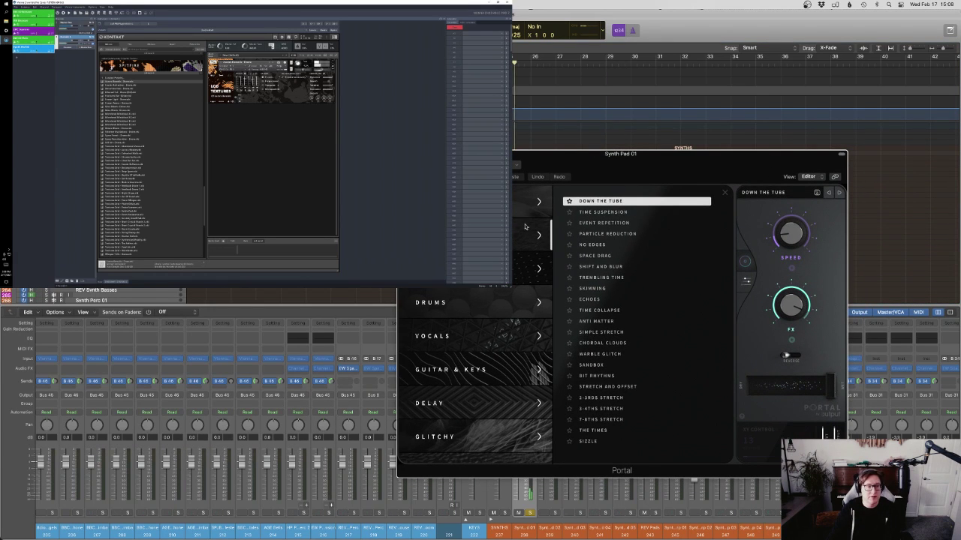
left_click(614, 255)
left_click_drag(615, 154, 466, 165)
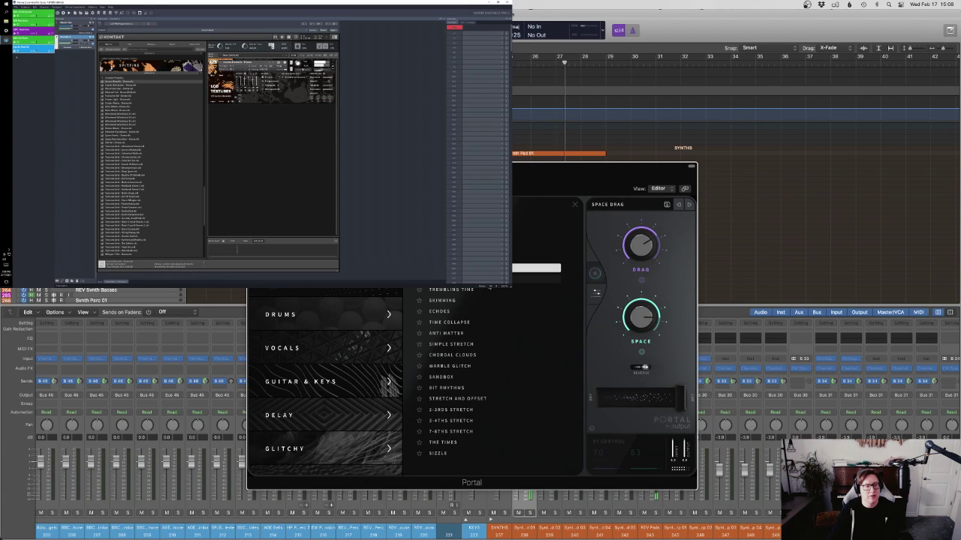
left_click(501, 289)
left_click(465, 66)
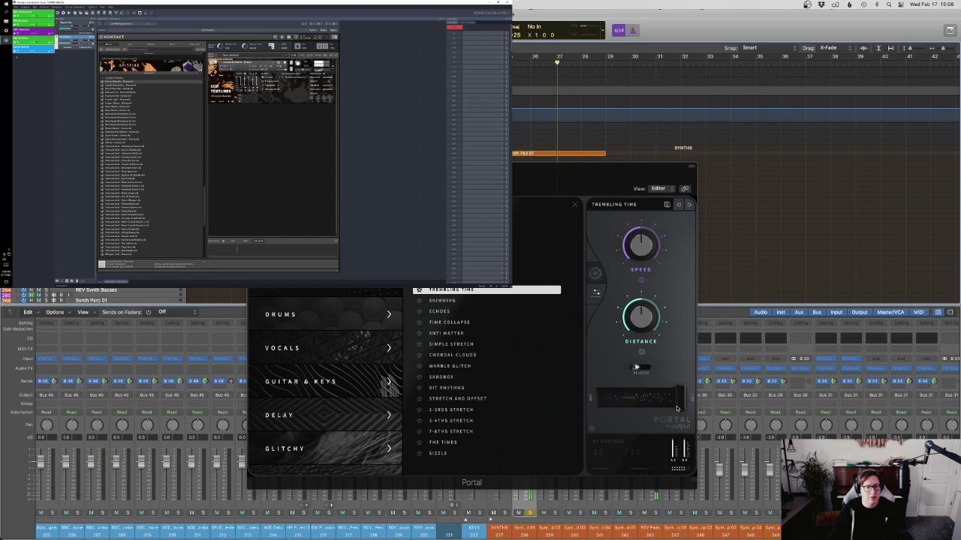
left_click_drag(480, 166, 319, 151)
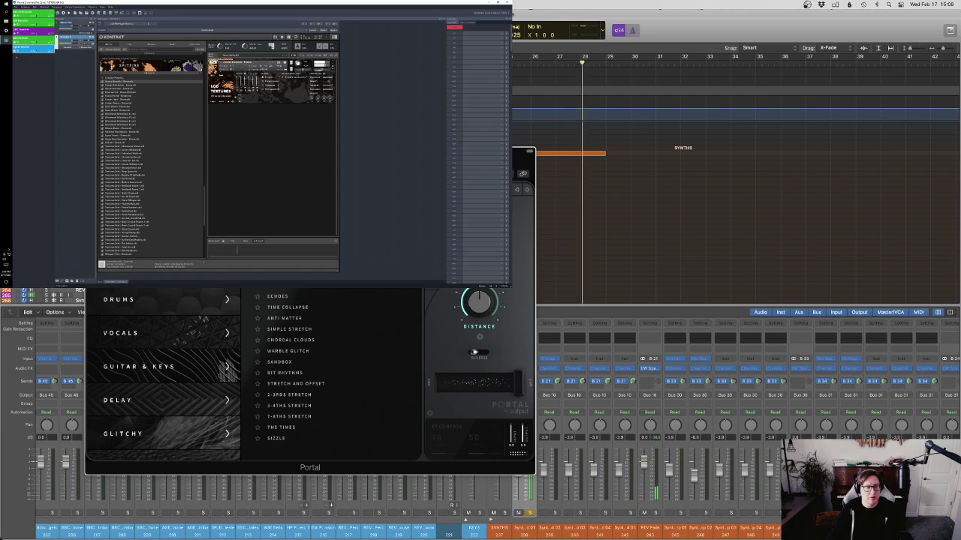
left_click_drag(319, 151, 451, 154)
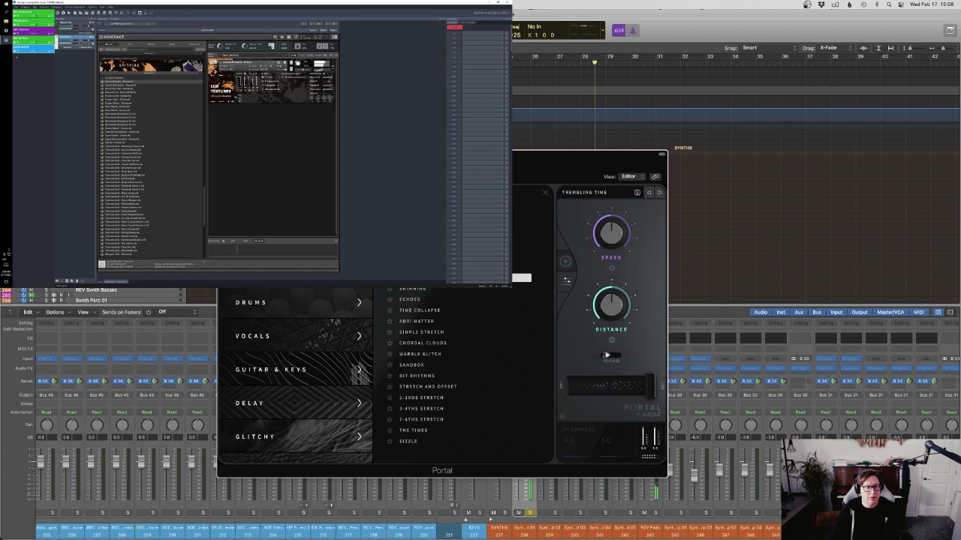
key("super+w")
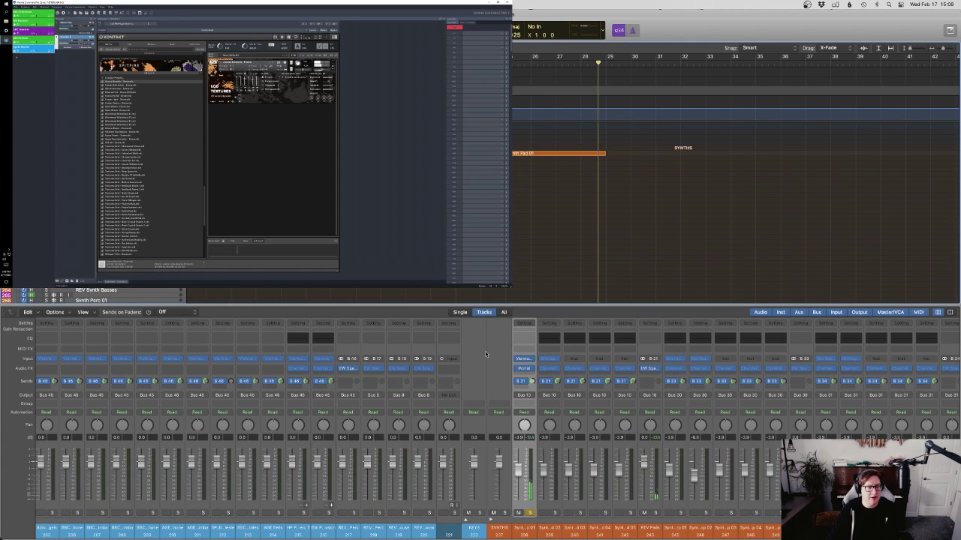
Replace Portal on the Synth Pad 01 channel with the stereo ValhallaShimmer reverb
left_click(529, 373)
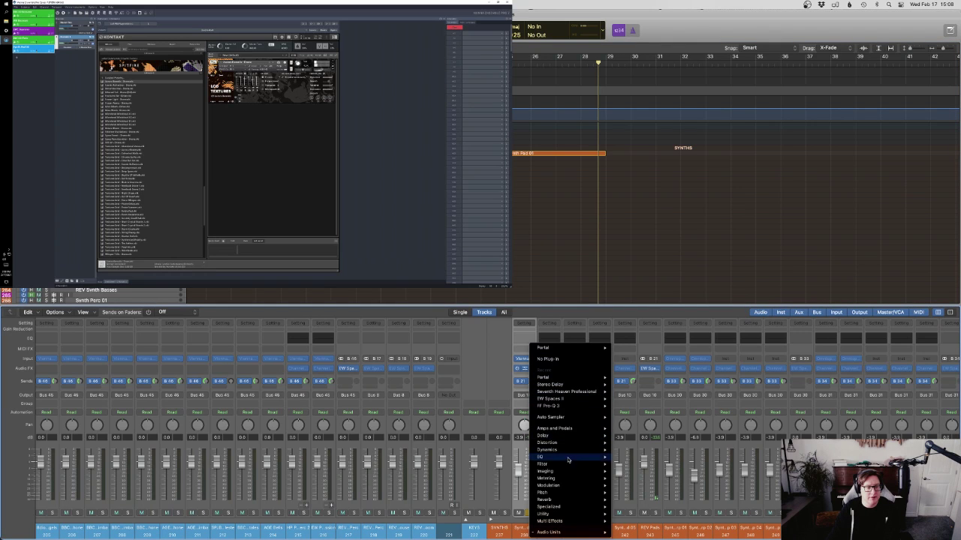
mouse_move(570, 532)
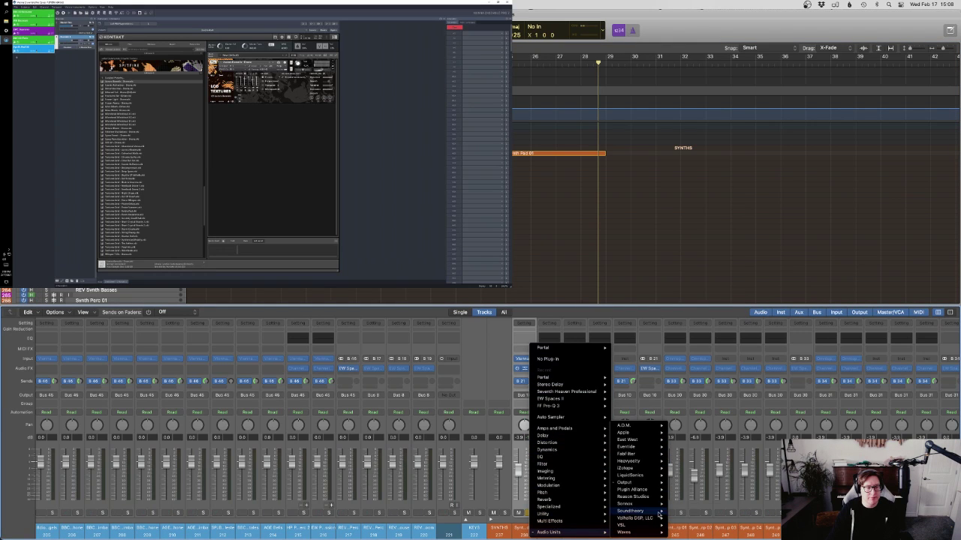
mouse_move(639, 519)
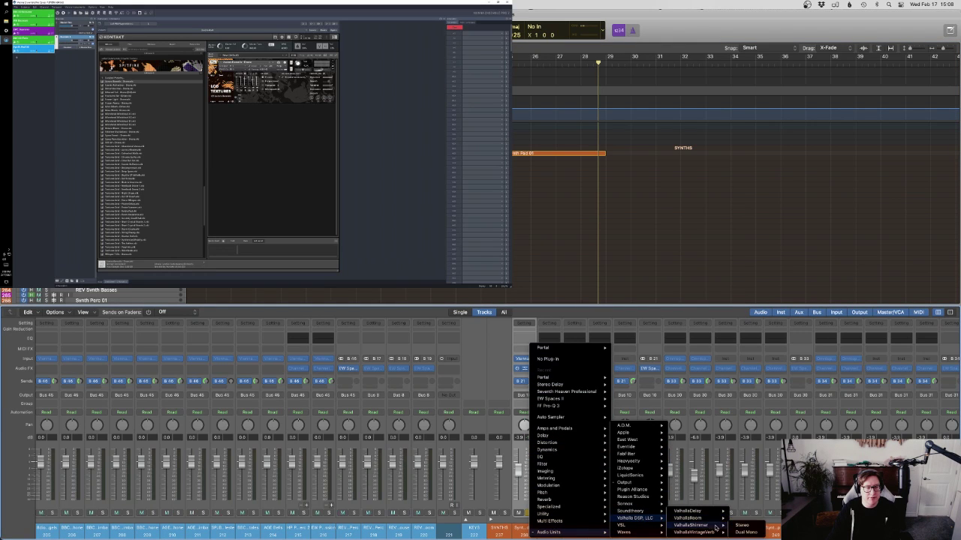
left_click(742, 528)
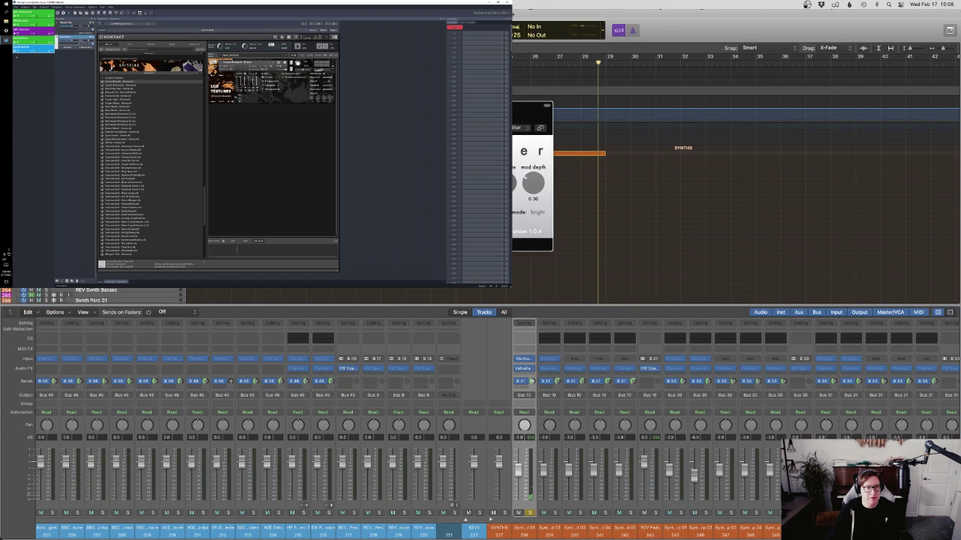
During playback, set ValhallaShimmer's feedback to 0.320, size to 0.60, mod rate to 0.90, mod depth to 0.20 and mix to 0.47
key("space")
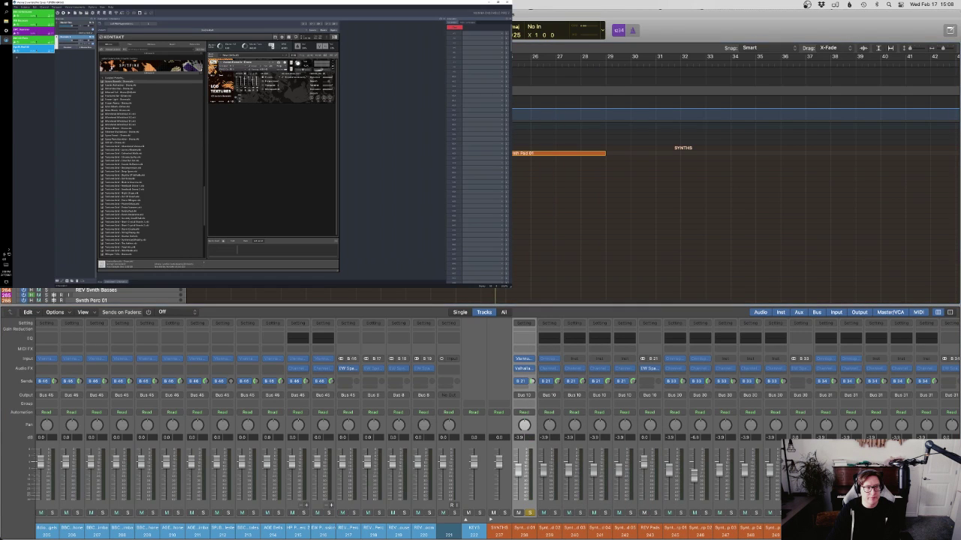
left_click_drag(397, 120, 746, 203)
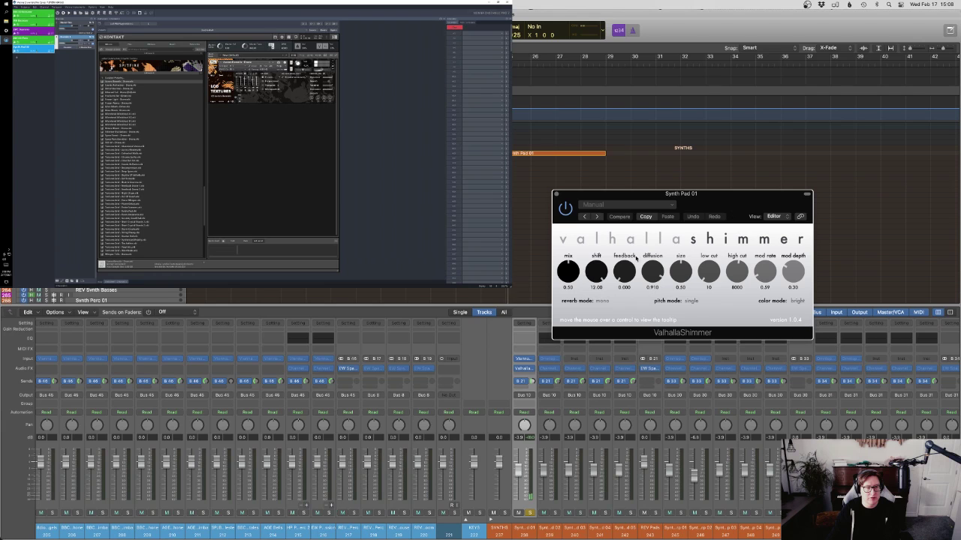
left_click_drag(627, 271, 625, 241)
left_click_drag(682, 272, 682, 261)
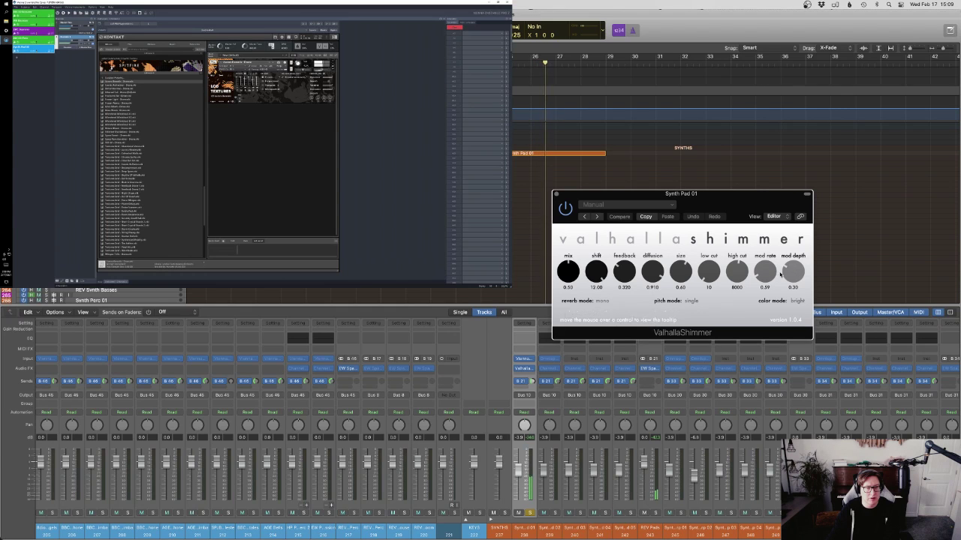
left_click_drag(793, 272, 771, 273)
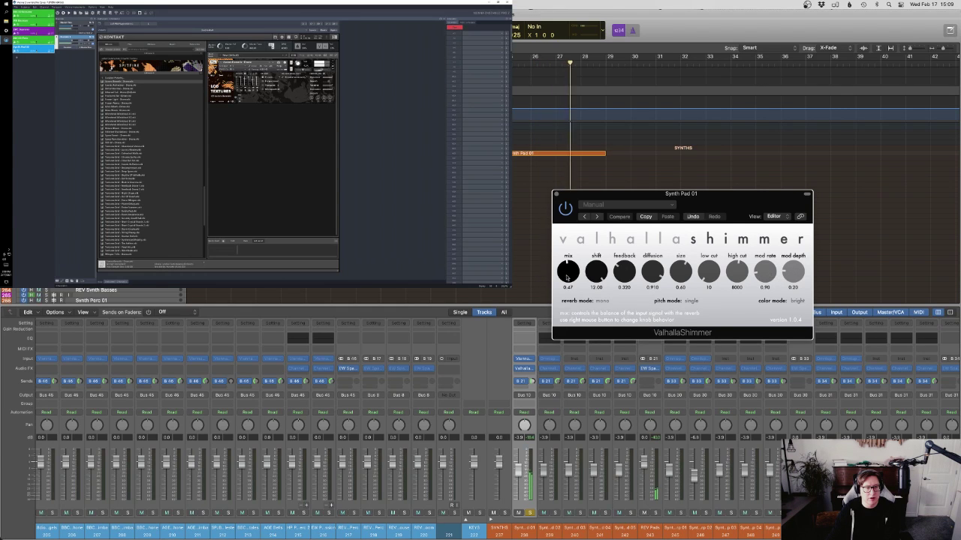
left_click(557, 195)
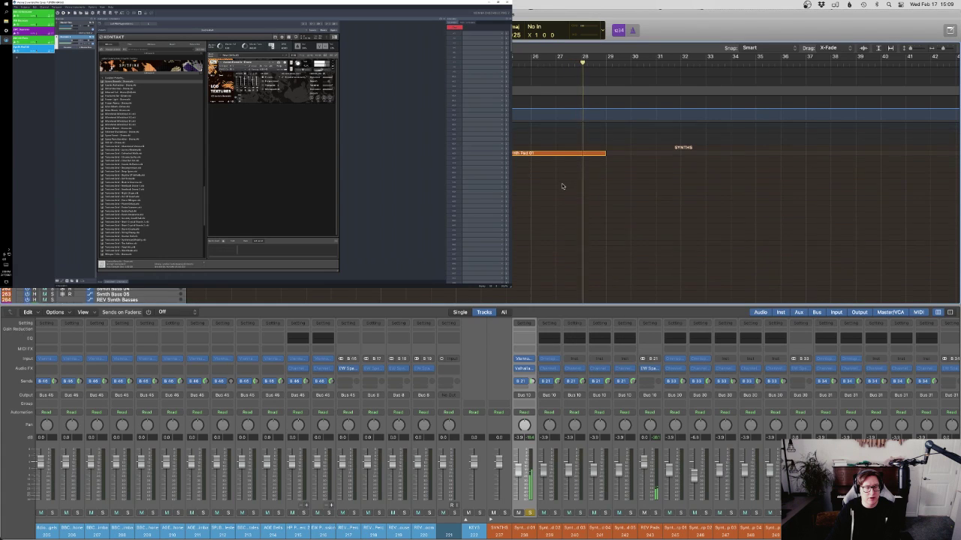
Add volume automation to Synth Pad 01 that fades down across bars 25 to 28 to -13.9 dB, and play it back
left_click(546, 181)
left_click(518, 173)
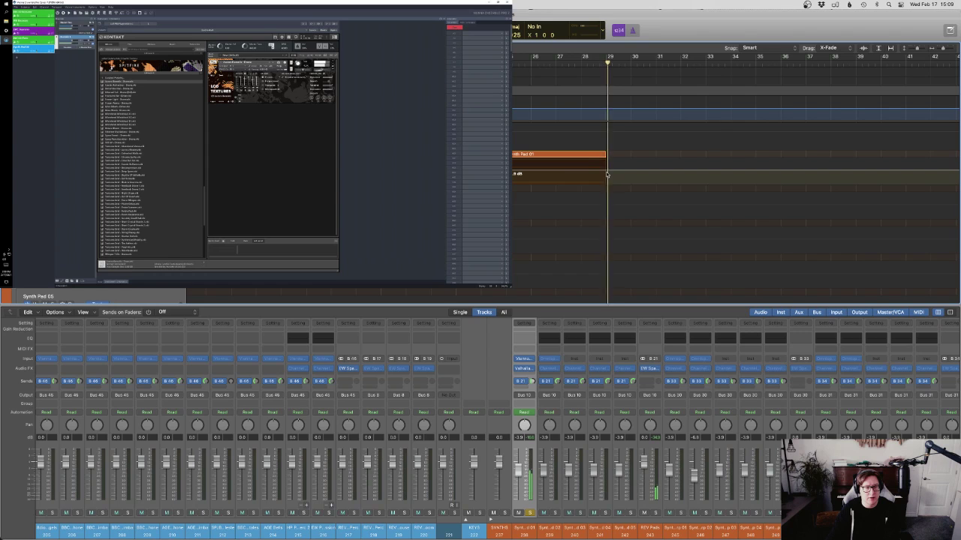
left_click_drag(607, 175, 607, 178)
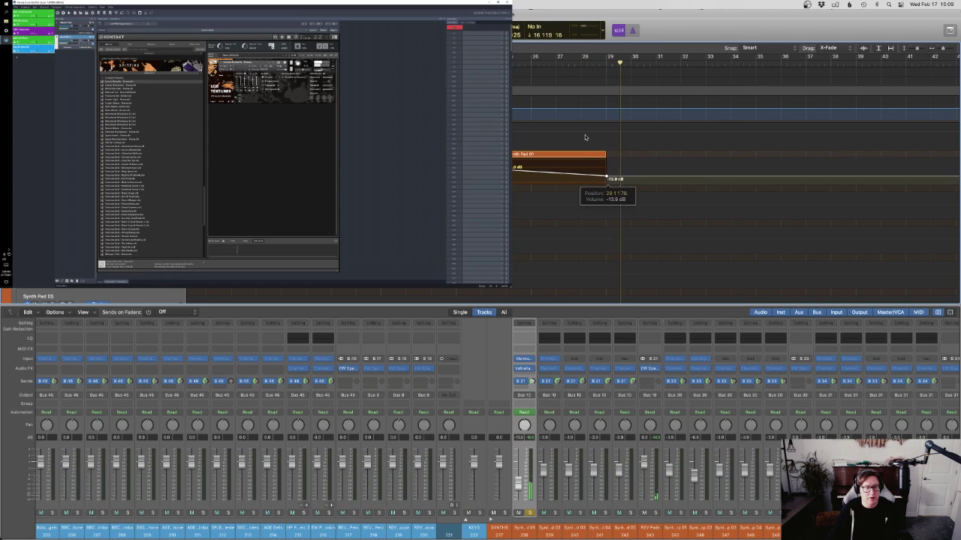
key("space")
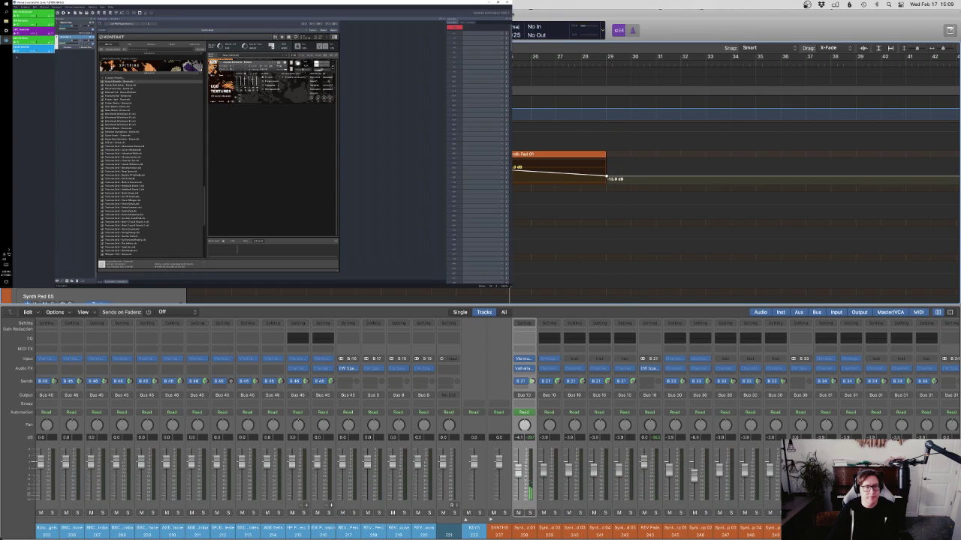
key("a")
key("space")
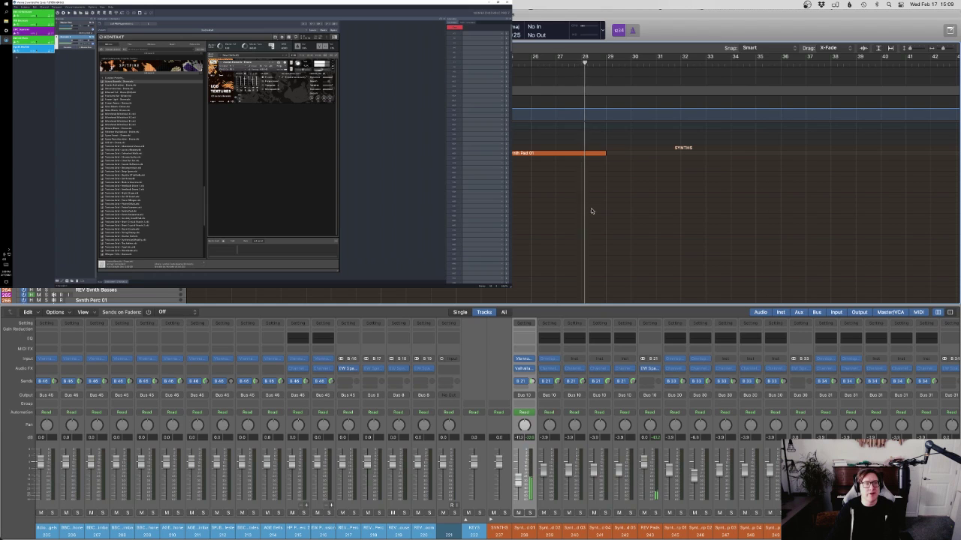
key("x")
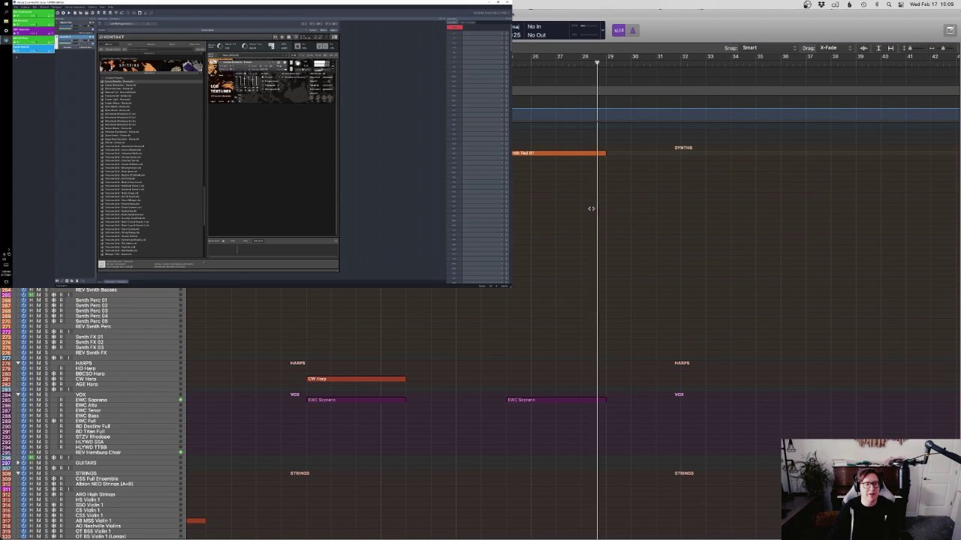
Lower the Synth Pad 01 volume fade to start at -7.3 dB and end at -19.1 dB, and play the section
scroll(674, 232, "up", 5)
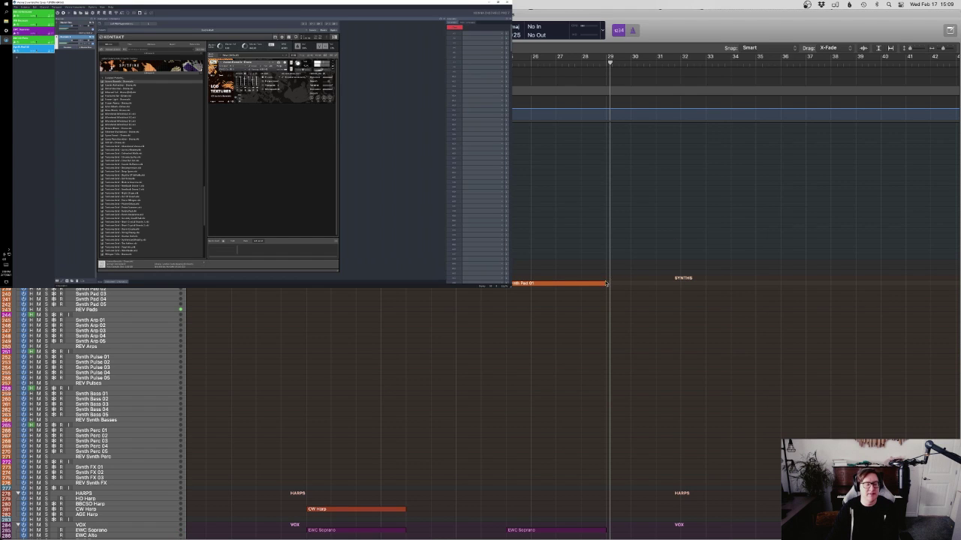
key("a")
left_click_drag(463, 302, 463, 306)
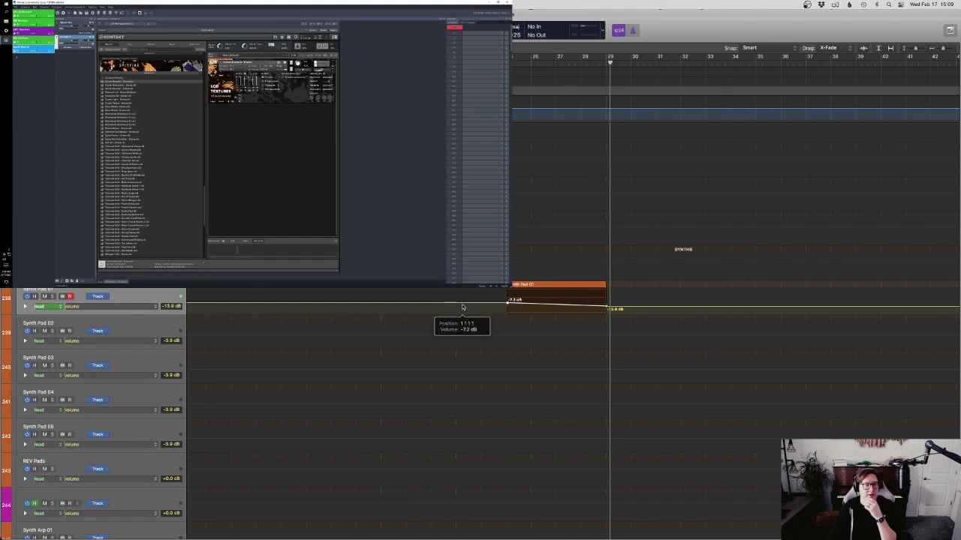
left_click_drag(629, 307, 629, 309)
left_click_drag(506, 302, 506, 302)
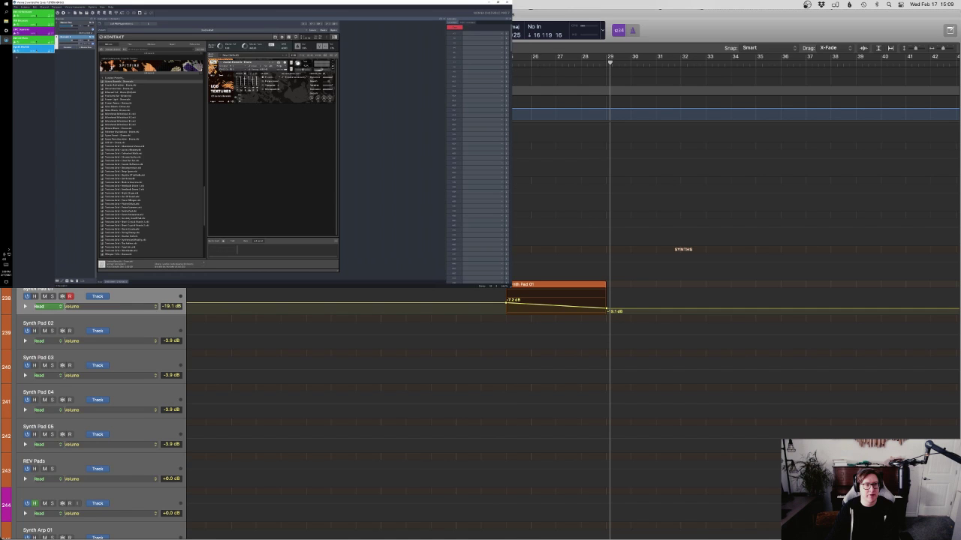
key("a")
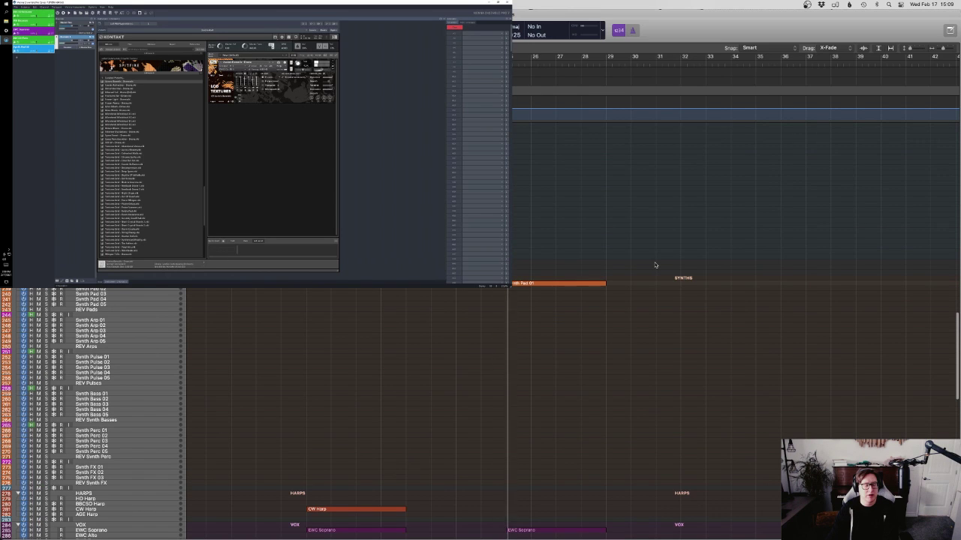
key("space")
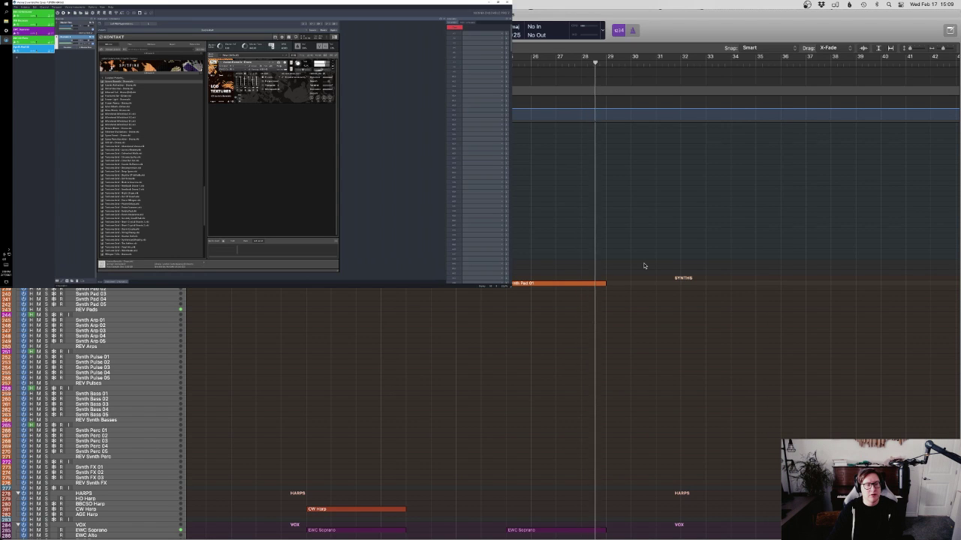
Play the passage from bar 25 while reviewing the viola, celli and basses parts
scroll(643, 265, "down", 15)
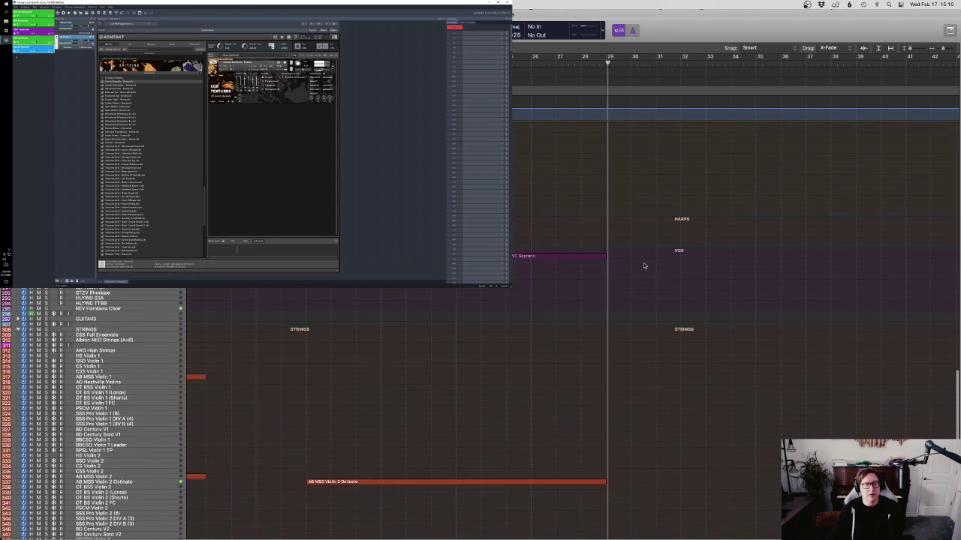
scroll(643, 265, "up", 3)
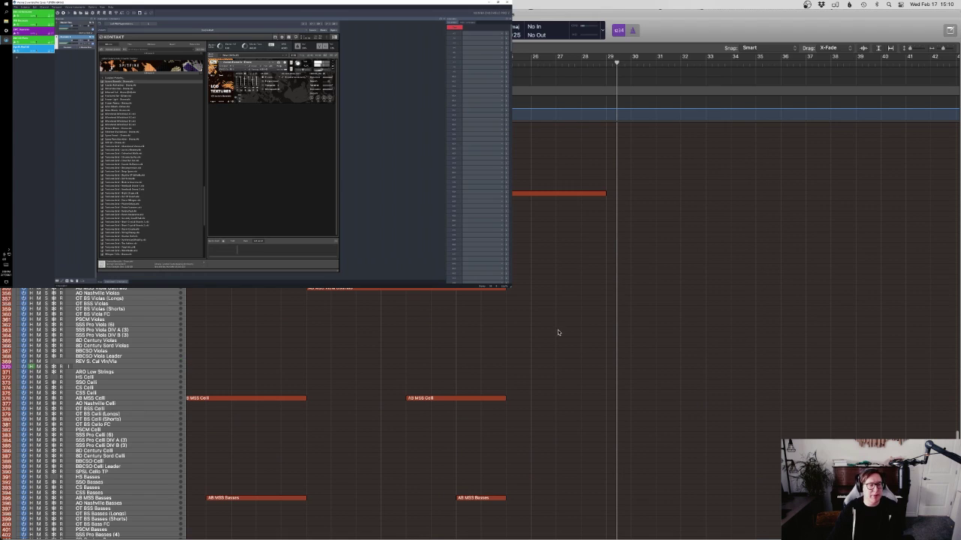
left_click_drag(501, 331, 529, 289)
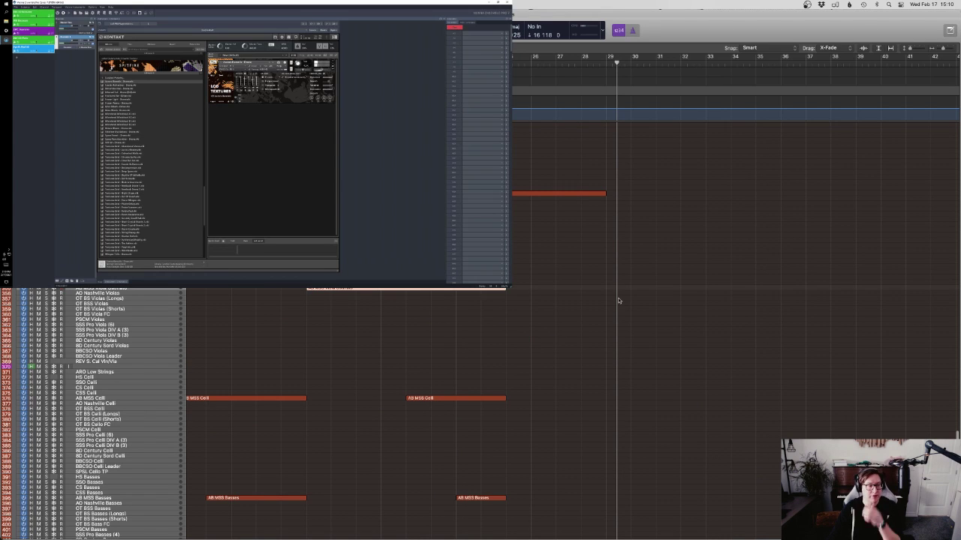
left_click_drag(591, 64, 505, 65)
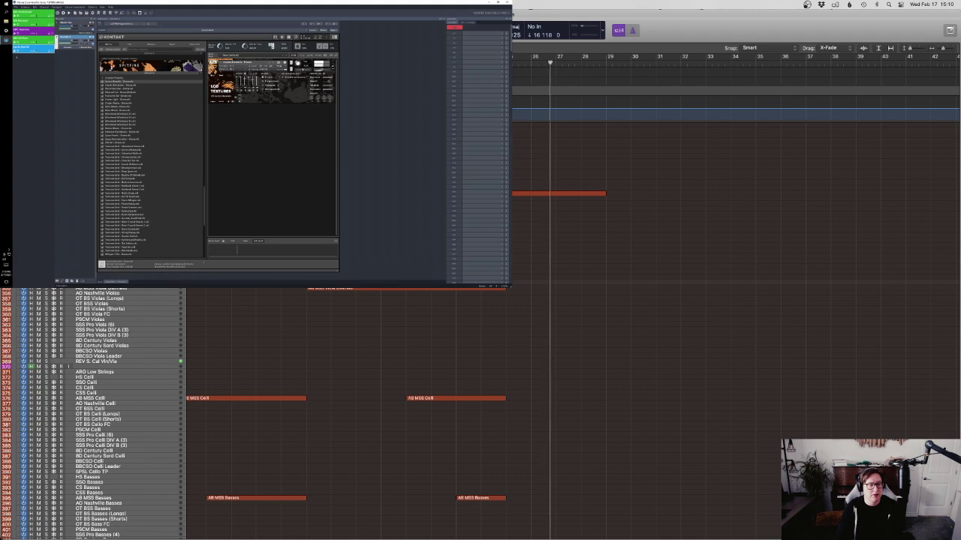
left_click(443, 399)
left_click(460, 377)
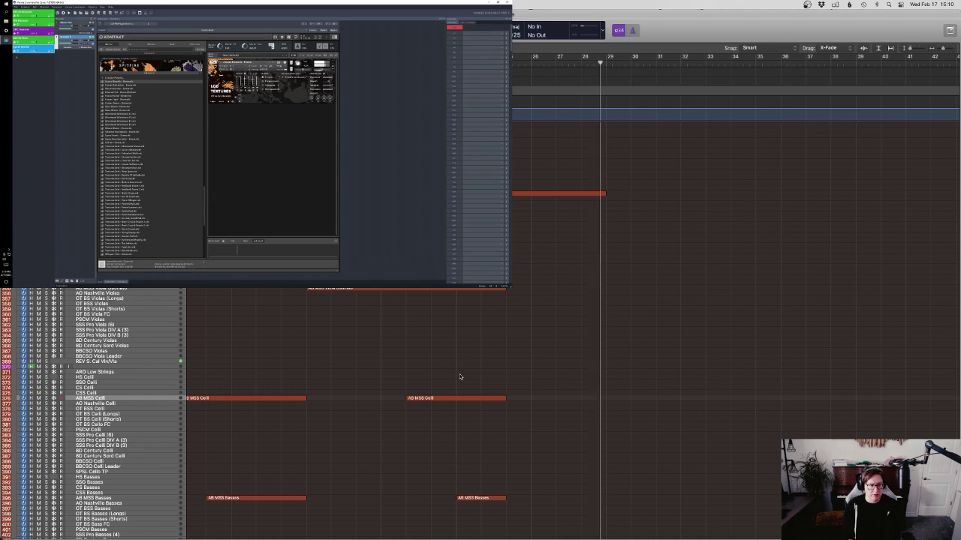
Copy the AB MSS Viola, Celli and Basses regions that end at bar 17 and paste them at bar 29
scroll(371, 318, "left", 10)
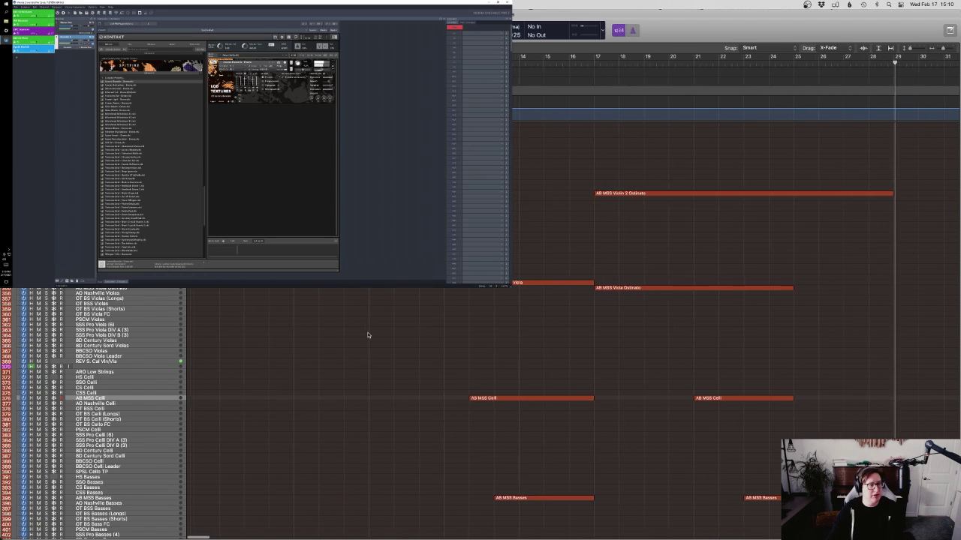
left_click_drag(570, 524, 526, 221)
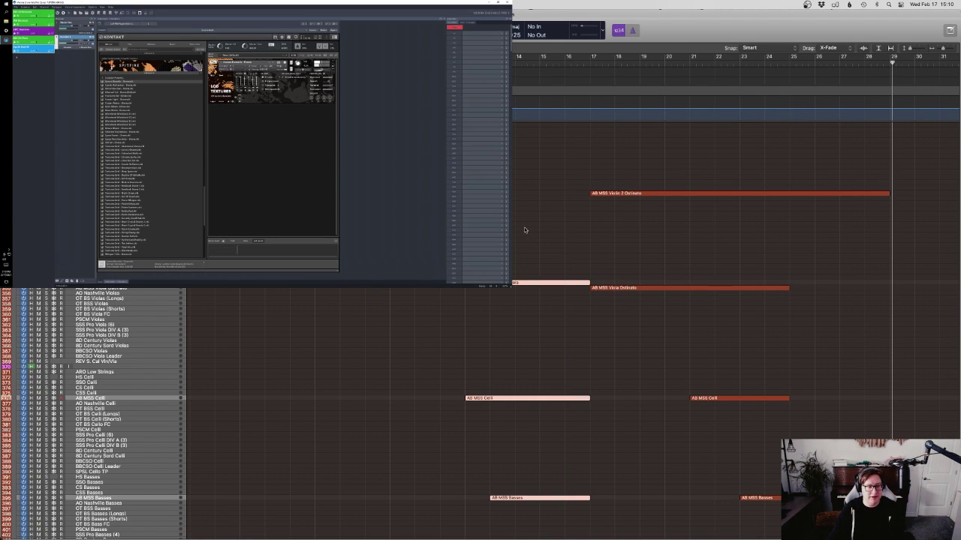
left_click(864, 63)
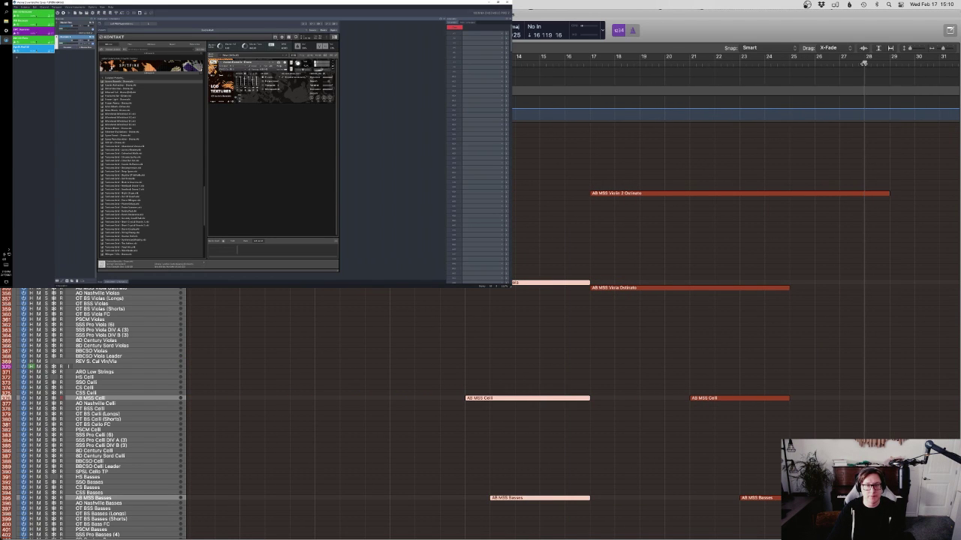
key("super+v")
Record an 8dio Aluphone part from bar 25 to about bar 32
scroll(609, 224, "up", 15)
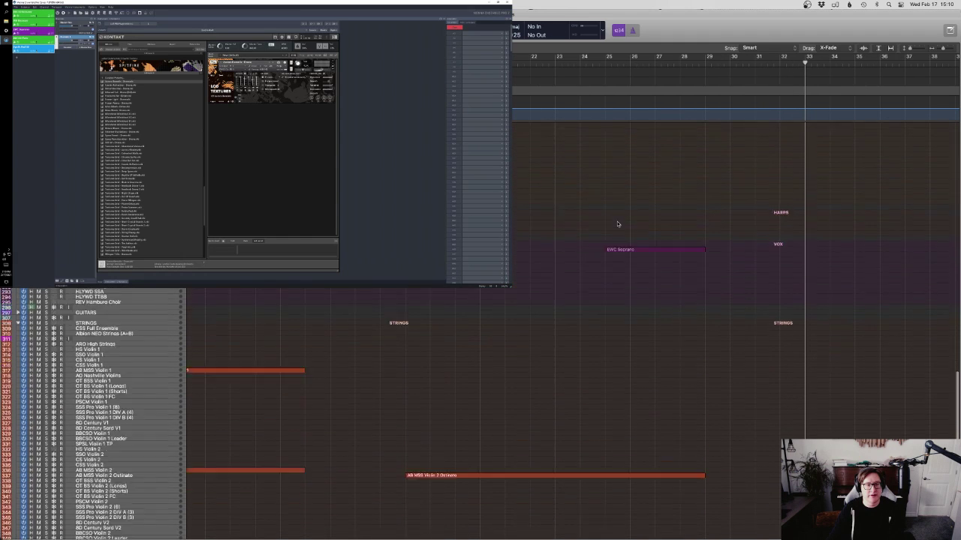
scroll(651, 261, "up", 5)
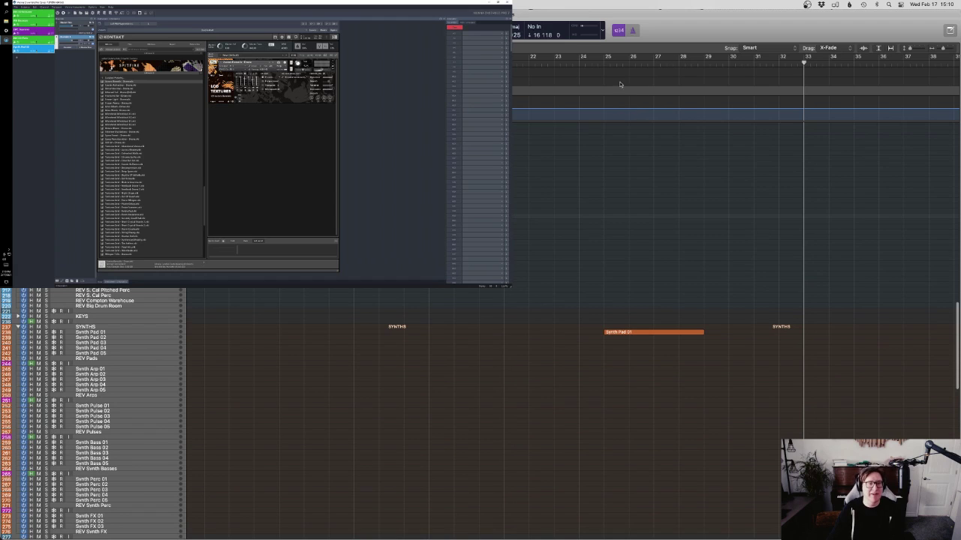
left_click(605, 62)
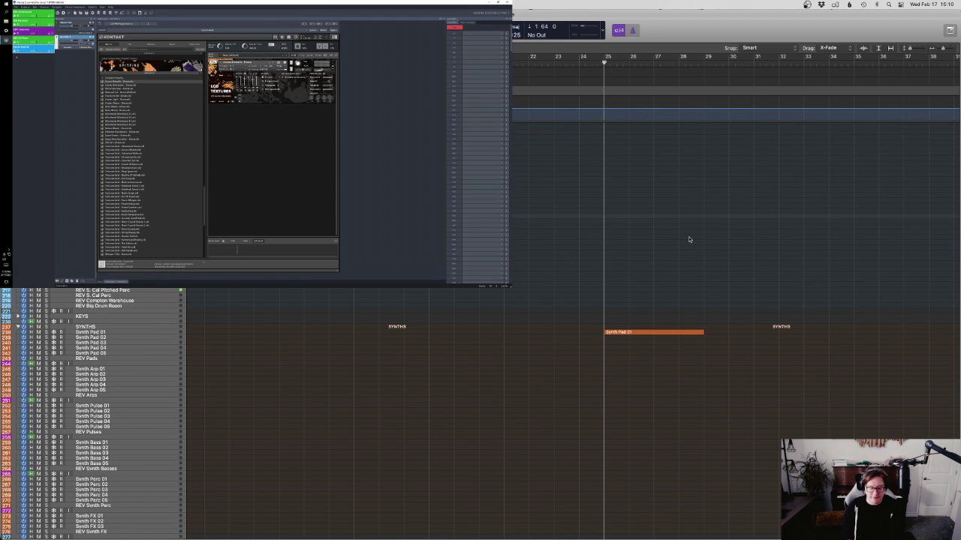
key("space")
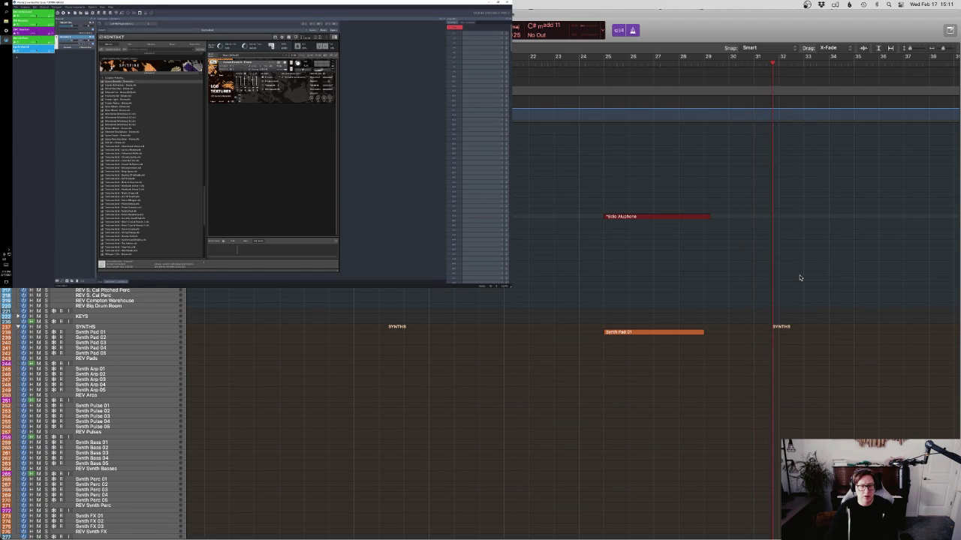
key("space")
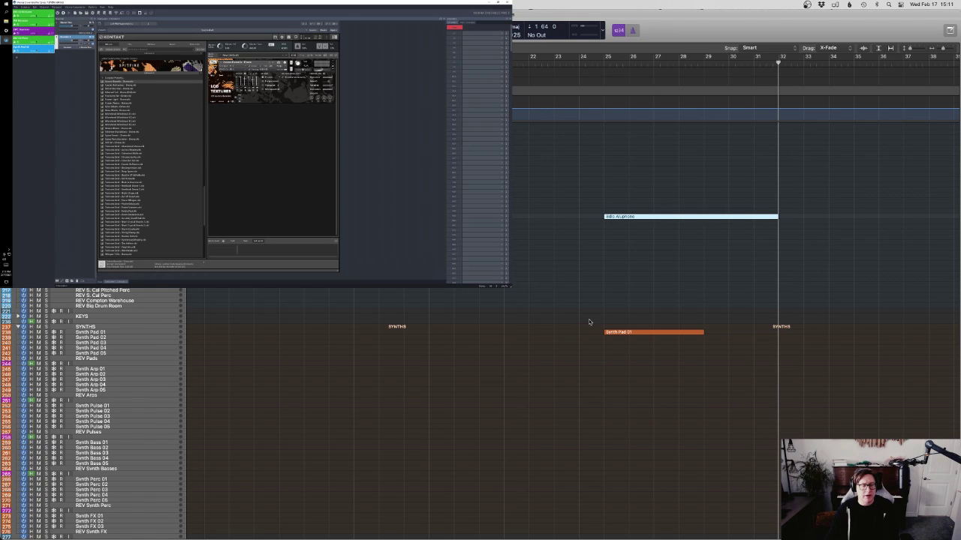
Quantize all notes of the new 8dio Aluphone region to 1/4 notes
key("p")
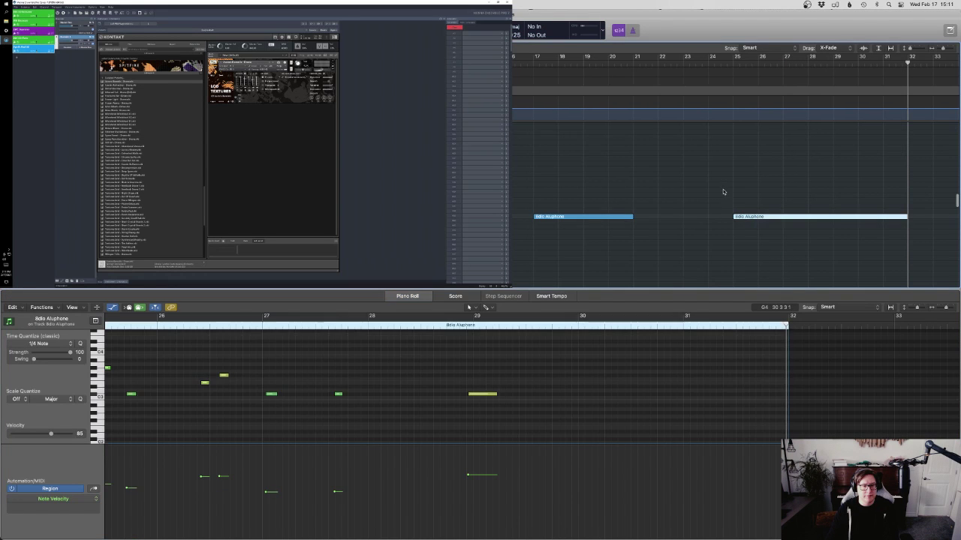
scroll(400, 407, "left", 8)
left_click(414, 407)
key("super+a")
key("q")
left_click(392, 385)
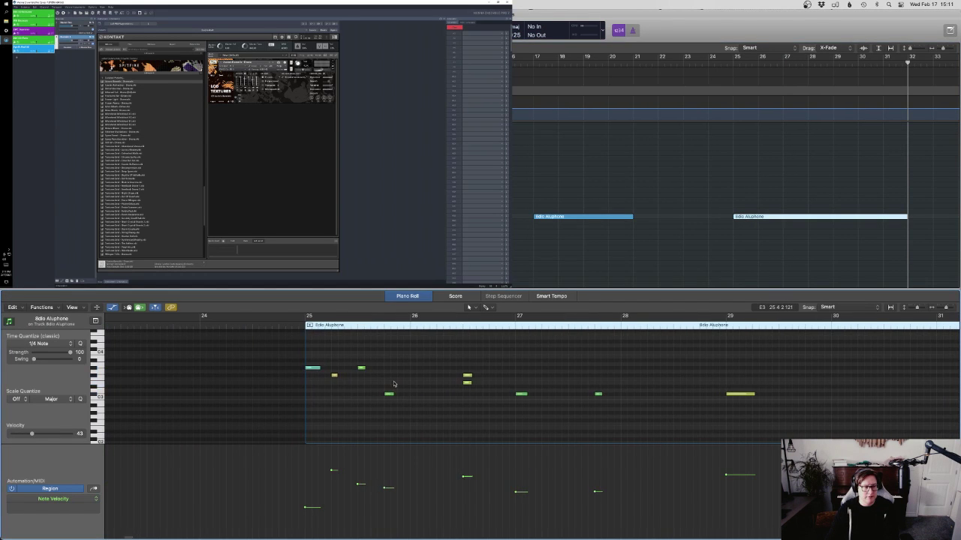
Lower the velocities of the loudest Aluphone notes in bars 25, 26 and 29, and delete the lower of the two stacked notes in bar 26
left_click_drag(335, 465, 385, 490)
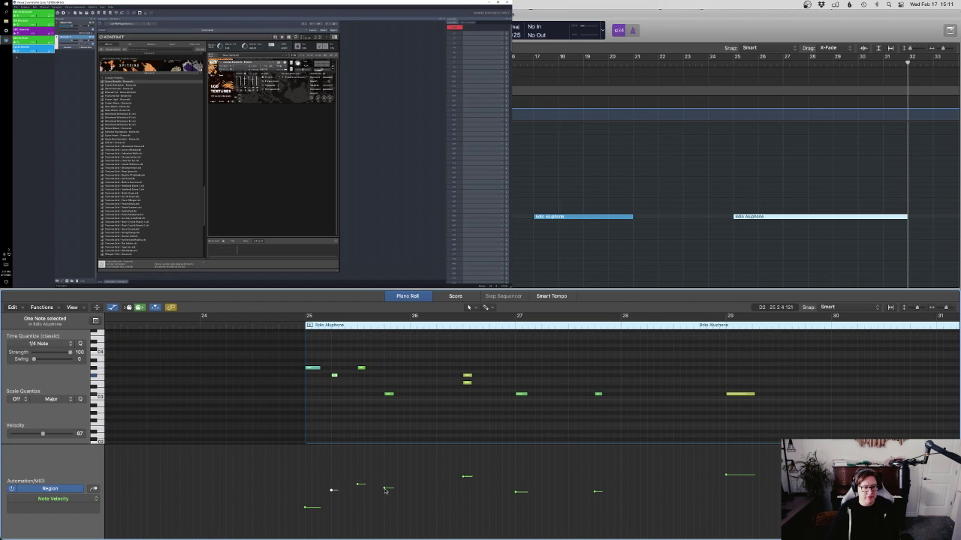
left_click_drag(470, 478, 468, 489)
left_click_drag(725, 475, 726, 484)
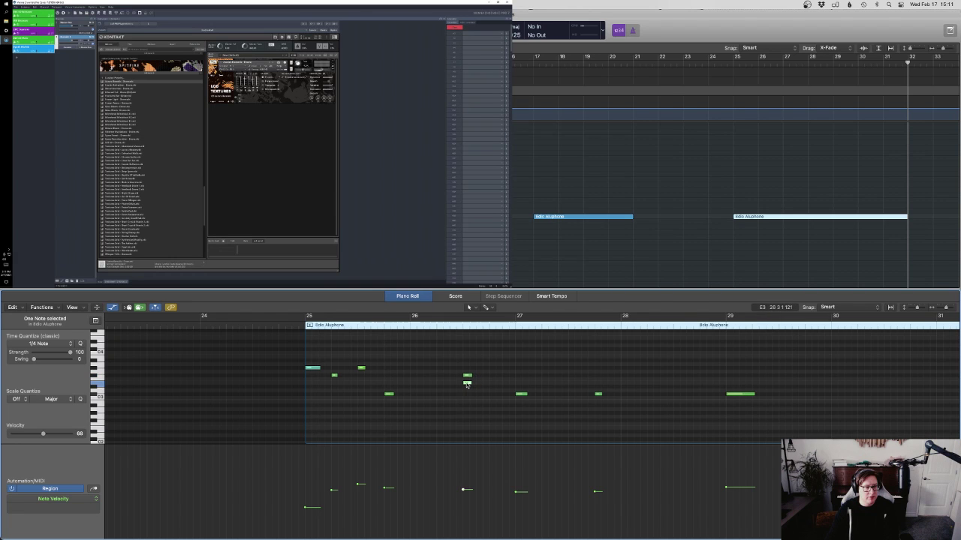
mouse_move(467, 386)
Play the arrangement from bar 25 and review the vocal, string, synth and Aluphone regions through bar 32
left_click_drag(291, 325, 288, 324)
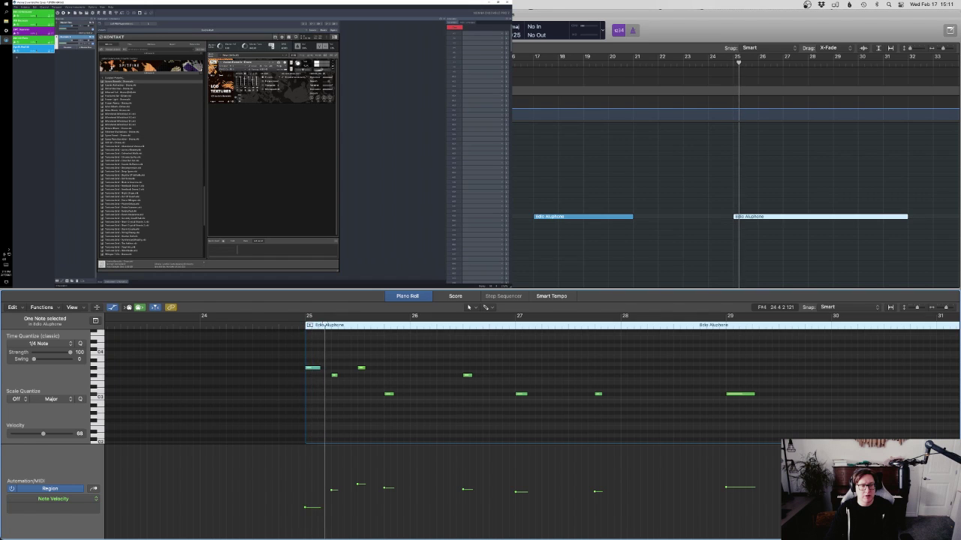
key("p")
scroll(748, 269, "right", 5)
scroll(749, 268, "right", 5)
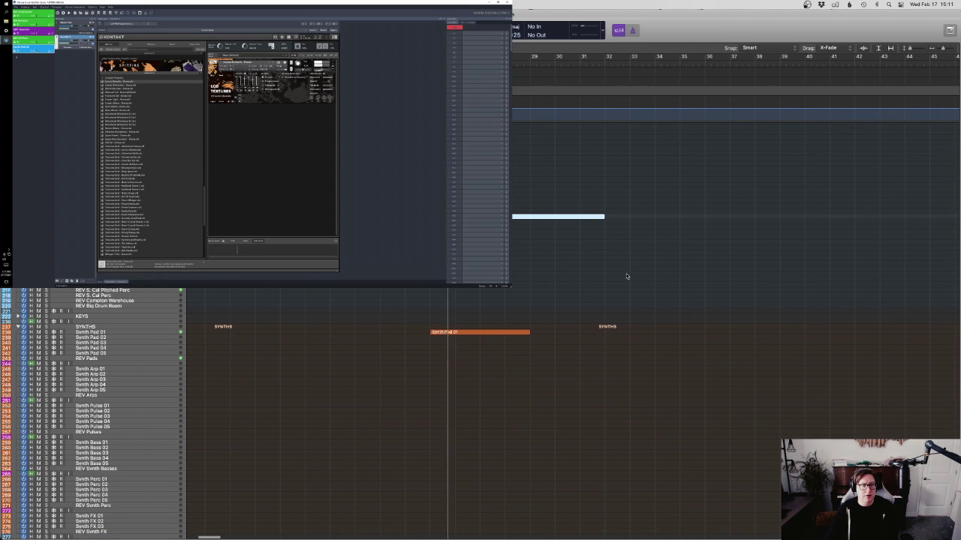
scroll(608, 276, "down", 10)
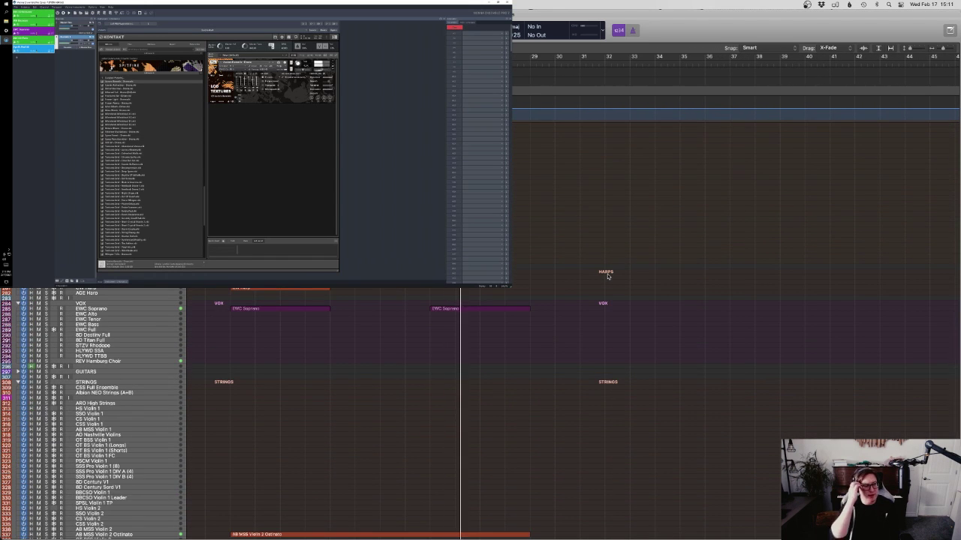
scroll(607, 288, "left", 3)
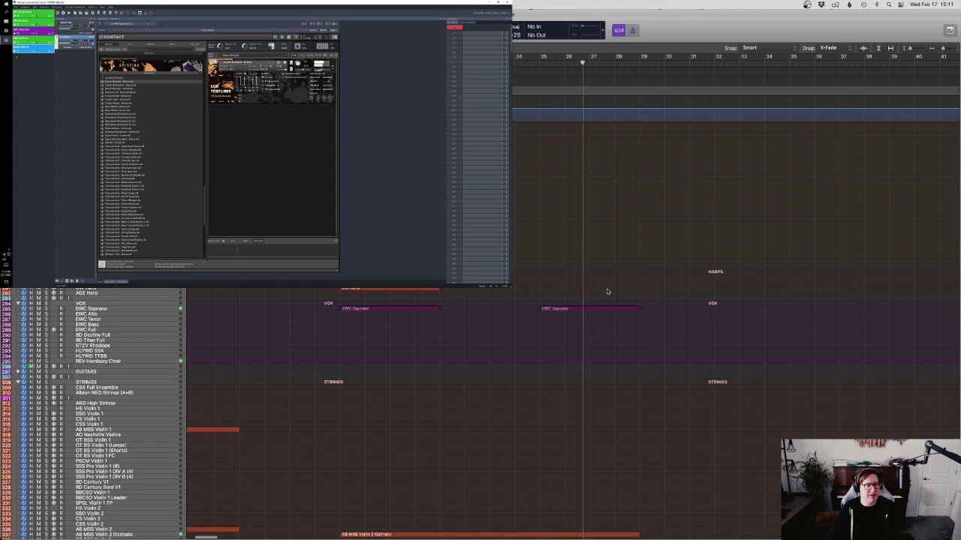
scroll(652, 290, "down", 4)
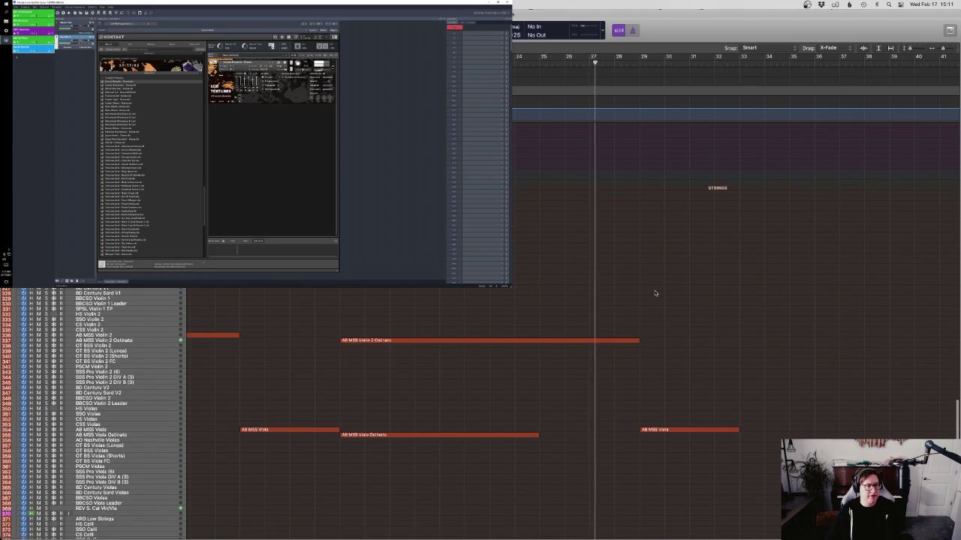
scroll(654, 292, "up", 10)
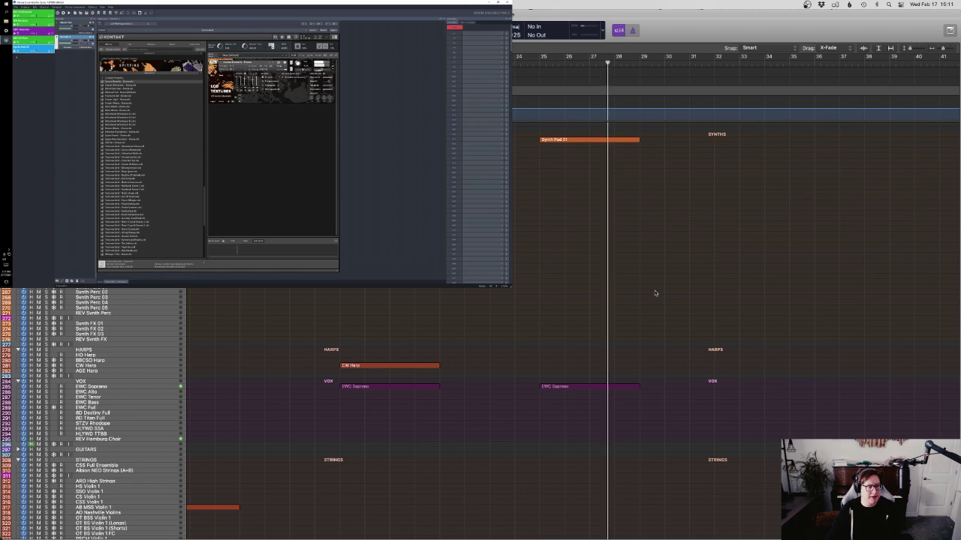
scroll(655, 293, "up", 8)
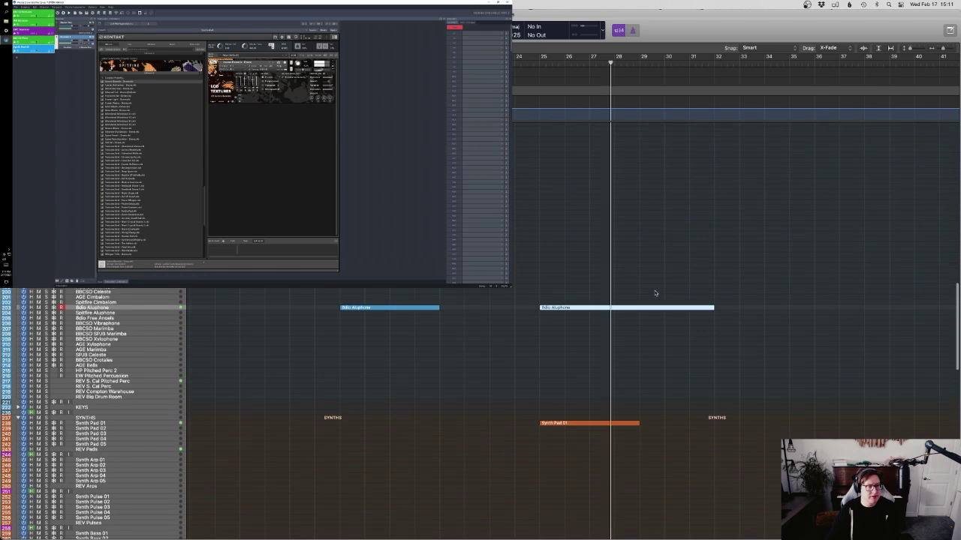
left_click(709, 379)
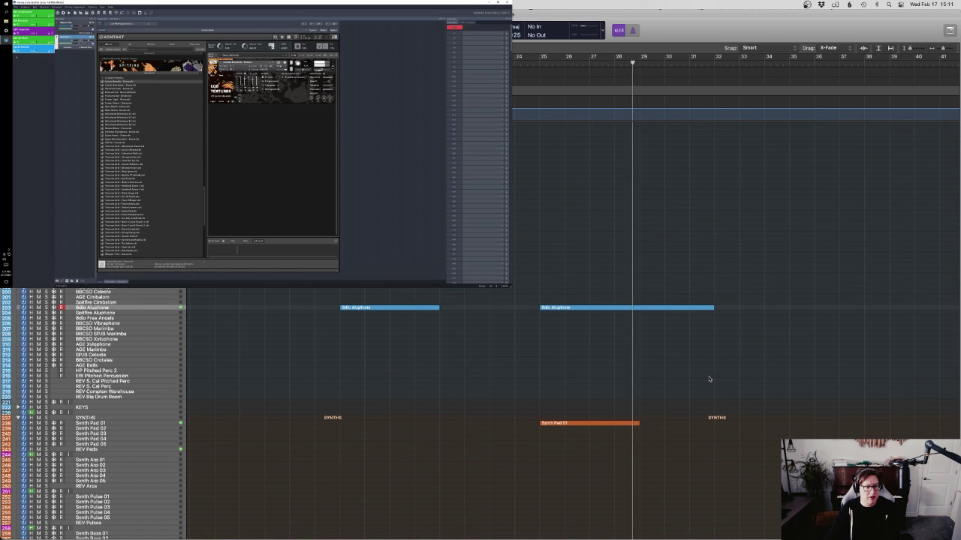
Raise the velocity of the first note in the AB MSS Celli region starting at bar 28 to match the next note
scroll(707, 379, "down", 20)
scroll(708, 379, "down", 10)
double_click(675, 297)
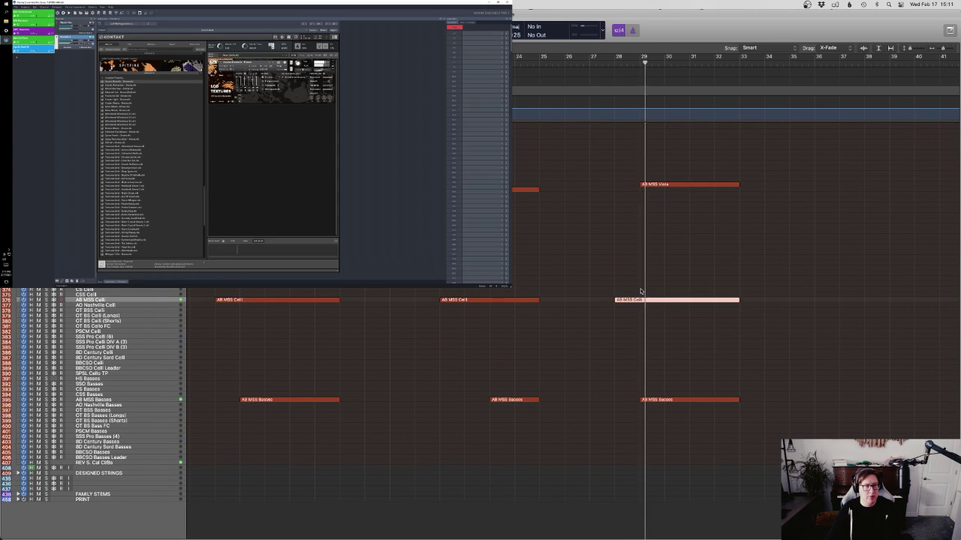
scroll(679, 383, "down", 3)
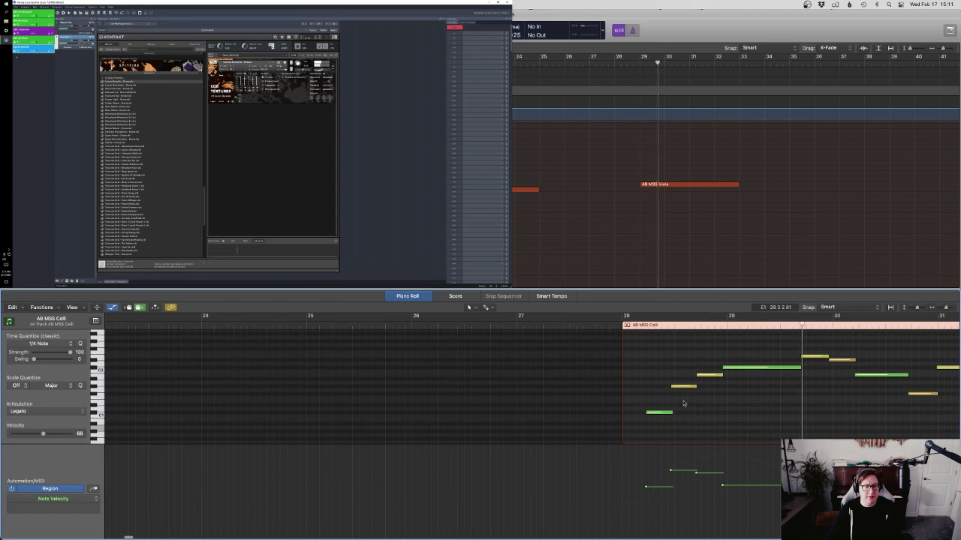
scroll(684, 405, "right", 5)
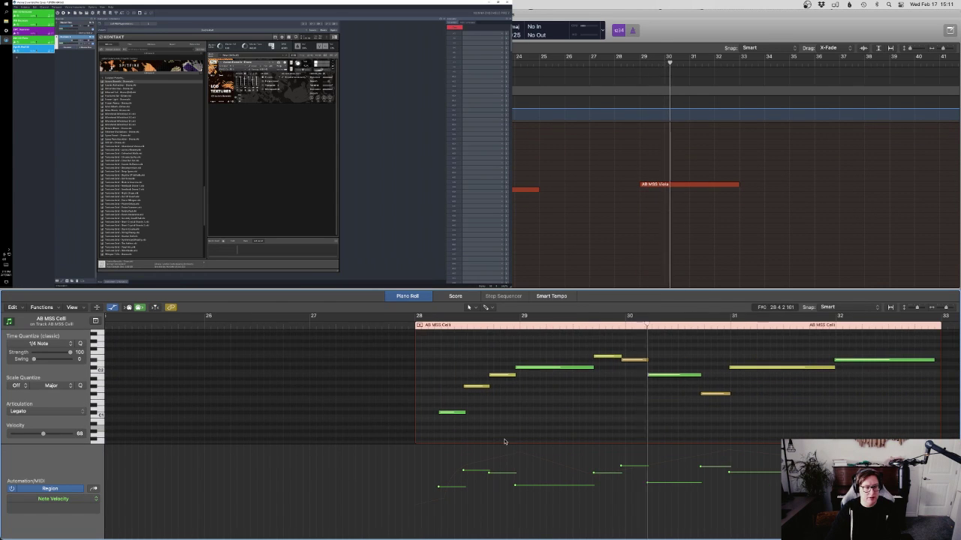
left_click_drag(439, 486, 439, 470)
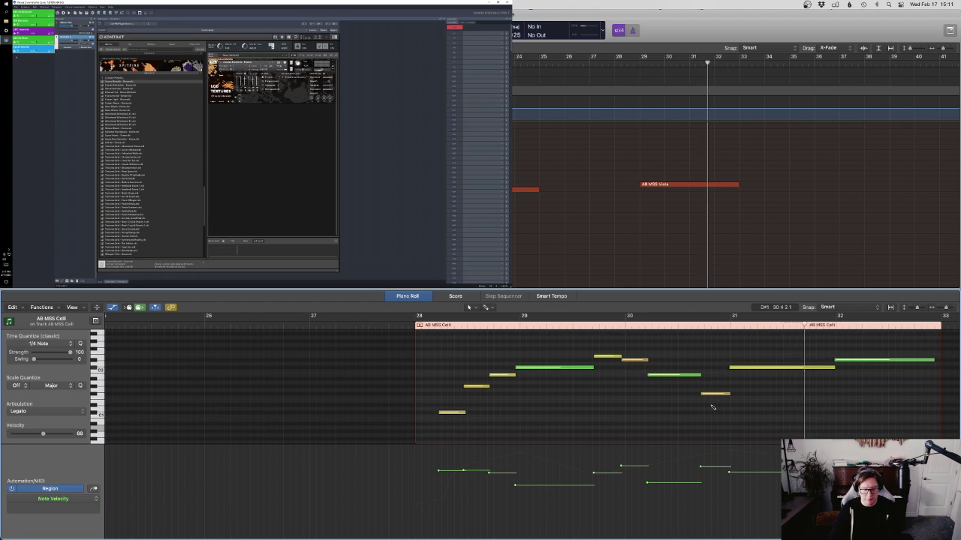
Raise the modulation curve of the AB MSS Celli region from bar 29 onward so the peaks at bars 29 and 31 are 127
key("ctrl+1")
left_click_drag(483, 474, 942, 474)
key("z")
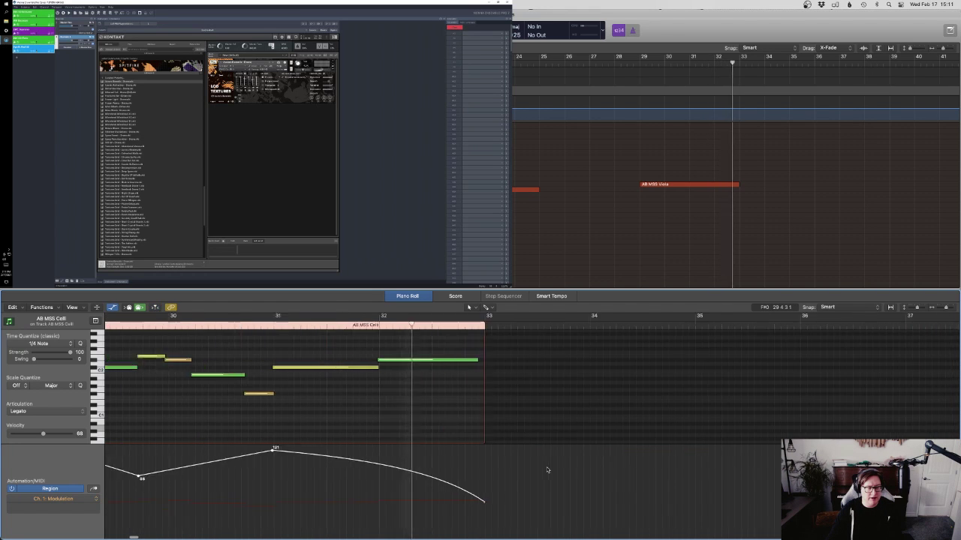
left_click_drag(447, 478, 447, 474)
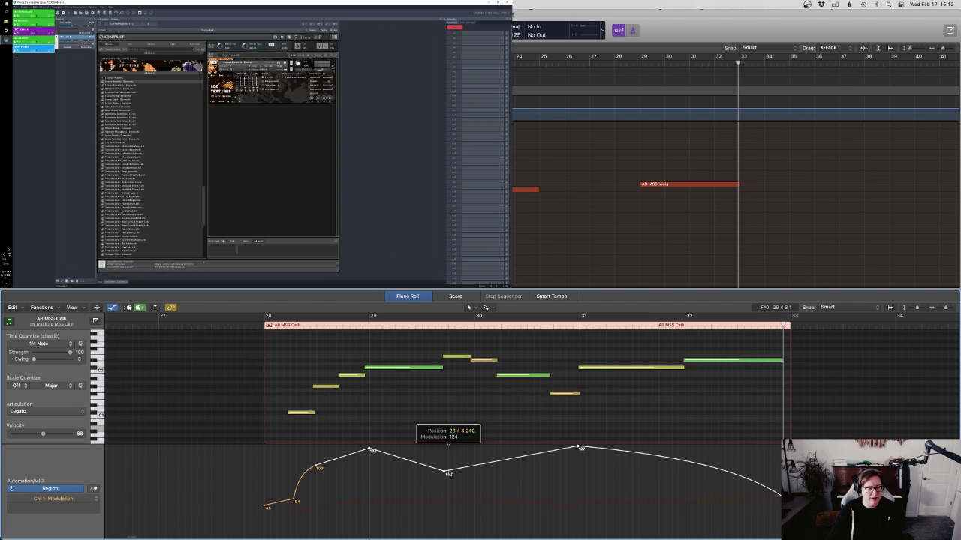
left_click_drag(543, 347, 496, 386)
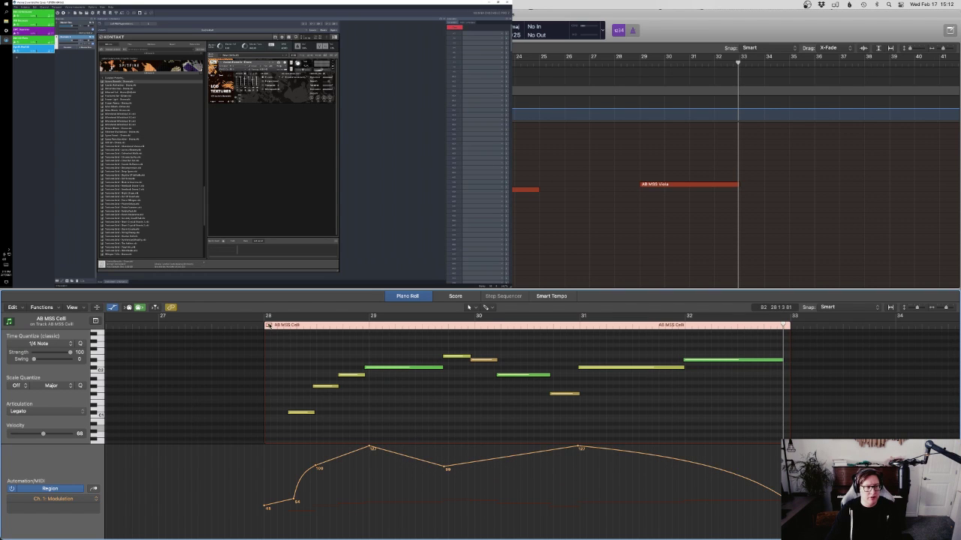
Start playback just before bar 28 and switch to the strings instrument server, opening the Modern Scoring Strings celli instance
left_click(246, 328)
key("ctrl+Up")
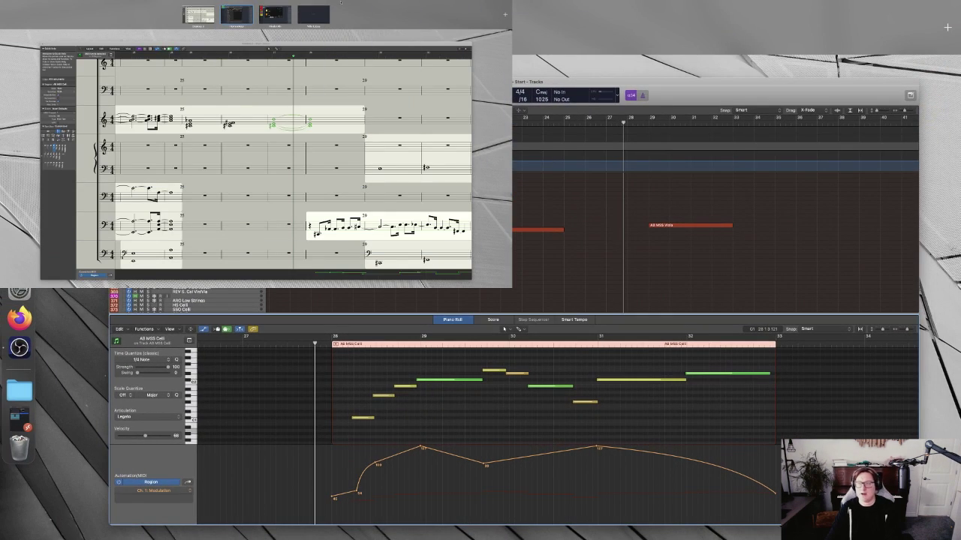
left_click(287, 14)
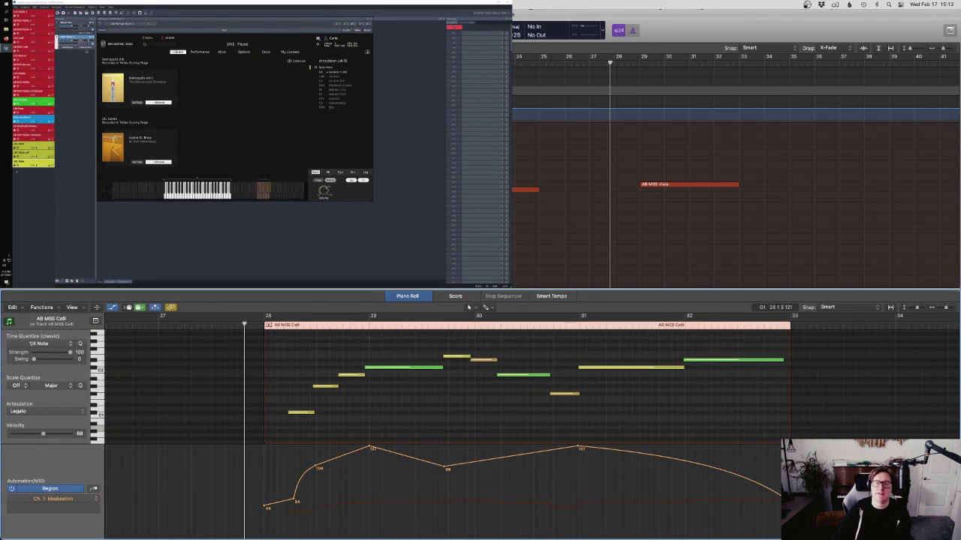
left_click(27, 48)
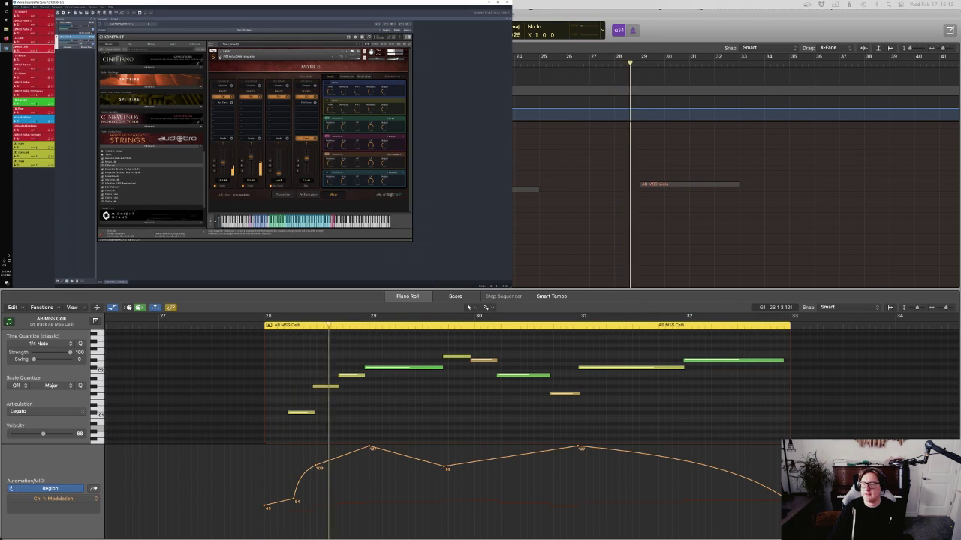
Try an alternative celli patch in Kontakt, audition the soloed cello line from bar 28, and turn solo off
left_click(239, 57)
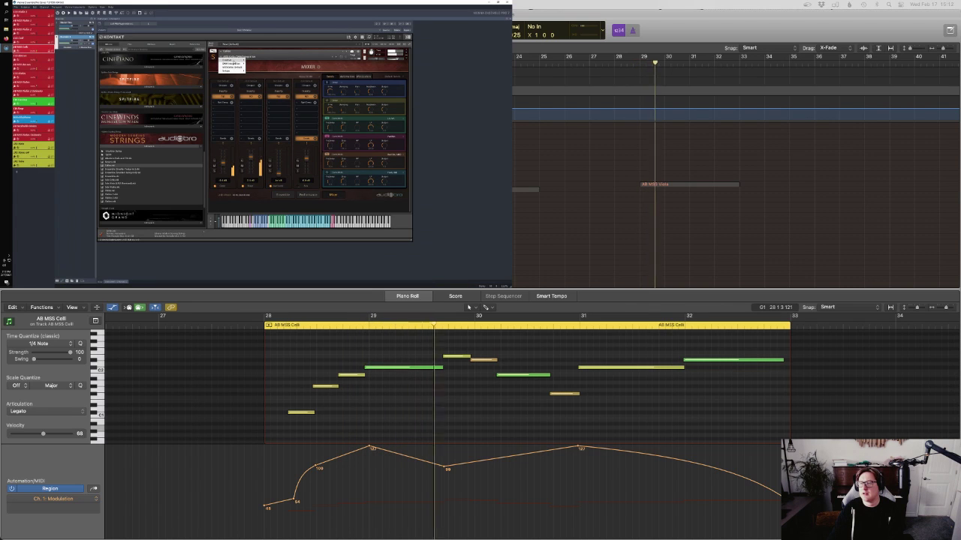
mouse_move(233, 60)
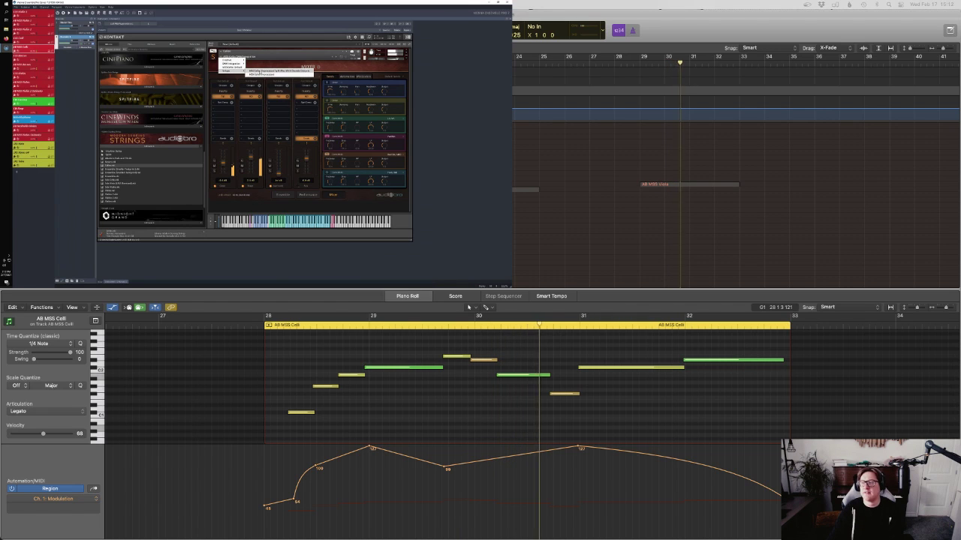
left_click(251, 74)
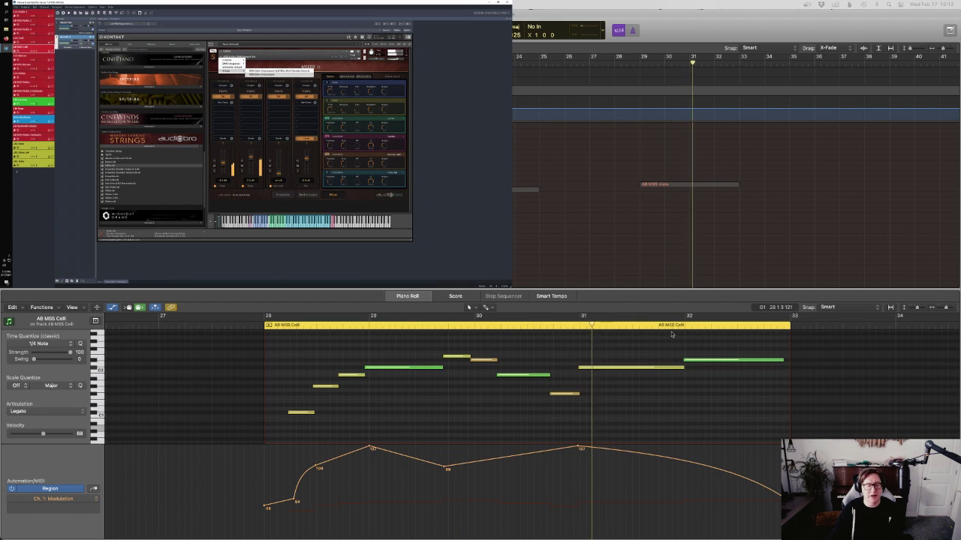
left_click(256, 327)
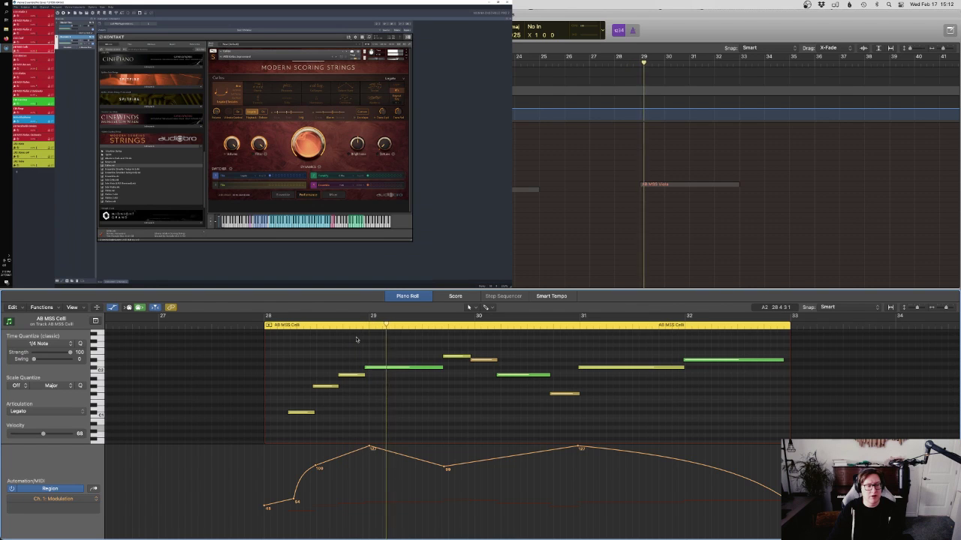
key("ctrl+s")
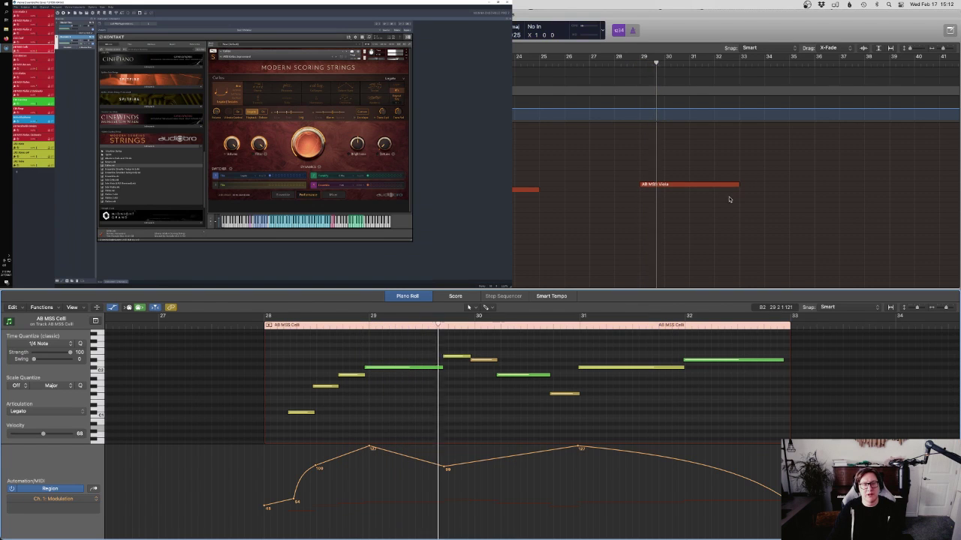
Close the note editor and review the Aluphone, synth, vocal and string regions during playback up to bar 33
left_click(704, 232)
key("p")
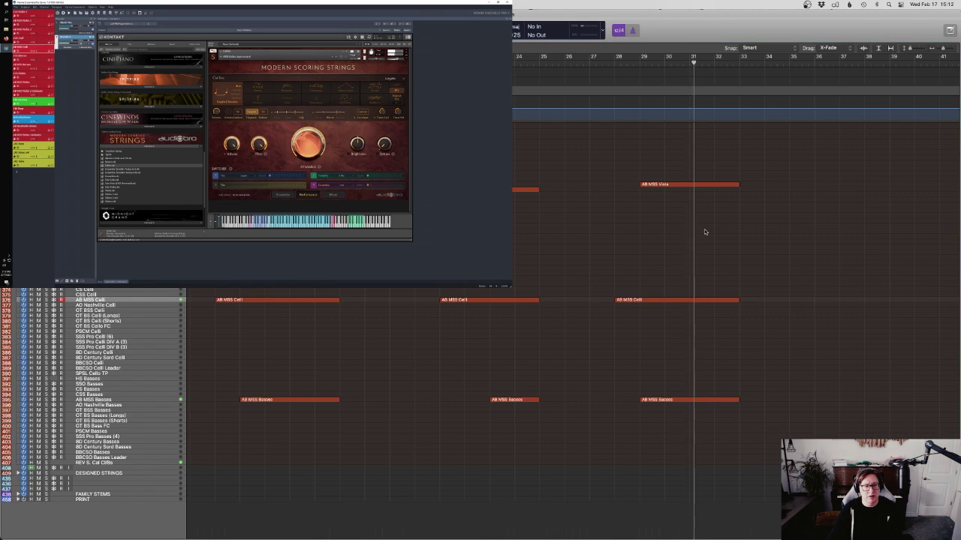
scroll(704, 232, "up", 15)
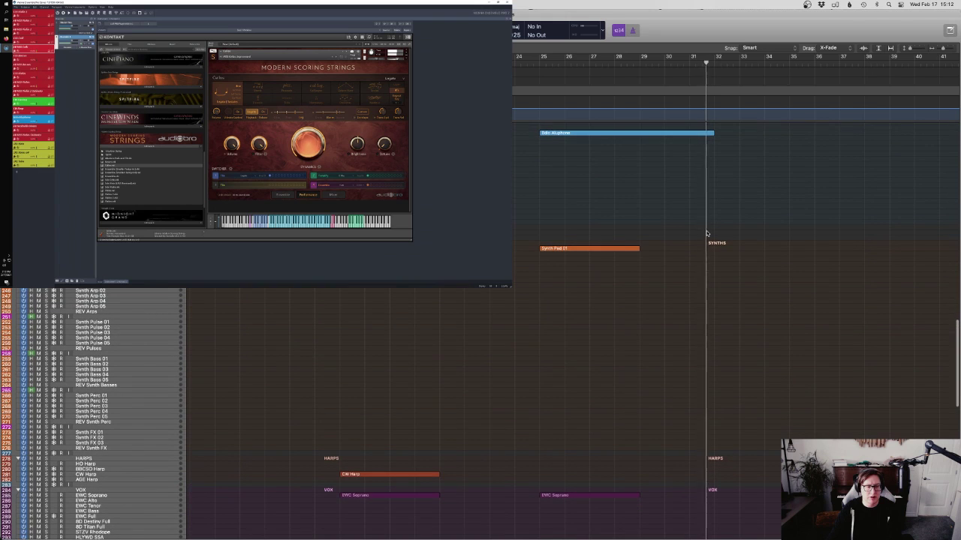
scroll(706, 233, "down", 10)
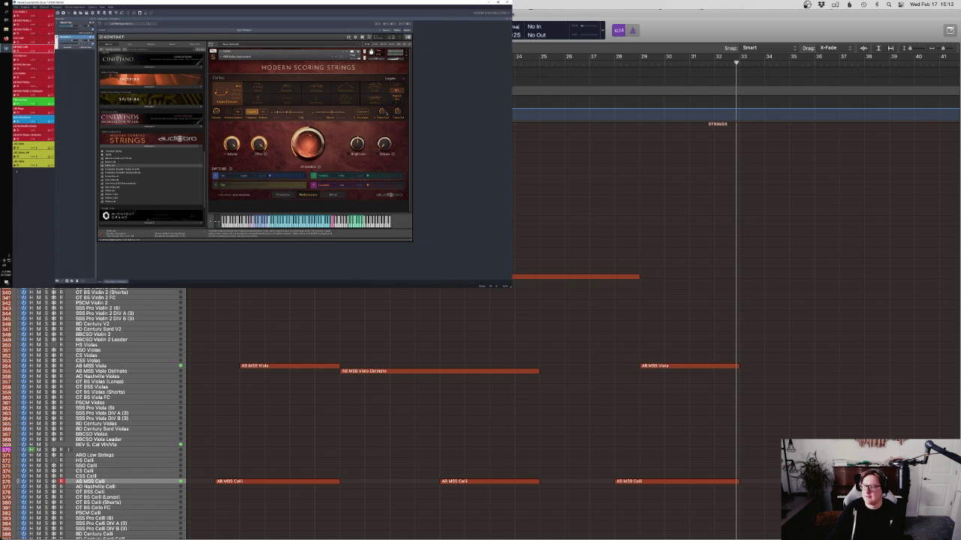
scroll(776, 257, "down", 4)
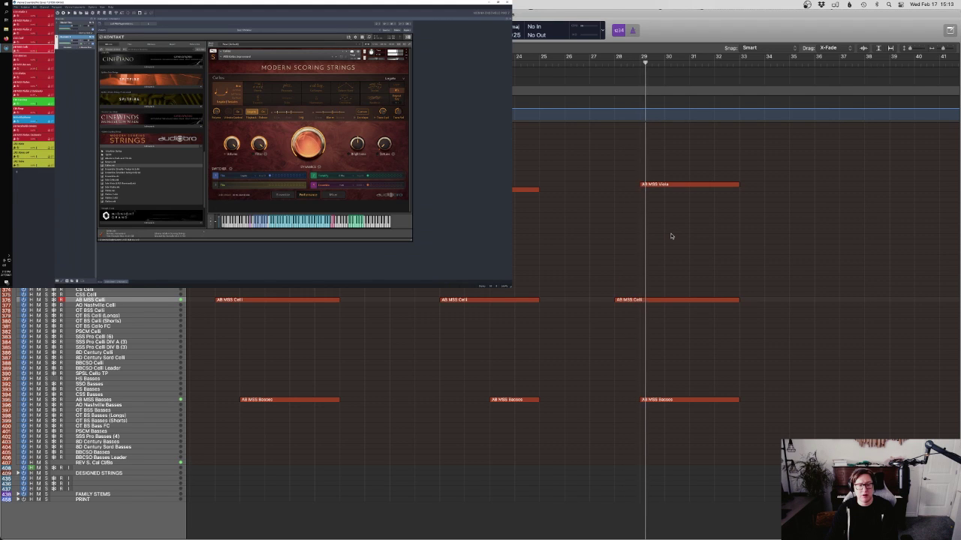
Adjust the modulation curve of the AB MSS Basses region starting at bar 29, and close the note editor
double_click(668, 399)
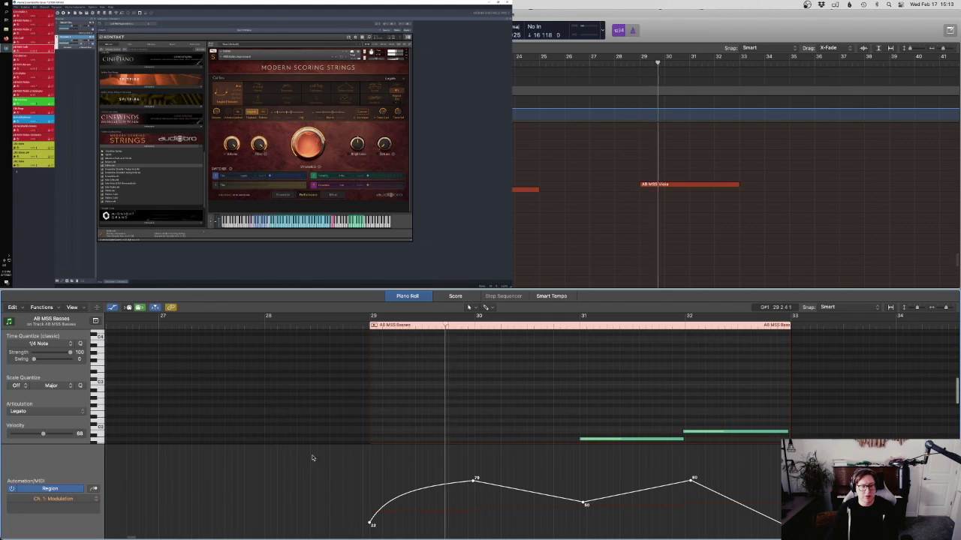
left_click_drag(351, 485, 734, 481)
left_click_drag(732, 230, 667, 159)
key("p")
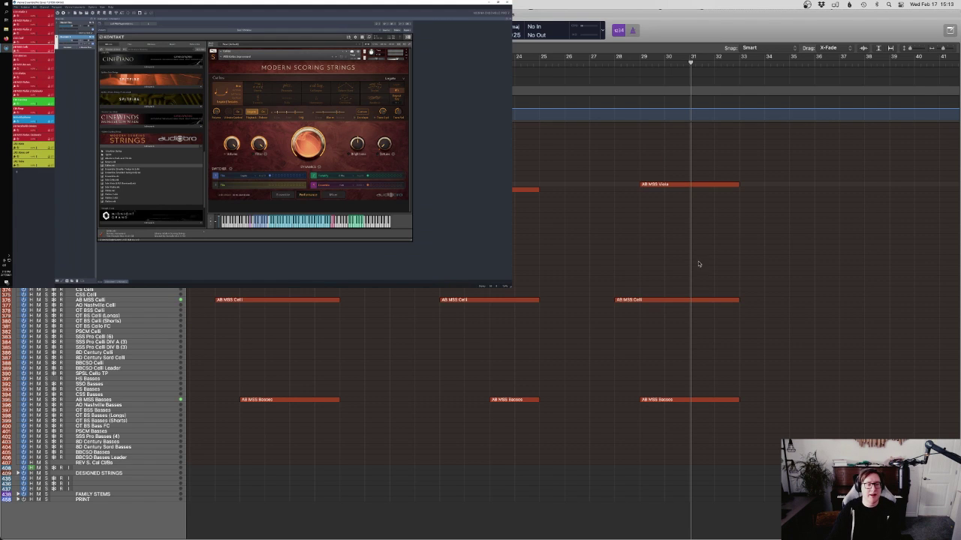
Raise the velocity of the long note at bar 29 in the AB MSS Celli region
key("p")
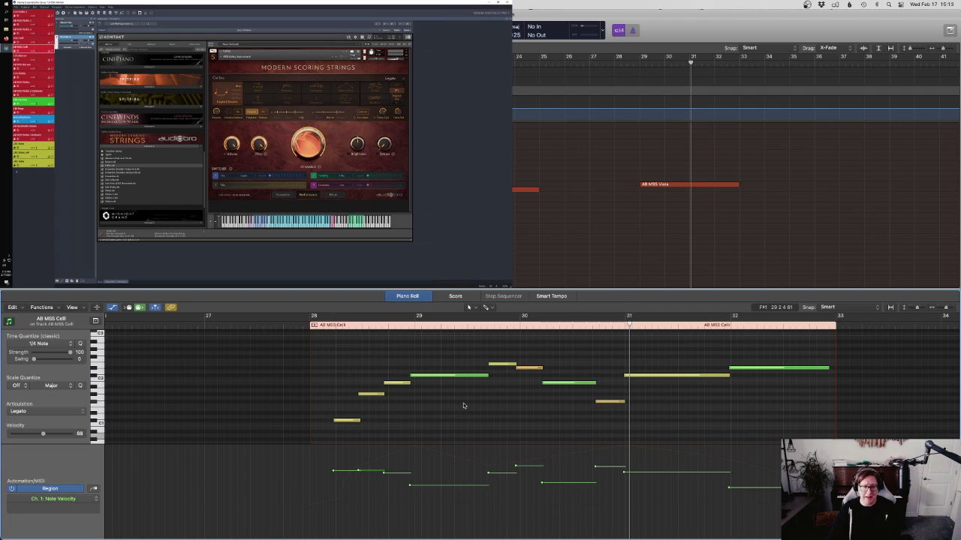
scroll(463, 406, "down", 2)
left_click_drag(410, 484, 410, 471)
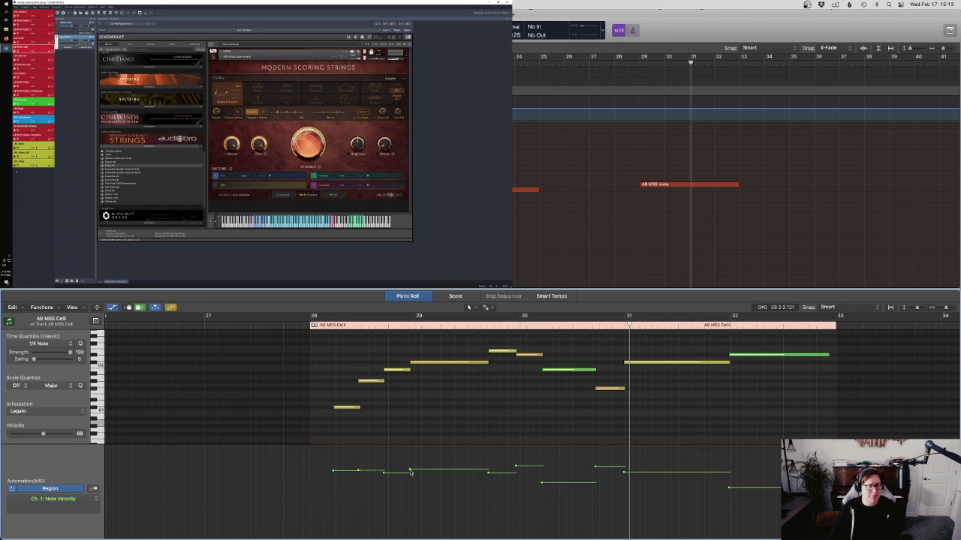
Load a different Modern Scoring Strings celli patch in Kontakt and replay the cello line from bar 28
key("space")
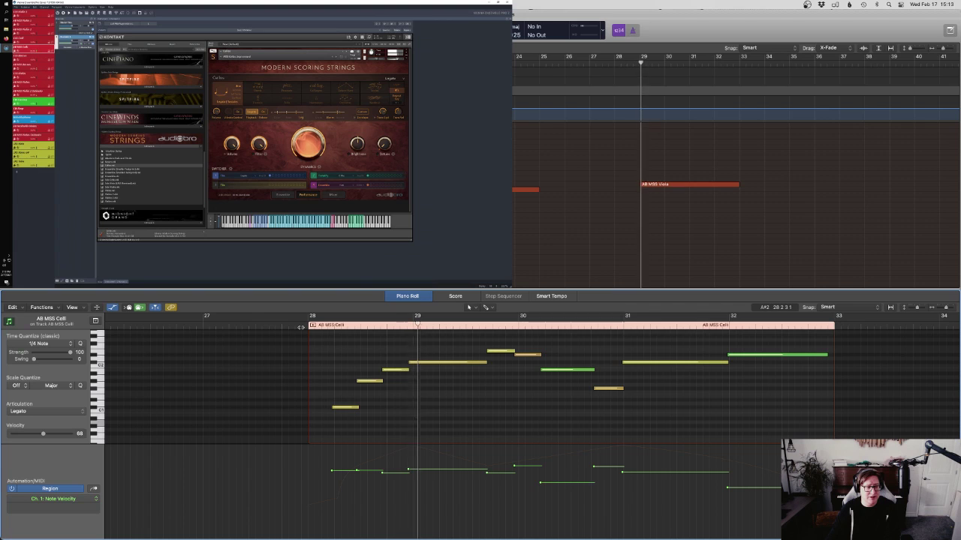
left_click(221, 58)
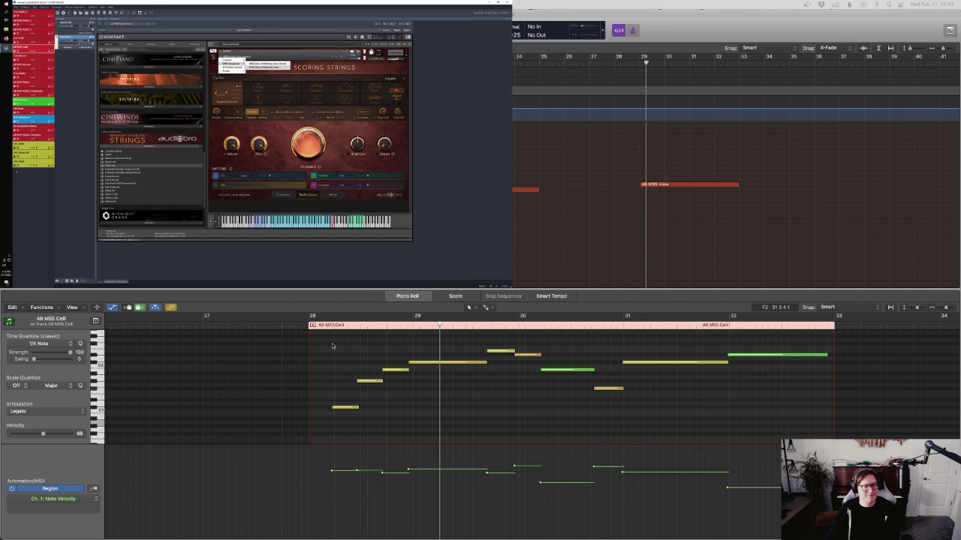
left_click(302, 329)
scroll(301, 328, "right", 1)
key("space")
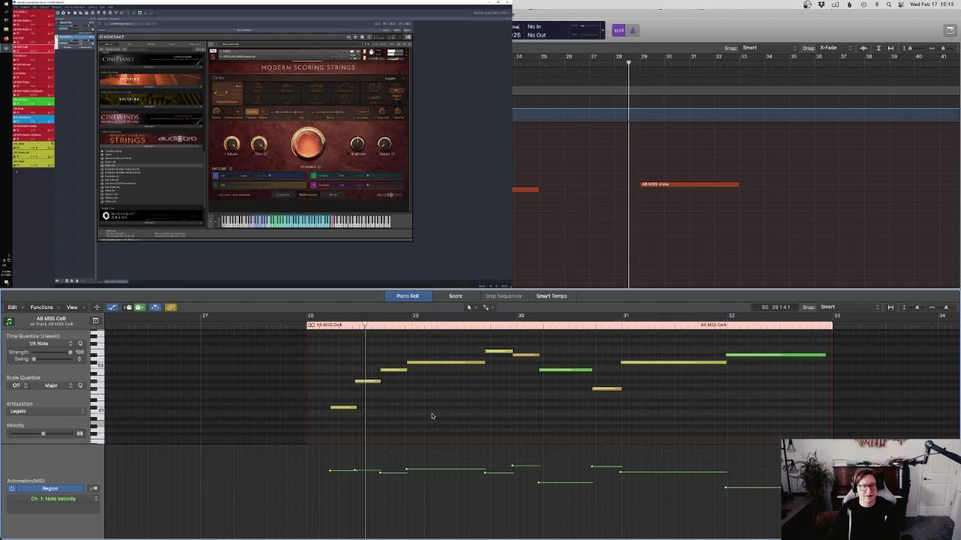
Copy the AB MSS Celli region at bar 28 onto the CSS Celli track and reselect the original region
key("p")
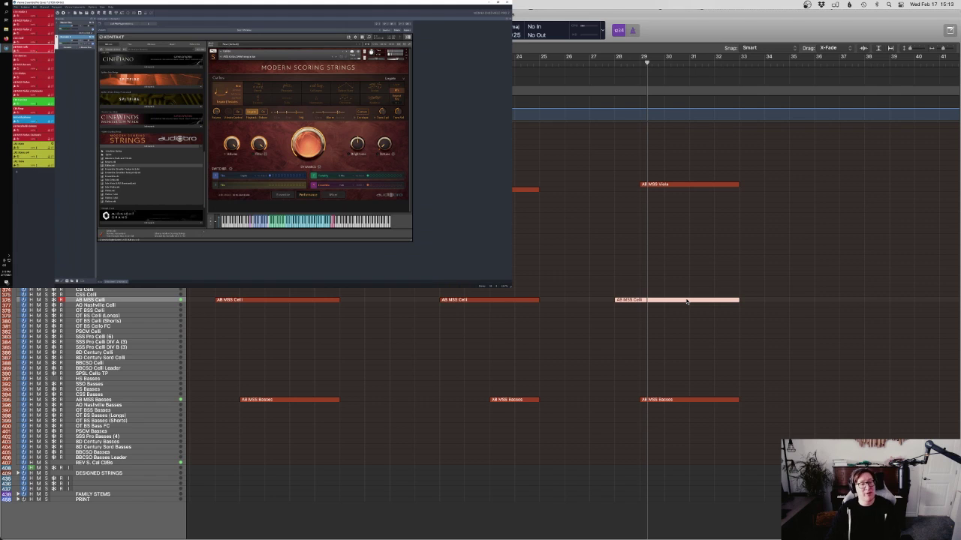
left_click_drag(686, 299, 688, 297, "alt")
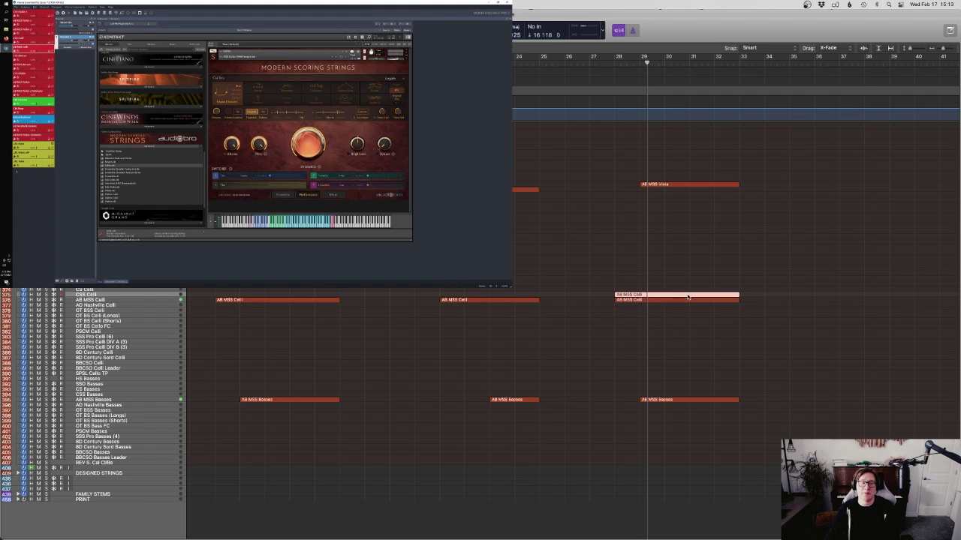
left_click(663, 301)
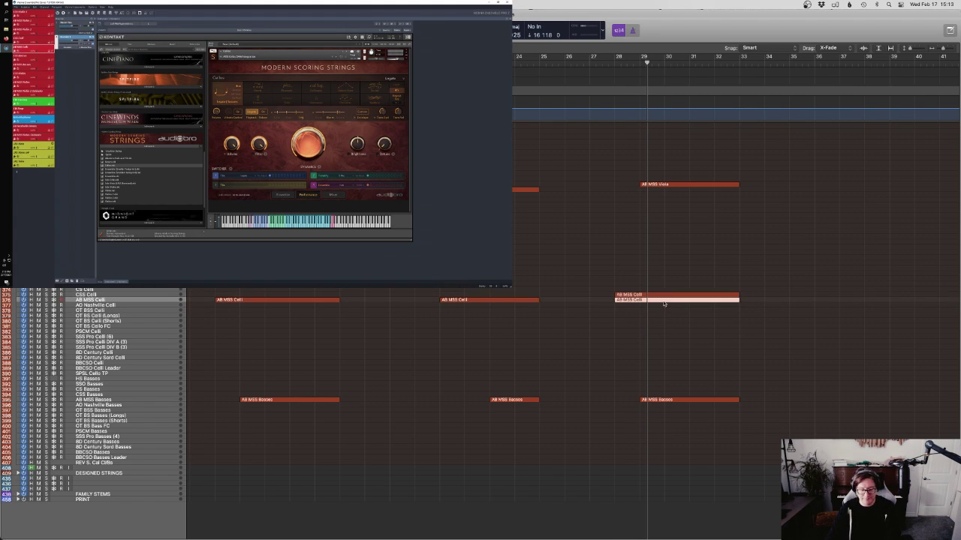
Compare the soloed AB MSS Celli and CSS Celli lines from bar 28, muting the AB MSS Celli track for the copy
left_click(615, 66)
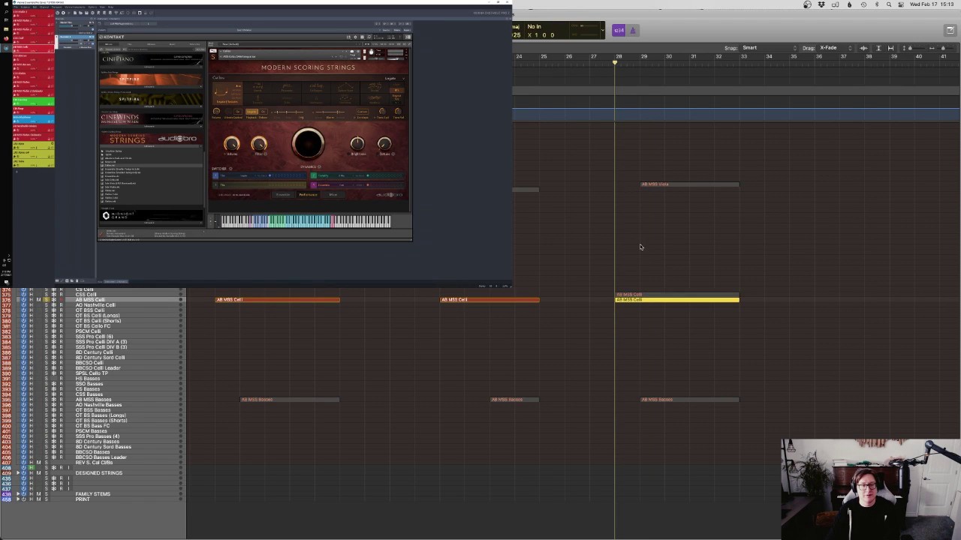
left_click(654, 295)
key("s")
key("space")
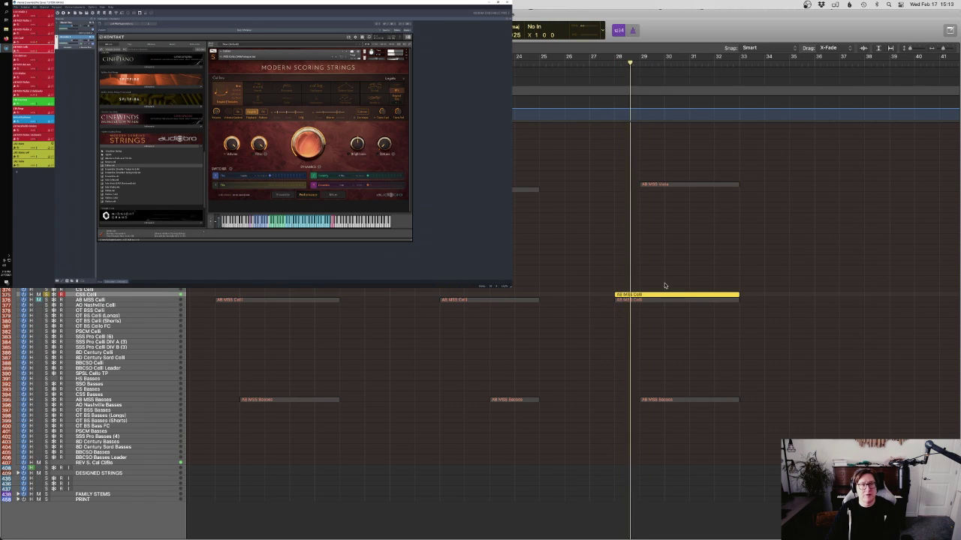
Turn off the CSS Celli solo, play the copied line with the full strings from about bar 28, and select its region
key("s")
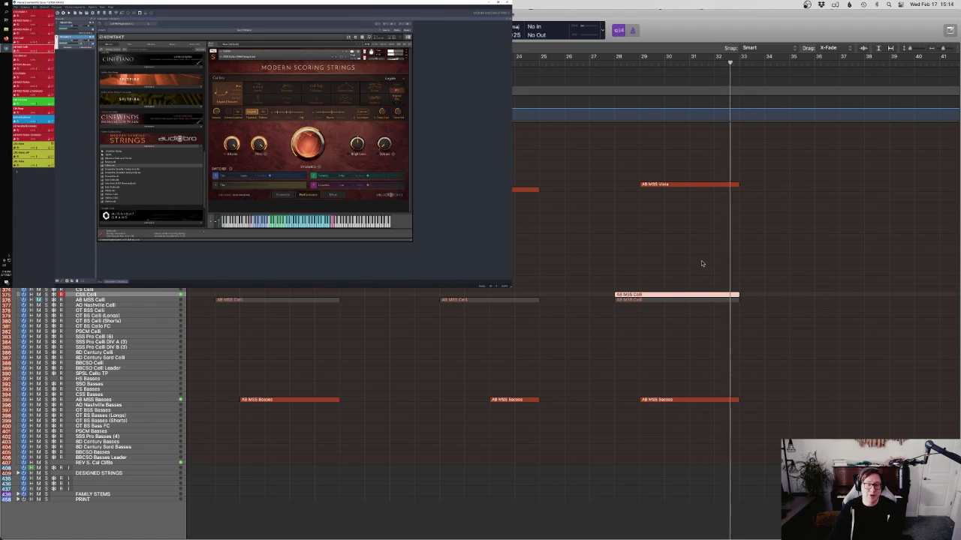
scroll(701, 260, "up", 5)
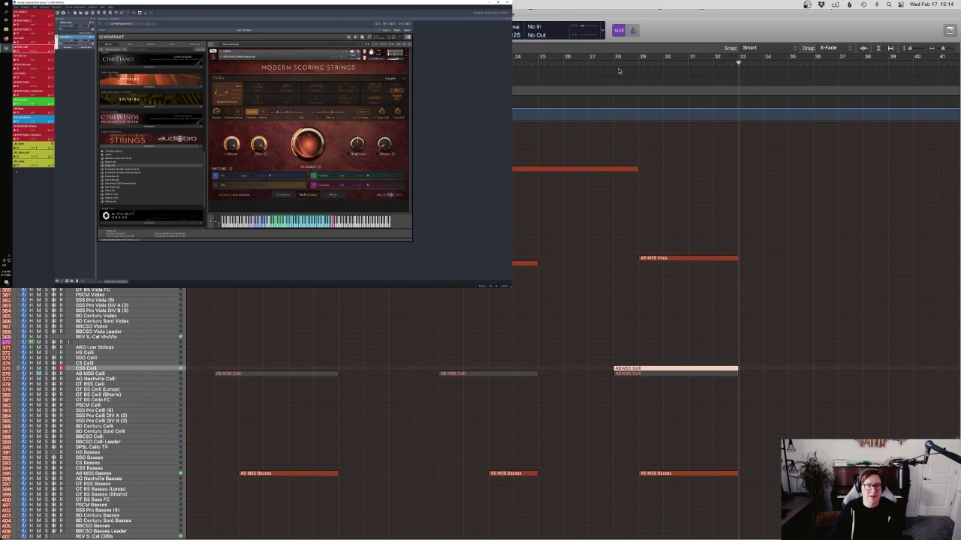
scroll(704, 293, "down", 1)
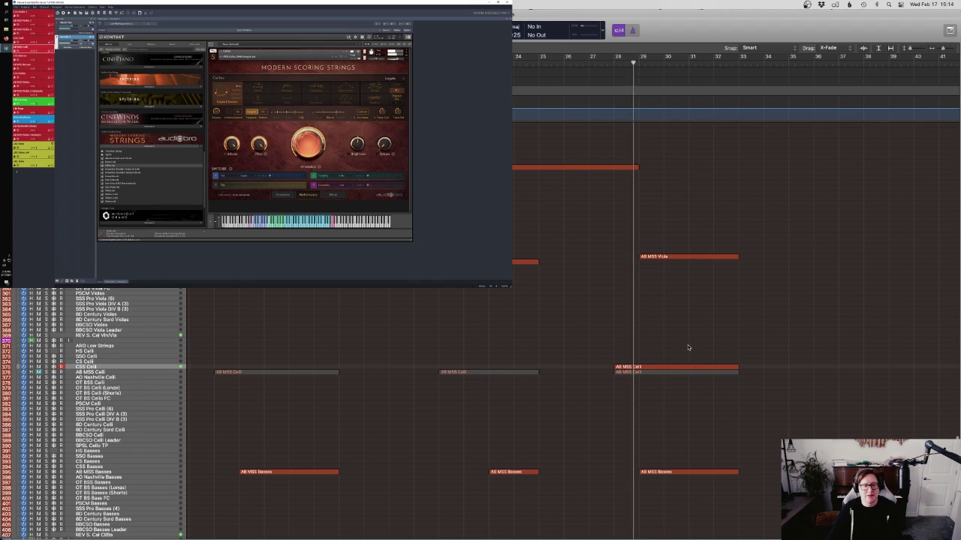
left_click(650, 371)
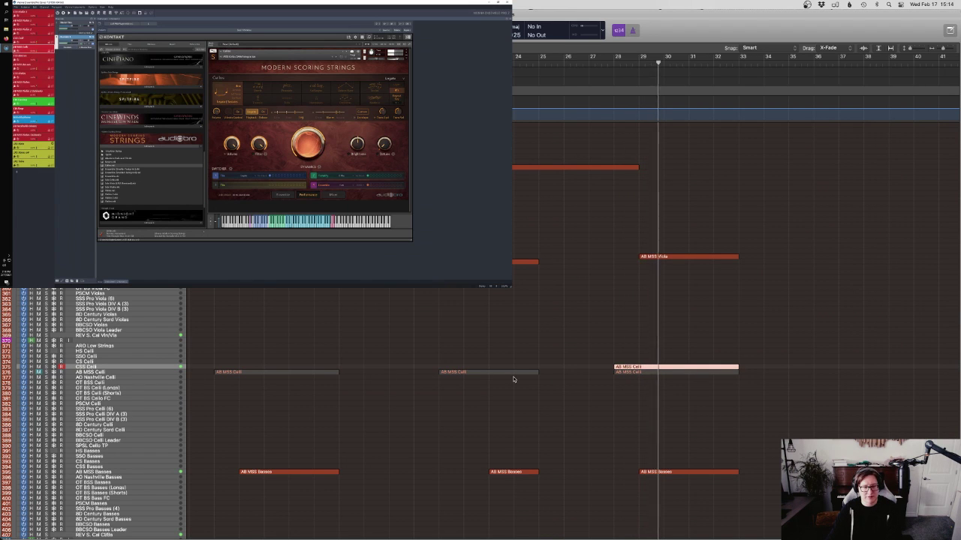
Delete the celli copy from the CSS Celli track and unmute AB MSS Celli, selecting its region at bar 28
key("Delete")
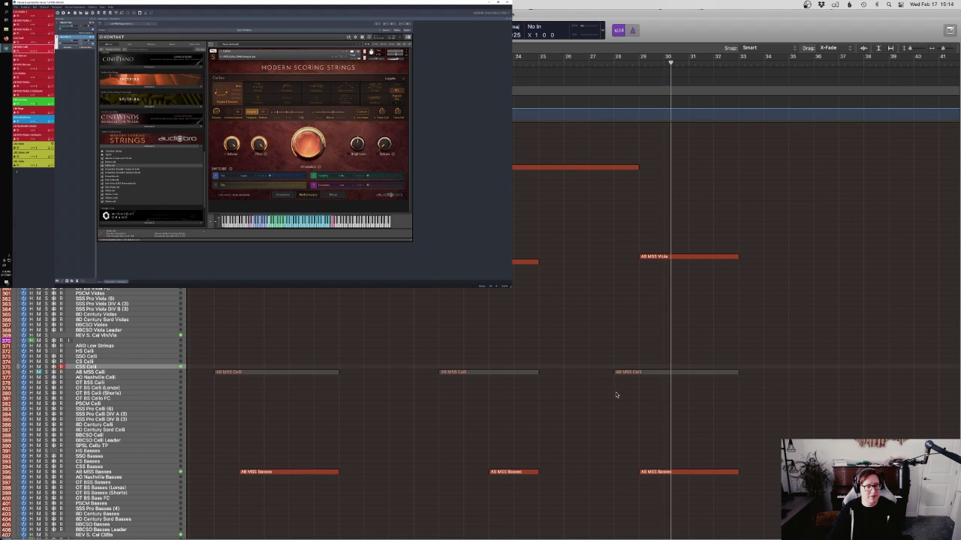
left_click(615, 372)
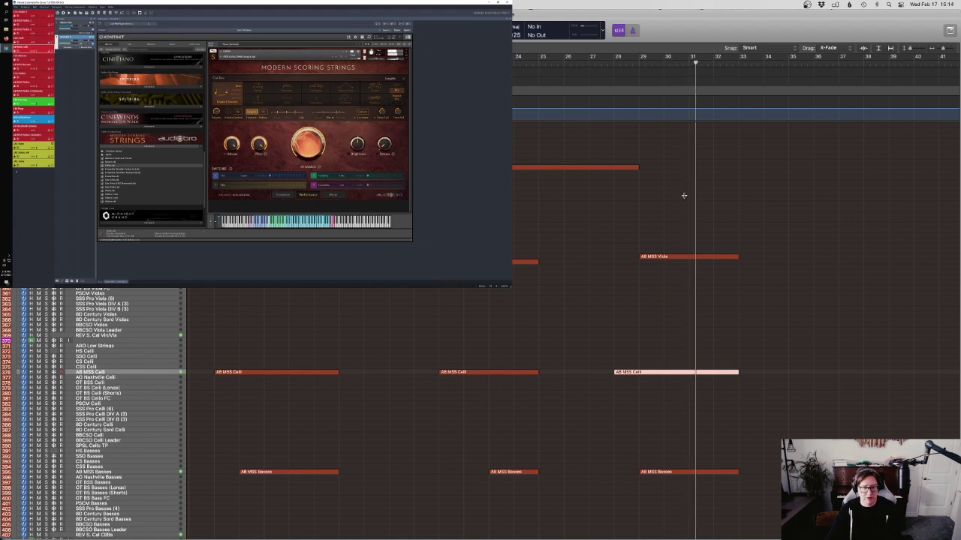
Copy the AB MSS Celli region at bar 28 onto the BBCSO Bassoon track and play the passage from there
left_click_drag(621, 62, 614, 64)
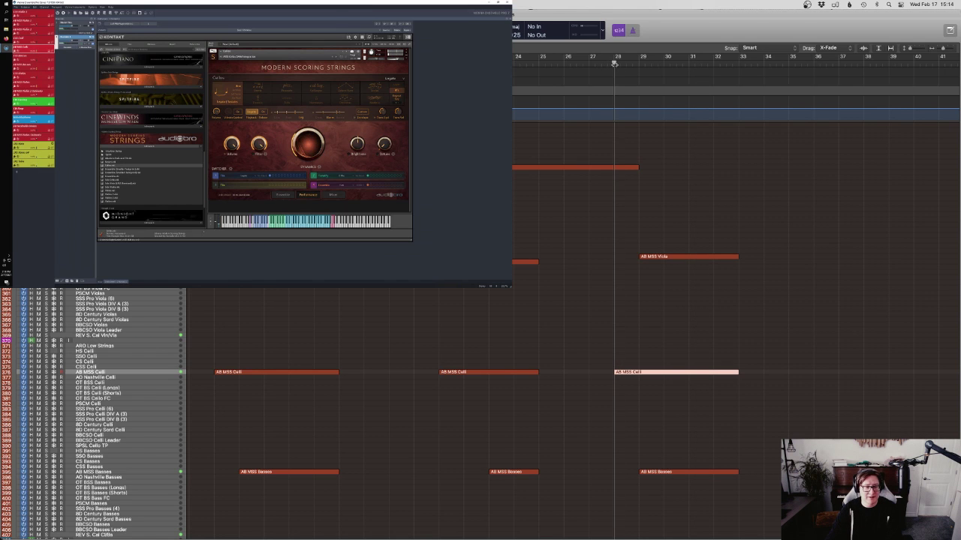
scroll(785, 314, "up", 20)
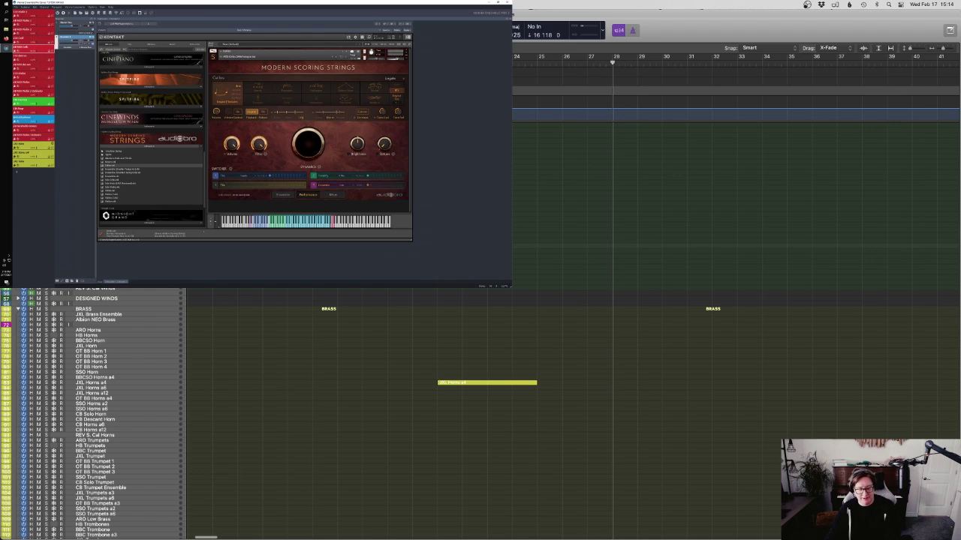
key("r")
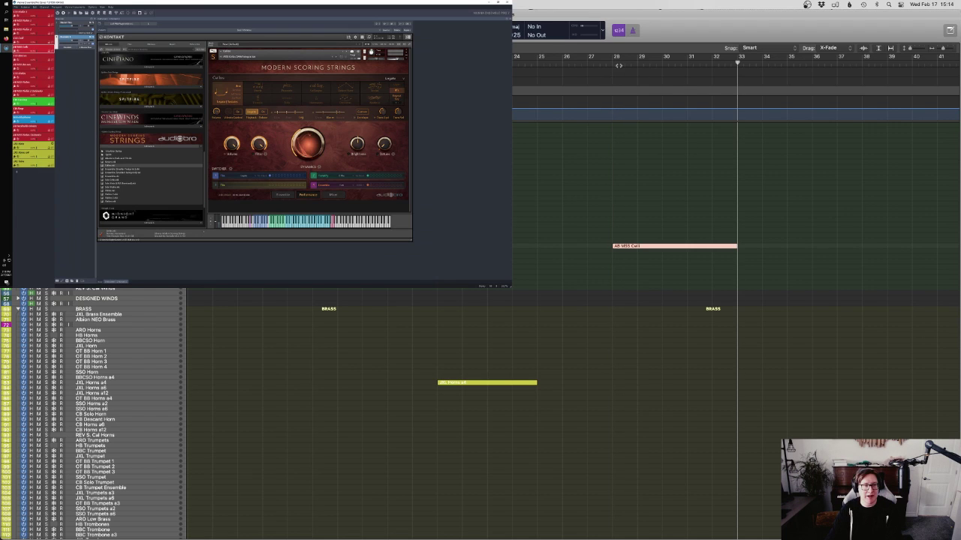
left_click(609, 64)
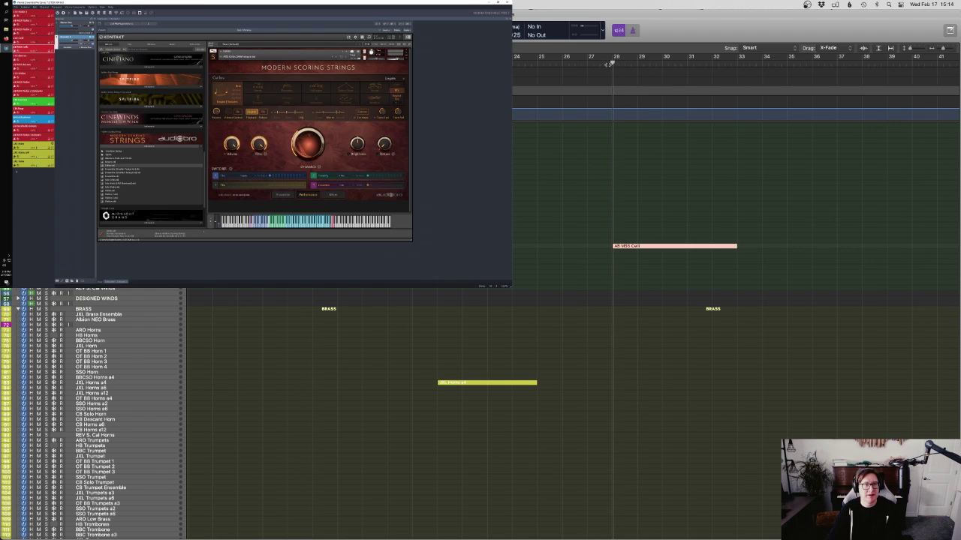
key("space")
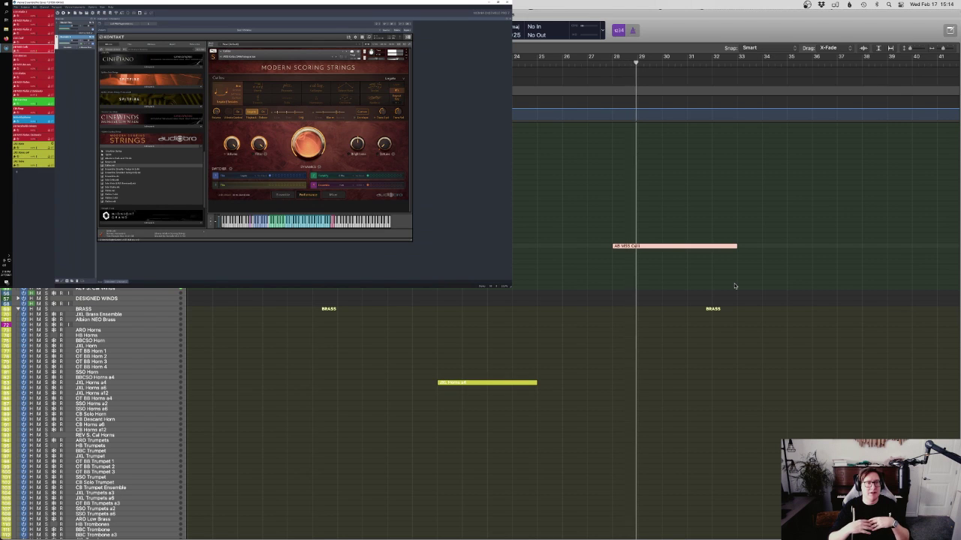
Shape the bassoon copy's expression curve with a peak at bar 29, a dip to 87 before bar 30, and 114 at bar 31
left_click_drag(739, 291, 665, 236)
key("e")
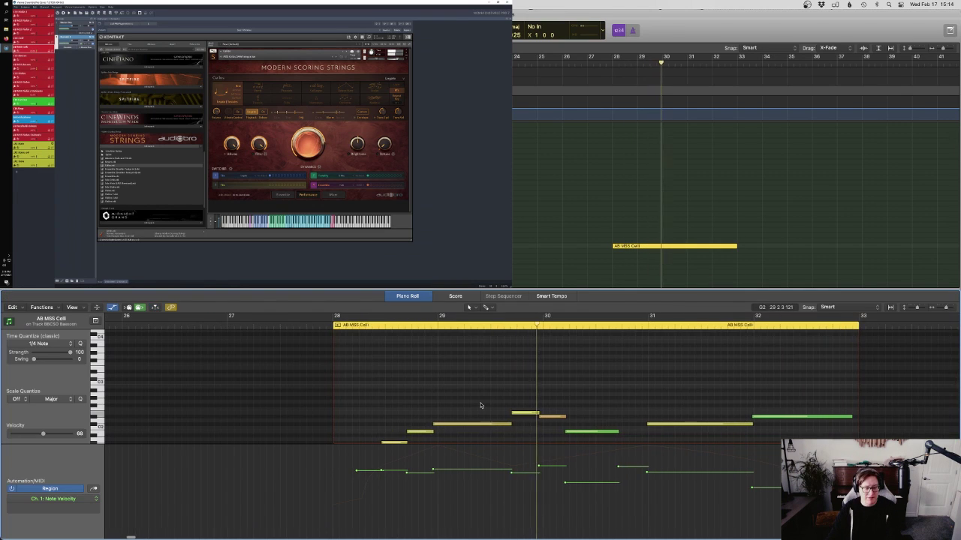
key("ctrl+1")
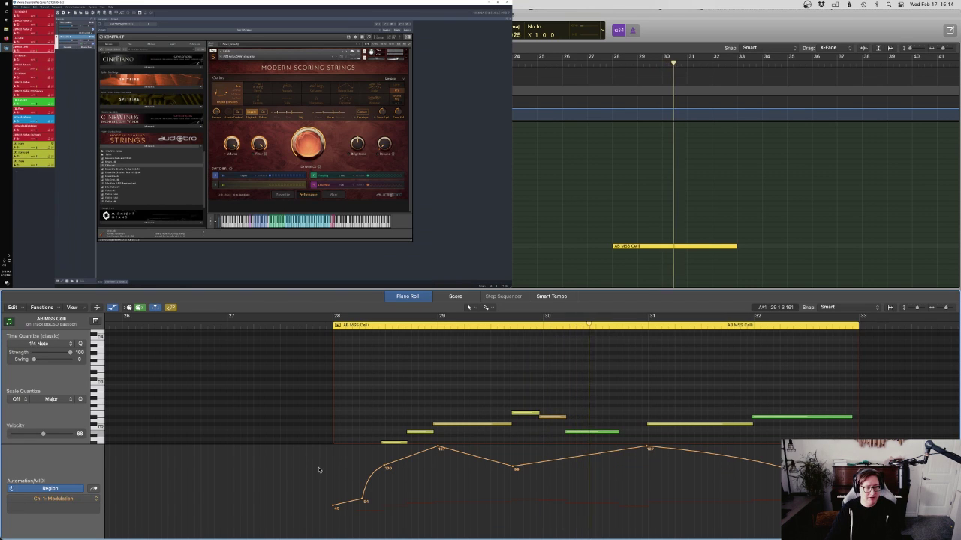
key("ctrl+2")
left_click(338, 463)
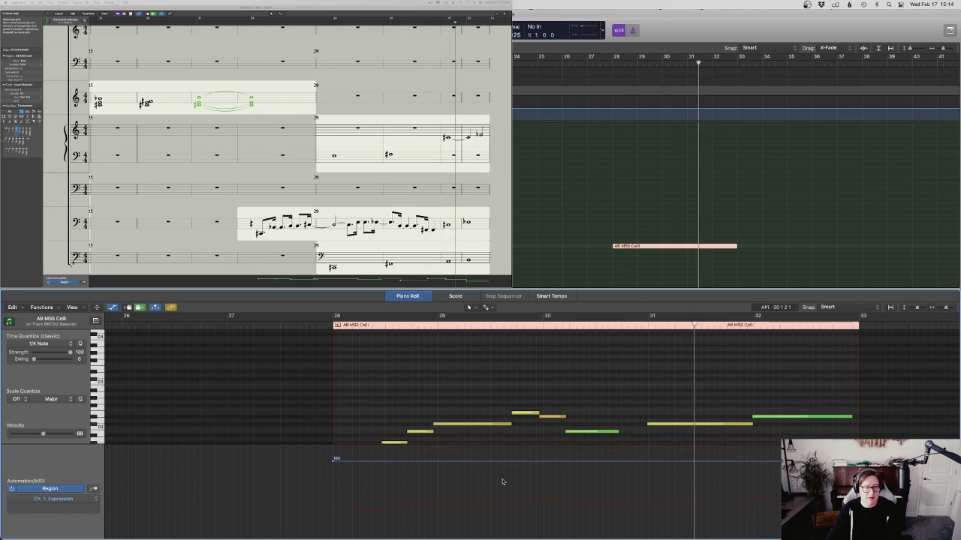
left_click_drag(513, 464, 513, 476)
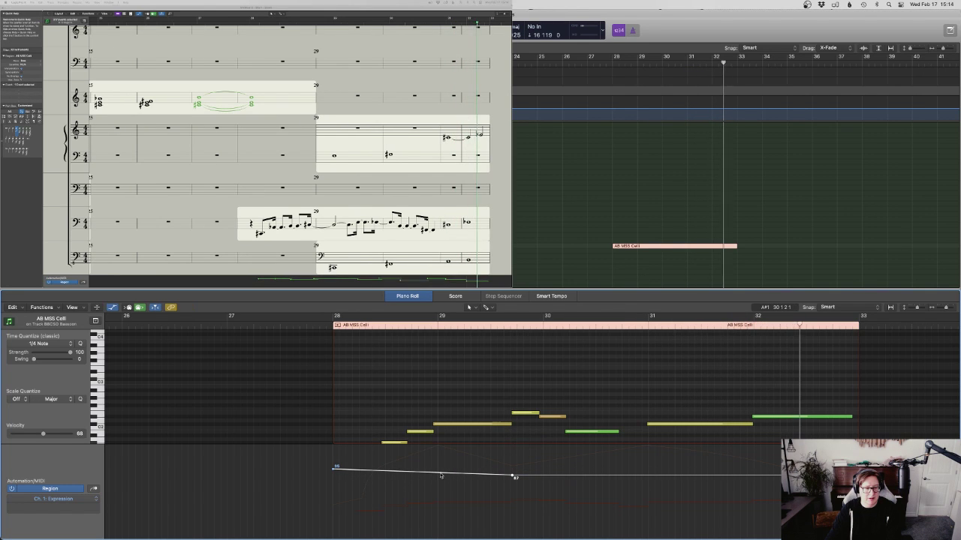
left_click_drag(441, 472, 441, 449)
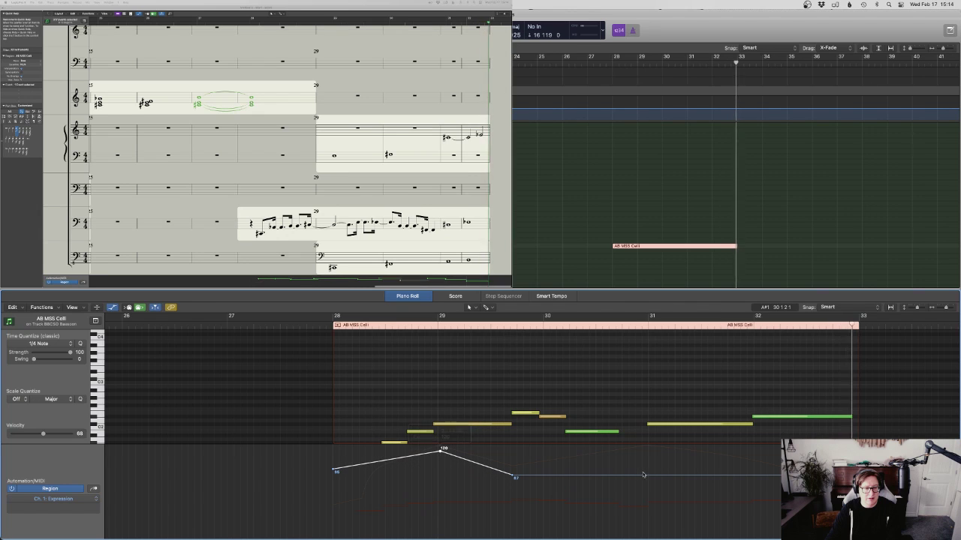
left_click(650, 475)
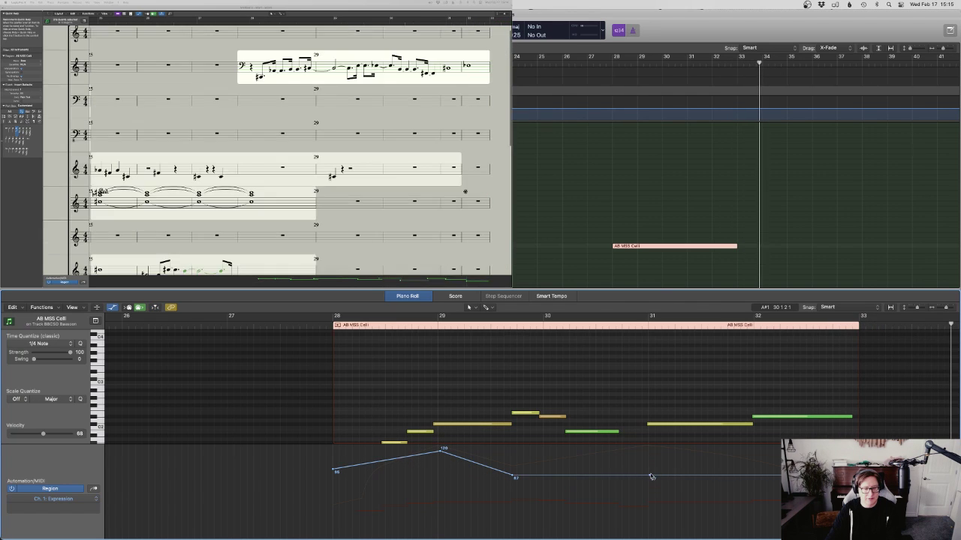
left_click_drag(650, 475, 860, 481)
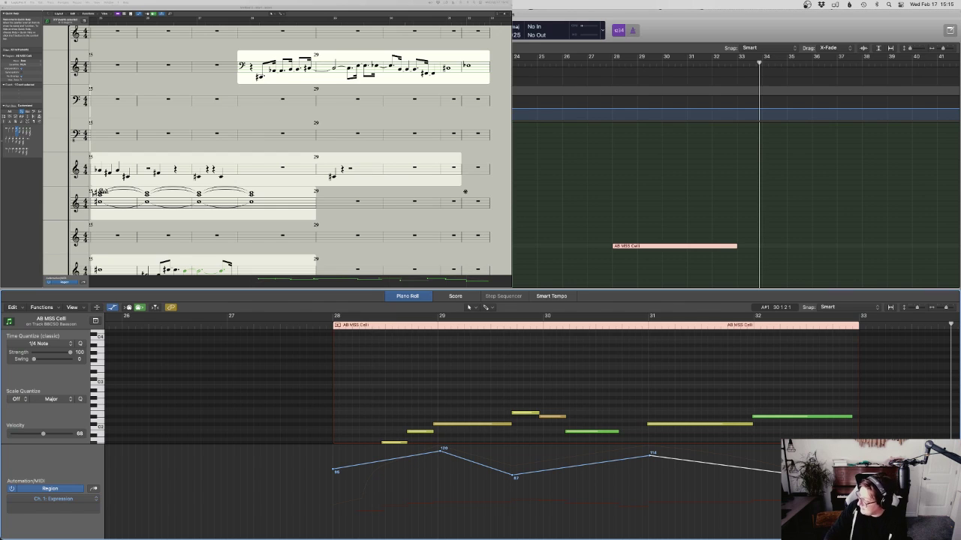
Play the bassoon line from bar 28 and solo its track
scroll(438, 404, "down", 4)
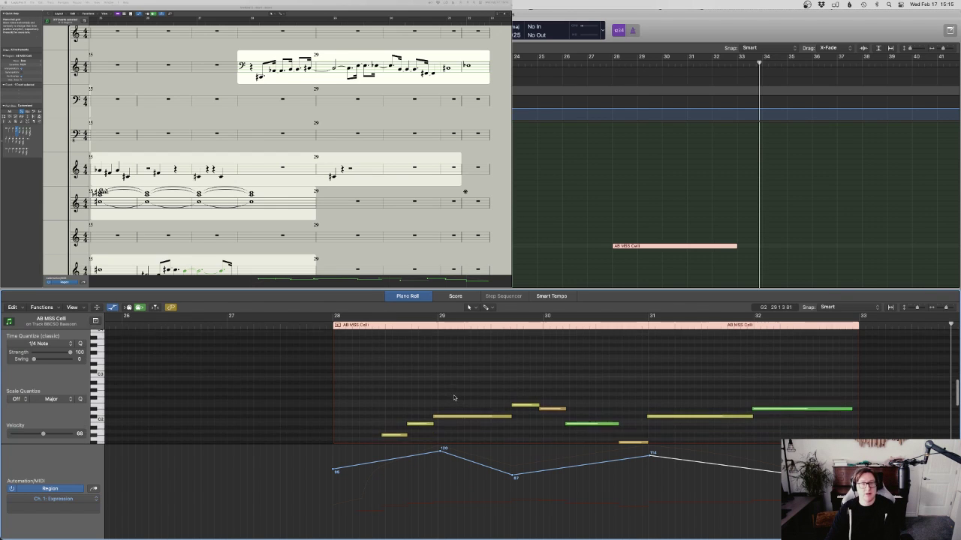
key("space")
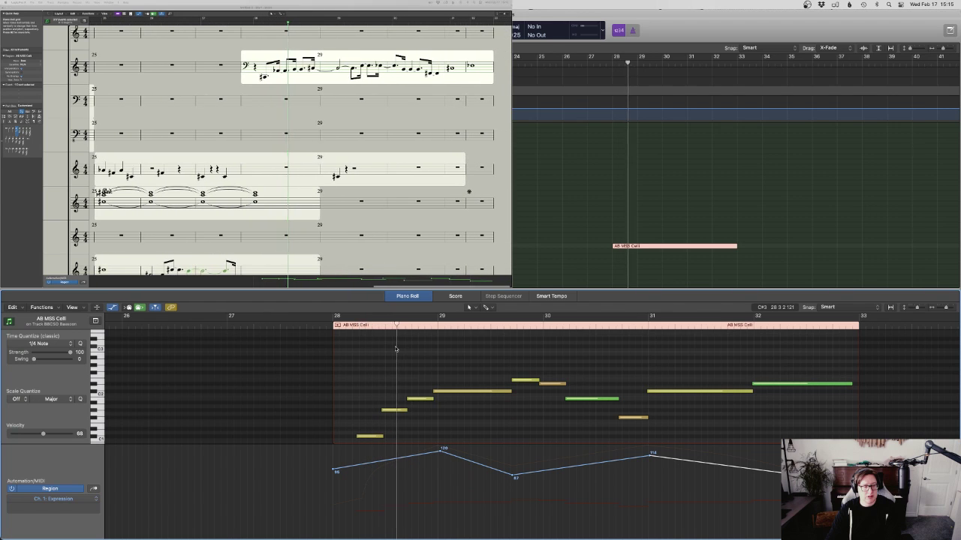
key("ctrl+s")
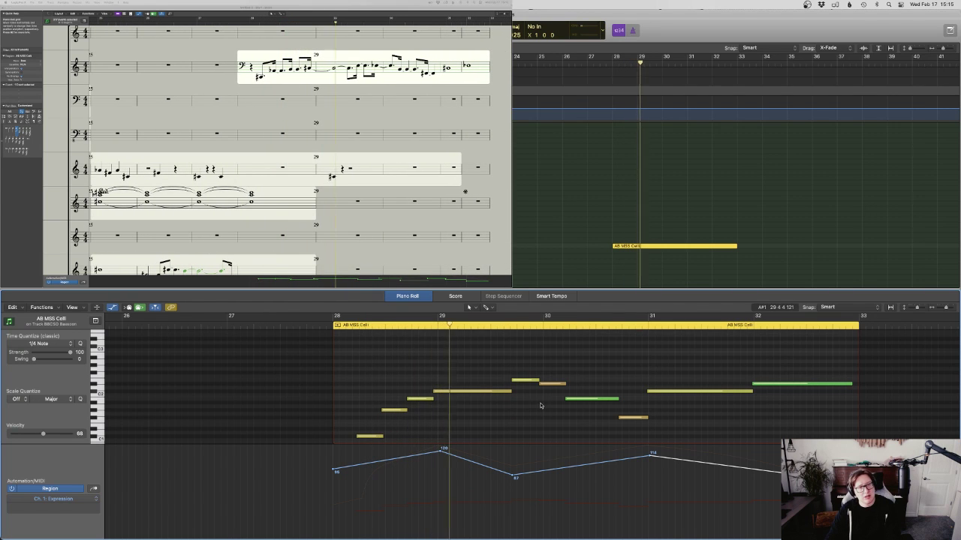
Lower the bassoon copy's entire modulation curve so that it peaks at about 80 at bars 29 and 31
key("1")
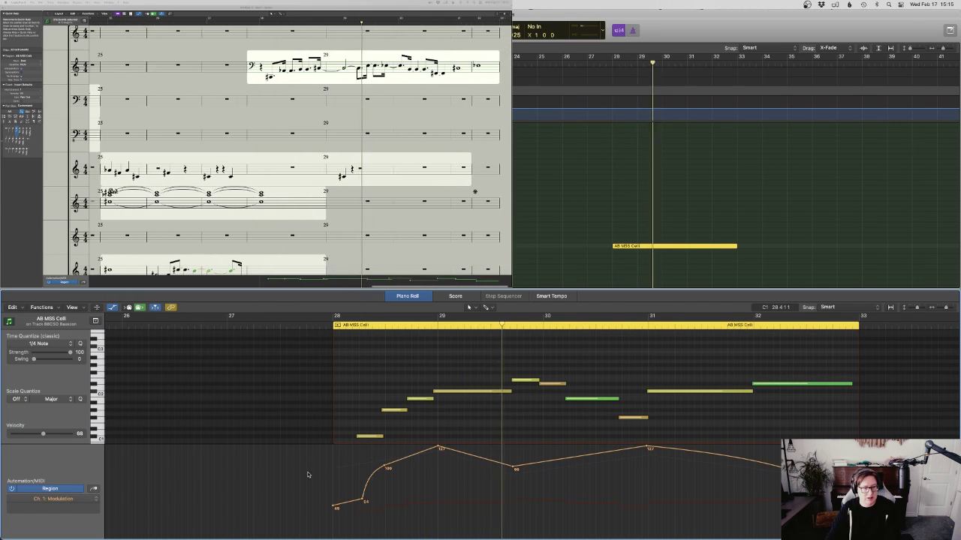
left_click_drag(306, 474, 946, 478)
left_click_drag(563, 463, 561, 492)
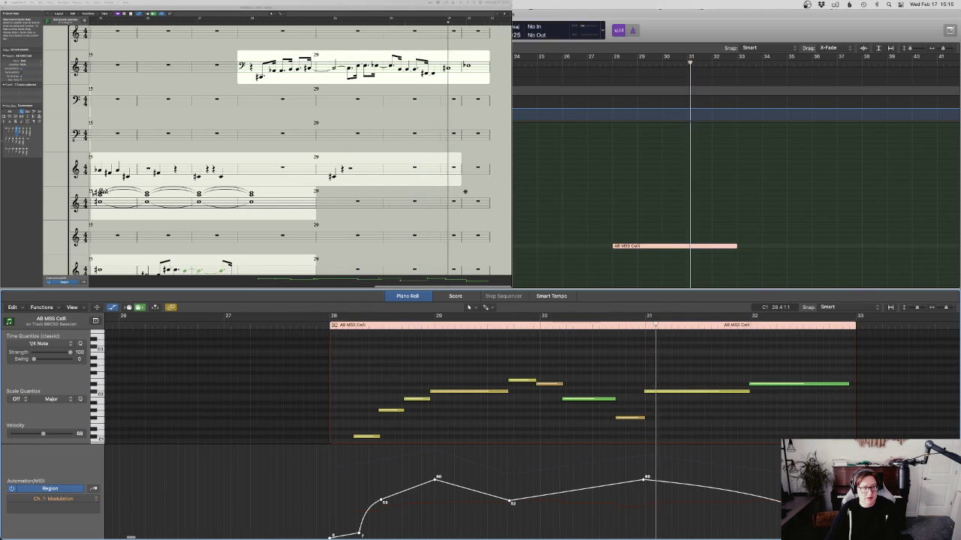
Reselect the bassoon copy at bar 28 and reopen it for note editing
left_click(638, 255)
left_click(637, 246)
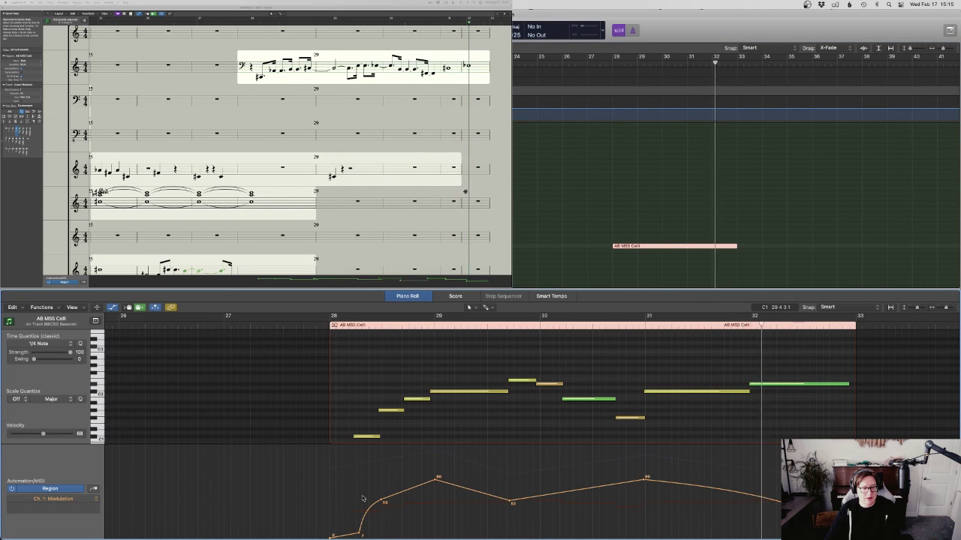
key("p")
left_click(776, 235)
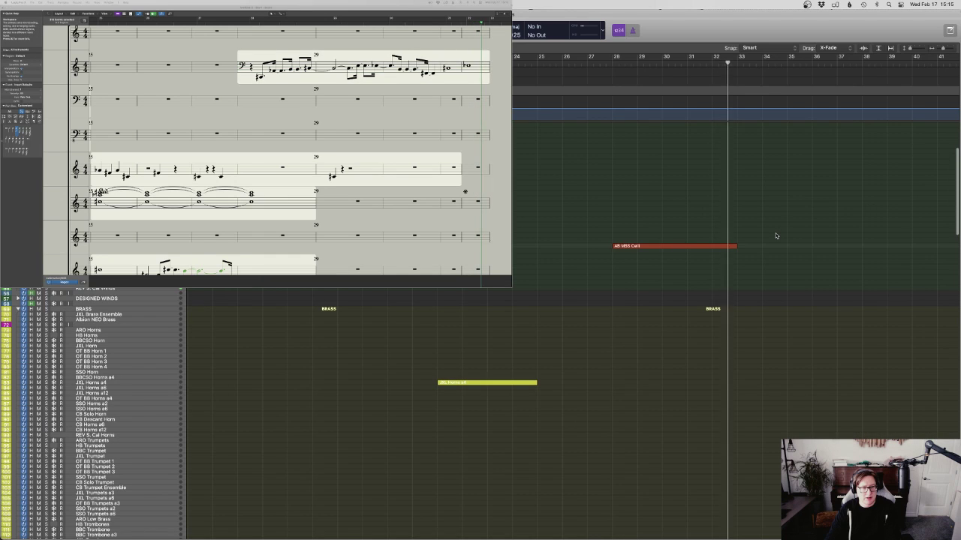
scroll(773, 237, "down", 1)
left_click_drag(770, 240, 622, 204)
key("p")
key("space")
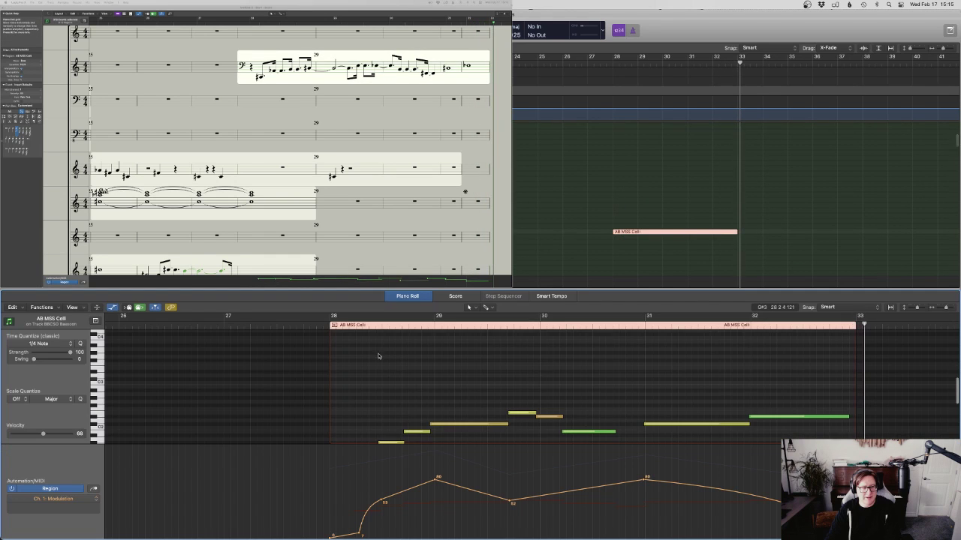
Solo the bassoon, lower the copy's whole expression curve to 87 at bar 29, and replay it from the region start
key("ctrl+s")
left_click(358, 464)
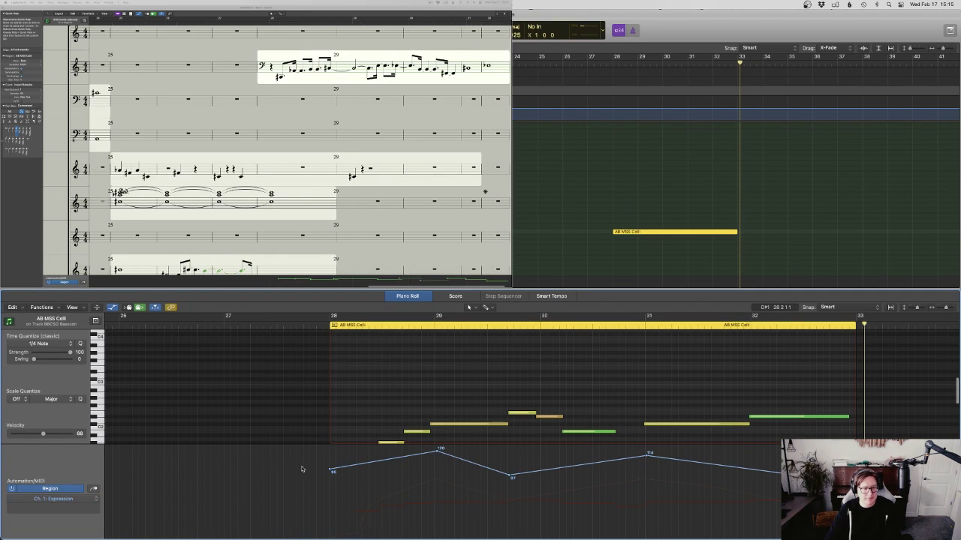
left_click_drag(302, 470, 954, 496)
left_click_drag(576, 466, 577, 491)
key("shift+Return")
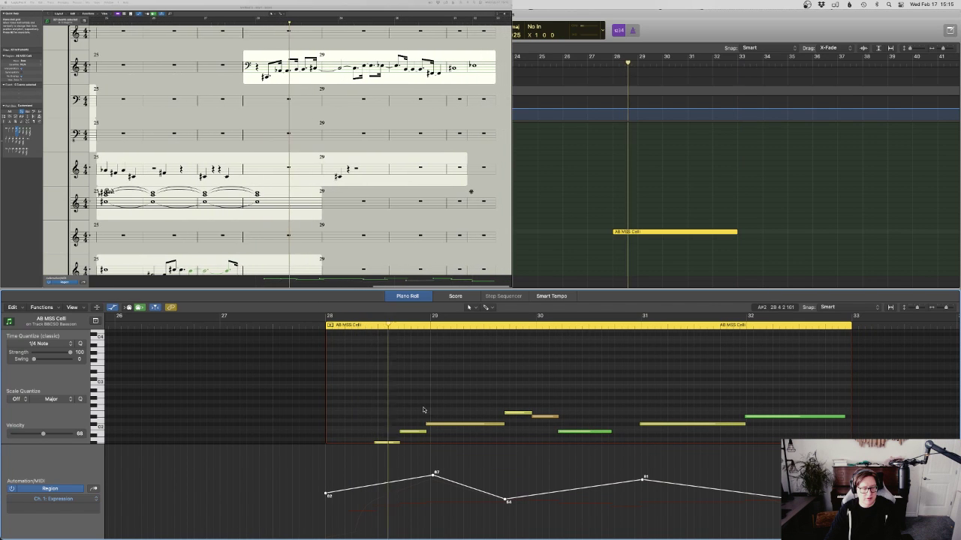
Lower the bassoon copy's modulation points after the opening two to a peak of about 46 and turn off the solo
left_click(478, 399)
key("1")
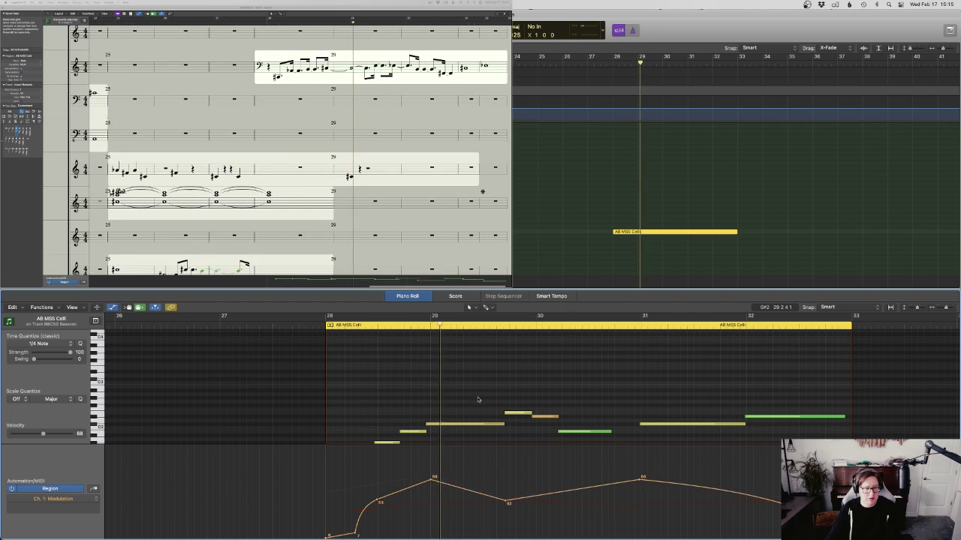
left_click_drag(360, 468, 900, 484)
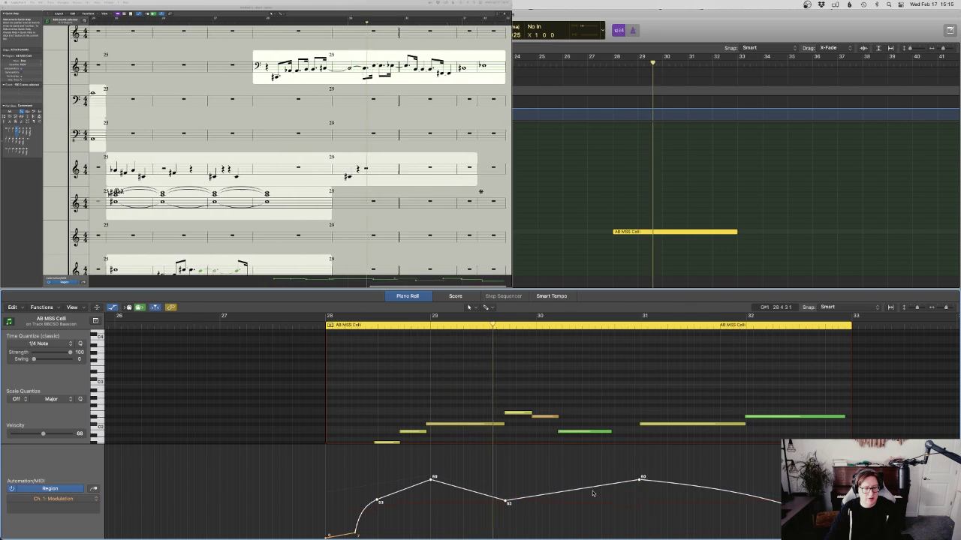
left_click_drag(592, 493, 592, 519)
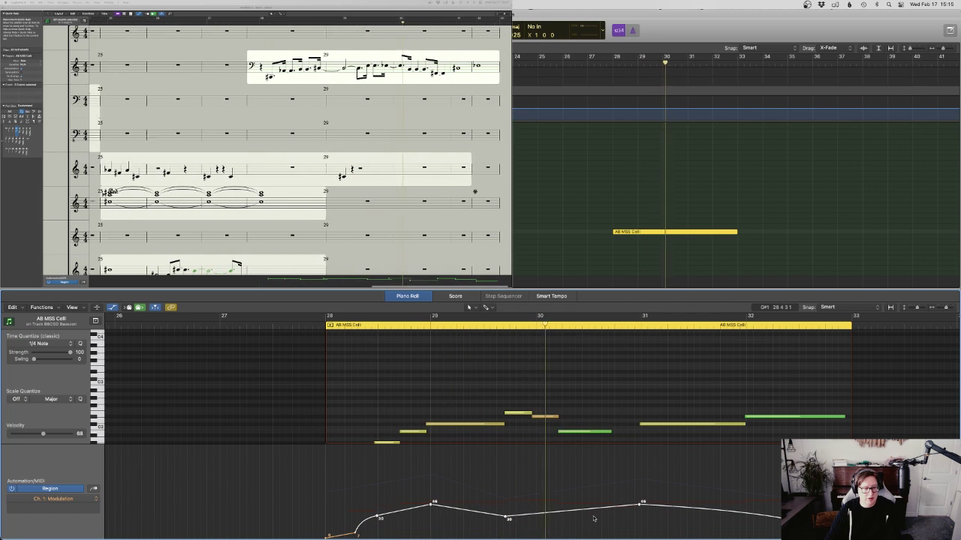
key("ctrl+s")
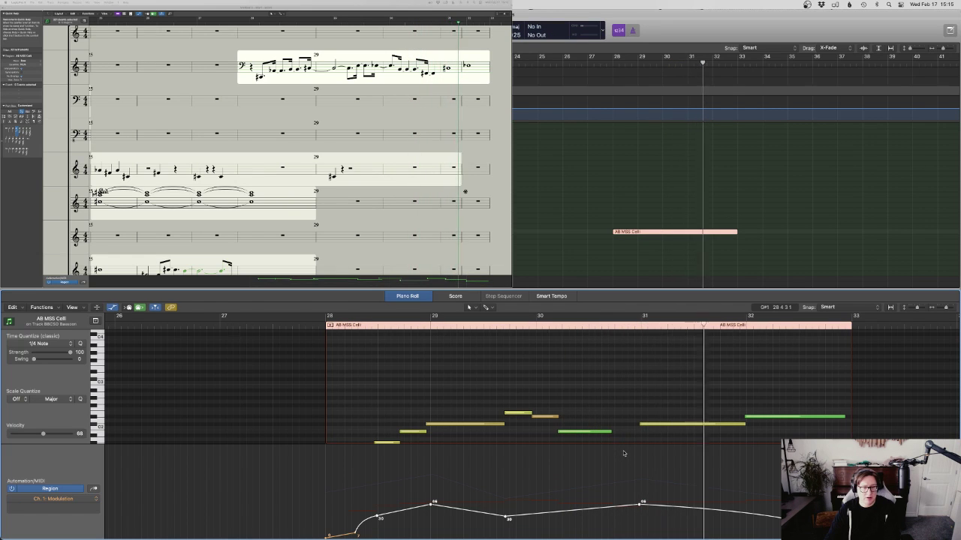
Close the note editor and look over the wind, string, synth and harp tracks in the arrangement
key("e")
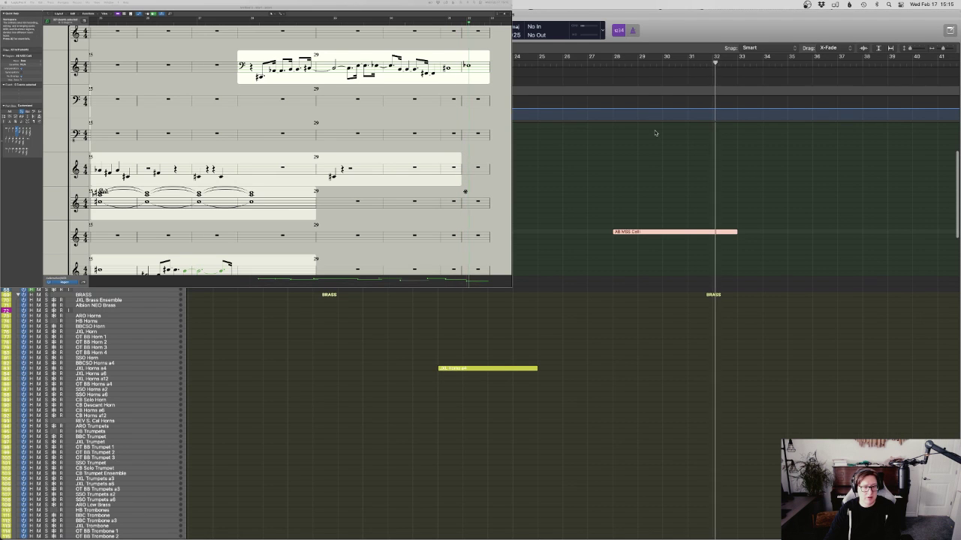
scroll(834, 197, "up", 5)
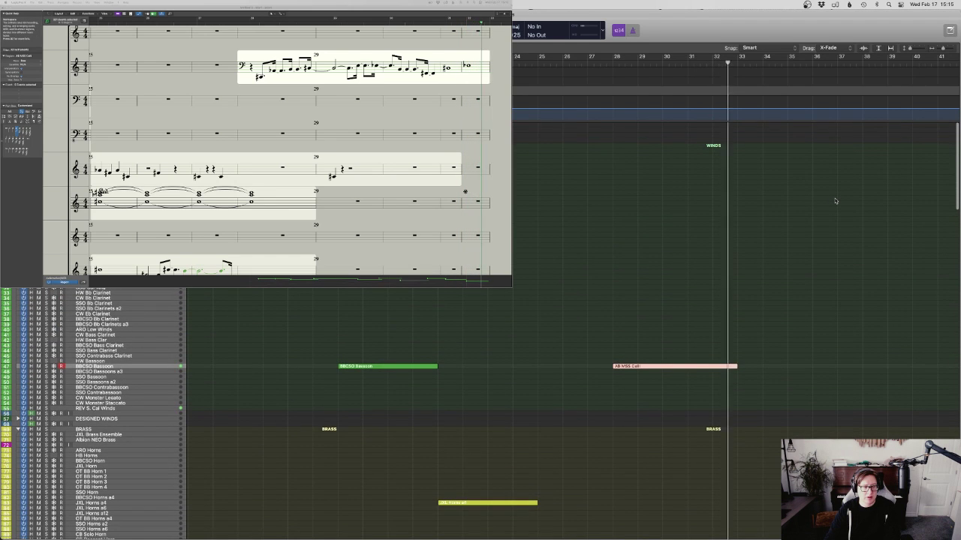
scroll(776, 259, "down", 20)
scroll(756, 288, "down", 20)
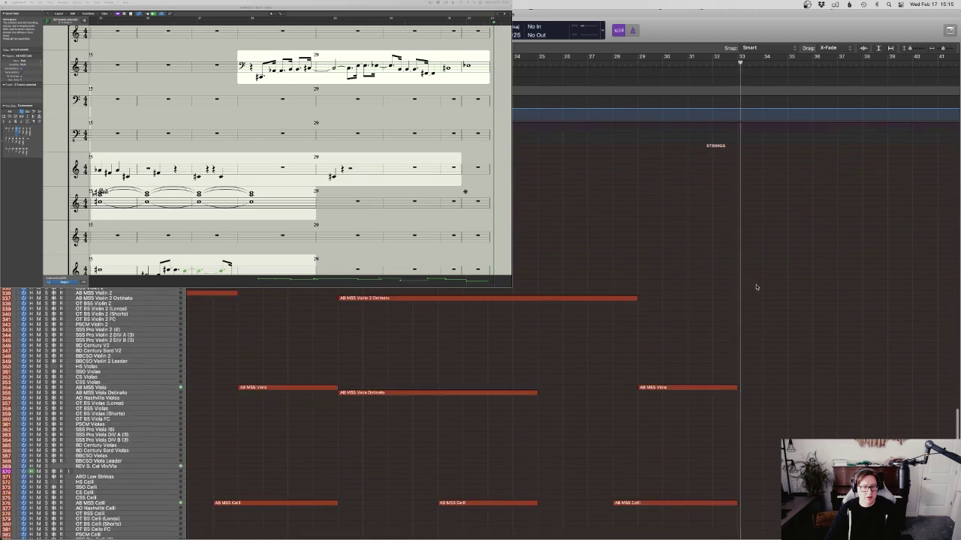
scroll(762, 283, "up", 20)
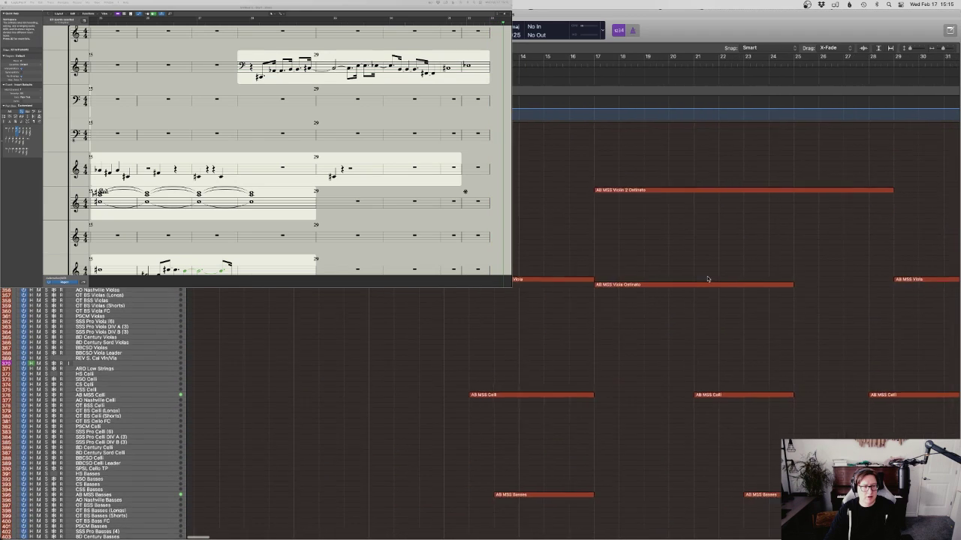
scroll(708, 277, "left", 5)
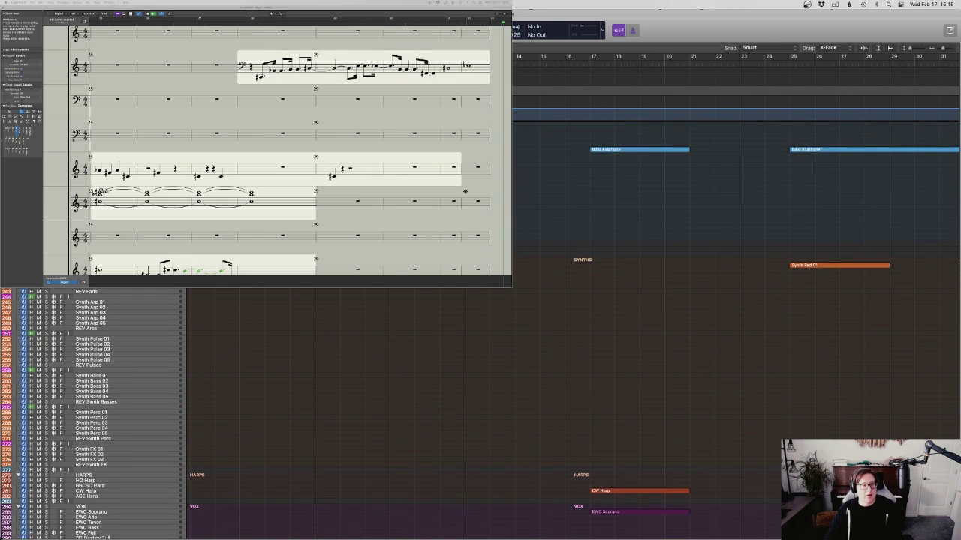
Open the options for saving the project under a new name, cancel them, and show the overview of open windows
key("super+shift+s")
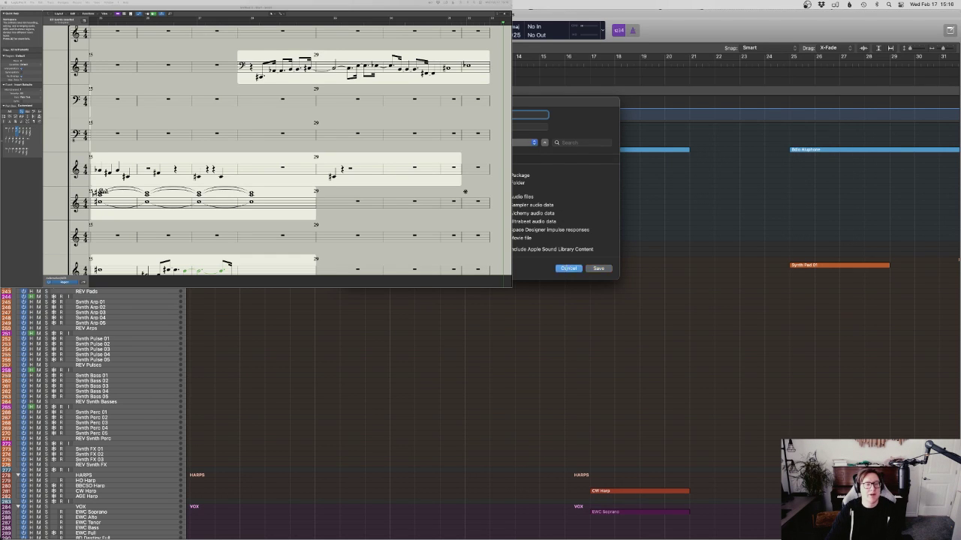
left_click(568, 268)
key("ctrl+Up")
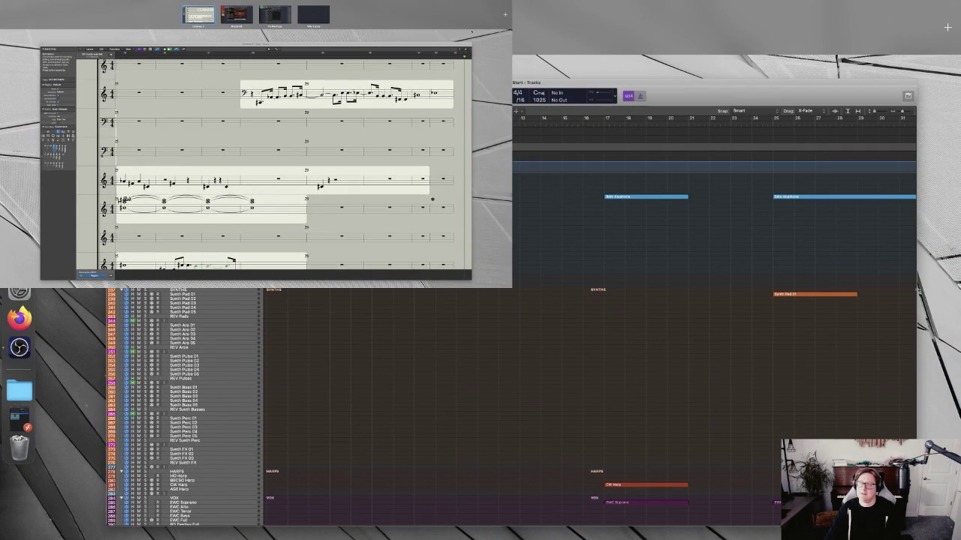
Switch to the window showing the Modern Scoring Strings sampler and select the AB MSS Celli track in the arrangement
left_click(236, 15)
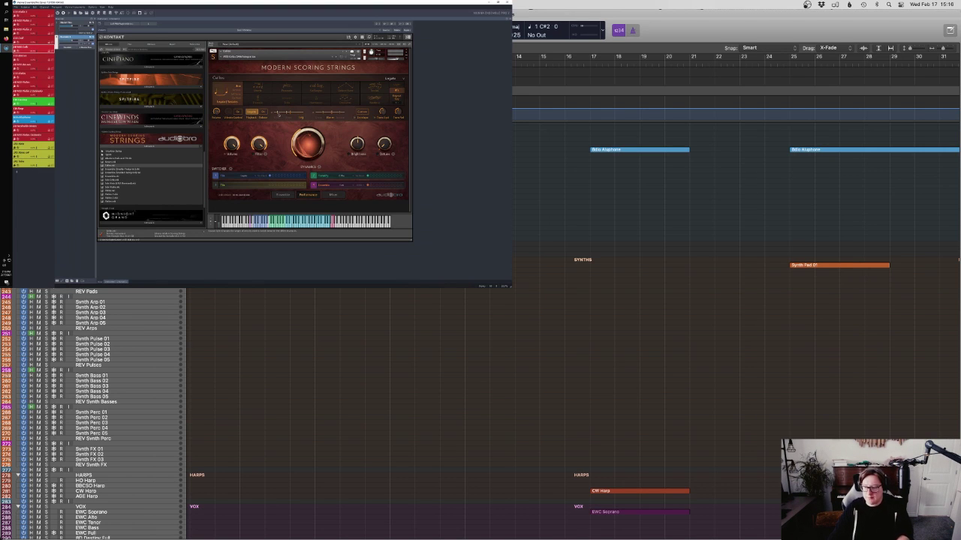
scroll(698, 376, "down", 15)
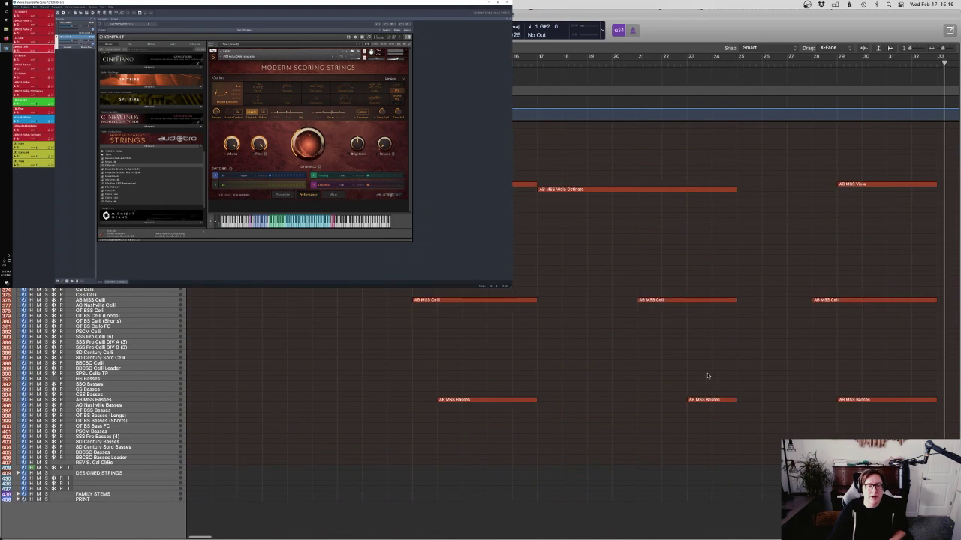
scroll(708, 376, "right", 10)
left_click(549, 301)
left_click(518, 268)
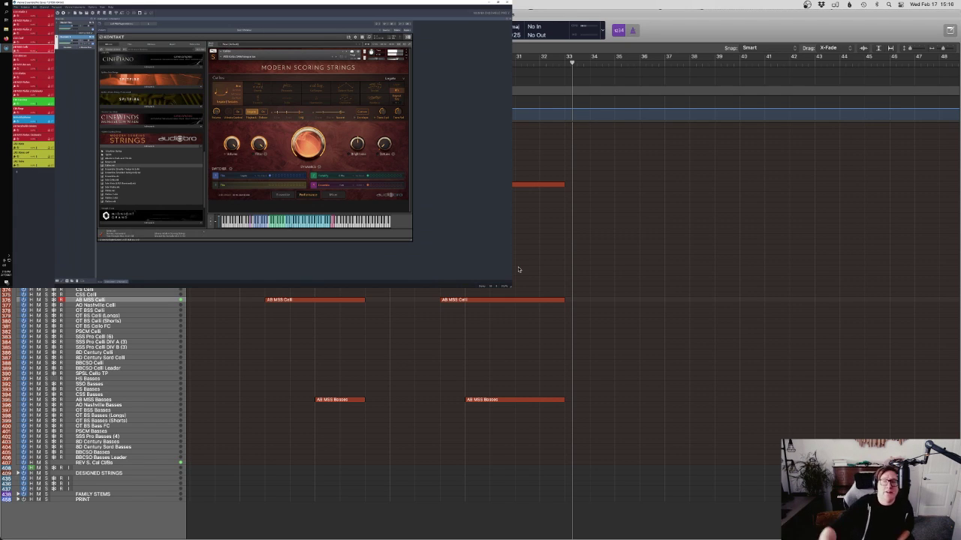
Replay the closing string passage from bar 28
scroll(519, 270, "left", 4)
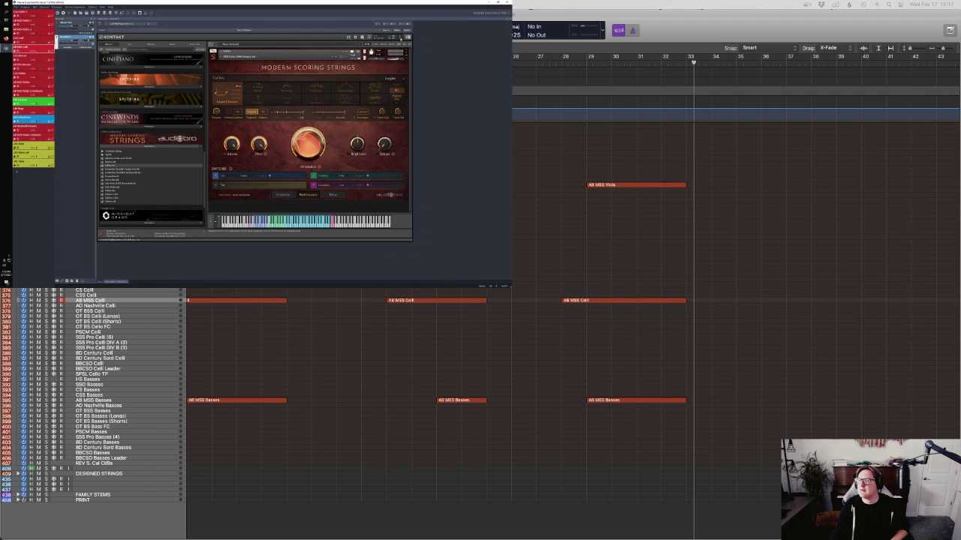
left_click(401, 38)
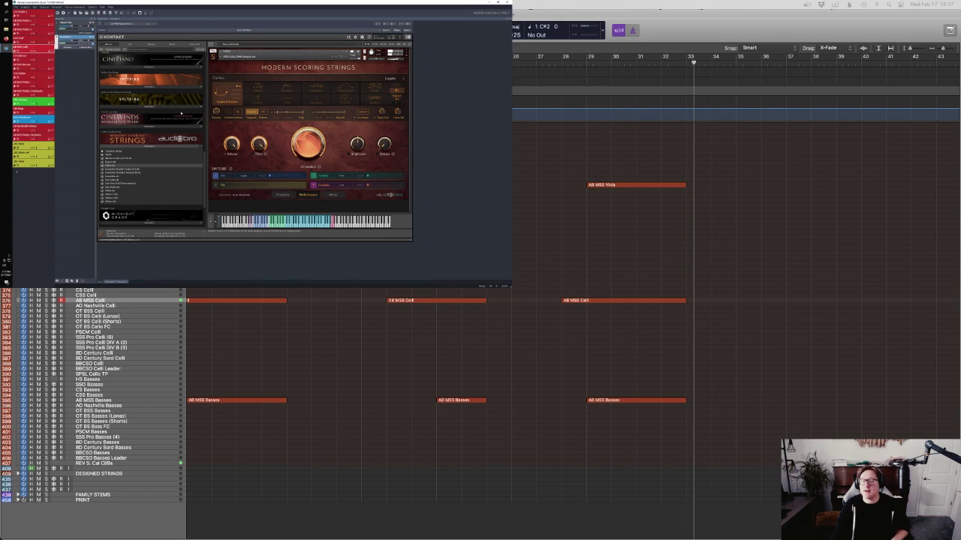
left_click(562, 64)
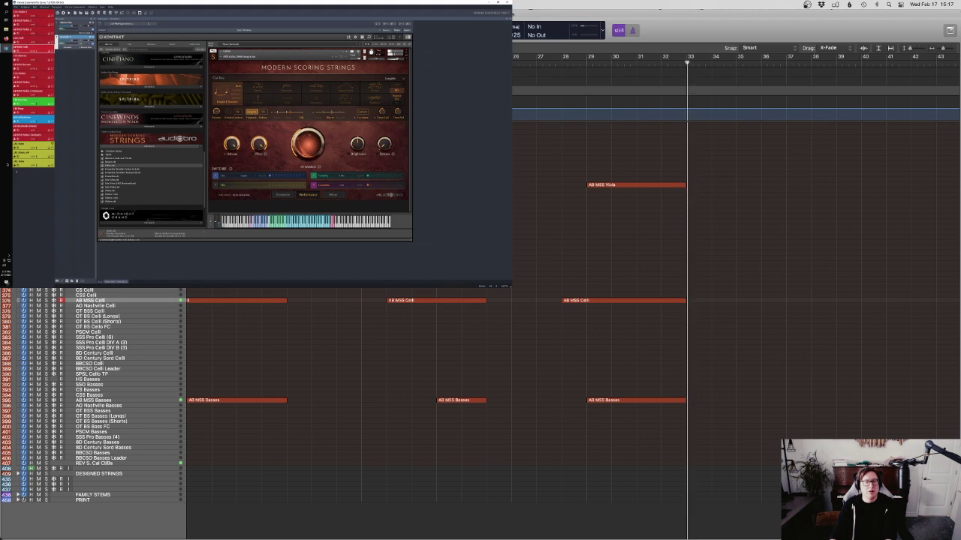
scroll(608, 332, "up", 10)
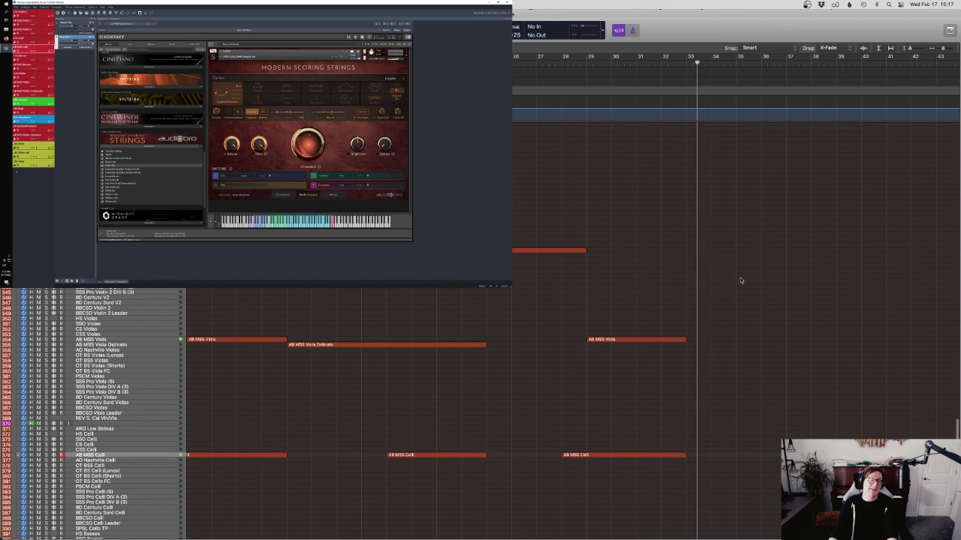
key("super+shift+s")
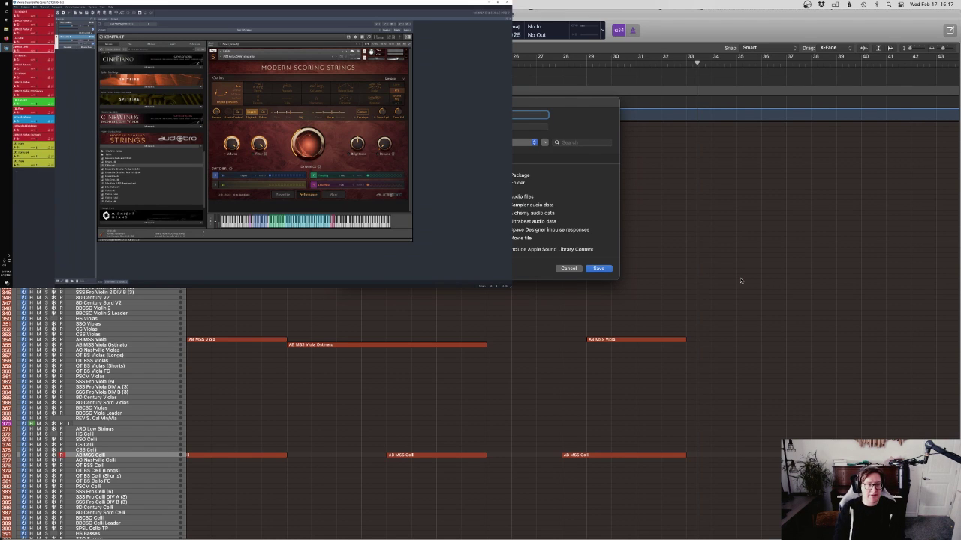
left_click_drag(590, 105, 756, 127)
key("Escape")
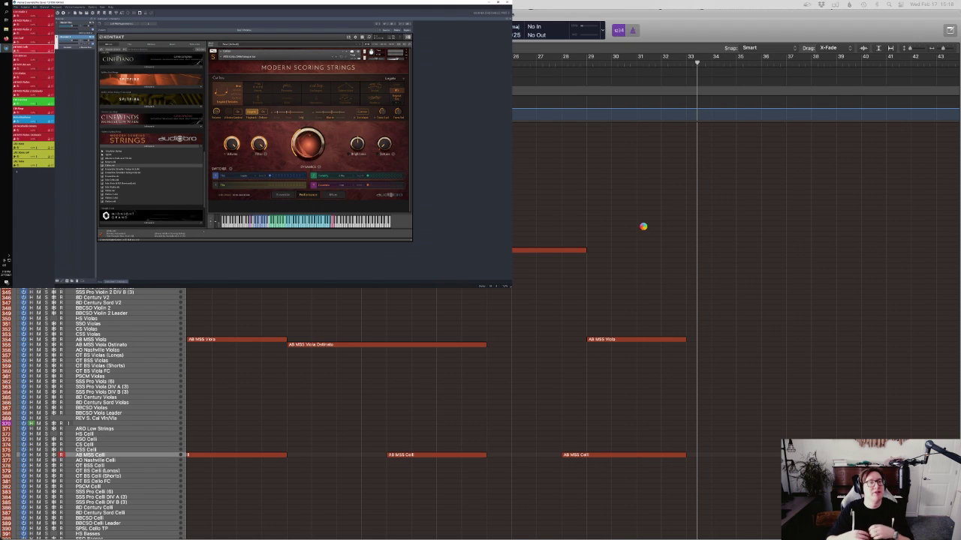
Play the piece from its opening and look over the arrangement from the low strings up to the winds and brass
scroll(643, 226, "left", 5)
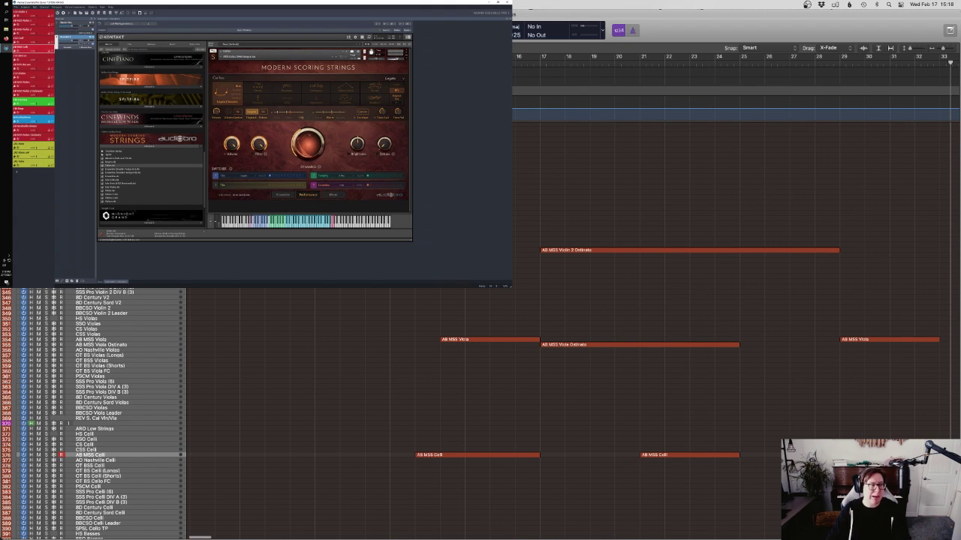
scroll(643, 226, "left", 1)
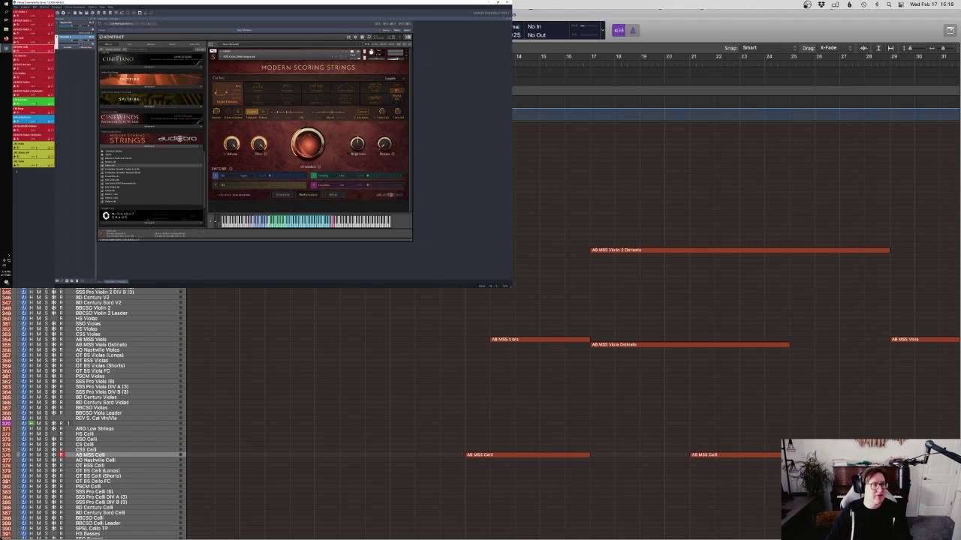
scroll(556, 259, "down", 8)
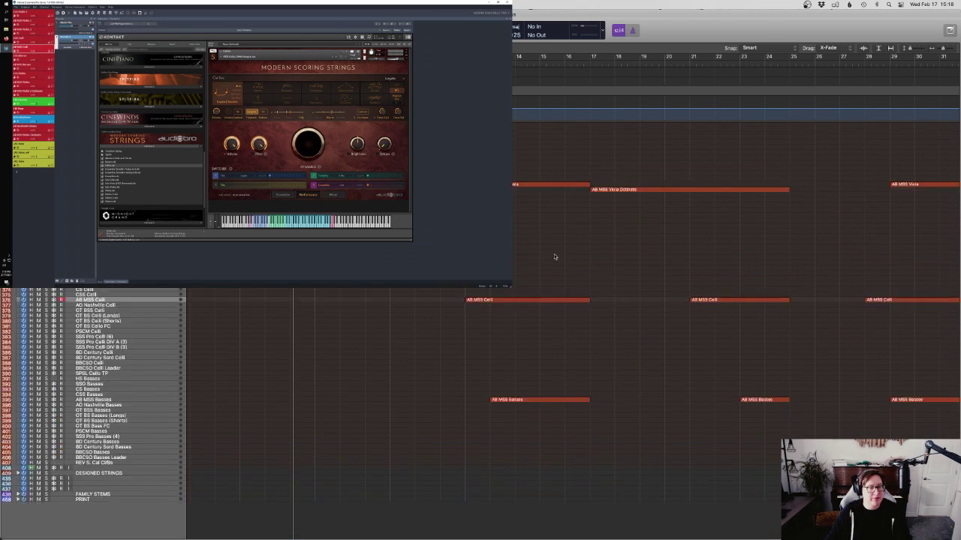
scroll(551, 256, "up", 15)
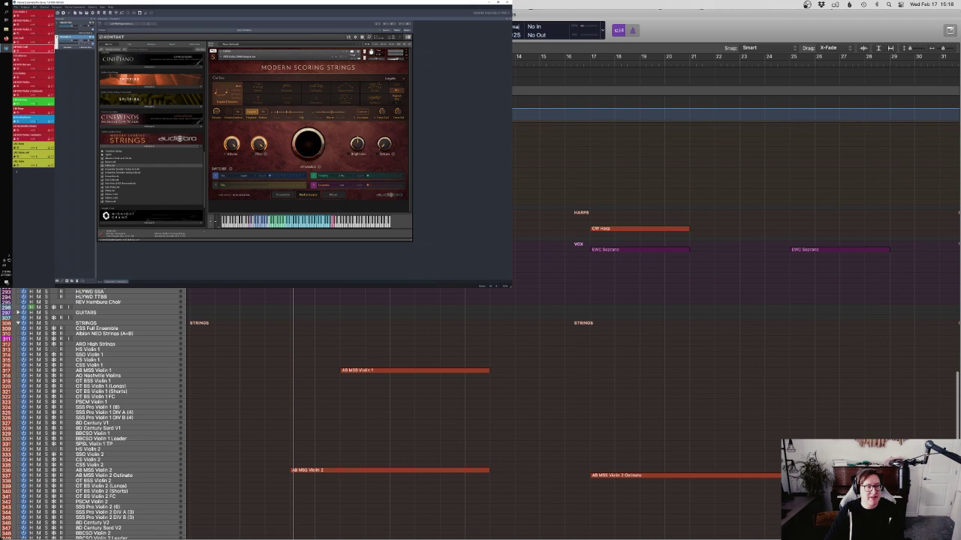
scroll(555, 413, "up", 20)
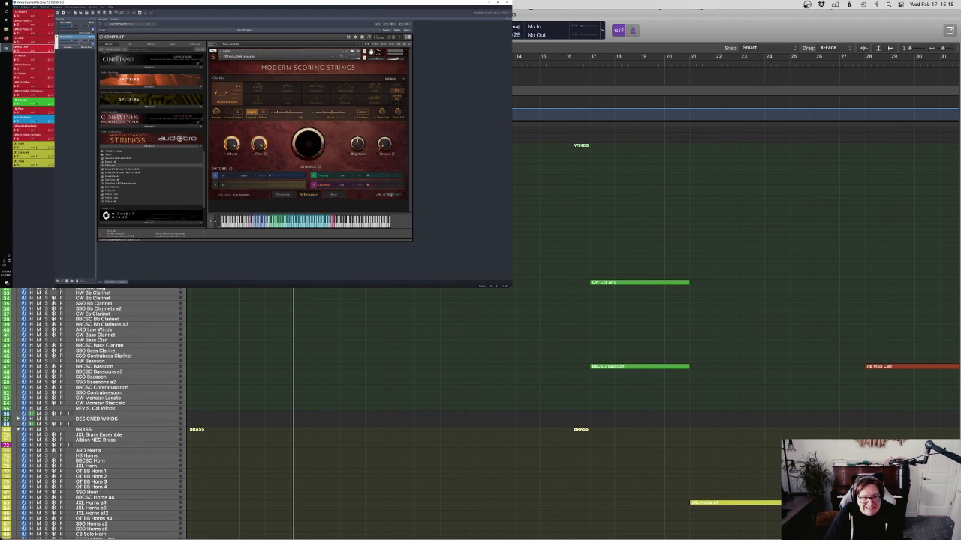
scroll(480, 413, "down", 3)
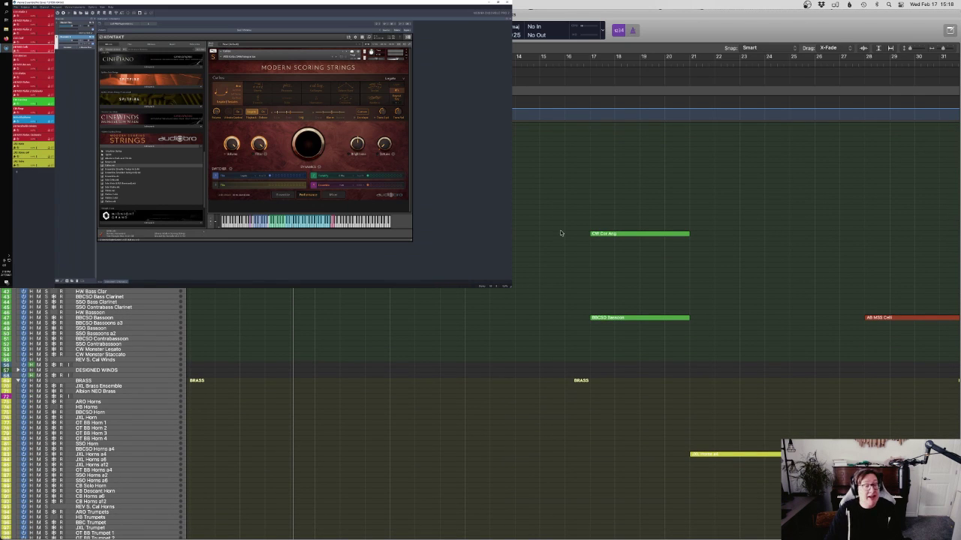
Select all regions, zoom the arrangement to fit them, and view the low string tracks
key("super+a")
right_click(621, 234)
left_click(624, 236)
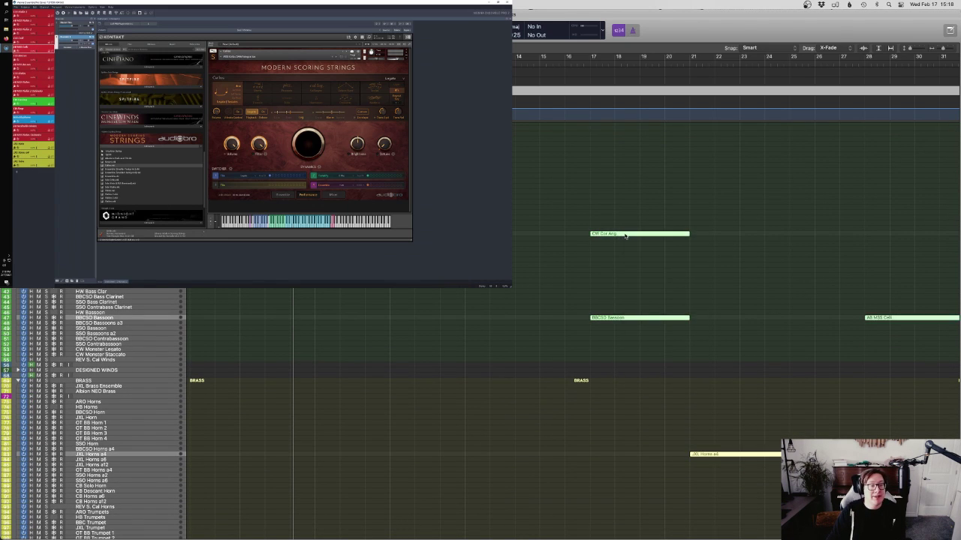
right_click(625, 235)
left_click(633, 243)
right_click(3, 465)
key("Escape")
key("z")
scroll(574, 413, "down", 20)
scroll(574, 412, "down", 15)
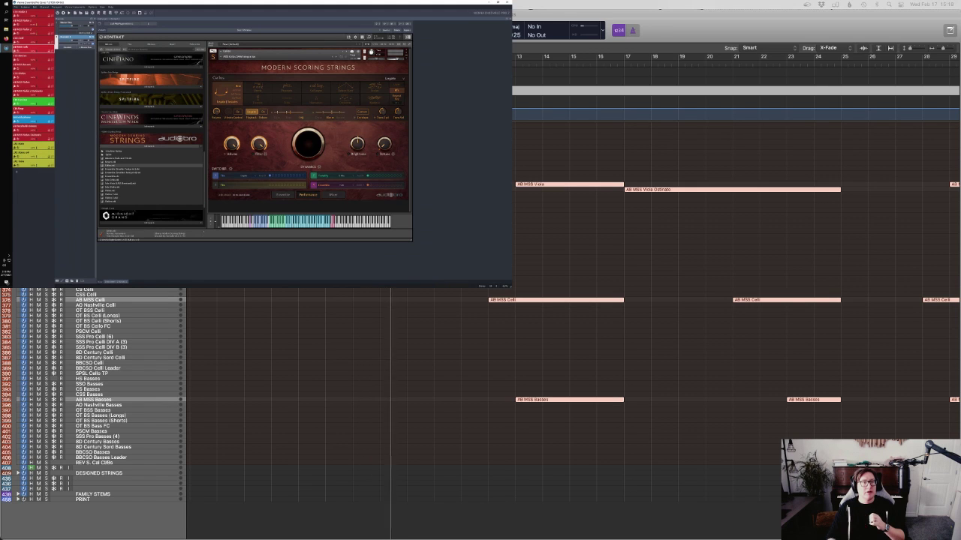
Follow the playback through the viola, violin, vox, harp and synth tracks up to the pitched percussion
scroll(553, 352, "up", 10)
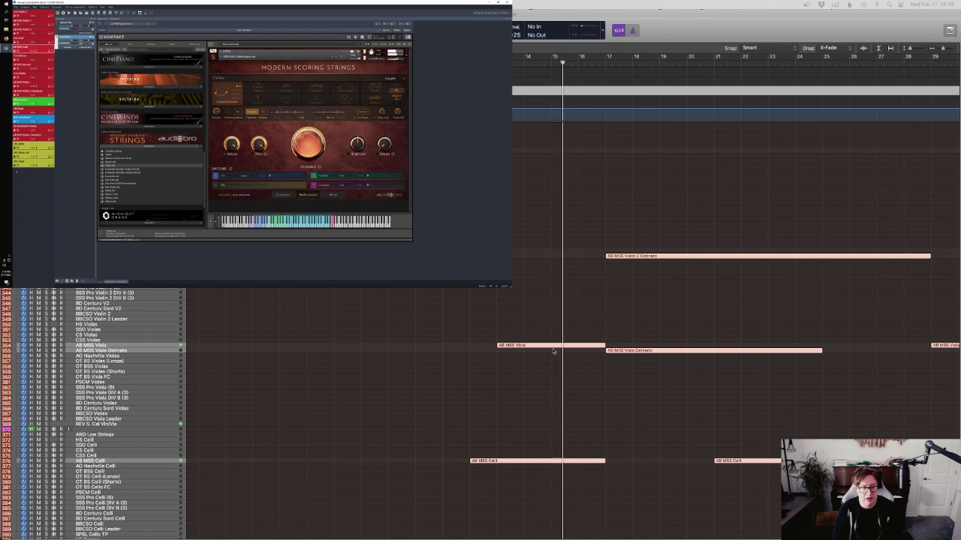
scroll(580, 322, "up", 10)
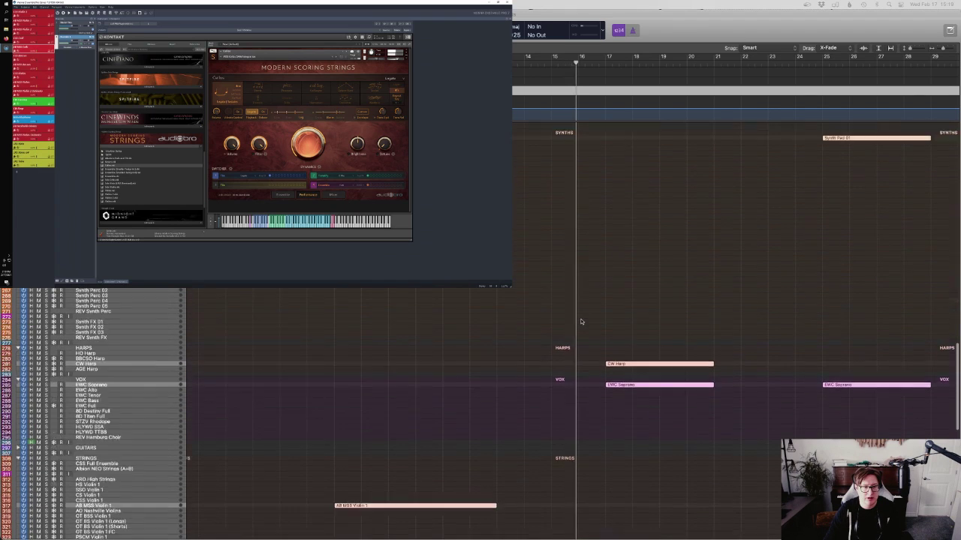
scroll(674, 316, "down", 5)
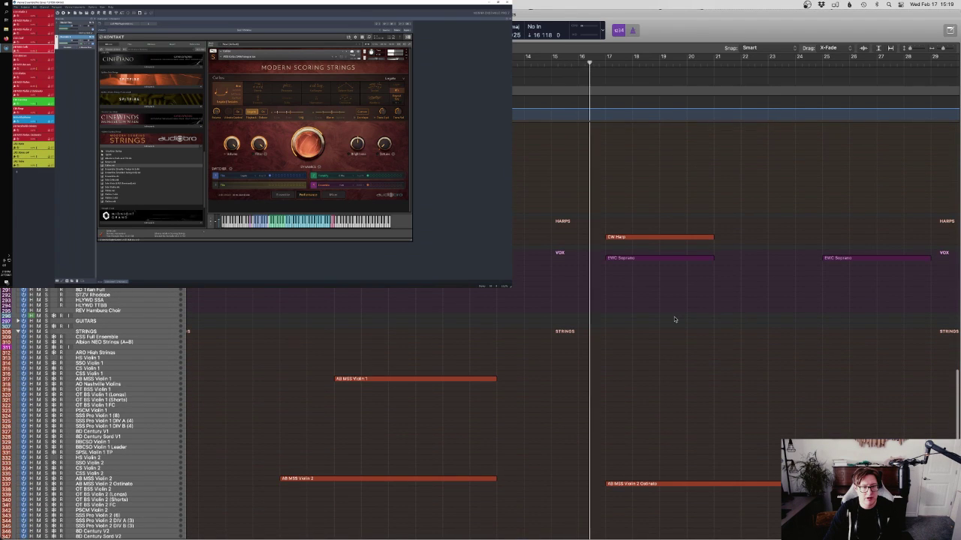
scroll(674, 318, "down", 7)
scroll(674, 320, "right", 2)
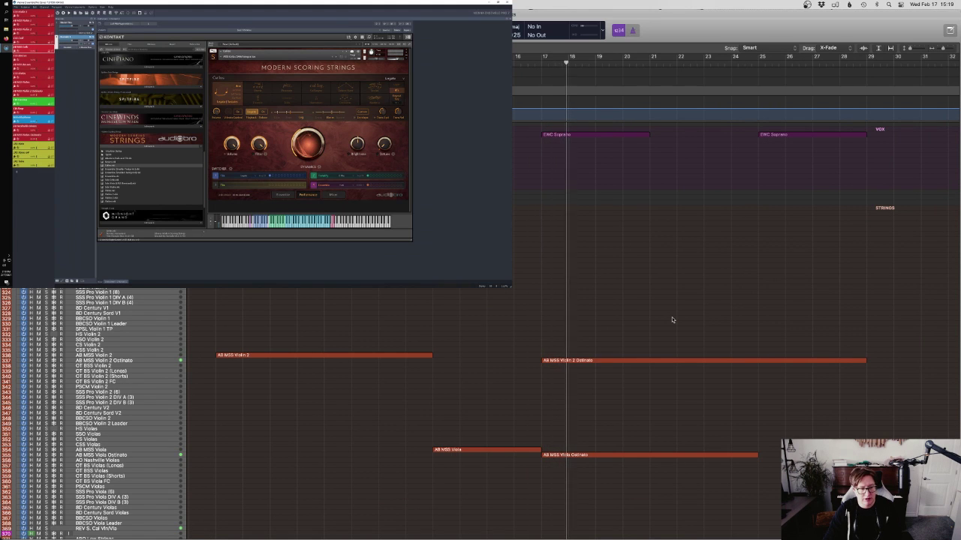
scroll(672, 319, "up", 8)
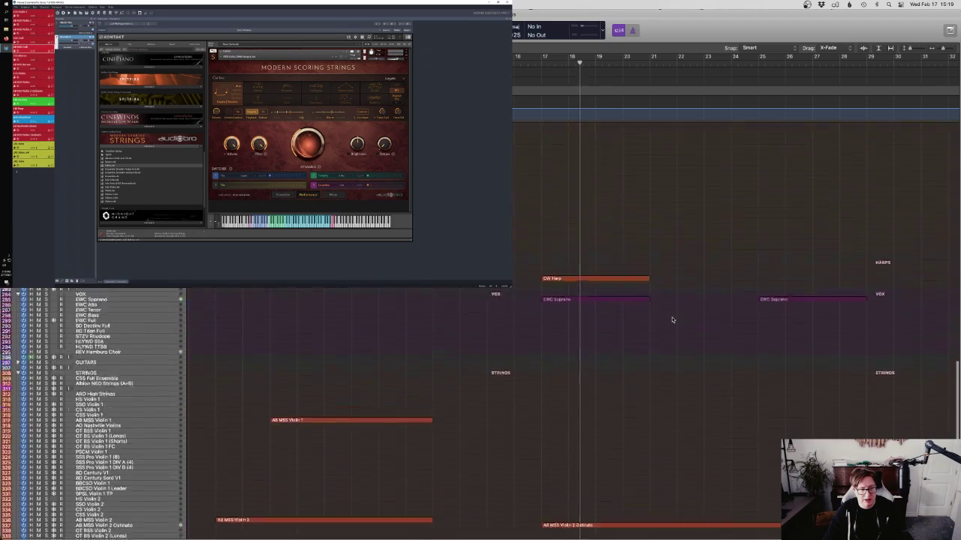
scroll(672, 320, "up", 12)
Bring back the full score, follow its parts during playback, and place the playhead at bar 28
key("ctrl+Up")
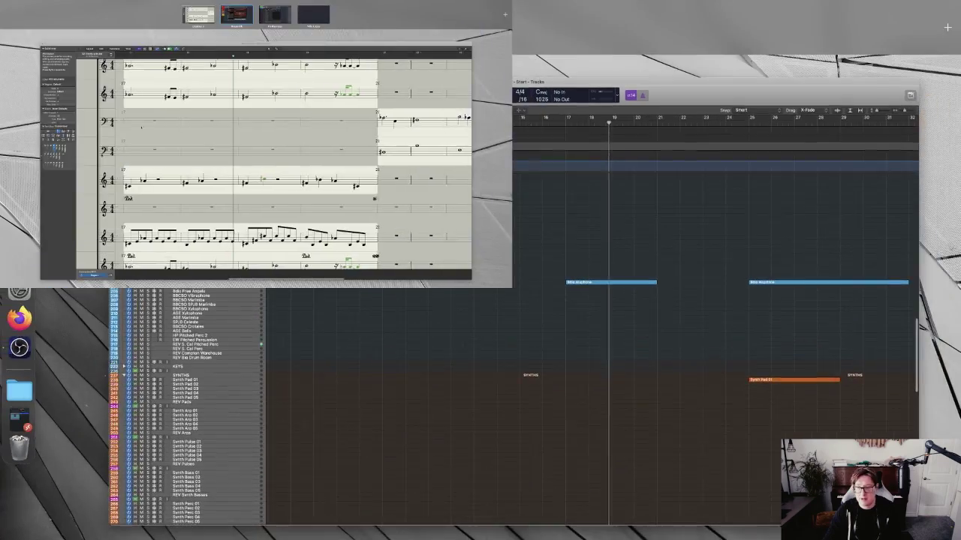
key("ctrl+Up")
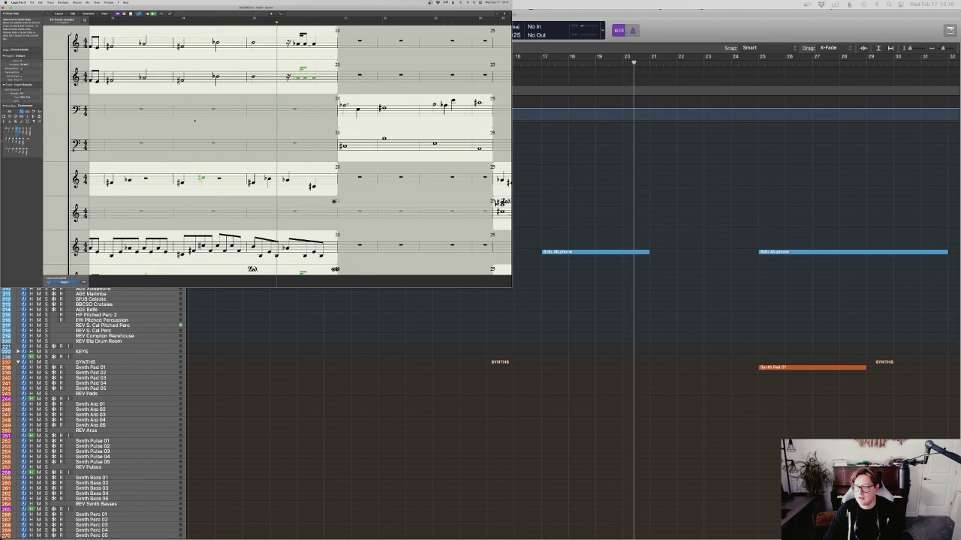
scroll(754, 304, "down", 15)
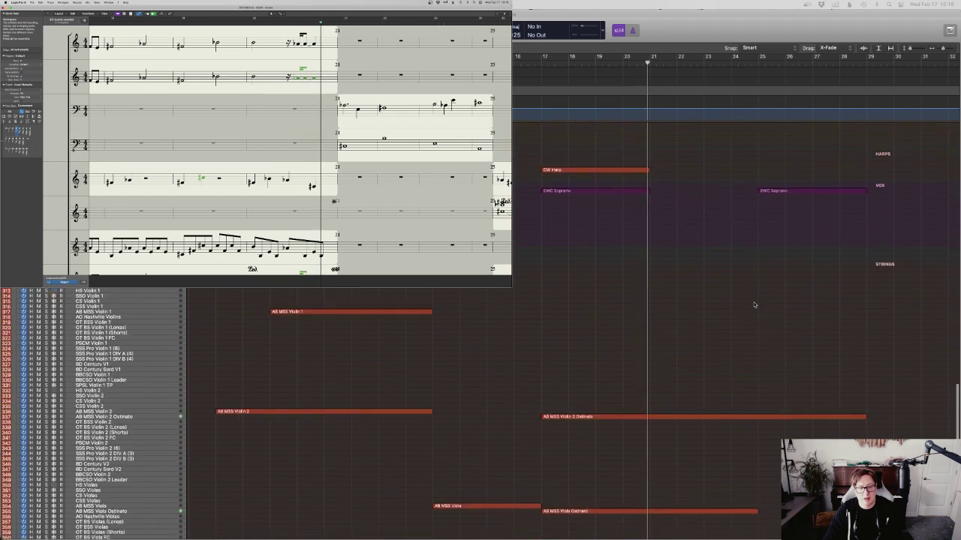
scroll(754, 304, "down", 8)
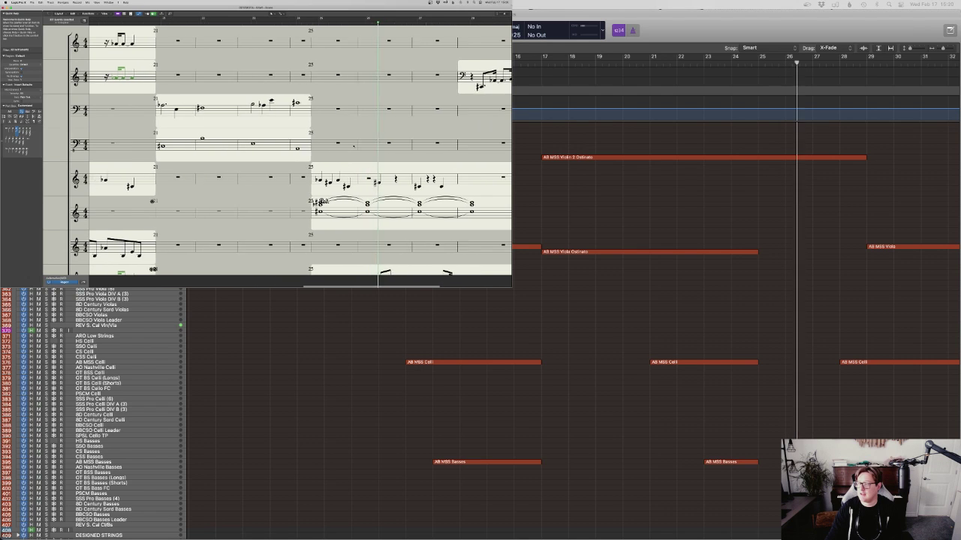
scroll(355, 146, "down", 5)
scroll(357, 147, "up", 1)
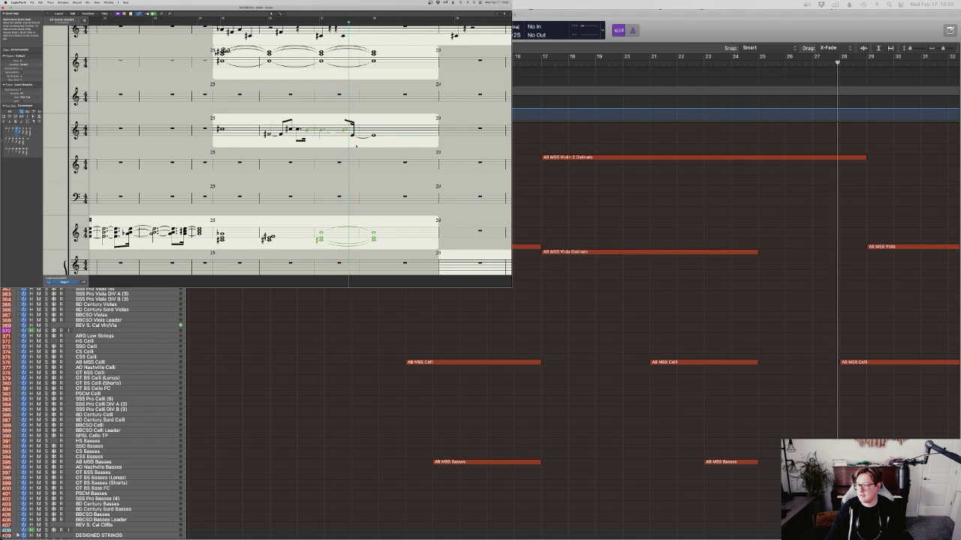
scroll(356, 146, "up", 5)
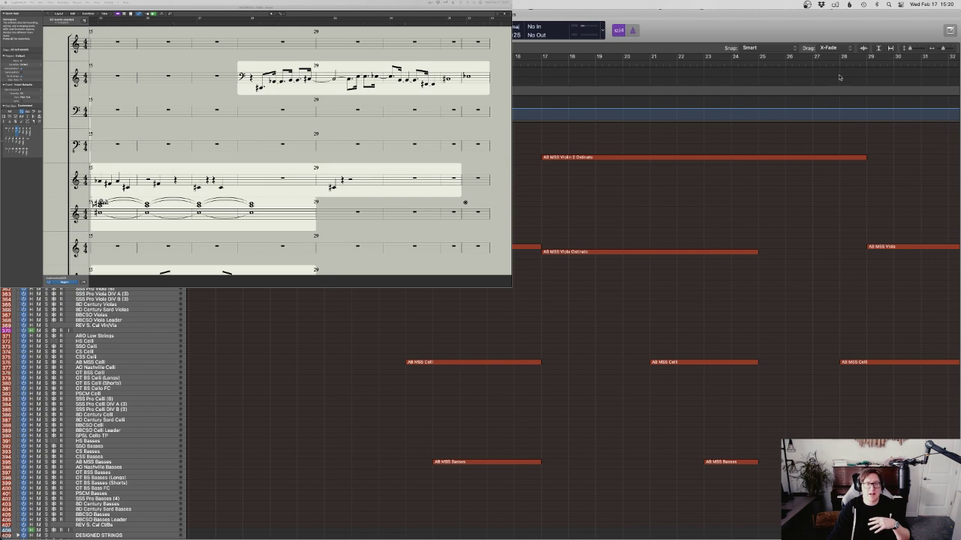
left_click(838, 64)
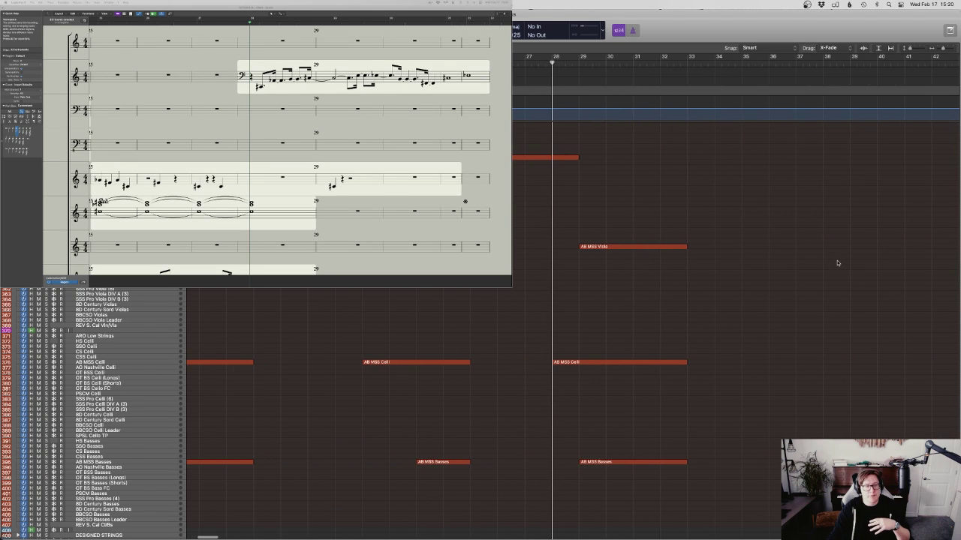